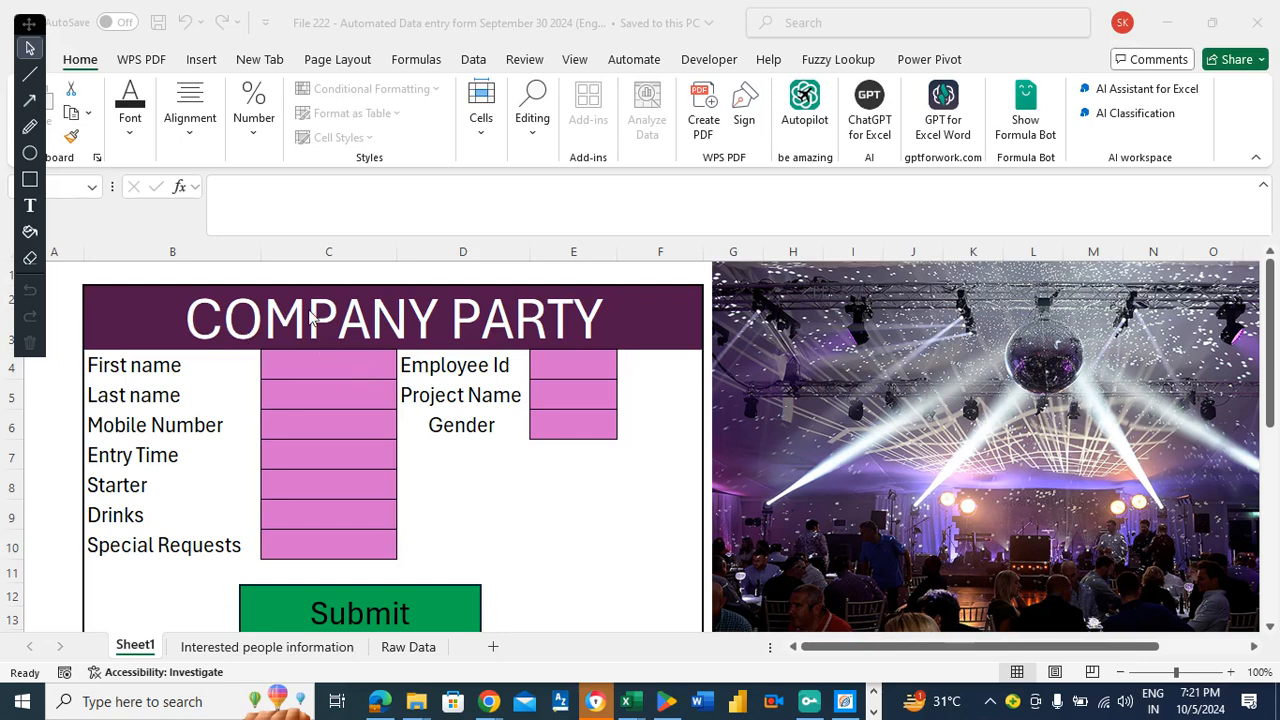
Enter the first name, last name and mobile number in the form's pink input cells.
{"action": "left_click", "coordinate": [290, 382]}
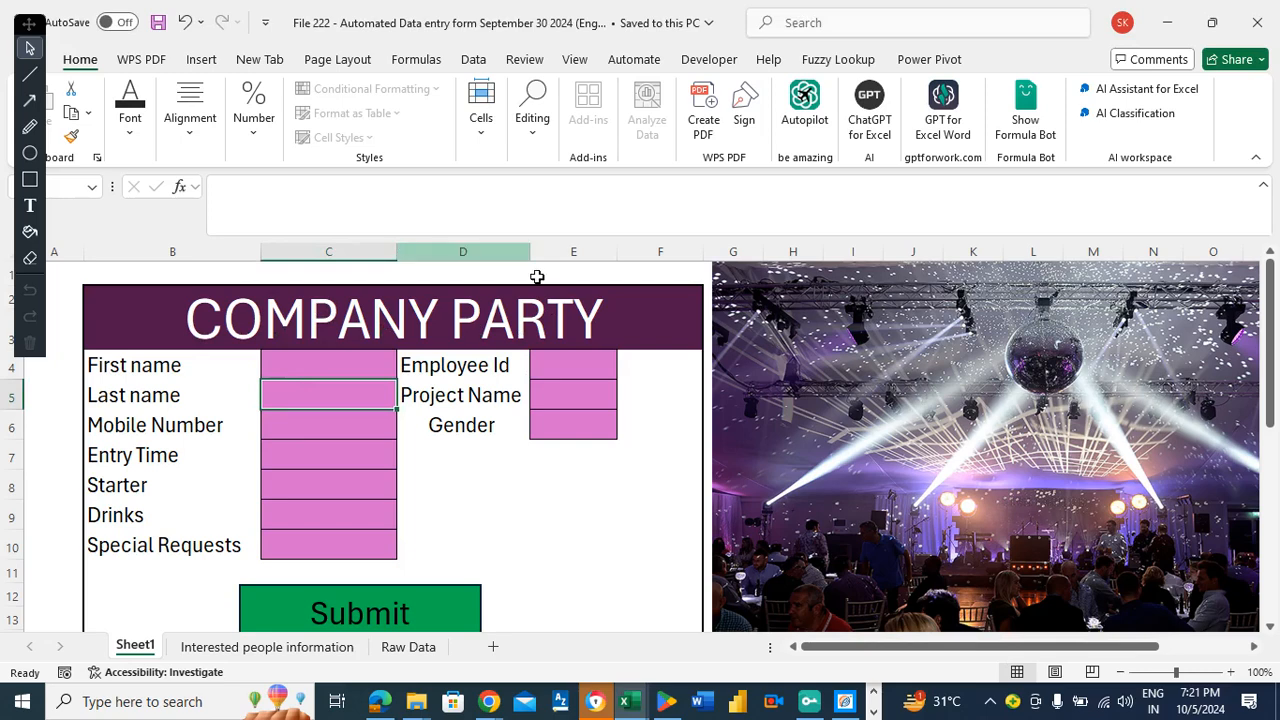
{"action": "left_click", "coordinate": [155, 362]}
{"action": "left_click", "coordinate": [300, 366]}
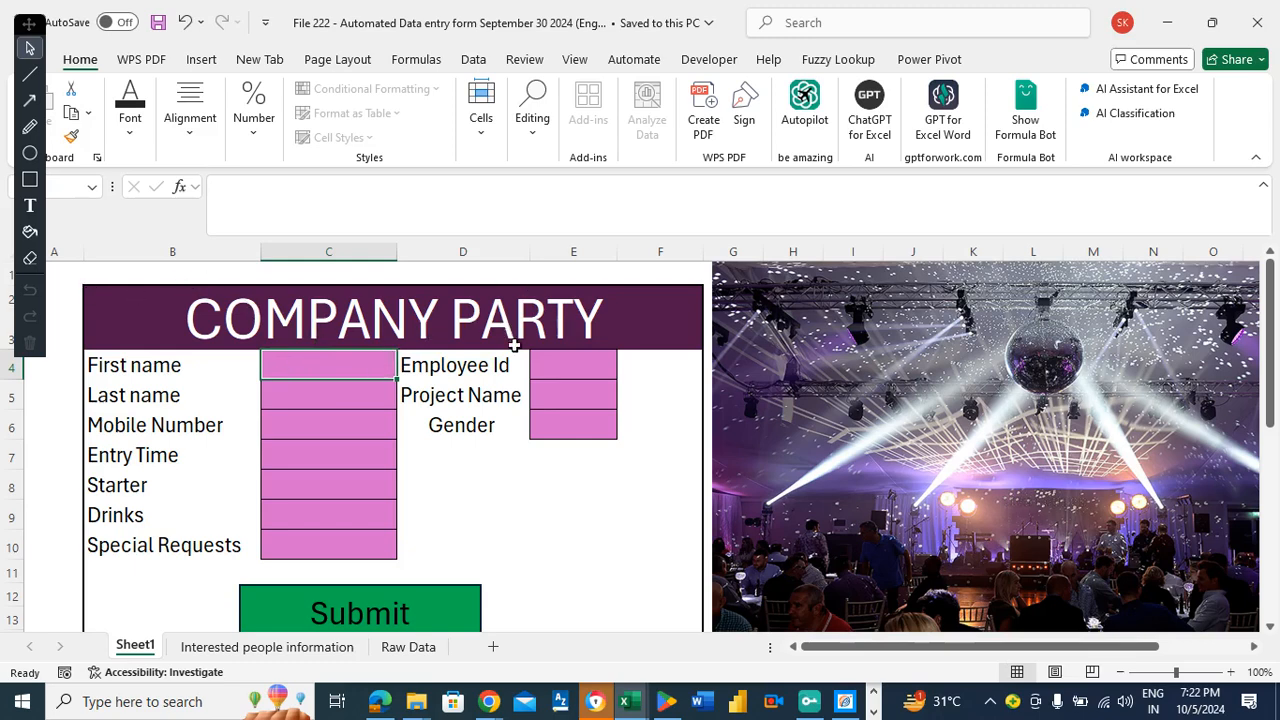
{"action": "left_click", "coordinate": [480, 459]}
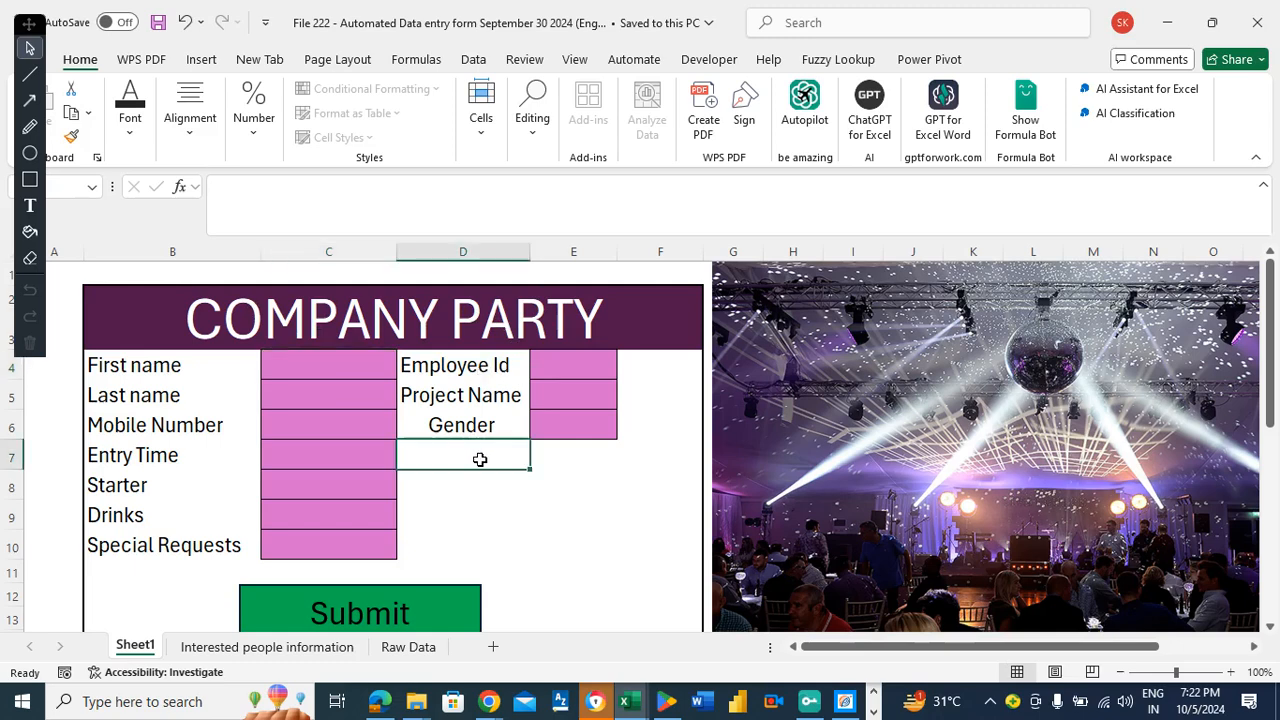
{"action": "left_click", "coordinate": [296, 365]}
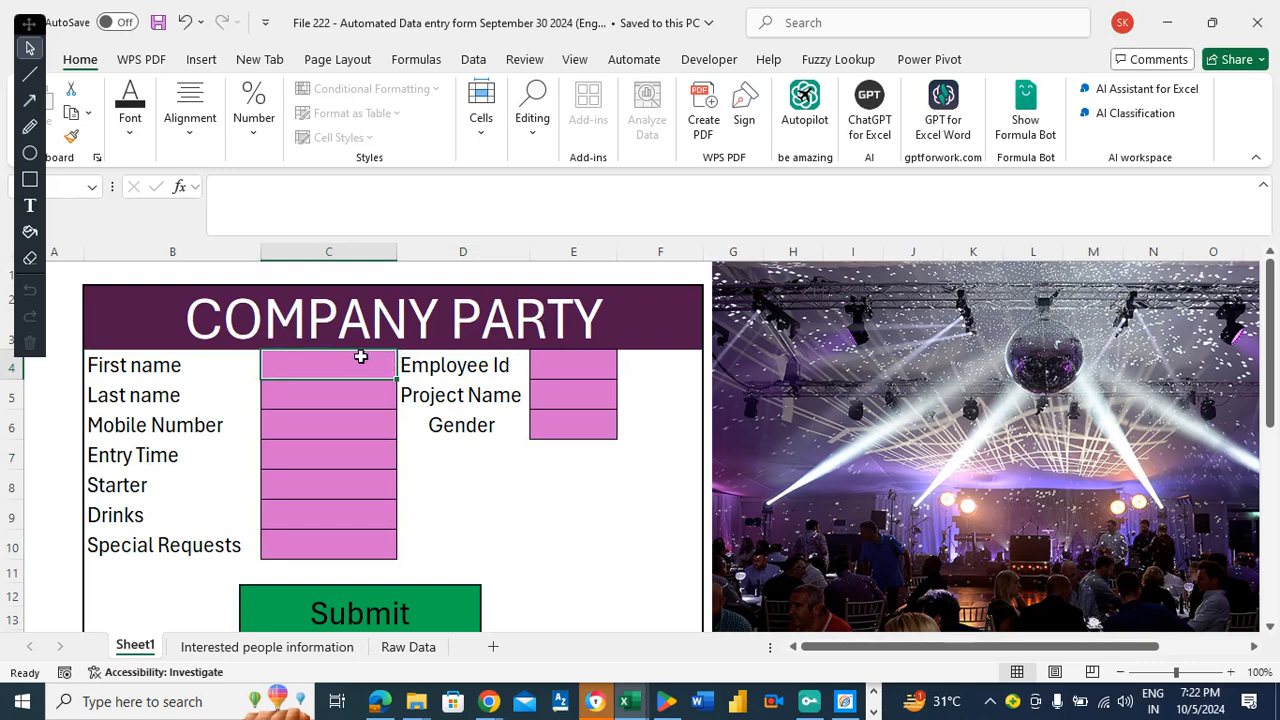
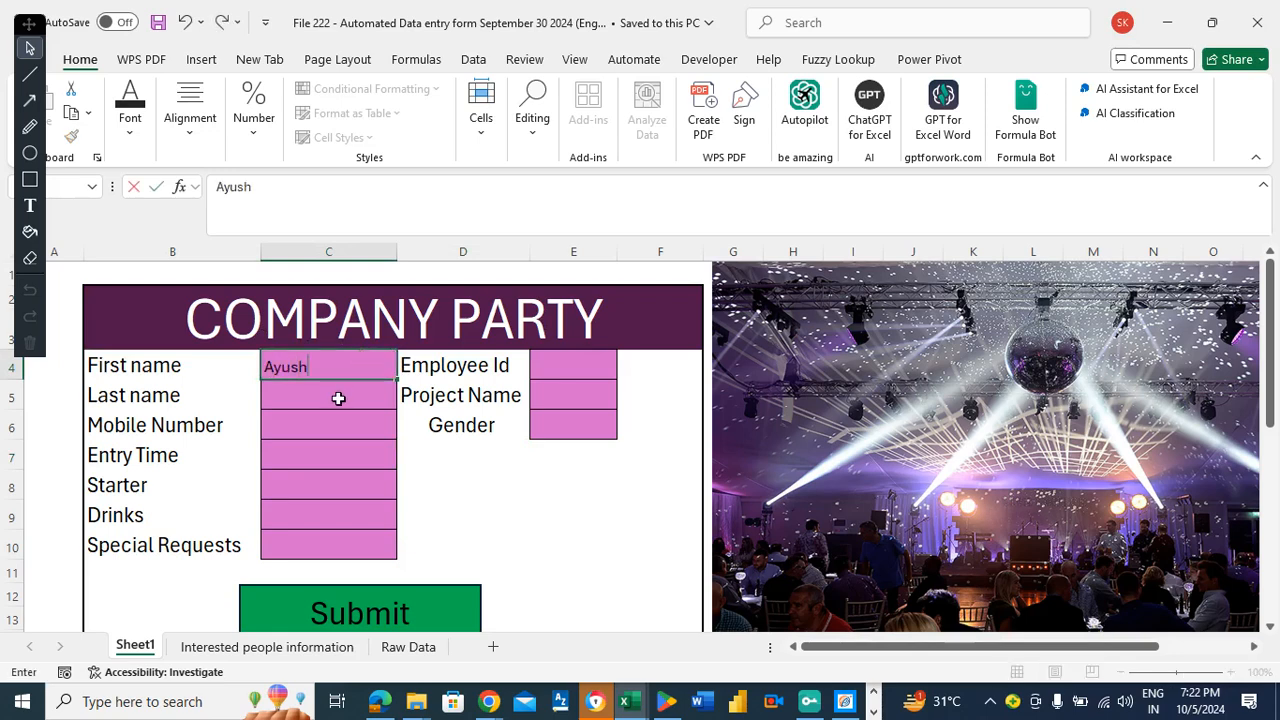
{"action": "left_click", "coordinate": [338, 398]}
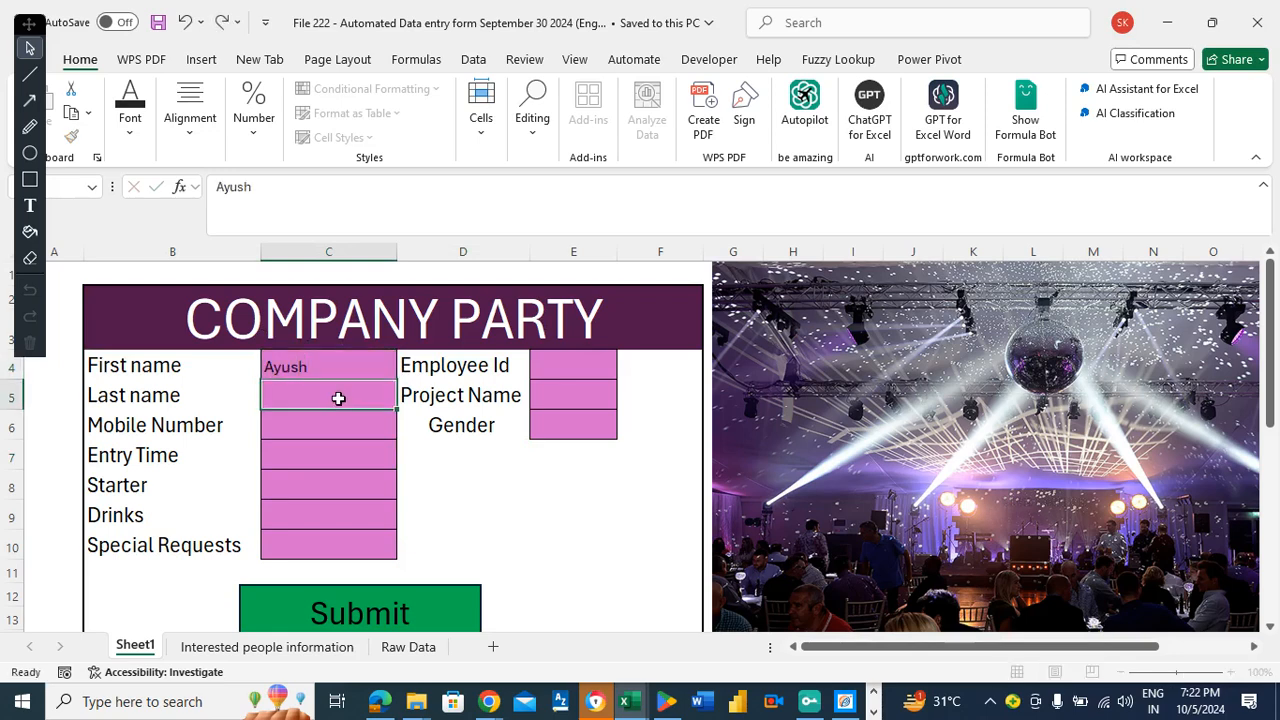
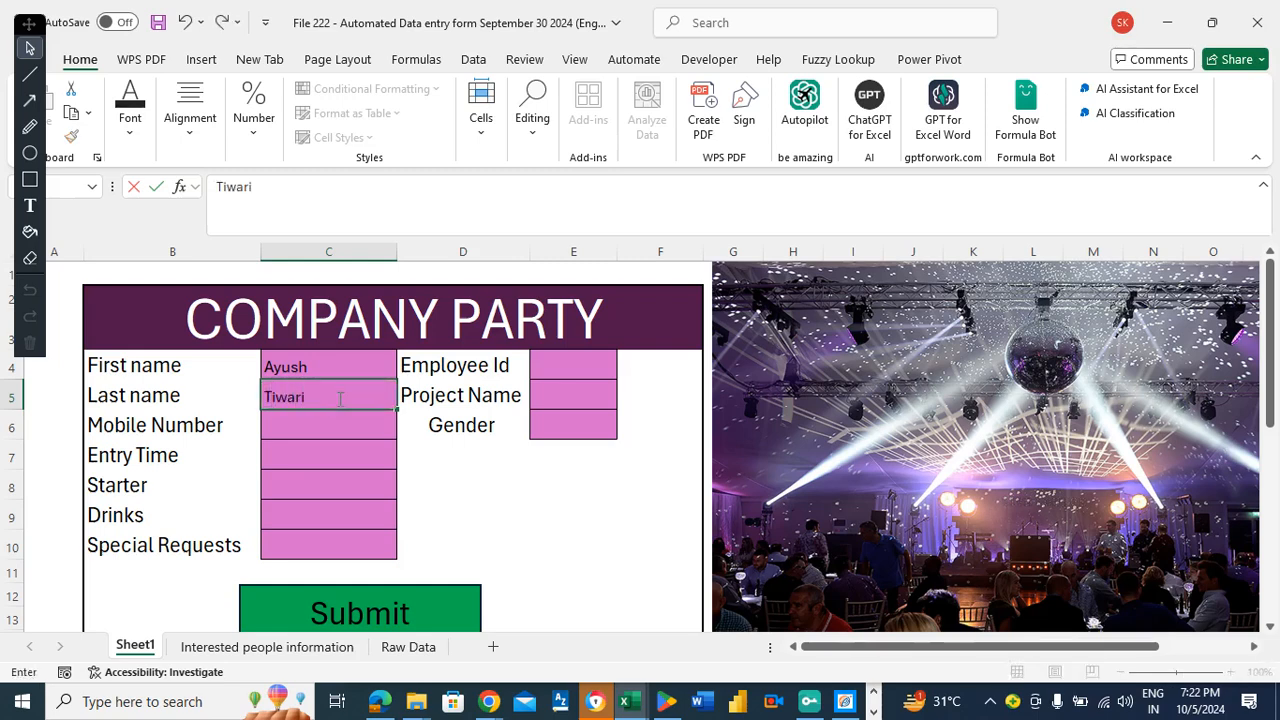
{"action": "left_click", "coordinate": [332, 424]}
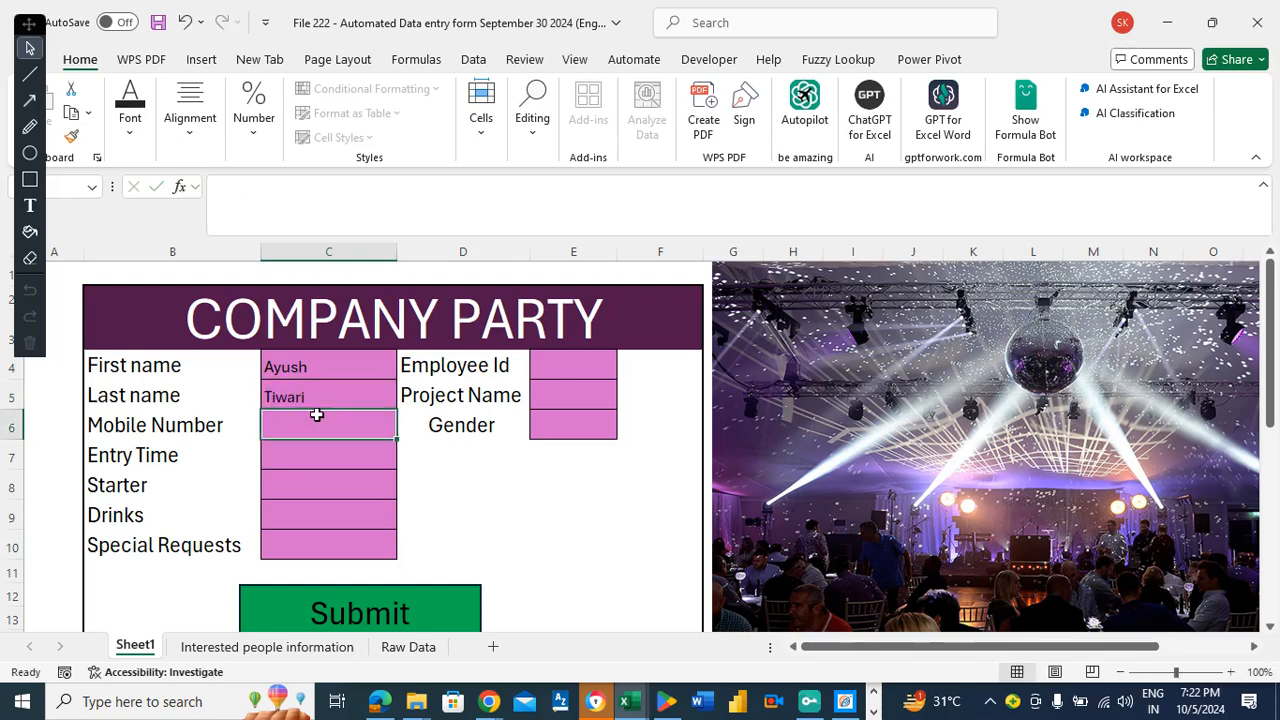
{"action": "type", "text": "123456789"}
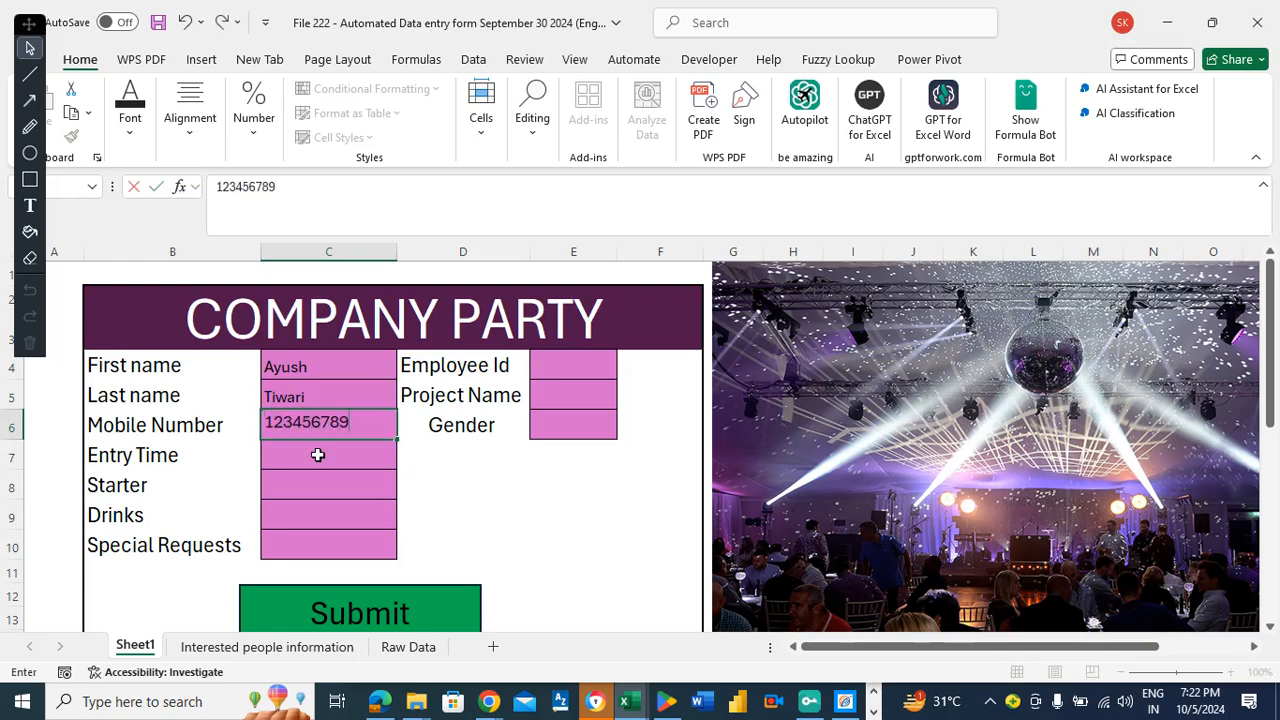
{"action": "left_click", "coordinate": [317, 455]}
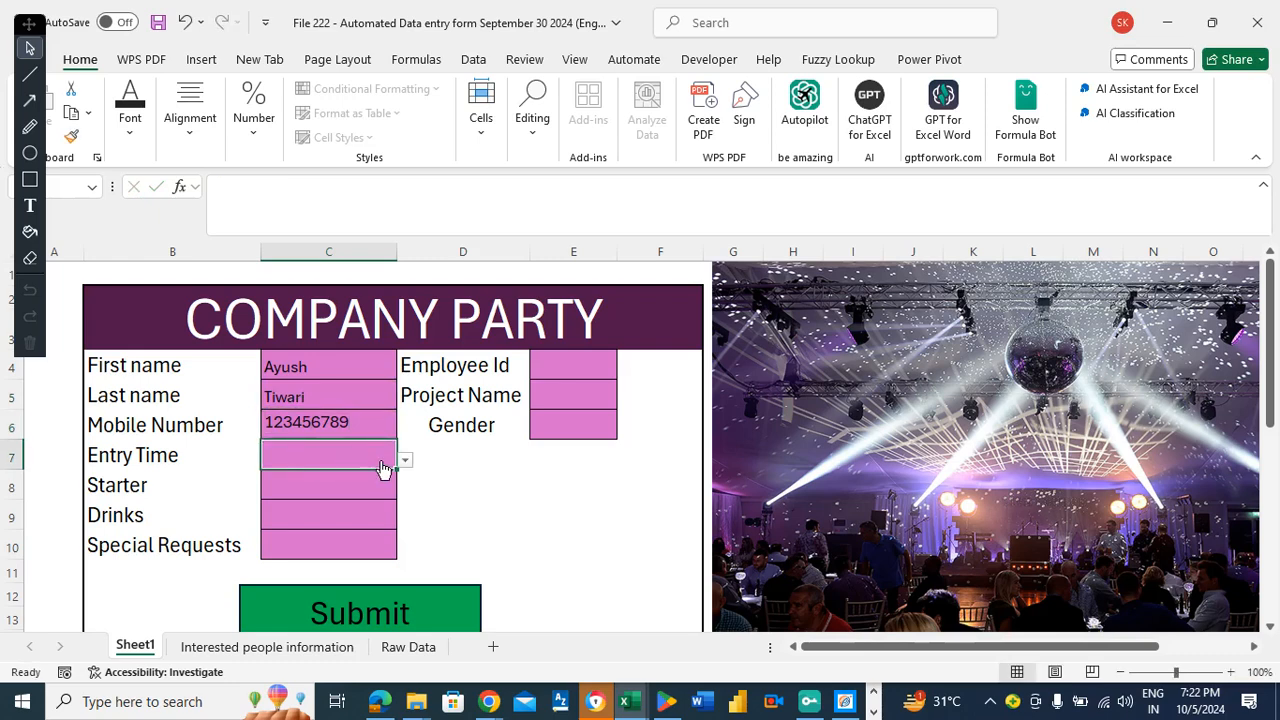
Pick Evening for Entry Time, Yes for Starter and Drinks, and No for Special Requests.
{"action": "left_click", "coordinate": [408, 460]}
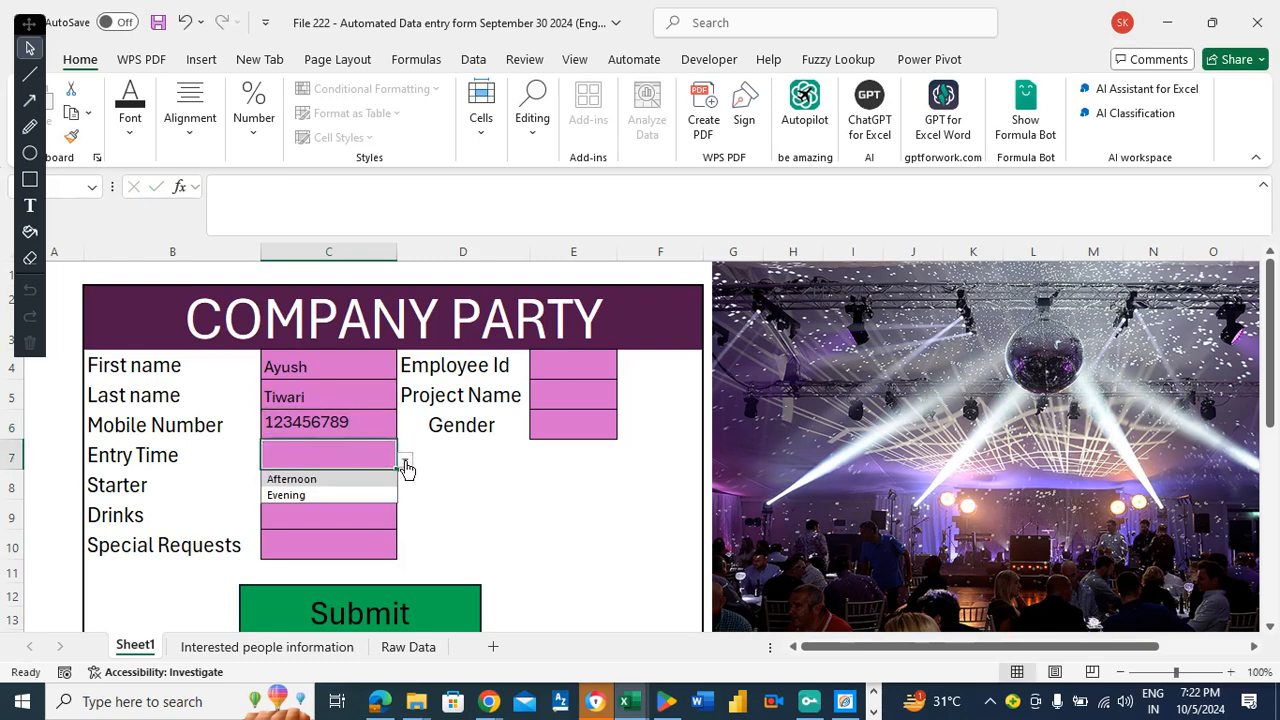
{"action": "left_click", "coordinate": [302, 497]}
{"action": "left_click", "coordinate": [300, 490]}
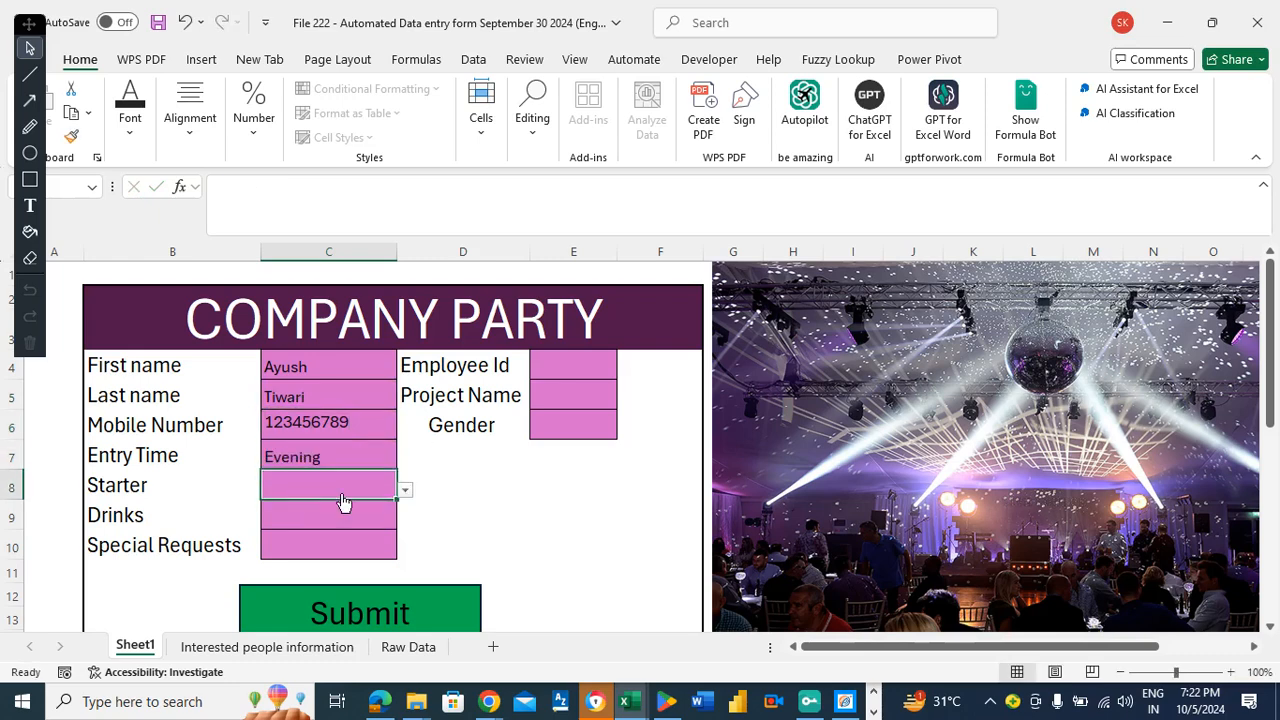
{"action": "left_click", "coordinate": [406, 500]}
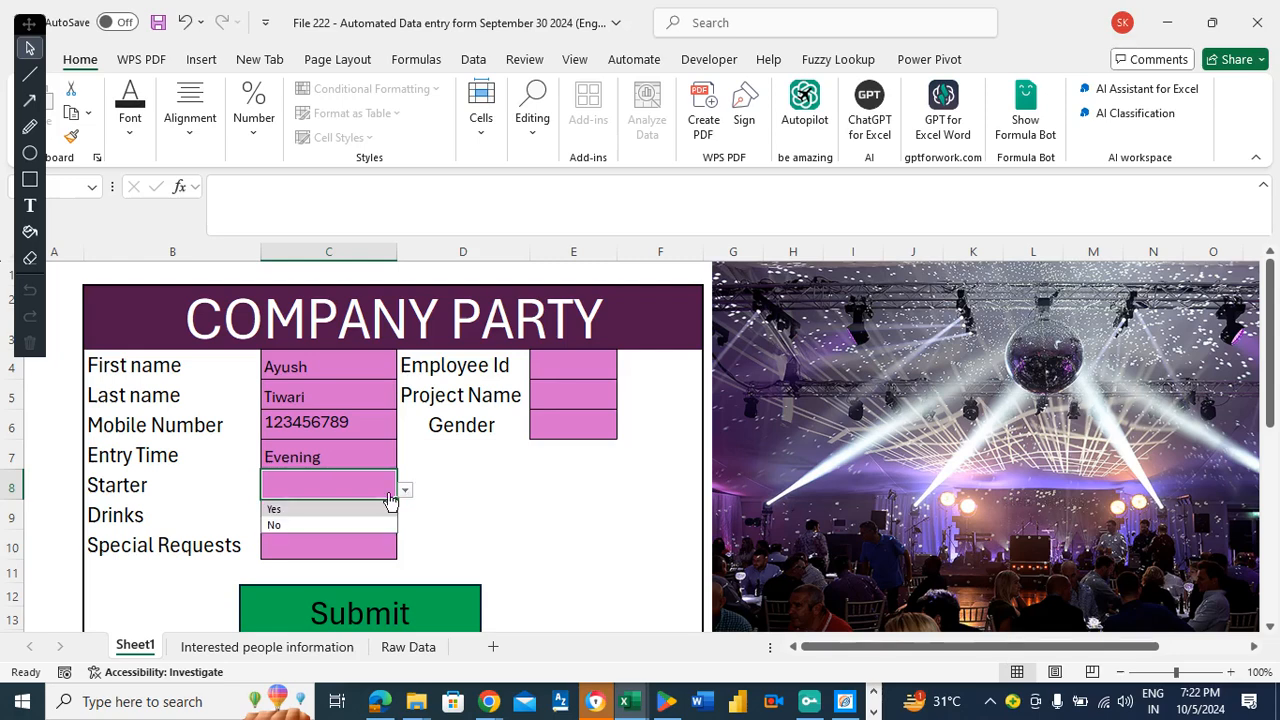
{"action": "left_click", "coordinate": [300, 507]}
{"action": "left_click", "coordinate": [309, 521]}
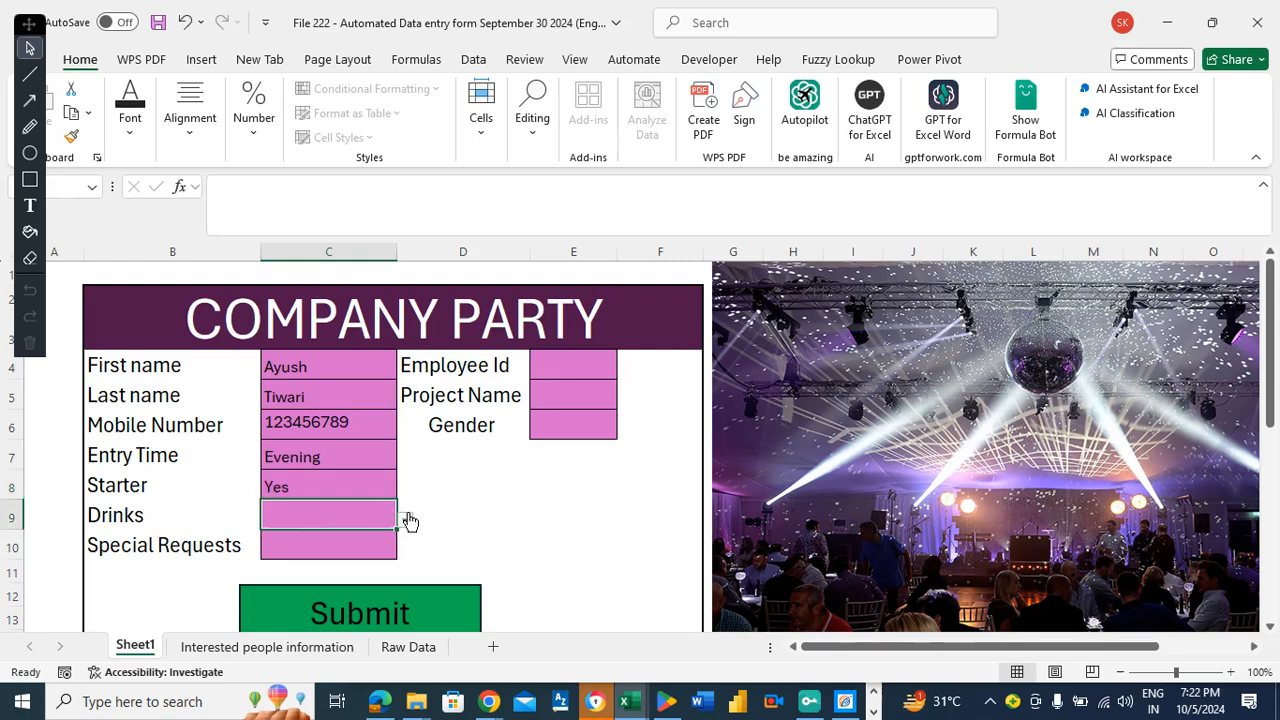
{"action": "left_click", "coordinate": [406, 520]}
{"action": "left_click", "coordinate": [311, 538]}
{"action": "left_click", "coordinate": [315, 545]}
{"action": "left_click", "coordinate": [405, 550]}
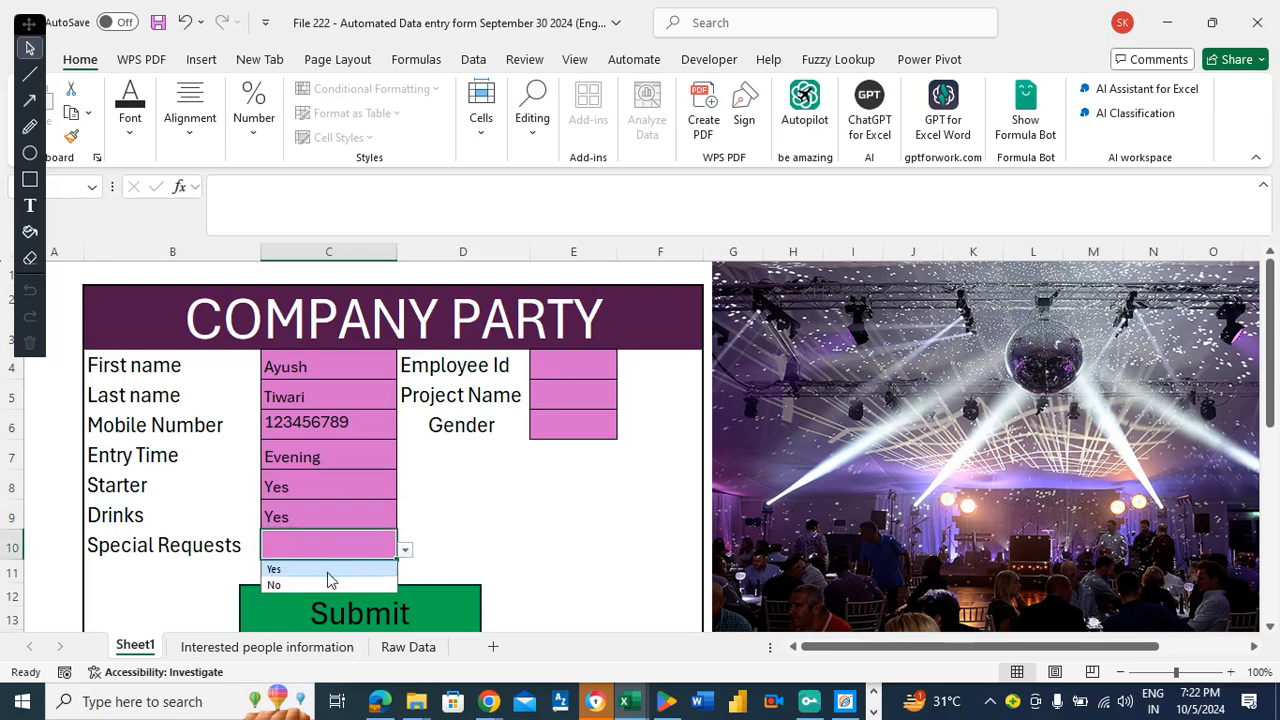
{"action": "left_click", "coordinate": [313, 584]}
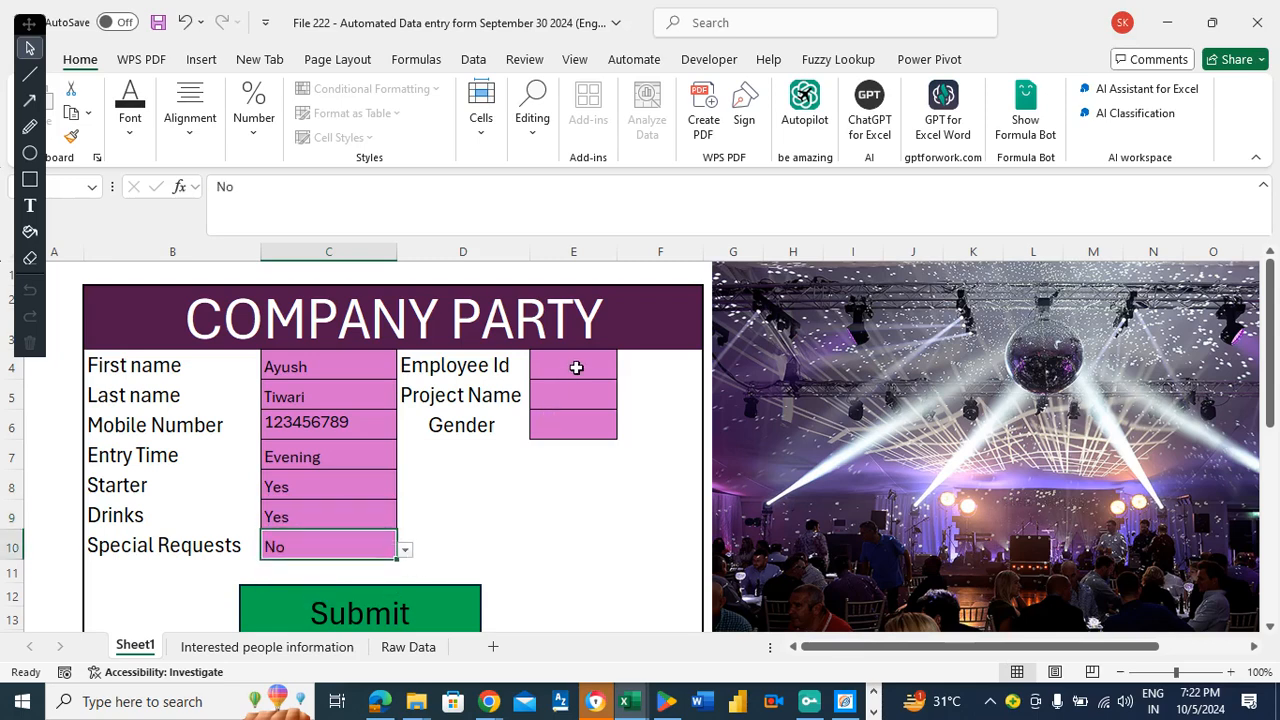
Enter the employee id, Project Name ABC and Gender Male.
{"action": "left_click", "coordinate": [576, 368]}
{"action": "type", "text": "12345"}
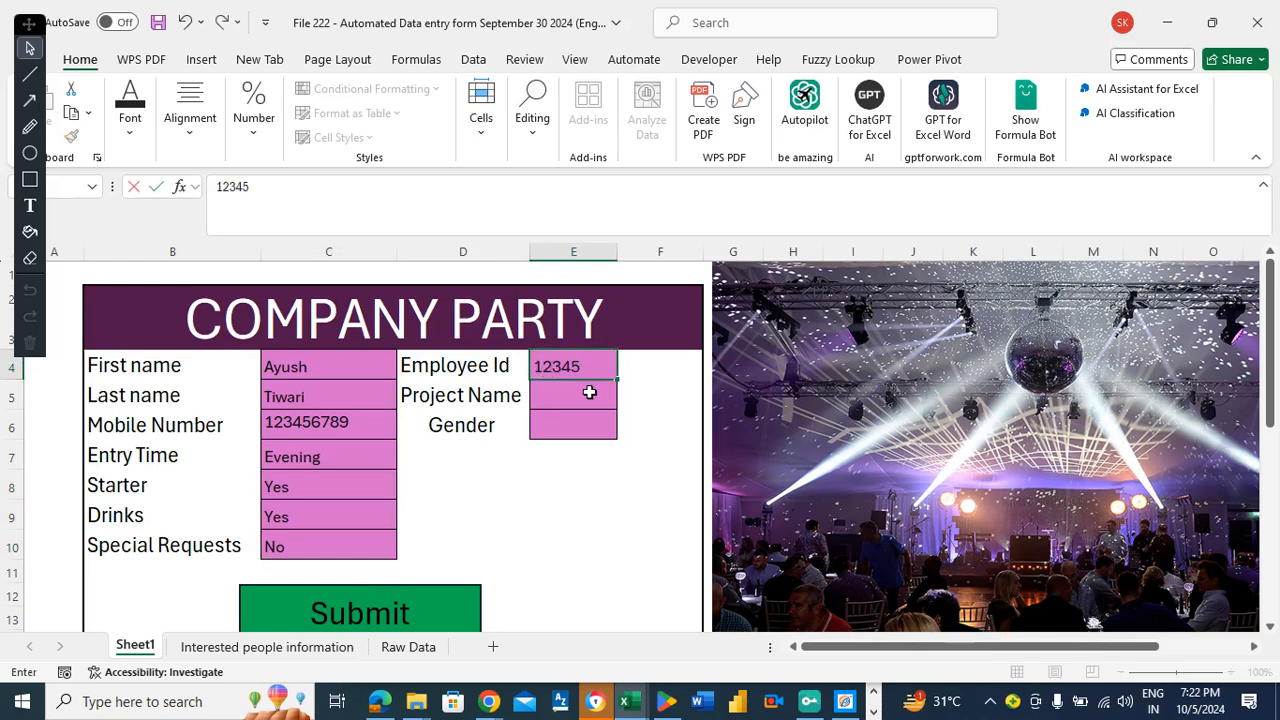
{"action": "left_click", "coordinate": [590, 393]}
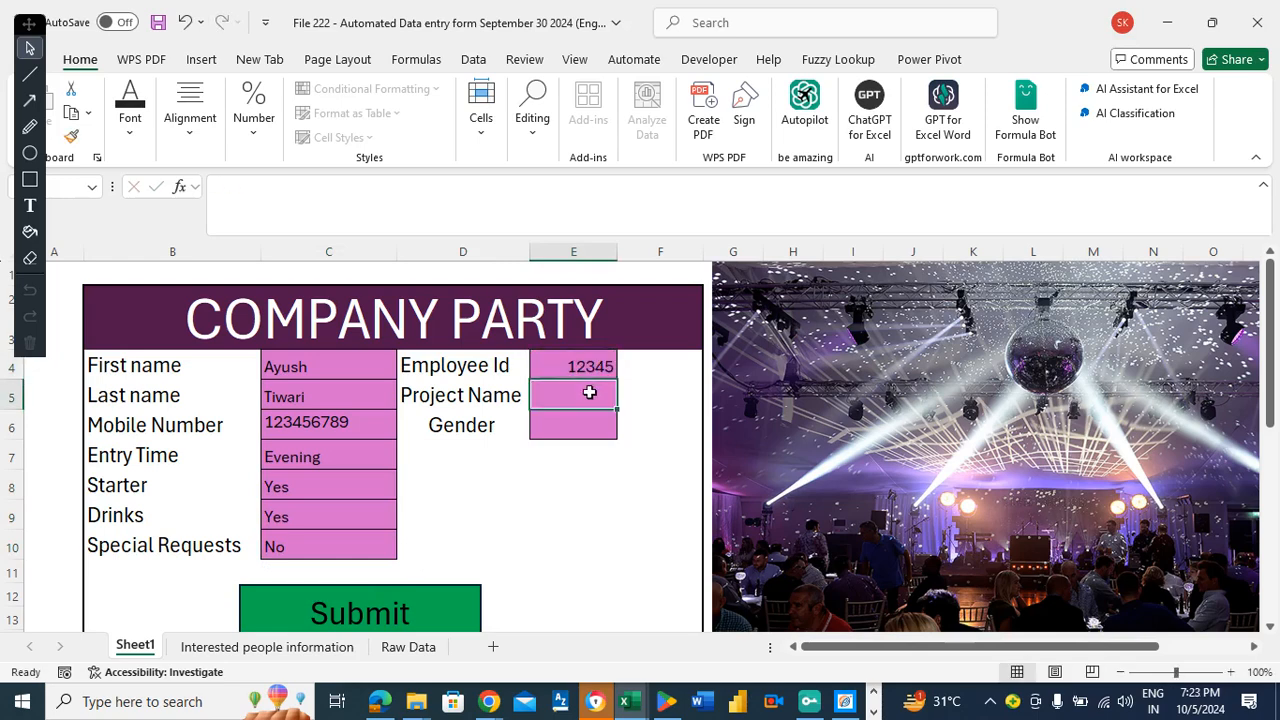
{"action": "type", "text": "ABC"}
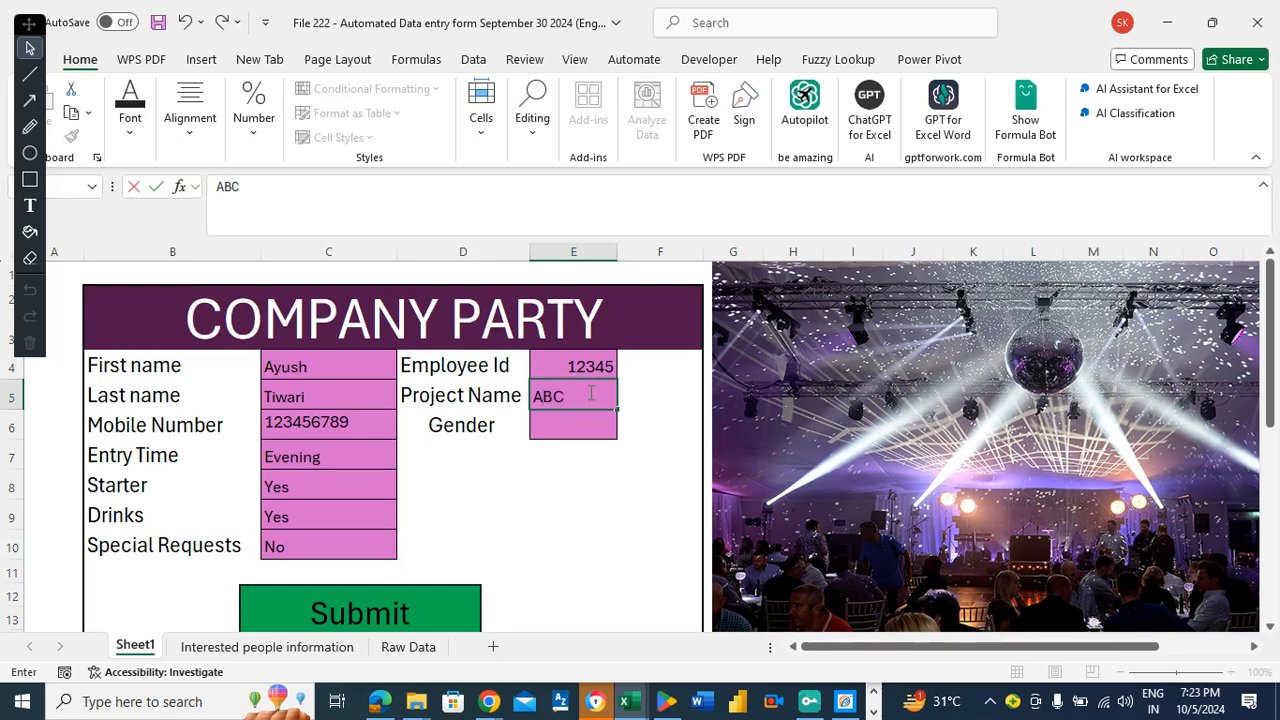
{"action": "left_click", "coordinate": [583, 427]}
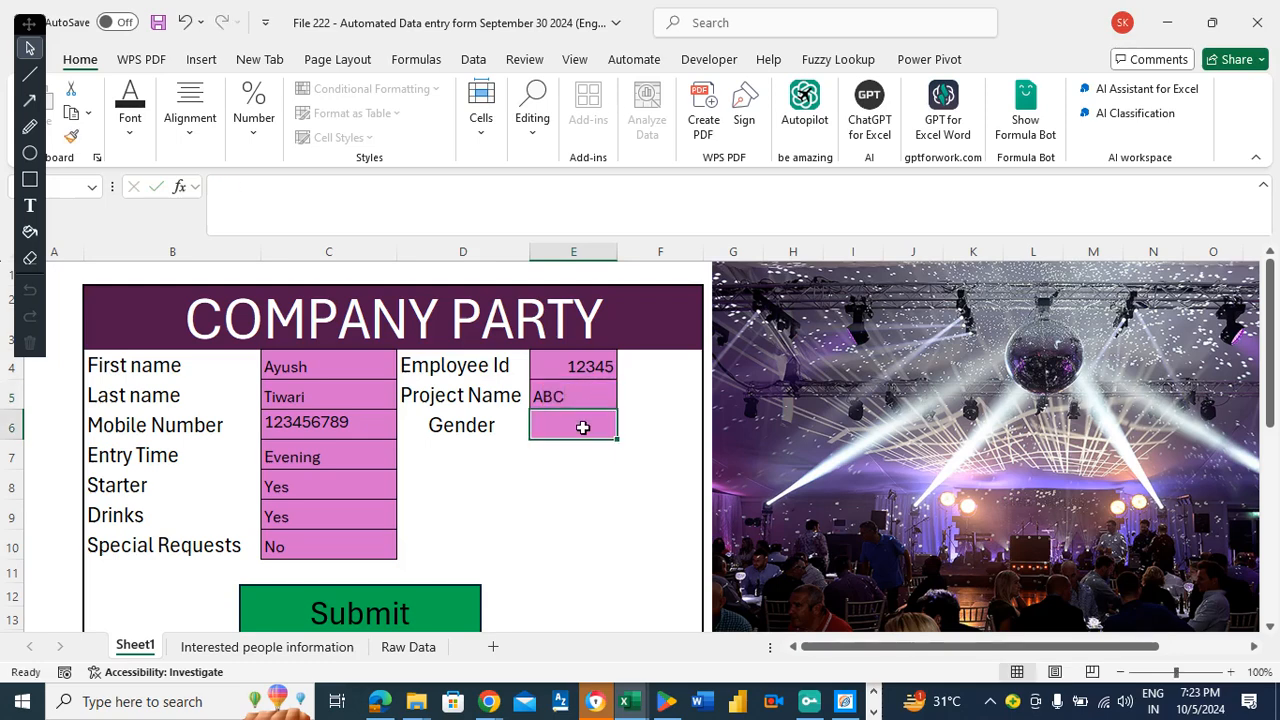
{"action": "type", "text": "M"}
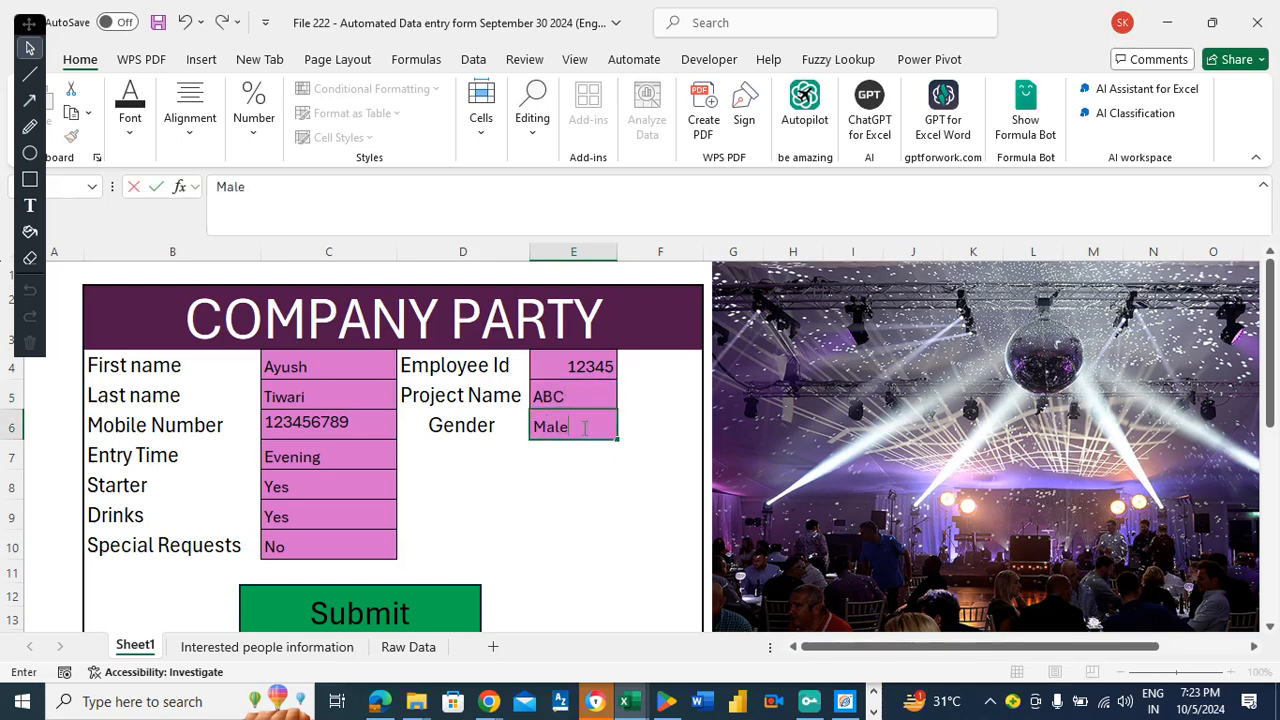
{"action": "type", "text": "ale"}
{"action": "left_click", "coordinate": [582, 462]}
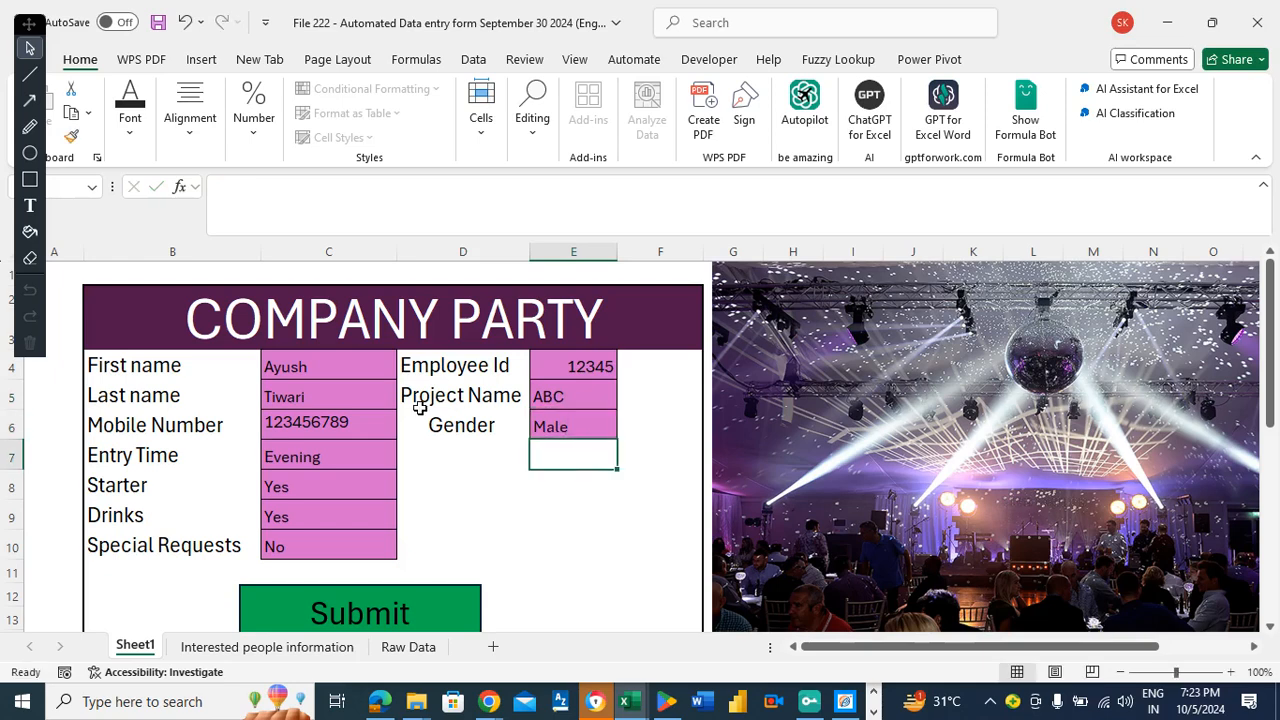
Submit the form and check the new record on the Interested people information and Raw Data sheets.
{"action": "left_click", "coordinate": [392, 604]}
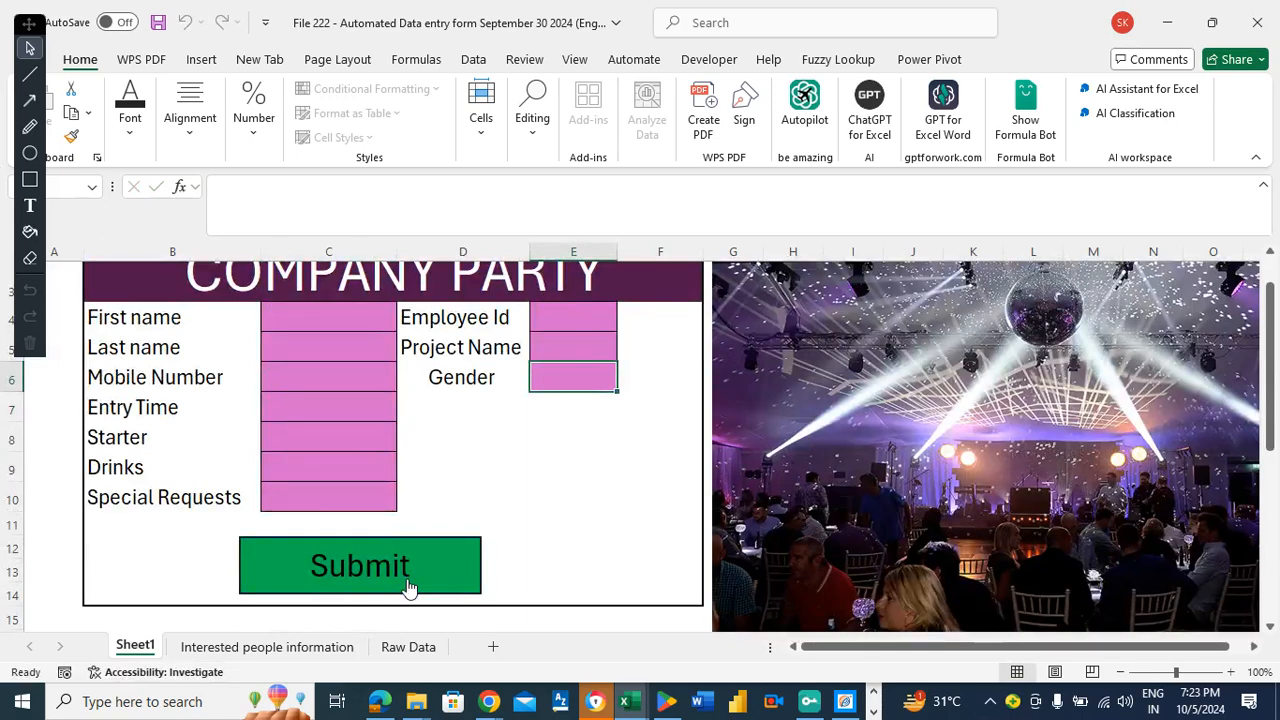
{"action": "left_click", "coordinate": [222, 650]}
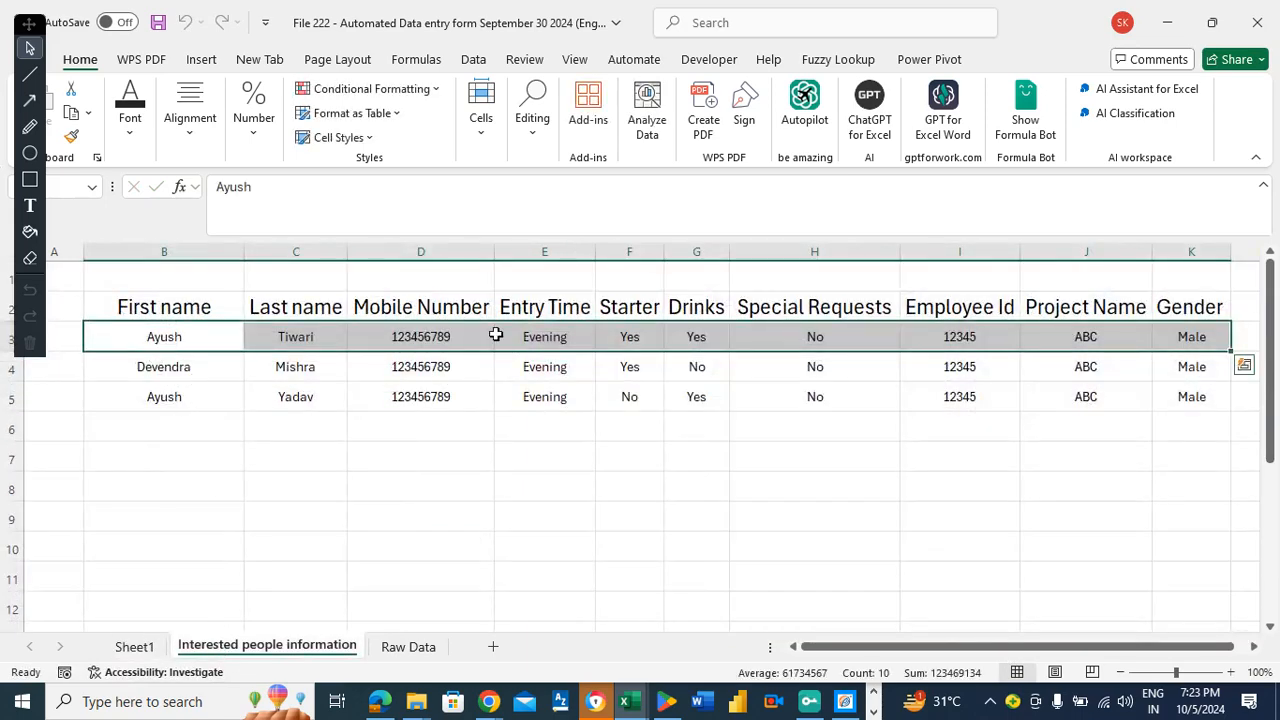
{"action": "left_click", "coordinate": [412, 650]}
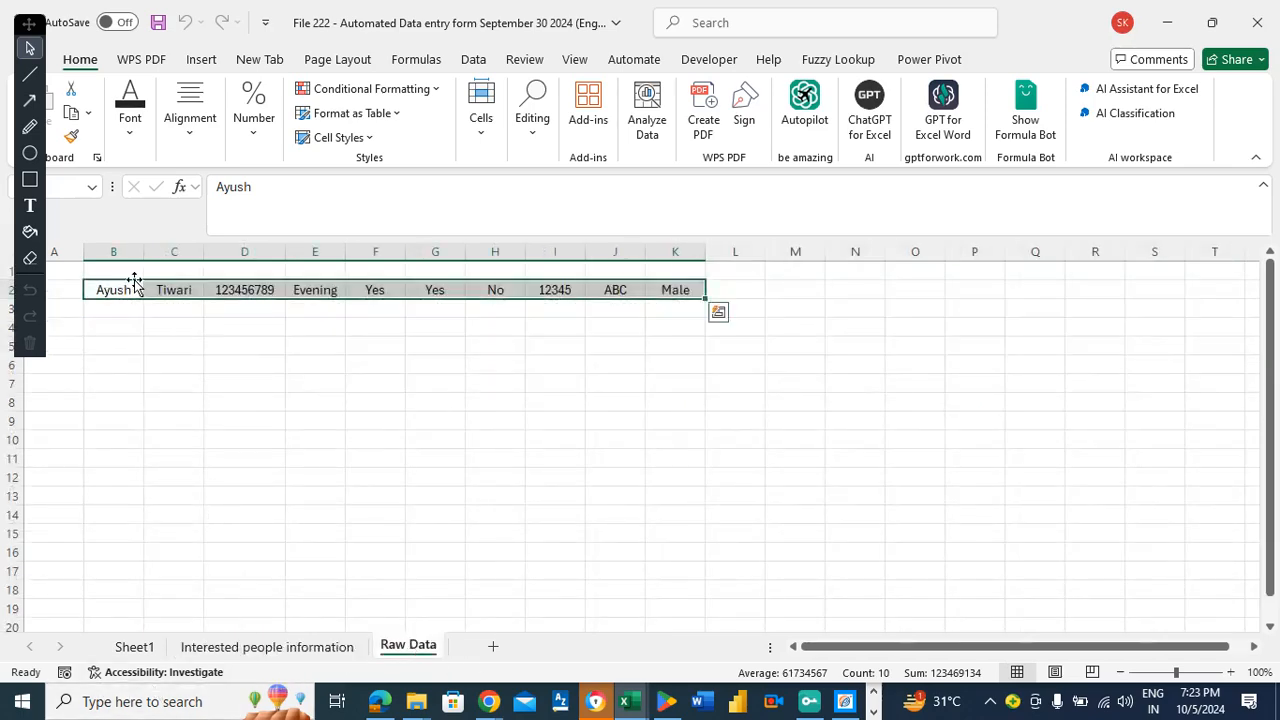
{"action": "left_click", "coordinate": [134, 647]}
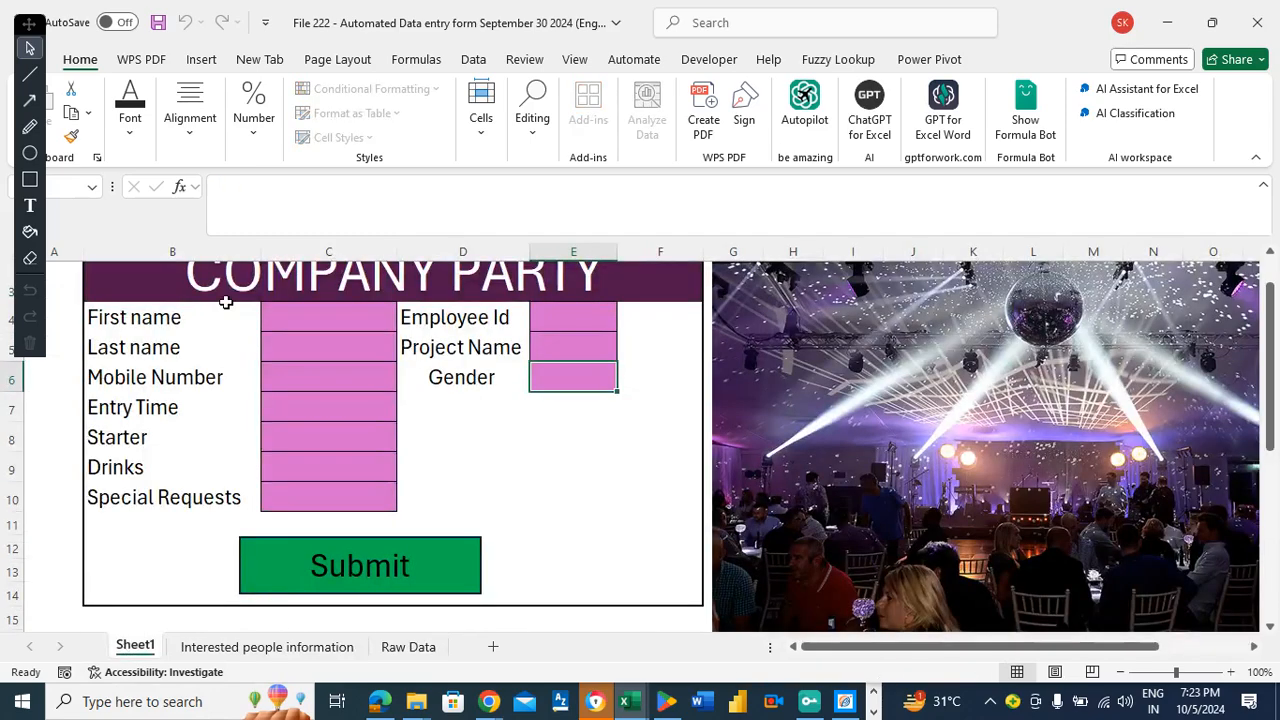
{"action": "left_click", "coordinate": [406, 648]}
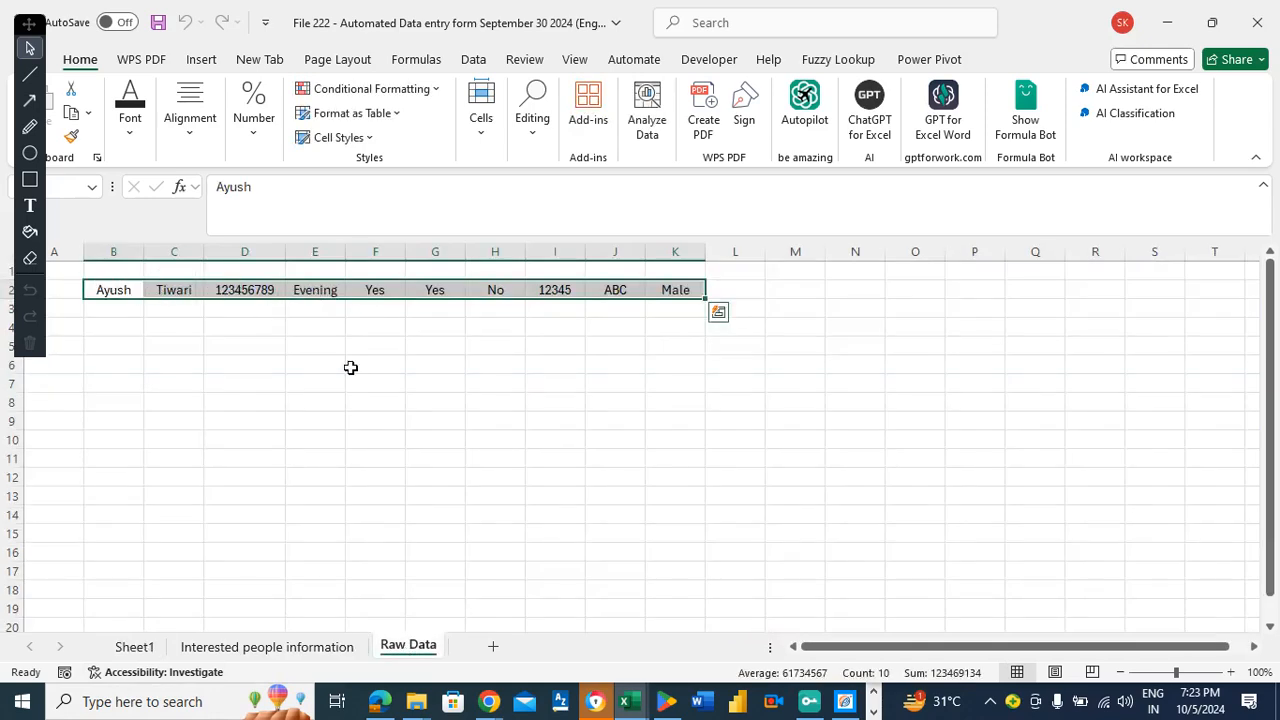
{"action": "left_click", "coordinate": [287, 648]}
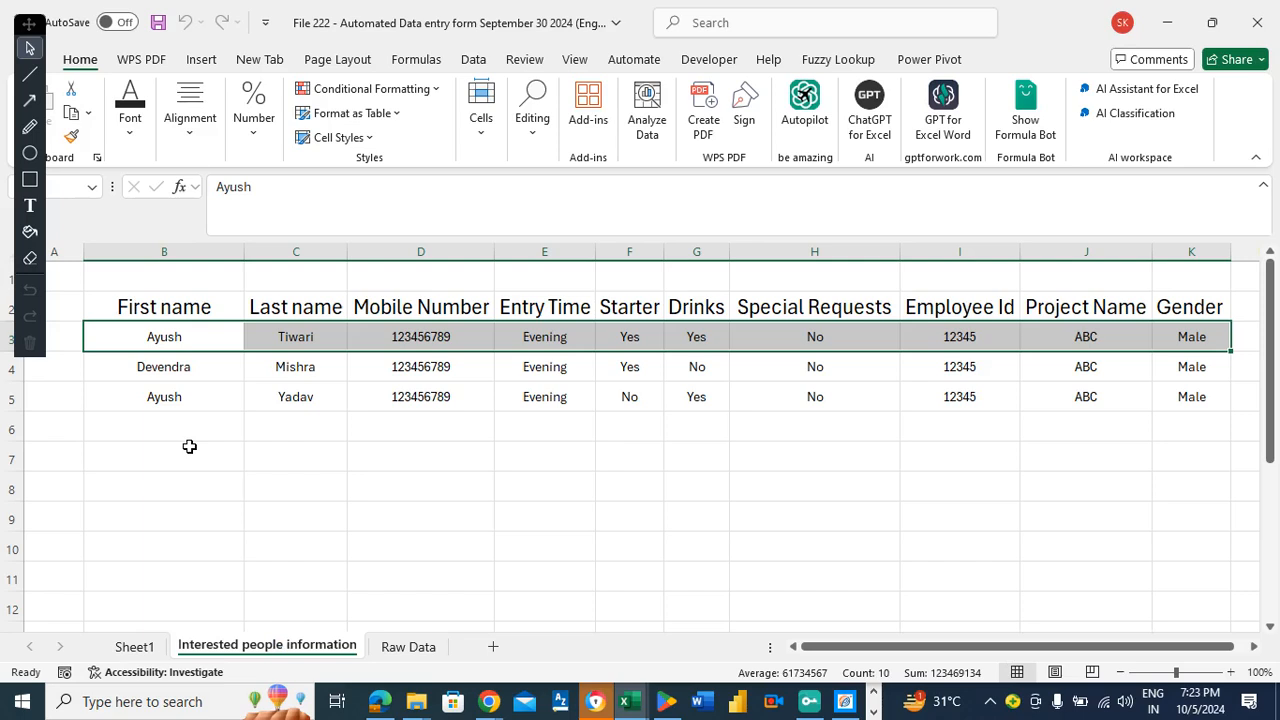
Back on Sheet1, copy the labels in B4:B10, First name through Special Requests.
{"action": "left_click", "coordinate": [150, 647]}
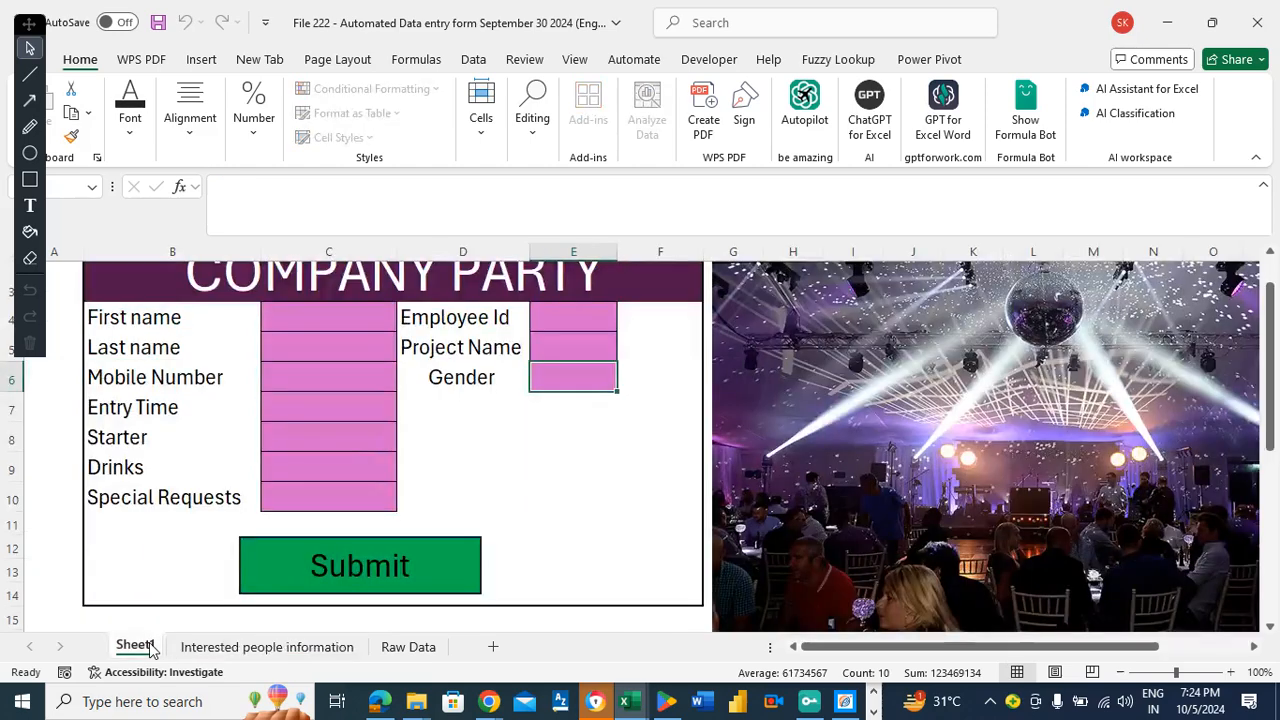
{"action": "left_click_drag", "start_coordinate": [1276, 330], "coordinate": [1276, 326]}
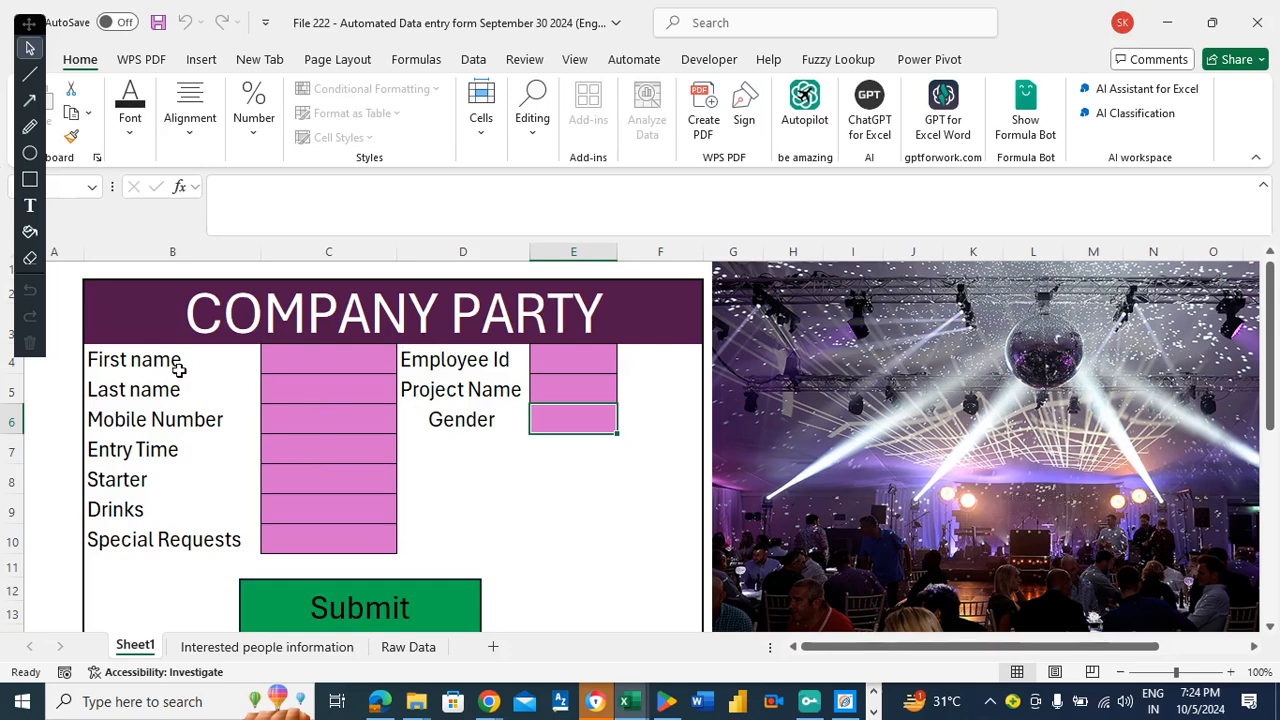
{"action": "left_click_drag", "start_coordinate": [159, 360], "coordinate": [159, 537]}
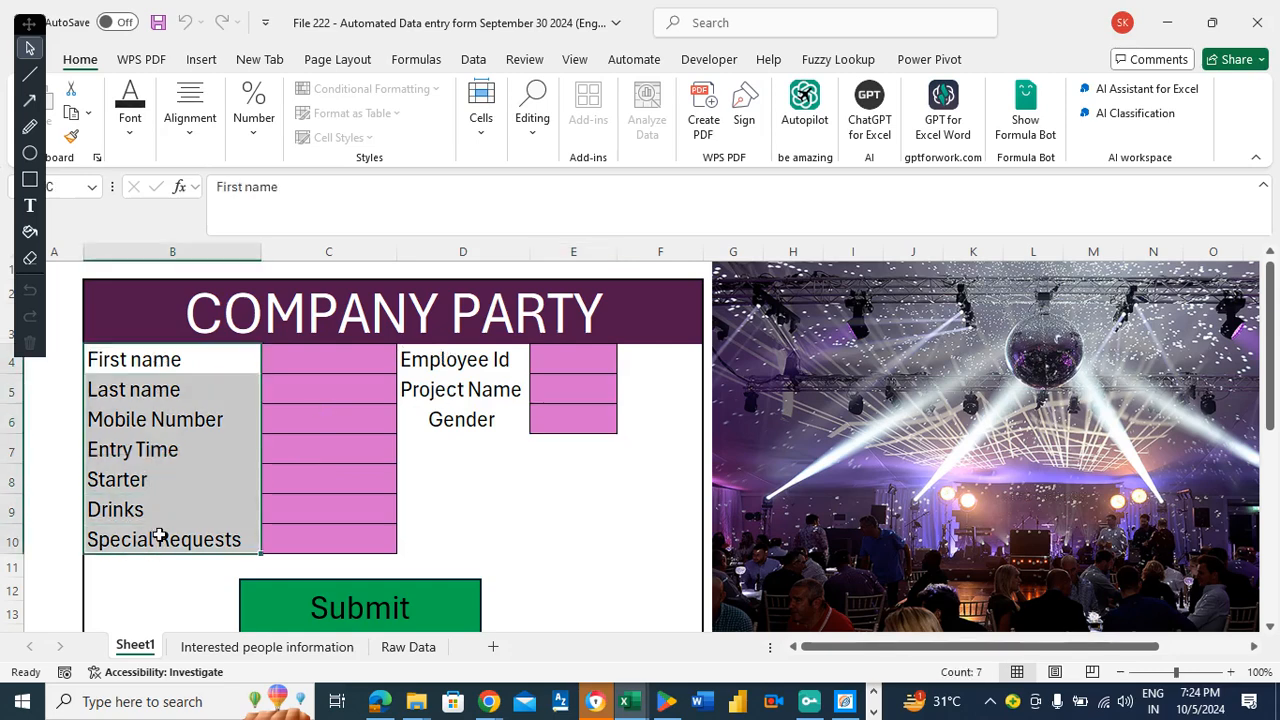
{"action": "key", "text": "ctrl+c"}
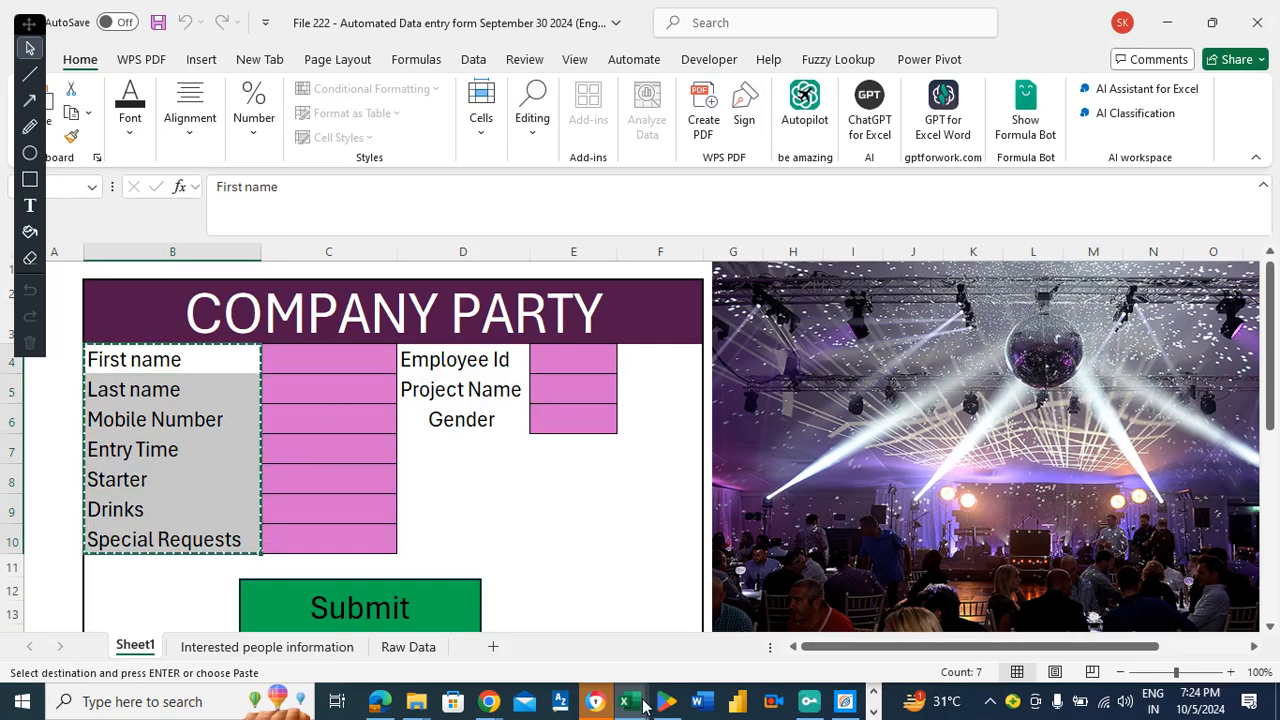
Paste the labels into B3 of Book1 and widen column B to fit them.
{"action": "mouse_move", "coordinate": [631, 705]}
{"action": "left_click", "coordinate": [851, 614]}
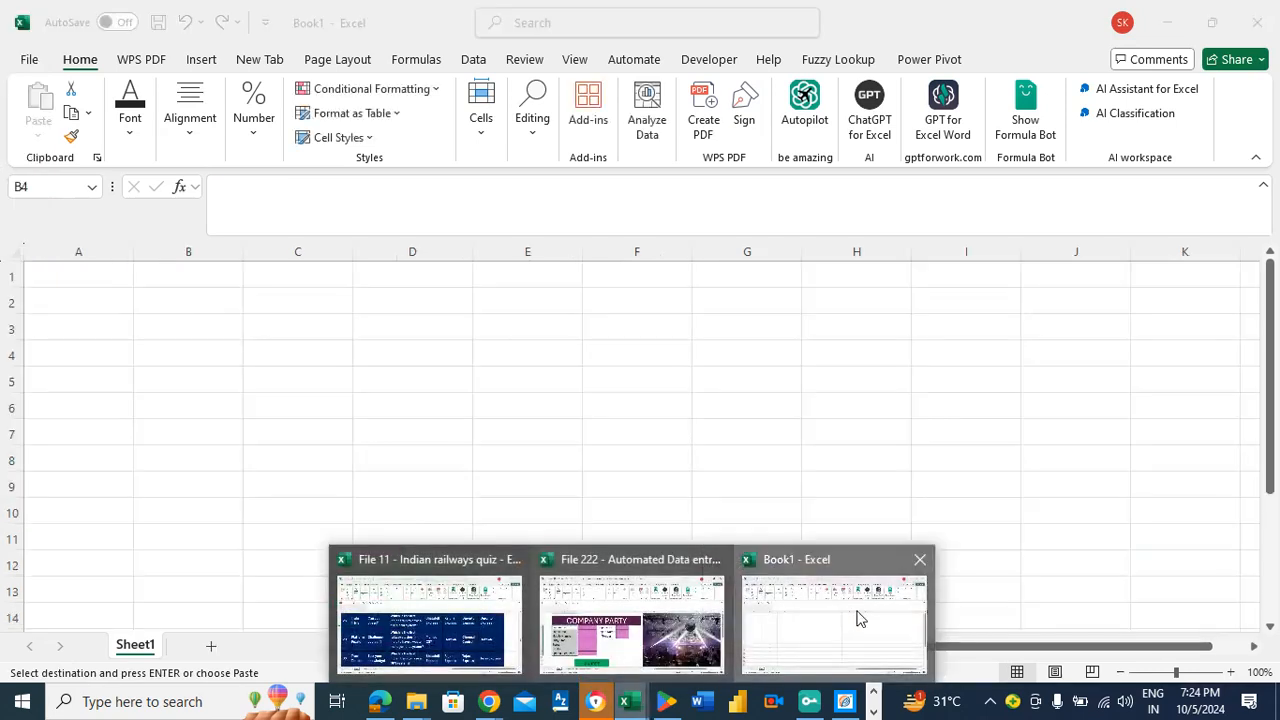
{"action": "left_click", "coordinate": [198, 325]}
{"action": "key", "text": "ctrl+v"}
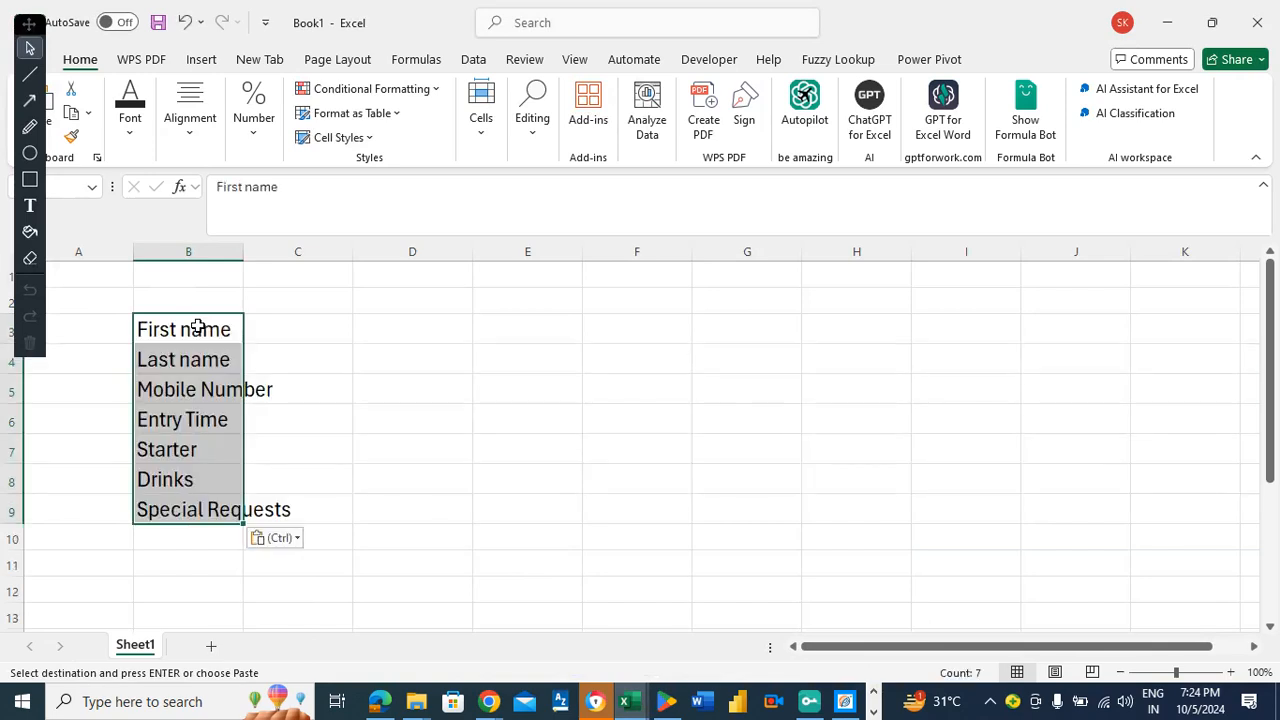
{"action": "left_click_drag", "start_coordinate": [246, 251], "coordinate": [257, 259]}
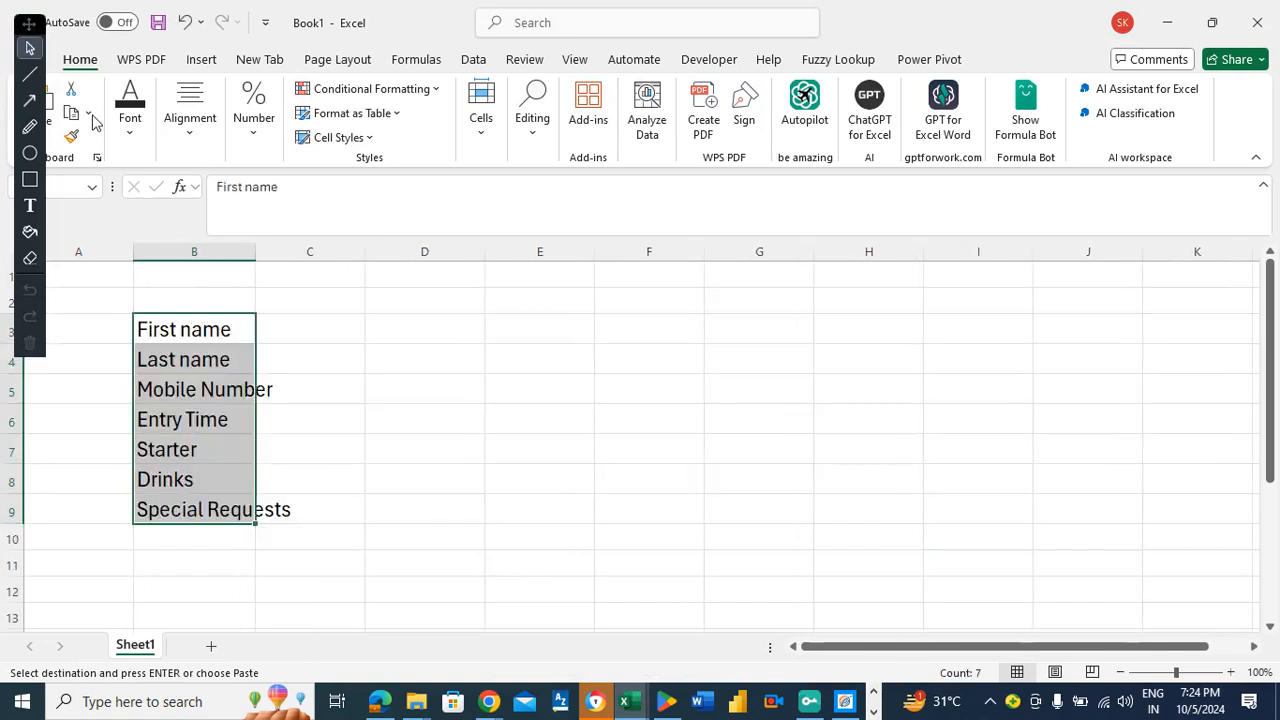
{"action": "left_click", "coordinate": [104, 264]}
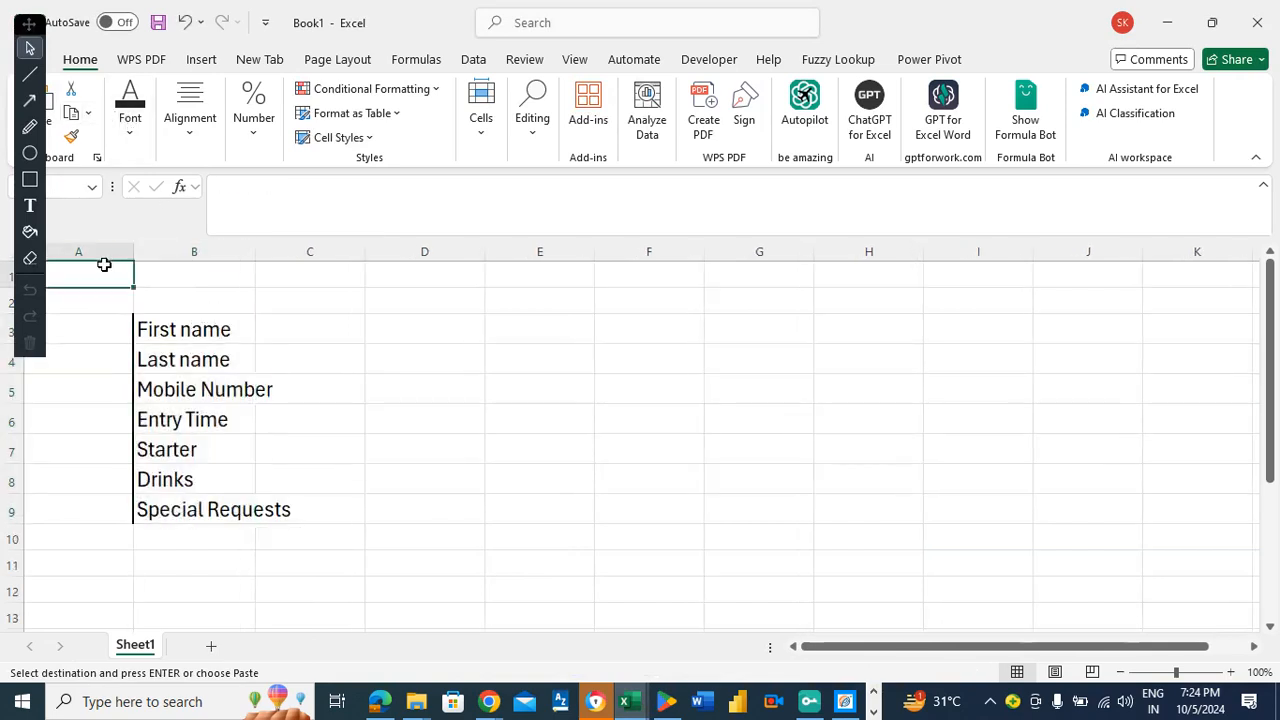
Set the whole sheet's text to a smaller font size.
{"action": "key", "text": "ctrl+a"}
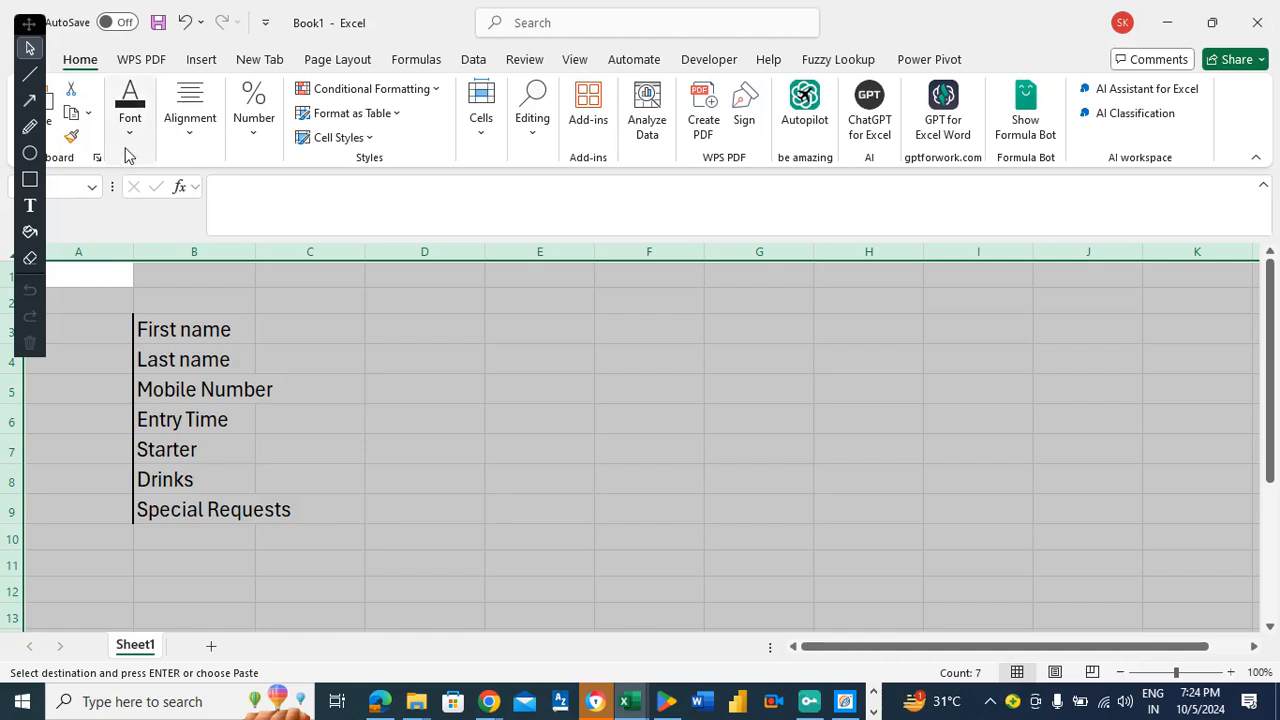
{"action": "left_click", "coordinate": [130, 140]}
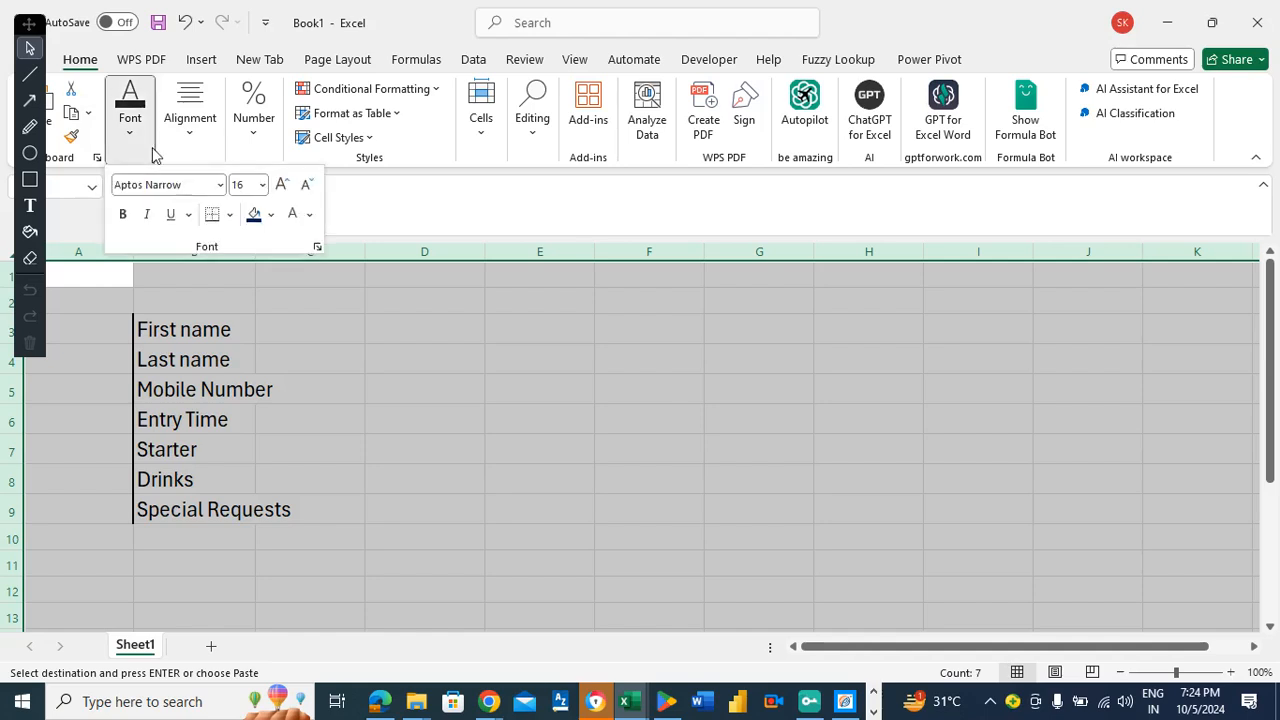
{"action": "left_click", "coordinate": [263, 190]}
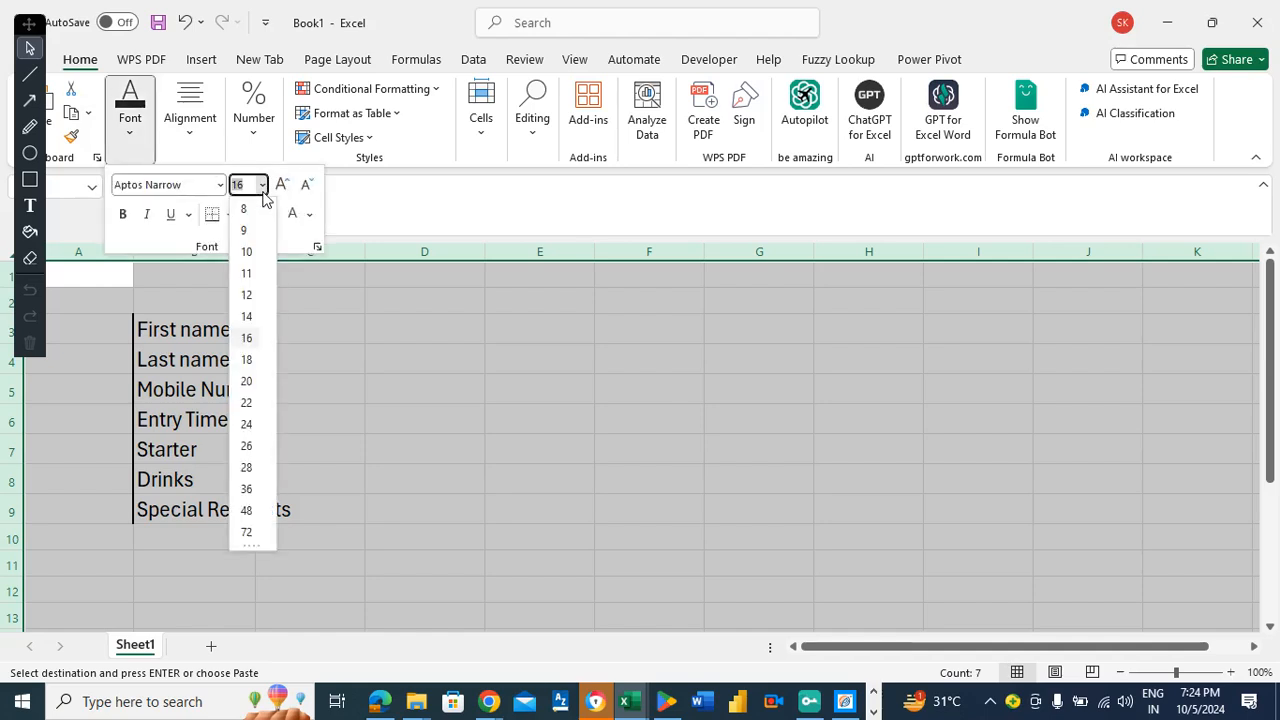
{"action": "left_click", "coordinate": [246, 338]}
{"action": "left_click_drag", "start_coordinate": [136, 258], "coordinate": [143, 257]}
Format Painter empty cell D3 onto B3:B9 to strip the shading and borders.
{"action": "left_click", "coordinate": [157, 324]}
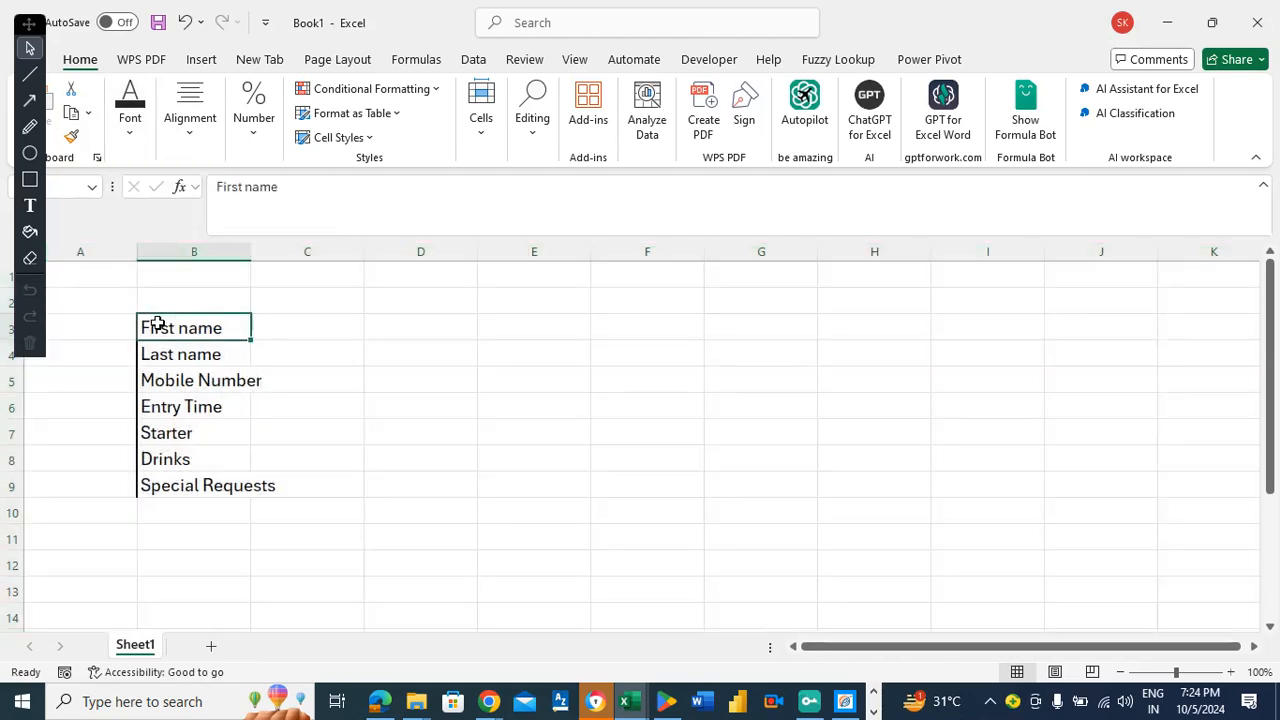
{"action": "key", "text": "Right"}
{"action": "key", "text": "Right"}
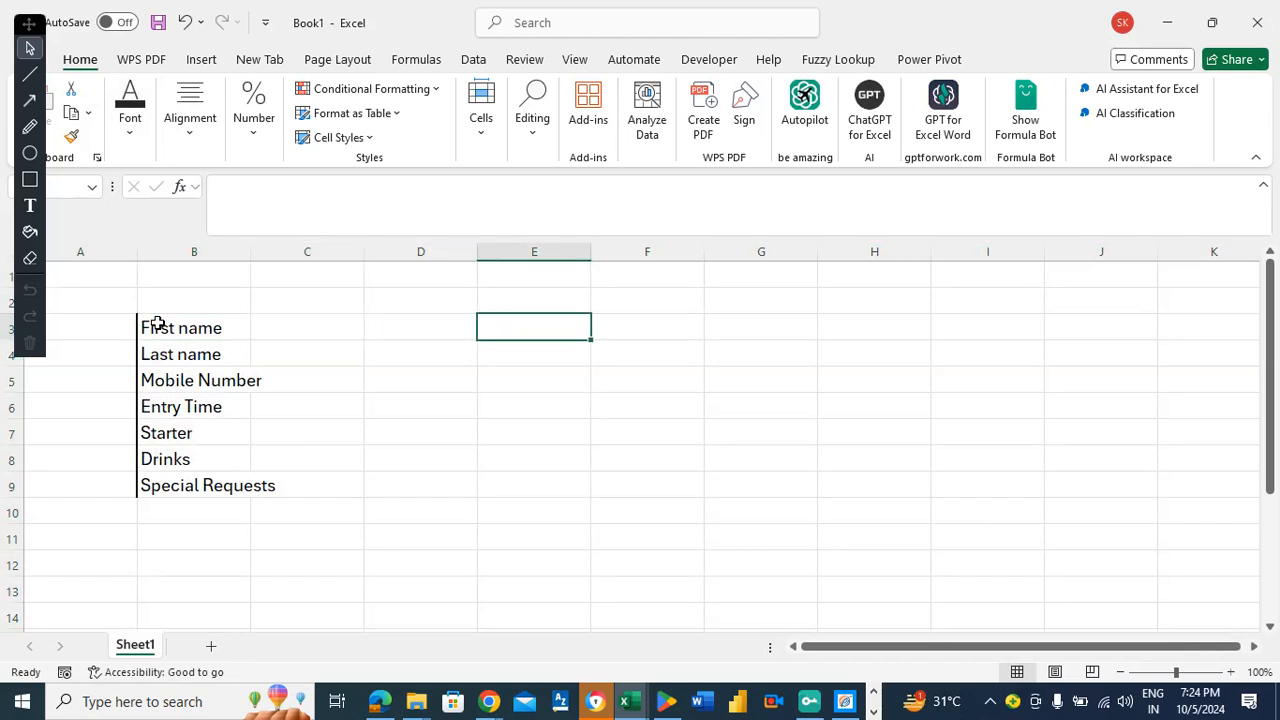
{"action": "key", "text": "Left"}
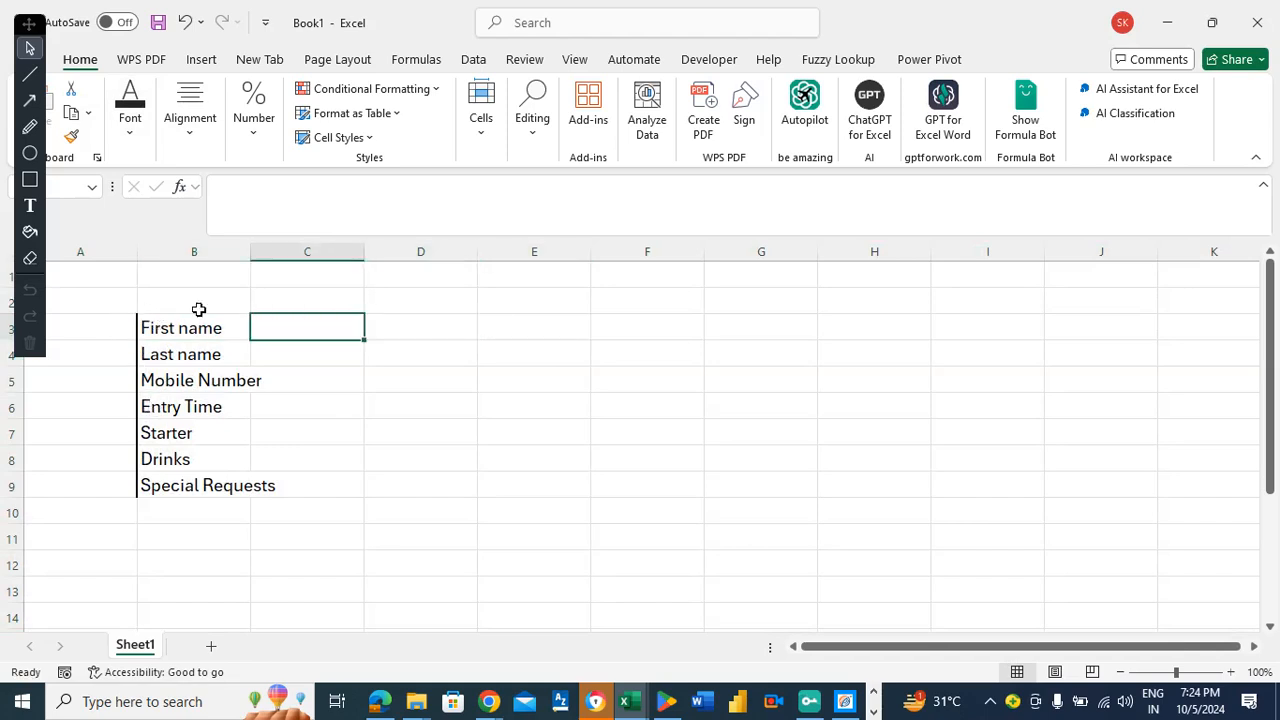
{"action": "left_click", "coordinate": [434, 320]}
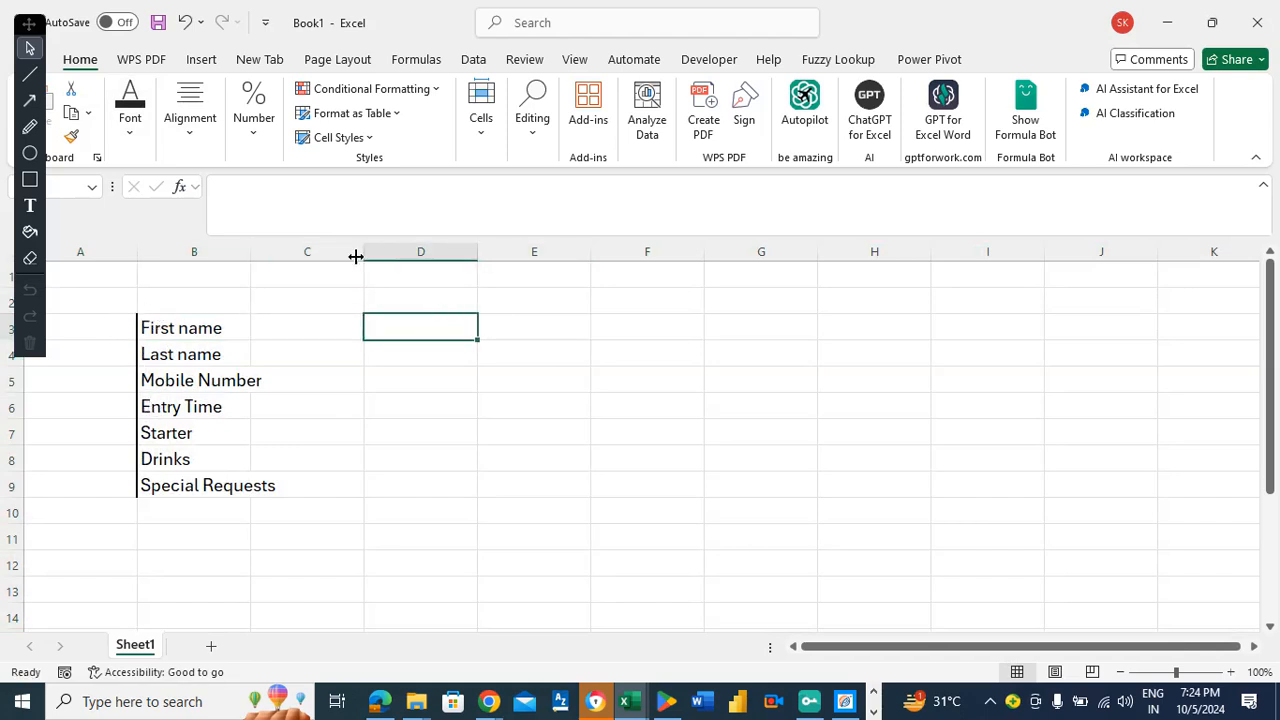
{"action": "left_click", "coordinate": [72, 138]}
{"action": "mouse_move", "coordinate": [237, 331]}
{"action": "left_mouse_down"}
{"action": "mouse_move", "coordinate": [243, 397]}
{"action": "mouse_move", "coordinate": [185, 467]}
{"action": "mouse_move", "coordinate": [186, 486]}
{"action": "left_mouse_up"}
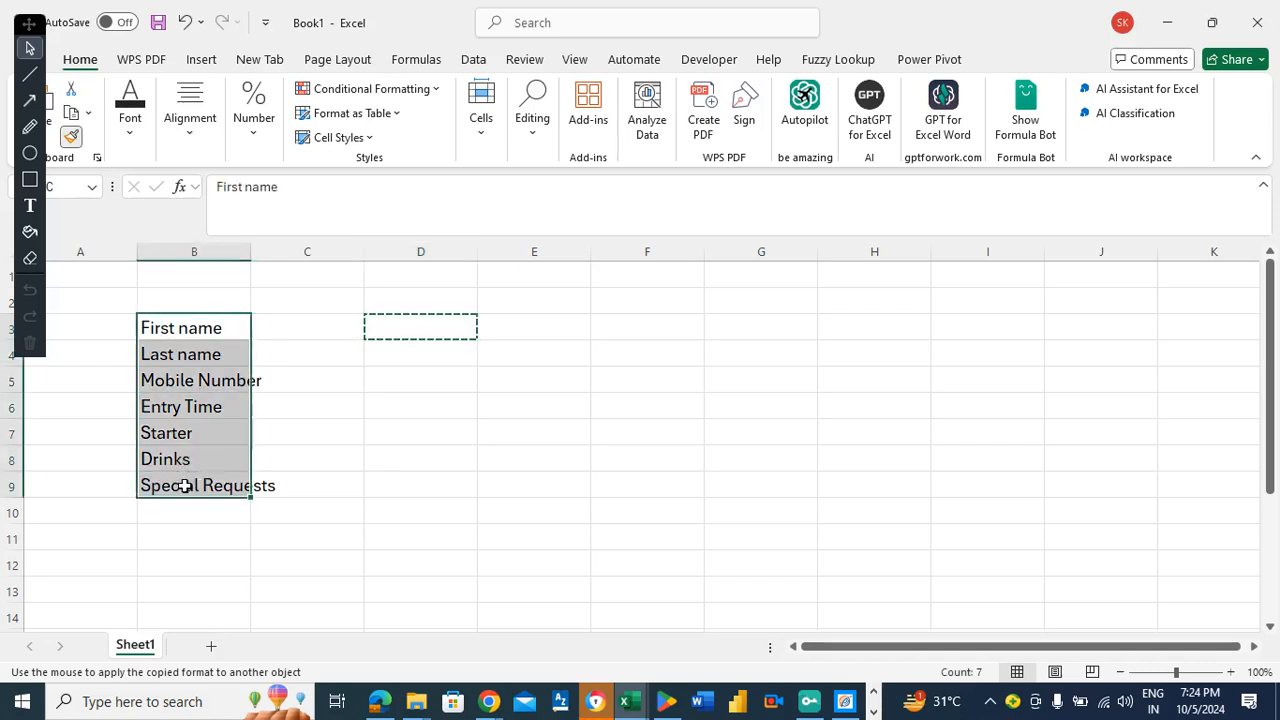
{"action": "left_click", "coordinate": [254, 329]}
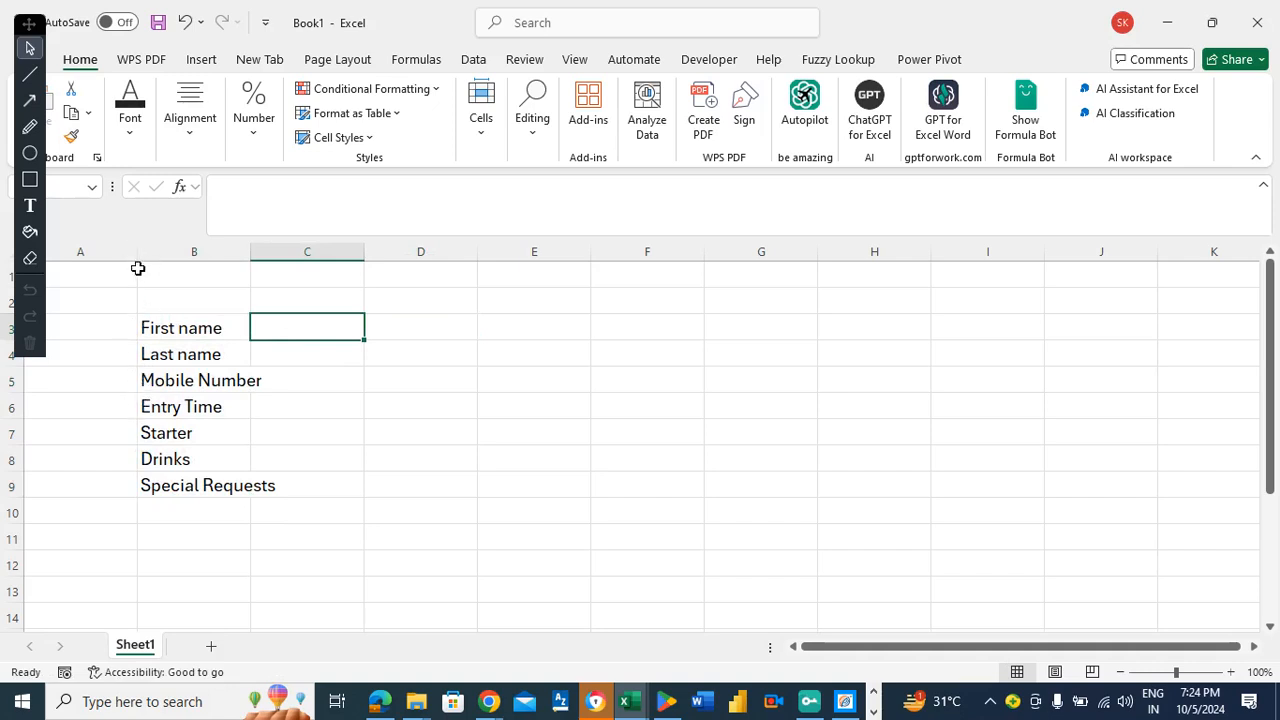
{"action": "left_click", "coordinate": [388, 328]}
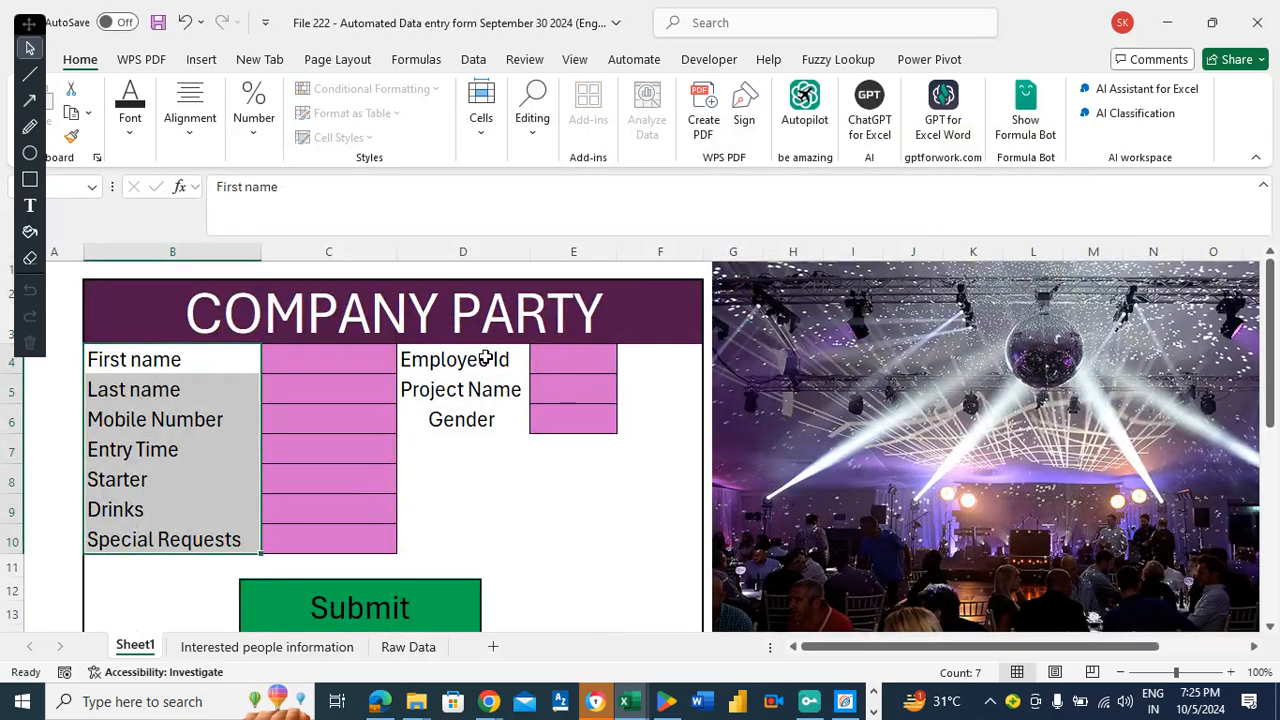
Copy the Employee Id, Project Name and Gender labels into D3:D5 of Book1.
{"action": "left_click_drag", "start_coordinate": [485, 358], "coordinate": [480, 417]}
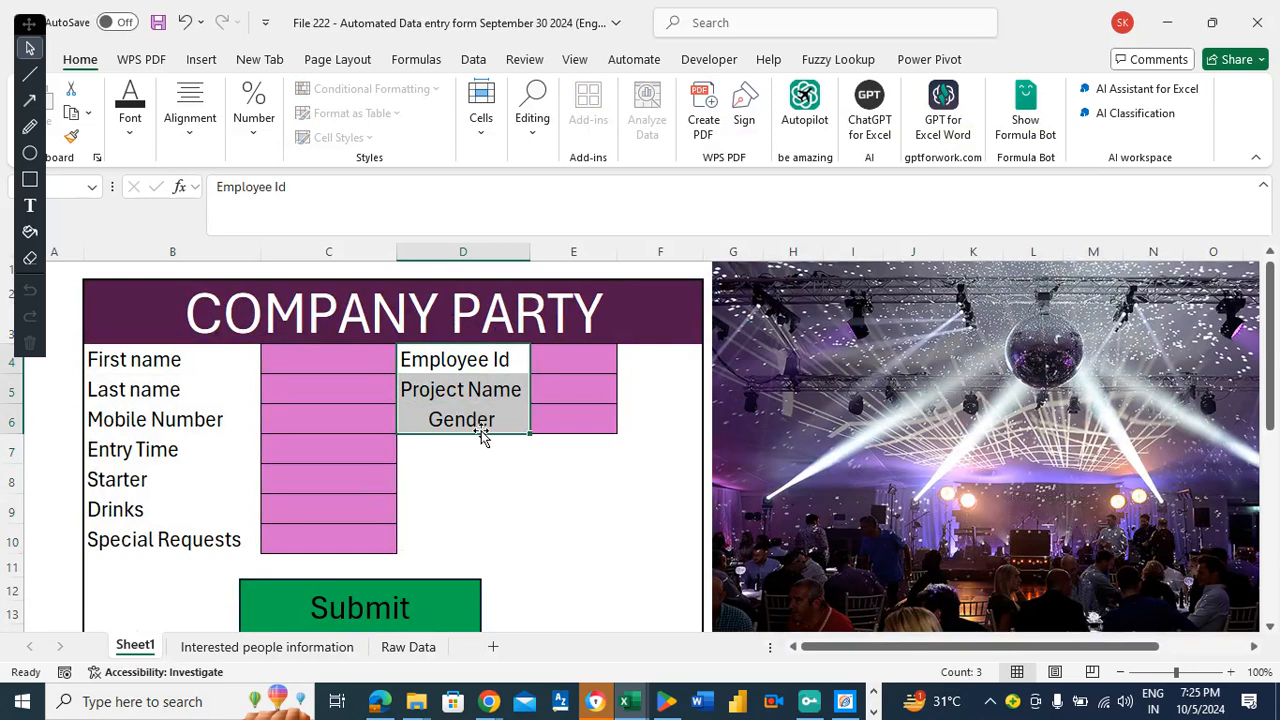
{"action": "key", "text": "ctrl+c"}
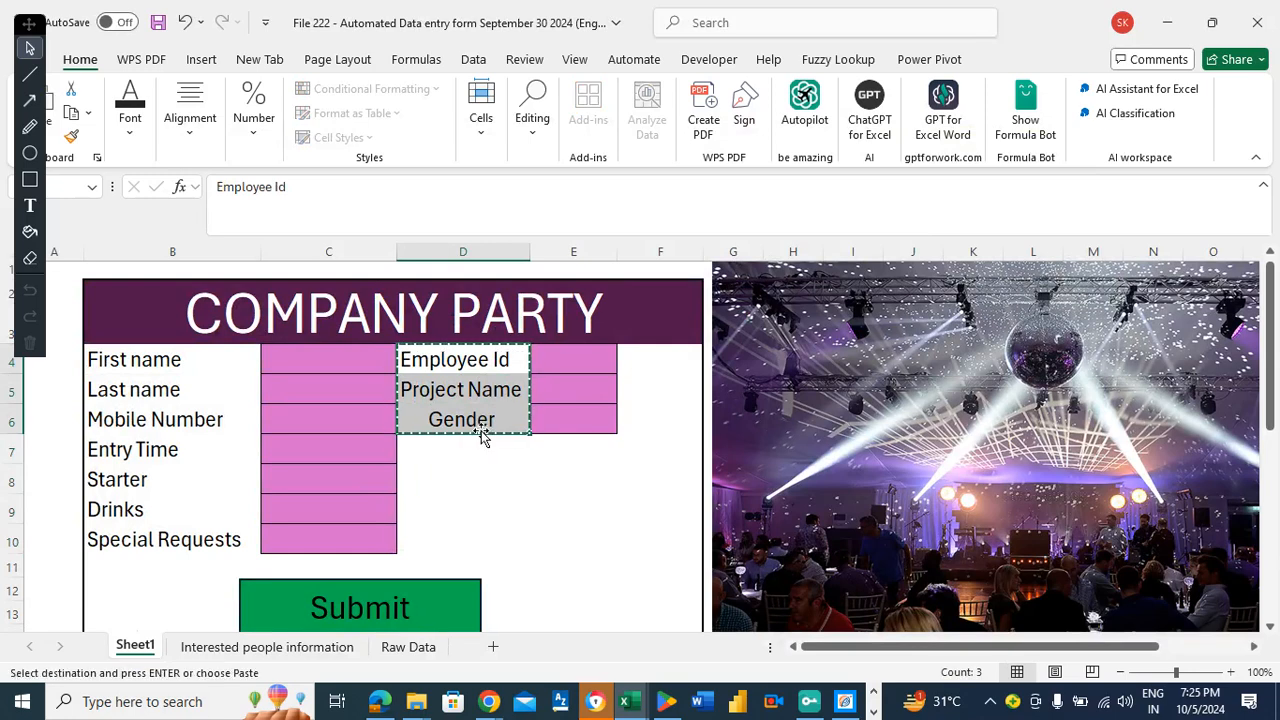
{"action": "key", "text": "alt+Tab"}
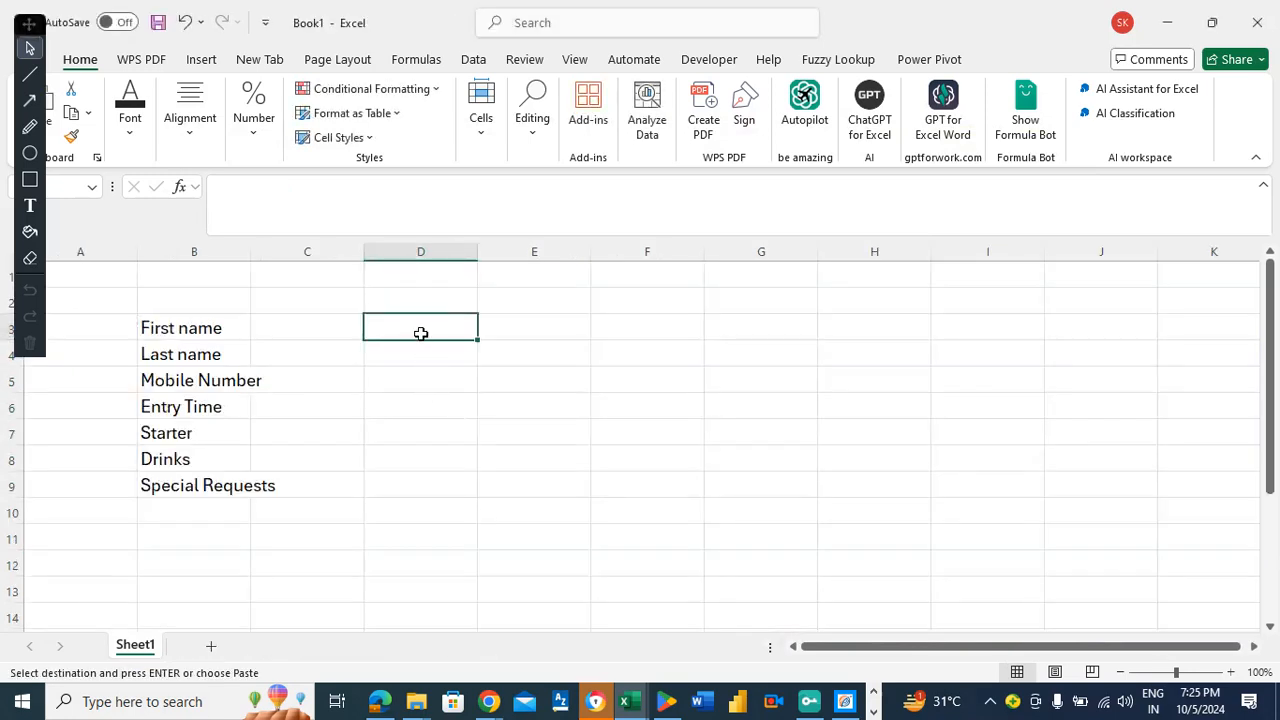
{"action": "key", "text": "ctrl+v"}
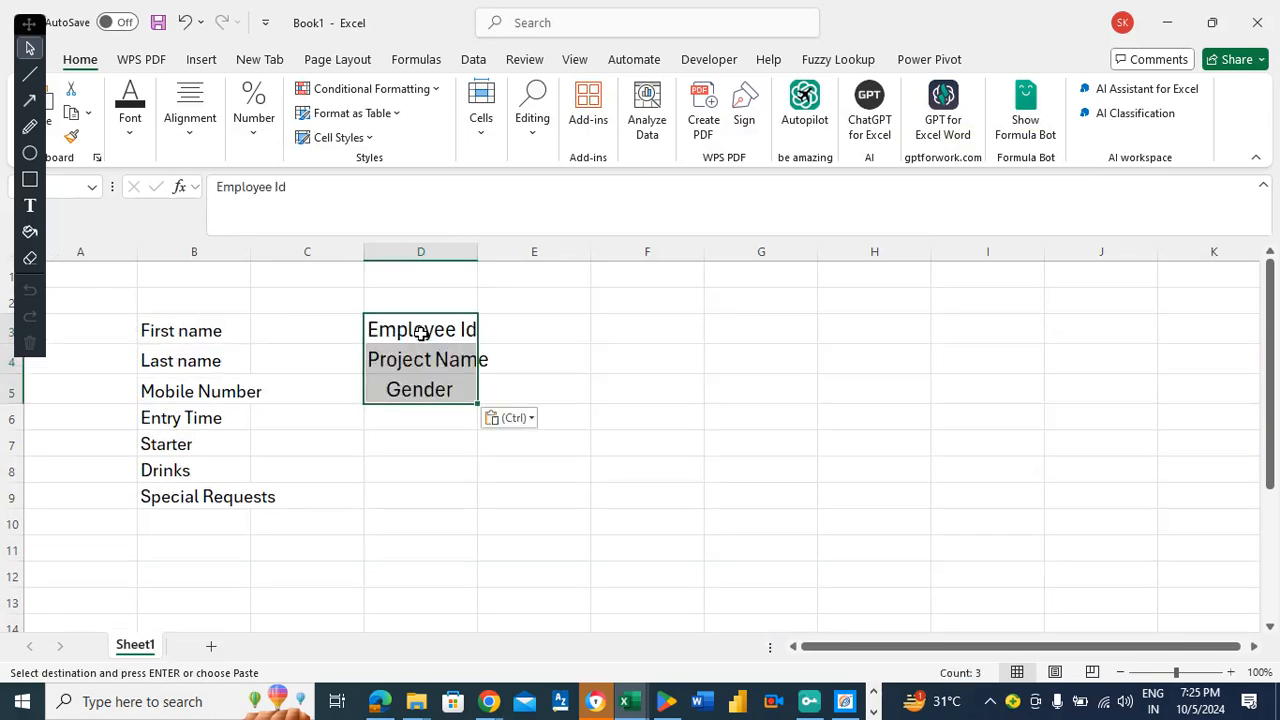
Widen columns D, C and B to fit the labels.
{"action": "left_click_drag", "start_coordinate": [483, 254], "coordinate": [510, 267]}
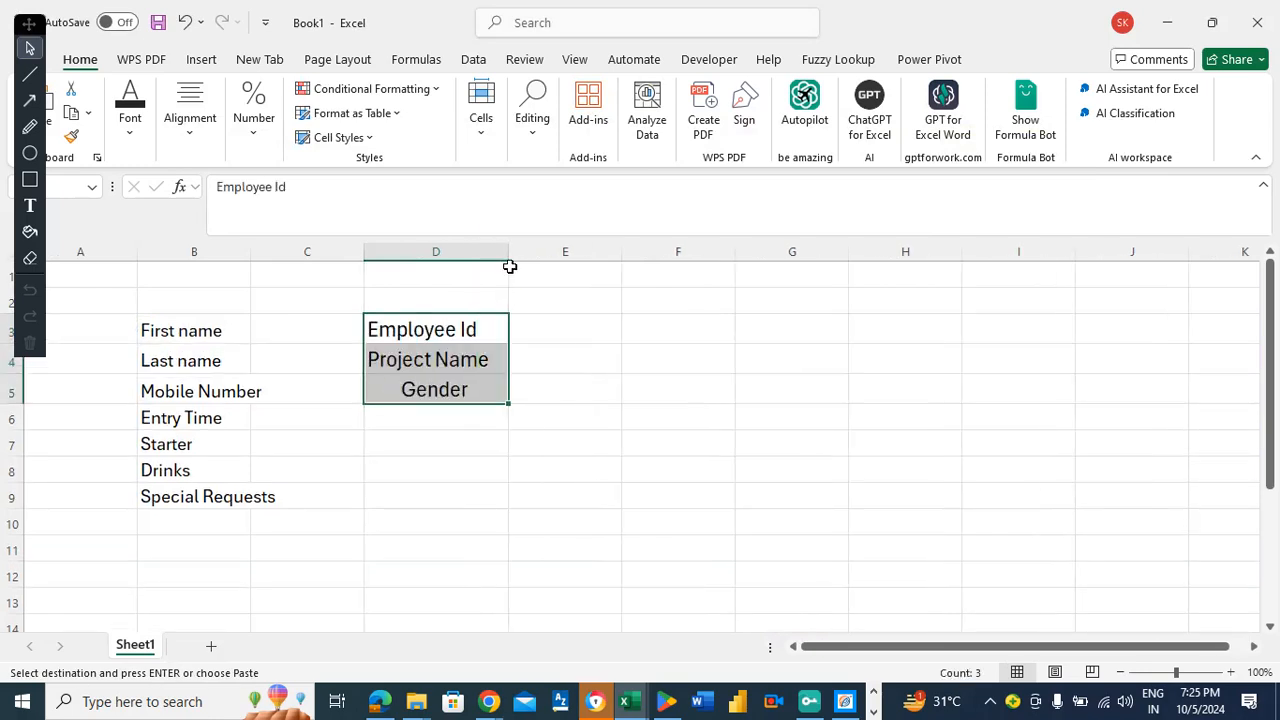
{"action": "left_click_drag", "start_coordinate": [362, 254], "coordinate": [429, 252]}
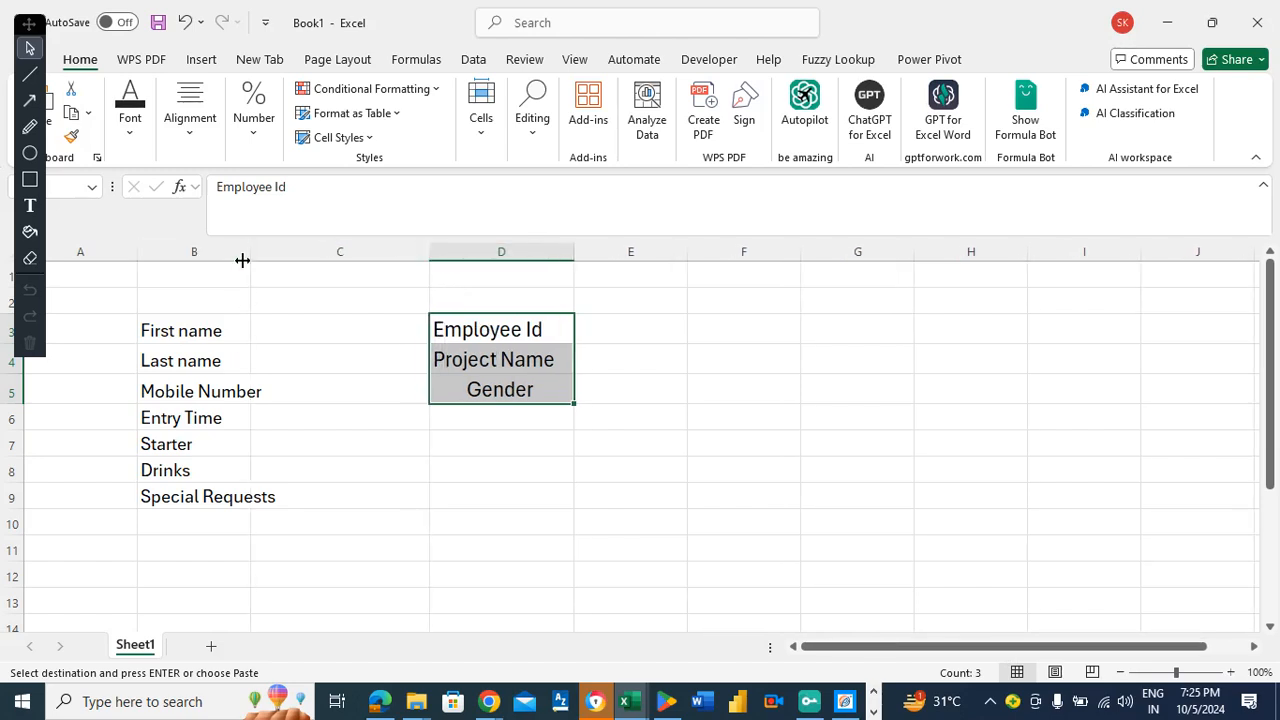
{"action": "left_click_drag", "start_coordinate": [247, 253], "coordinate": [294, 260]}
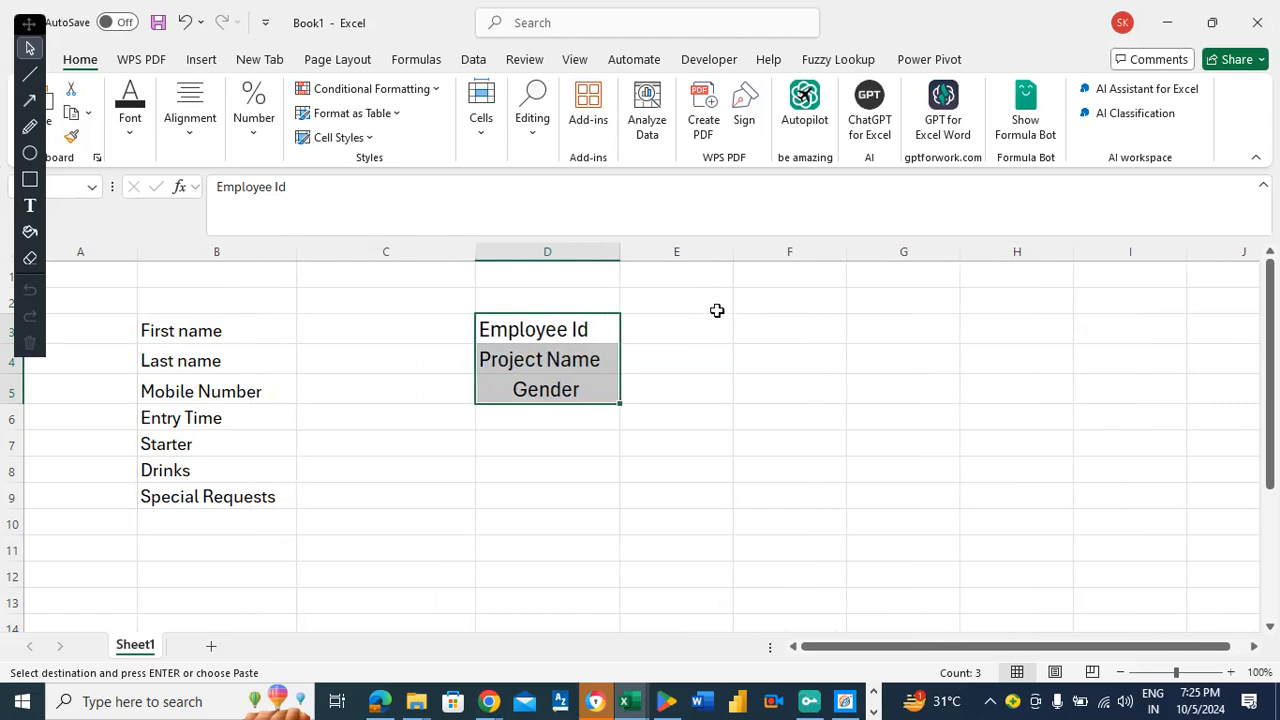
{"action": "left_click", "coordinate": [780, 324]}
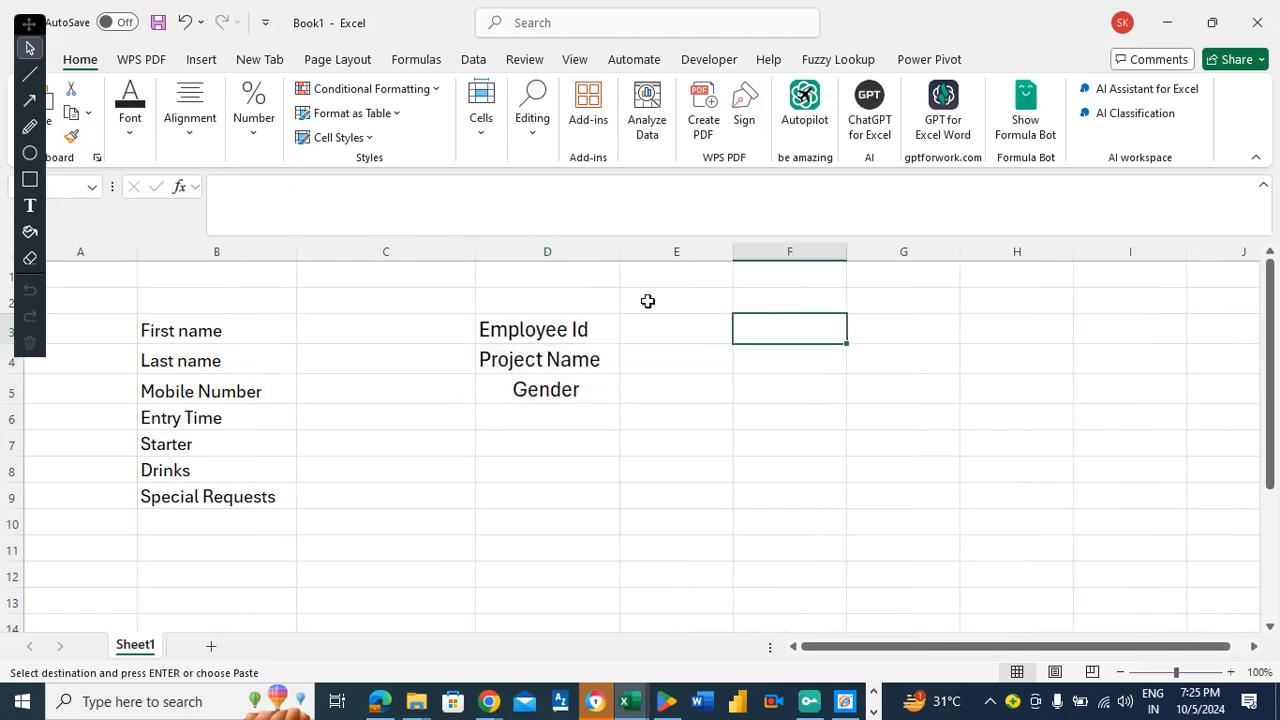
{"action": "left_click", "coordinate": [68, 62]}
{"action": "mouse_move", "coordinate": [954, 11]}
{"action": "left_mouse_down"}
{"action": "mouse_move", "coordinate": [948, 20]}
{"action": "mouse_move", "coordinate": [970, 27]}
{"action": "left_mouse_up"}
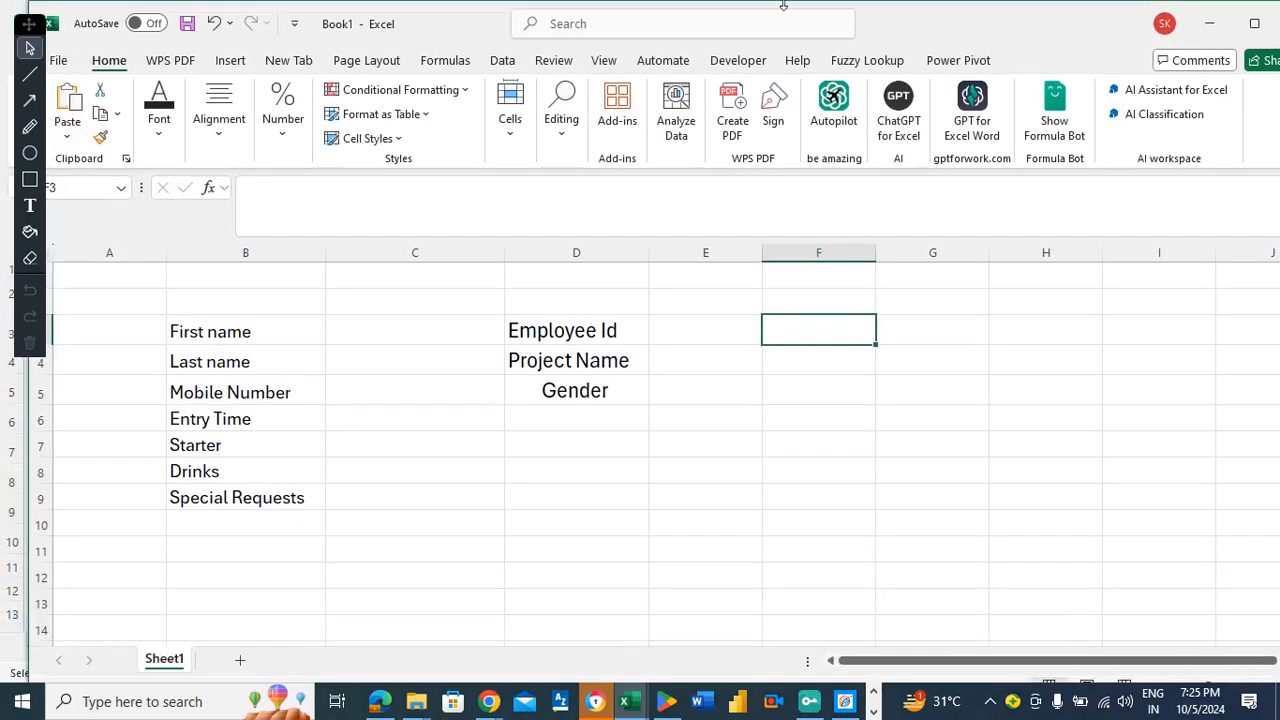
In Save As, choose the Excel learning folder and the Excel Macro-Enabled Workbook type.
{"action": "left_click", "coordinate": [58, 62]}
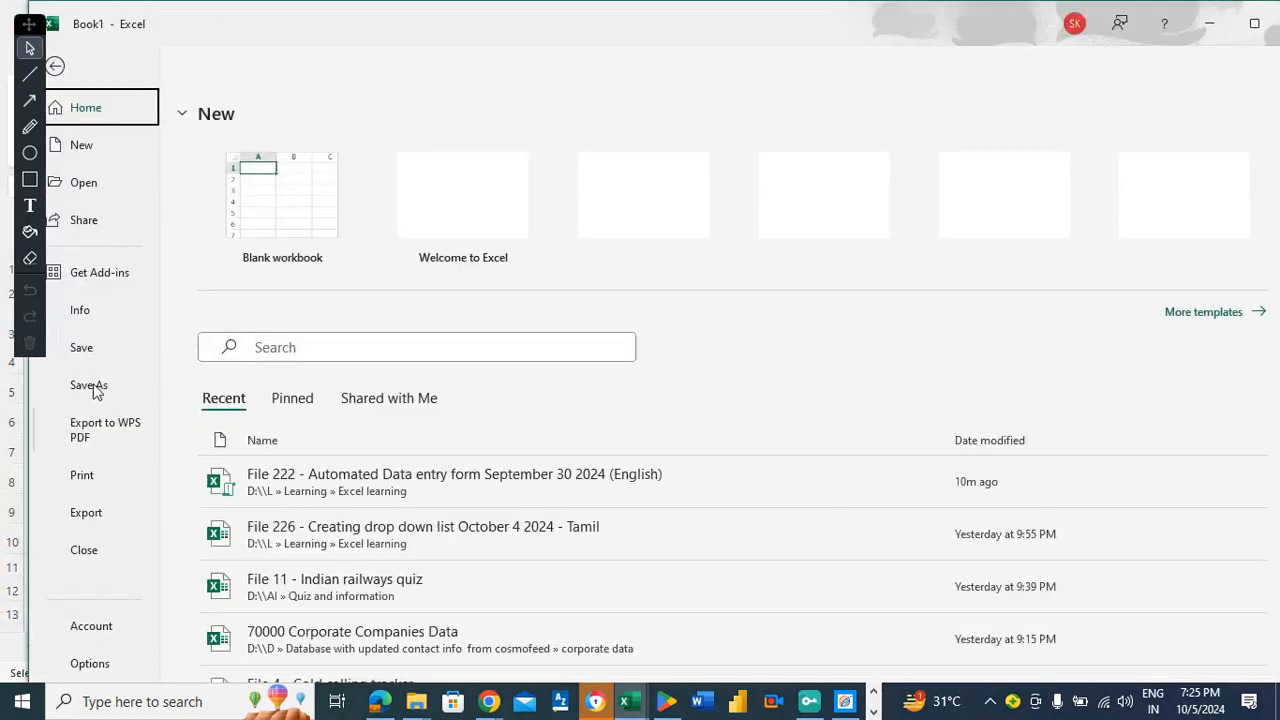
{"action": "left_click", "coordinate": [92, 386]}
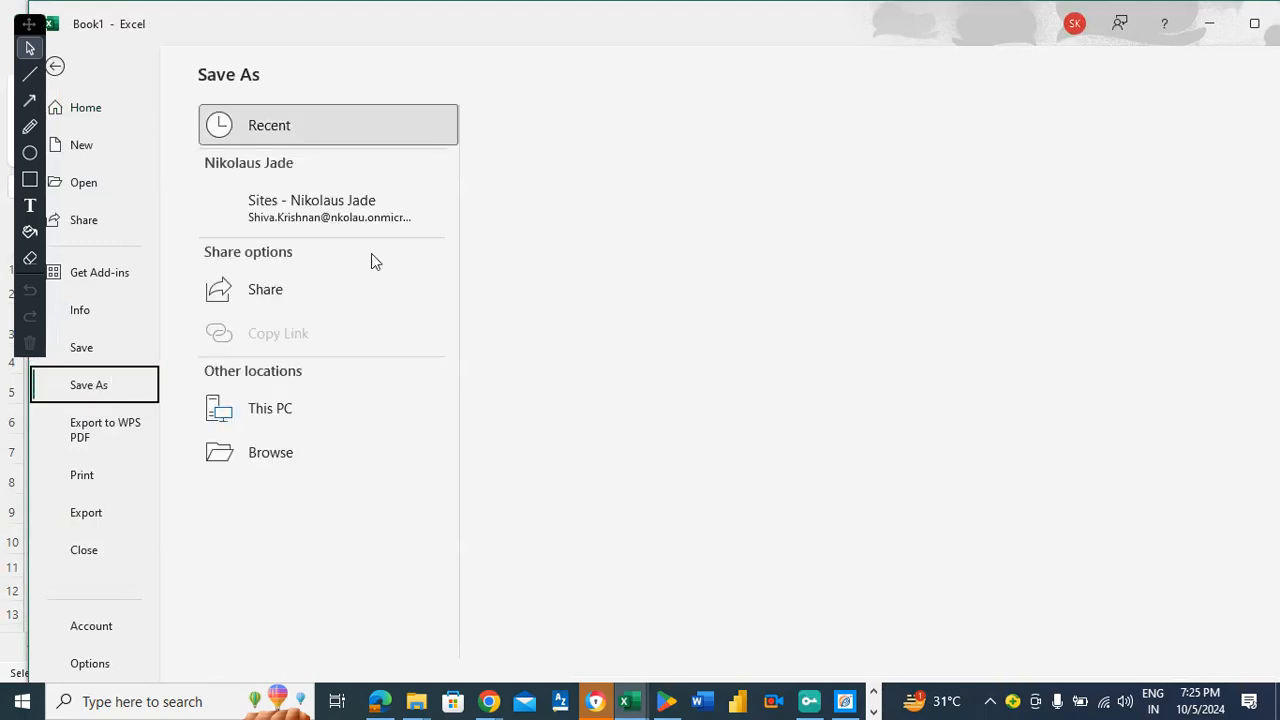
{"action": "left_click", "coordinate": [276, 410]}
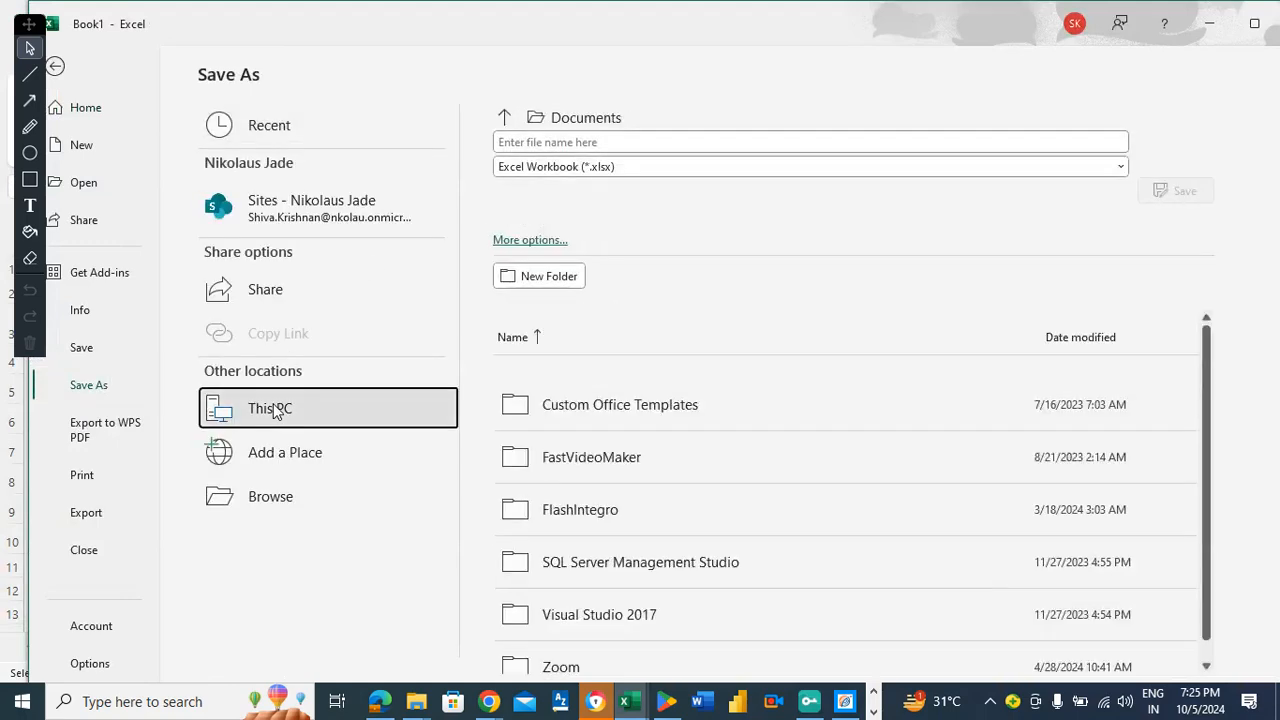
{"action": "left_click", "coordinate": [276, 410]}
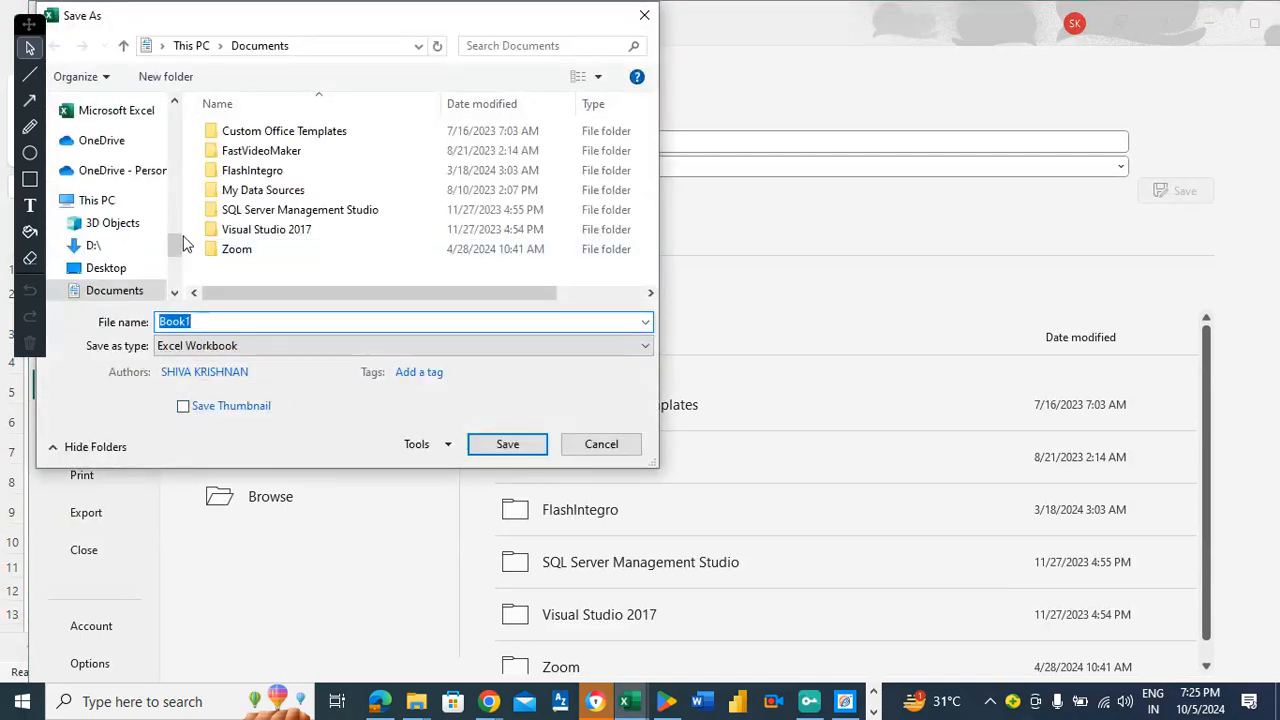
{"action": "left_click_drag", "start_coordinate": [176, 242], "coordinate": [164, 173]}
{"action": "left_click", "coordinate": [116, 150]}
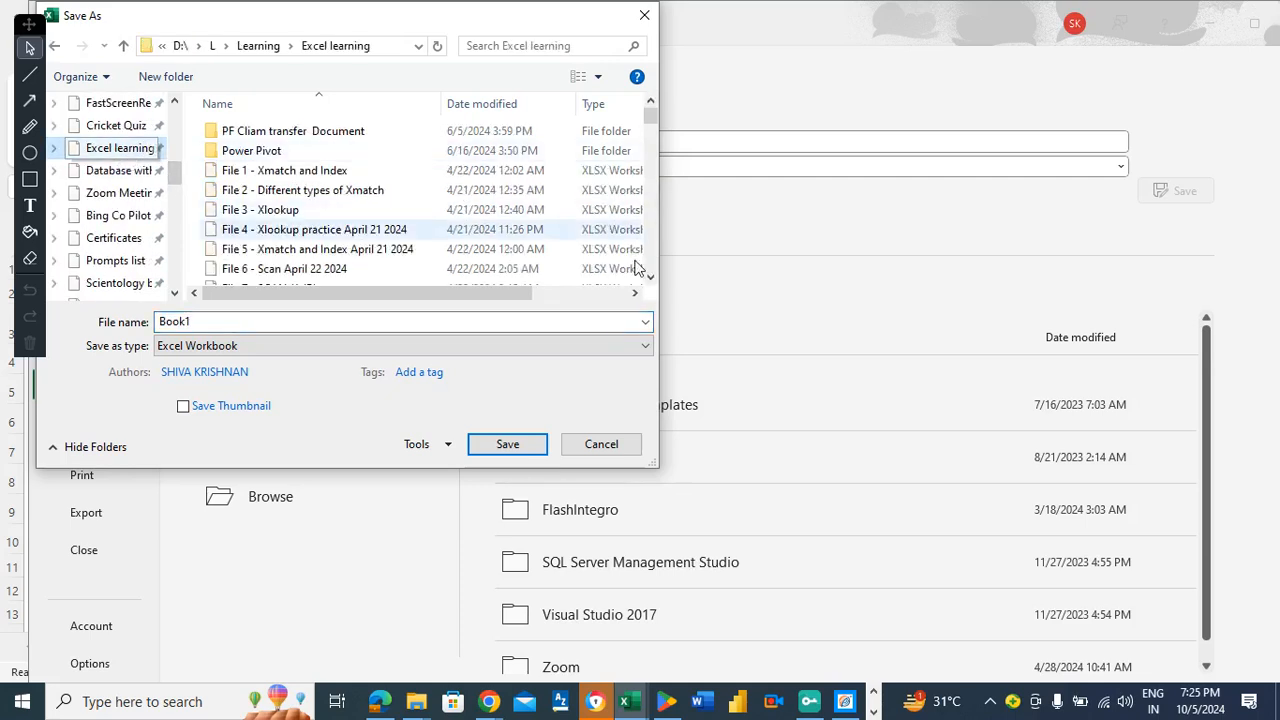
{"action": "left_click_drag", "start_coordinate": [658, 108], "coordinate": [654, 274]}
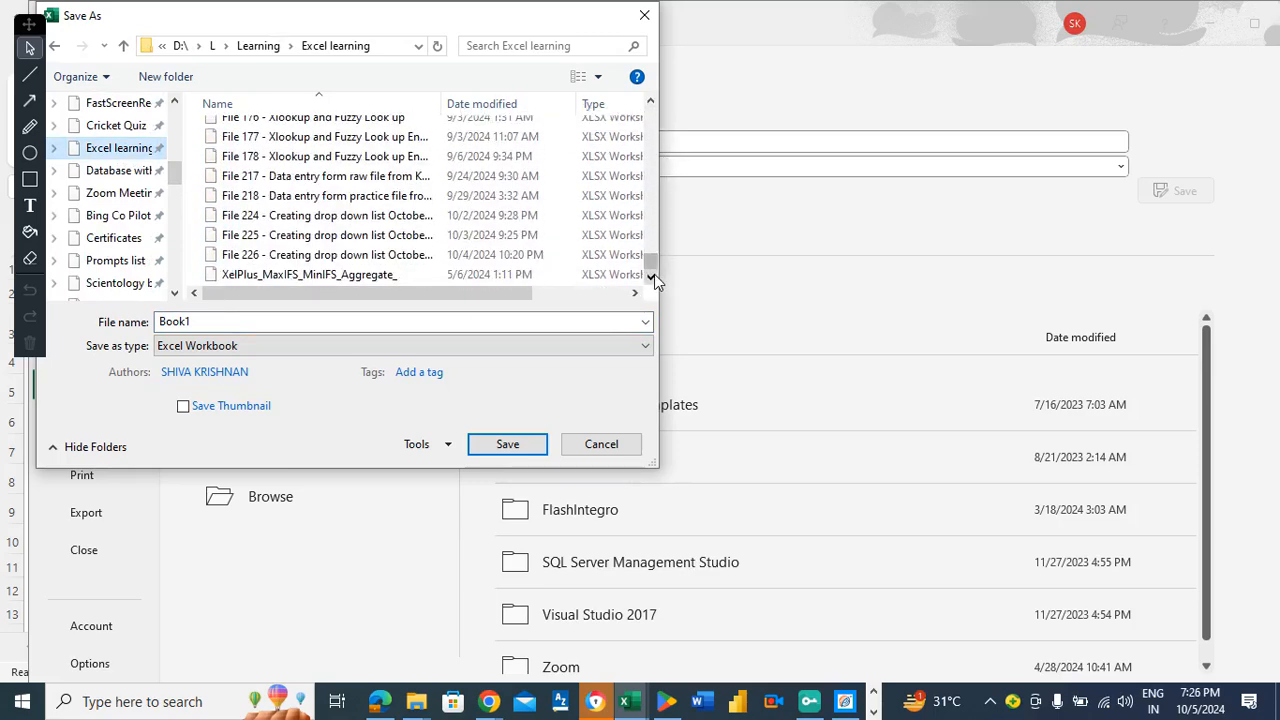
{"action": "left_click", "coordinate": [240, 348]}
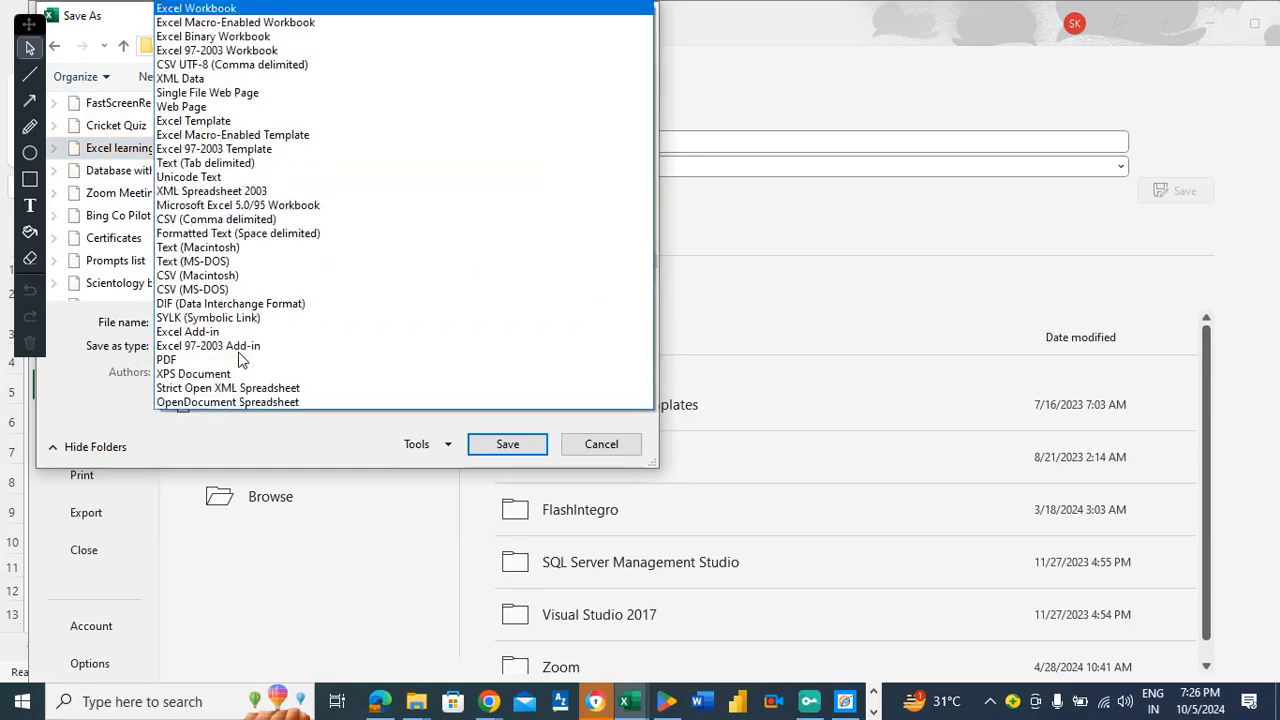
{"action": "left_click", "coordinate": [218, 22]}
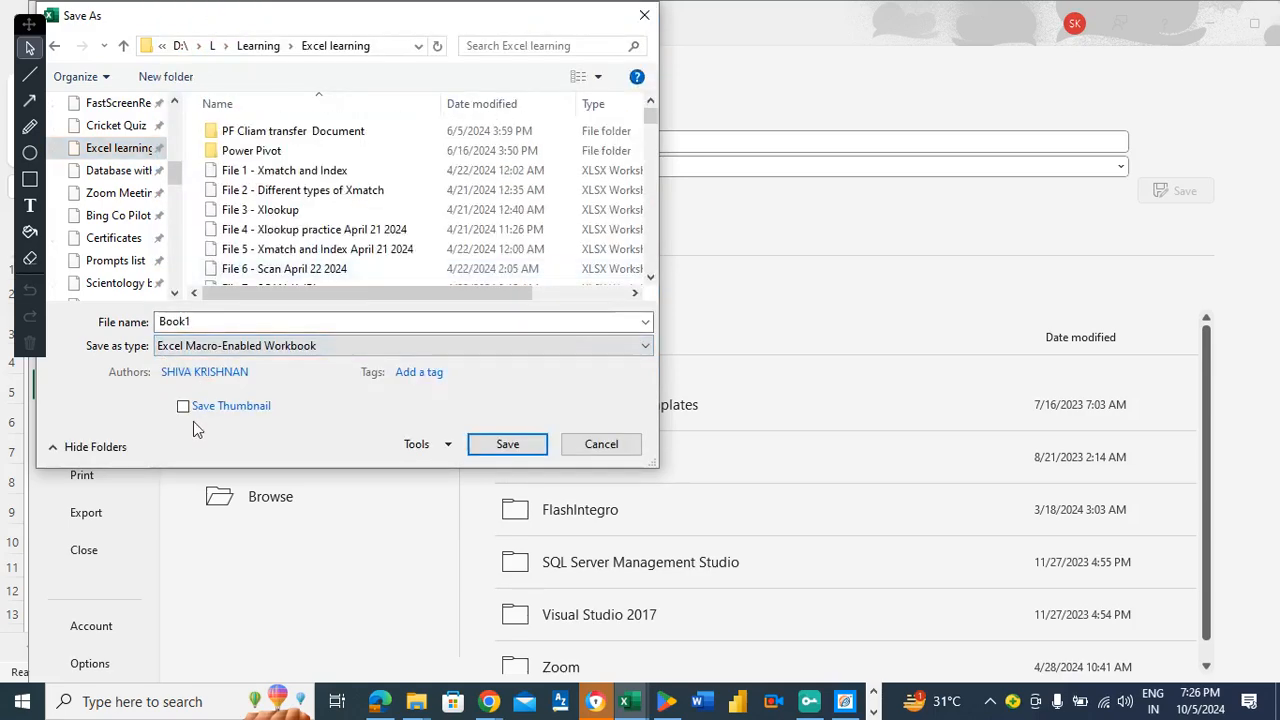
{"action": "left_click_drag", "start_coordinate": [653, 117], "coordinate": [652, 266]}
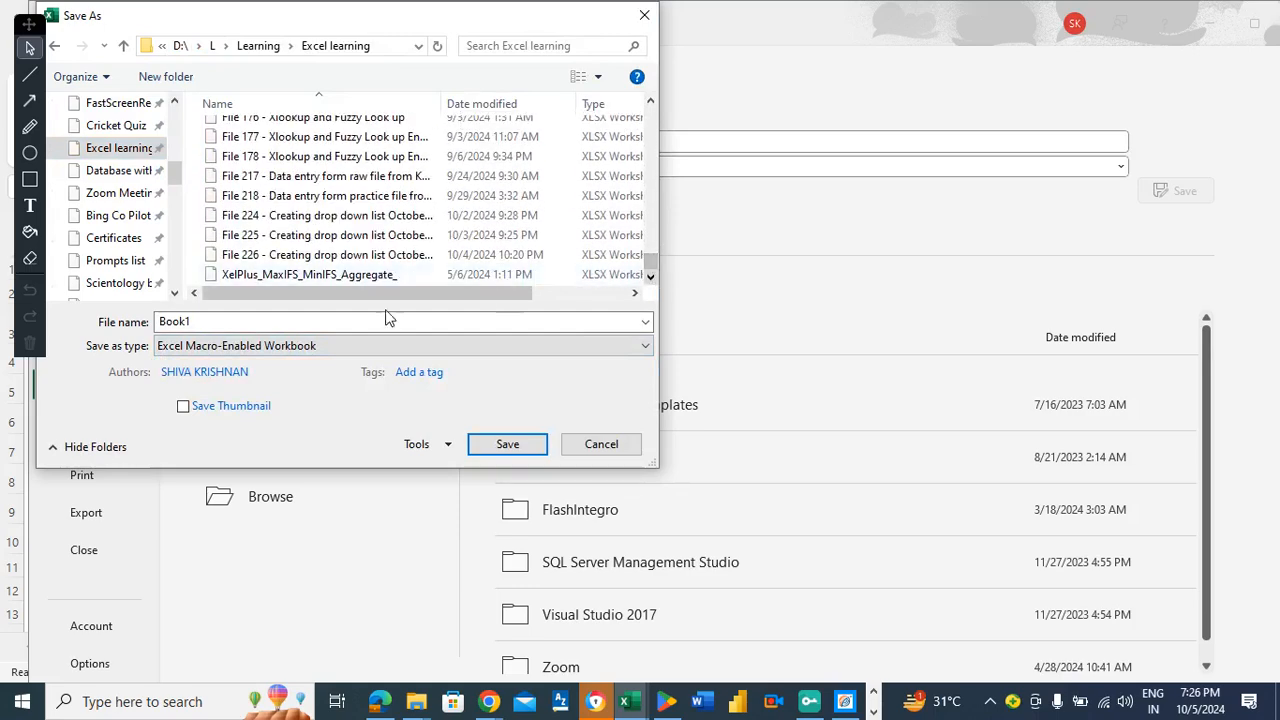
Name the file 'File 227 - Automated data entry form October 5 2024 English' and save.
{"action": "left_click", "coordinate": [235, 321]}
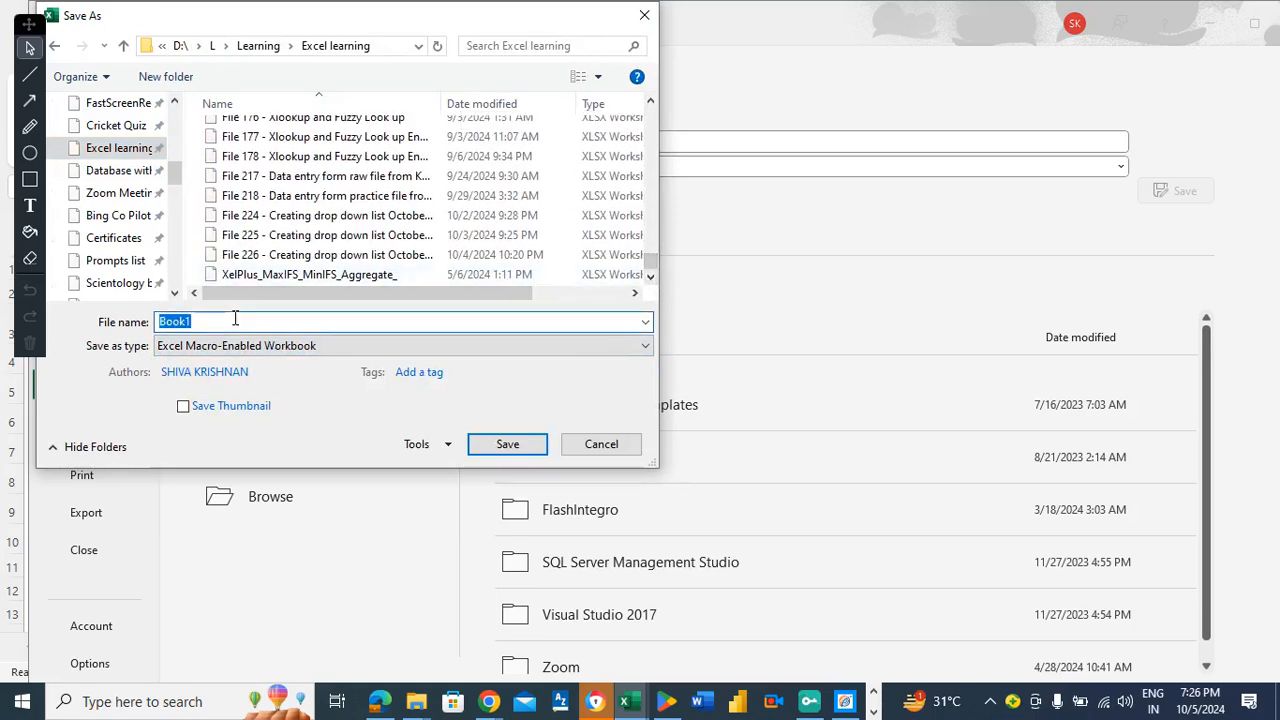
{"action": "type", "text": "Fil"}
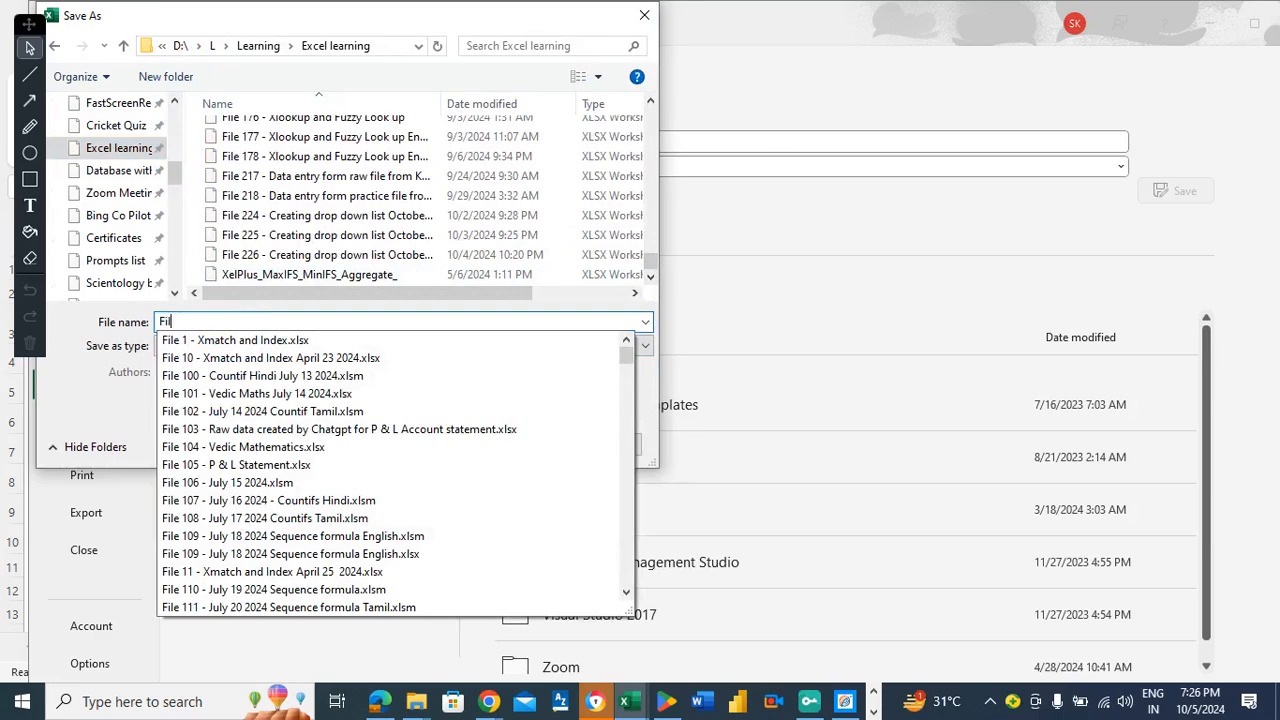
{"action": "type", "text": "e 227"}
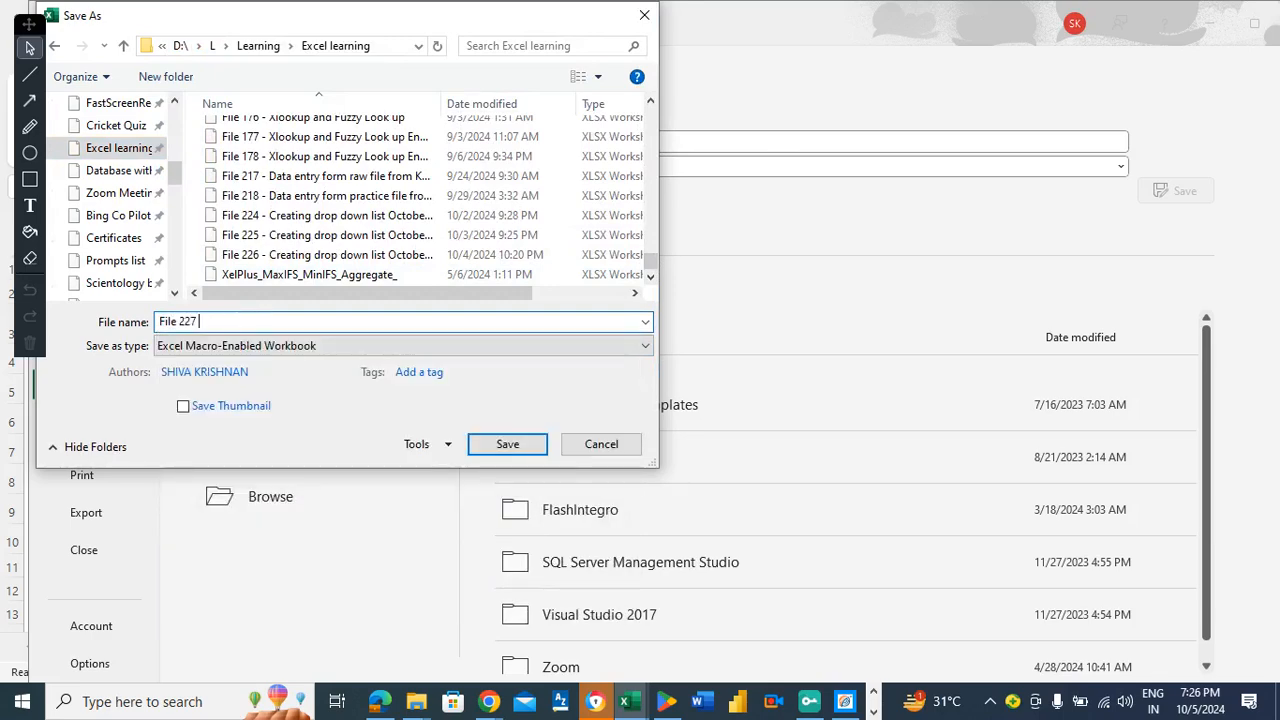
{"action": "type", "text": " -"}
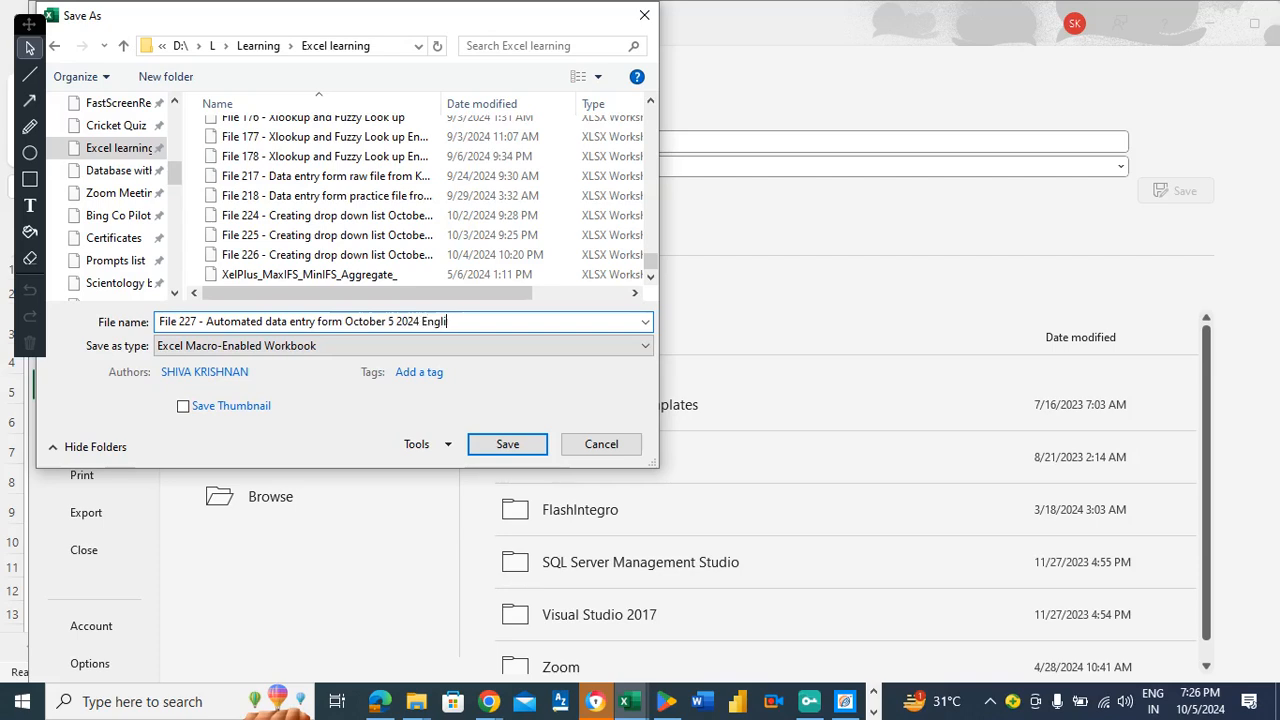
{"action": "type", "text": "sh"}
{"action": "left_click", "coordinate": [490, 456]}
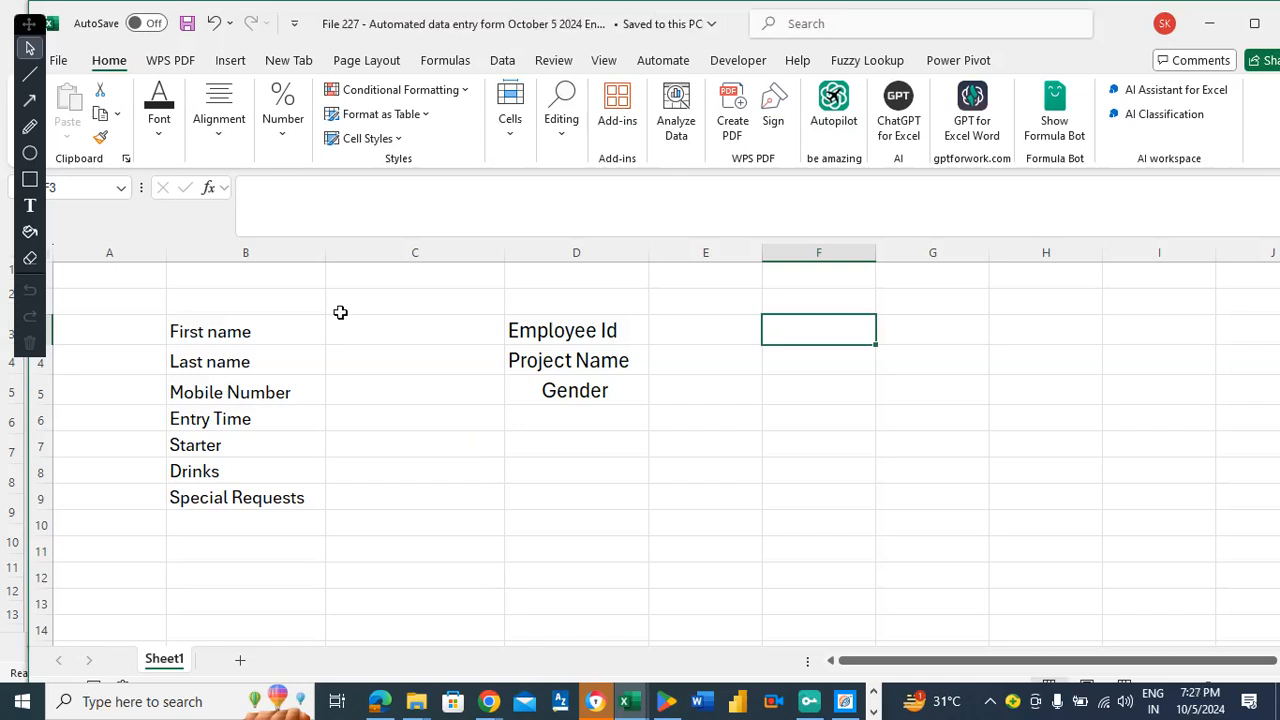
In the File 227 workbook, insert a blank row 2, shifting labels to B4:B10 and D4:D6.
{"action": "left_click", "coordinate": [279, 295]}
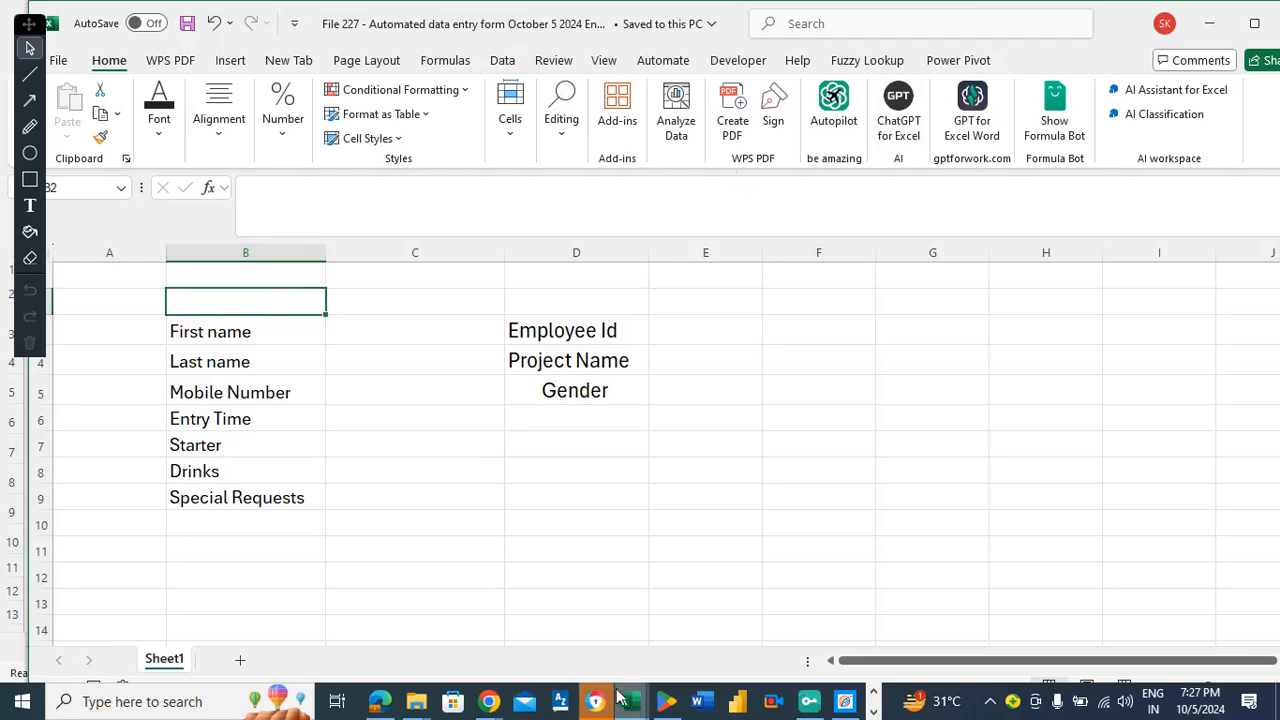
{"action": "mouse_move", "coordinate": [625, 699]}
{"action": "mouse_move", "coordinate": [607, 618]}
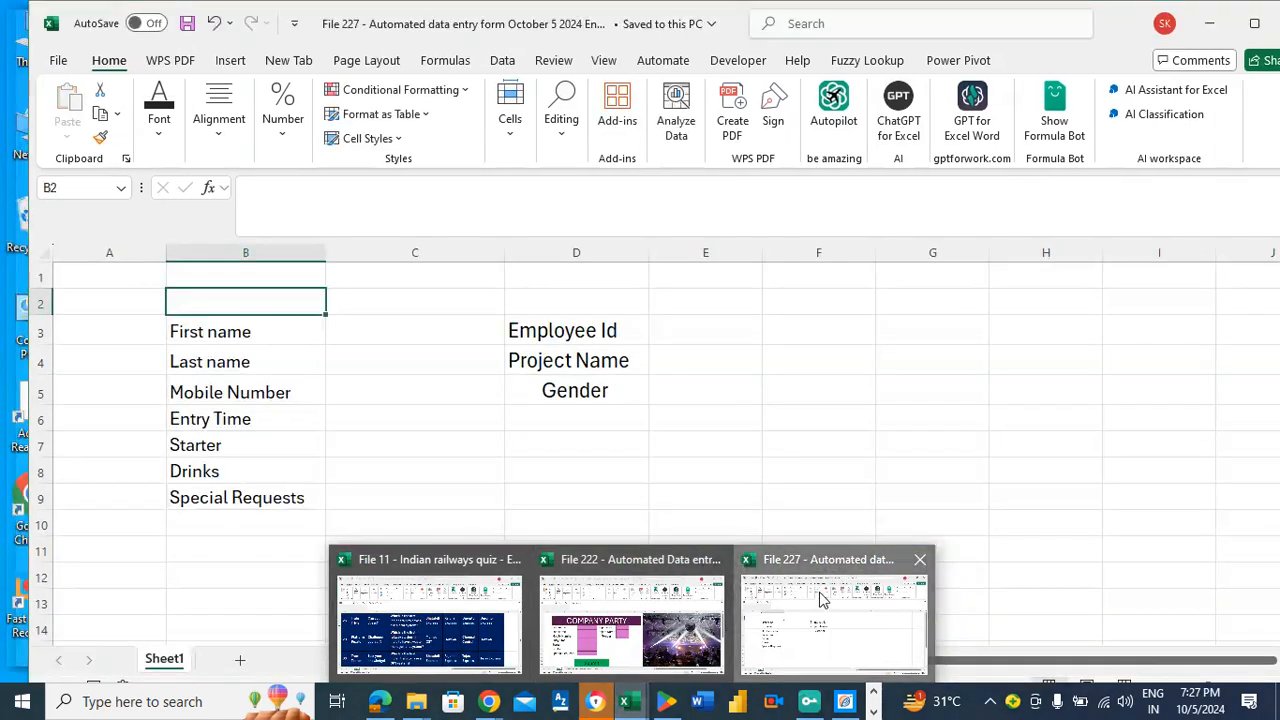
{"action": "left_click", "coordinate": [817, 597]}
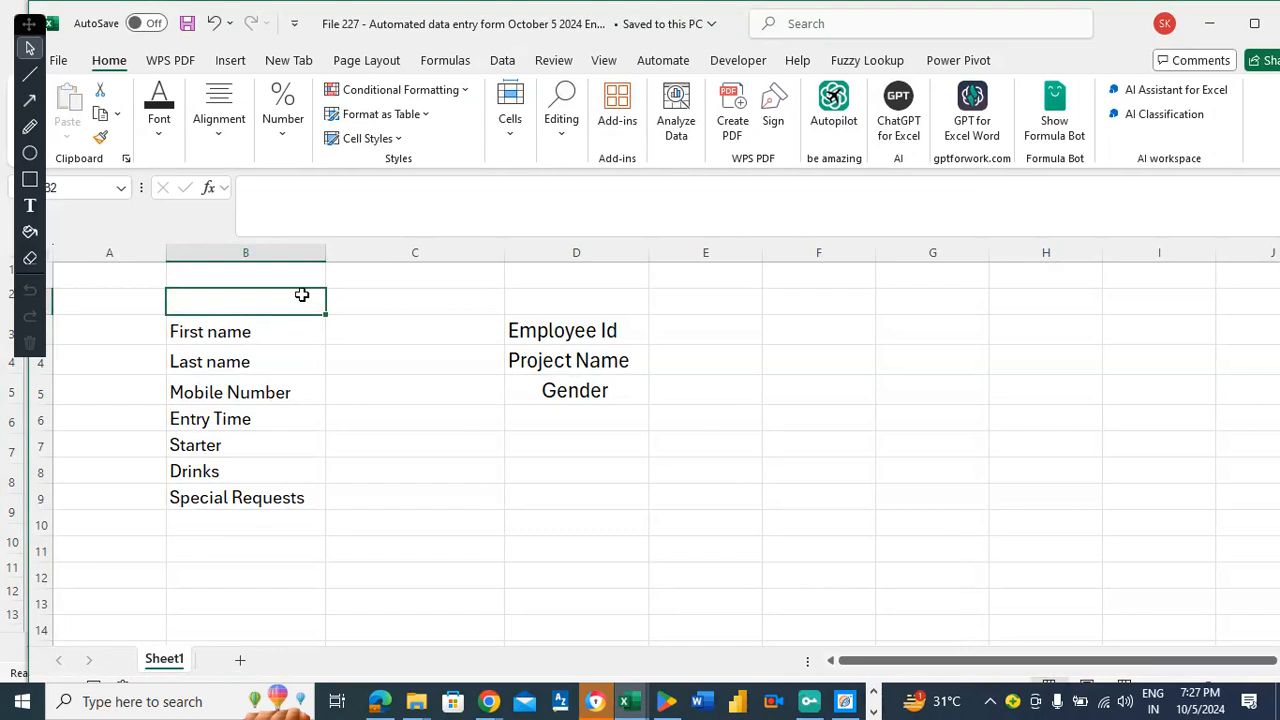
{"action": "left_click_drag", "start_coordinate": [214, 267], "coordinate": [229, 292]}
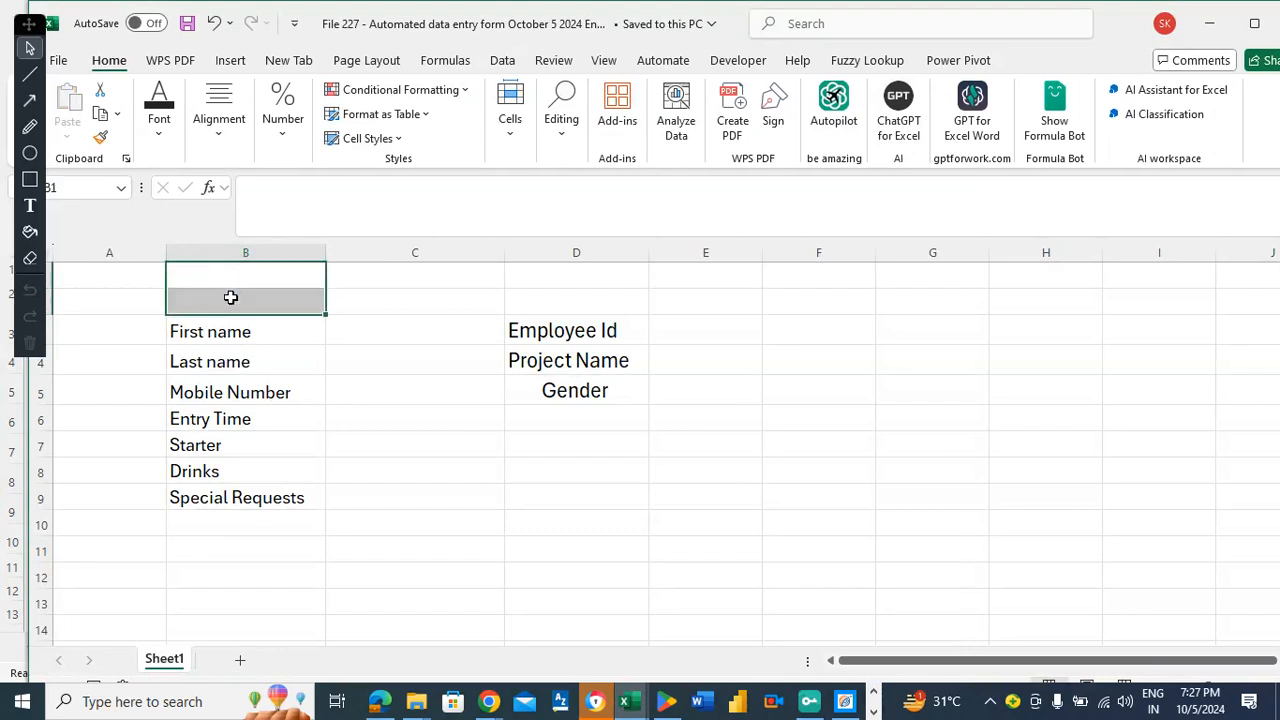
{"action": "left_click", "coordinate": [230, 297]}
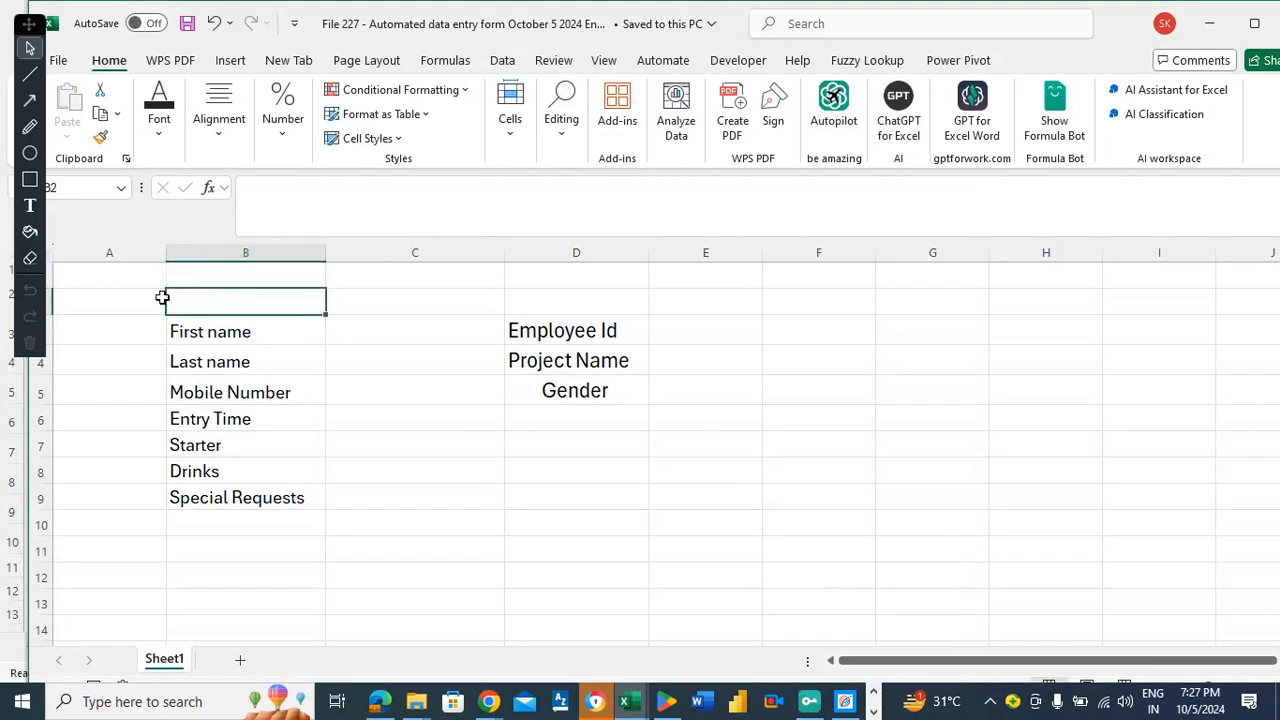
{"action": "left_click", "coordinate": [44, 301]}
{"action": "right_click", "coordinate": [44, 301]}
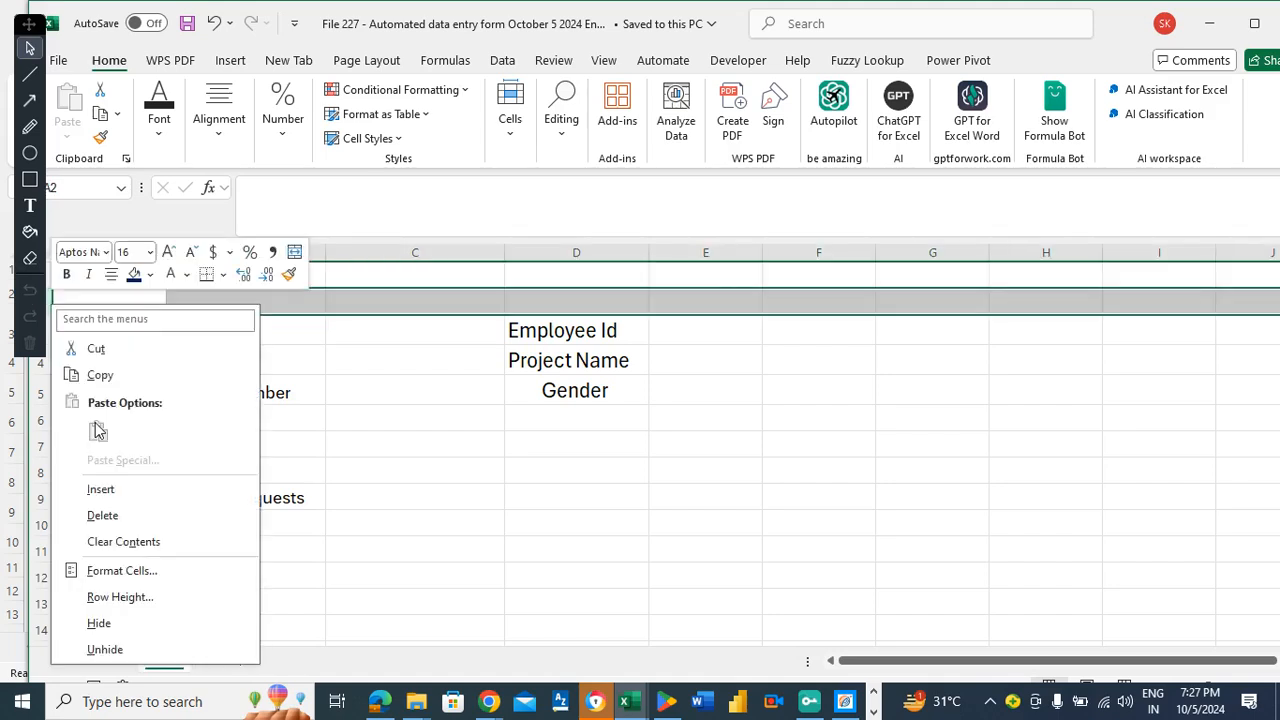
{"action": "left_click", "coordinate": [104, 490]}
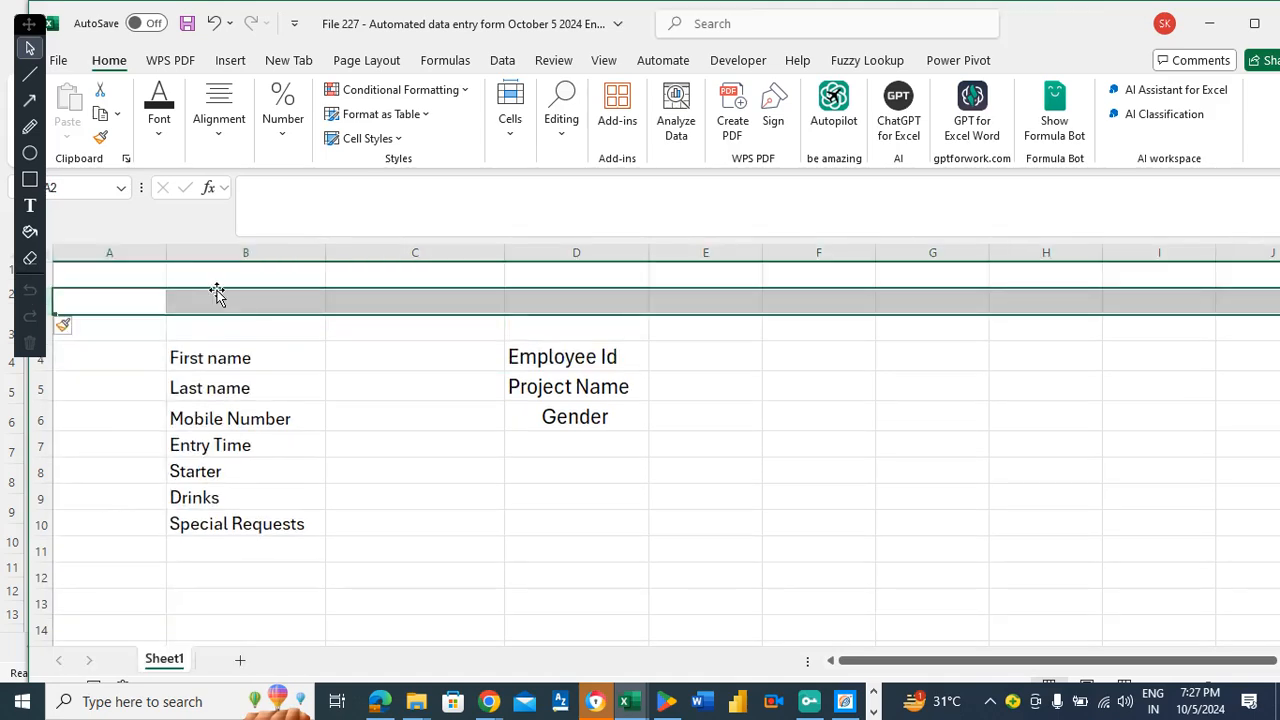
{"action": "left_click", "coordinate": [245, 271]}
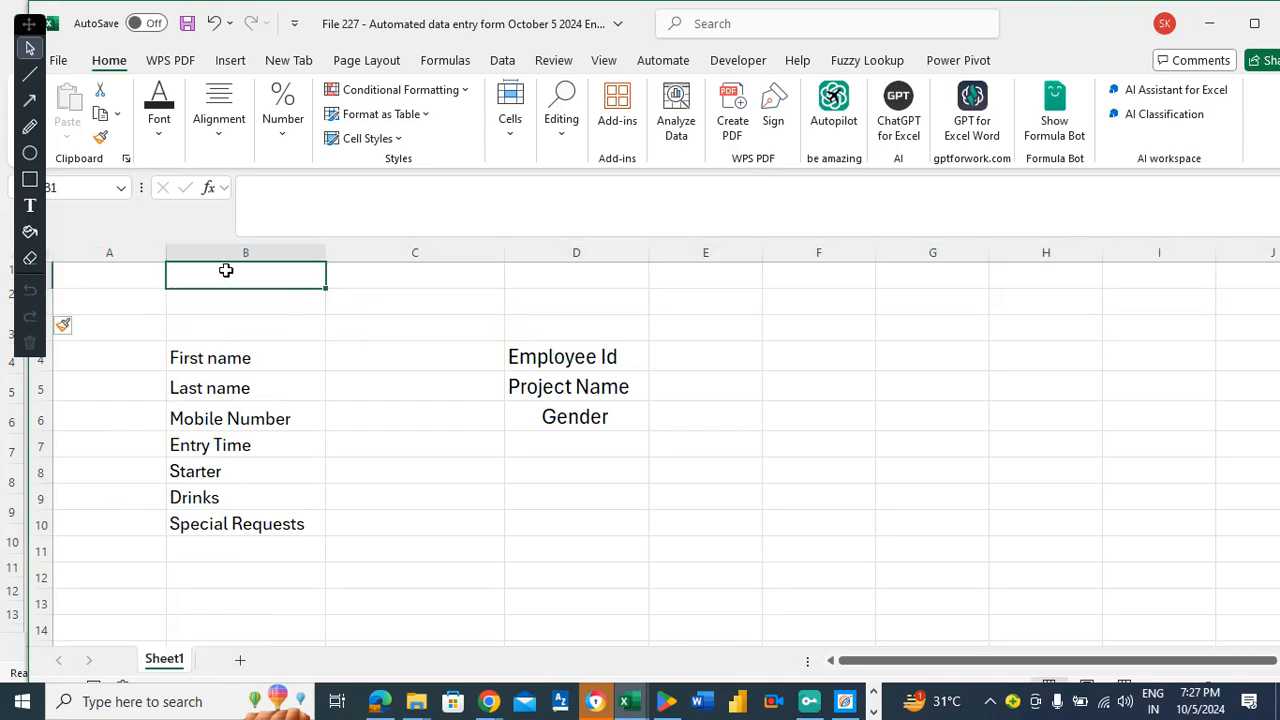
{"action": "left_click_drag", "start_coordinate": [217, 294], "coordinate": [686, 320]}
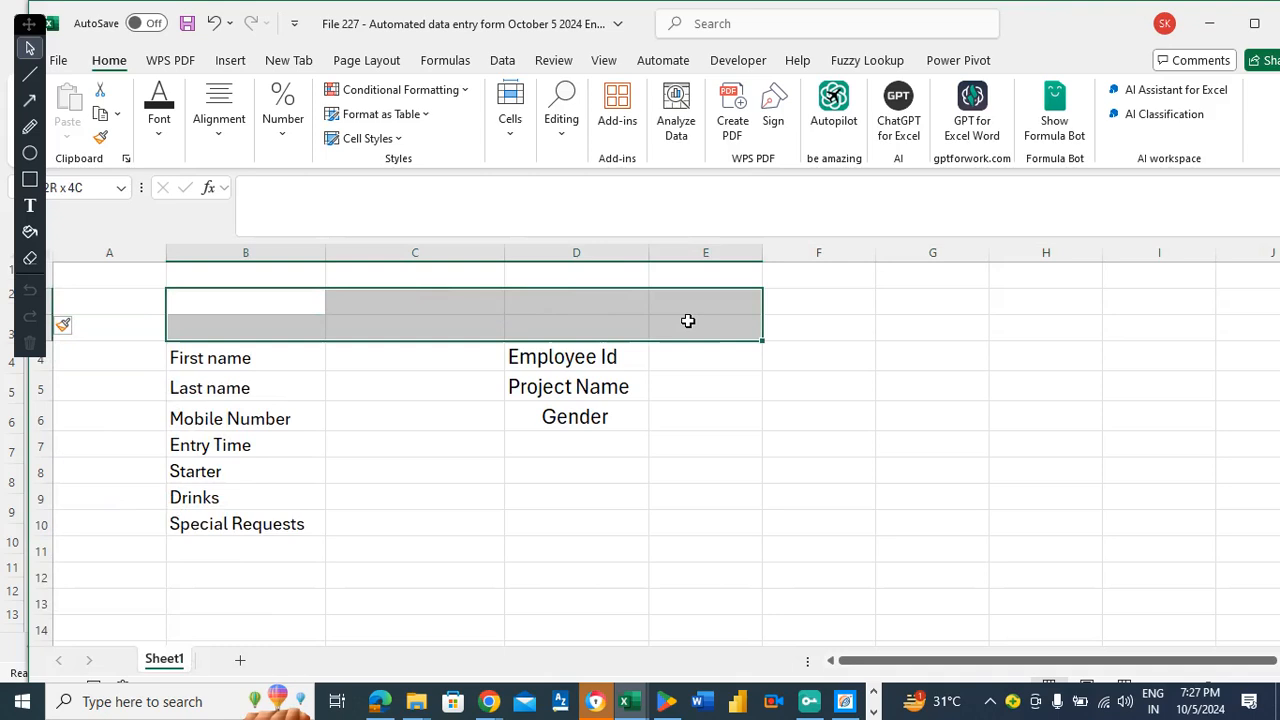
{"action": "left_click", "coordinate": [849, 297]}
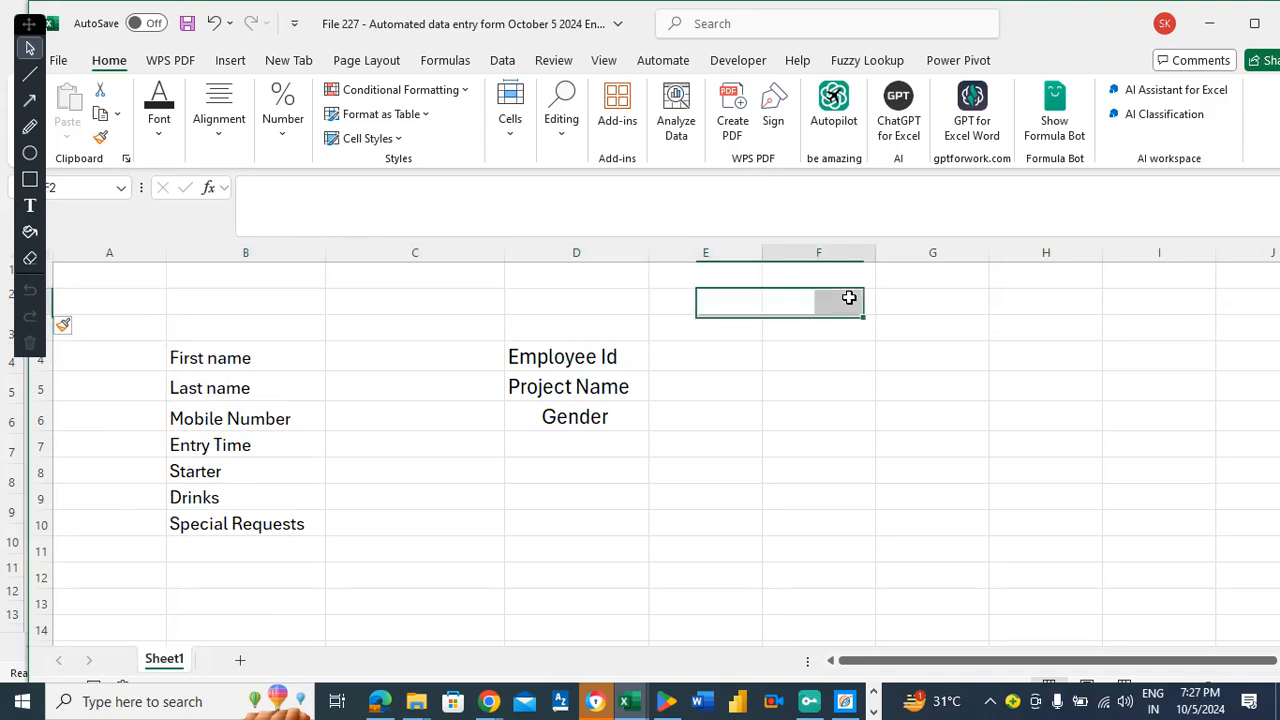
Start placing a picture in cell F2 from This Device via Insert > Pictures > Place in Cell.
{"action": "left_click", "coordinate": [229, 64]}
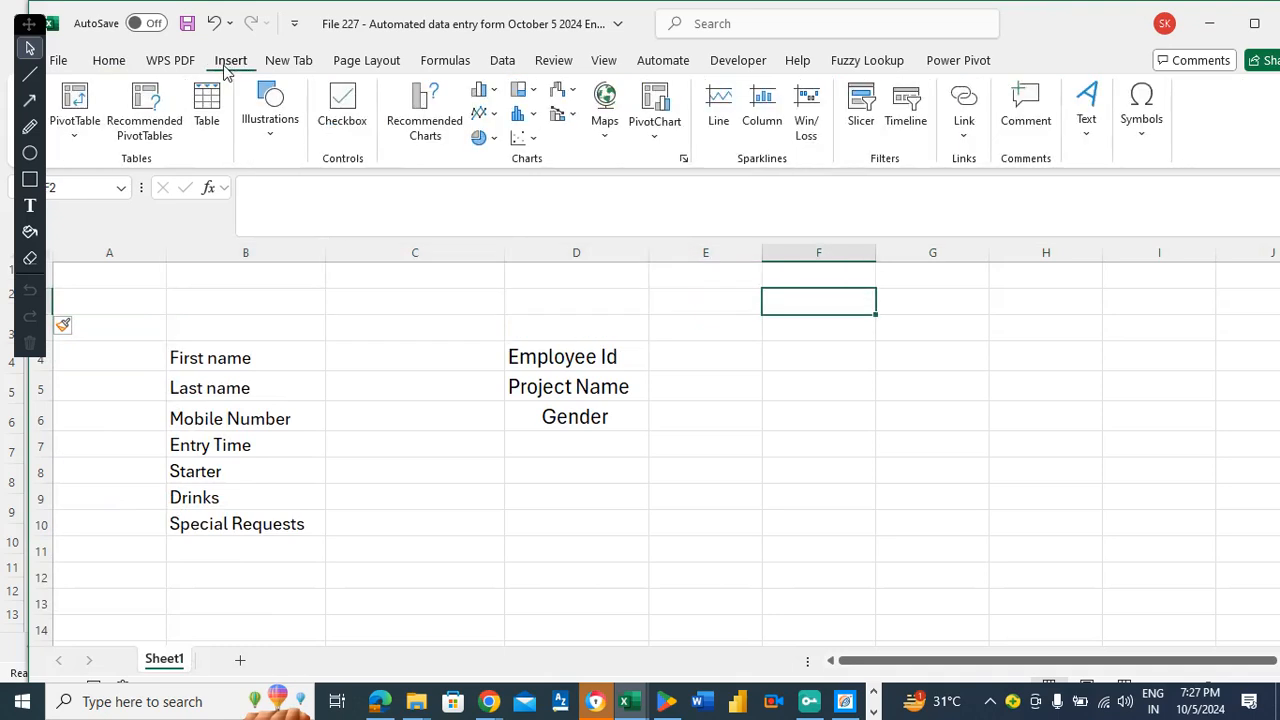
{"action": "left_click", "coordinate": [272, 122]}
{"action": "left_click", "coordinate": [259, 218]}
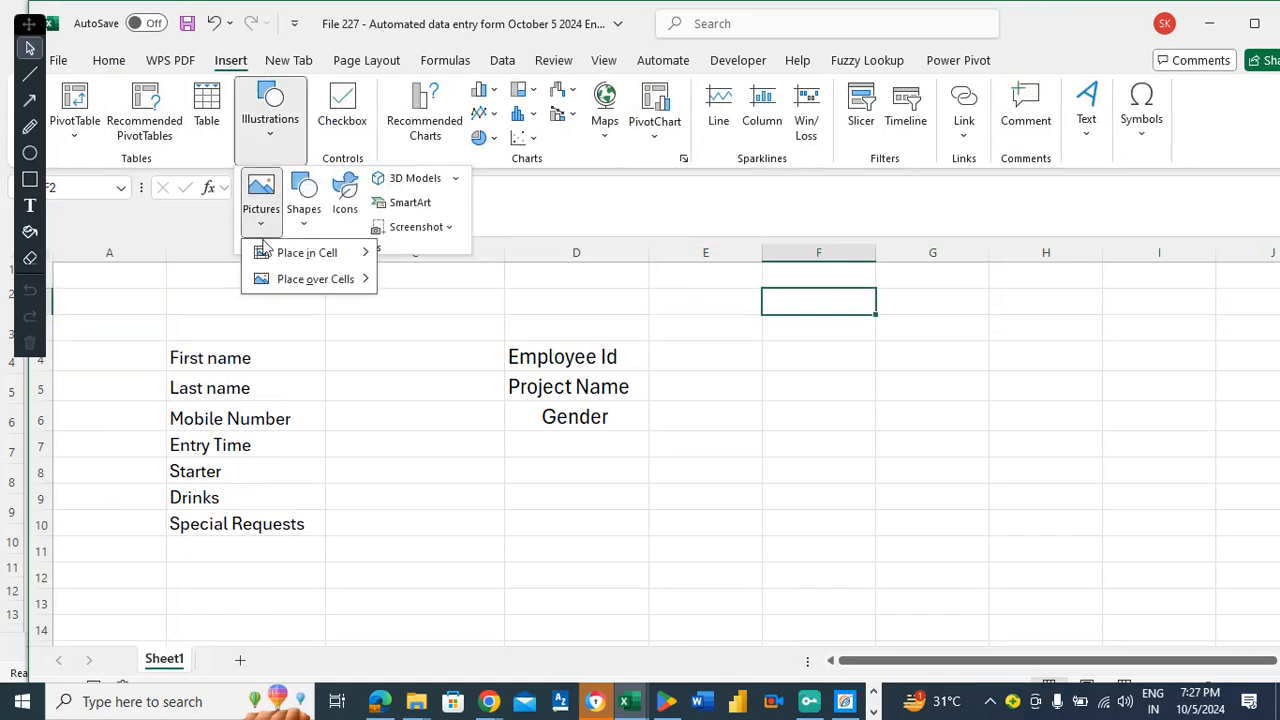
{"action": "mouse_move", "coordinate": [275, 262]}
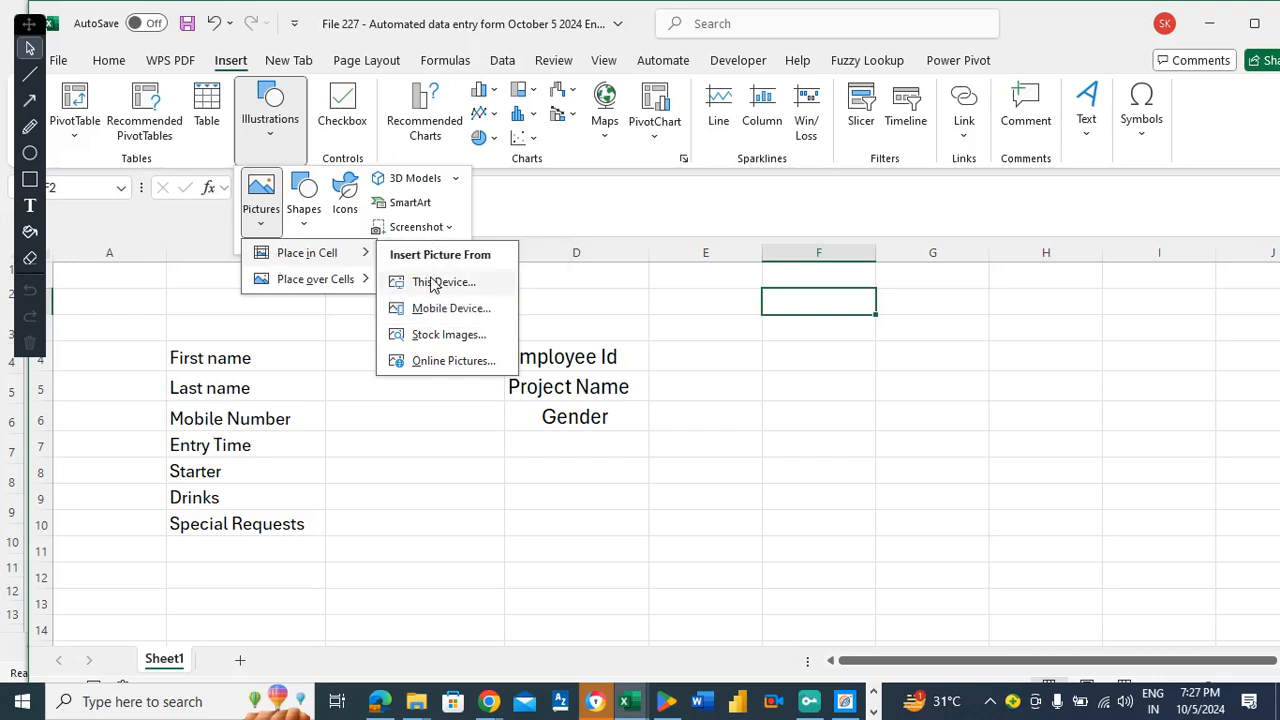
{"action": "left_click", "coordinate": [418, 278]}
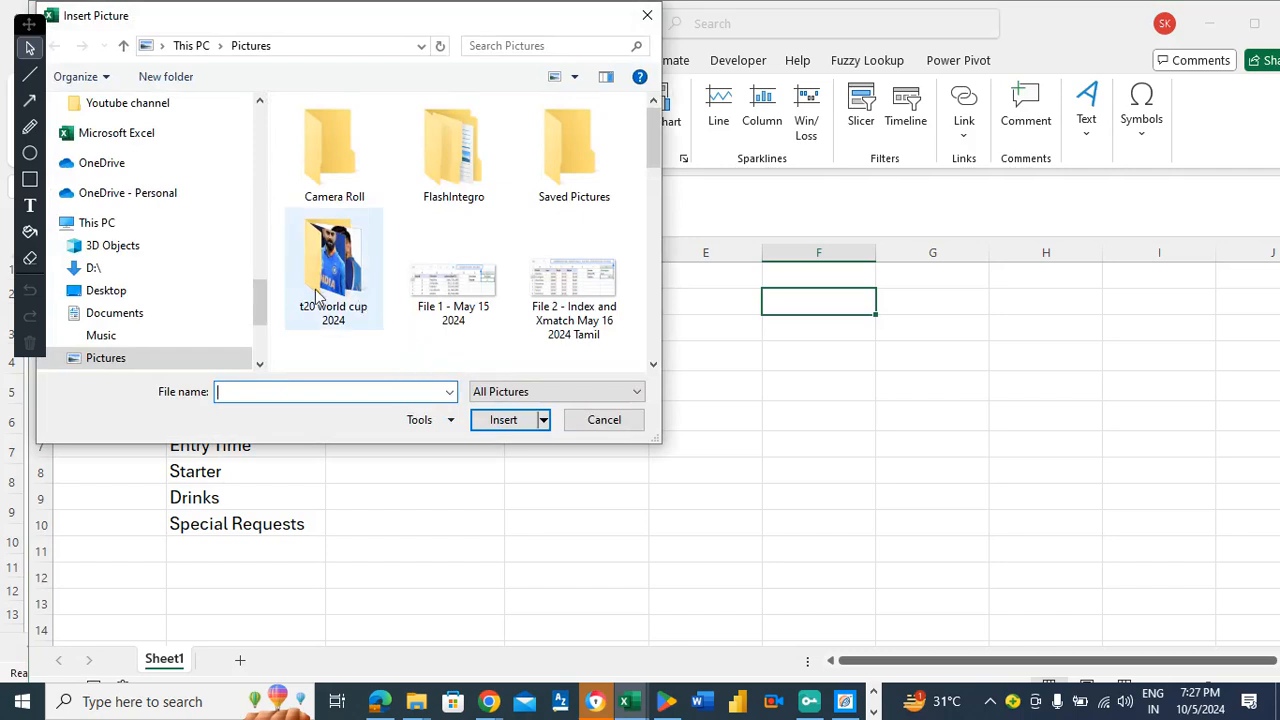
Choose 'File 15 - Company party' from the Screenshots folder and insert it.
{"action": "left_click_drag", "start_coordinate": [260, 296], "coordinate": [256, 252]}
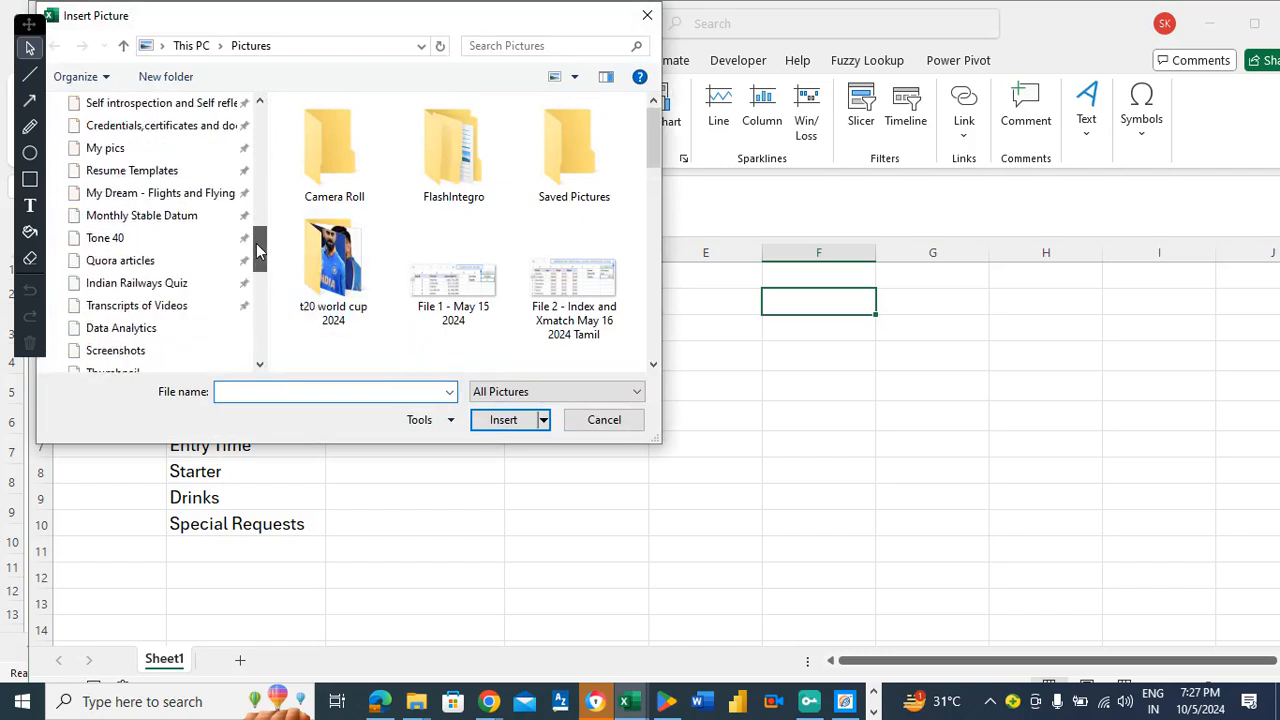
{"action": "left_click", "coordinate": [105, 306]}
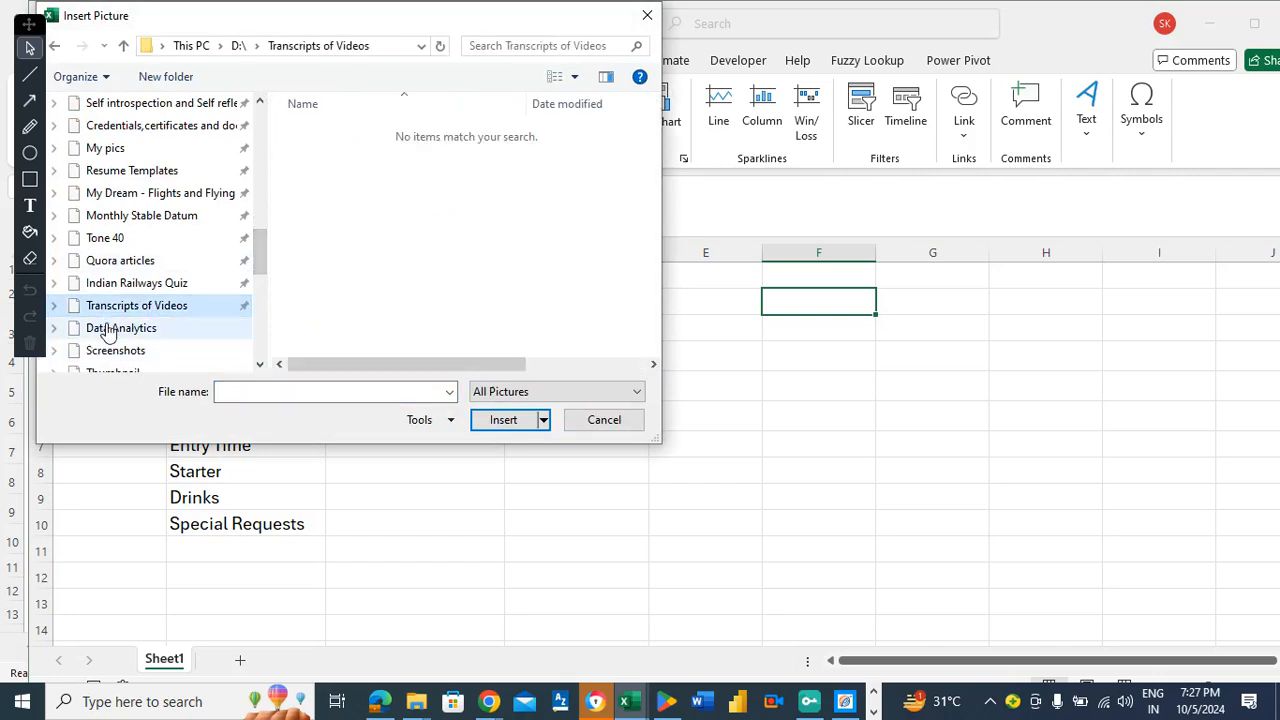
{"action": "left_click", "coordinate": [106, 329]}
{"action": "left_click", "coordinate": [342, 165]}
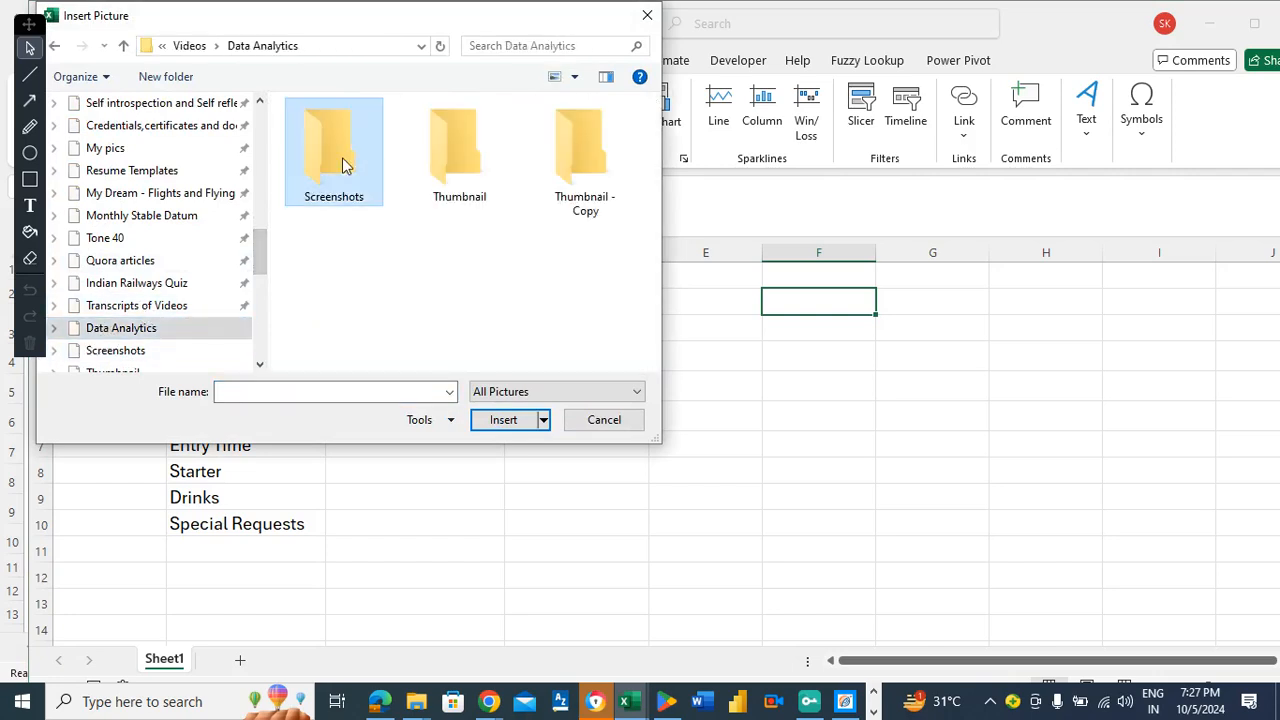
{"action": "double_click", "coordinate": [342, 165]}
{"action": "left_click_drag", "start_coordinate": [656, 162], "coordinate": [654, 323]}
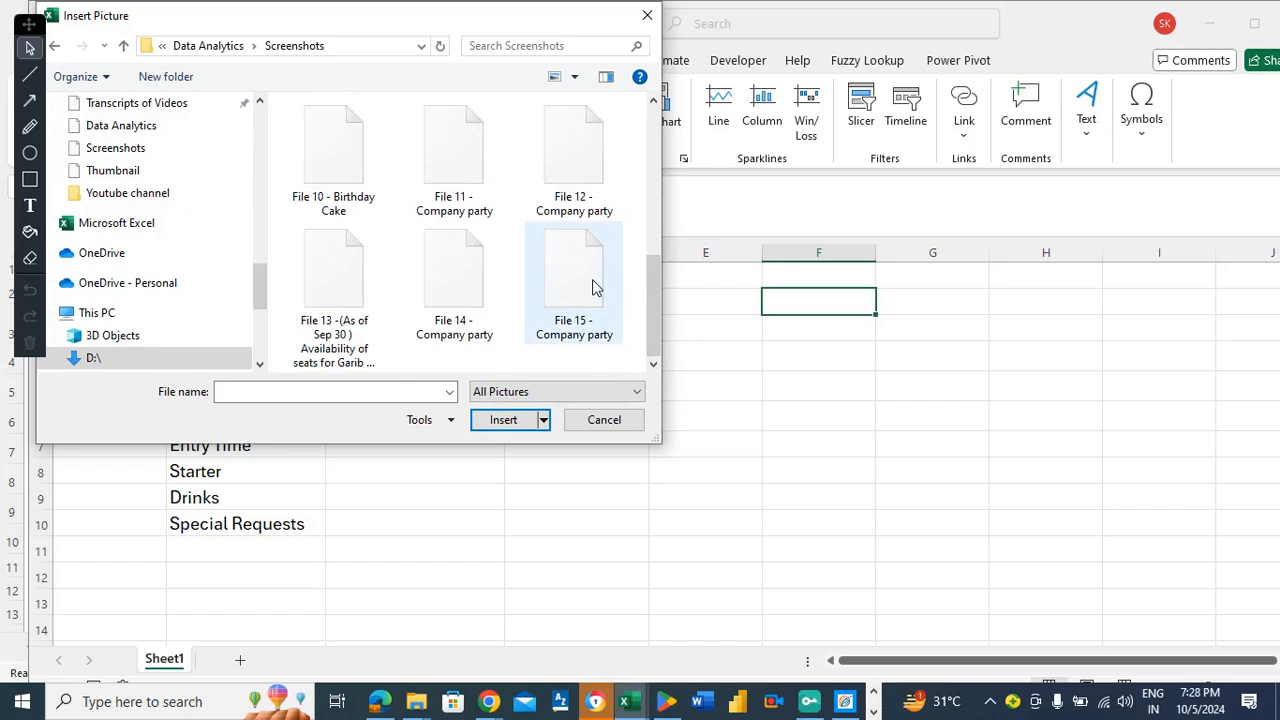
{"action": "left_click", "coordinate": [550, 306]}
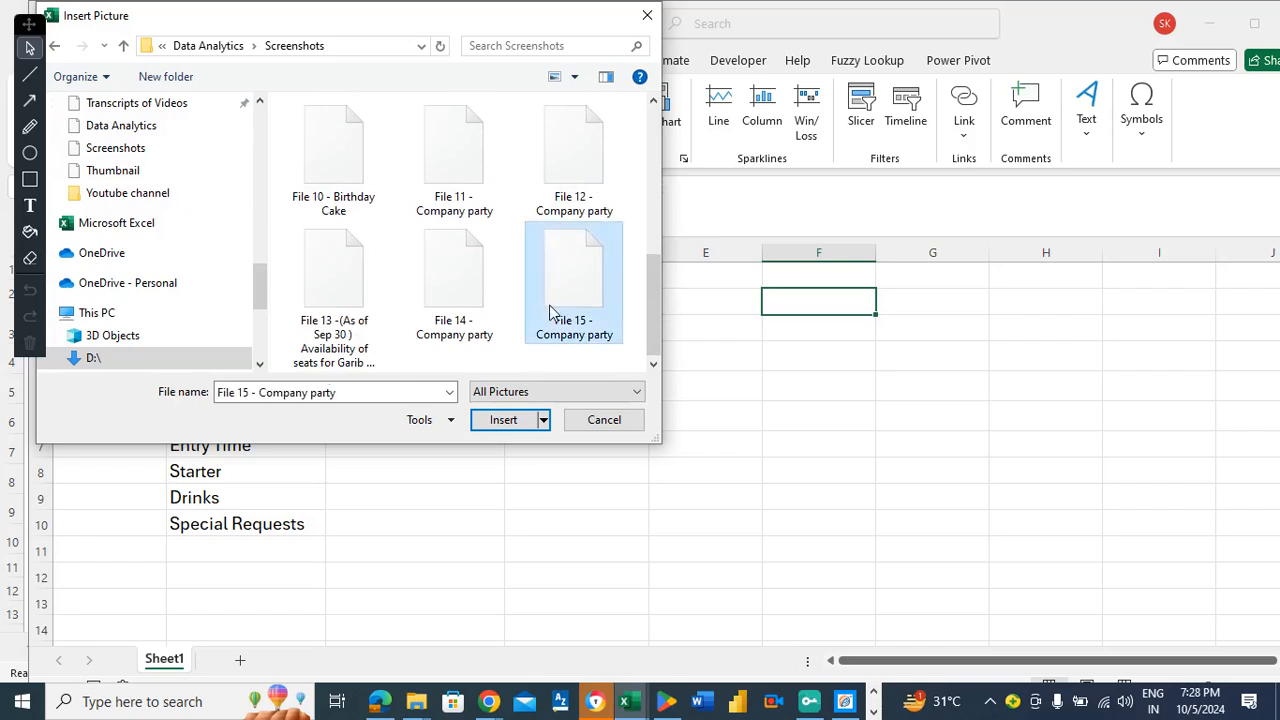
{"action": "left_click", "coordinate": [510, 420]}
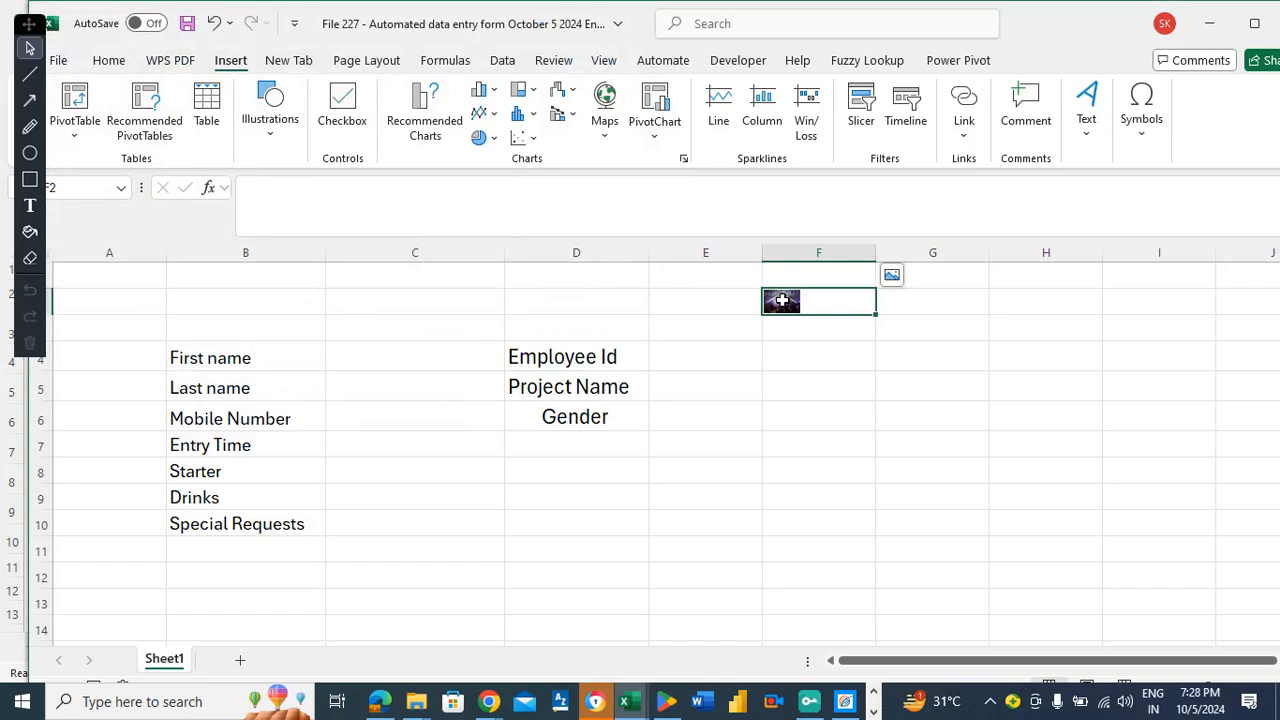
Make the party photo float over the cells and nudge it slightly up and left.
{"action": "left_click", "coordinate": [891, 278]}
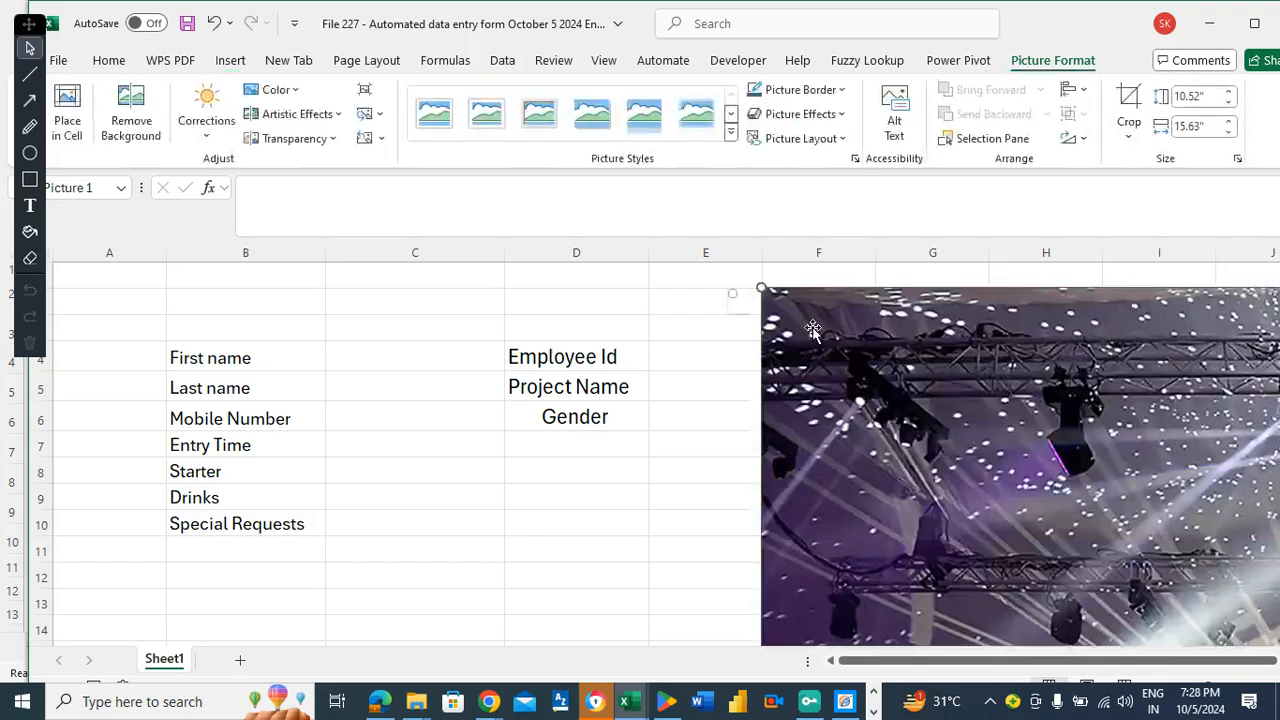
{"action": "left_click_drag", "start_coordinate": [897, 345], "coordinate": [845, 319]}
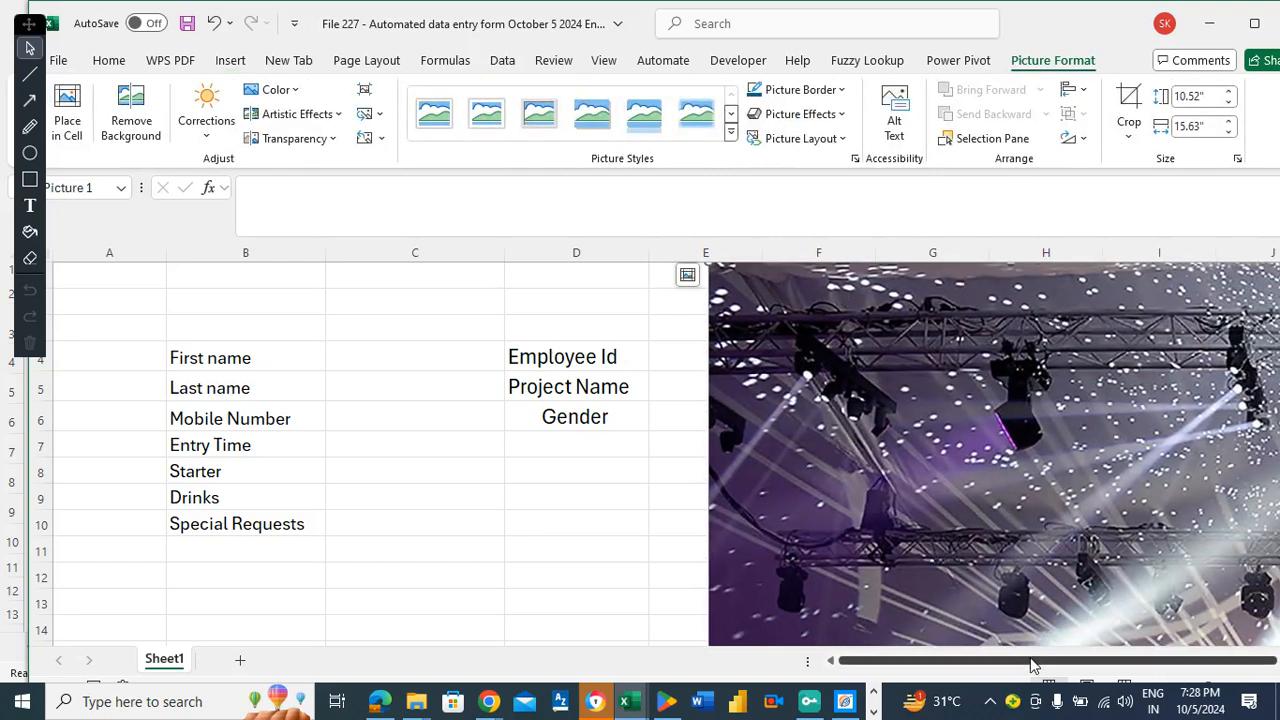
{"action": "scroll", "coordinate": [1080, 666], "scroll_direction": "right", "scroll_amount": 1}
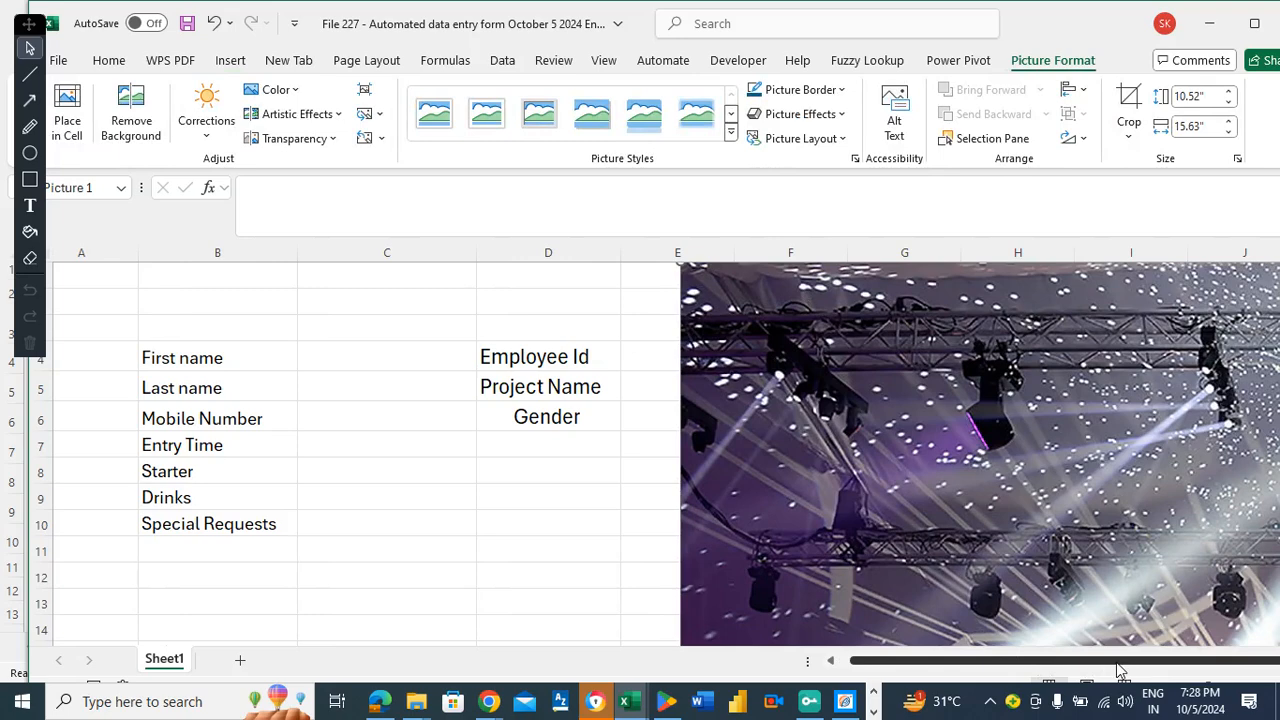
{"action": "left_click", "coordinate": [580, 490]}
Move through the cells beside and below the photo to check how far down it reaches.
{"action": "key", "text": "Right"}
{"action": "key", "text": "Right"}
{"action": "key", "text": "Right"}
{"action": "key", "text": "Right"}
{"action": "key", "text": "Right"}
{"action": "key", "text": "Right"}
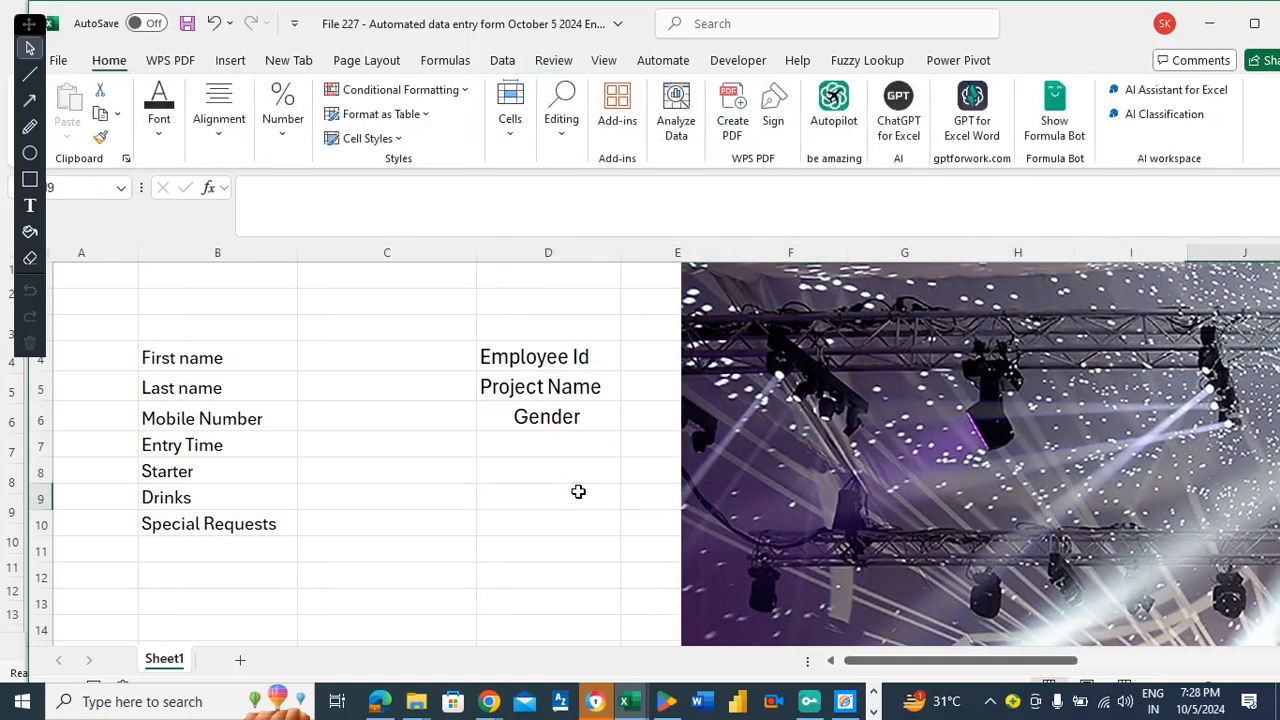
{"action": "key", "text": "Right"}
{"action": "key", "text": "Right"}
{"action": "key", "text": "Right"}
{"action": "key", "text": "Right"}
{"action": "key", "text": "Right"}
{"action": "key", "text": "Right"}
{"action": "key", "text": "Right"}
{"action": "key", "text": "Right"}
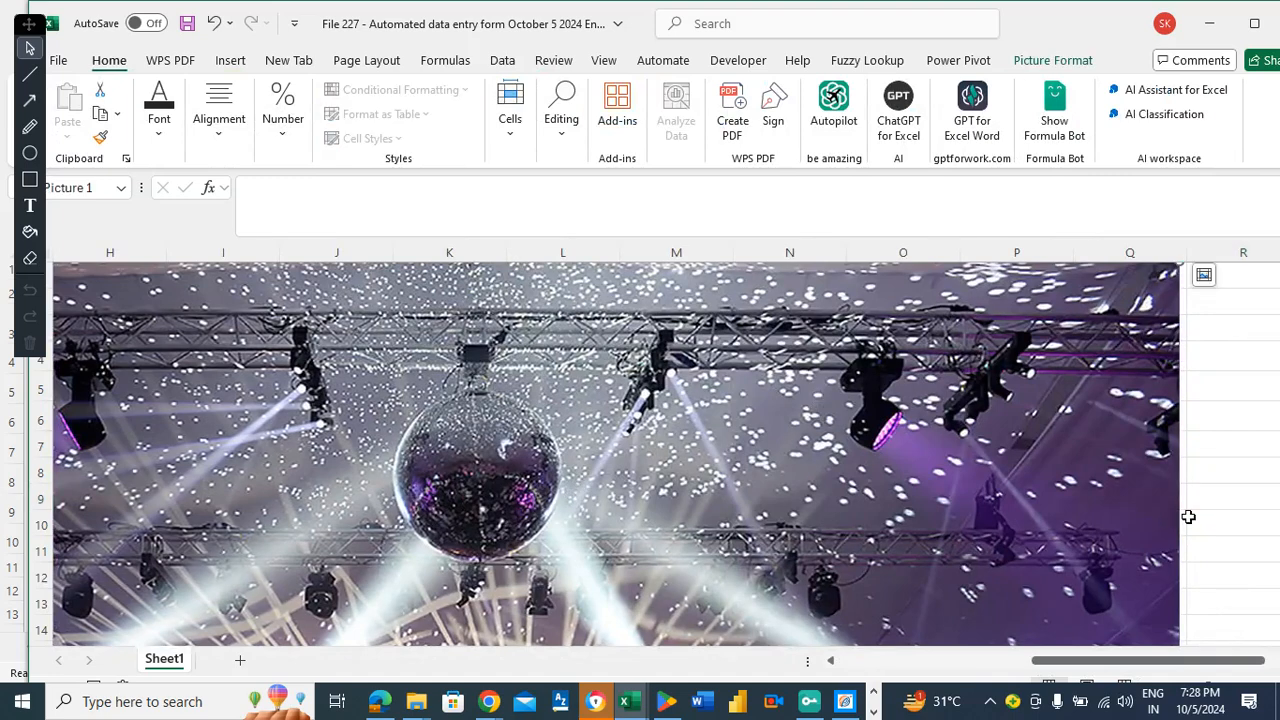
{"action": "left_click", "coordinate": [1240, 371]}
{"action": "key", "text": "Down"}
{"action": "key", "text": "Down"}
{"action": "key", "text": "Down"}
{"action": "key", "text": "Down"}
{"action": "key", "text": "Down"}
{"action": "key", "text": "Down"}
{"action": "key", "text": "Down"}
{"action": "key", "text": "Down"}
{"action": "key", "text": "Down"}
{"action": "key", "text": "Down"}
{"action": "key", "text": "Down"}
{"action": "key", "text": "Down"}
{"action": "key", "text": "Down"}
{"action": "key", "text": "Down"}
{"action": "key", "text": "Down"}
{"action": "key", "text": "Down"}
{"action": "key", "text": "Down"}
{"action": "key", "text": "Down"}
{"action": "key", "text": "Down"}
{"action": "key", "text": "Down"}
{"action": "key", "text": "Up"}
{"action": "key", "text": "Up"}
{"action": "key", "text": "Up"}
{"action": "key", "text": "Up"}
{"action": "key", "text": "Up"}
{"action": "key", "text": "Up"}
{"action": "key", "text": "Up"}
{"action": "key", "text": "Up"}
{"action": "key", "text": "Up"}
{"action": "key", "text": "Up"}
{"action": "key", "text": "Up"}
{"action": "key", "text": "Up"}
{"action": "key", "text": "Up"}
{"action": "key", "text": "Up"}
{"action": "key", "text": "Up"}
{"action": "key", "text": "Up"}
{"action": "key", "text": "Up"}
{"action": "key", "text": "Up"}
{"action": "key", "text": "Up"}
{"action": "key", "text": "Up"}
{"action": "key", "text": "Up"}
{"action": "key", "text": "Up"}
{"action": "key", "text": "Up"}
{"action": "key", "text": "Up"}
{"action": "key", "text": "Up"}
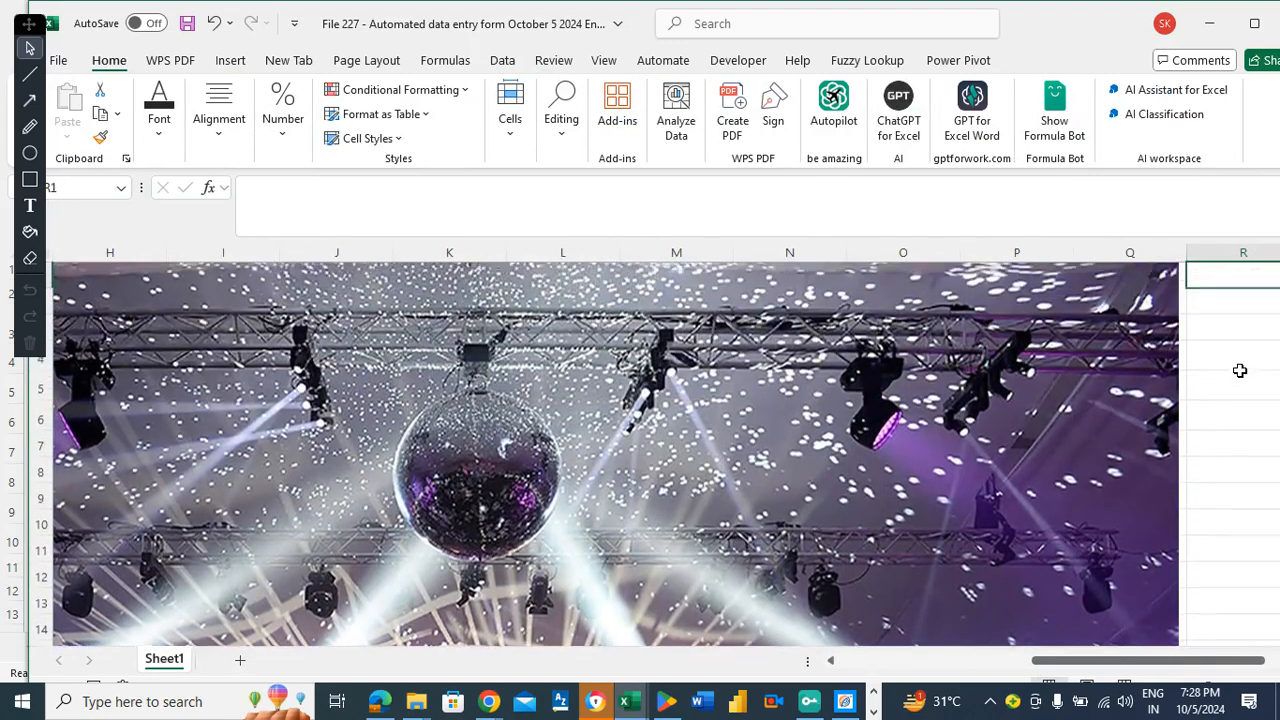
{"action": "key", "text": "Left"}
{"action": "key", "text": "Left"}
{"action": "key", "text": "Left"}
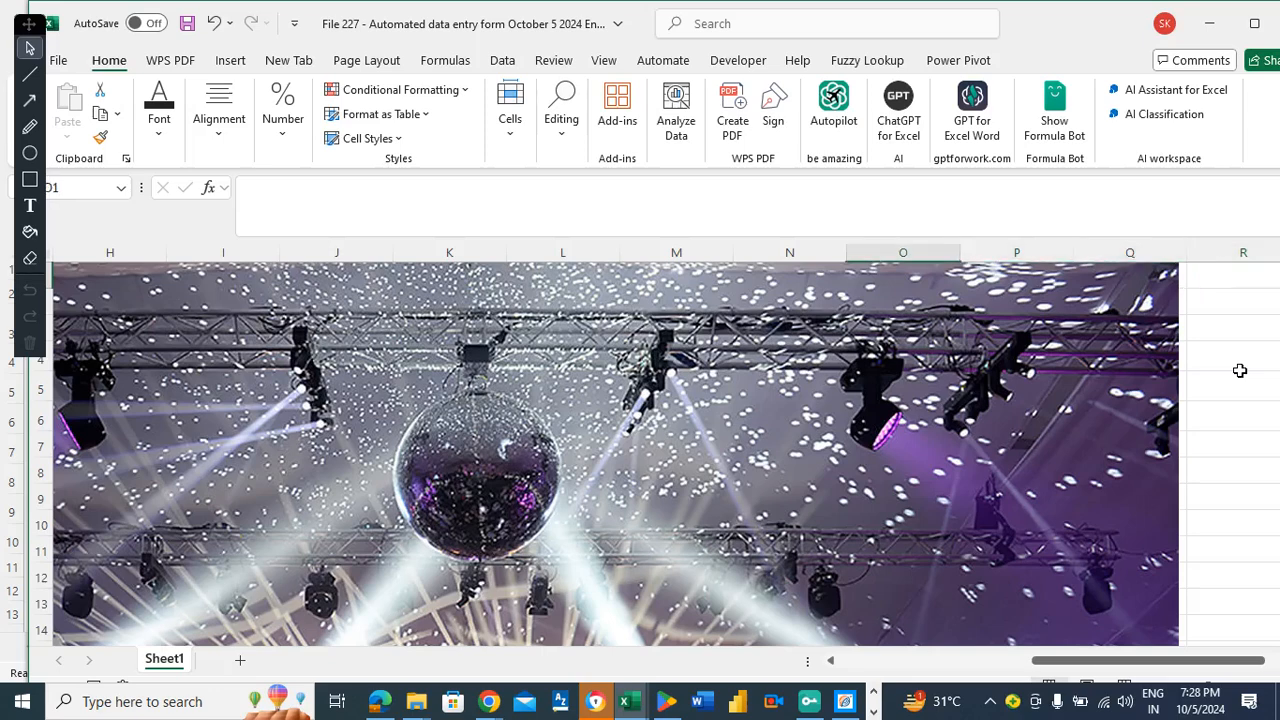
{"action": "key", "text": "Down"}
{"action": "left_click", "coordinate": [1113, 466]}
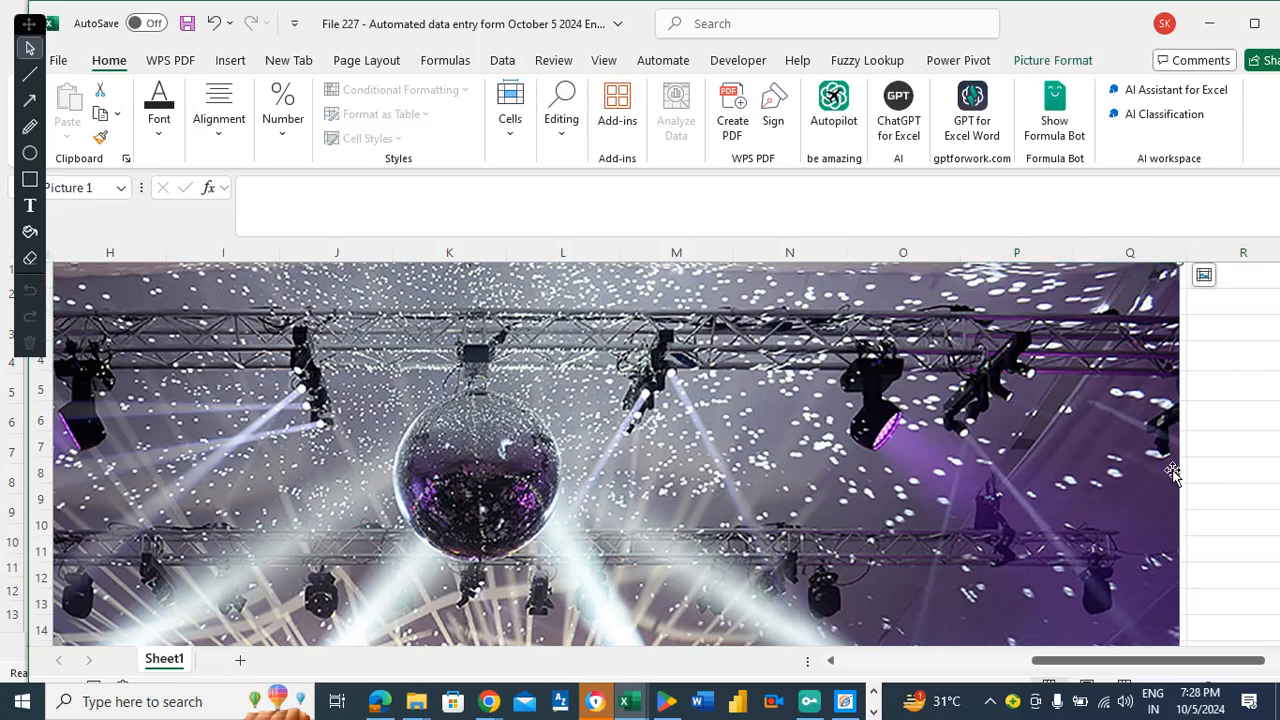
{"action": "left_click", "coordinate": [1224, 392]}
{"action": "key", "text": "Down"}
{"action": "key", "text": "Down"}
{"action": "key", "text": "Down"}
{"action": "key", "text": "Down"}
{"action": "key", "text": "Down"}
{"action": "key", "text": "Down"}
{"action": "key", "text": "Down"}
{"action": "key", "text": "Down"}
{"action": "key", "text": "Down"}
{"action": "key", "text": "Down"}
{"action": "key", "text": "Down"}
{"action": "key", "text": "Down"}
{"action": "key", "text": "Down"}
{"action": "key", "text": "Down"}
{"action": "key", "text": "Down"}
{"action": "key", "text": "Down"}
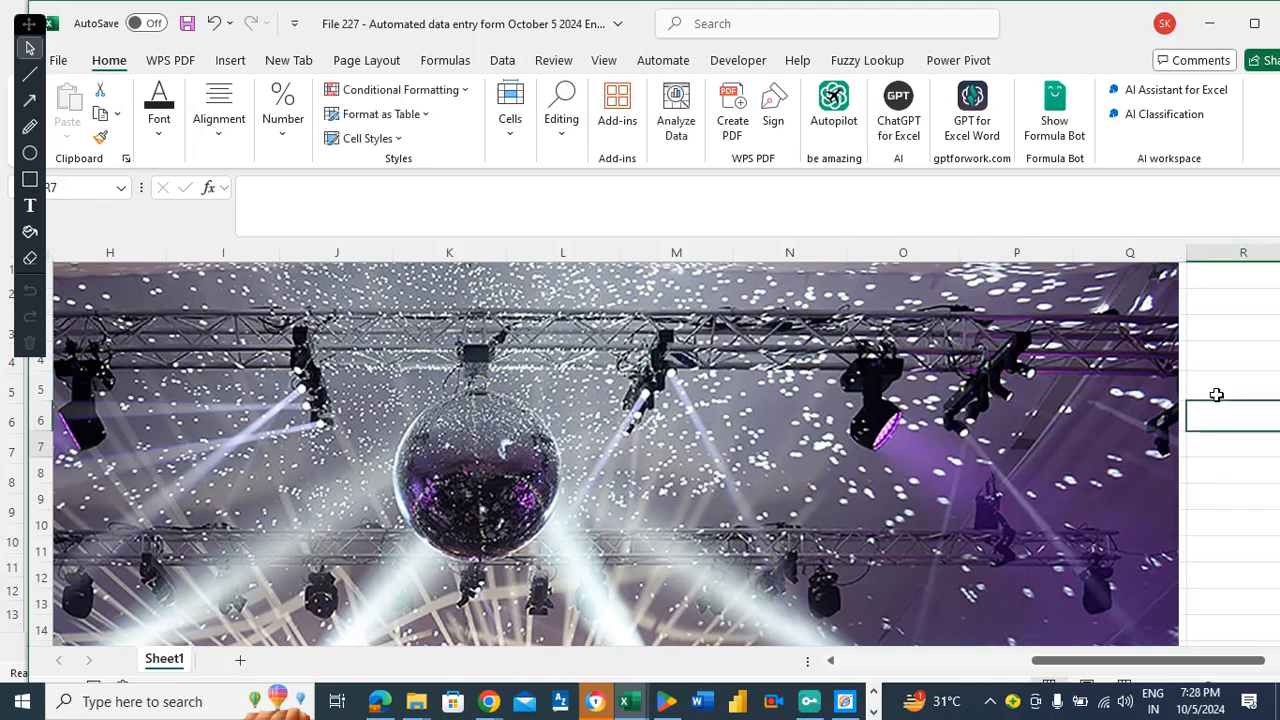
{"action": "key", "text": "Down"}
{"action": "key", "text": "Down"}
{"action": "key", "text": "Down"}
{"action": "key", "text": "Down"}
{"action": "key", "text": "Down"}
{"action": "key", "text": "Down"}
{"action": "key", "text": "Down"}
{"action": "key", "text": "Down"}
{"action": "key", "text": "Down"}
{"action": "key", "text": "Down"}
{"action": "key", "text": "Down"}
{"action": "key", "text": "Down"}
{"action": "key", "text": "Down"}
{"action": "key", "text": "Down"}
{"action": "key", "text": "Down"}
{"action": "key", "text": "Down"}
{"action": "key", "text": "Down"}
{"action": "key", "text": "Down"}
{"action": "key", "text": "Down"}
{"action": "key", "text": "Down"}
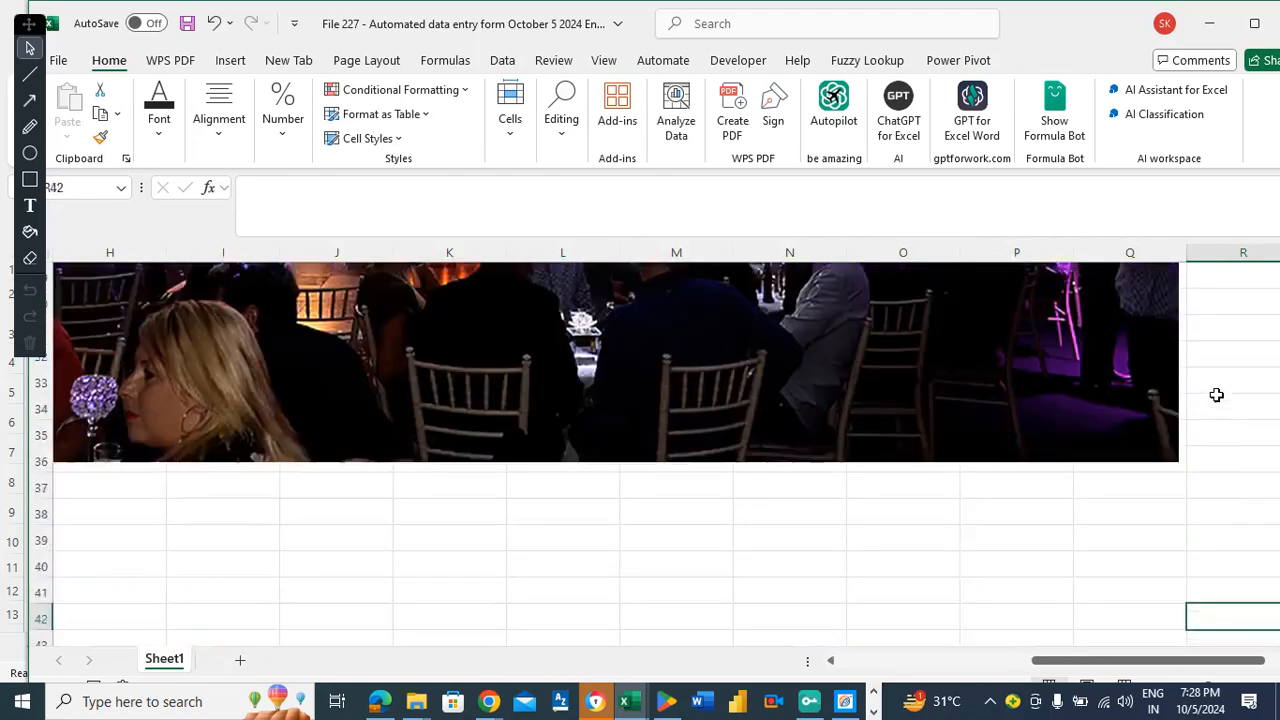
{"action": "key", "text": "Up"}
{"action": "key", "text": "Up"}
{"action": "key", "text": "Up"}
{"action": "key", "text": "Up"}
{"action": "key", "text": "Up"}
{"action": "key", "text": "Up"}
{"action": "key", "text": "Up"}
{"action": "key", "text": "Up"}
{"action": "key", "text": "Up"}
{"action": "key", "text": "Up"}
{"action": "key", "text": "Up"}
{"action": "key", "text": "Up"}
{"action": "key", "text": "Up"}
{"action": "key", "text": "Up"}
{"action": "key", "text": "Up"}
{"action": "key", "text": "Up"}
{"action": "key", "text": "Up"}
{"action": "key", "text": "Up"}
{"action": "key", "text": "Up"}
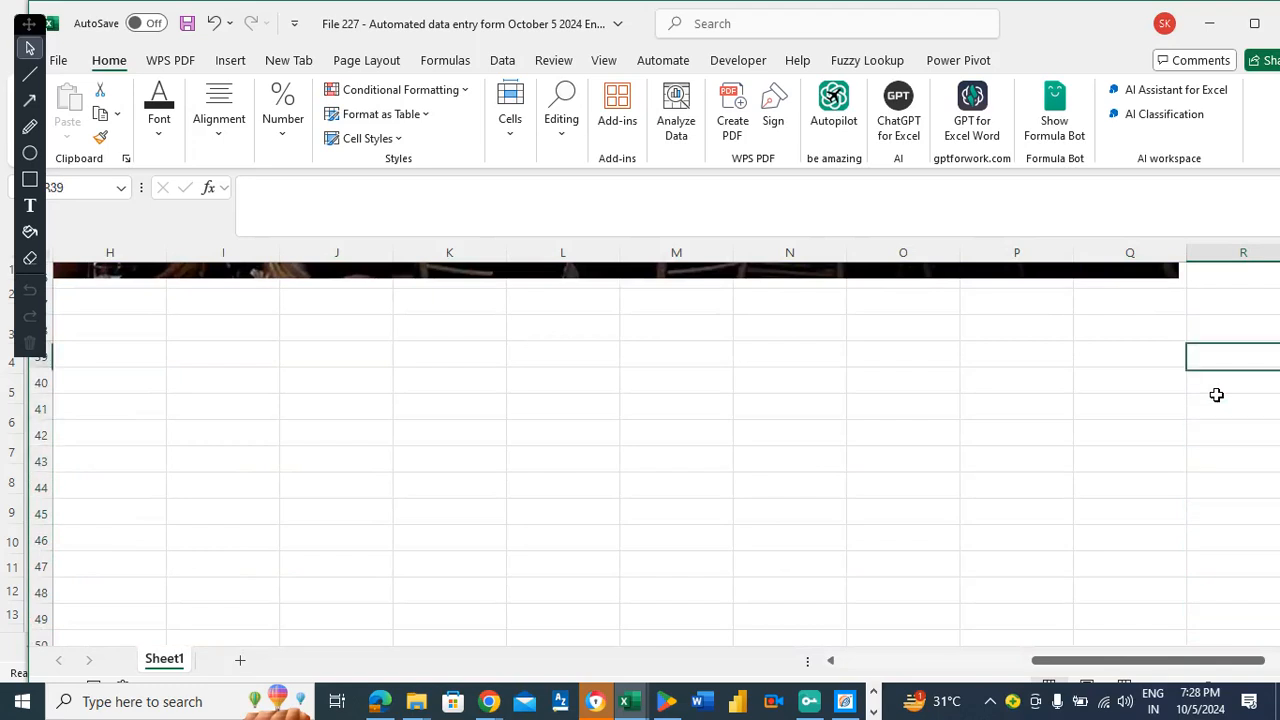
Drag the photo's bottom edge upward to make it shorter.
{"action": "left_click", "coordinate": [722, 398]}
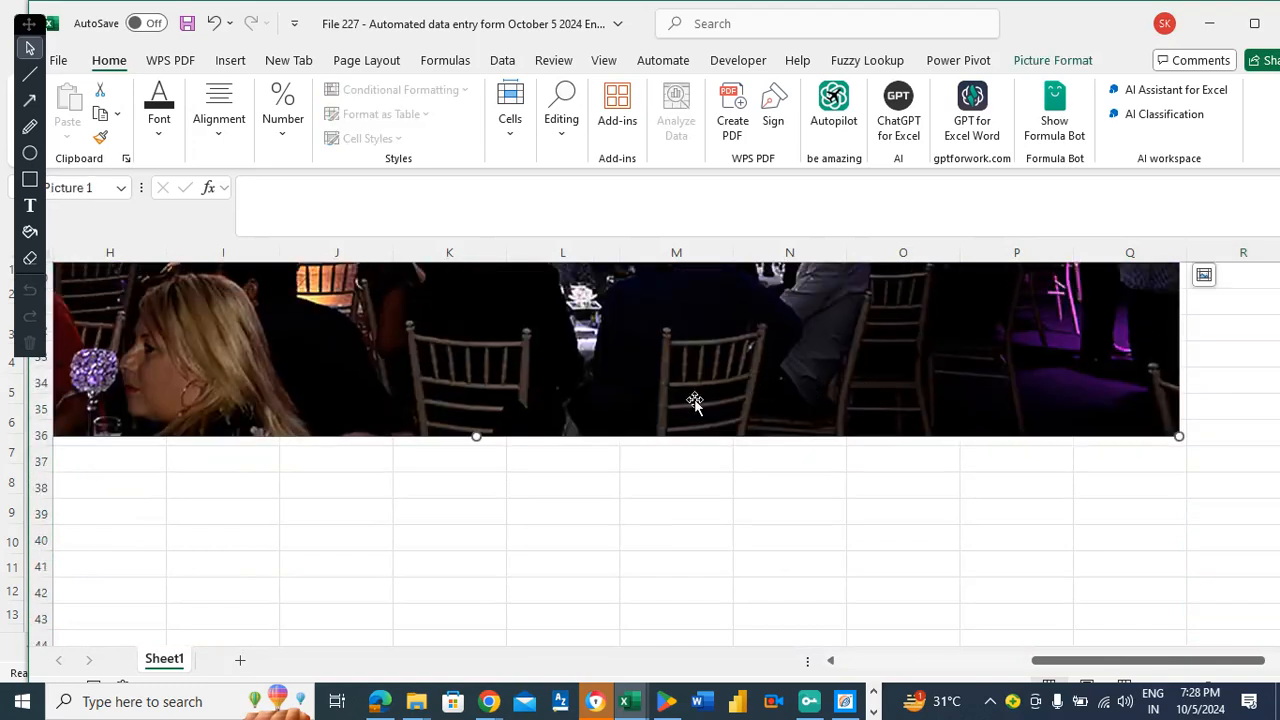
{"action": "left_click_drag", "start_coordinate": [479, 434], "coordinate": [481, 236]}
{"action": "left_click", "coordinate": [794, 400]}
{"action": "key", "text": "Up"}
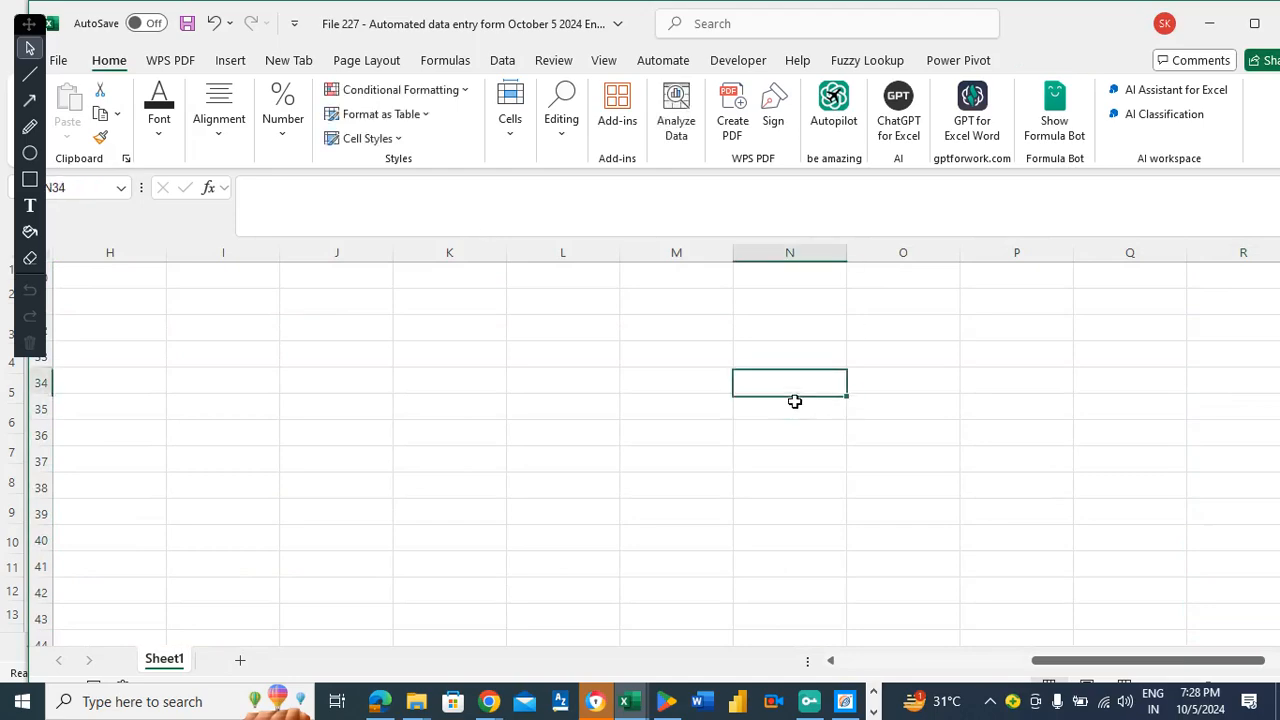
{"action": "key", "text": "Up"}
{"action": "key", "text": "Up"}
{"action": "key", "text": "Up"}
{"action": "key", "text": "Up"}
{"action": "key", "text": "Up"}
{"action": "key", "text": "Up"}
{"action": "key", "text": "Up"}
{"action": "key", "text": "Up"}
{"action": "key", "text": "Up"}
{"action": "key", "text": "Up"}
{"action": "key", "text": "Up"}
{"action": "key", "text": "Up"}
{"action": "key", "text": "Up"}
{"action": "key", "text": "Up"}
{"action": "key", "text": "Up"}
{"action": "key", "text": "Up"}
{"action": "key", "text": "Up"}
{"action": "key", "text": "Up"}
{"action": "key", "text": "Up"}
{"action": "key", "text": "Up"}
{"action": "key", "text": "Up"}
{"action": "key", "text": "Up"}
{"action": "key", "text": "Up"}
{"action": "key", "text": "Up"}
{"action": "key", "text": "Up"}
{"action": "key", "text": "Up"}
{"action": "key", "text": "Up"}
{"action": "key", "text": "Up"}
{"action": "key", "text": "Up"}
{"action": "key", "text": "Up"}
{"action": "key", "text": "Up"}
{"action": "key", "text": "Up"}
{"action": "key", "text": "Up"}
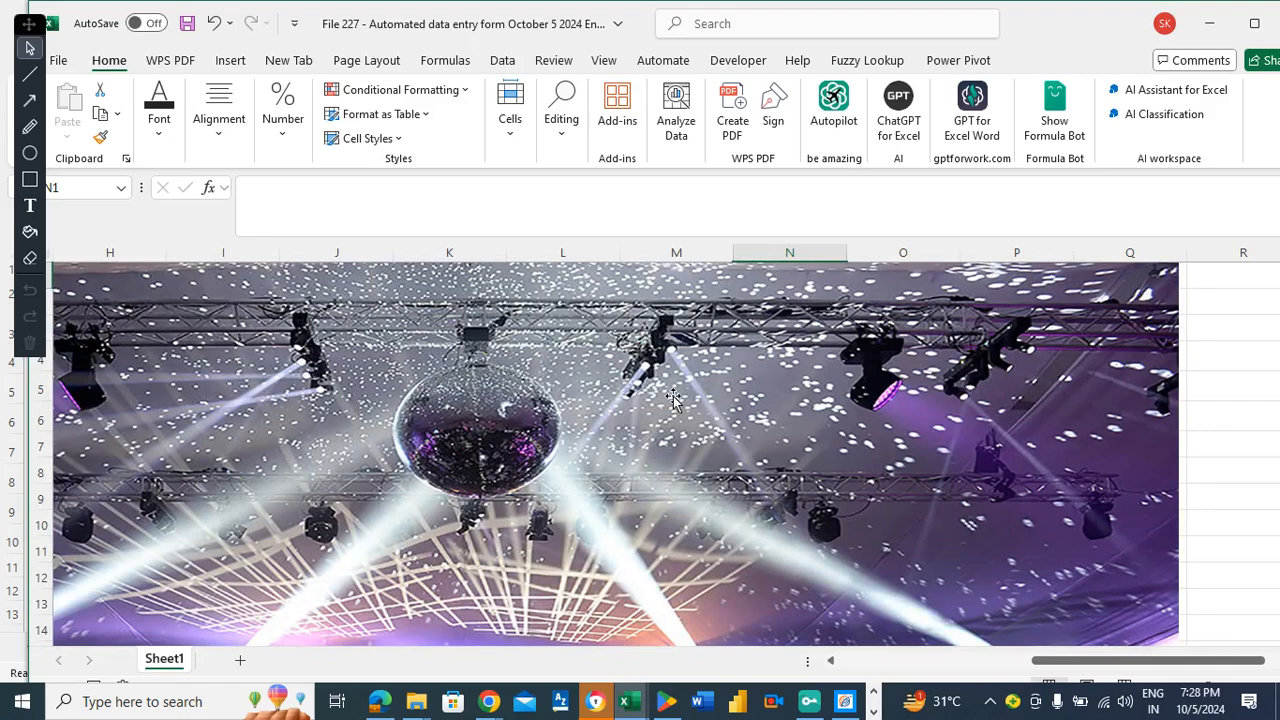
{"action": "left_click", "coordinate": [794, 403]}
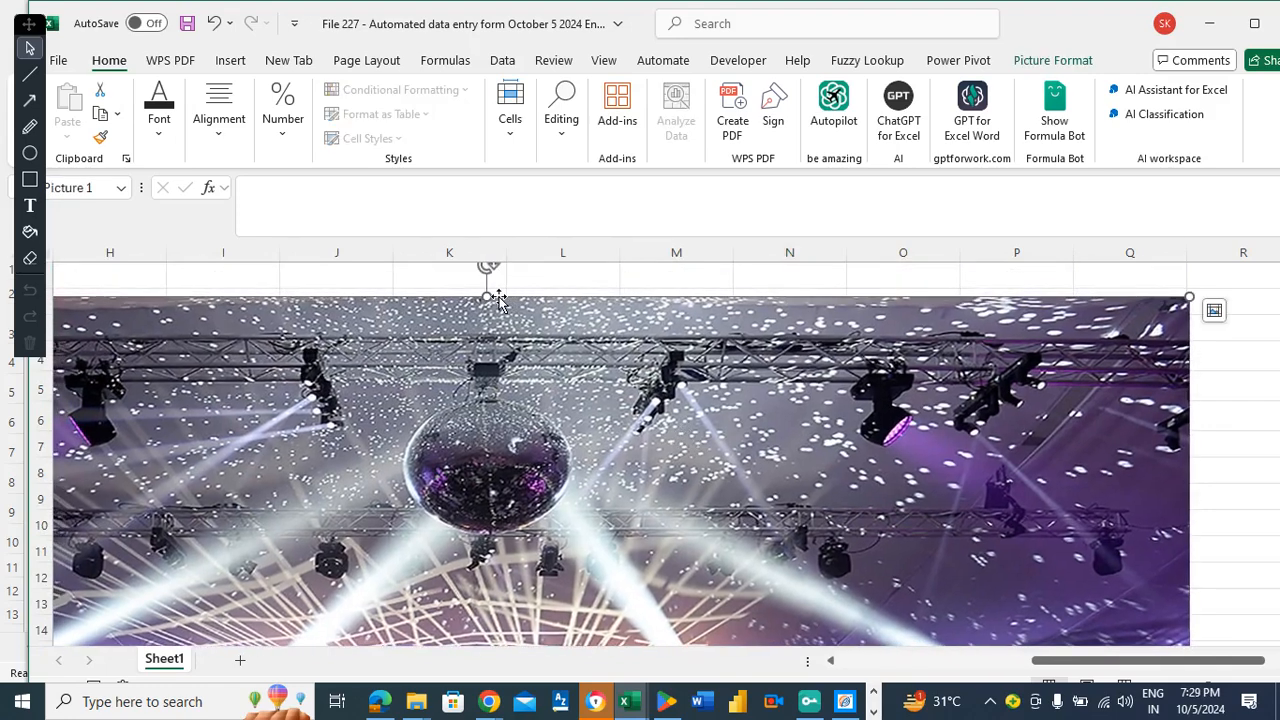
Shrink the party photo from its top, corner and right side, and move it up the sheet.
{"action": "left_click_drag", "start_coordinate": [487, 296], "coordinate": [513, 425]}
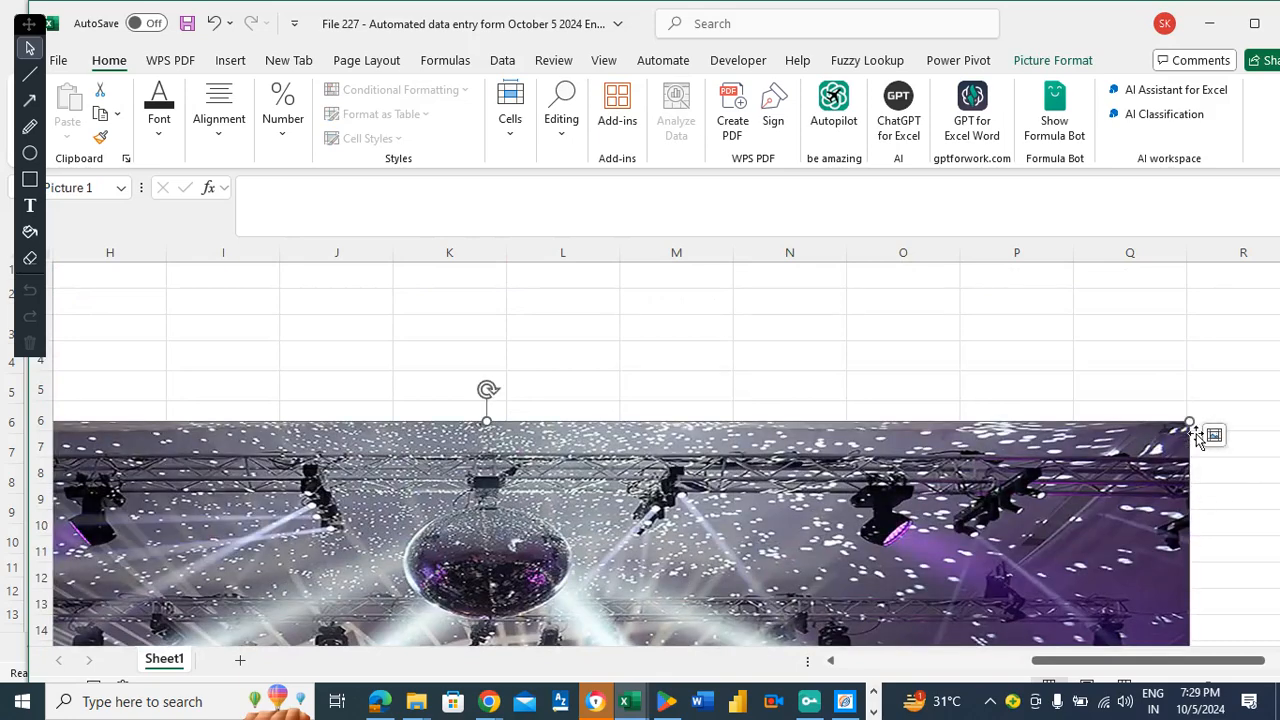
{"action": "left_click_drag", "start_coordinate": [1188, 423], "coordinate": [767, 514]}
{"action": "left_click_drag", "start_coordinate": [1125, 662], "coordinate": [1016, 660]}
{"action": "left_click_drag", "start_coordinate": [1004, 588], "coordinate": [1007, 358]}
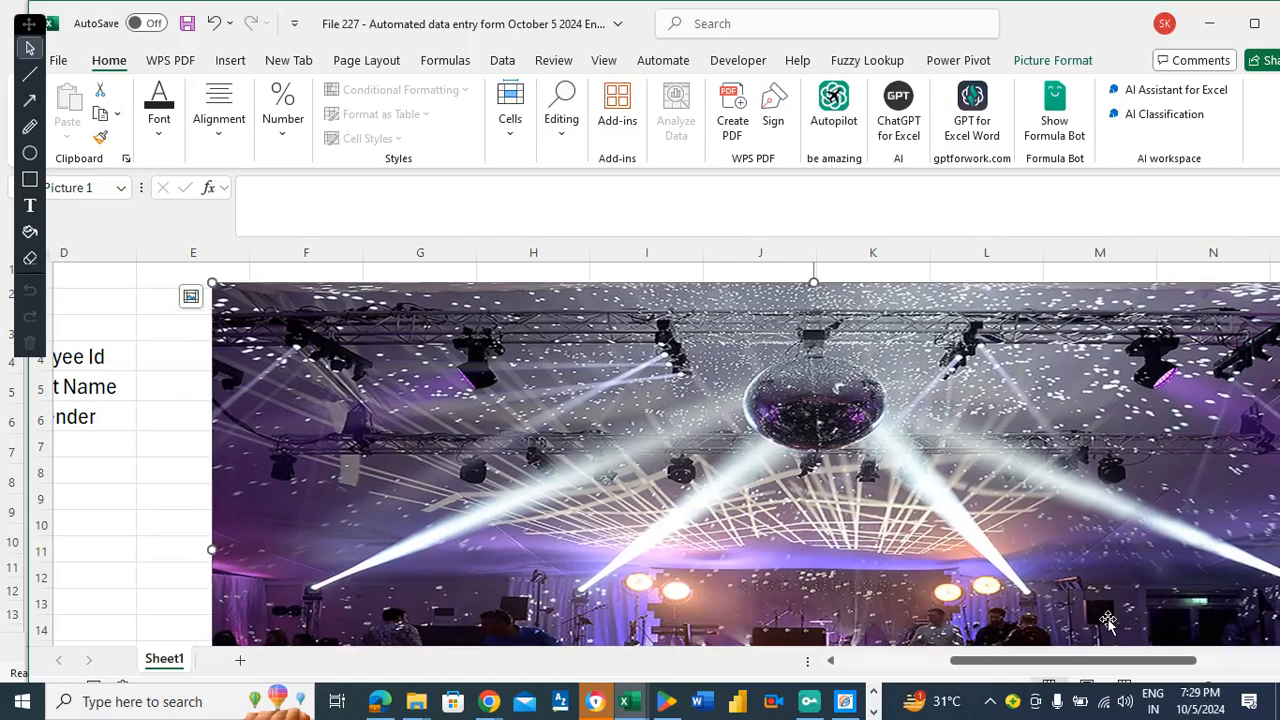
{"action": "left_click_drag", "start_coordinate": [1082, 664], "coordinate": [1148, 665]}
{"action": "left_click_drag", "start_coordinate": [1070, 549], "coordinate": [678, 512]}
{"action": "mouse_move", "coordinate": [1074, 663]}
{"action": "left_mouse_down"}
{"action": "mouse_move", "coordinate": [895, 658]}
{"action": "mouse_move", "coordinate": [1053, 660]}
{"action": "left_mouse_up"}
{"action": "left_click_drag", "start_coordinate": [1015, 395], "coordinate": [1015, 373]}
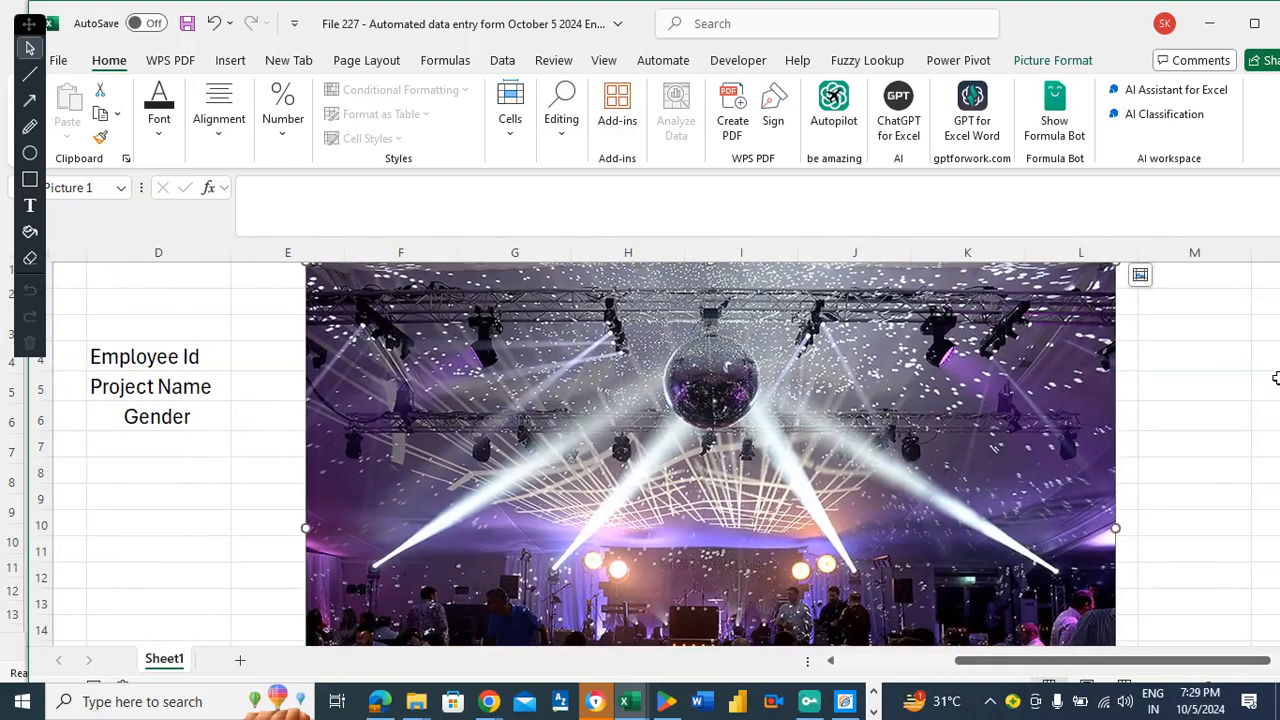
Shorten the party photo from its bottom edge.
{"action": "left_click", "coordinate": [1211, 392]}
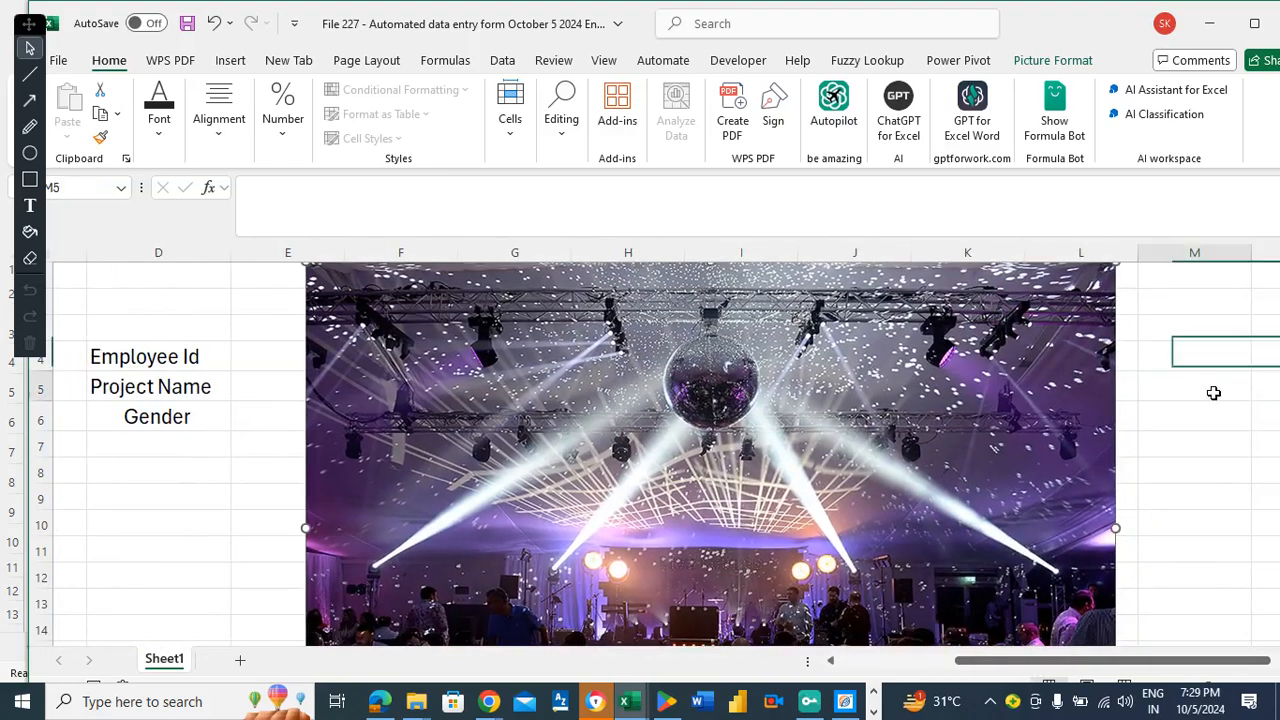
{"action": "left_click", "coordinate": [877, 402]}
{"action": "left_click", "coordinate": [1148, 580]}
{"action": "key", "text": "Down"}
{"action": "key", "text": "Down"}
{"action": "key", "text": "Down"}
{"action": "key", "text": "Down"}
{"action": "key", "text": "Down"}
{"action": "key", "text": "Down"}
{"action": "key", "text": "Down"}
{"action": "key", "text": "Down"}
{"action": "key", "text": "Down"}
{"action": "key", "text": "Down"}
{"action": "key", "text": "Down"}
{"action": "key", "text": "Down"}
{"action": "key", "text": "Down"}
{"action": "key", "text": "Down"}
{"action": "key", "text": "Down"}
{"action": "key", "text": "Down"}
{"action": "key", "text": "Up"}
{"action": "key", "text": "Up"}
{"action": "key", "text": "Up"}
{"action": "key", "text": "Up"}
{"action": "key", "text": "Up"}
{"action": "key", "text": "Up"}
{"action": "key", "text": "Up"}
{"action": "key", "text": "Up"}
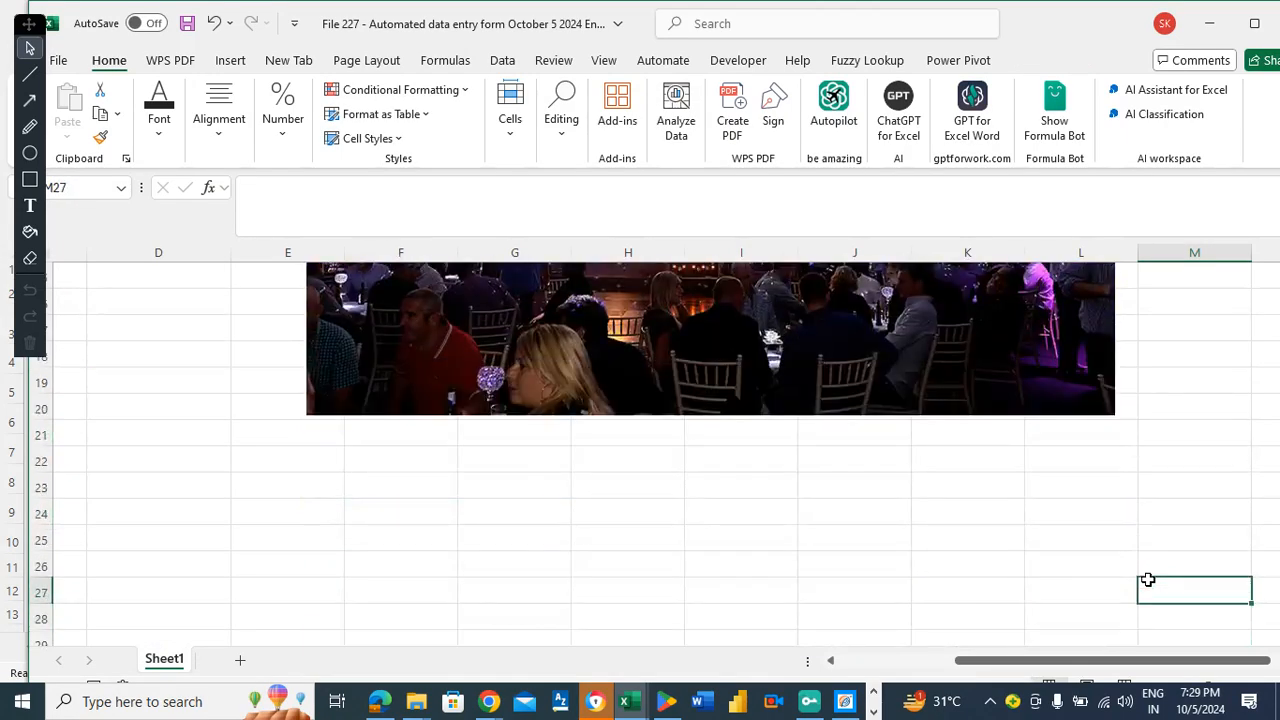
{"action": "left_click", "coordinate": [686, 355]}
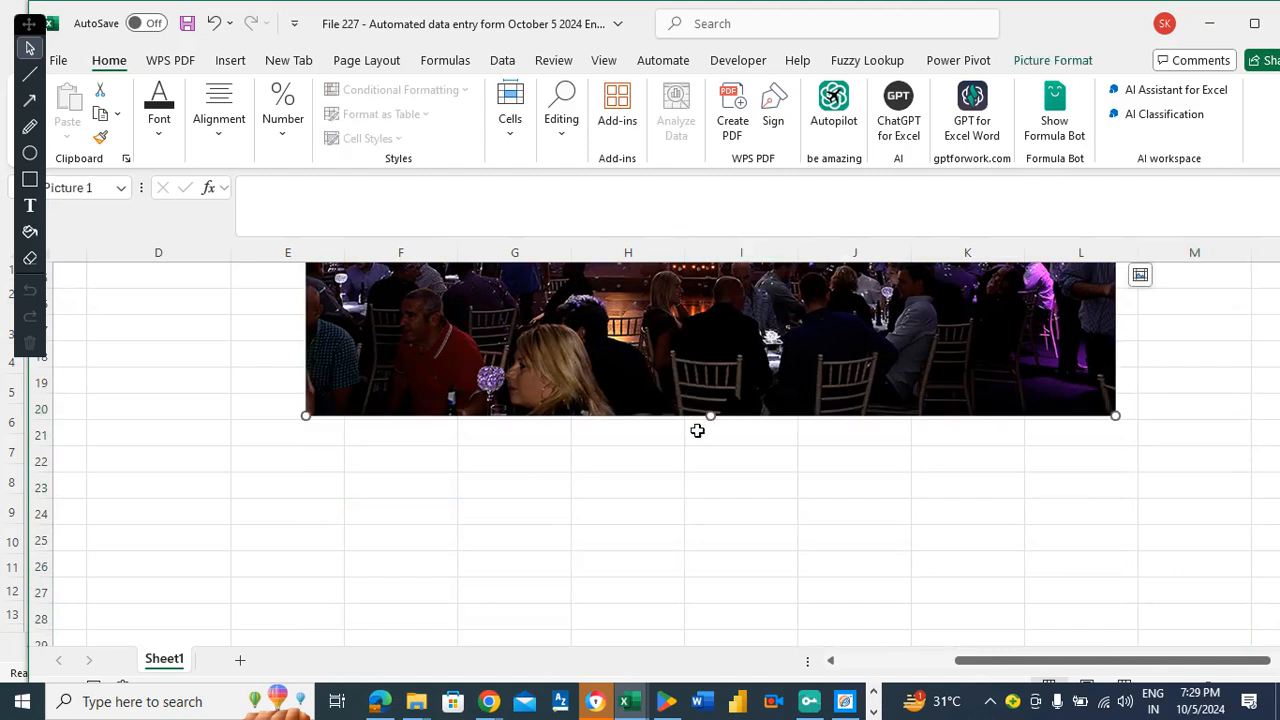
{"action": "left_click_drag", "start_coordinate": [711, 418], "coordinate": [717, 299]}
{"action": "left_click", "coordinate": [483, 394]}
{"action": "key", "text": "Up"}
{"action": "key", "text": "Up"}
{"action": "key", "text": "Up"}
{"action": "key", "text": "Up"}
{"action": "key", "text": "Up"}
{"action": "key", "text": "Up"}
{"action": "key", "text": "Up"}
{"action": "key", "text": "Up"}
{"action": "key", "text": "Up"}
{"action": "key", "text": "Up"}
{"action": "key", "text": "Up"}
{"action": "key", "text": "Up"}
{"action": "key", "text": "Up"}
{"action": "key", "text": "Up"}
{"action": "key", "text": "Up"}
{"action": "key", "text": "Up"}
{"action": "key", "text": "Up"}
{"action": "key", "text": "Up"}
{"action": "key", "text": "Up"}
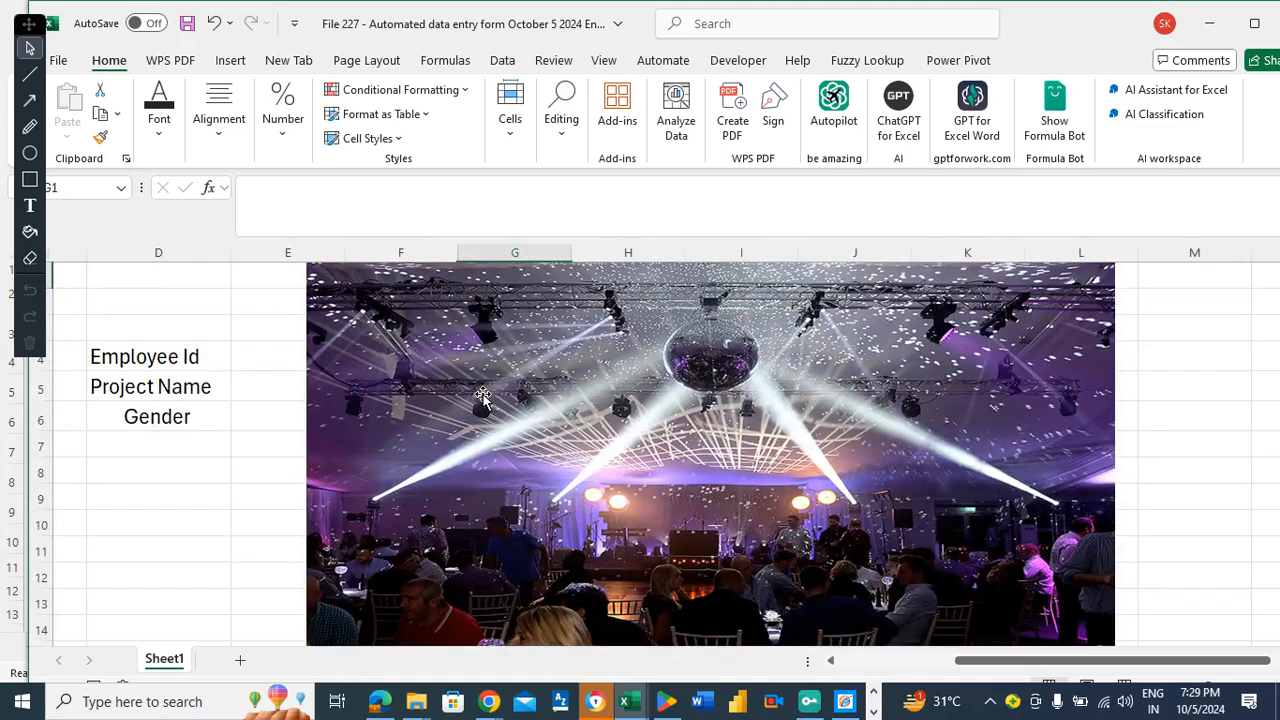
Trim the photo's top and move it up to start near row 1 beside the labels.
{"action": "left_click", "coordinate": [1147, 374]}
{"action": "left_click", "coordinate": [703, 355]}
{"action": "left_click_drag", "start_coordinate": [860, 299], "coordinate": [862, 311]}
{"action": "left_click_drag", "start_coordinate": [713, 273], "coordinate": [713, 410]}
{"action": "left_click_drag", "start_coordinate": [824, 472], "coordinate": [858, 328]}
{"action": "left_click_drag", "start_coordinate": [1051, 662], "coordinate": [914, 660]}
{"action": "left_click_drag", "start_coordinate": [1136, 432], "coordinate": [1121, 426]}
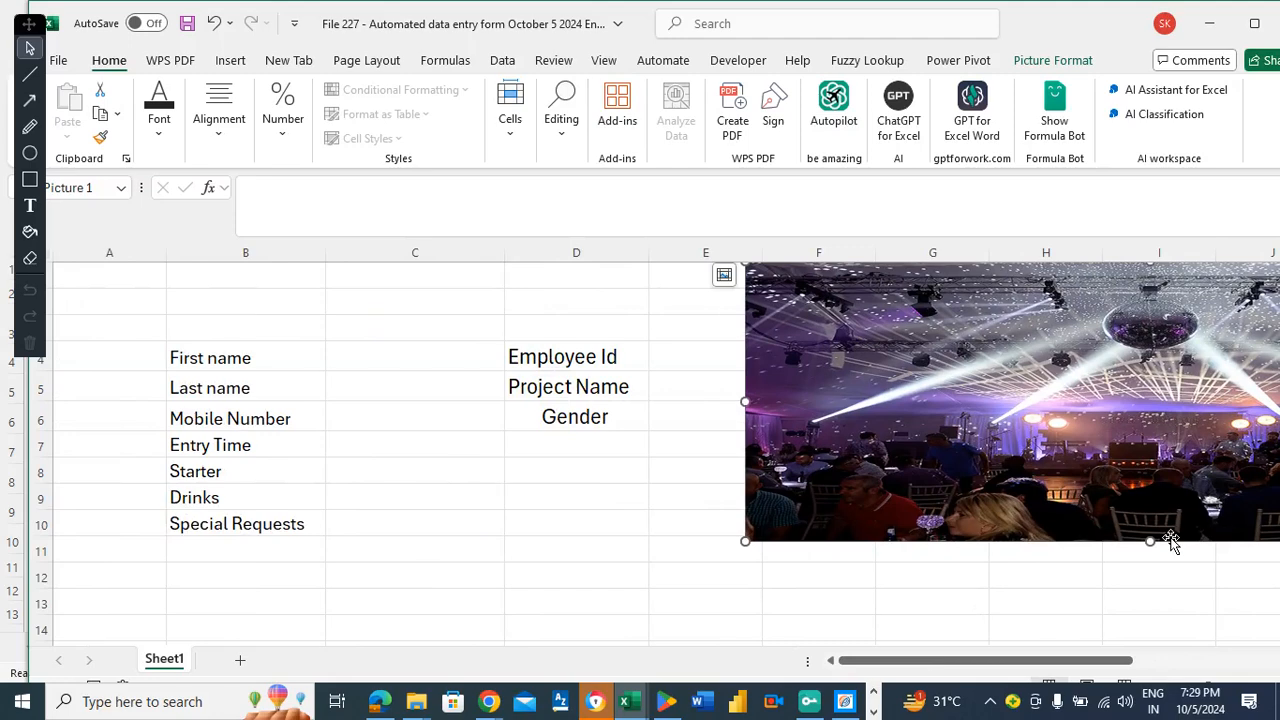
{"action": "left_click_drag", "start_coordinate": [1151, 543], "coordinate": [1143, 640]}
Shorten the party photo from its bottom edge to end around row 13.
{"action": "left_click", "coordinate": [677, 443]}
{"action": "key", "text": "ctrl+Up"}
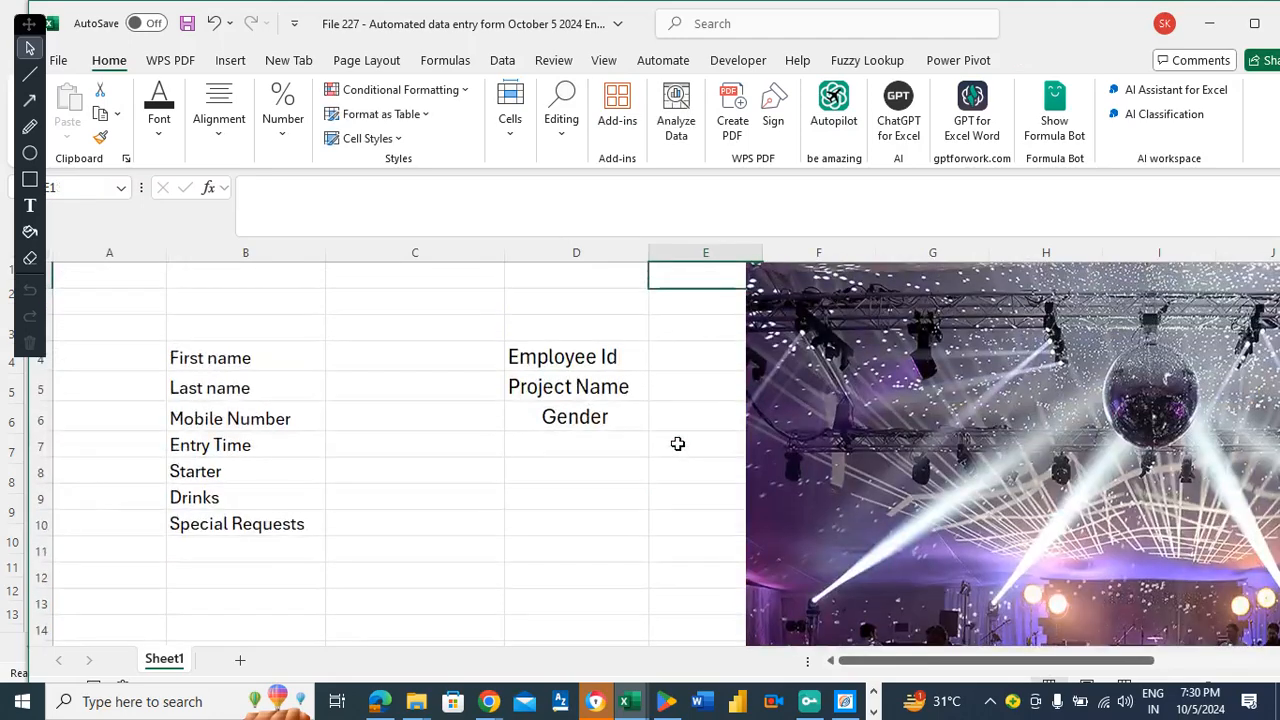
{"action": "left_click", "coordinate": [707, 496]}
{"action": "key", "text": "Down"}
{"action": "key", "text": "Down"}
{"action": "key", "text": "Down"}
{"action": "key", "text": "Down"}
{"action": "key", "text": "Down"}
{"action": "key", "text": "Down"}
{"action": "key", "text": "Down"}
{"action": "key", "text": "Down"}
{"action": "key", "text": "Down"}
{"action": "key", "text": "Down"}
{"action": "key", "text": "Down"}
{"action": "key", "text": "Down"}
{"action": "key", "text": "Down"}
{"action": "key", "text": "Down"}
{"action": "key", "text": "Down"}
{"action": "key", "text": "Down"}
{"action": "key", "text": "Down"}
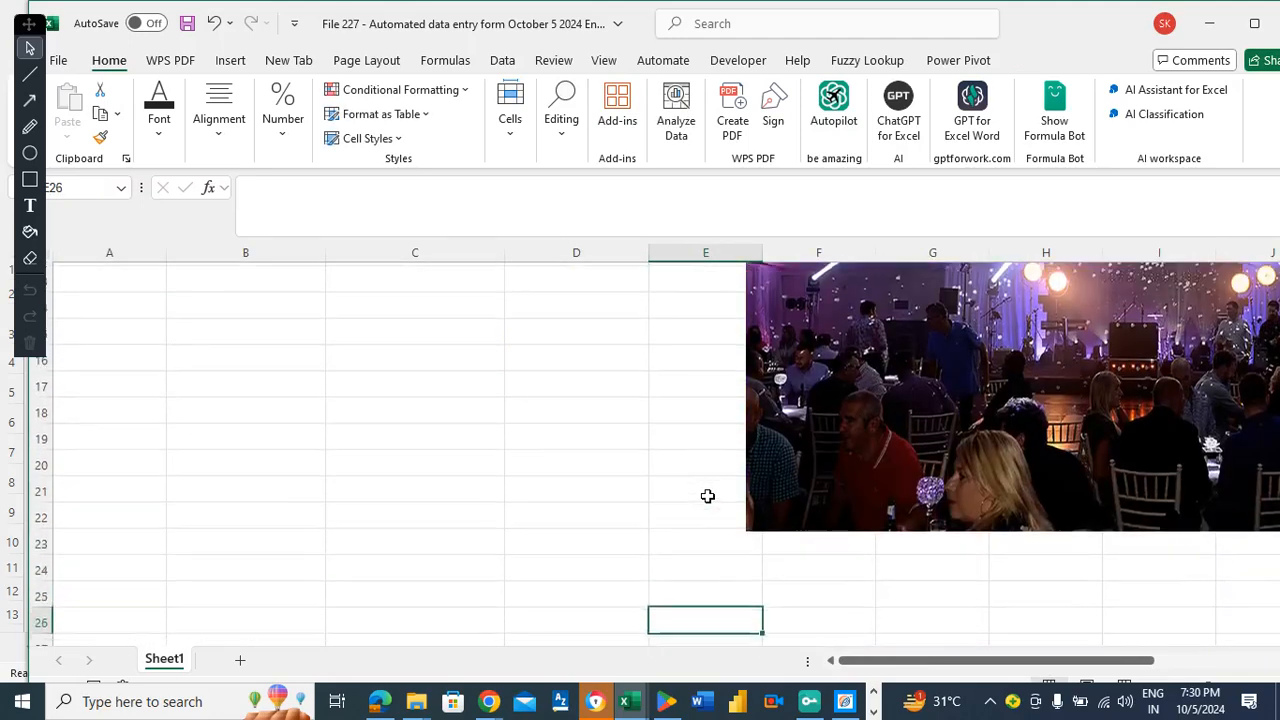
{"action": "left_click", "coordinate": [1129, 515]}
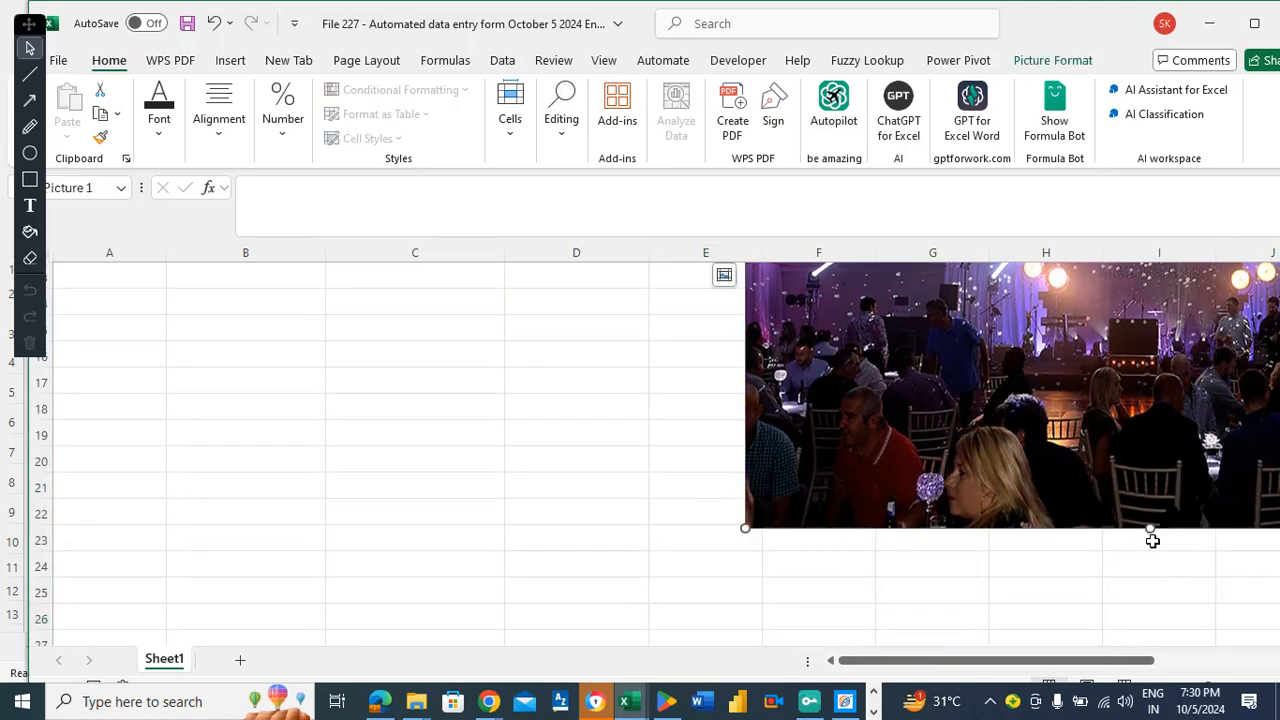
{"action": "left_click_drag", "start_coordinate": [1151, 528], "coordinate": [1150, 404]}
{"action": "left_click", "coordinate": [692, 340]}
{"action": "key", "text": "ctrl+Up"}
{"action": "key", "text": "Down"}
{"action": "key", "text": "Down"}
{"action": "key", "text": "Down"}
{"action": "key", "text": "Down"}
{"action": "key", "text": "Down"}
{"action": "key", "text": "Down"}
{"action": "key", "text": "Down"}
{"action": "key", "text": "Down"}
{"action": "key", "text": "Down"}
{"action": "key", "text": "Down"}
{"action": "key", "text": "Down"}
{"action": "key", "text": "Down"}
{"action": "key", "text": "Down"}
{"action": "key", "text": "Down"}
{"action": "key", "text": "Down"}
{"action": "key", "text": "Down"}
{"action": "key", "text": "Down"}
{"action": "key", "text": "Down"}
{"action": "key", "text": "Down"}
{"action": "key", "text": "Down"}
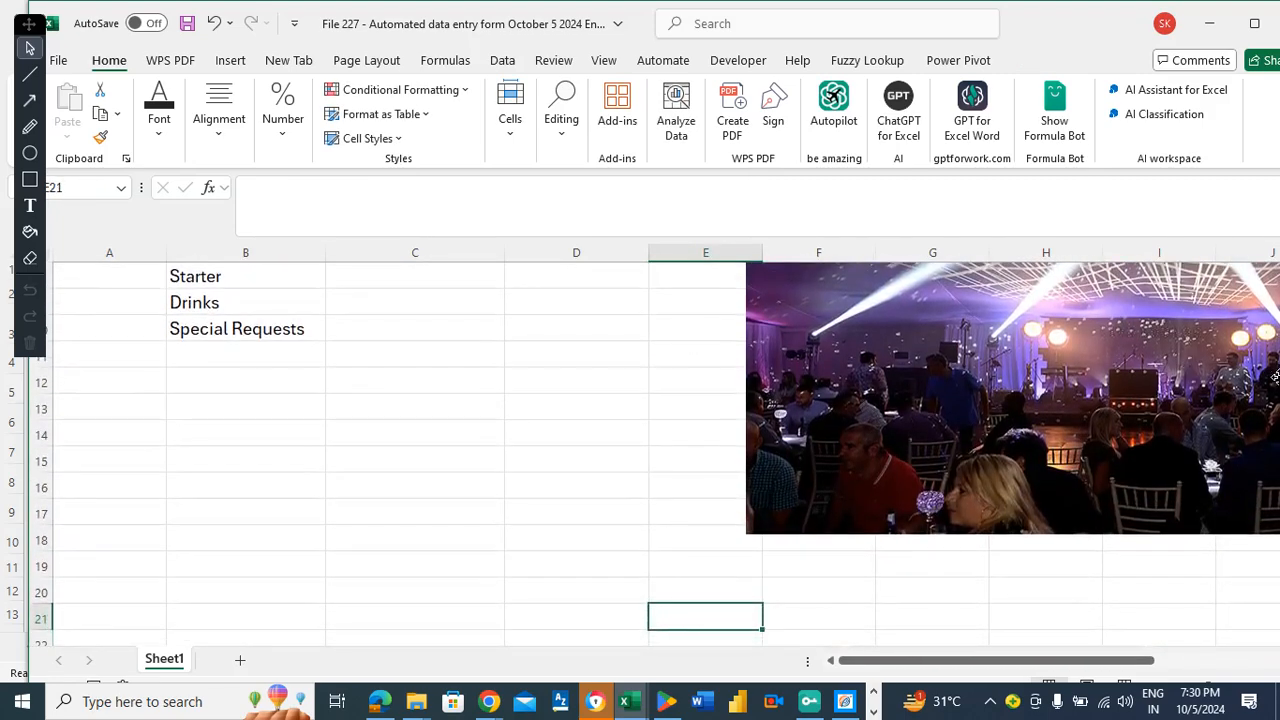
{"action": "left_click", "coordinate": [1043, 459]}
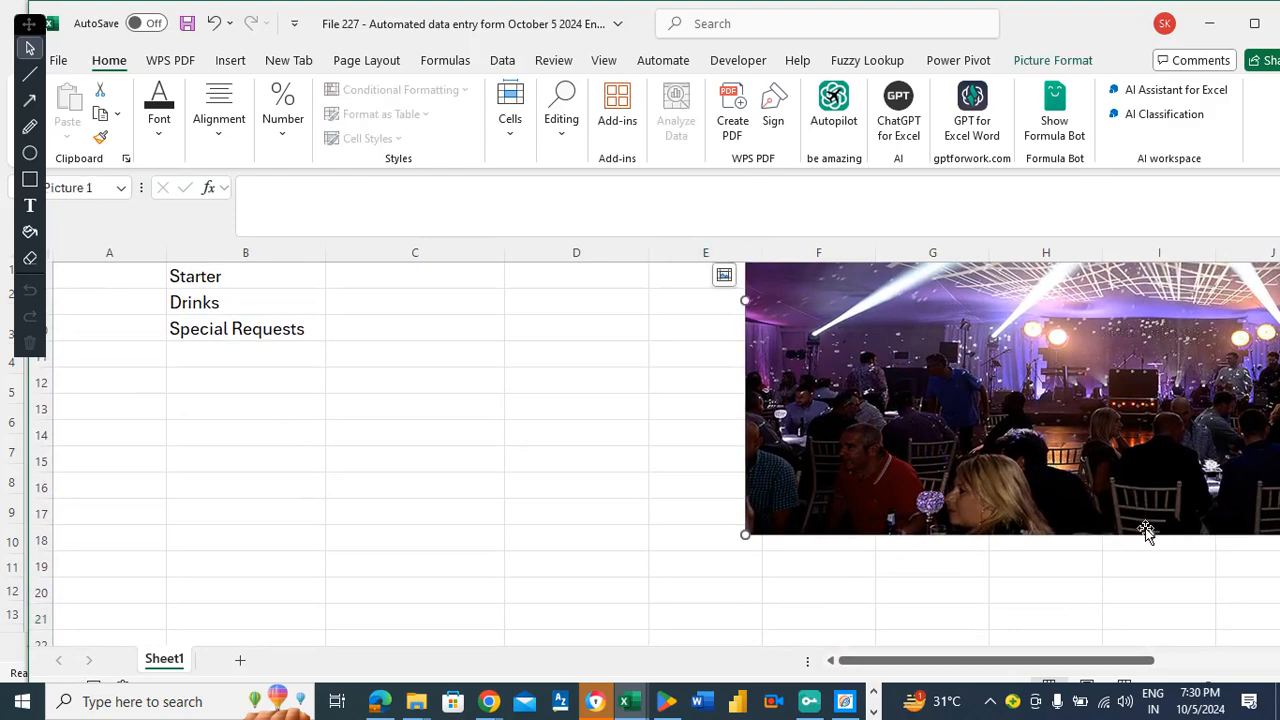
{"action": "left_click_drag", "start_coordinate": [1148, 534], "coordinate": [1148, 413]}
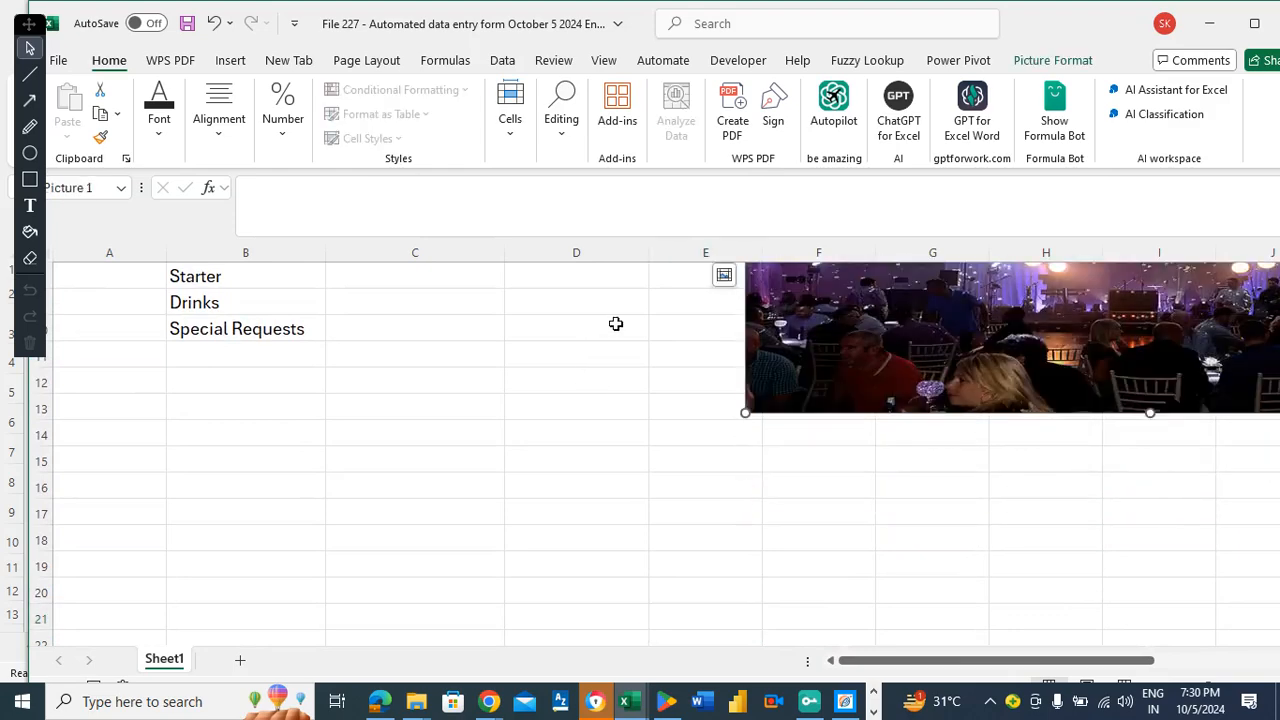
Narrow the photo and move it right so the Employee Id labels are uncovered.
{"action": "key", "text": "Escape"}
{"action": "key", "text": "Up"}
{"action": "key", "text": "Up"}
{"action": "key", "text": "Up"}
{"action": "key", "text": "Up"}
{"action": "key", "text": "Up"}
{"action": "key", "text": "Up"}
{"action": "key", "text": "Up"}
{"action": "key", "text": "Up"}
{"action": "key", "text": "Up"}
{"action": "key", "text": "Up"}
{"action": "key", "text": "Up"}
{"action": "key", "text": "Up"}
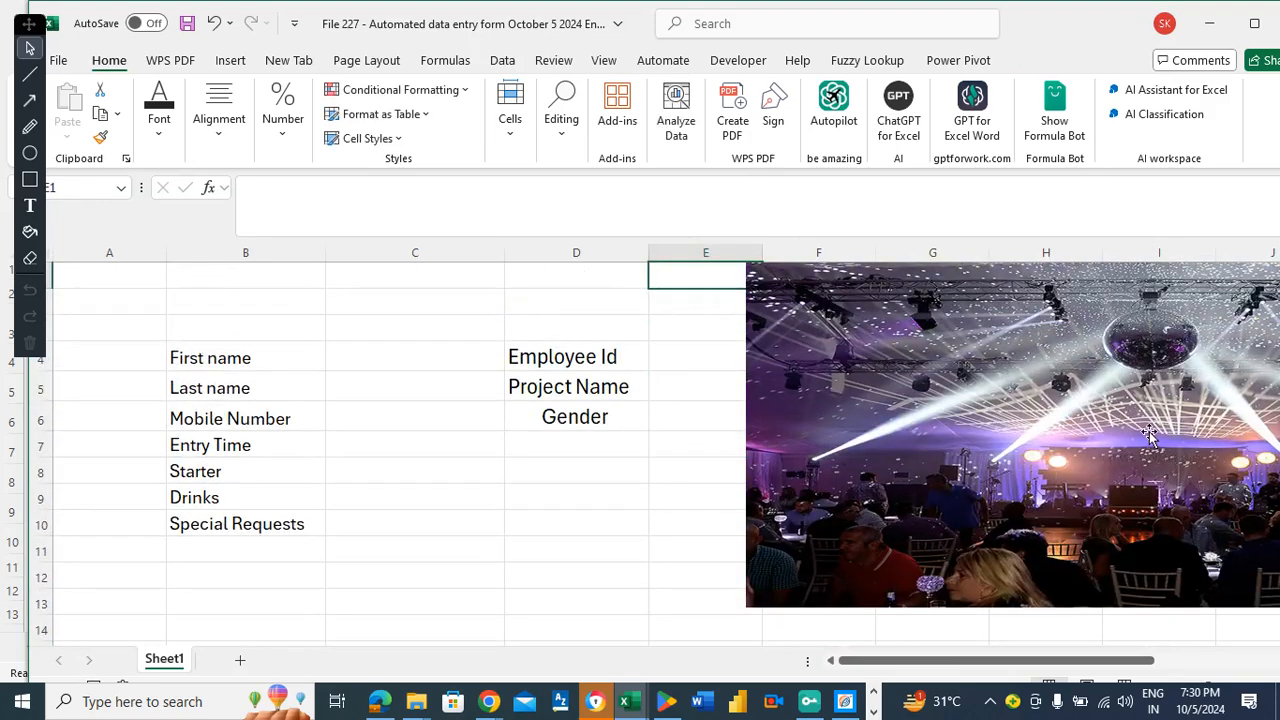
{"action": "left_click_drag", "start_coordinate": [1027, 399], "coordinate": [1032, 399]}
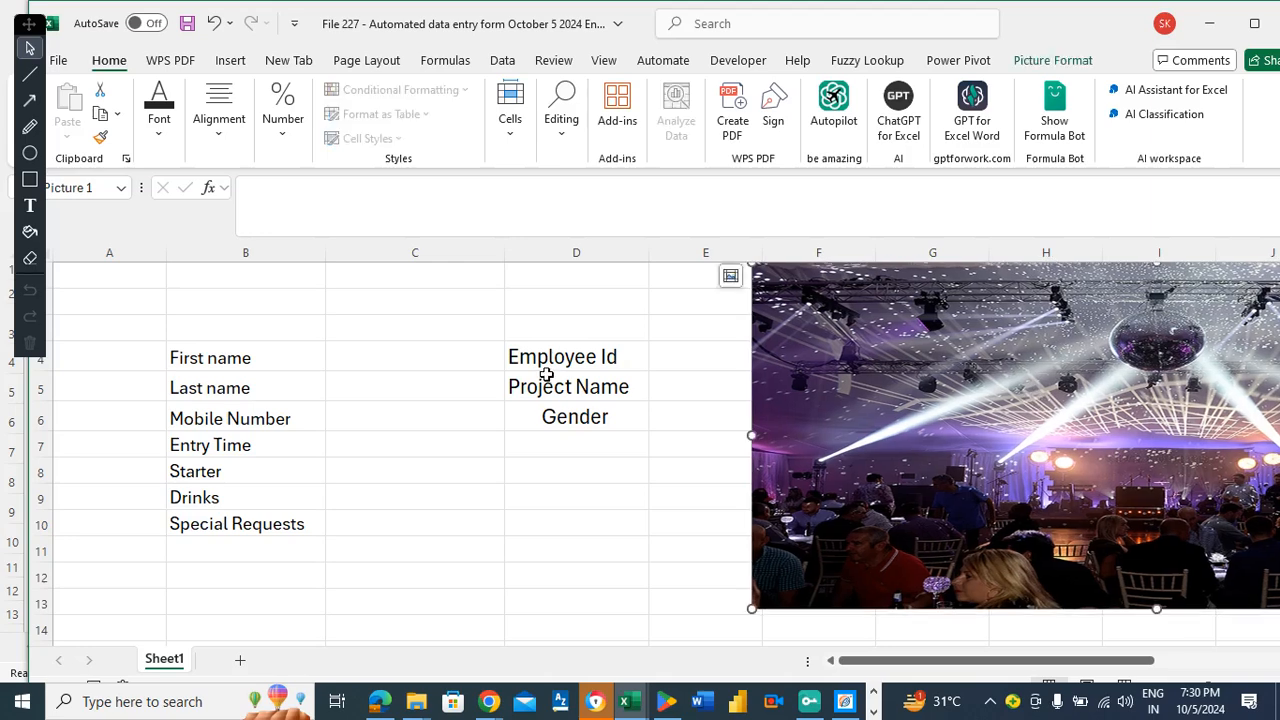
{"action": "left_click_drag", "start_coordinate": [1094, 492], "coordinate": [763, 452]}
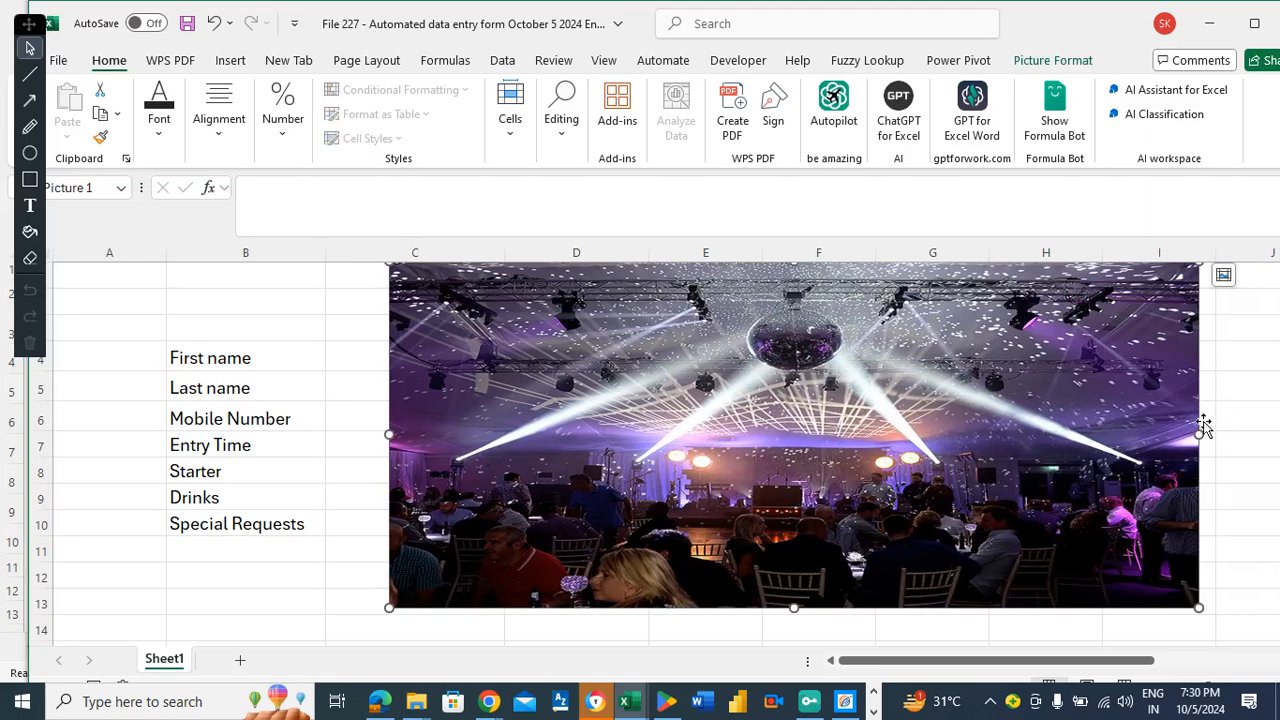
{"action": "left_click_drag", "start_coordinate": [1203, 432], "coordinate": [986, 434]}
{"action": "left_click_drag", "start_coordinate": [837, 402], "coordinate": [1167, 394]}
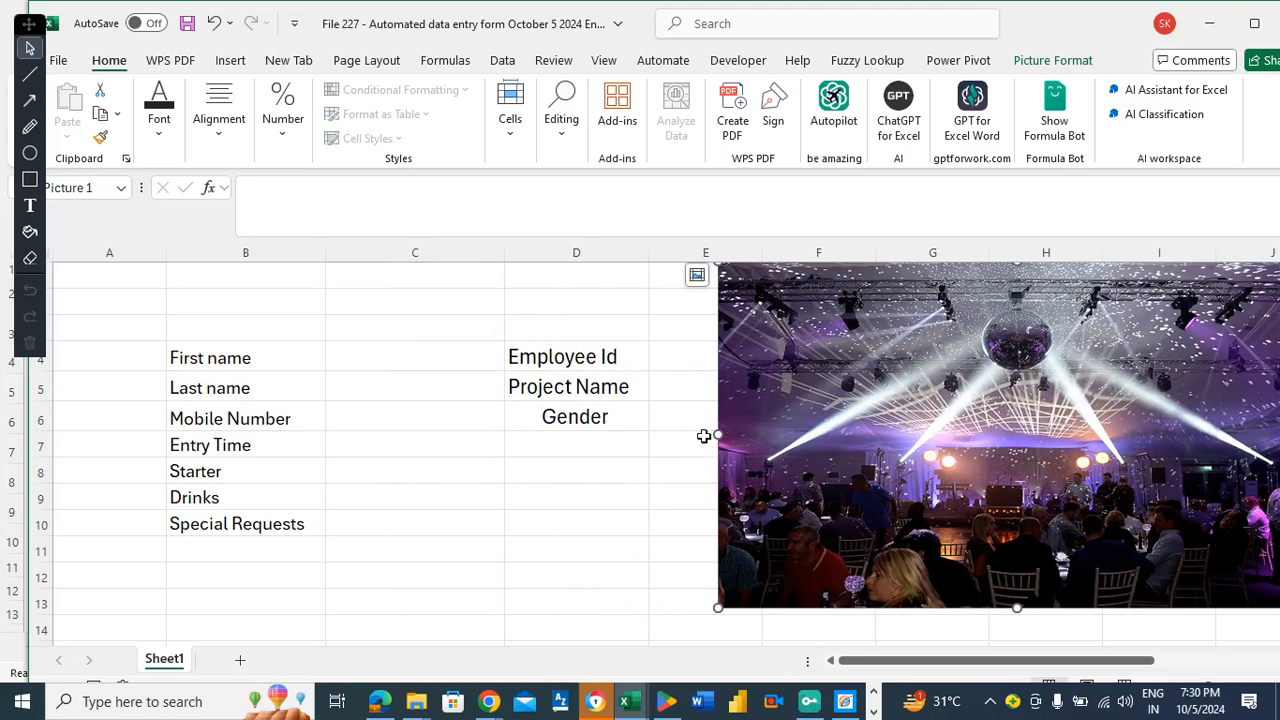
{"action": "left_click_drag", "start_coordinate": [718, 433], "coordinate": [762, 430]}
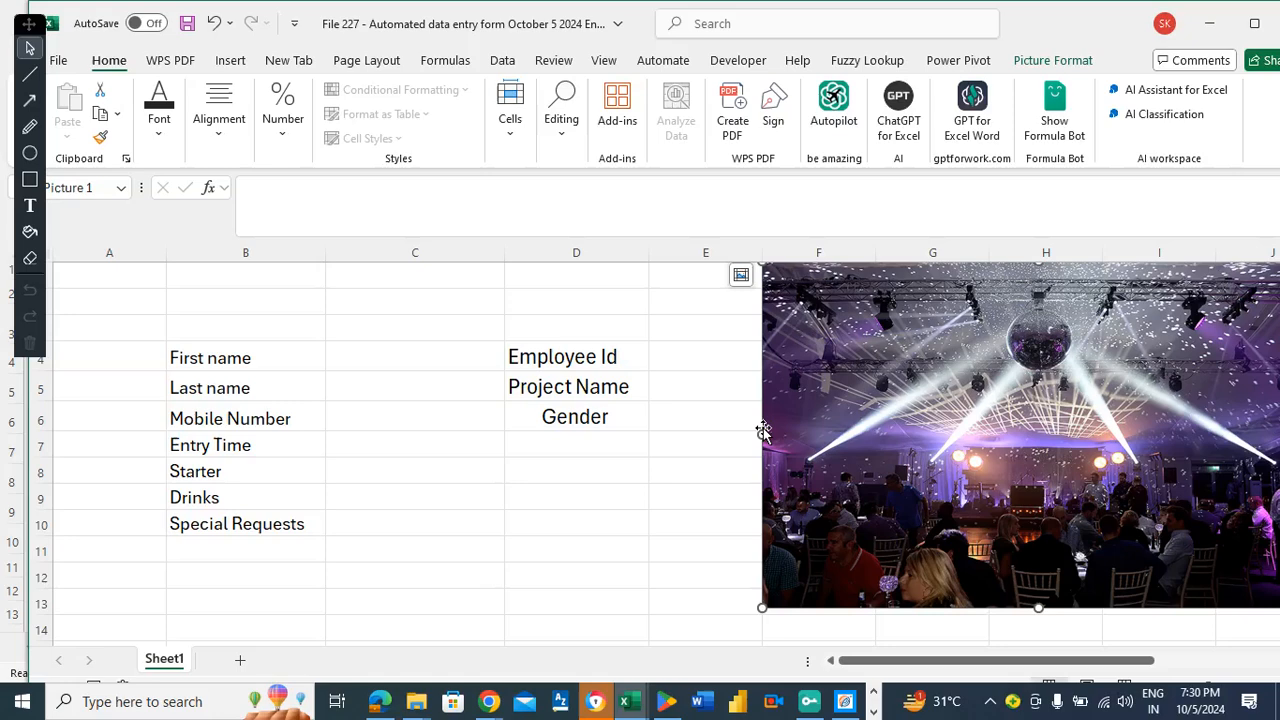
{"action": "left_click_drag", "start_coordinate": [1038, 610], "coordinate": [1037, 645]}
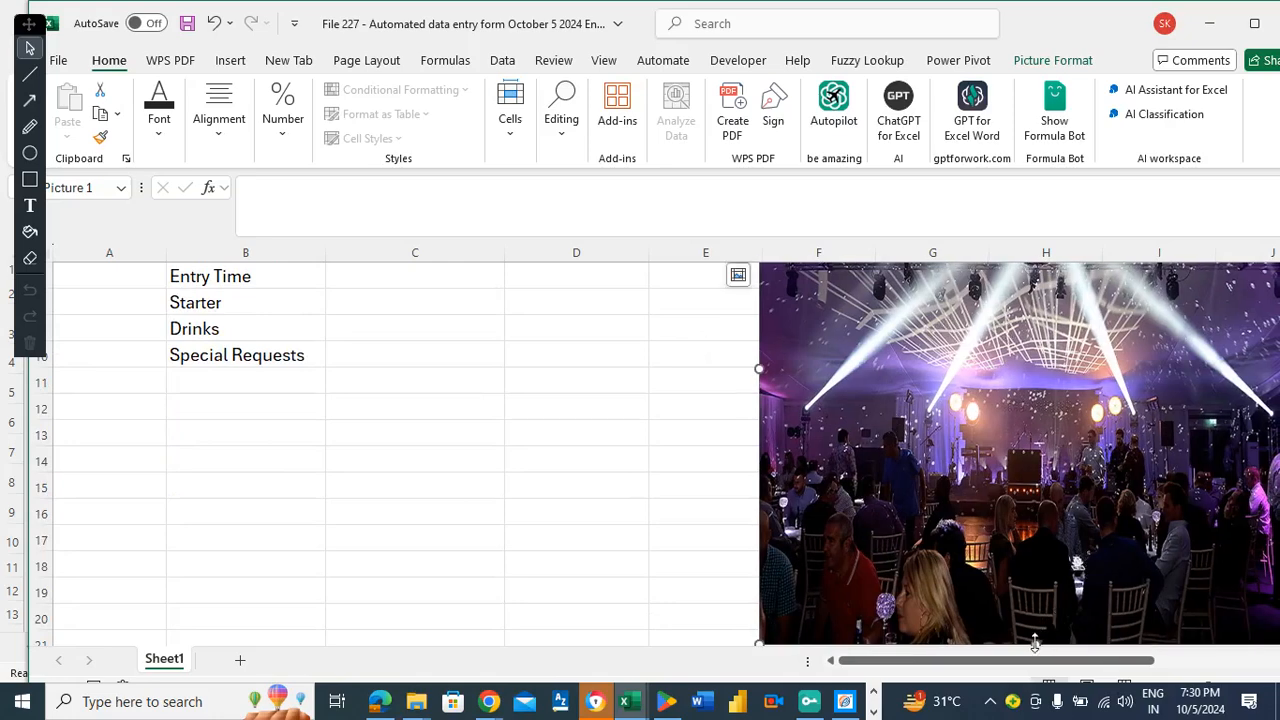
{"action": "left_click_drag", "start_coordinate": [1037, 640], "coordinate": [1036, 576]}
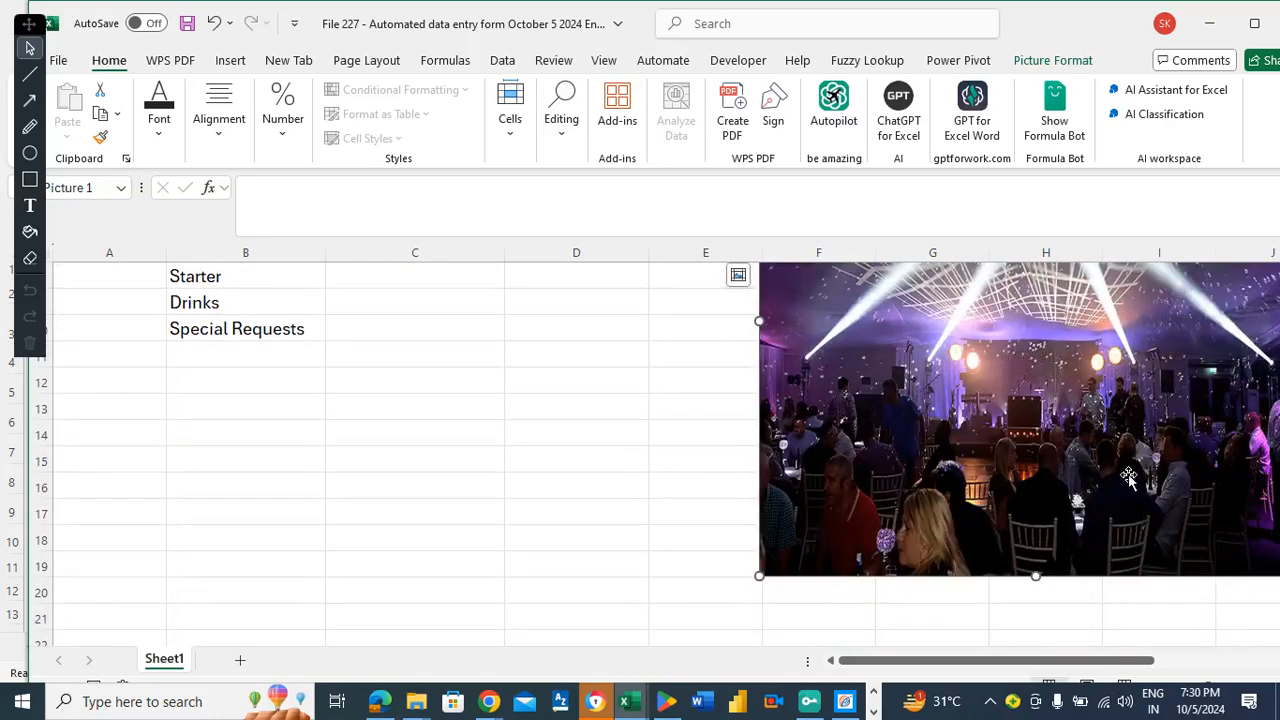
Shorten the party photo to end around row 16.
{"action": "left_click", "coordinate": [576, 442]}
{"action": "key", "text": "Up"}
{"action": "key", "text": "Up"}
{"action": "key", "text": "Up"}
{"action": "key", "text": "Up"}
{"action": "key", "text": "Up"}
{"action": "key", "text": "Up"}
{"action": "key", "text": "Up"}
{"action": "key", "text": "Up"}
{"action": "key", "text": "Up"}
{"action": "key", "text": "Up"}
{"action": "key", "text": "Up"}
{"action": "key", "text": "Up"}
{"action": "key", "text": "Up"}
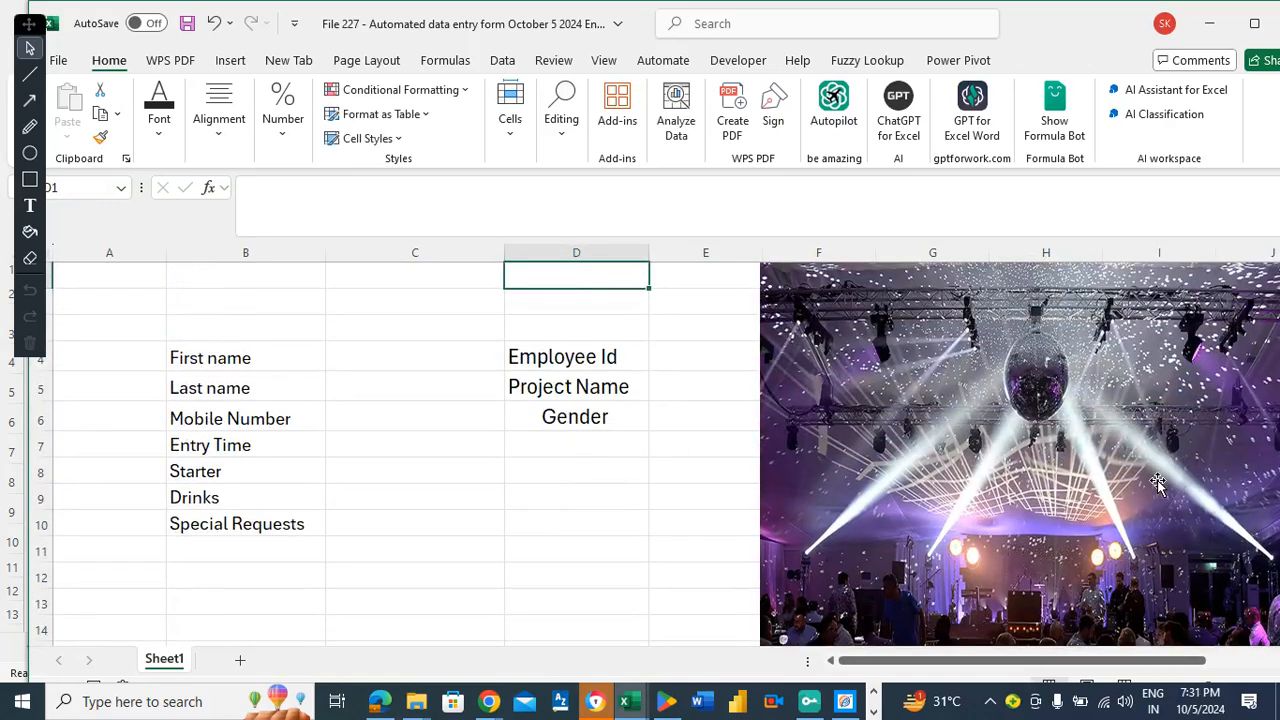
{"action": "left_click", "coordinate": [664, 463]}
{"action": "key", "text": "Down"}
{"action": "key", "text": "Down"}
{"action": "key", "text": "Down"}
{"action": "key", "text": "Down"}
{"action": "key", "text": "Down"}
{"action": "key", "text": "Down"}
{"action": "key", "text": "Down"}
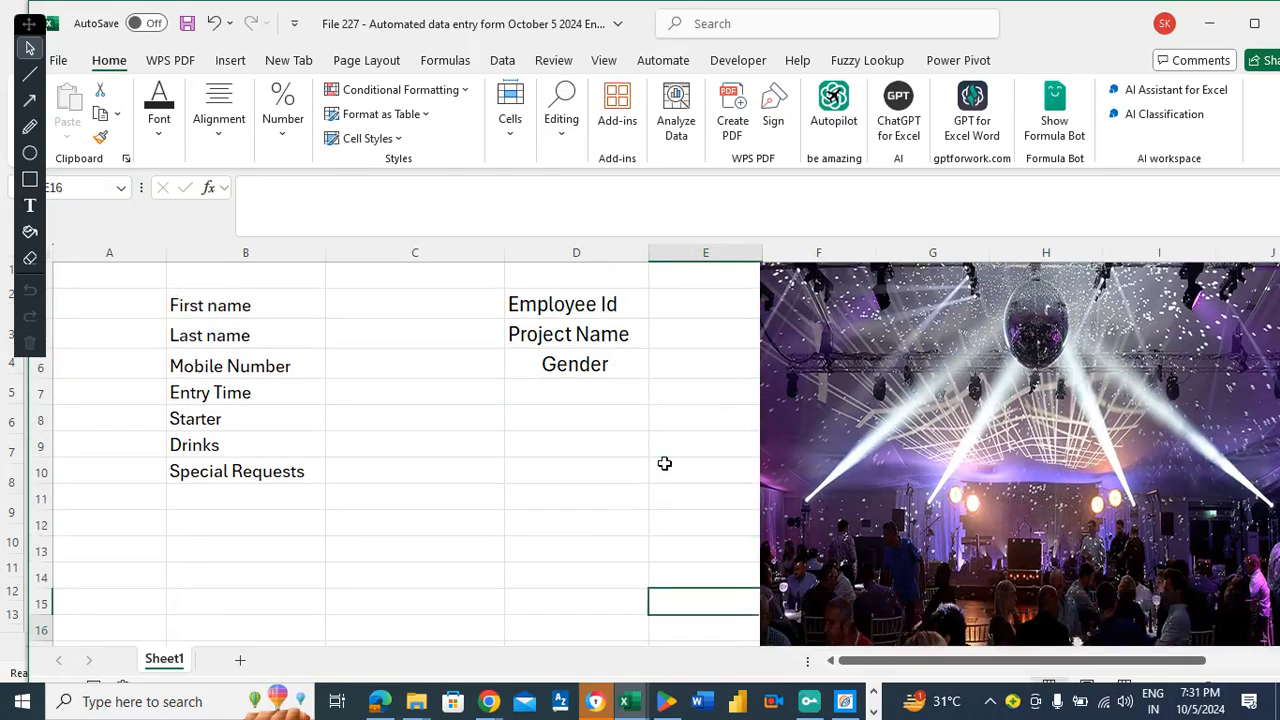
{"action": "key", "text": "Down"}
{"action": "key", "text": "Down"}
{"action": "key", "text": "Down"}
{"action": "key", "text": "Down"}
{"action": "key", "text": "Down"}
{"action": "key", "text": "Down"}
{"action": "key", "text": "Down"}
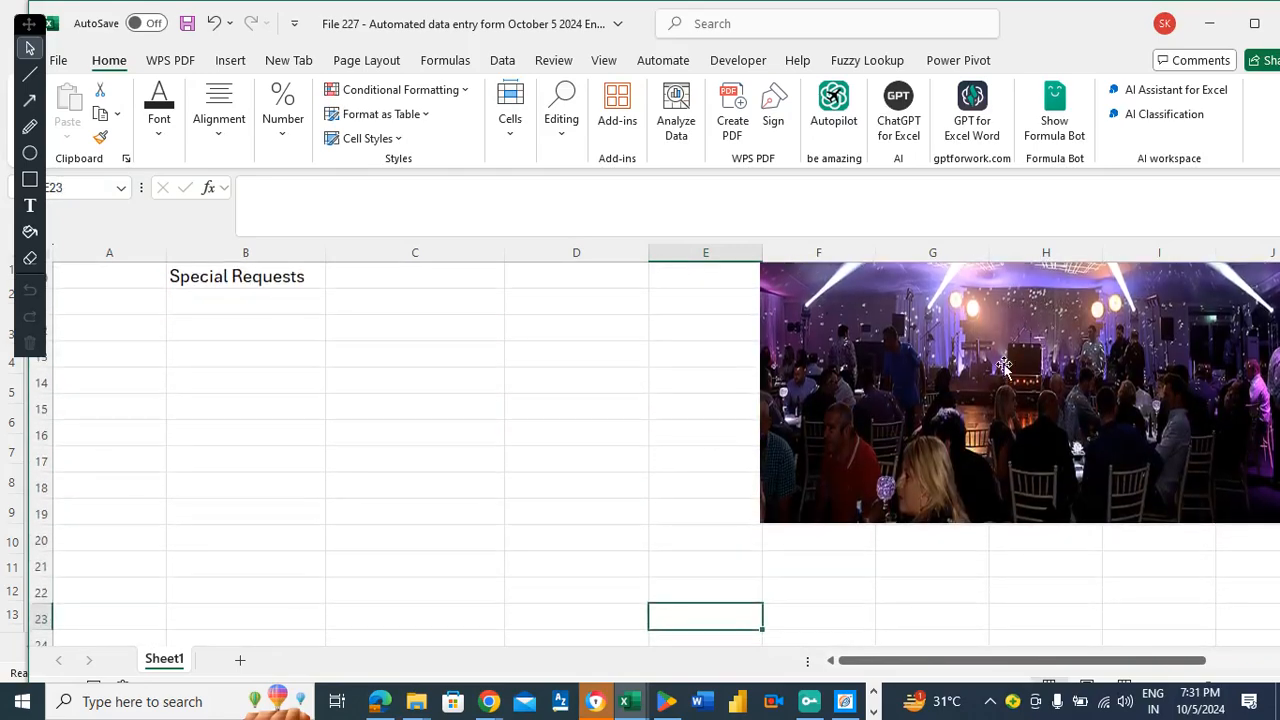
{"action": "left_click", "coordinate": [1028, 356]}
{"action": "left_click_drag", "start_coordinate": [1037, 520], "coordinate": [1036, 440]}
{"action": "left_click", "coordinate": [700, 318]}
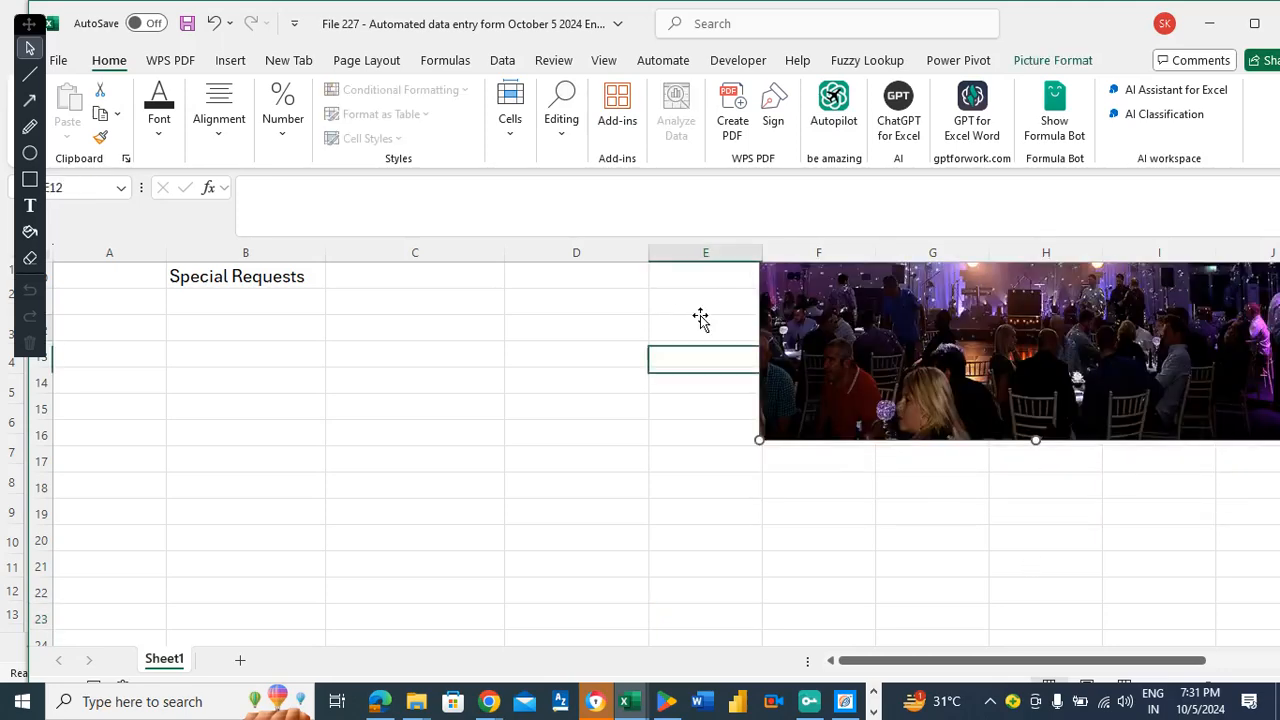
Shorten the party photo further so it ends at row 14.
{"action": "key", "text": "Up"}
{"action": "key", "text": "Up"}
{"action": "key", "text": "Up"}
{"action": "key", "text": "Up"}
{"action": "key", "text": "Up"}
{"action": "key", "text": "Up"}
{"action": "key", "text": "Up"}
{"action": "key", "text": "Up"}
{"action": "key", "text": "Up"}
{"action": "key", "text": "Up"}
{"action": "key", "text": "Up"}
{"action": "key", "text": "Up"}
{"action": "key", "text": "Down"}
{"action": "key", "text": "Down"}
{"action": "key", "text": "Down"}
{"action": "key", "text": "Down"}
{"action": "key", "text": "Down"}
{"action": "key", "text": "Down"}
{"action": "key", "text": "Down"}
{"action": "key", "text": "Down"}
{"action": "key", "text": "Down"}
{"action": "key", "text": "Down"}
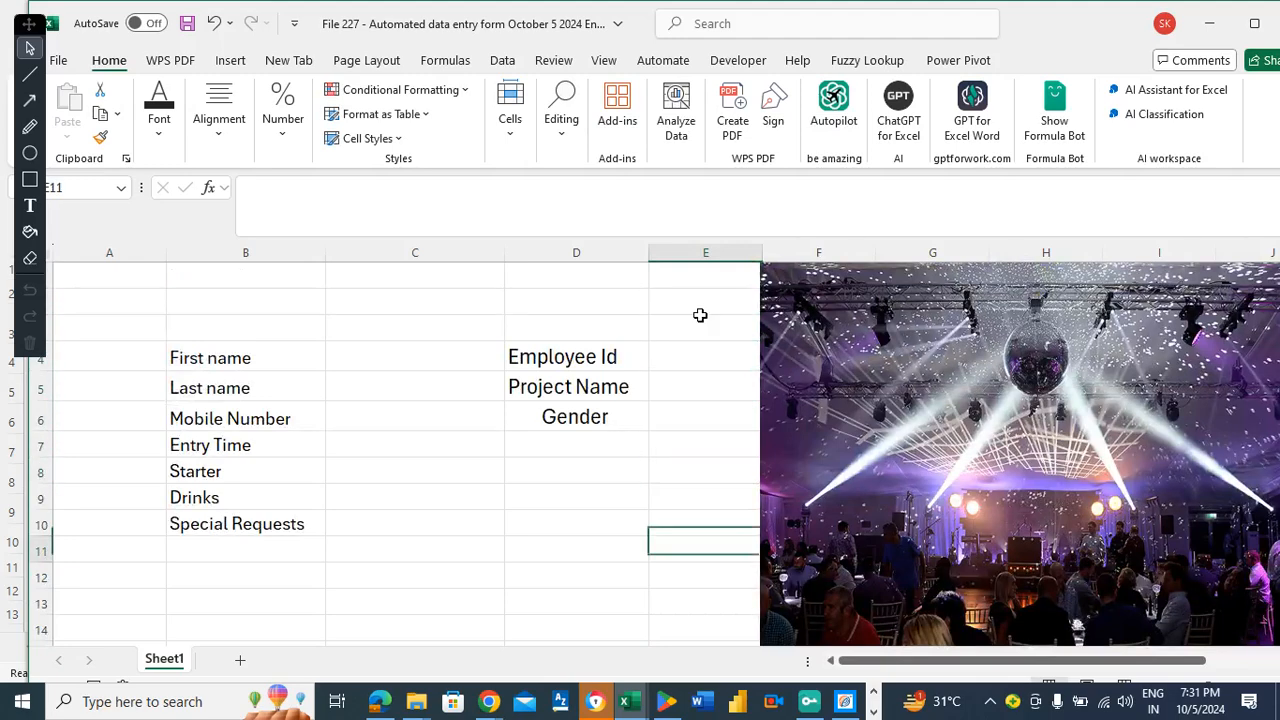
{"action": "key", "text": "Down"}
{"action": "key", "text": "Down"}
{"action": "key", "text": "Down"}
{"action": "key", "text": "Down"}
{"action": "key", "text": "Down"}
{"action": "key", "text": "Down"}
{"action": "key", "text": "Down"}
{"action": "key", "text": "Down"}
{"action": "key", "text": "Down"}
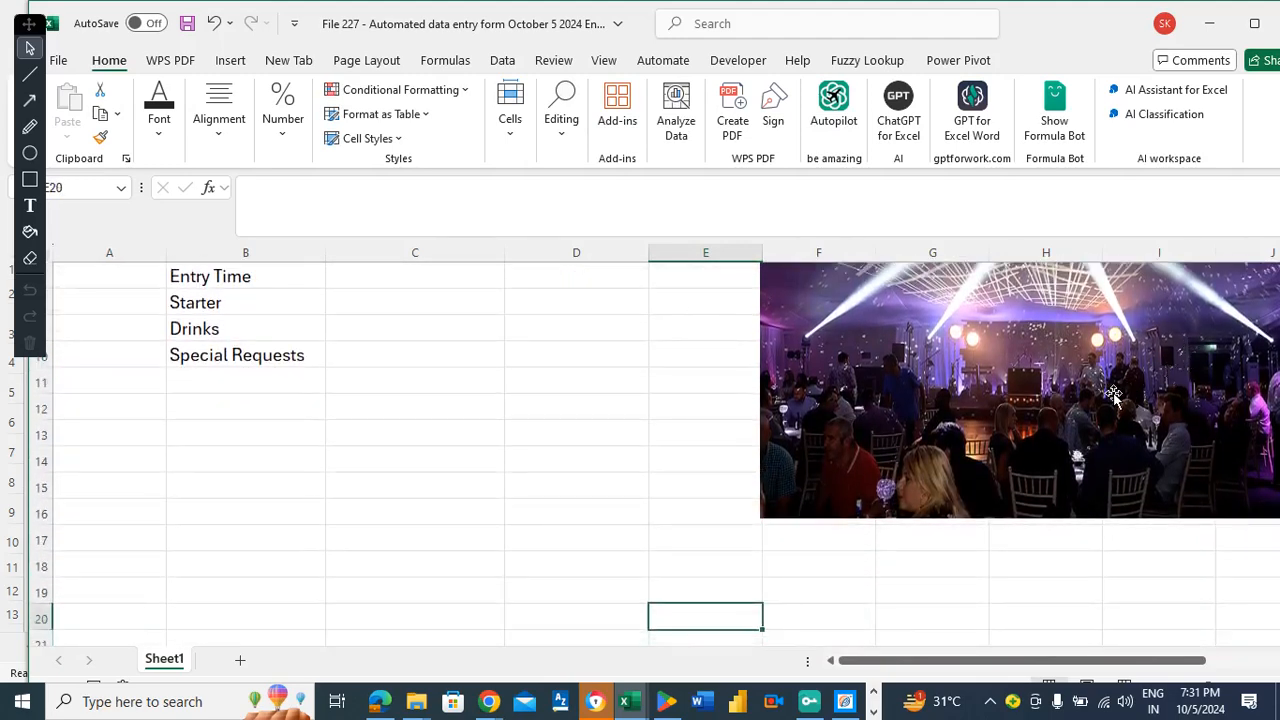
{"action": "left_click", "coordinate": [1113, 395]}
{"action": "left_click_drag", "start_coordinate": [1035, 519], "coordinate": [1036, 437]}
Fine-tune the photo so its bottom sits at row 14 and its left edge is slightly narrower.
{"action": "key", "text": "Escape"}
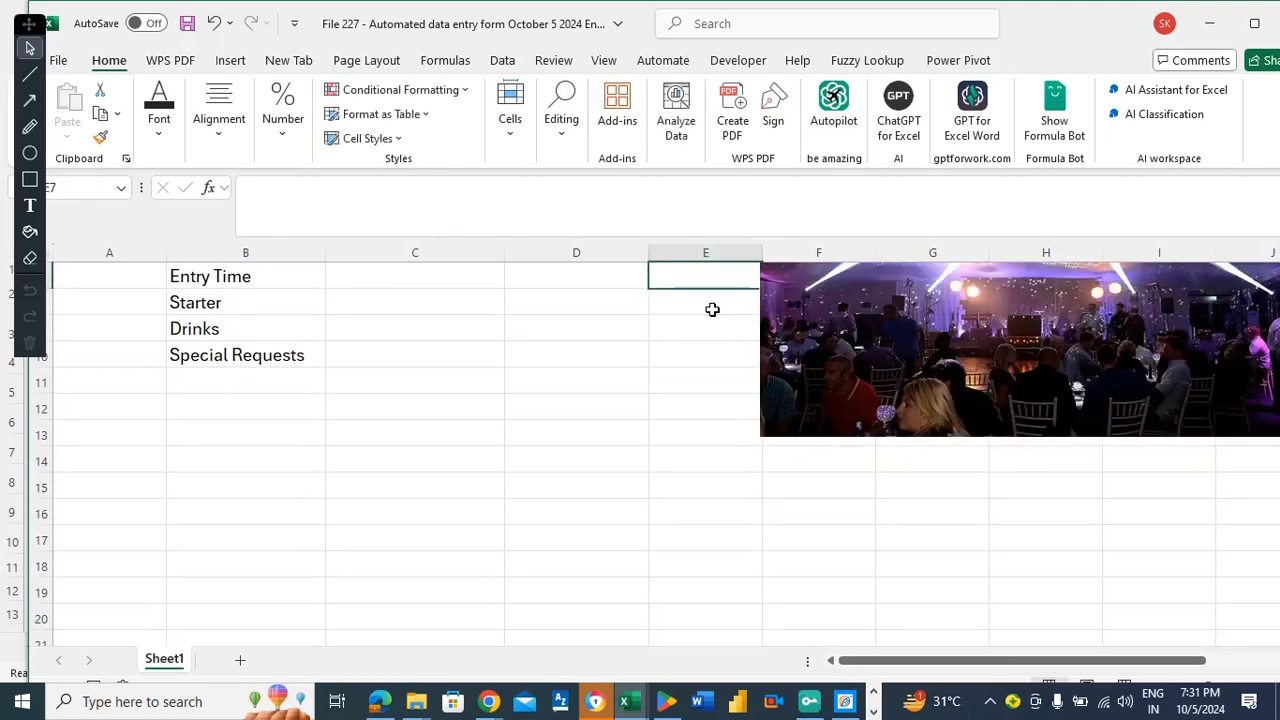
{"action": "left_click", "coordinate": [1078, 538]}
{"action": "left_click_drag", "start_coordinate": [1037, 603], "coordinate": [1037, 627]}
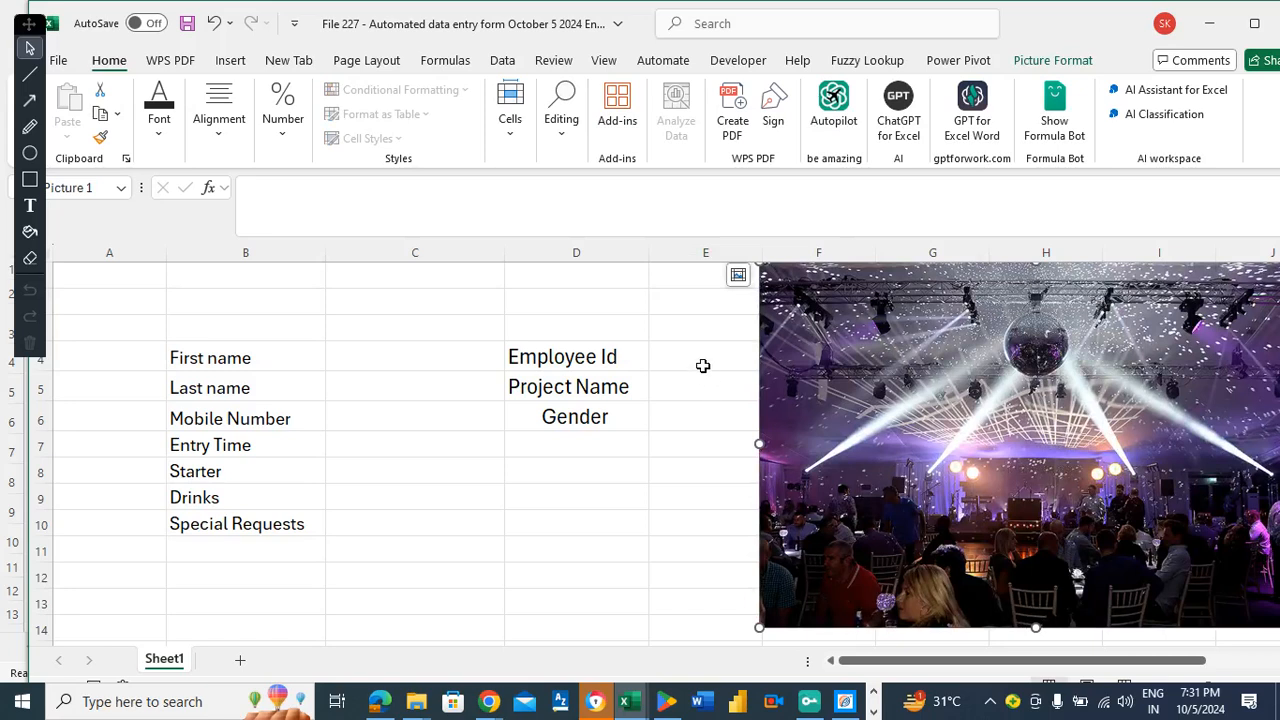
{"action": "left_click", "coordinate": [714, 322]}
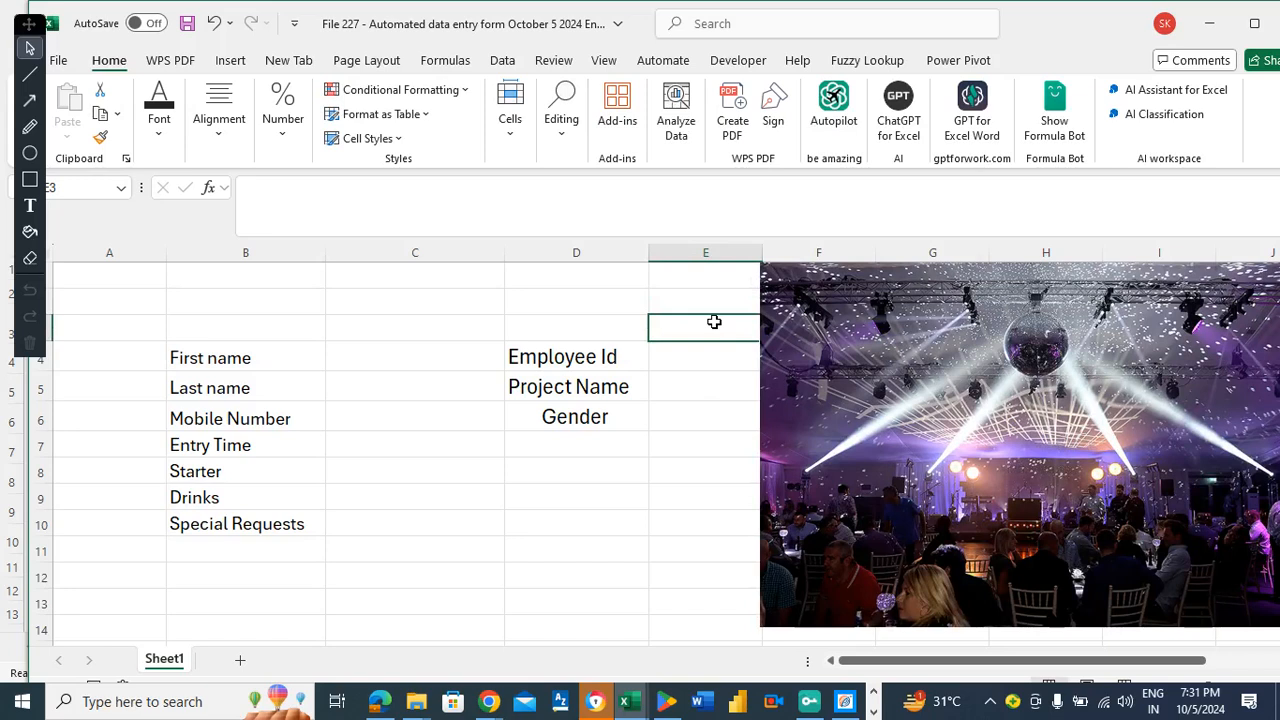
{"action": "left_click", "coordinate": [790, 358]}
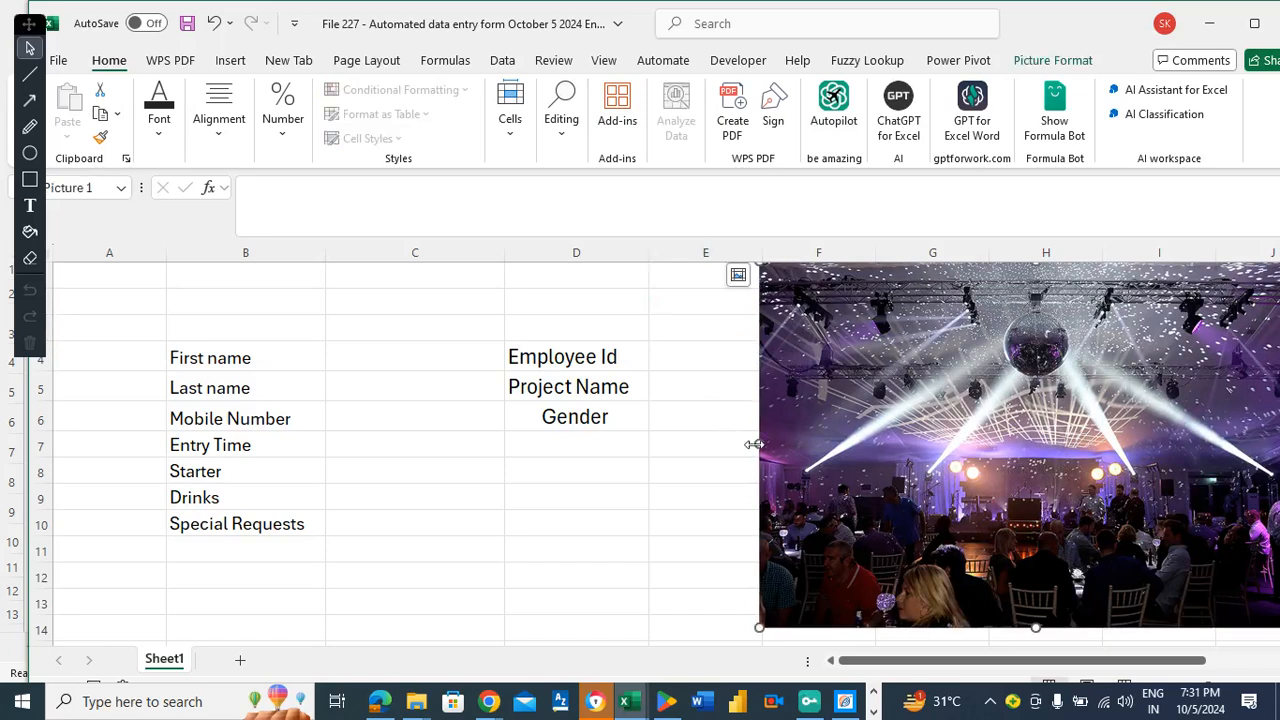
{"action": "mouse_move", "coordinate": [757, 443]}
{"action": "left_mouse_down"}
{"action": "mouse_move", "coordinate": [781, 445]}
{"action": "mouse_move", "coordinate": [762, 446]}
{"action": "left_mouse_up"}
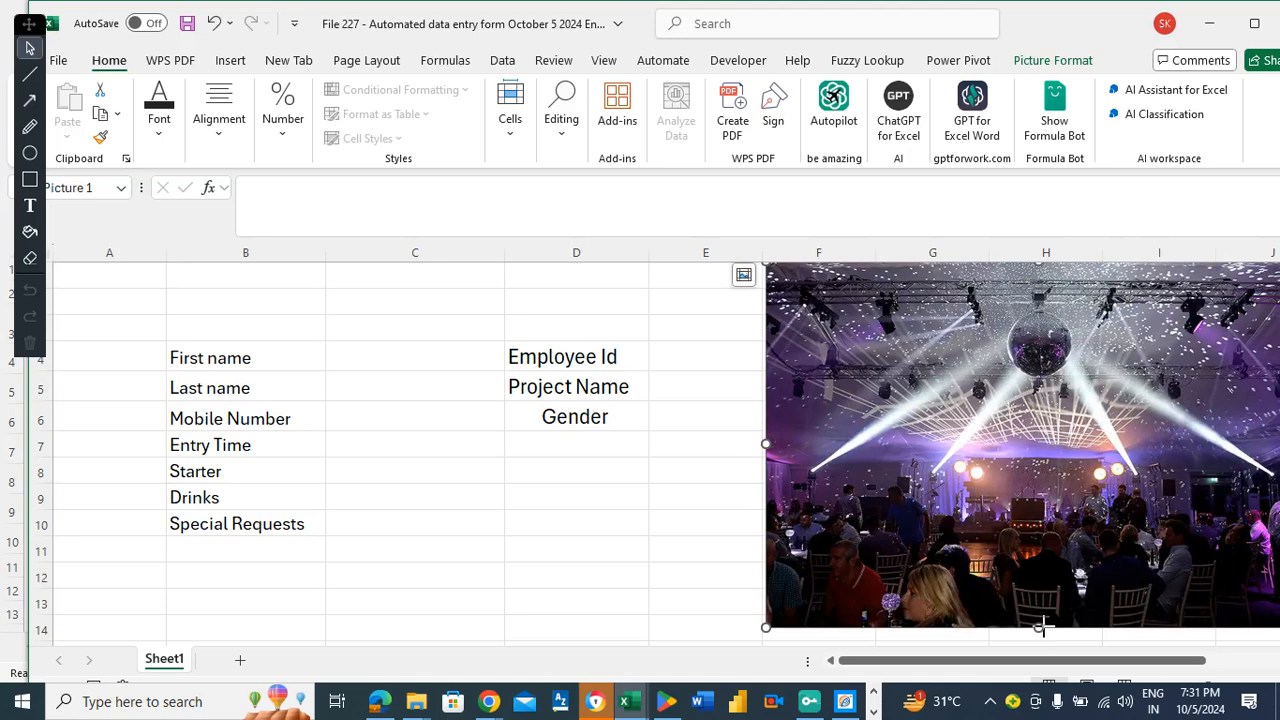
{"action": "left_click_drag", "start_coordinate": [1041, 627], "coordinate": [1036, 633]}
{"action": "left_click", "coordinate": [697, 366]}
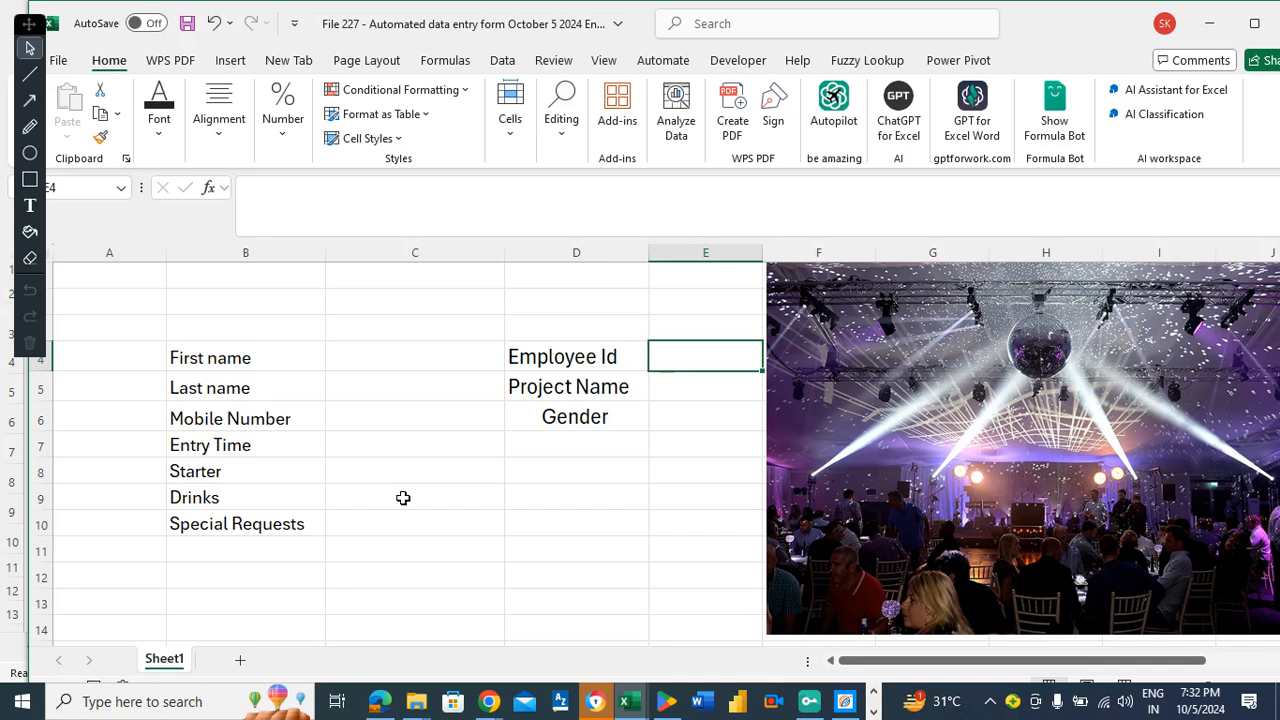
{"action": "left_click_drag", "start_coordinate": [537, 357], "coordinate": [543, 406]}
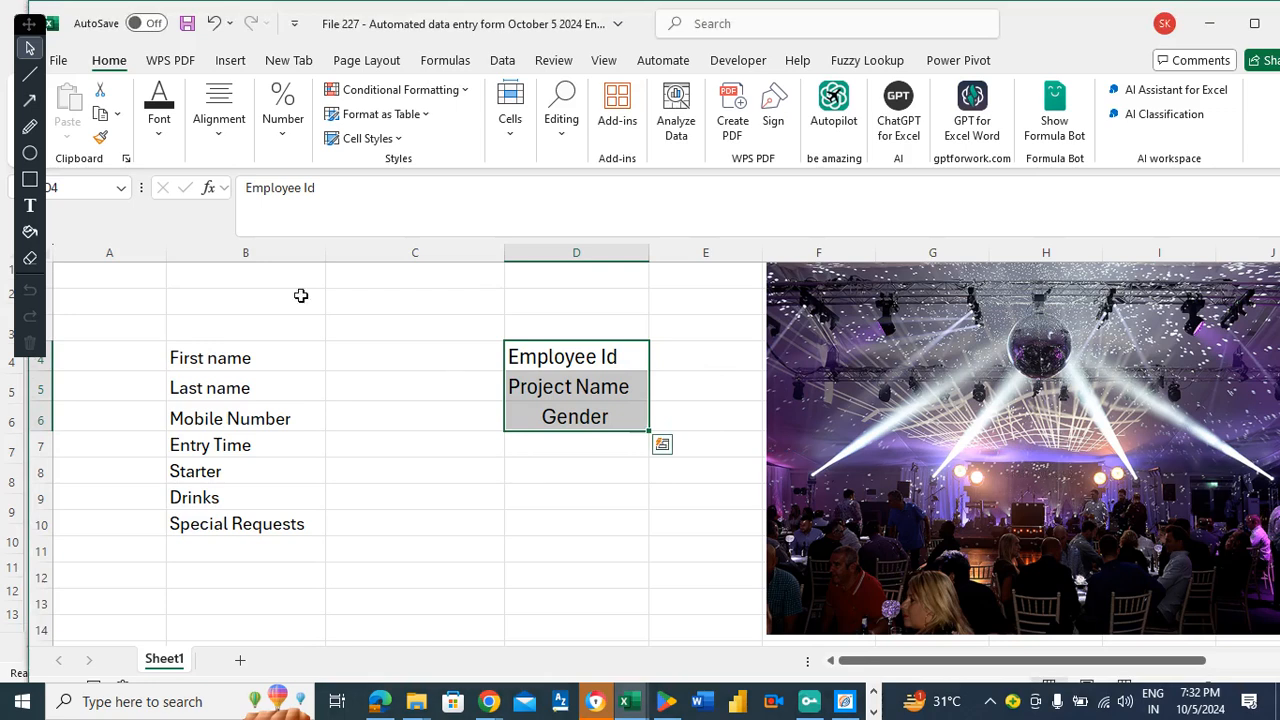
Copy the First name label's formatting onto Employee Id, Project Name and Gender in D4:D6.
{"action": "left_click", "coordinate": [206, 375]}
{"action": "left_click", "coordinate": [209, 352]}
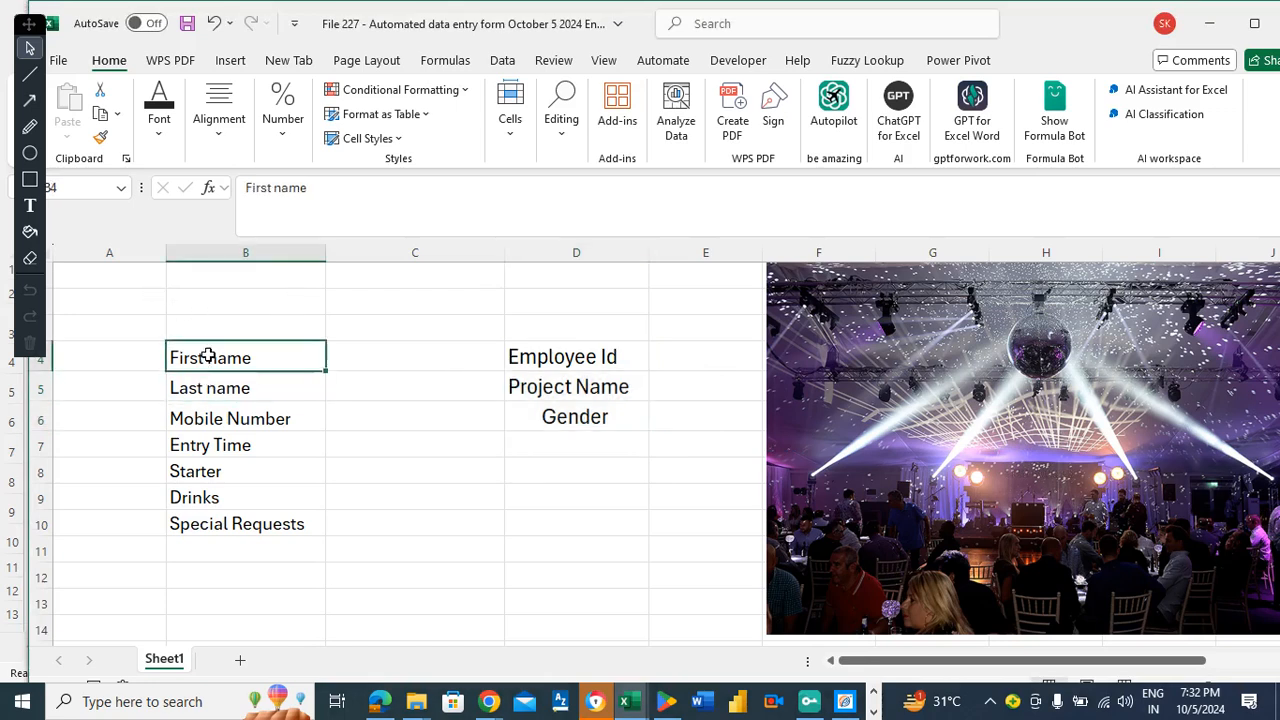
{"action": "left_click", "coordinate": [100, 137]}
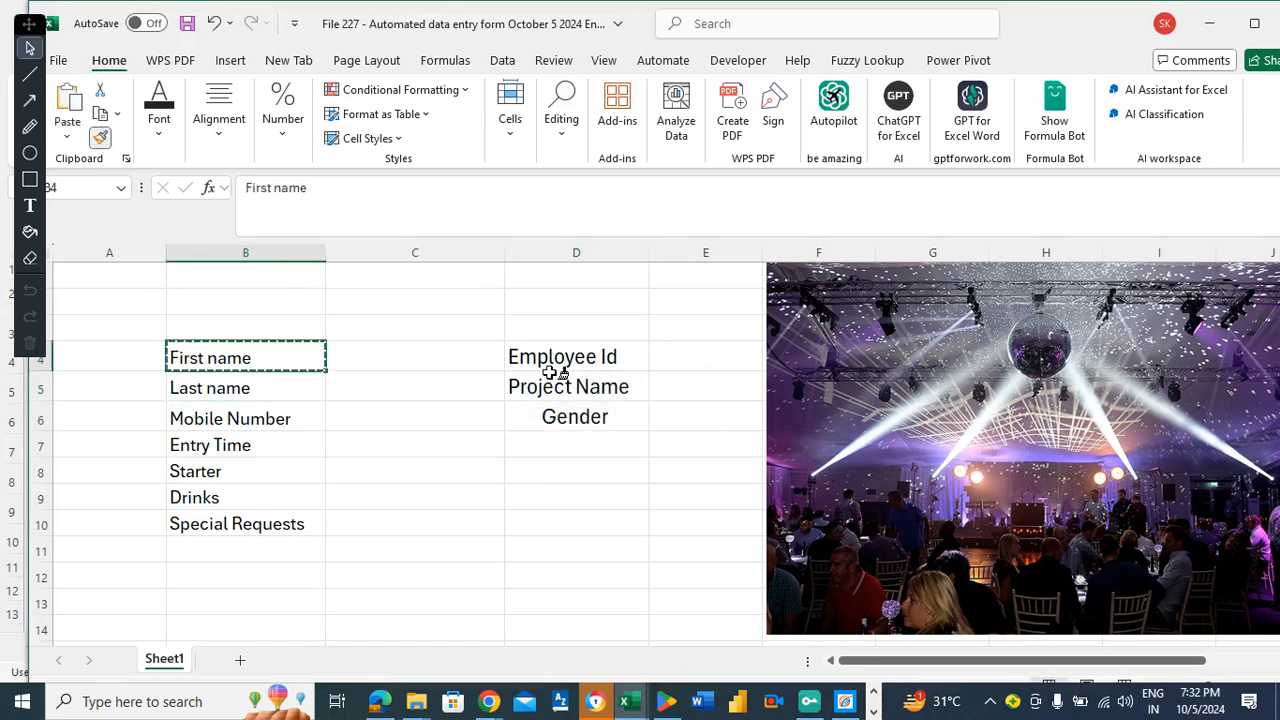
{"action": "left_click", "coordinate": [556, 366]}
{"action": "left_click_drag", "start_coordinate": [556, 380], "coordinate": [549, 406]}
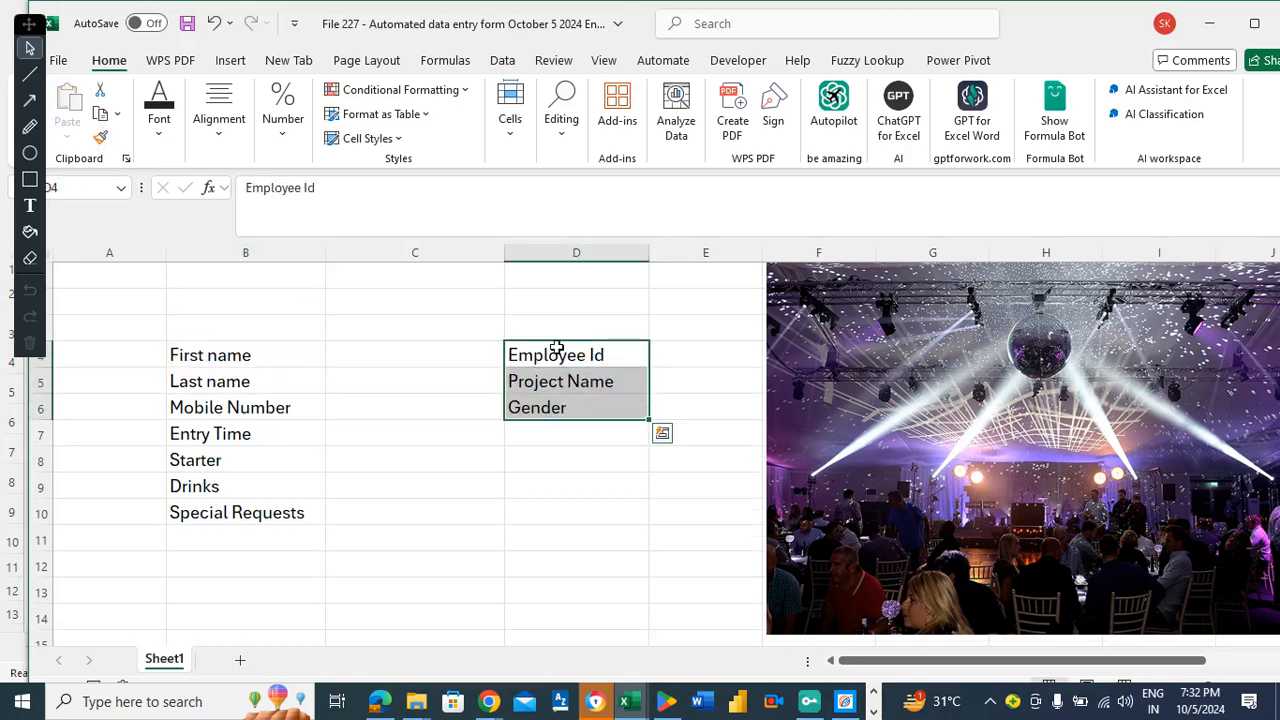
{"action": "left_click", "coordinate": [556, 347]}
Select B2:E3 for the title banner.
{"action": "left_click", "coordinate": [344, 294]}
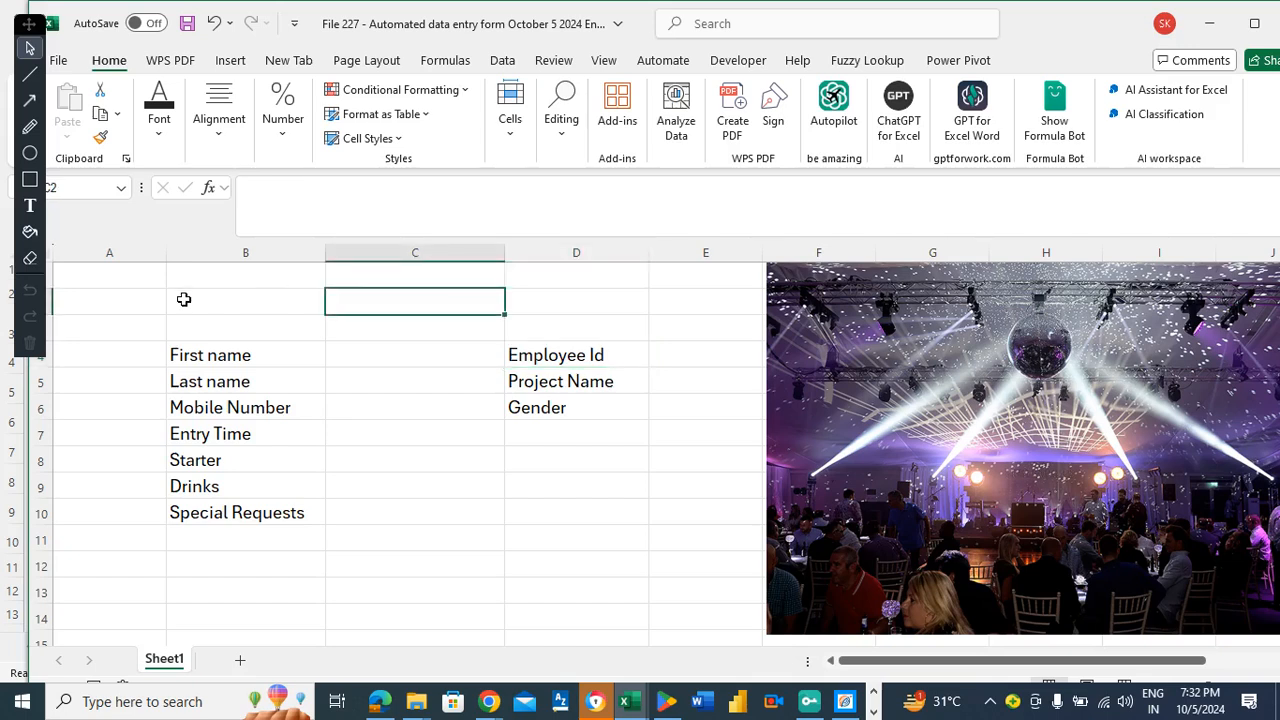
{"action": "left_click", "coordinate": [183, 298]}
{"action": "left_click_drag", "start_coordinate": [180, 294], "coordinate": [657, 312]}
Merge and centre B2:E3 and fill it dark navy blue.
{"action": "left_click", "coordinate": [233, 130]}
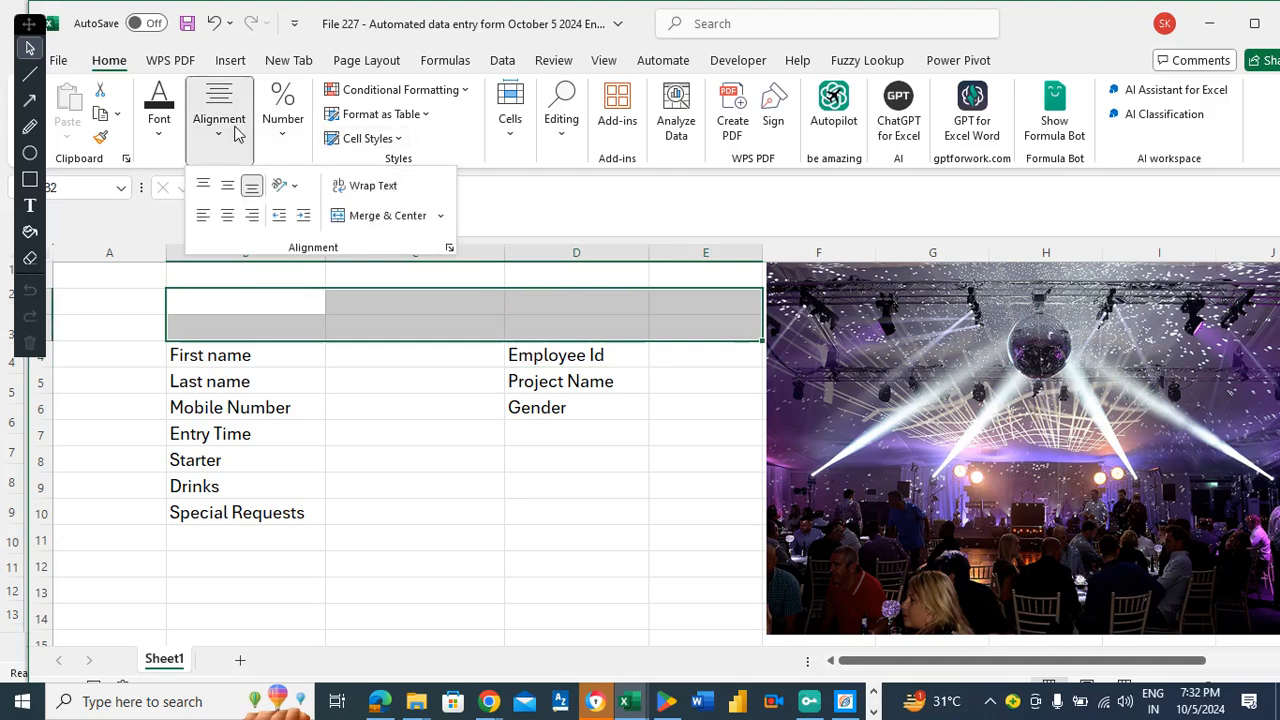
{"action": "left_click", "coordinate": [377, 218]}
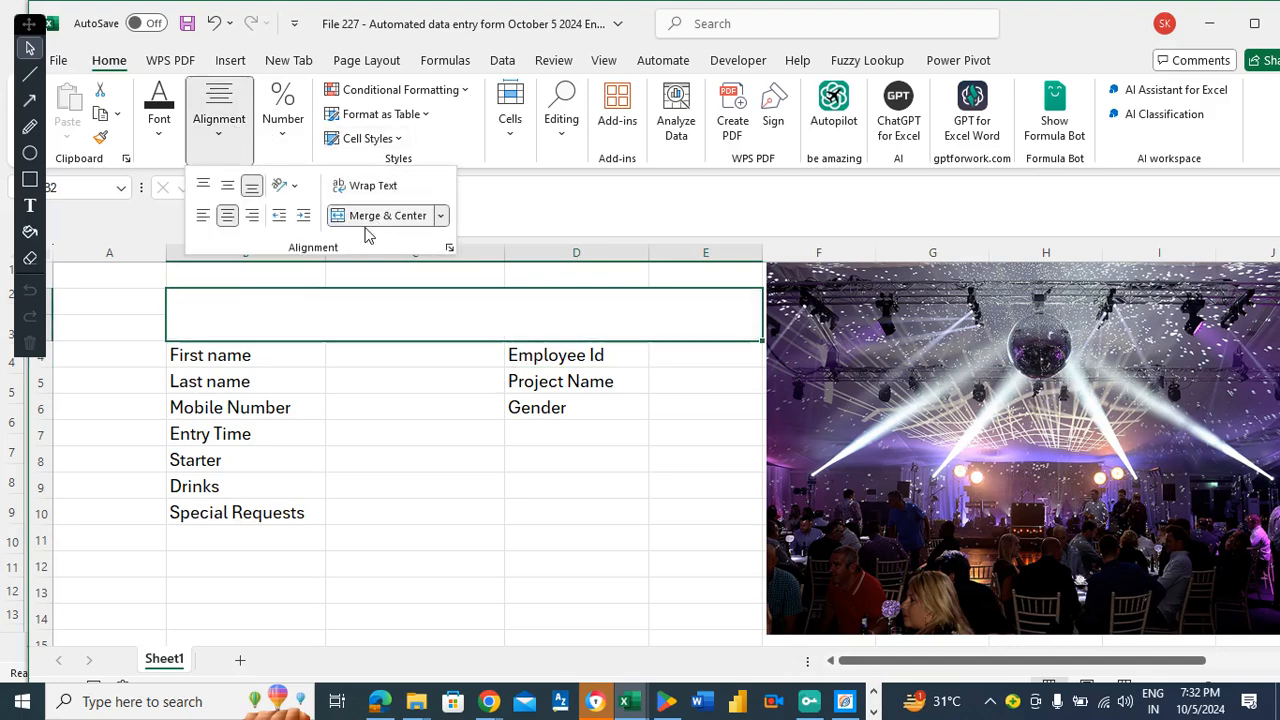
{"action": "left_click", "coordinate": [267, 324]}
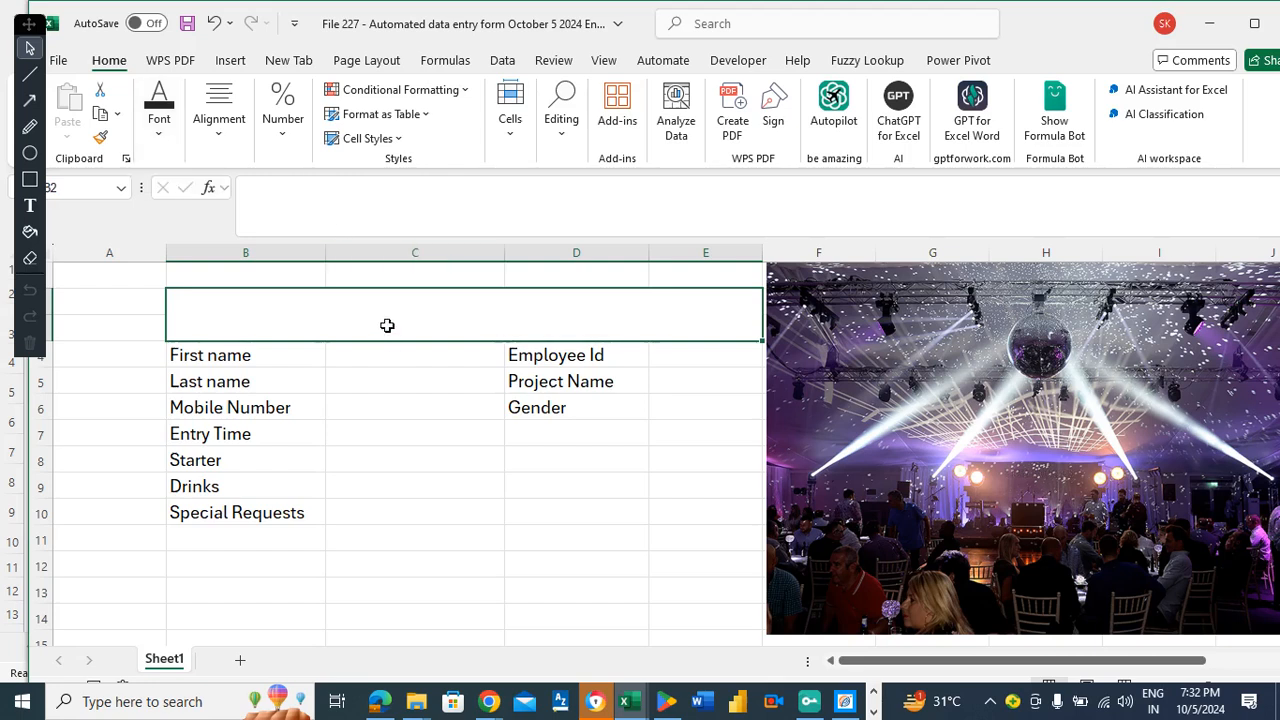
{"action": "left_click", "coordinate": [165, 140]}
{"action": "left_click", "coordinate": [283, 215]}
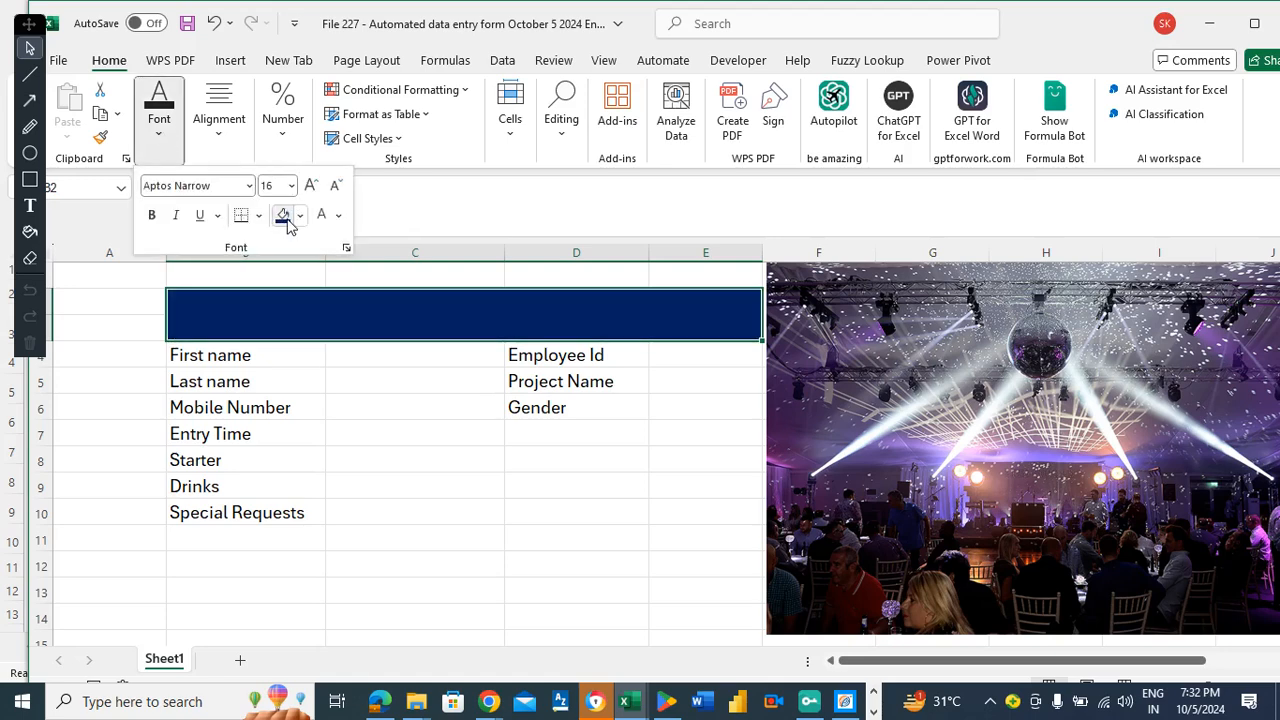
{"action": "left_click", "coordinate": [358, 314]}
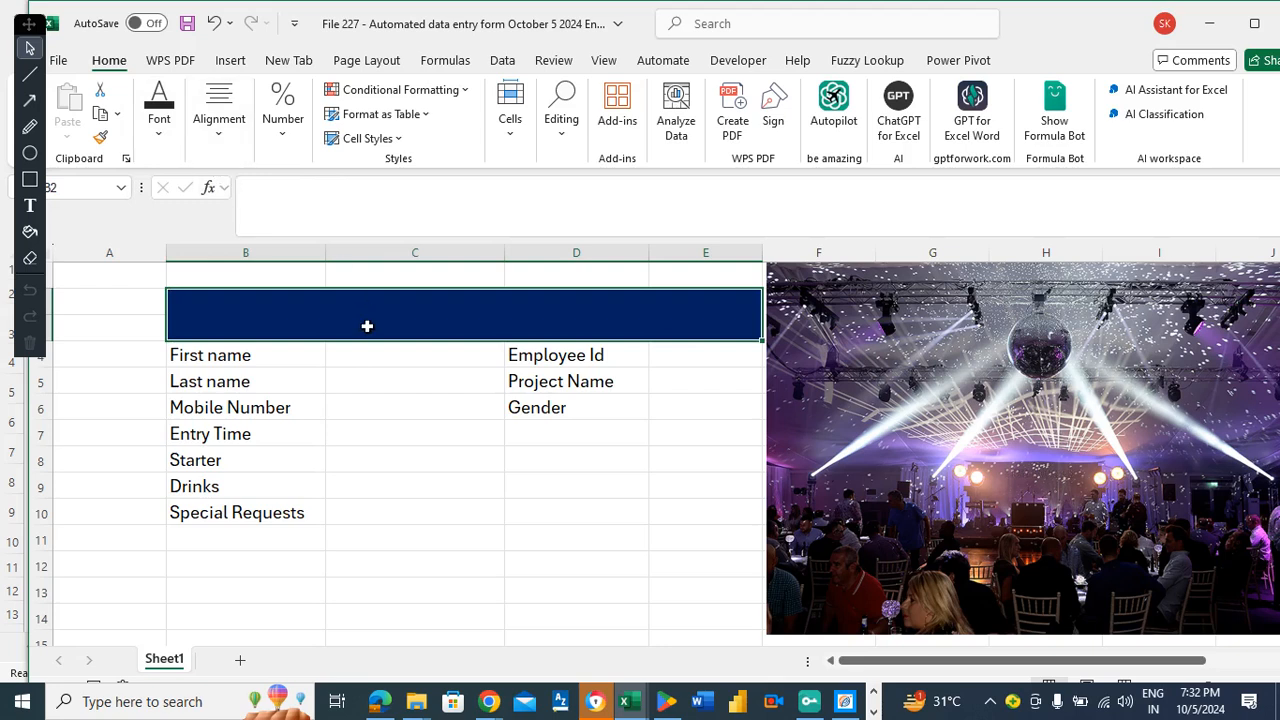
Type the title COMPANY PARTY into the merged banner, fixing the typo.
{"action": "type", "text": "C"}
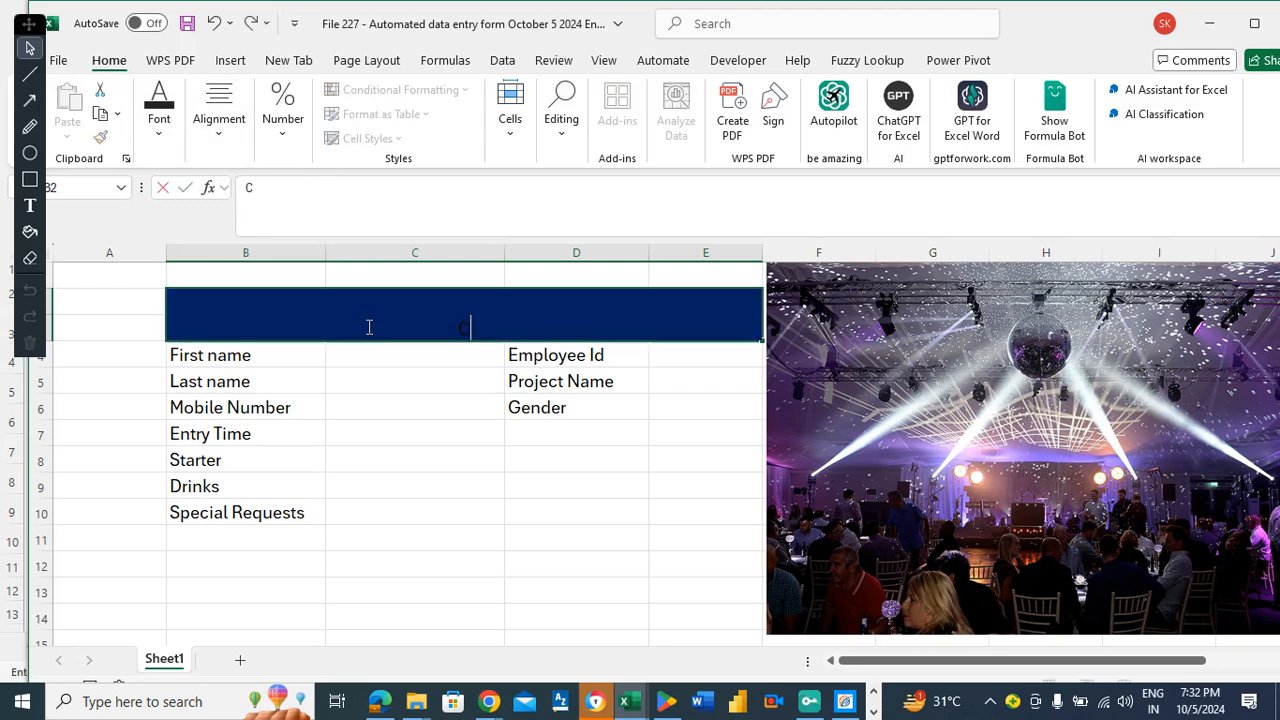
{"action": "type", "text": "OMP"}
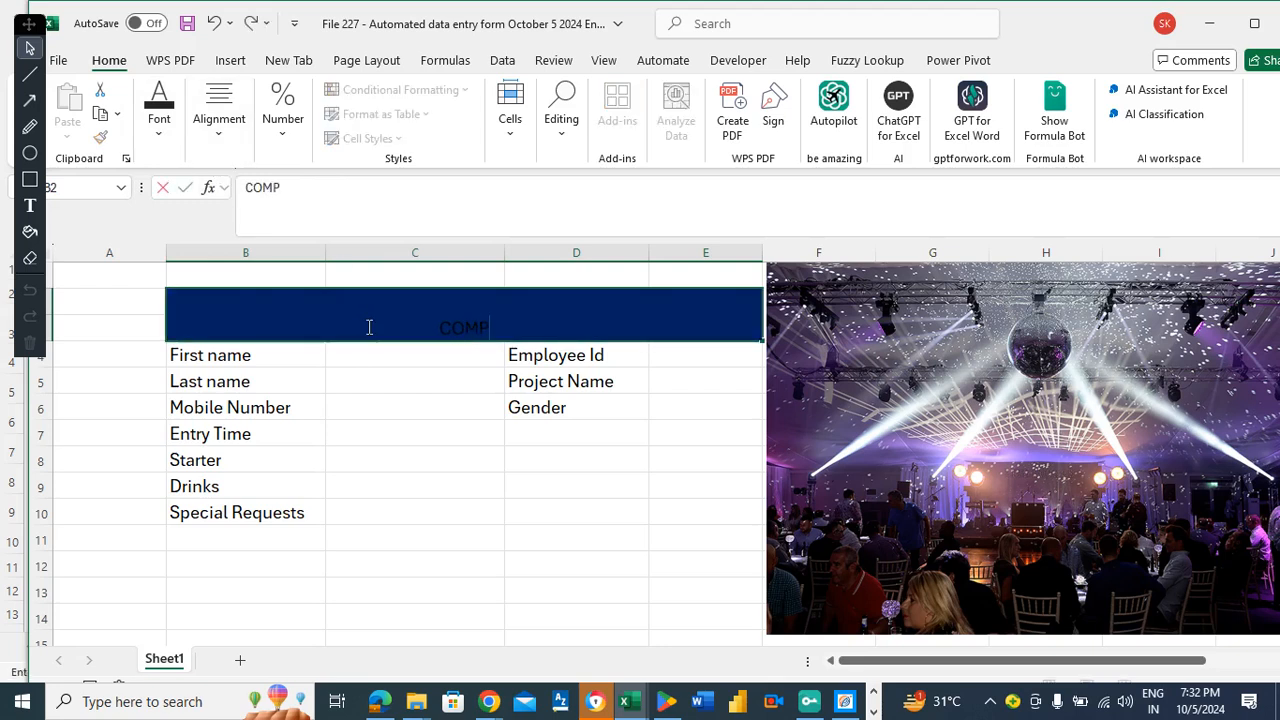
{"action": "type", "text": "ANY [ARTY"}
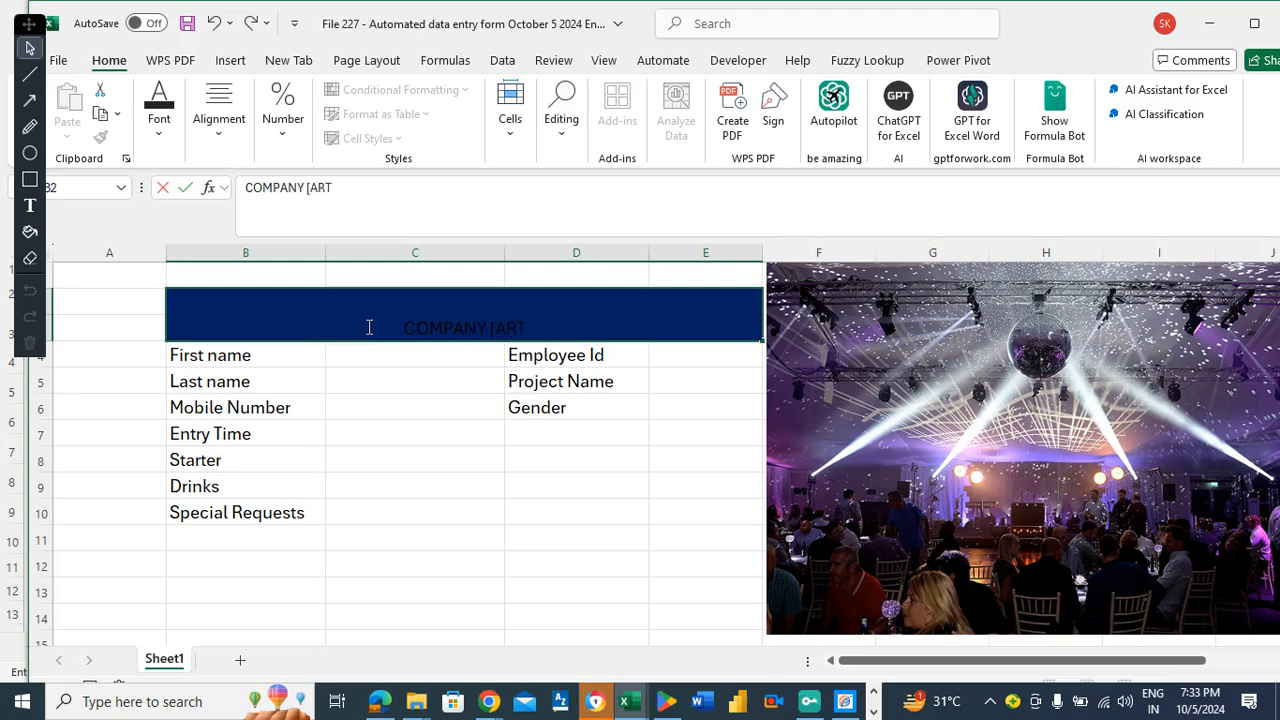
{"action": "key", "text": "BackSpace"}
{"action": "key", "text": "BackSpace"}
{"action": "key", "text": "BackSpace"}
{"action": "key", "text": "BackSpace"}
{"action": "key", "text": "BackSpace"}
{"action": "key", "text": "BackSpace"}
{"action": "type", "text": "PARTY"}
{"action": "key", "text": "shift+Home"}
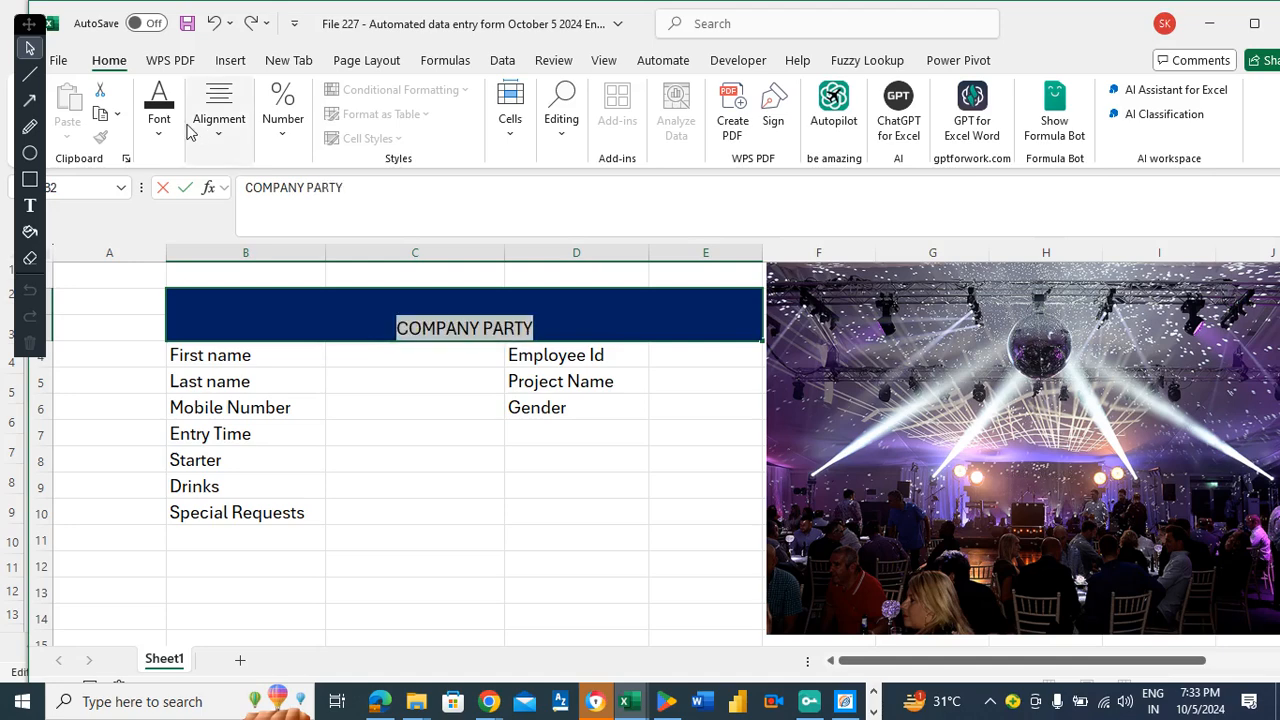
Make the COMPANY PARTY title white at font size 48.
{"action": "left_click", "coordinate": [173, 131]}
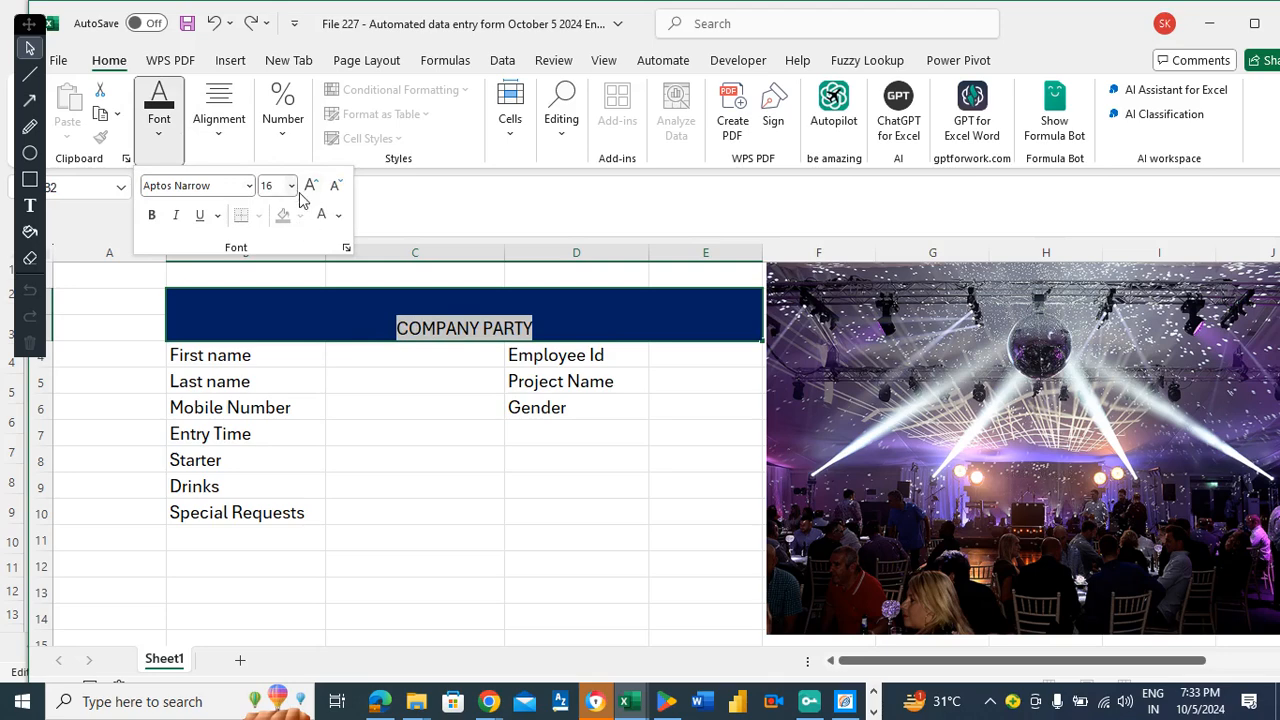
{"action": "left_click", "coordinate": [322, 216]}
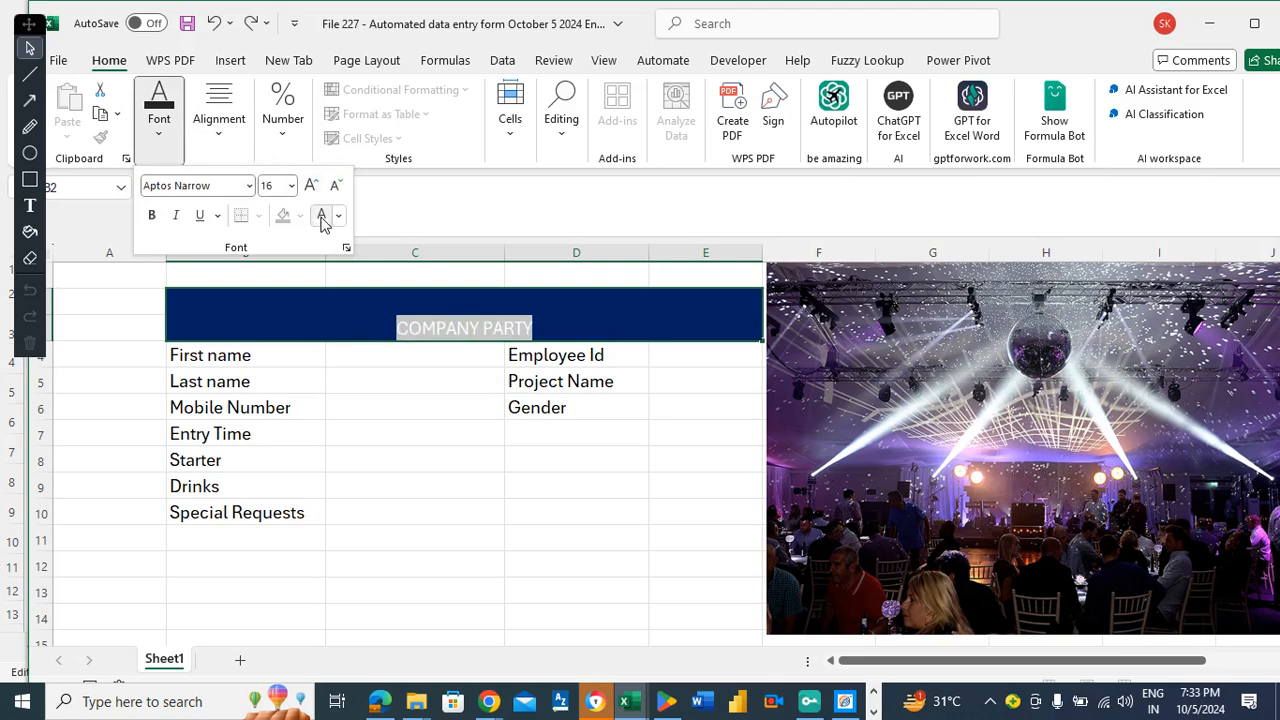
{"action": "left_click", "coordinate": [290, 186]}
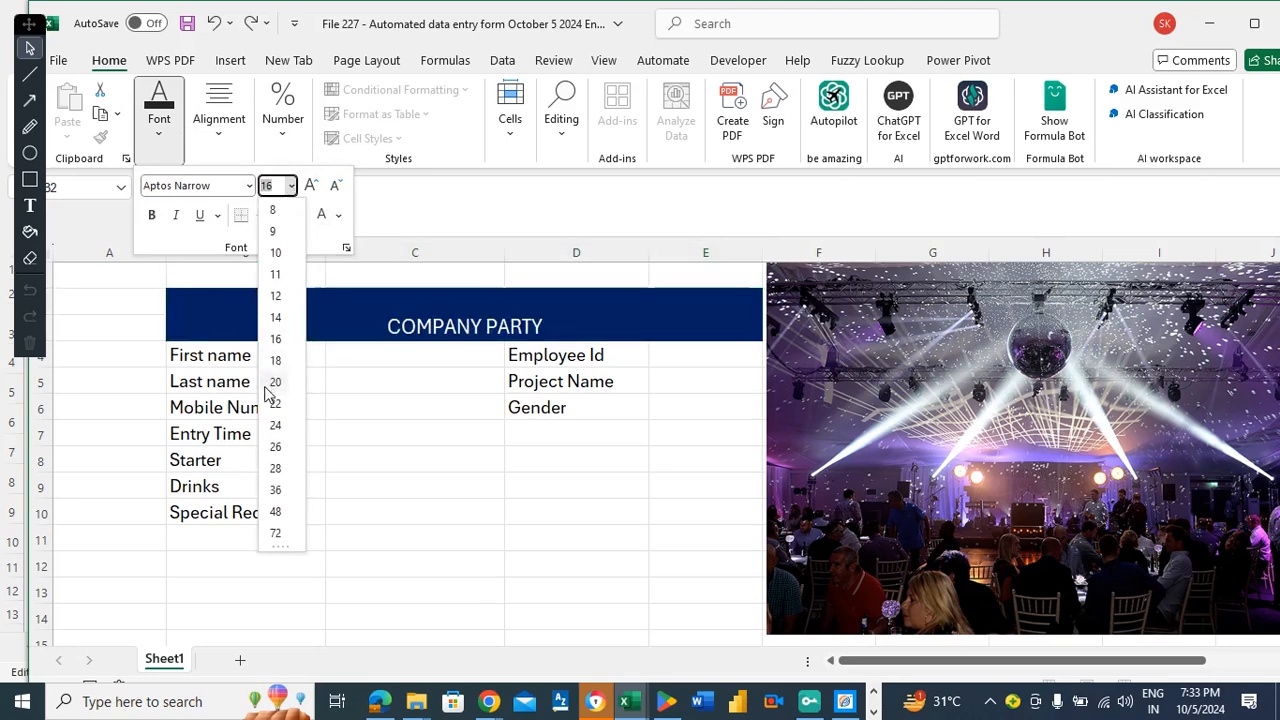
{"action": "left_click", "coordinate": [277, 513]}
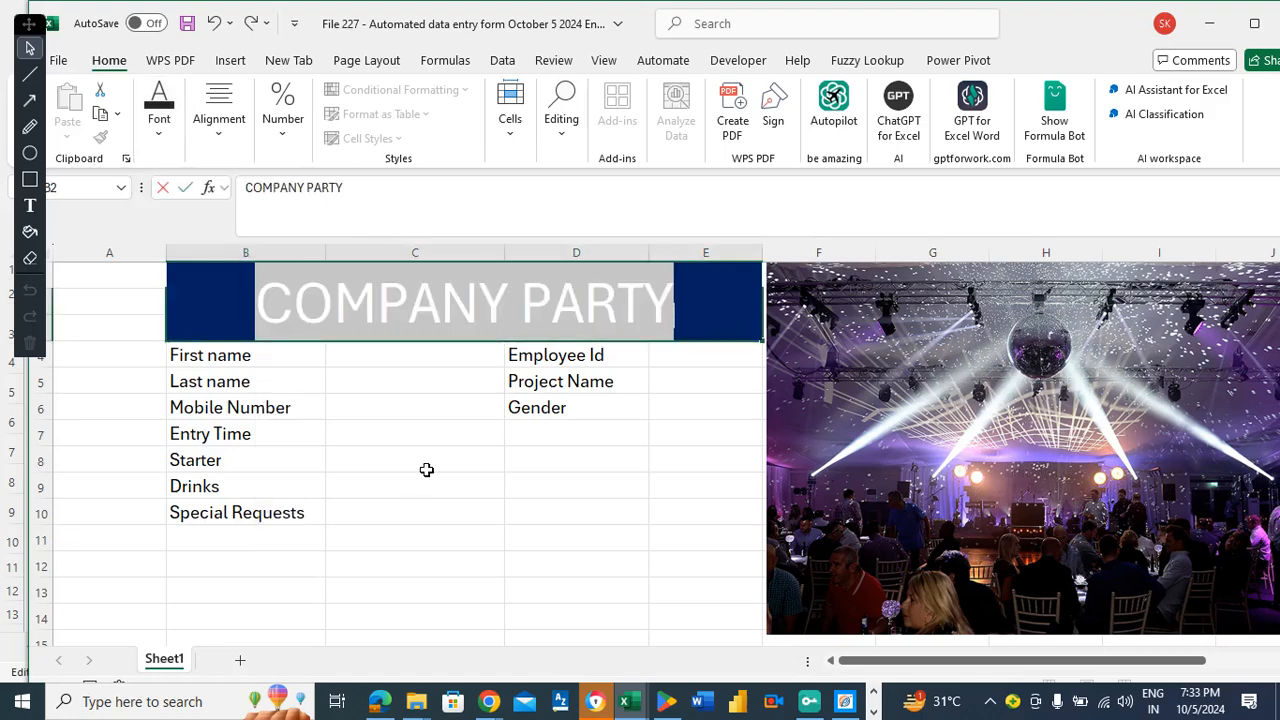
{"action": "left_click", "coordinate": [520, 453]}
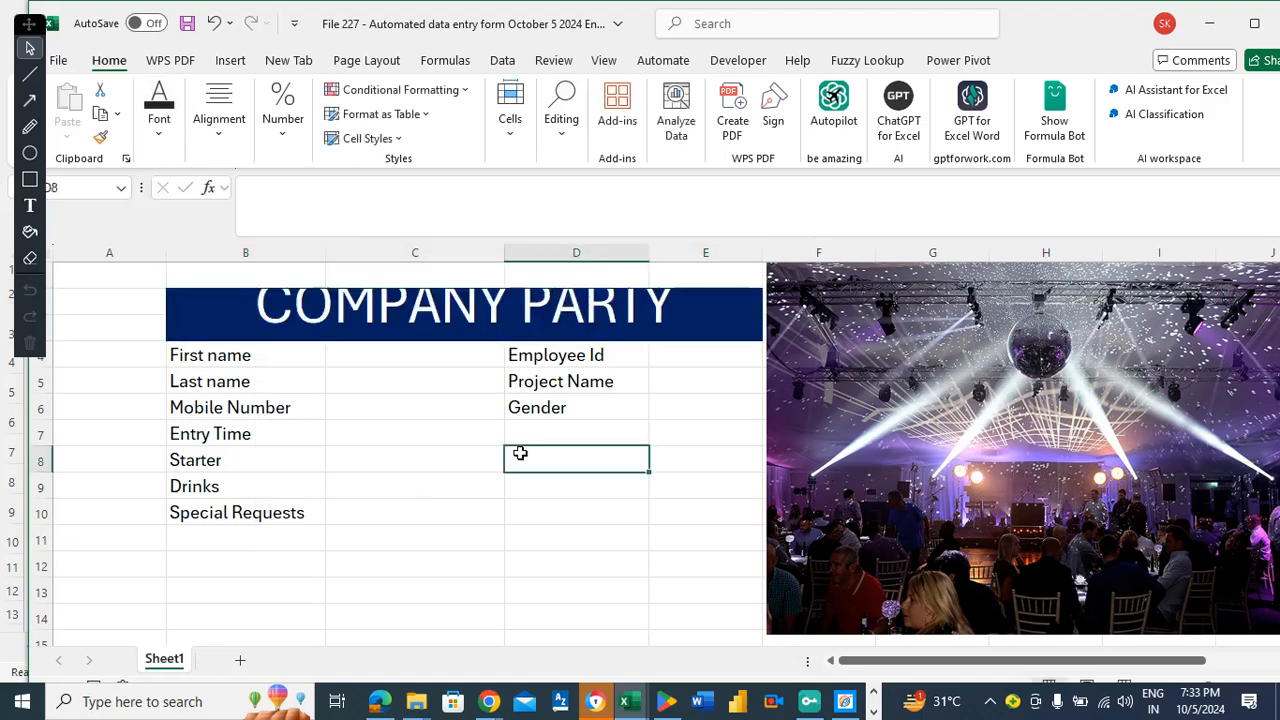
Shorten row 1 and make the title row taller to fit the text.
{"action": "left_click", "coordinate": [483, 312]}
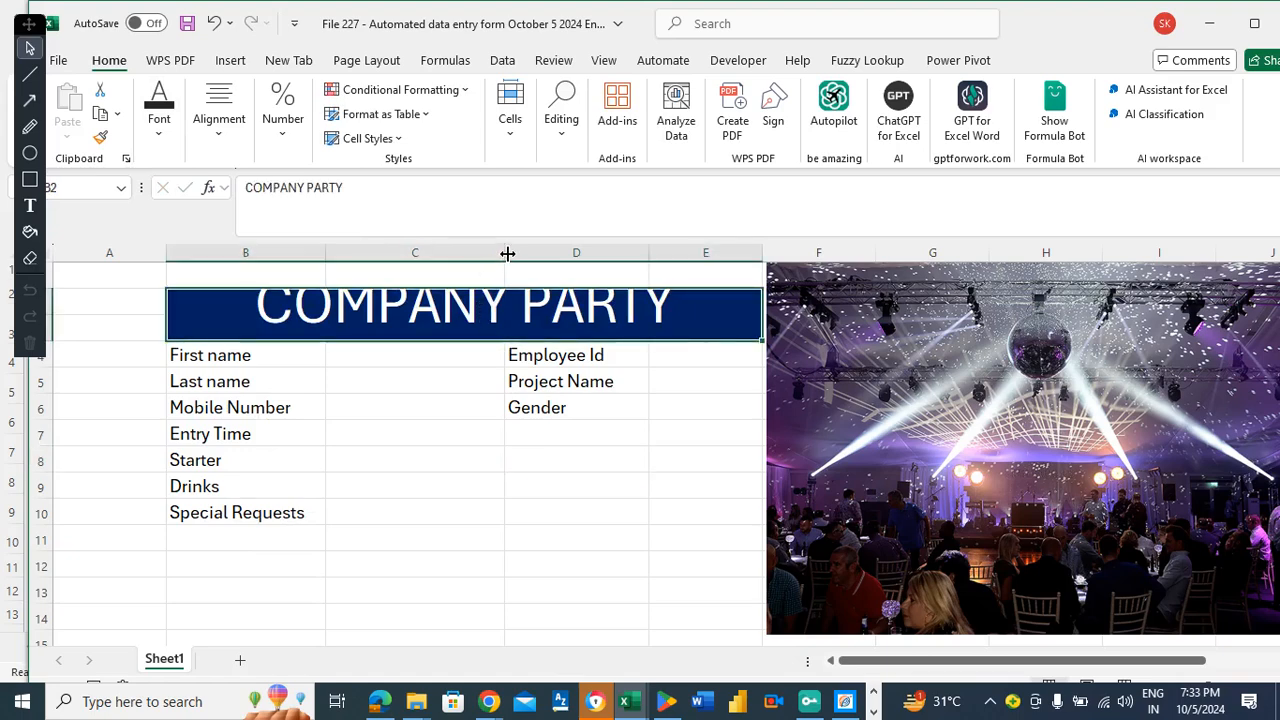
{"action": "left_click_drag", "start_coordinate": [52, 289], "coordinate": [51, 279]}
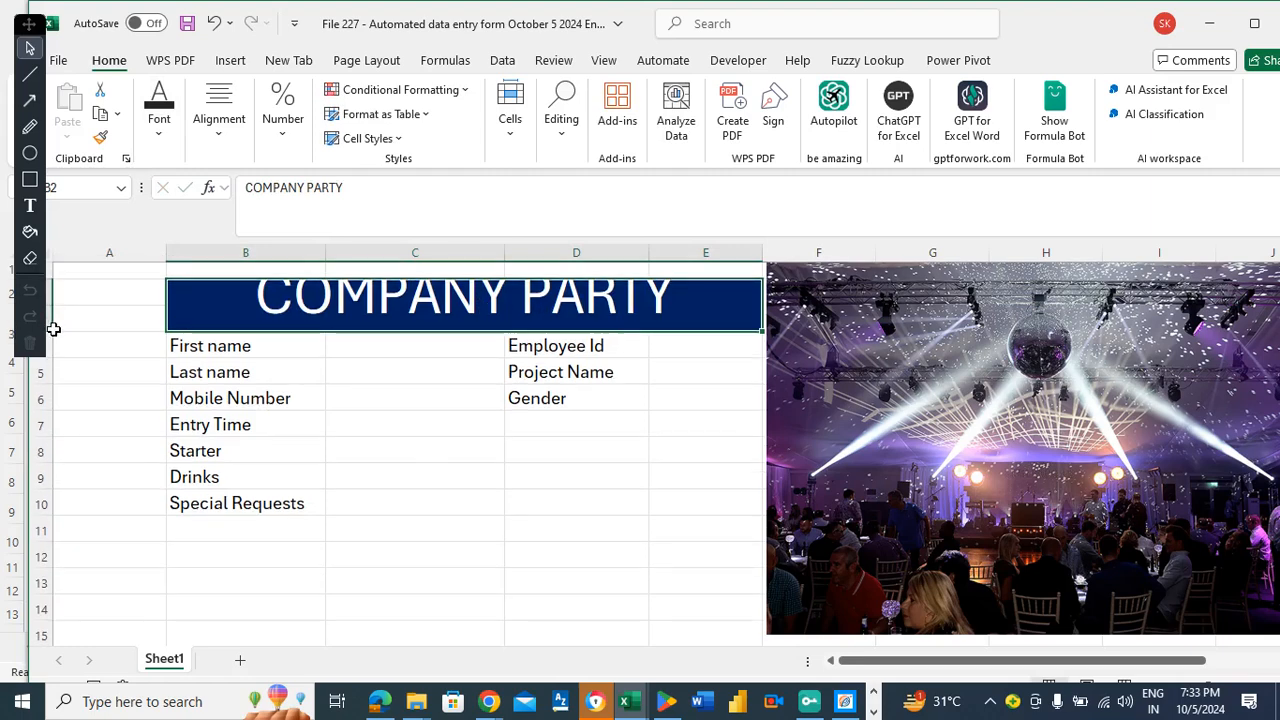
{"action": "left_click_drag", "start_coordinate": [52, 329], "coordinate": [52, 349]}
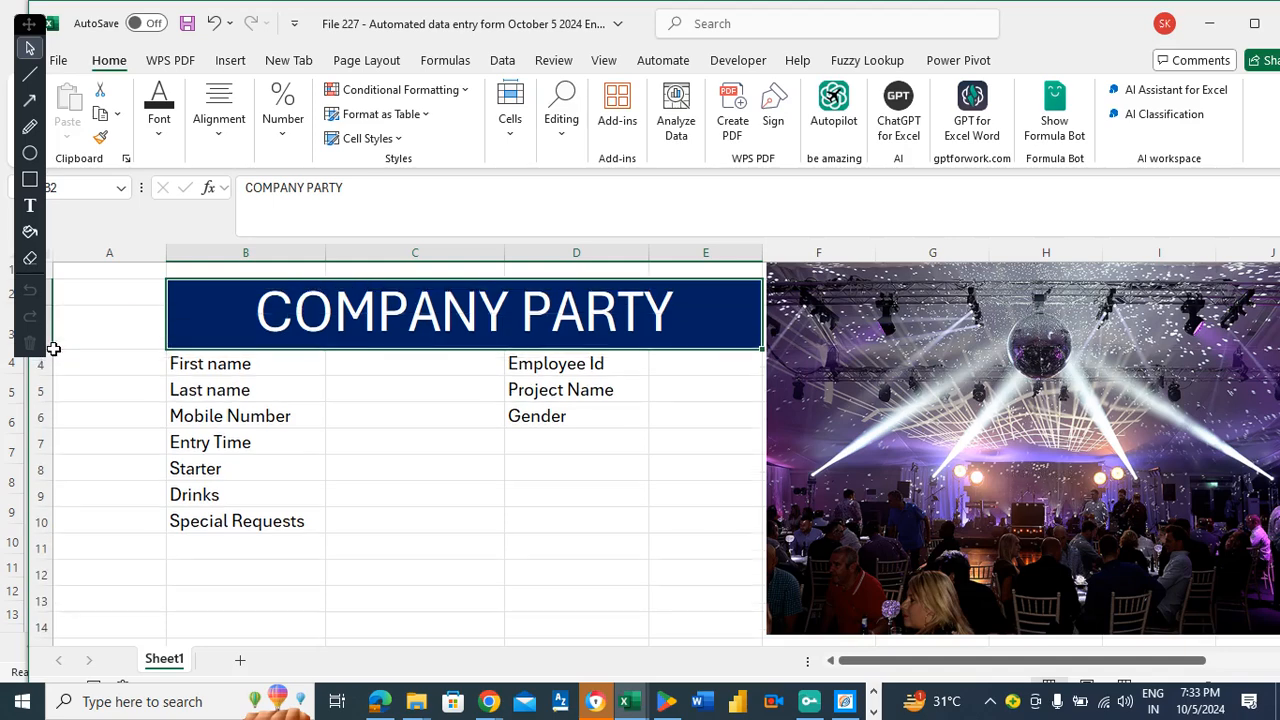
Select the whole form range B4:E10.
{"action": "left_click", "coordinate": [490, 446]}
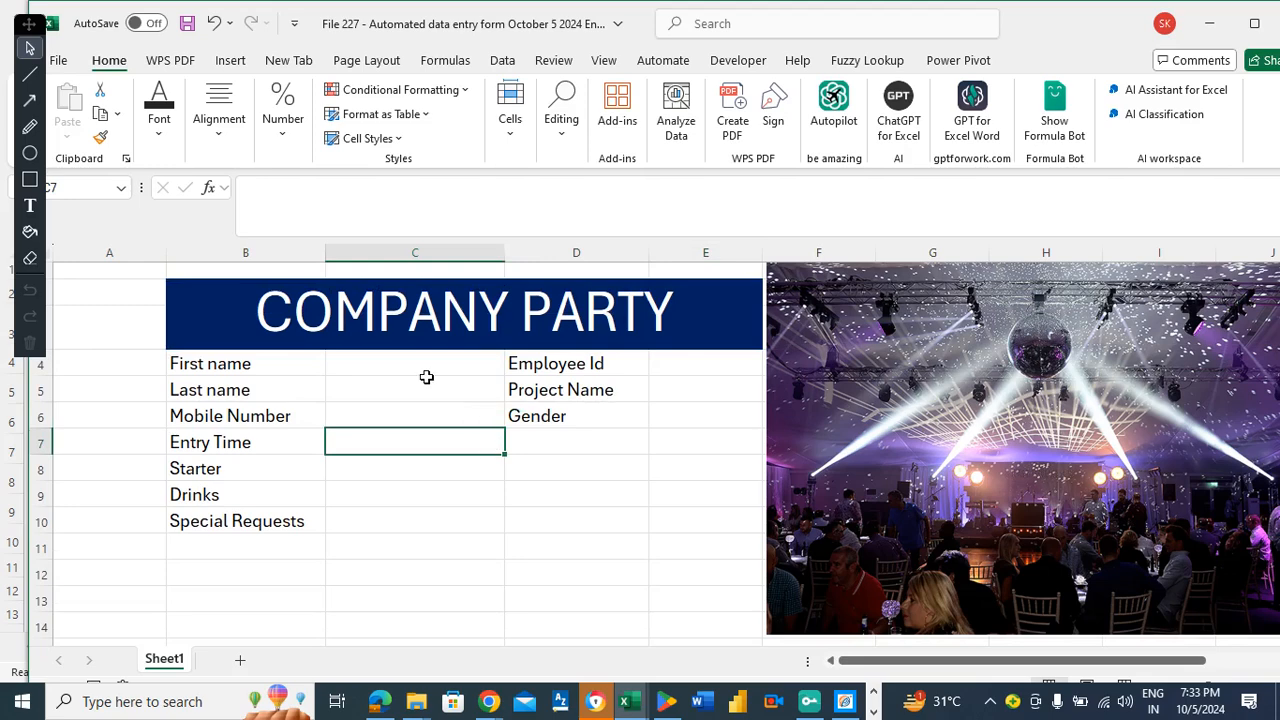
{"action": "left_click", "coordinate": [240, 380]}
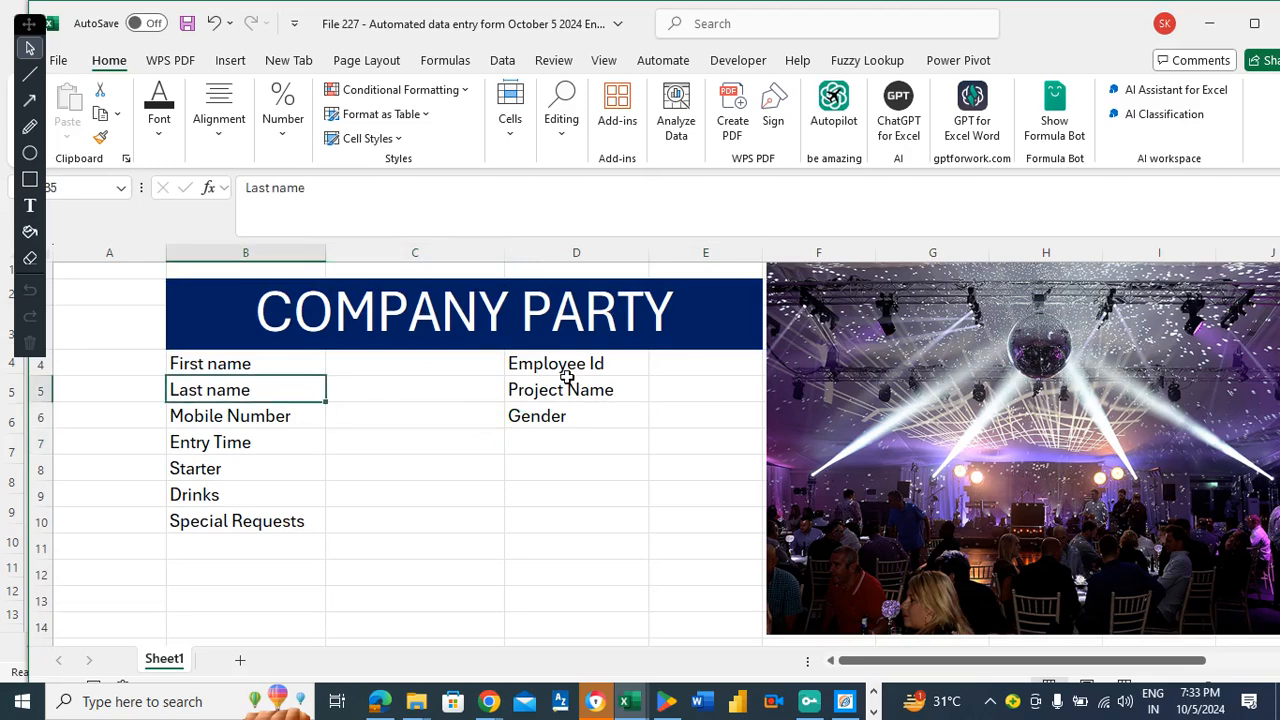
{"action": "left_click", "coordinate": [562, 366]}
{"action": "left_click_drag", "start_coordinate": [240, 360], "coordinate": [671, 524]}
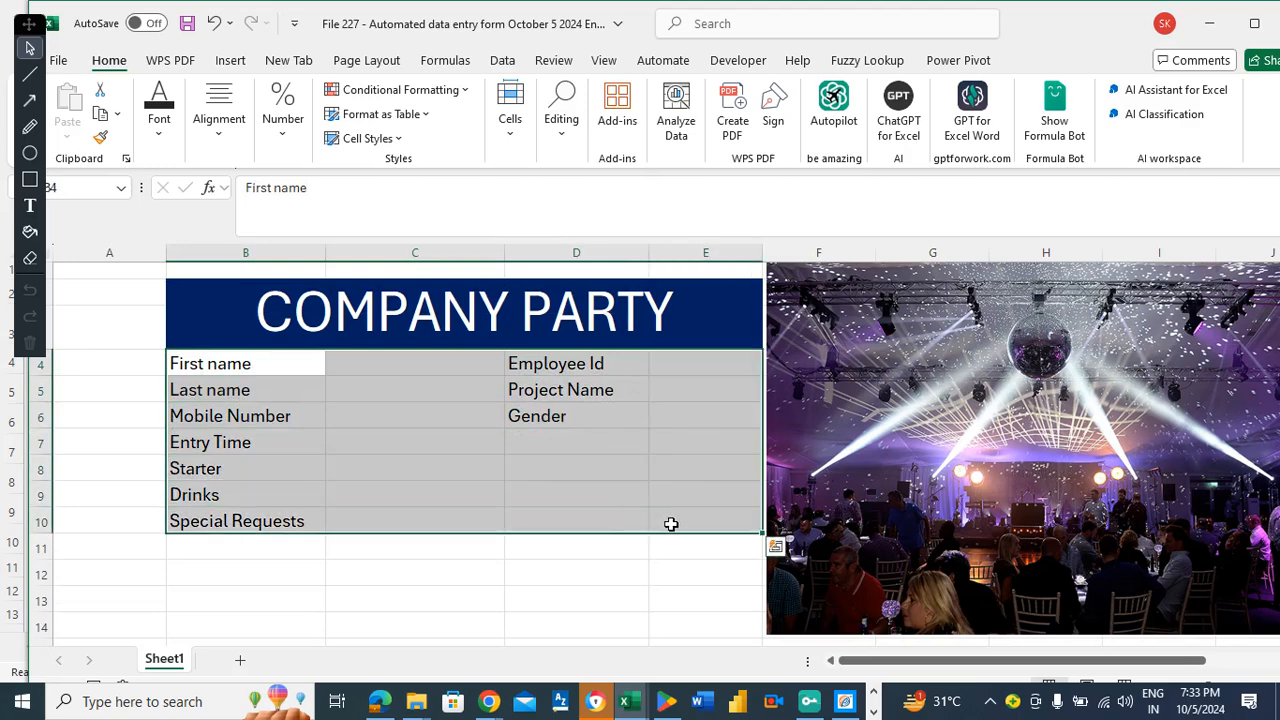
Fill B4:E10 with Turquoise, Accent 4, Lighter 60%.
{"action": "left_click", "coordinate": [157, 140]}
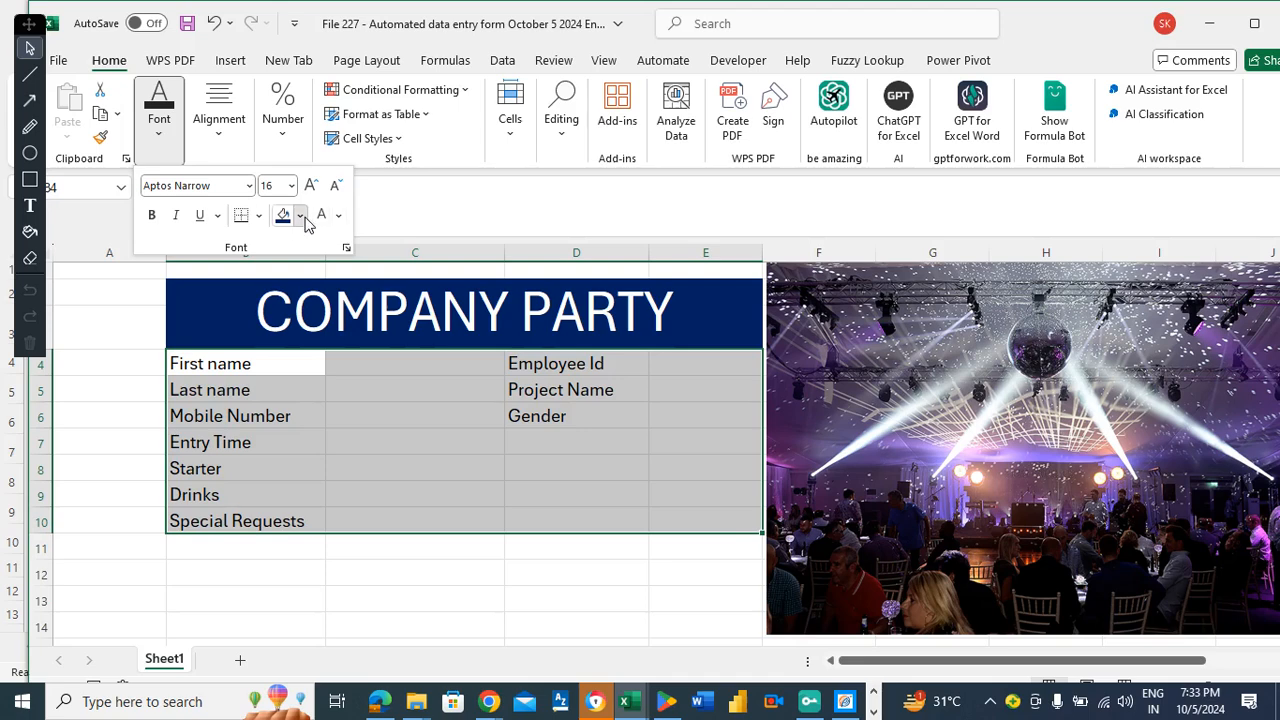
{"action": "left_click", "coordinate": [300, 216]}
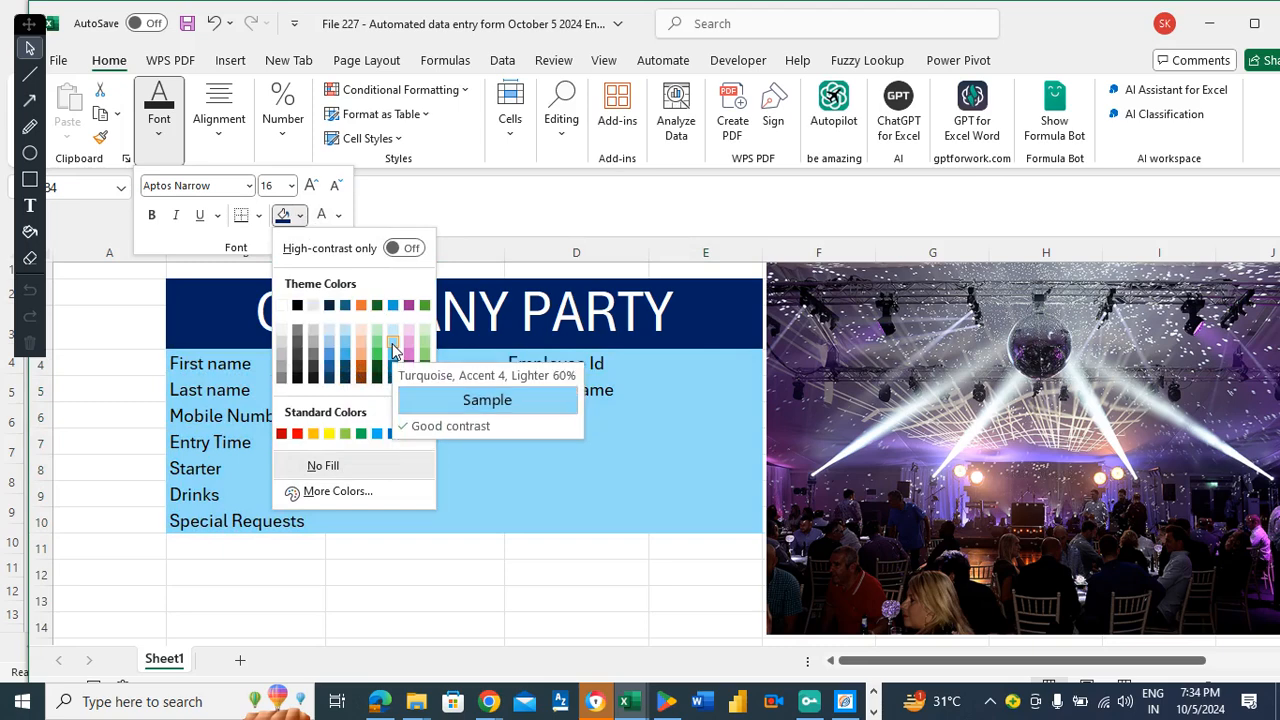
{"action": "left_click", "coordinate": [393, 350]}
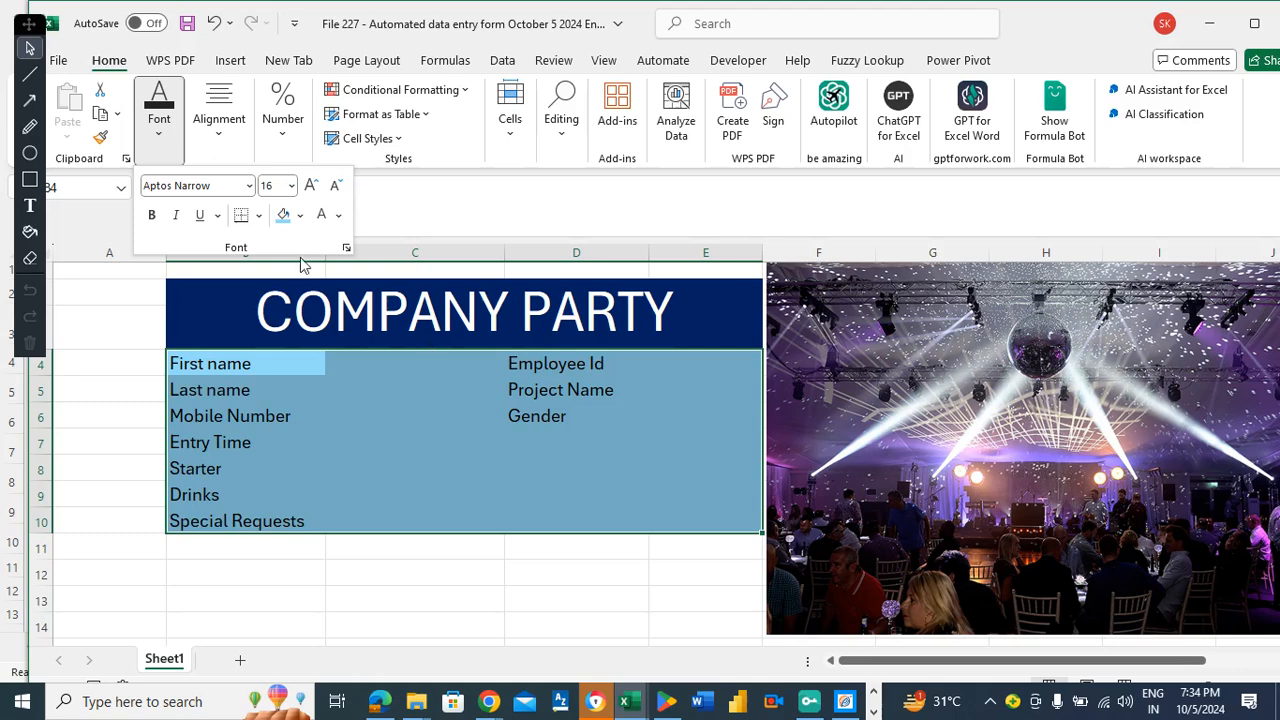
Apply All Borders to every form cell and deselect the range.
{"action": "left_click", "coordinate": [259, 215]}
{"action": "left_click", "coordinate": [282, 400]}
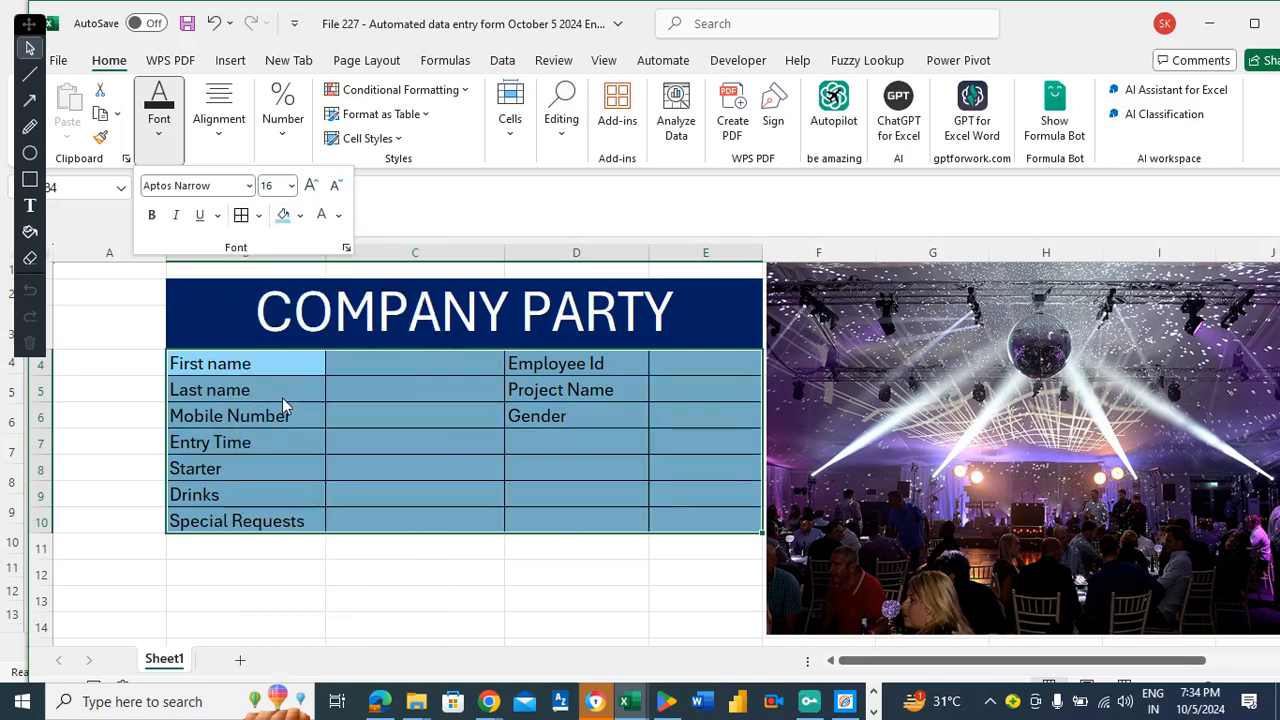
{"action": "left_click", "coordinate": [354, 377]}
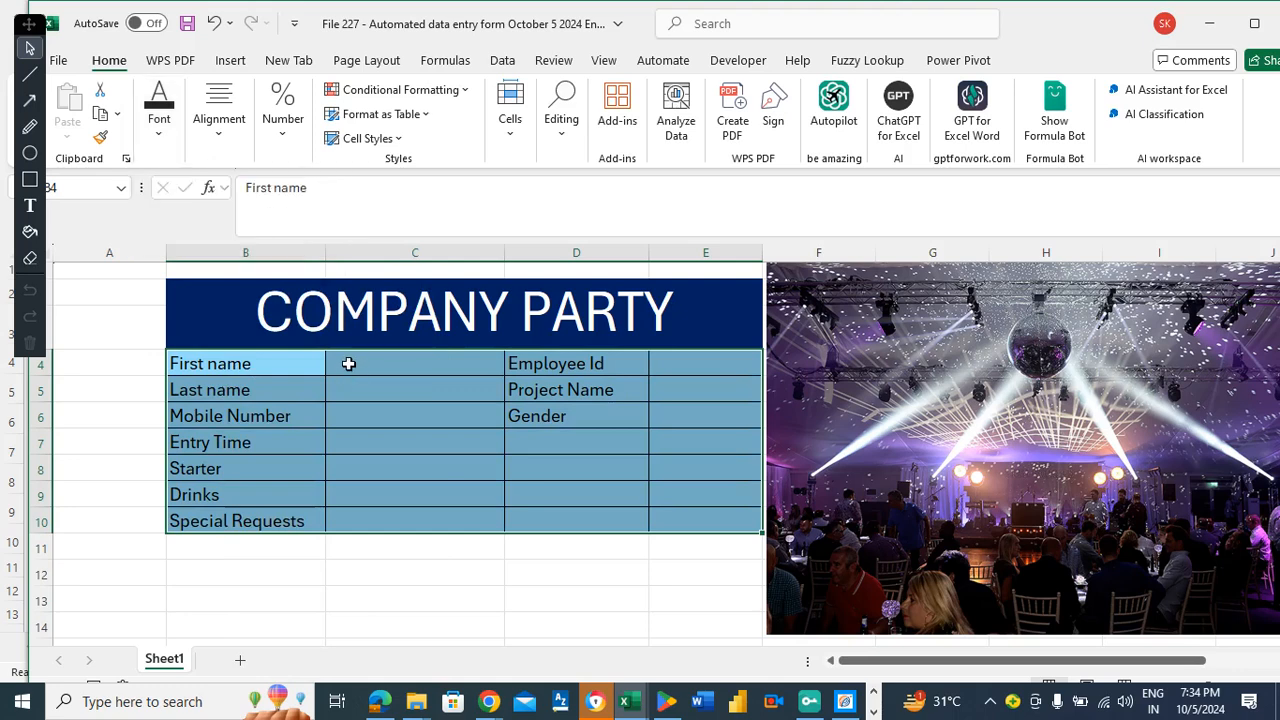
{"action": "left_click", "coordinate": [348, 364]}
{"action": "left_click", "coordinate": [390, 441]}
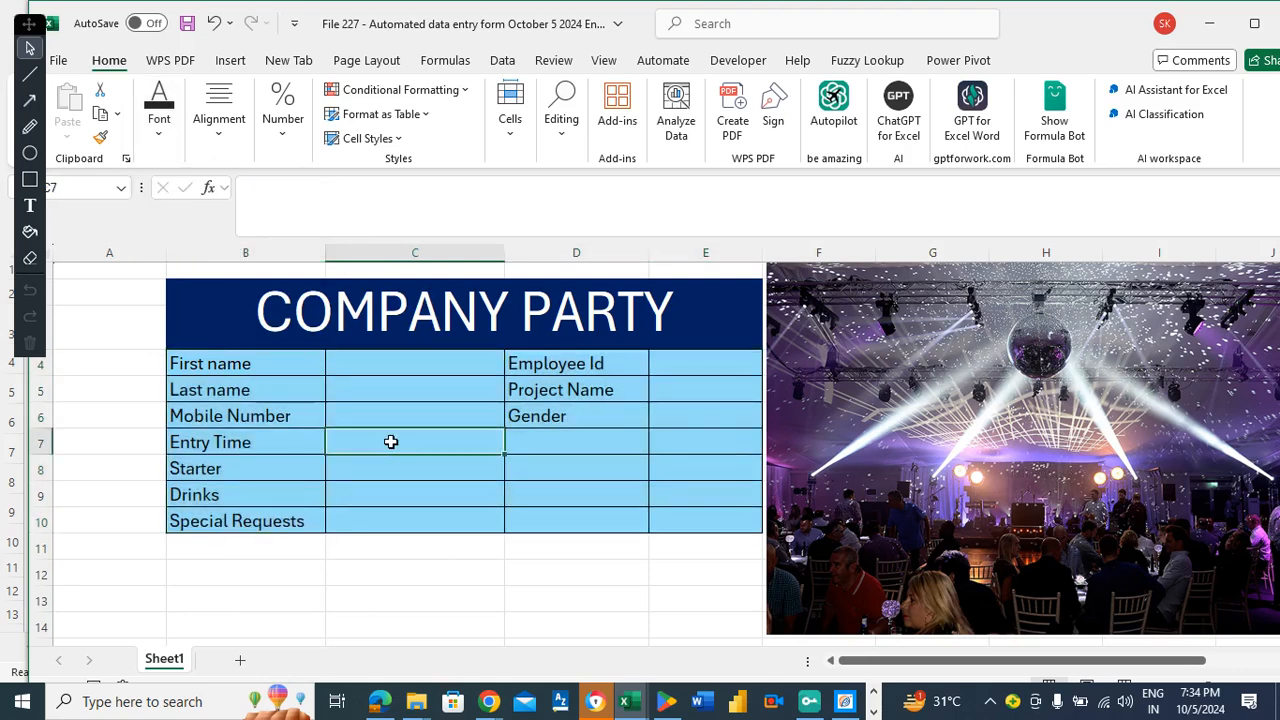
Save the workbook with Ctrl+S, then browse the Cells Format menu and Cell Styles gallery.
{"action": "left_click", "coordinate": [372, 376]}
{"action": "key", "text": "ctrl+s"}
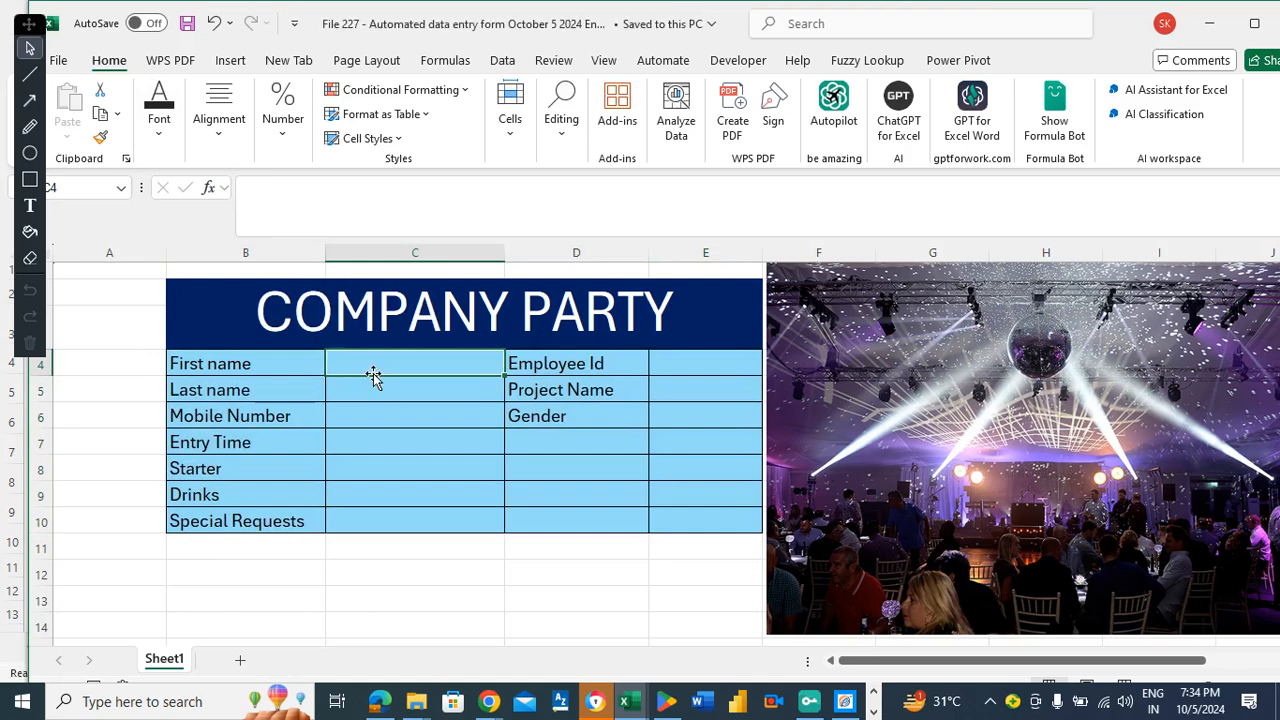
{"action": "left_click", "coordinate": [122, 271]}
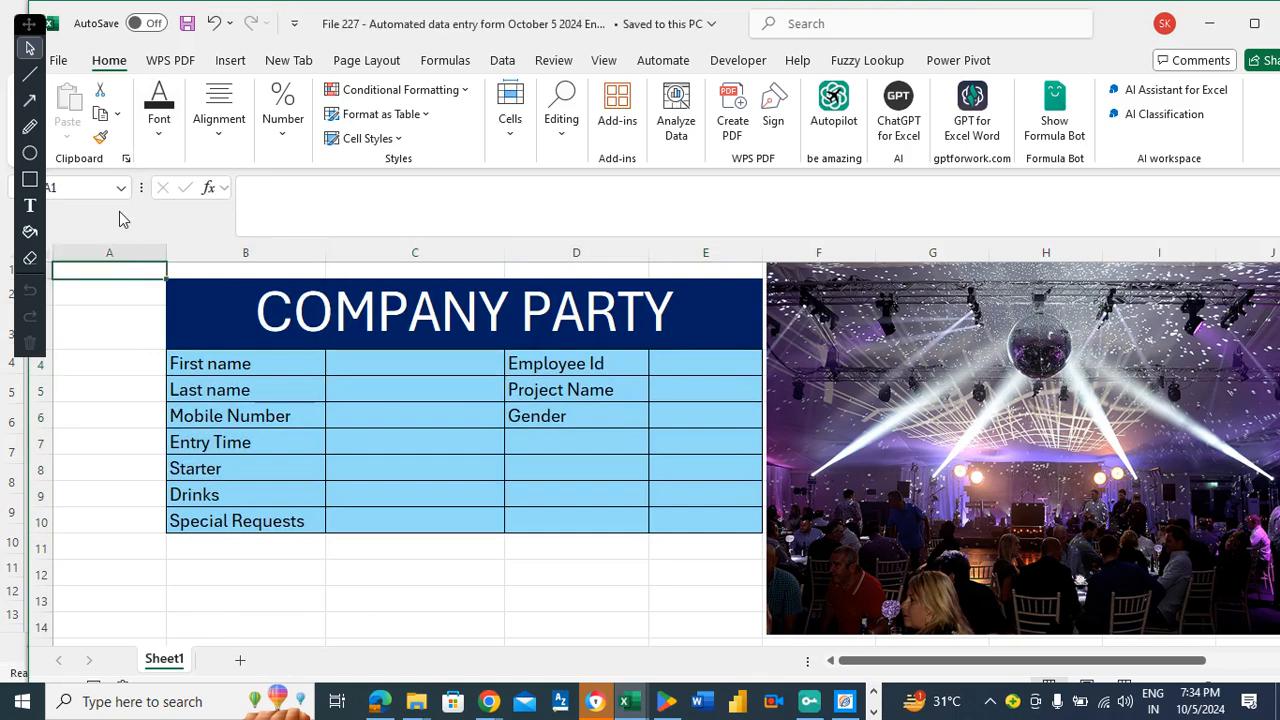
{"action": "left_click", "coordinate": [510, 145]}
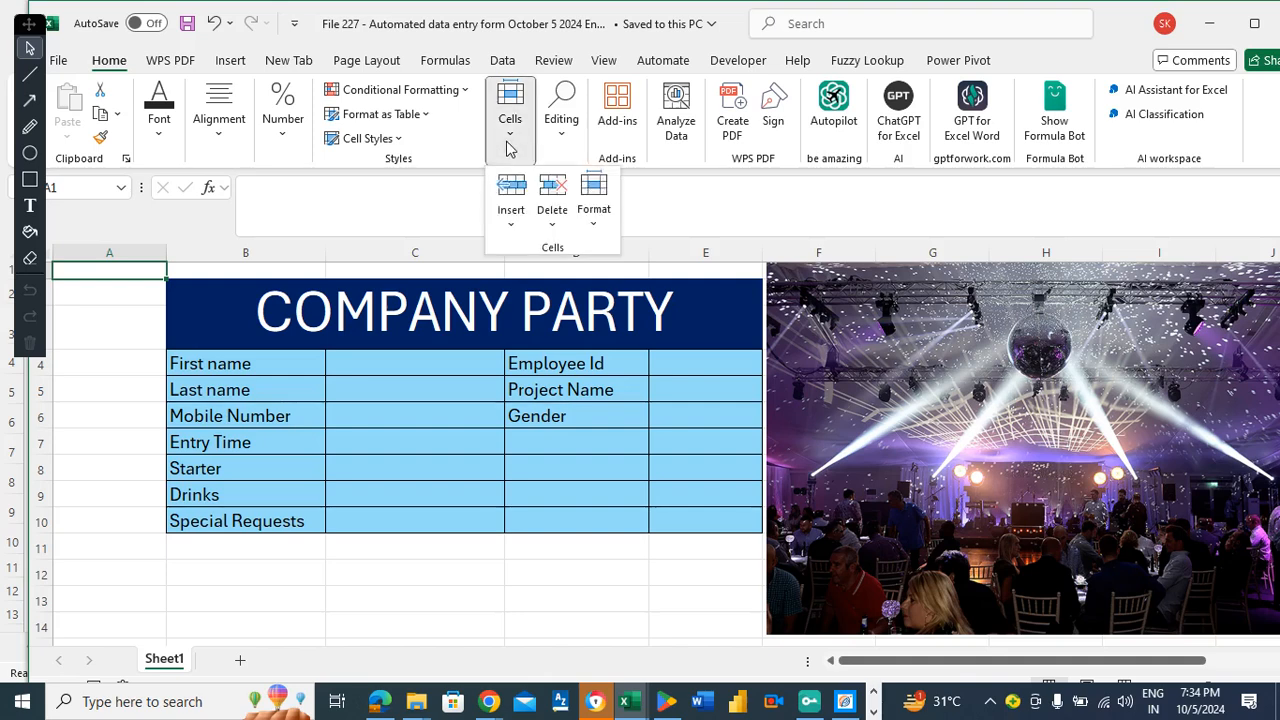
{"action": "left_click", "coordinate": [596, 226]}
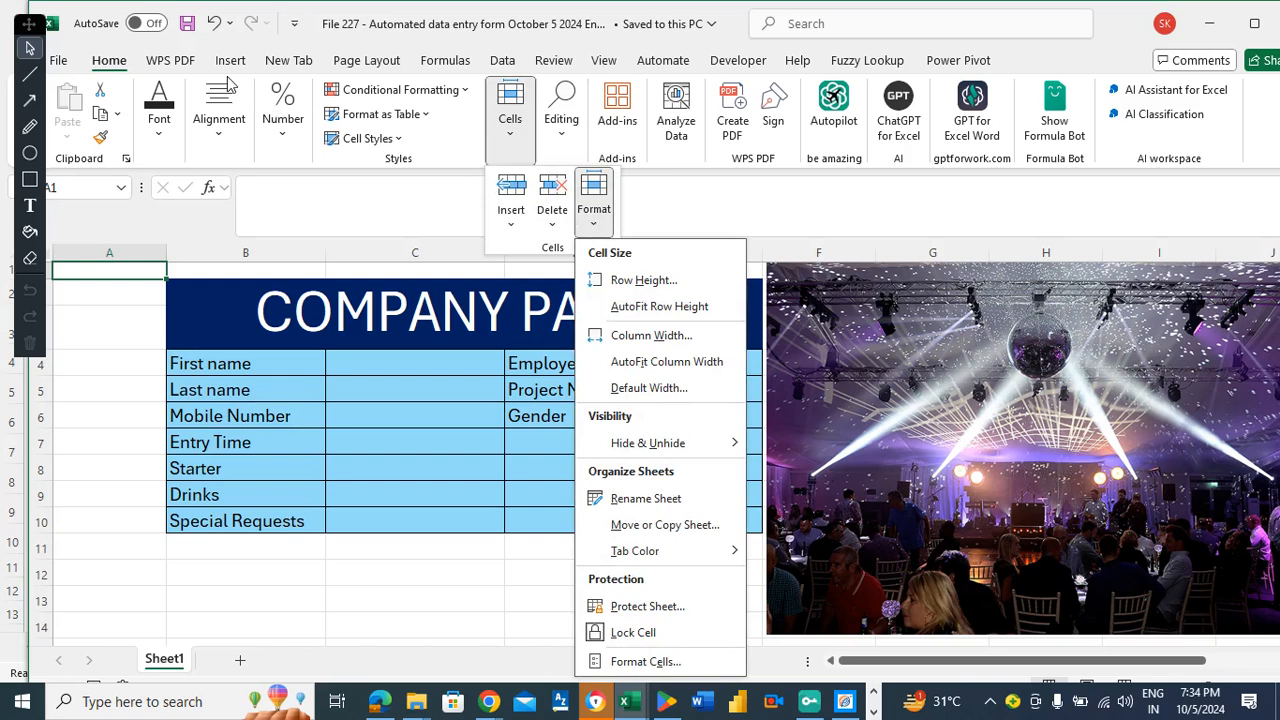
{"action": "left_click", "coordinate": [386, 148]}
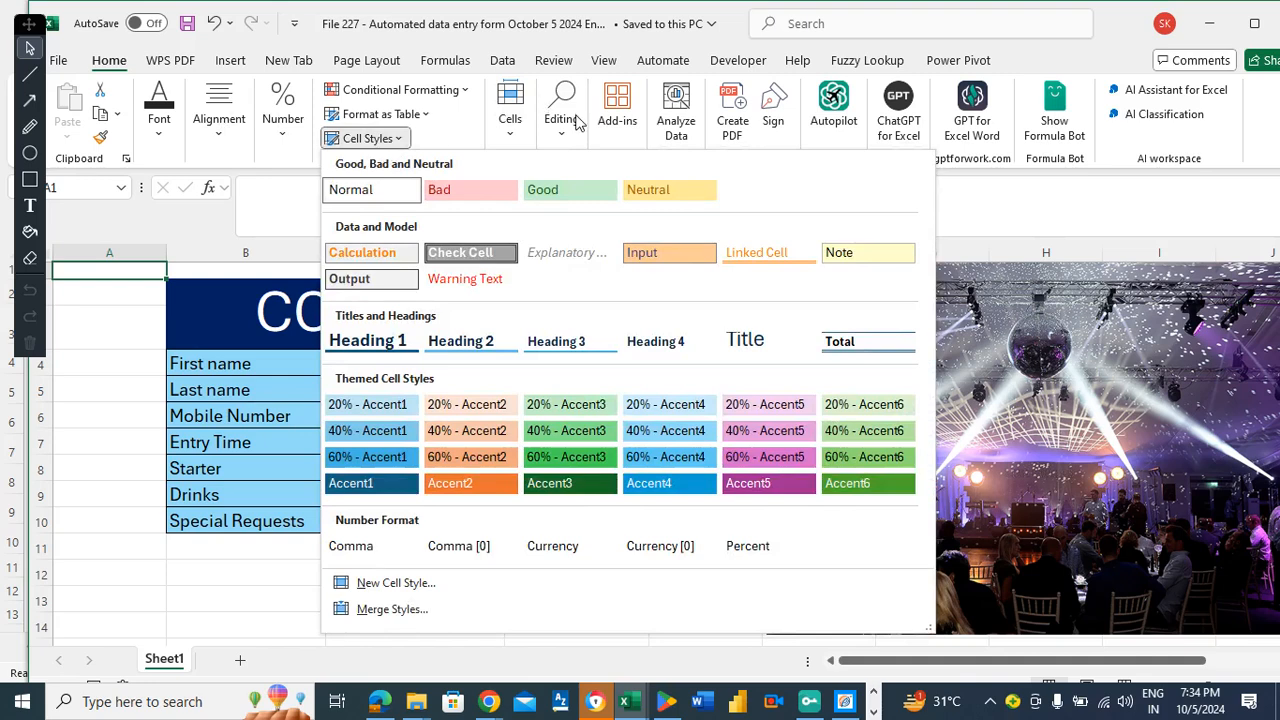
Turn off sheet gridlines in the View tab and save the workbook.
{"action": "left_click", "coordinate": [602, 62]}
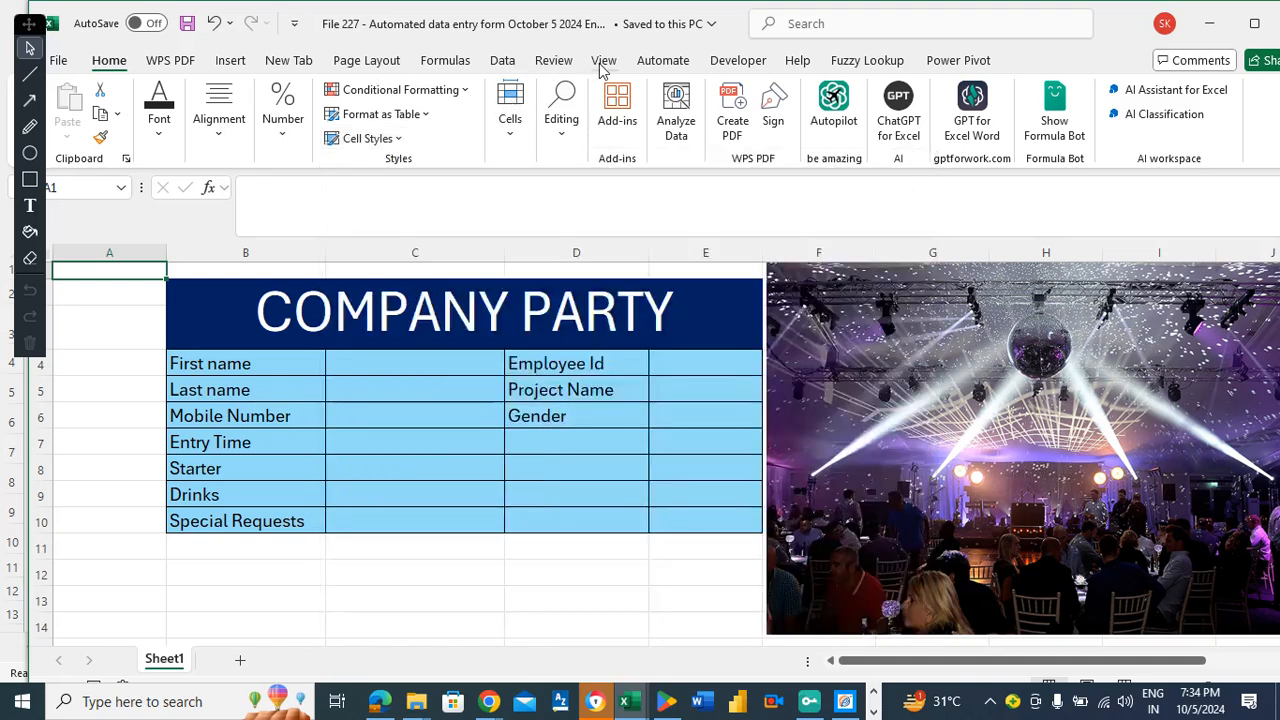
{"action": "left_click", "coordinate": [603, 60]}
{"action": "left_click", "coordinate": [619, 116]}
{"action": "left_click", "coordinate": [120, 283]}
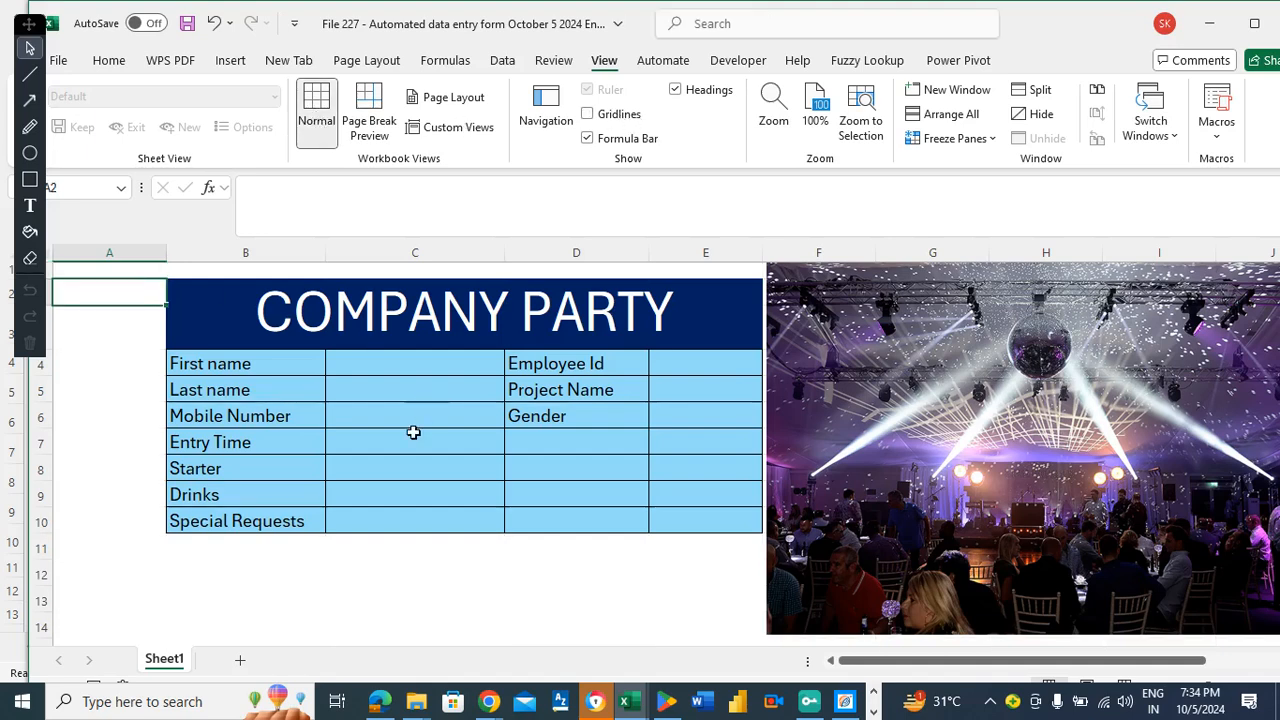
{"action": "left_click", "coordinate": [413, 432]}
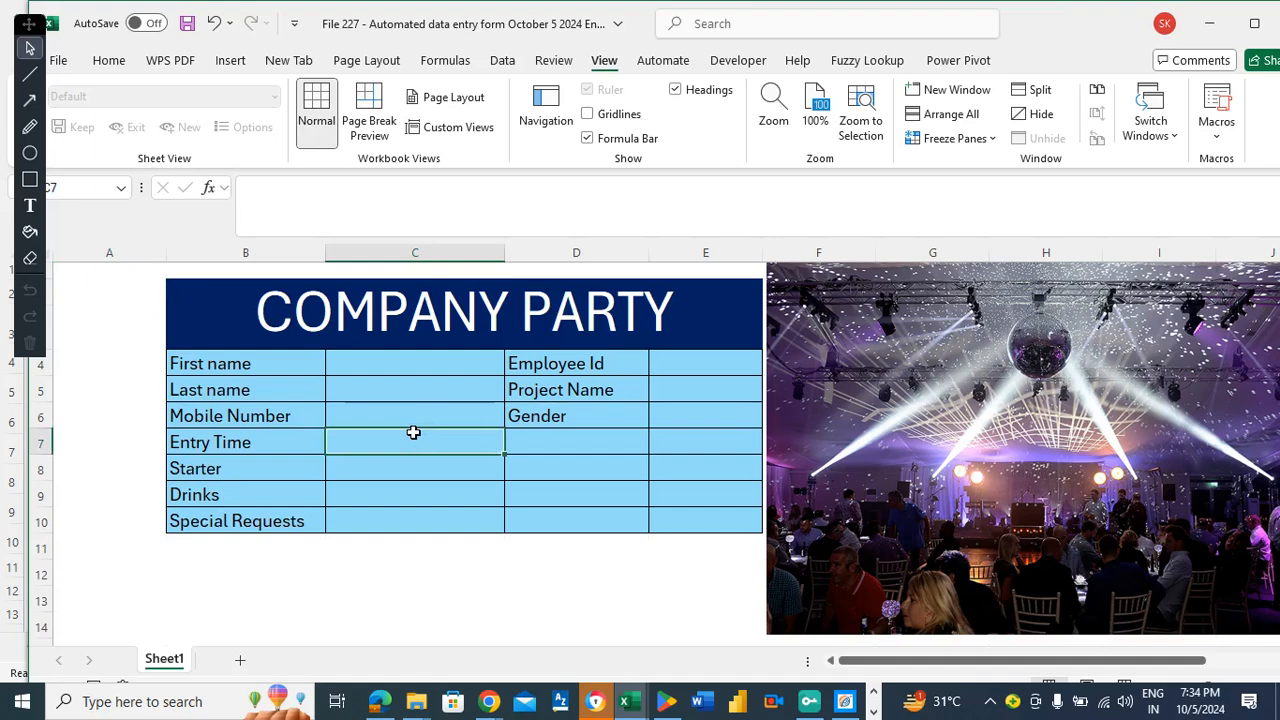
{"action": "left_click", "coordinate": [544, 444]}
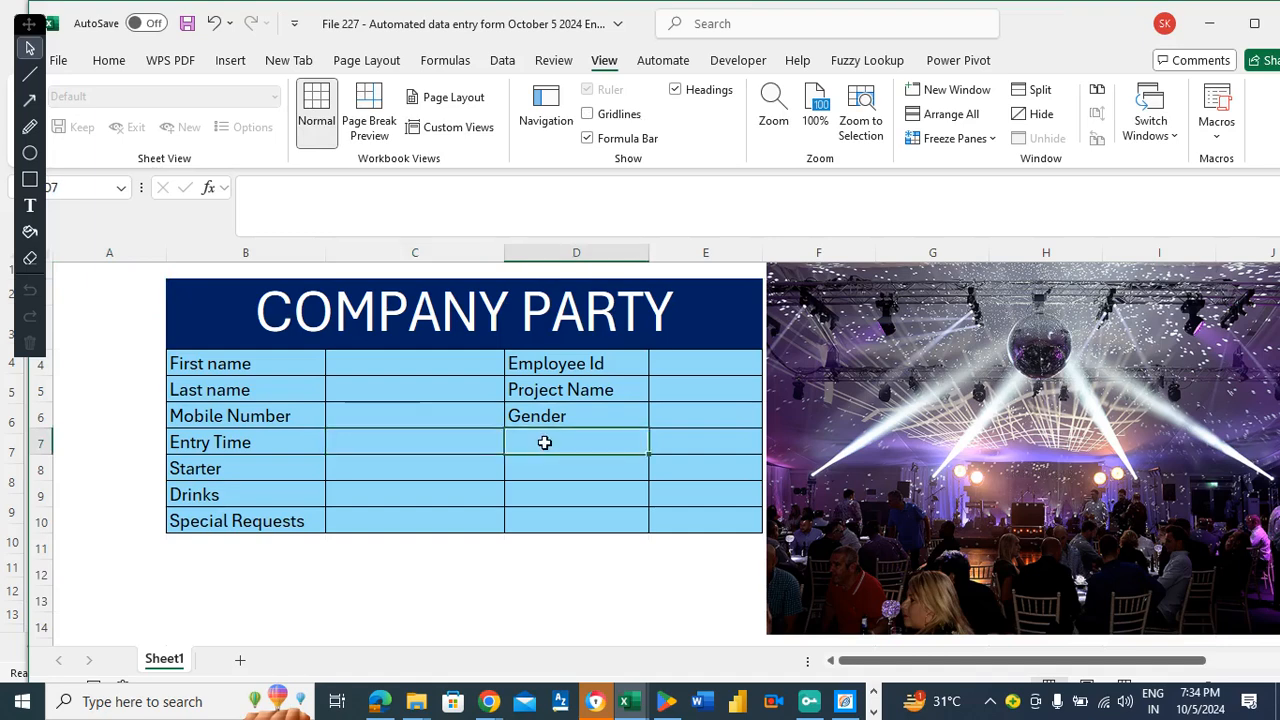
{"action": "key", "text": "ctrl+s"}
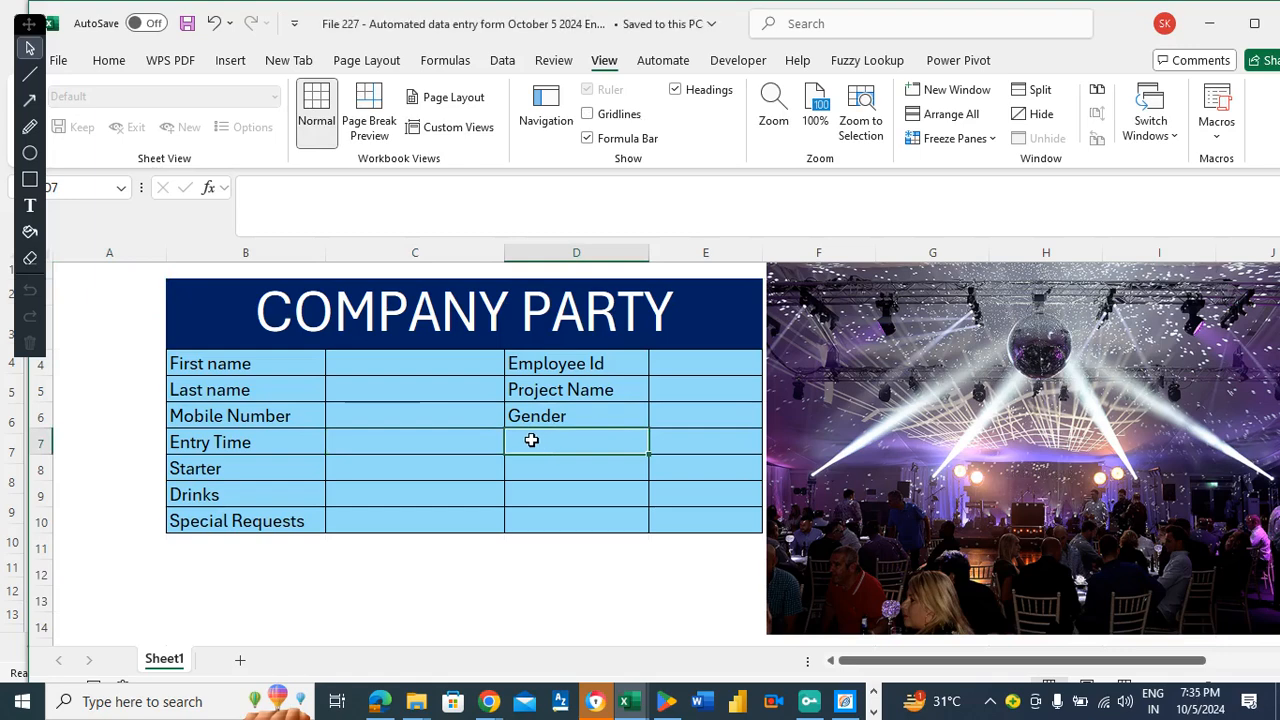
Pick up the plain formatting of empty cell D13 with Format Painter.
{"action": "mouse_move", "coordinate": [531, 437]}
{"action": "left_mouse_down"}
{"action": "mouse_move", "coordinate": [634, 452]}
{"action": "mouse_move", "coordinate": [660, 517]}
{"action": "left_mouse_up"}
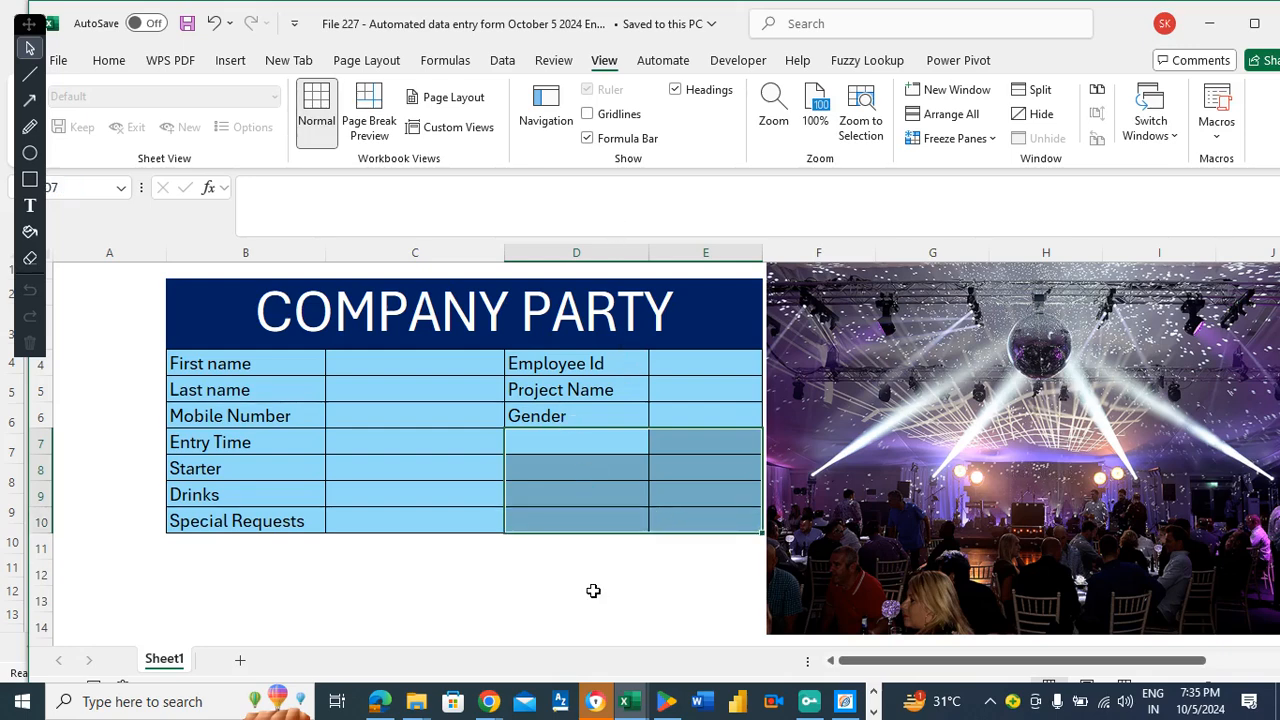
{"action": "left_click", "coordinate": [593, 591]}
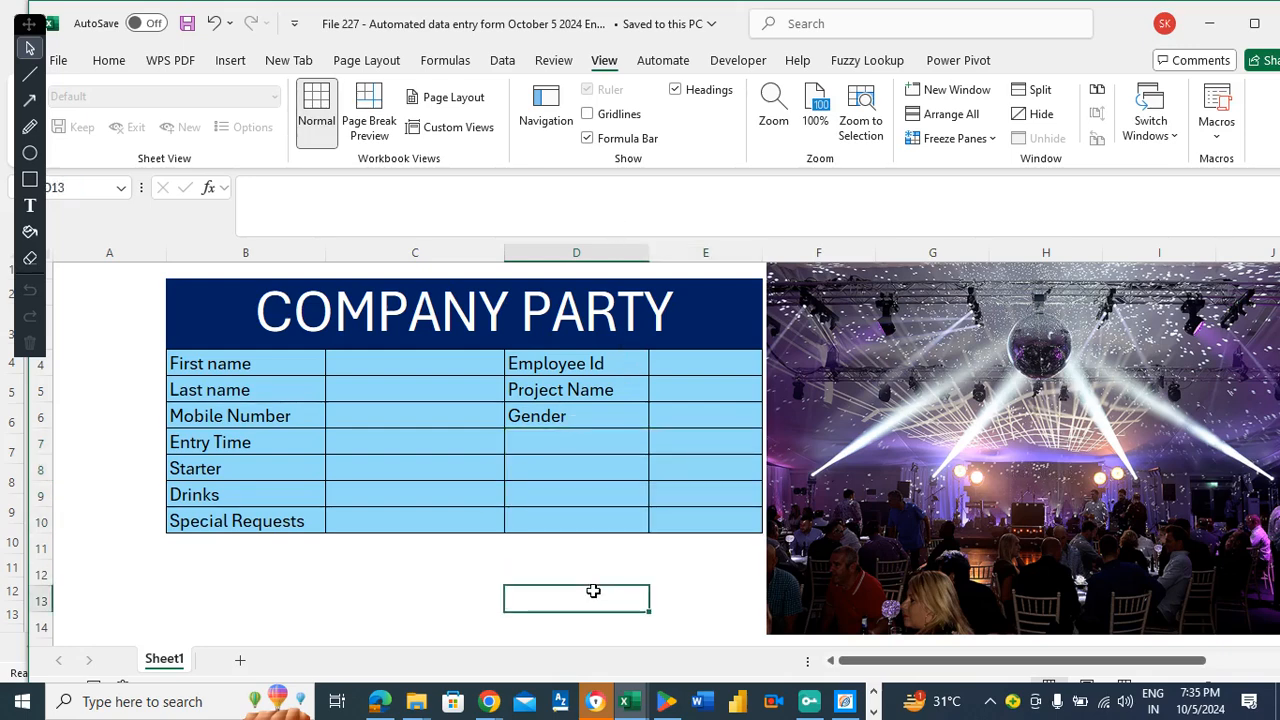
{"action": "left_click", "coordinate": [544, 437]}
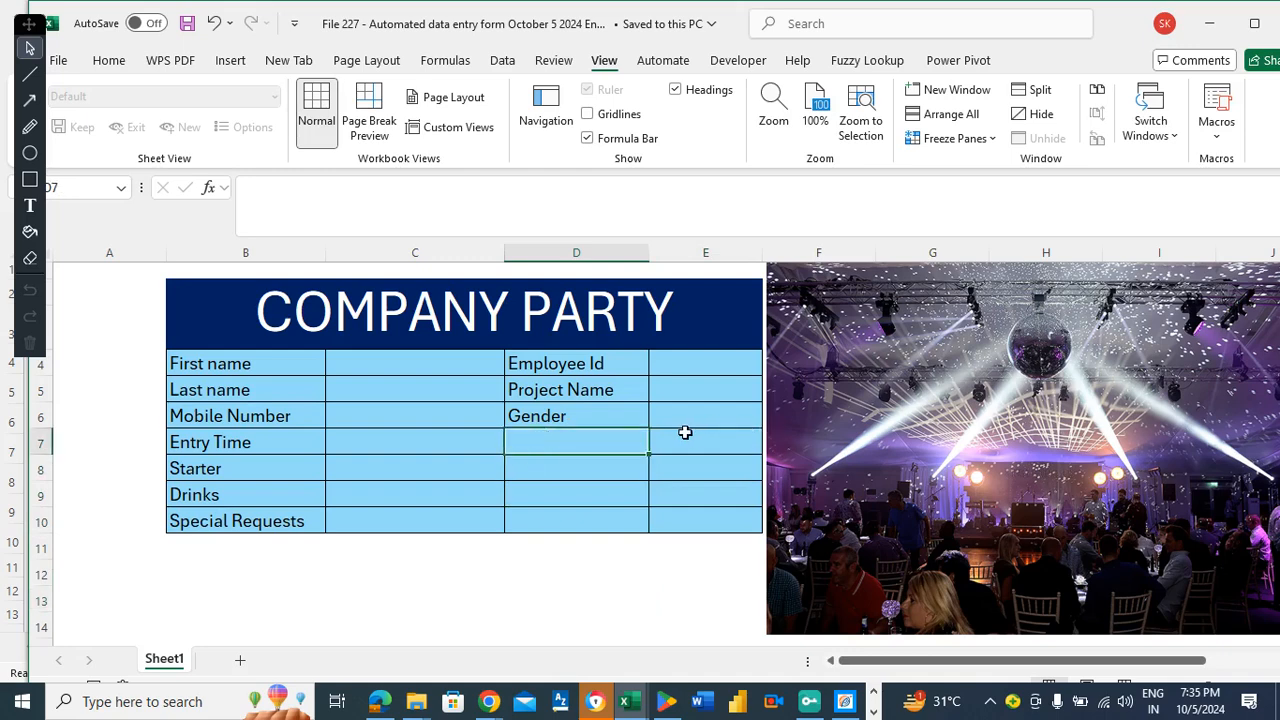
{"action": "left_click", "coordinate": [568, 600]}
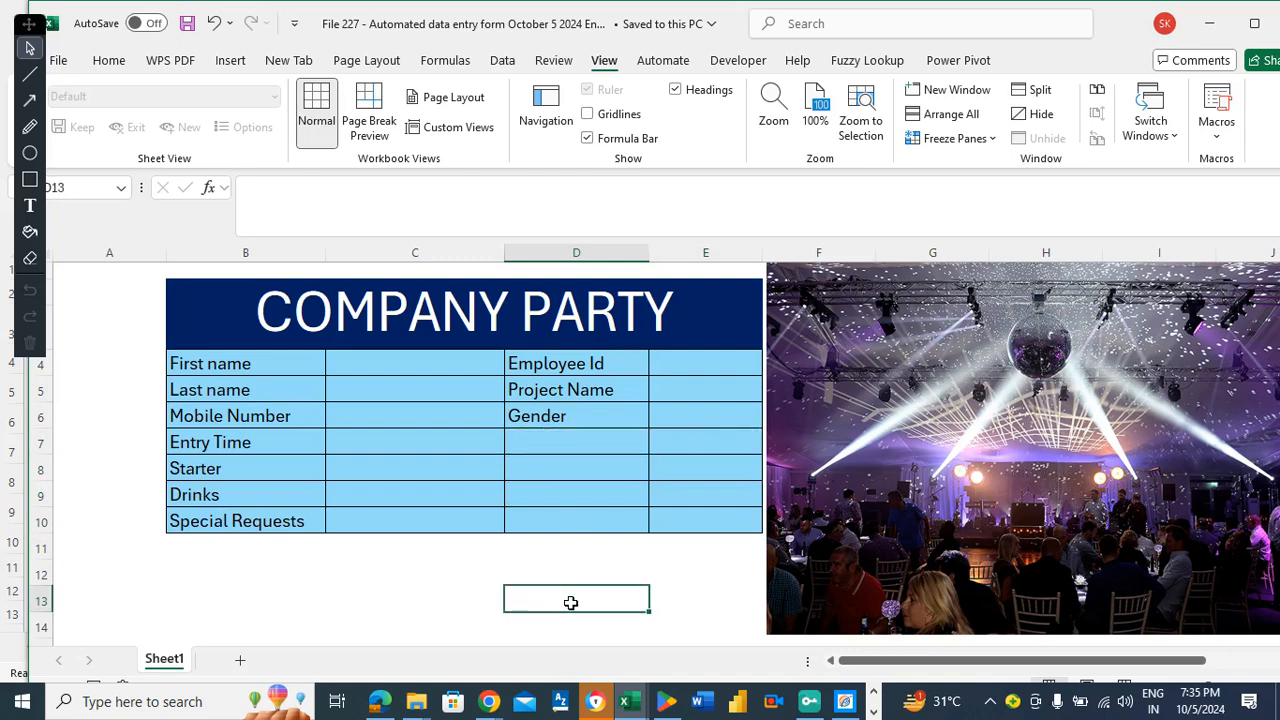
{"action": "left_click", "coordinate": [100, 62]}
{"action": "left_click", "coordinate": [100, 138]}
Paint D13's plain format onto D7:E10, clearing its fill and borders.
{"action": "mouse_move", "coordinate": [594, 448]}
{"action": "left_mouse_down"}
{"action": "mouse_move", "coordinate": [680, 477]}
{"action": "mouse_move", "coordinate": [692, 511]}
{"action": "left_mouse_up"}
{"action": "left_click", "coordinate": [620, 448]}
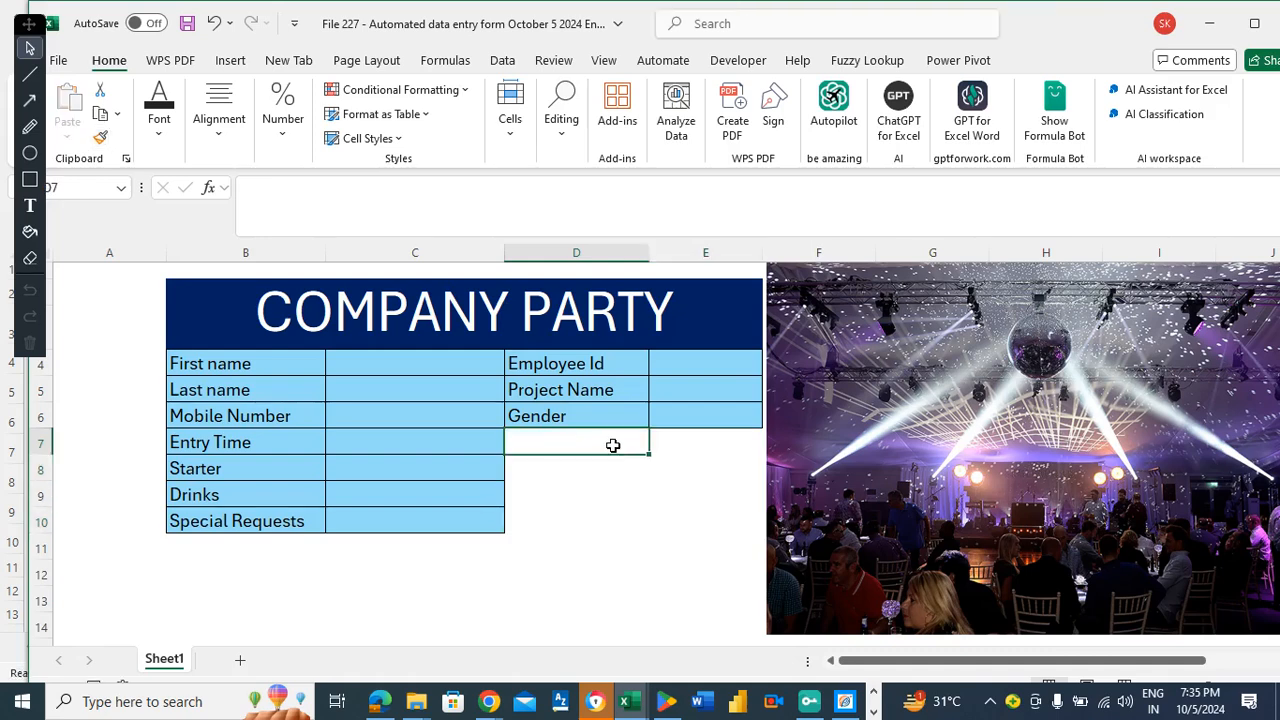
{"action": "left_click_drag", "start_coordinate": [603, 449], "coordinate": [674, 514]}
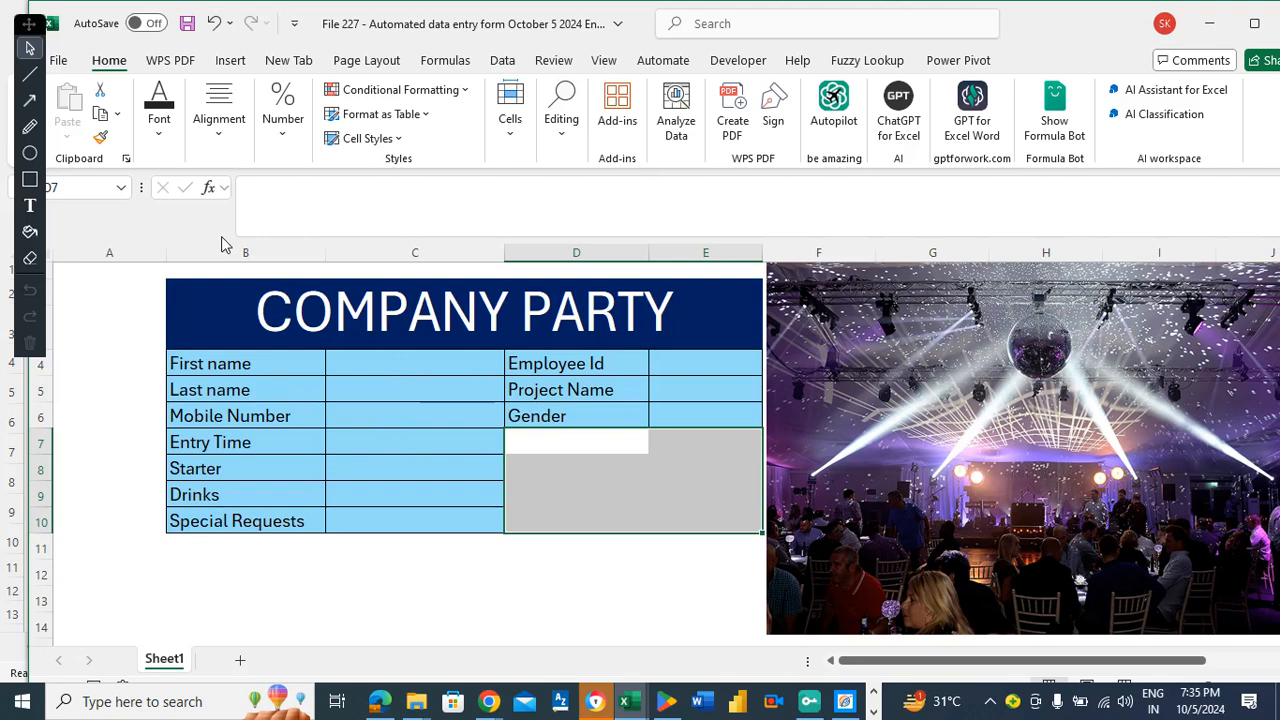
Fill D7:E10 light blue as one block and save the workbook.
{"action": "left_click", "coordinate": [160, 128]}
{"action": "left_click", "coordinate": [283, 215]}
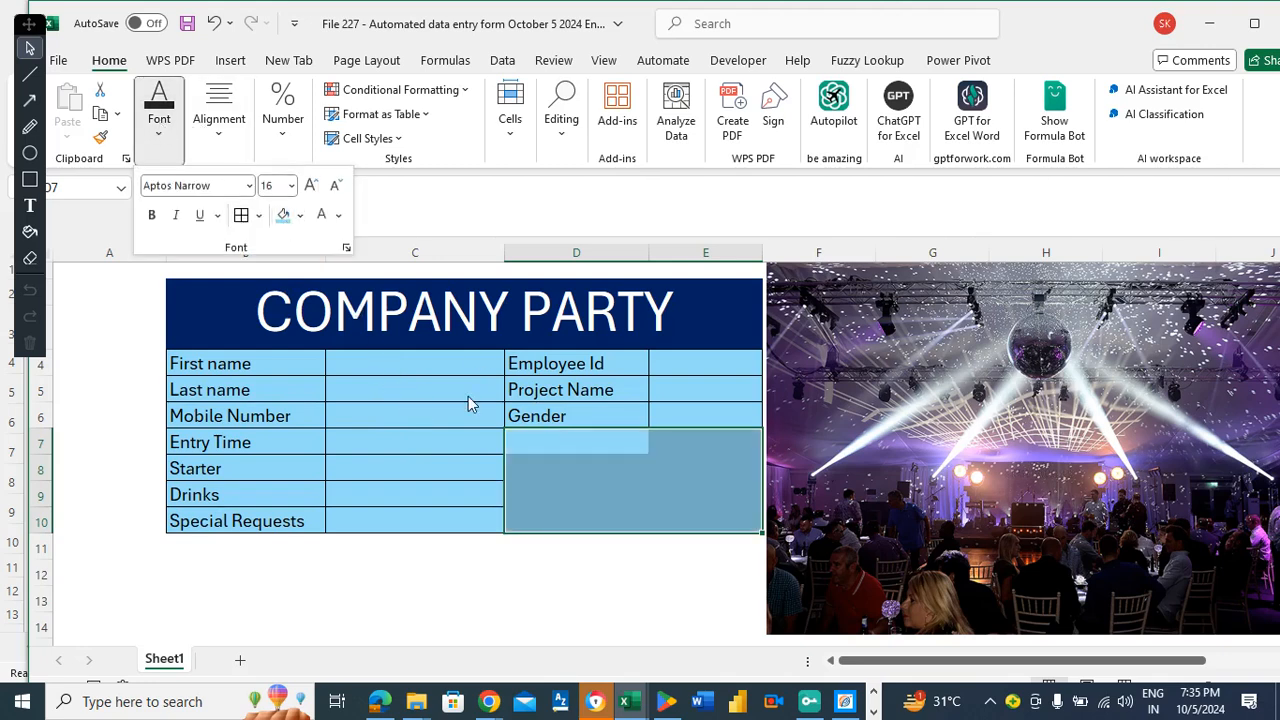
{"action": "left_click", "coordinate": [403, 424]}
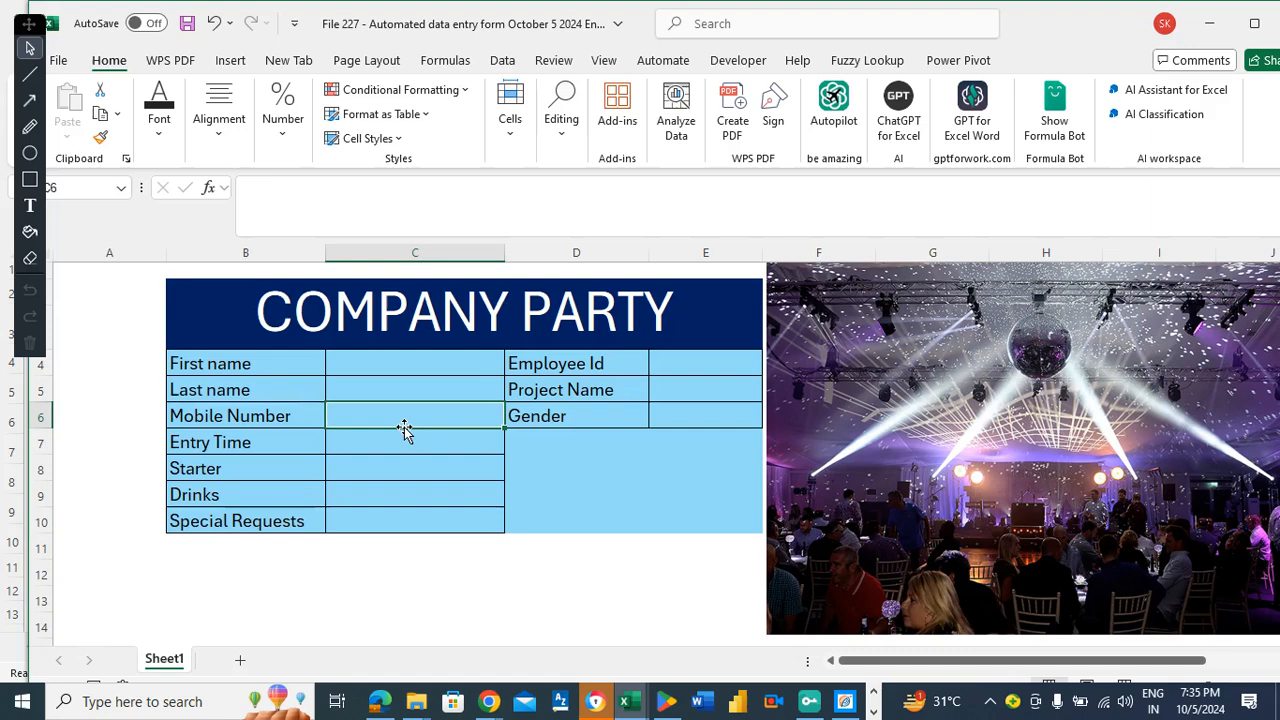
{"action": "left_click", "coordinate": [559, 461]}
{"action": "left_click", "coordinate": [553, 446]}
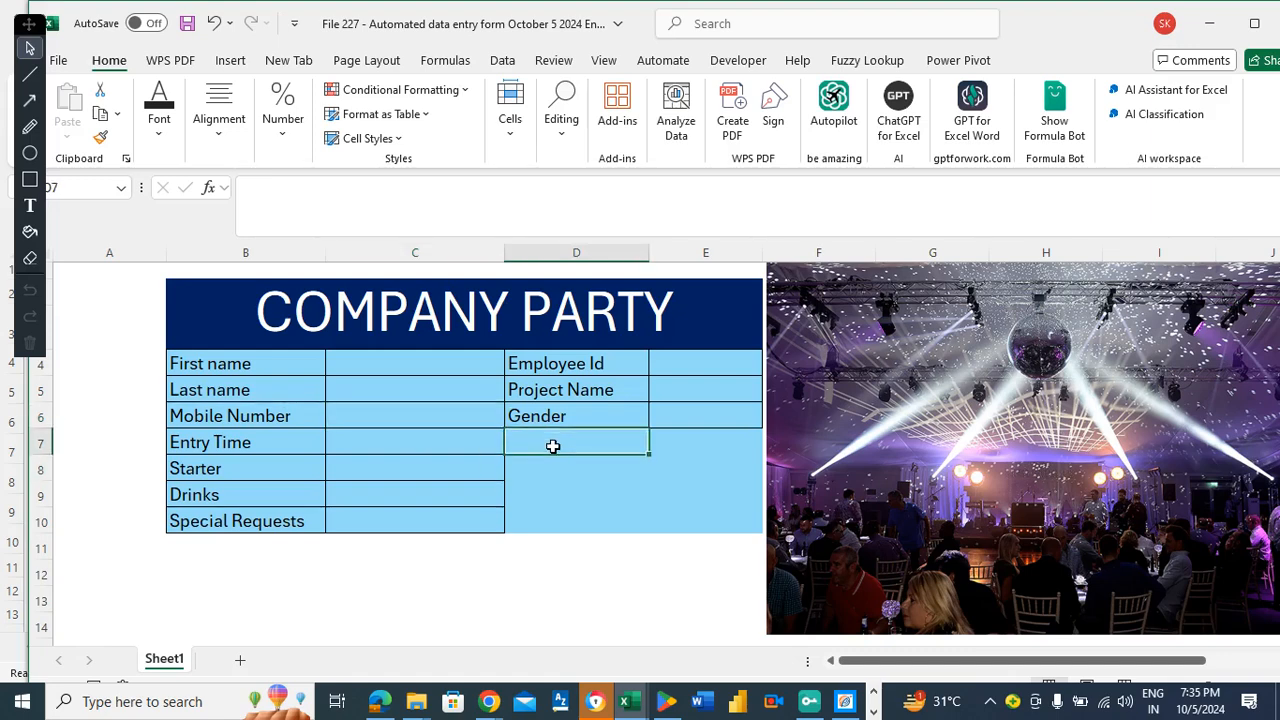
{"action": "left_click", "coordinate": [450, 366]}
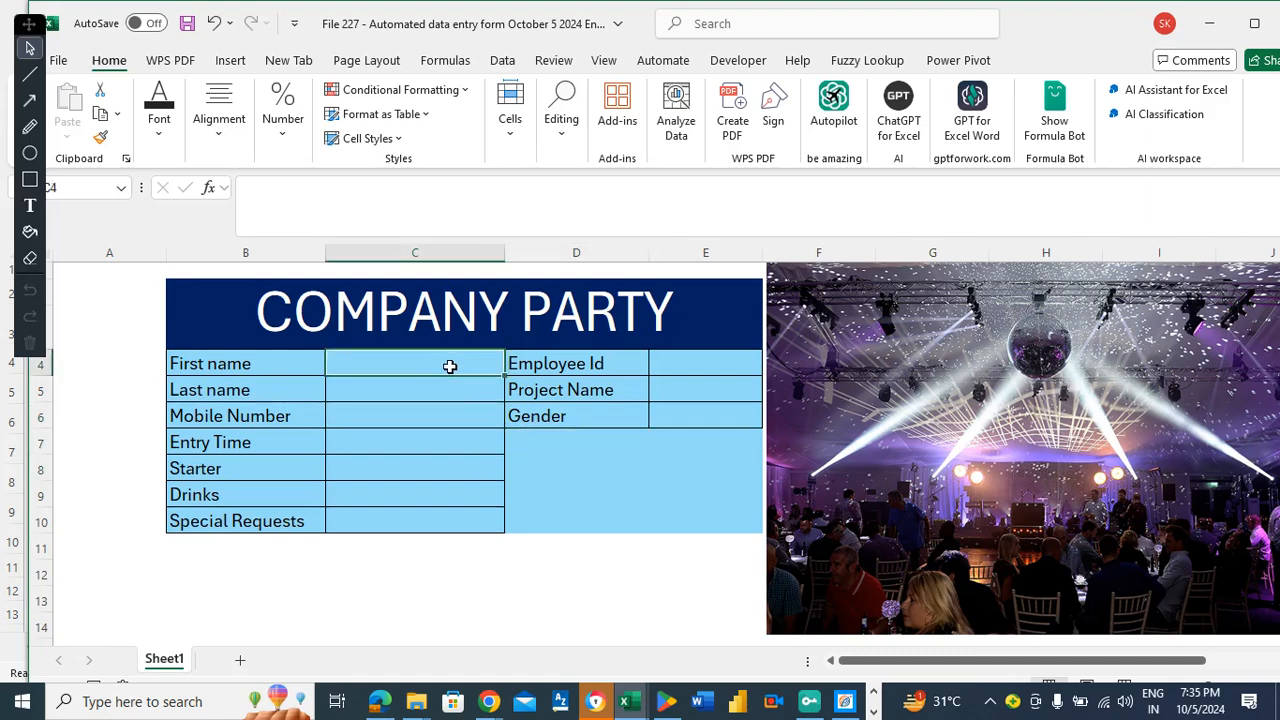
{"action": "key", "text": "ctrl+s"}
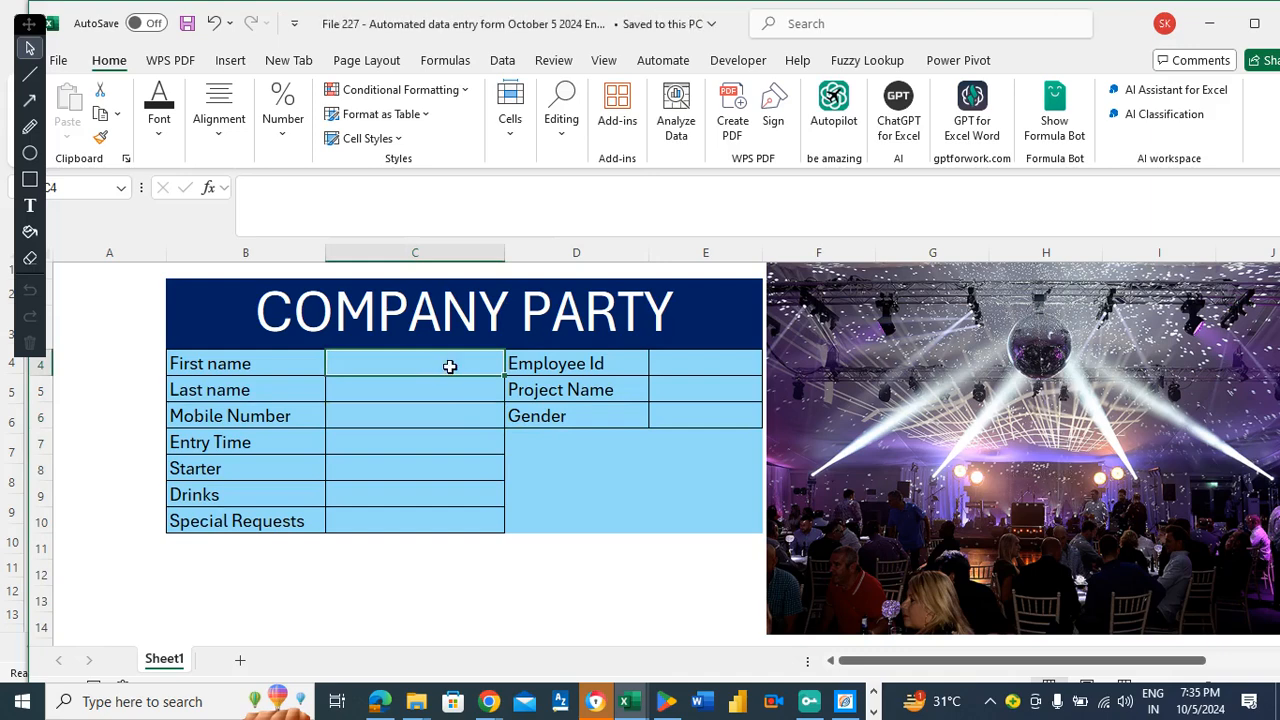
{"action": "left_click", "coordinate": [258, 356]}
{"action": "key", "text": "Tab"}
{"action": "left_click", "coordinate": [384, 460]}
{"action": "left_click", "coordinate": [384, 443]}
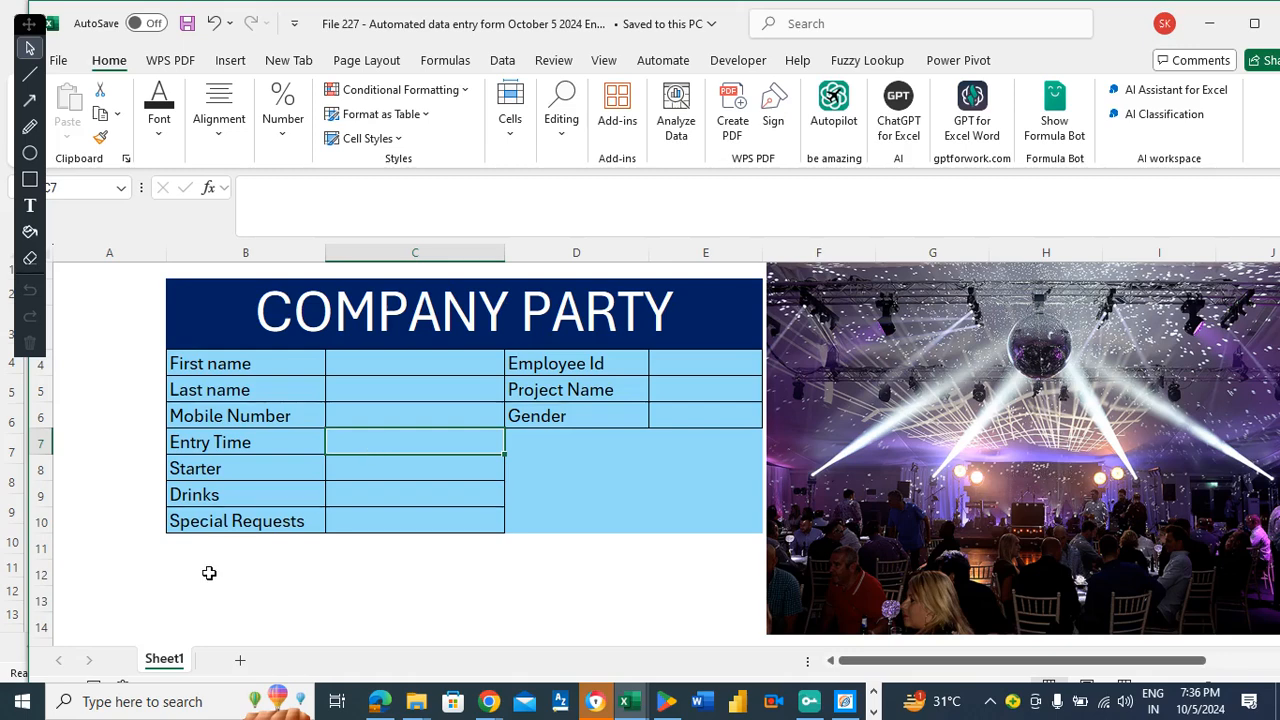
Add a new Sheet3 to the workbook and rename its tab to 'Raw Data'.
{"action": "left_click", "coordinate": [240, 660]}
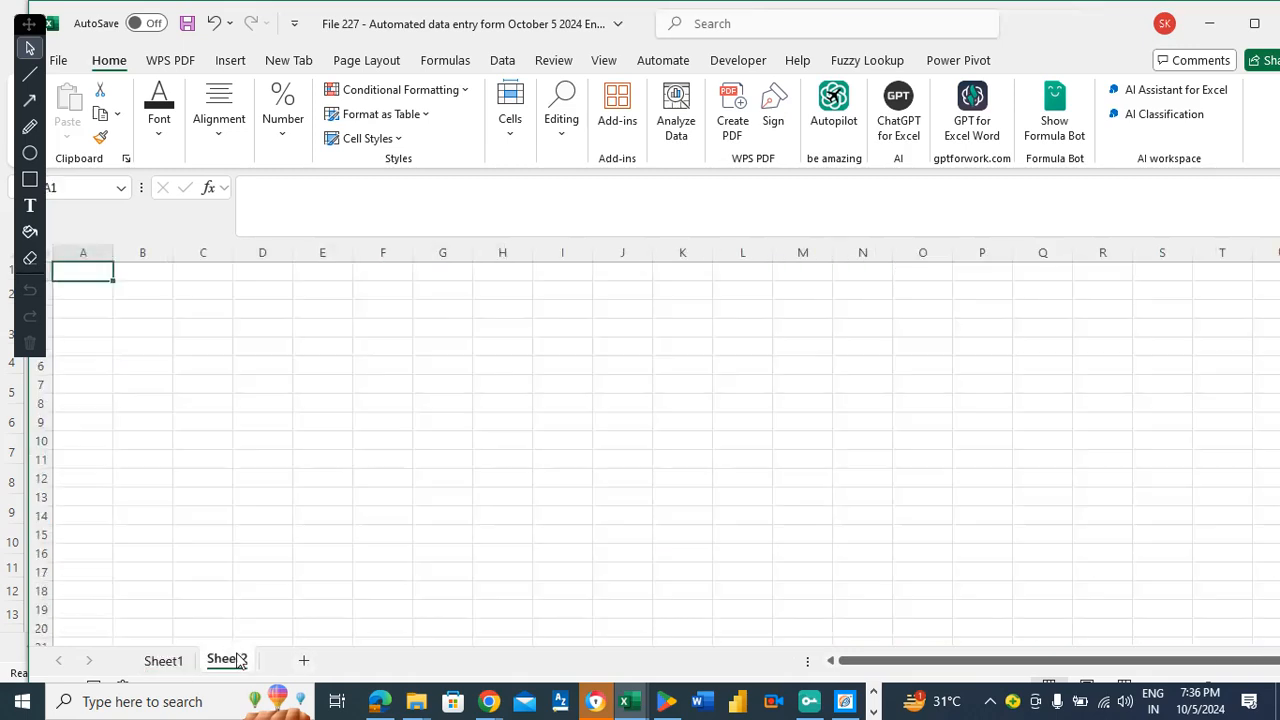
{"action": "left_click", "coordinate": [304, 660]}
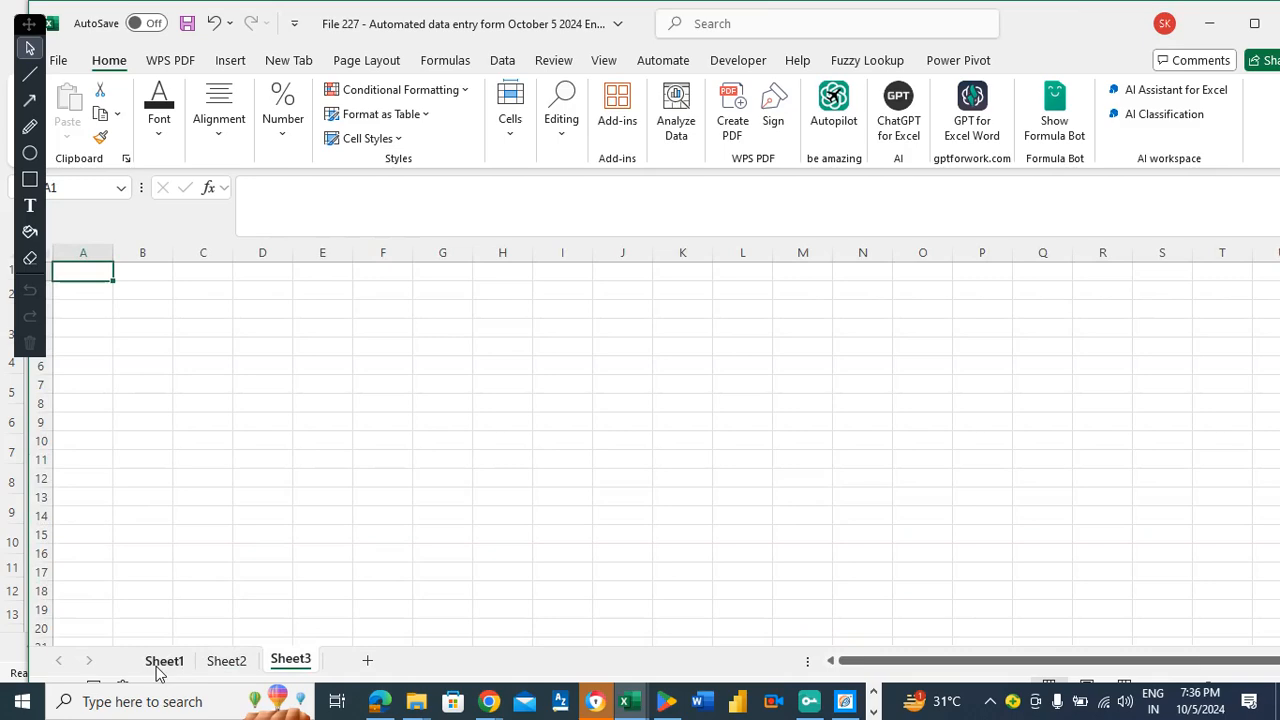
{"action": "left_click", "coordinate": [163, 661]}
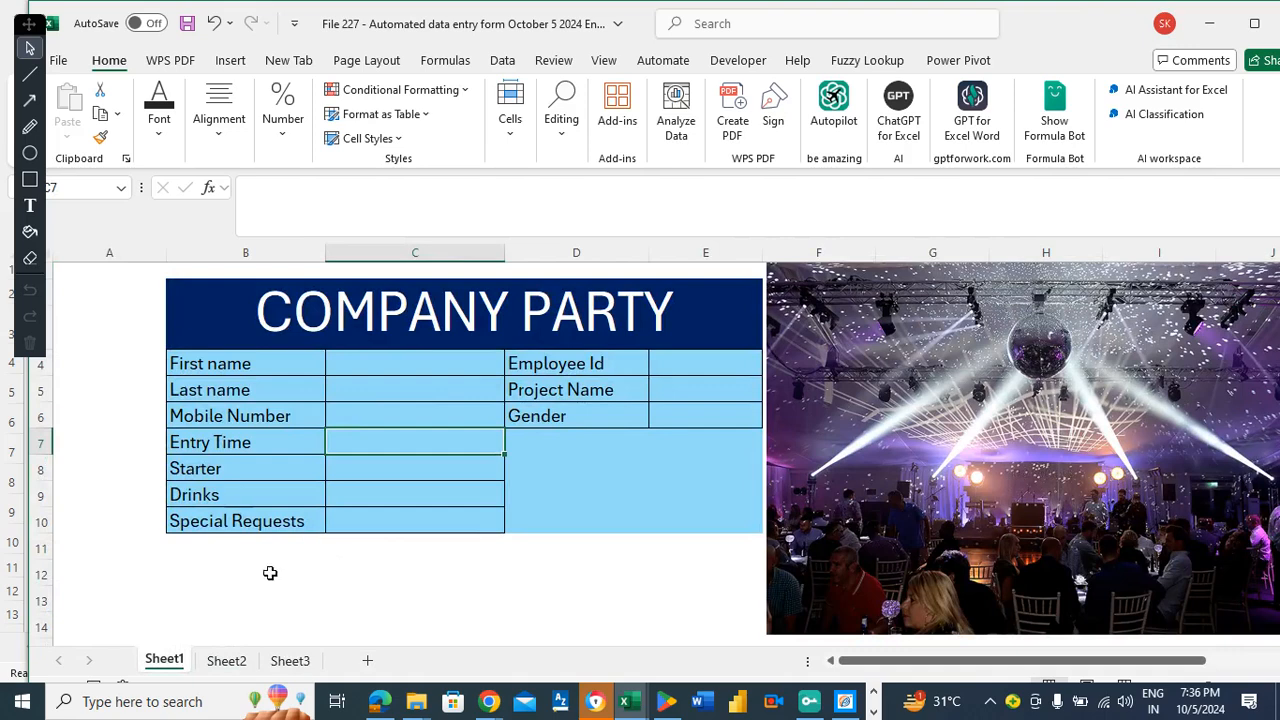
{"action": "right_click", "coordinate": [293, 662]}
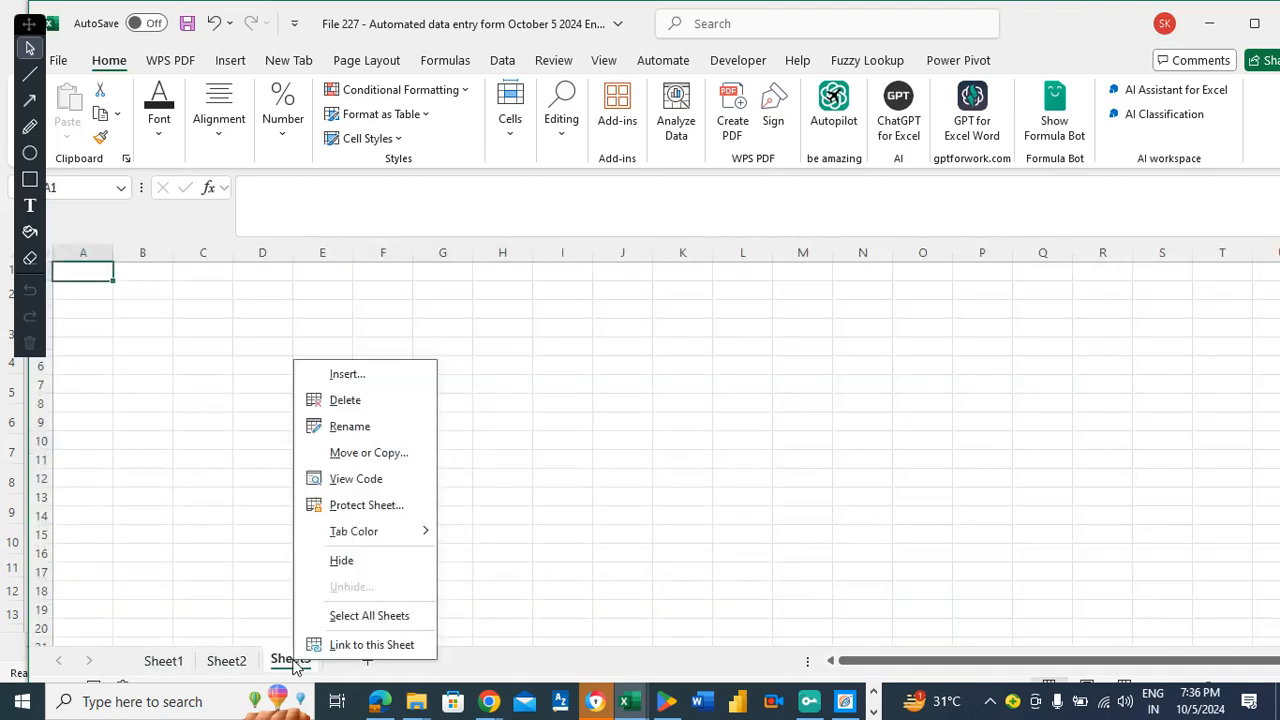
{"action": "left_click", "coordinate": [341, 426]}
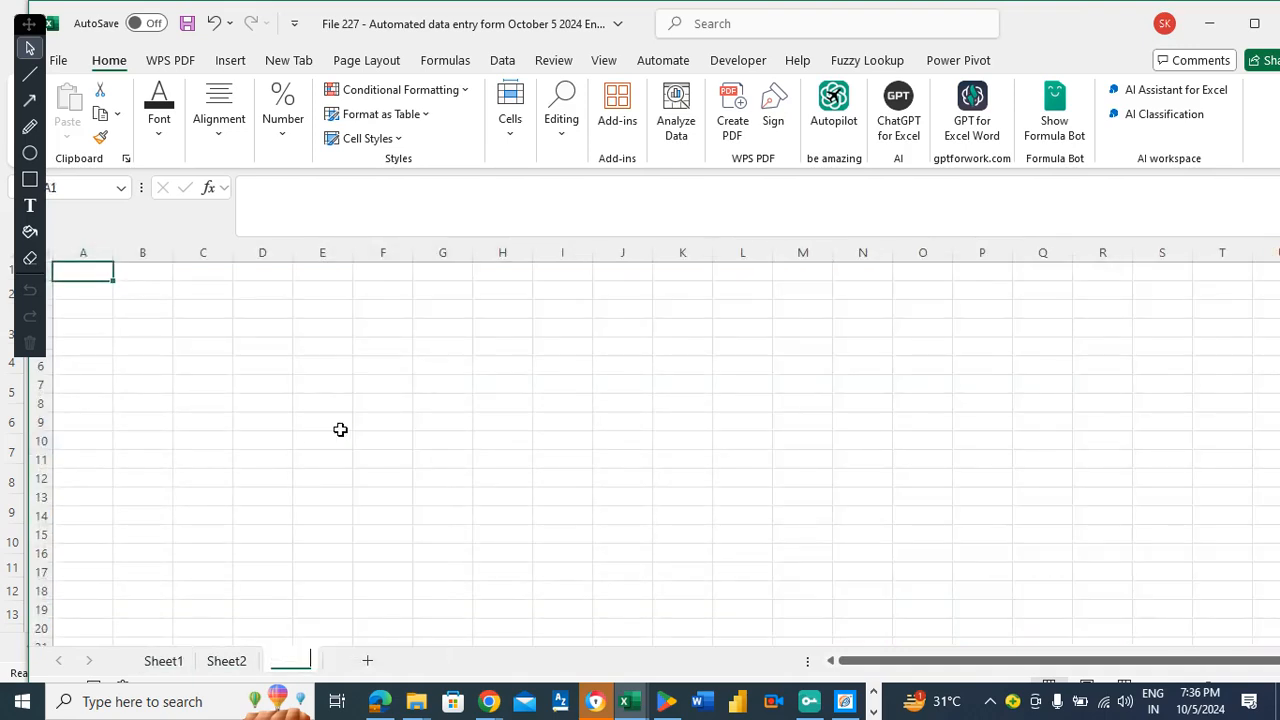
{"action": "type", "text": "Raw"}
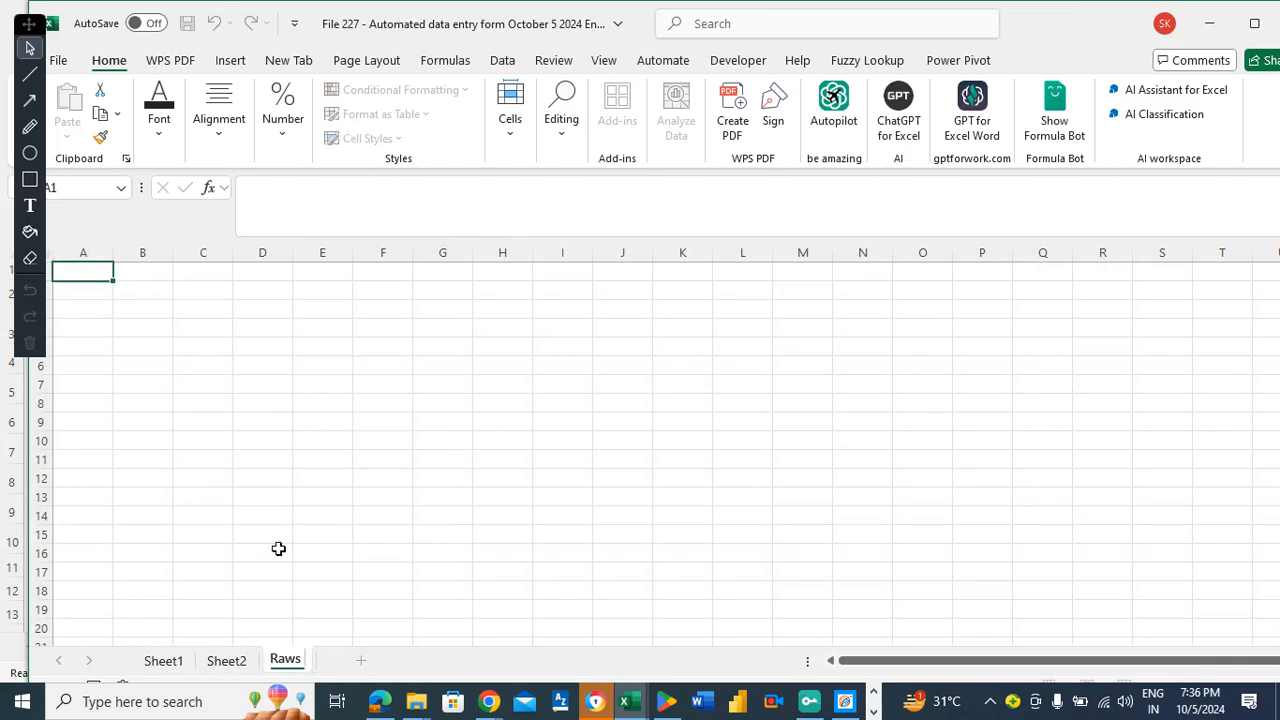
{"action": "type", "text": " Data"}
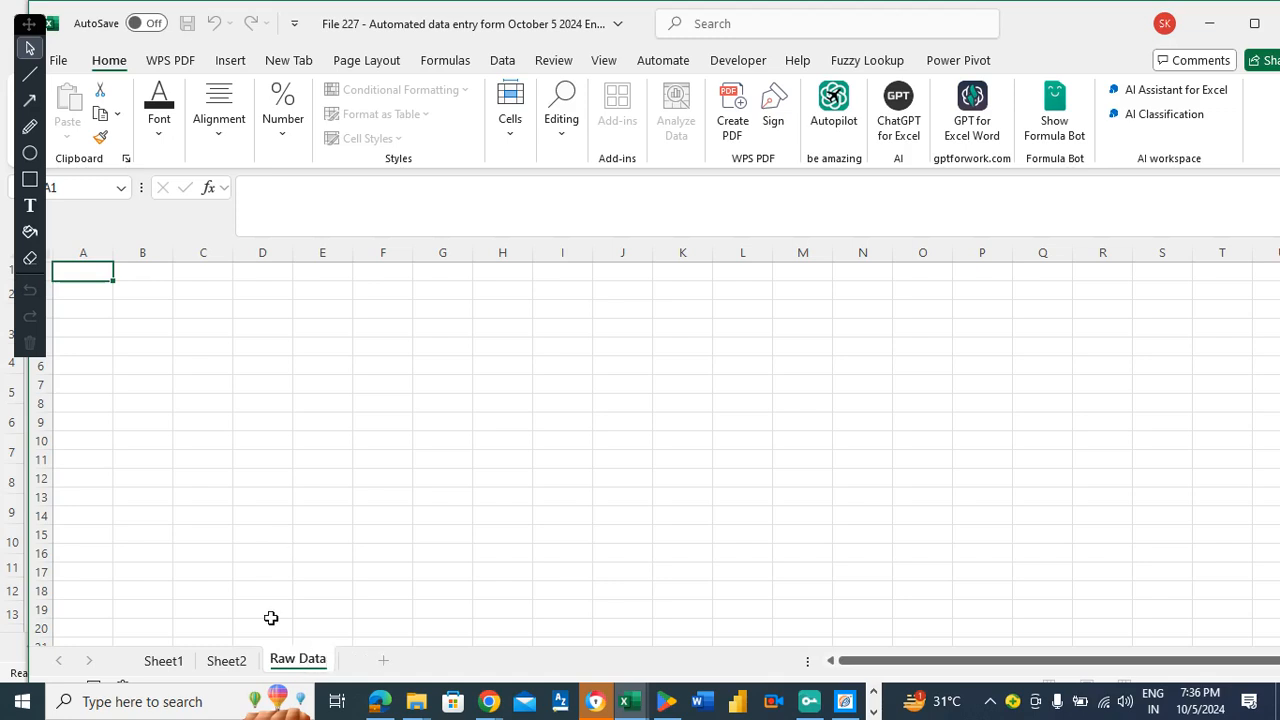
Rename Sheet2 to 'Interested people information'.
{"action": "left_click", "coordinate": [232, 663]}
{"action": "right_click", "coordinate": [233, 661]}
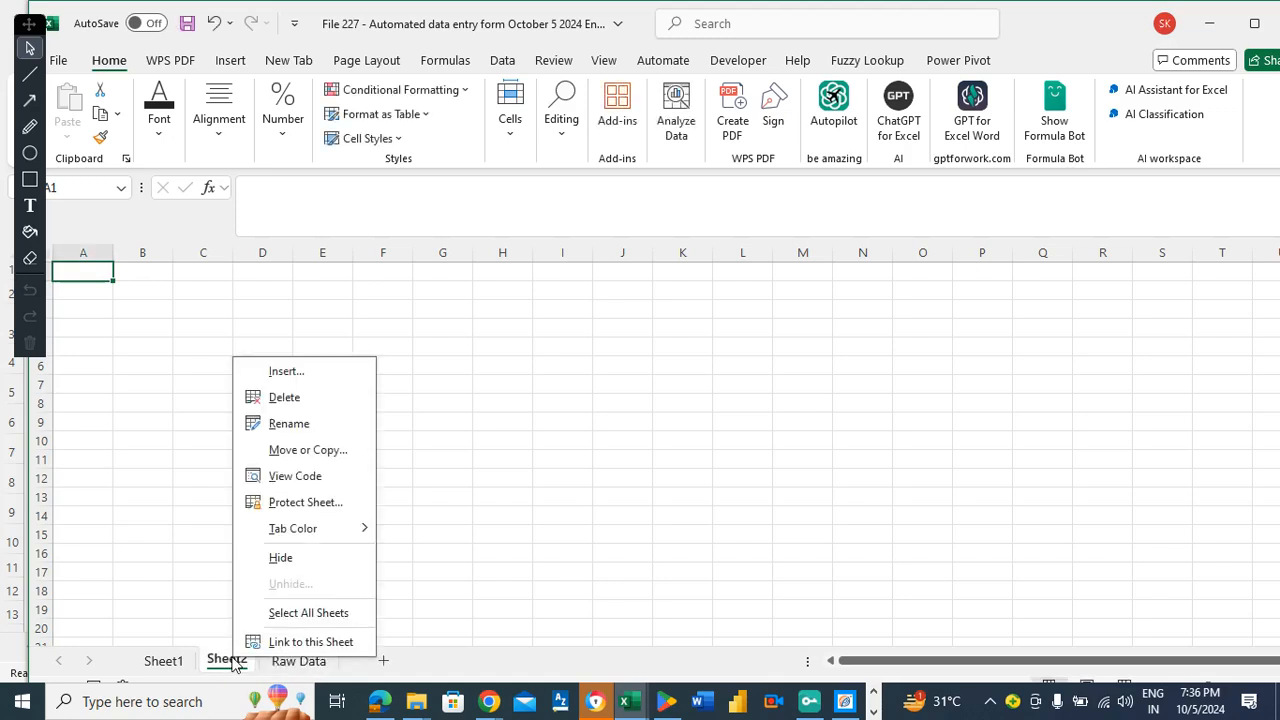
{"action": "left_click", "coordinate": [290, 424]}
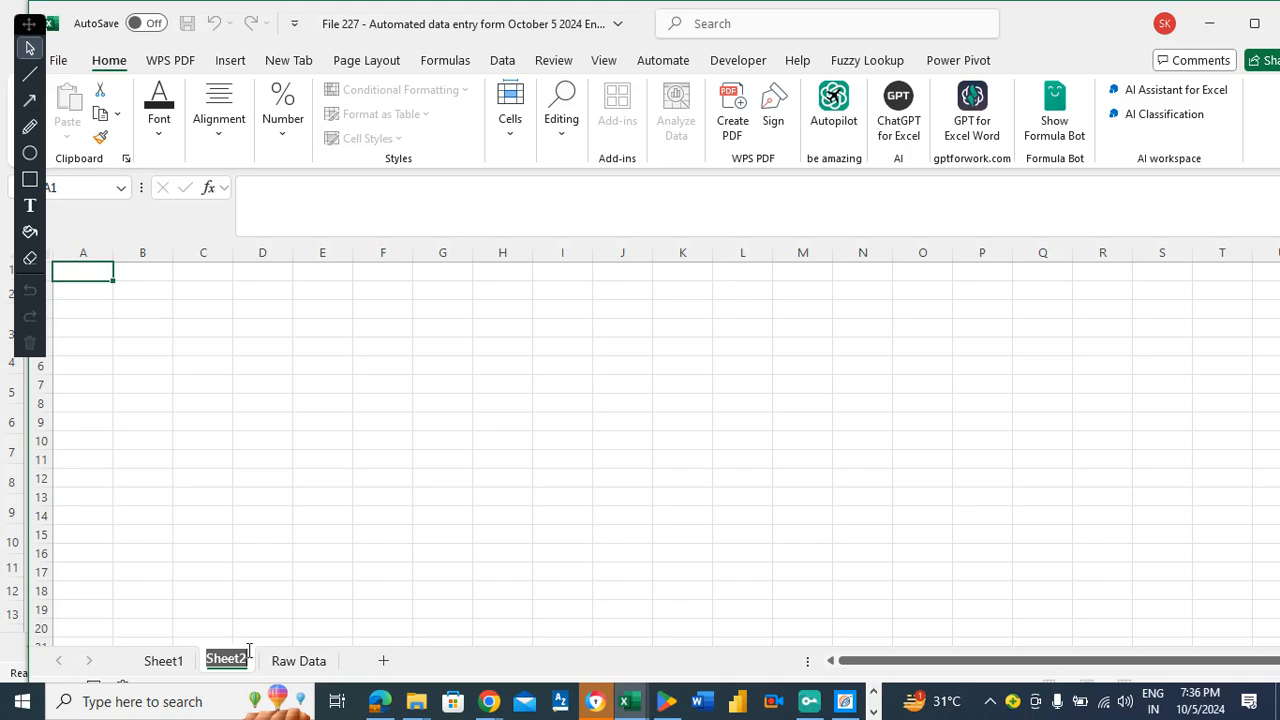
{"action": "key", "text": "BackSpace"}
{"action": "type", "text": "Int"}
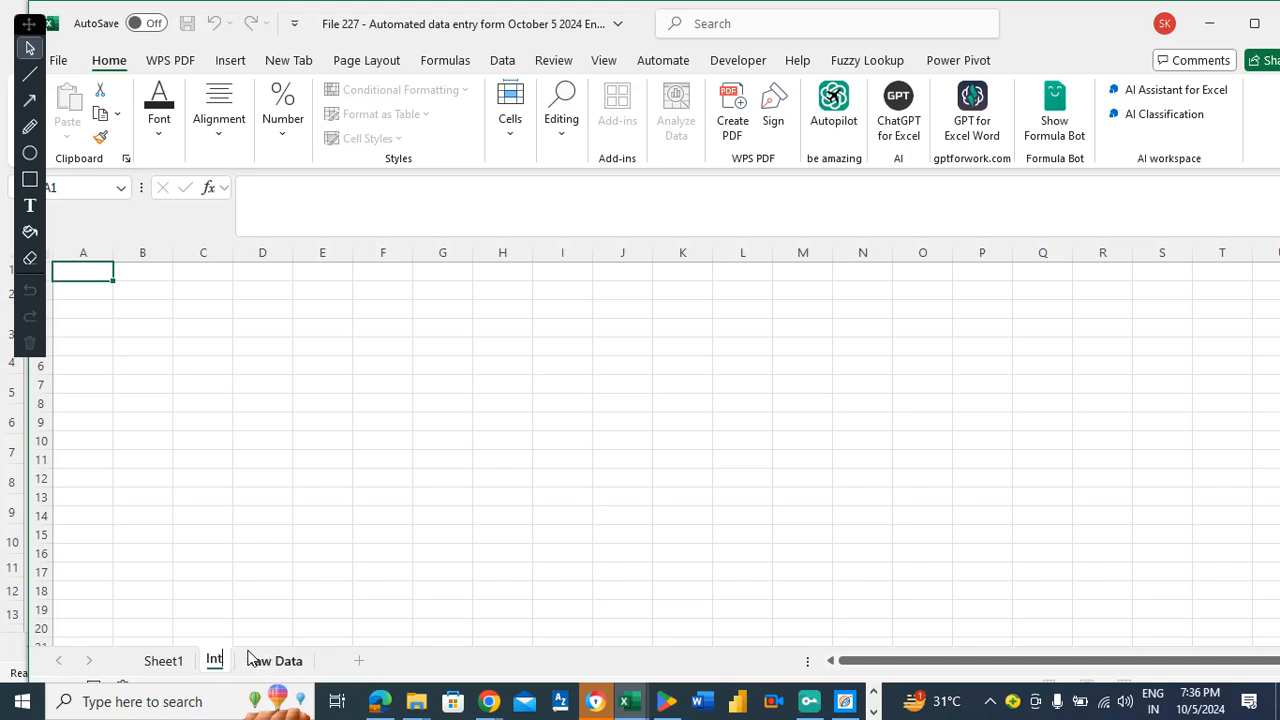
{"action": "type", "text": "erested"}
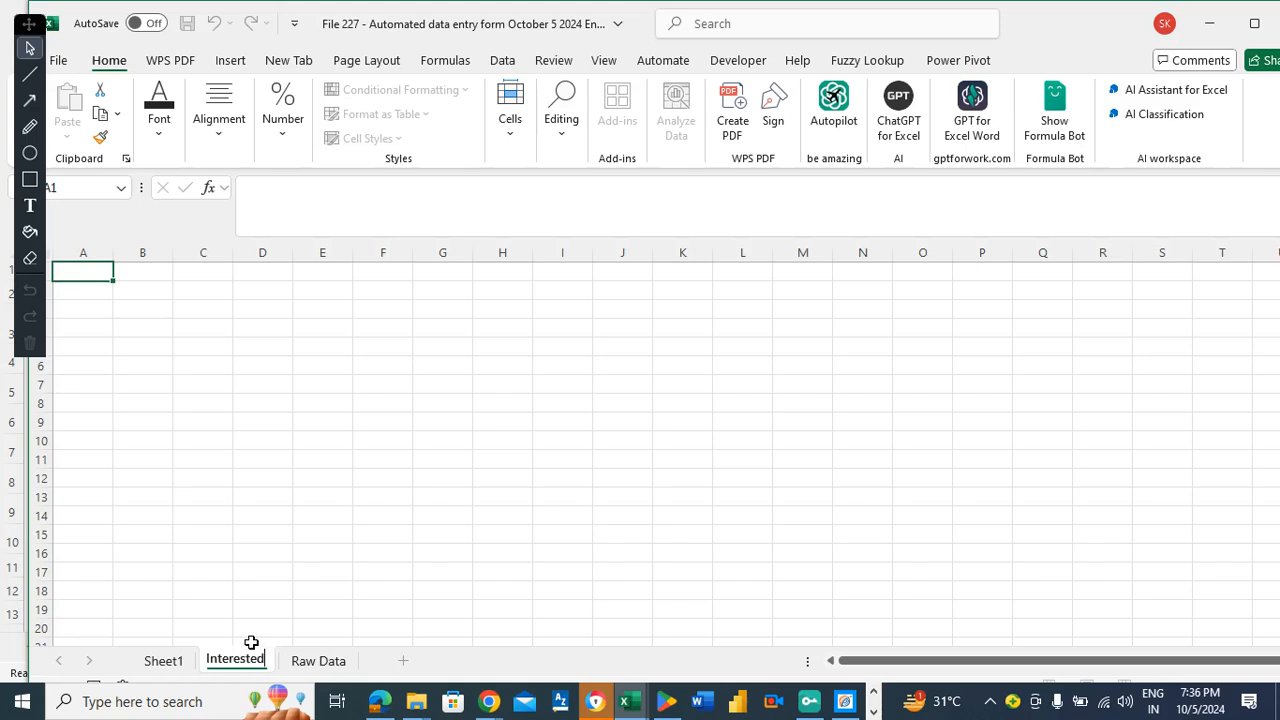
{"action": "type", "text": " information"}
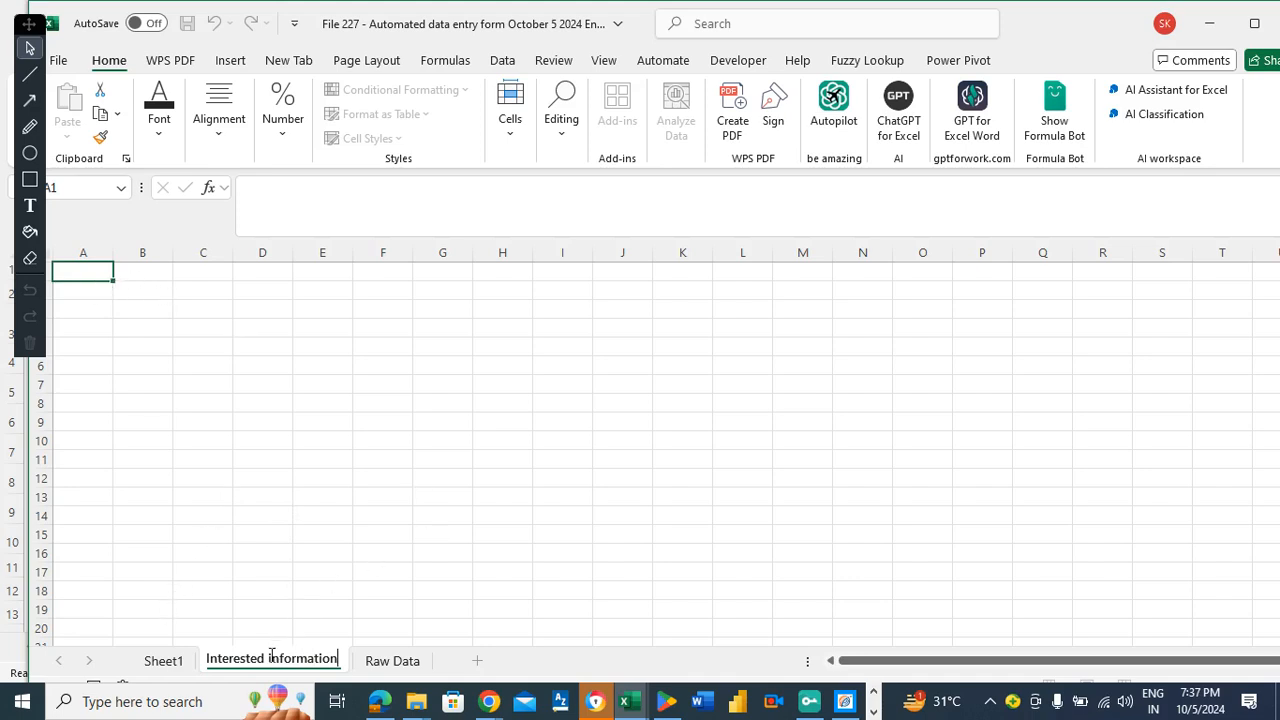
{"action": "type", "text": "peop"}
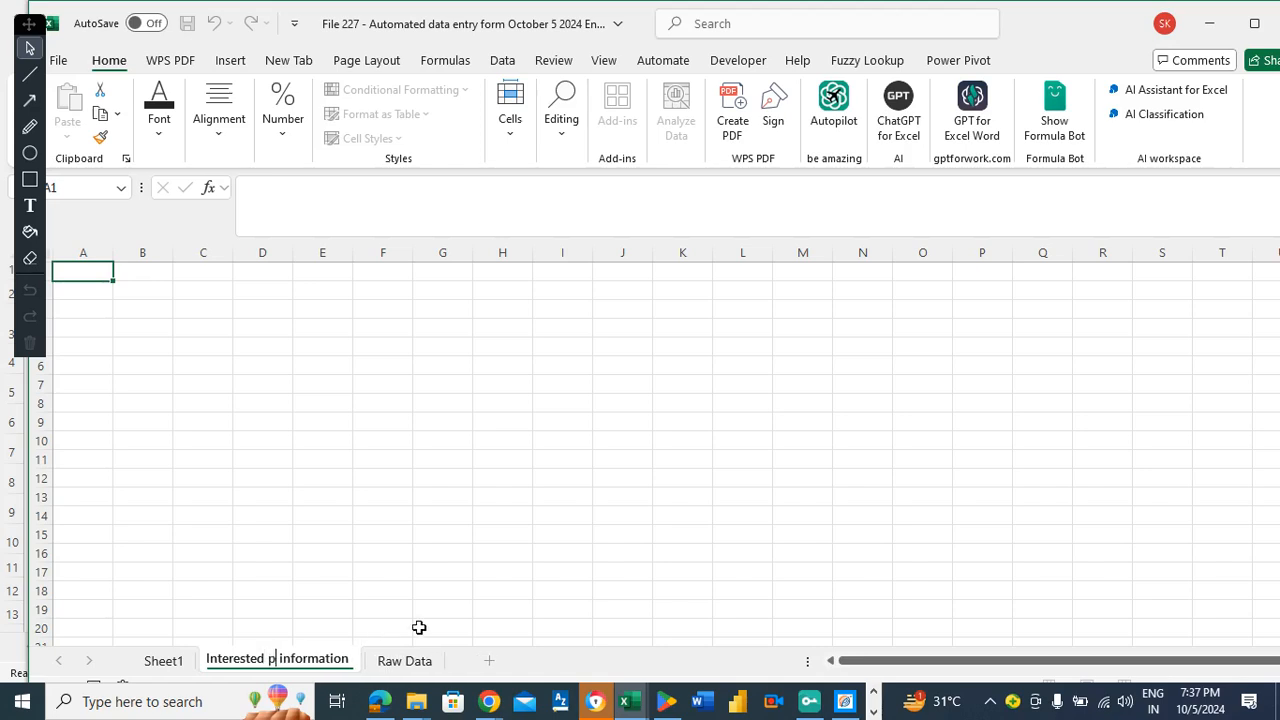
{"action": "type", "text": "le"}
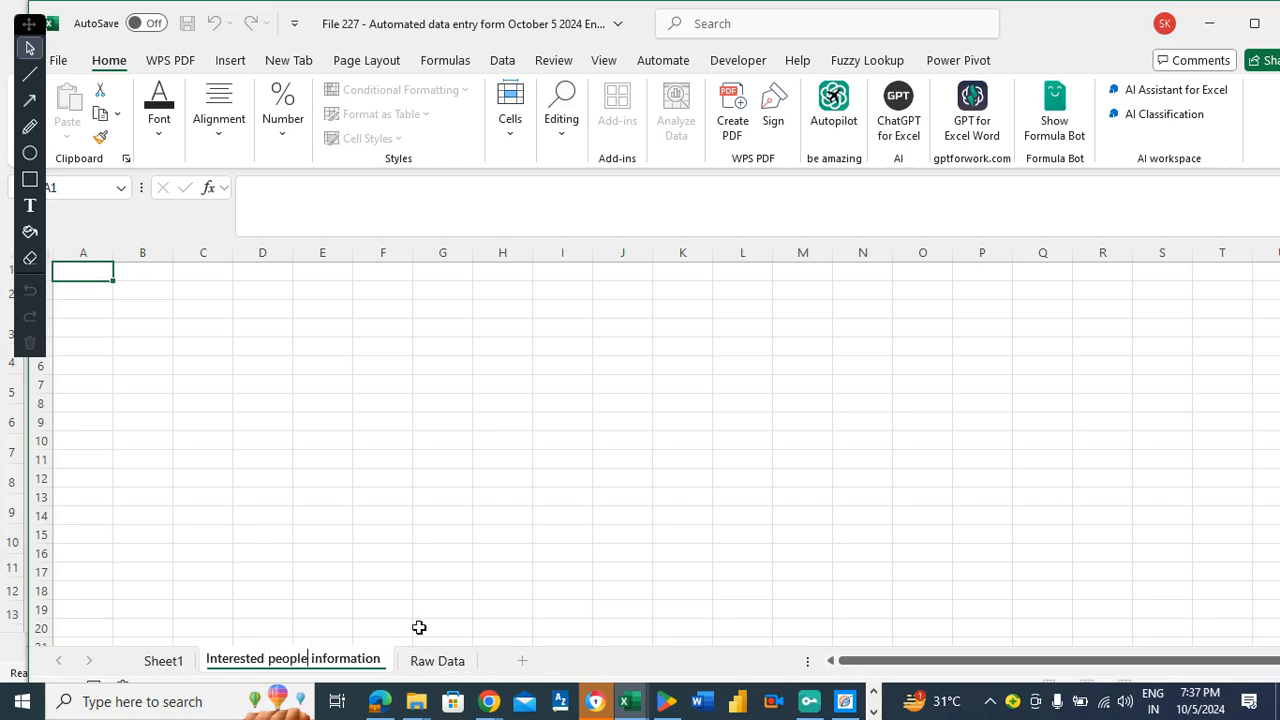
{"action": "left_click", "coordinate": [355, 405]}
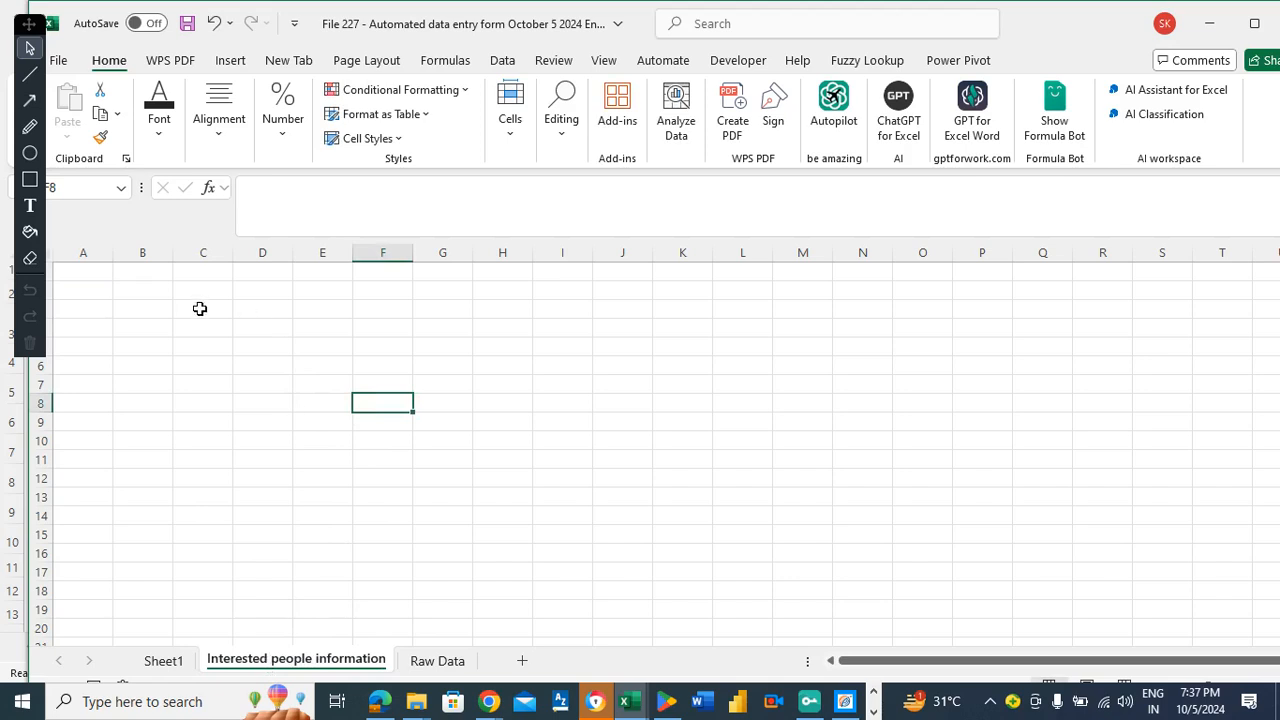
Rename Sheet1, the party form, to 'Data entry form'.
{"action": "right_click", "coordinate": [163, 662]}
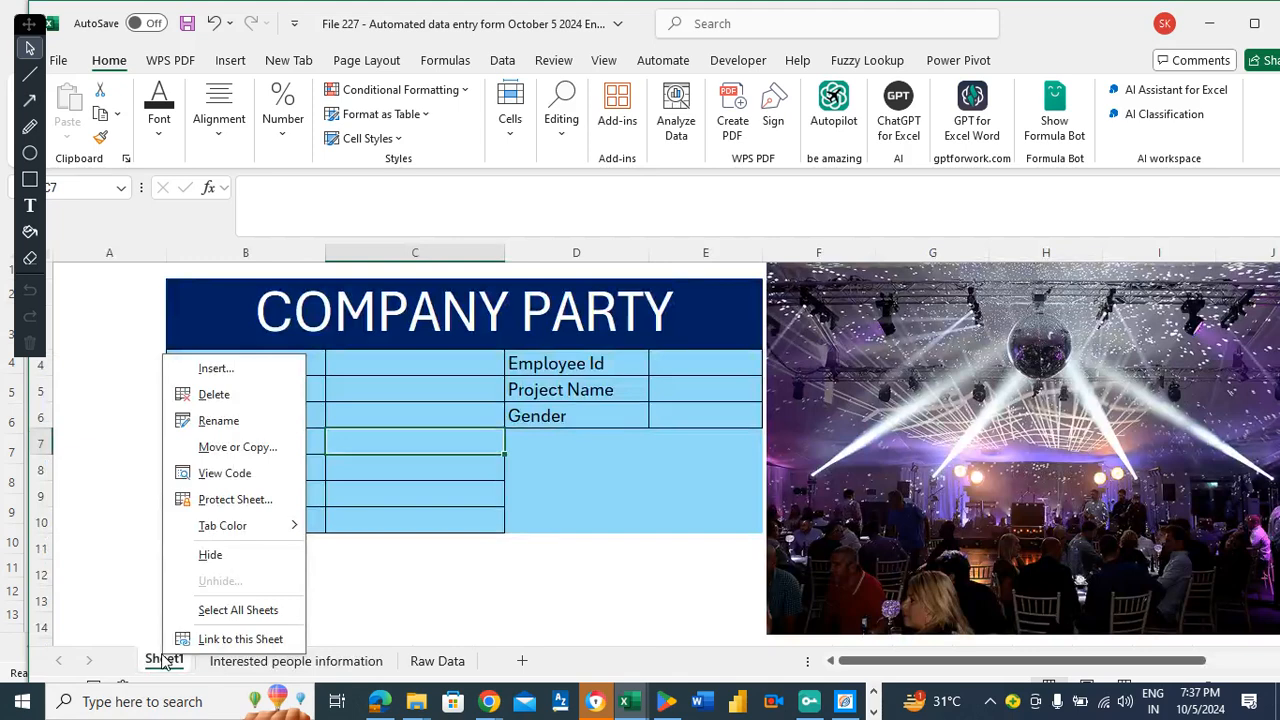
{"action": "left_click", "coordinate": [218, 421]}
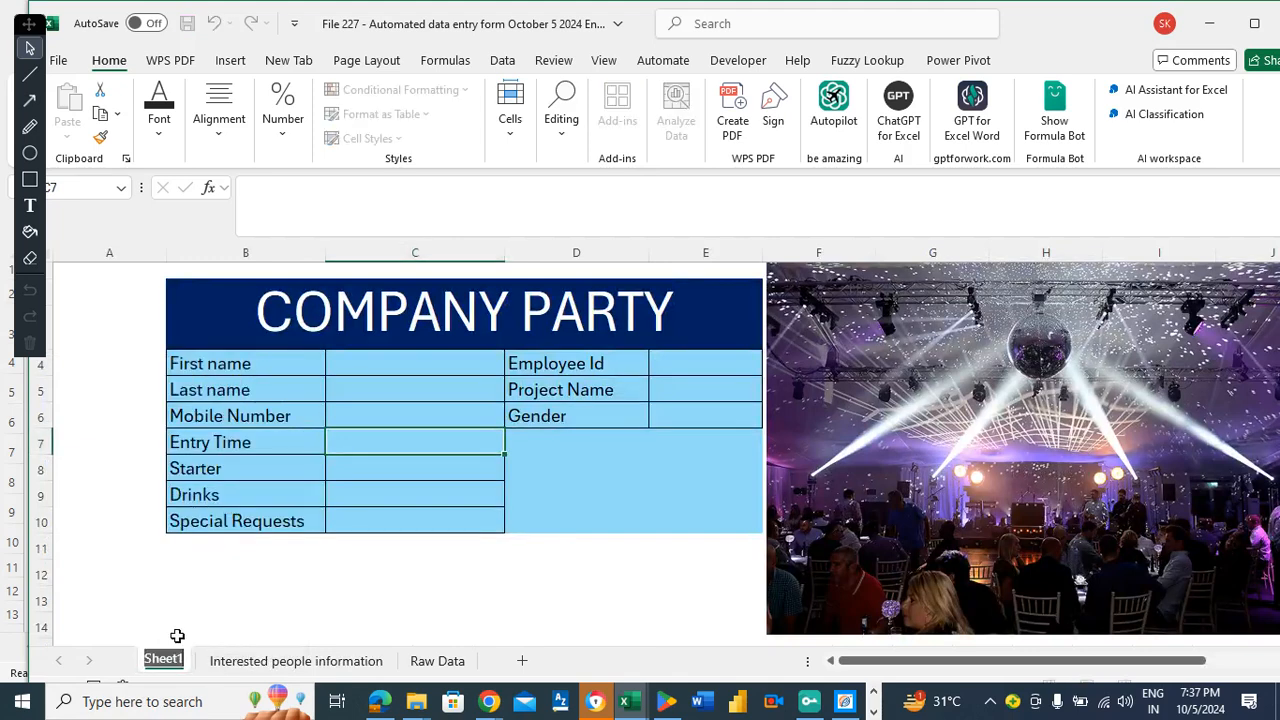
{"action": "type", "text": "Entr"}
{"action": "key", "text": "BackSpace"}
{"action": "key", "text": "BackSpace"}
{"action": "key", "text": "BackSpace"}
{"action": "key", "text": "BackSpace"}
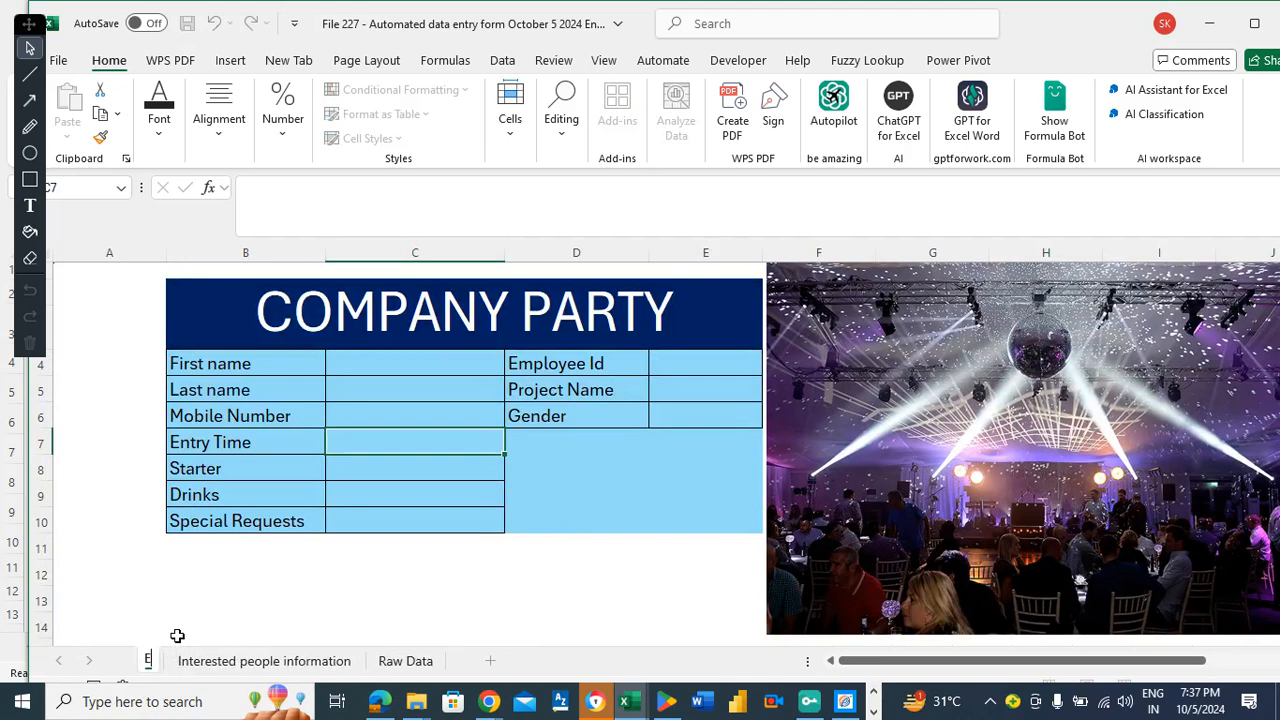
{"action": "type", "text": "D"}
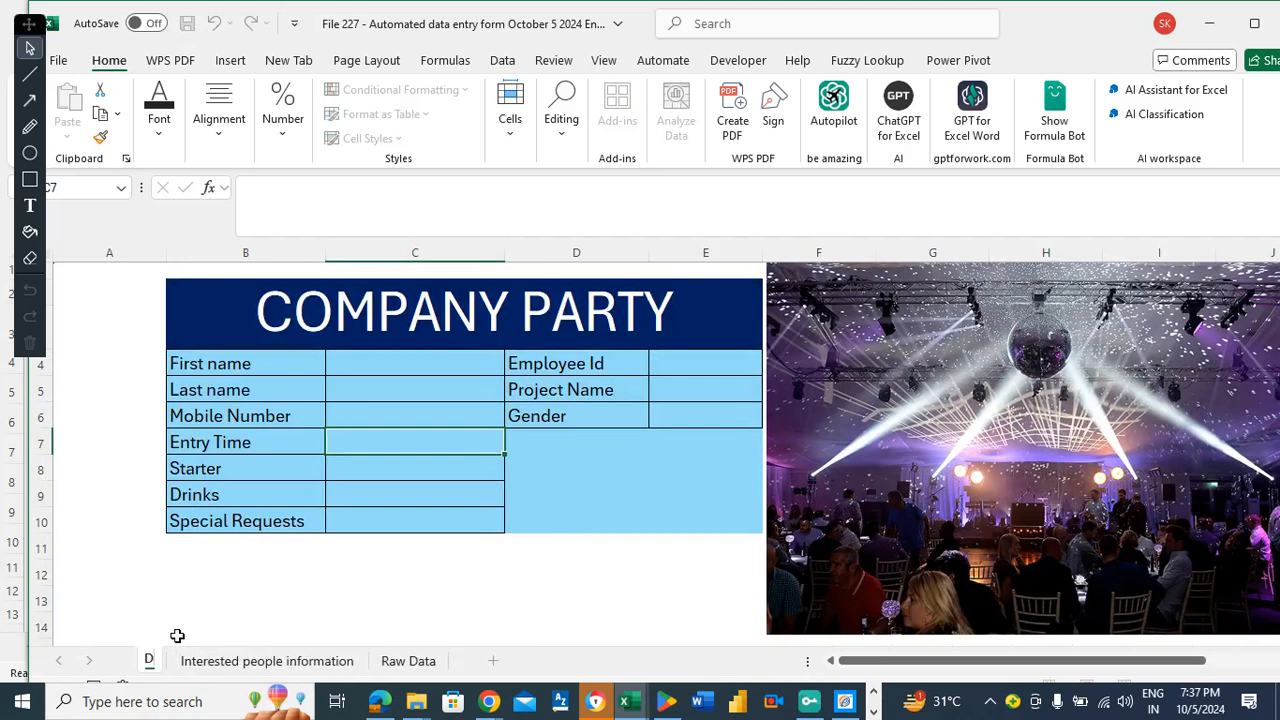
{"action": "type", "text": "ata entry"}
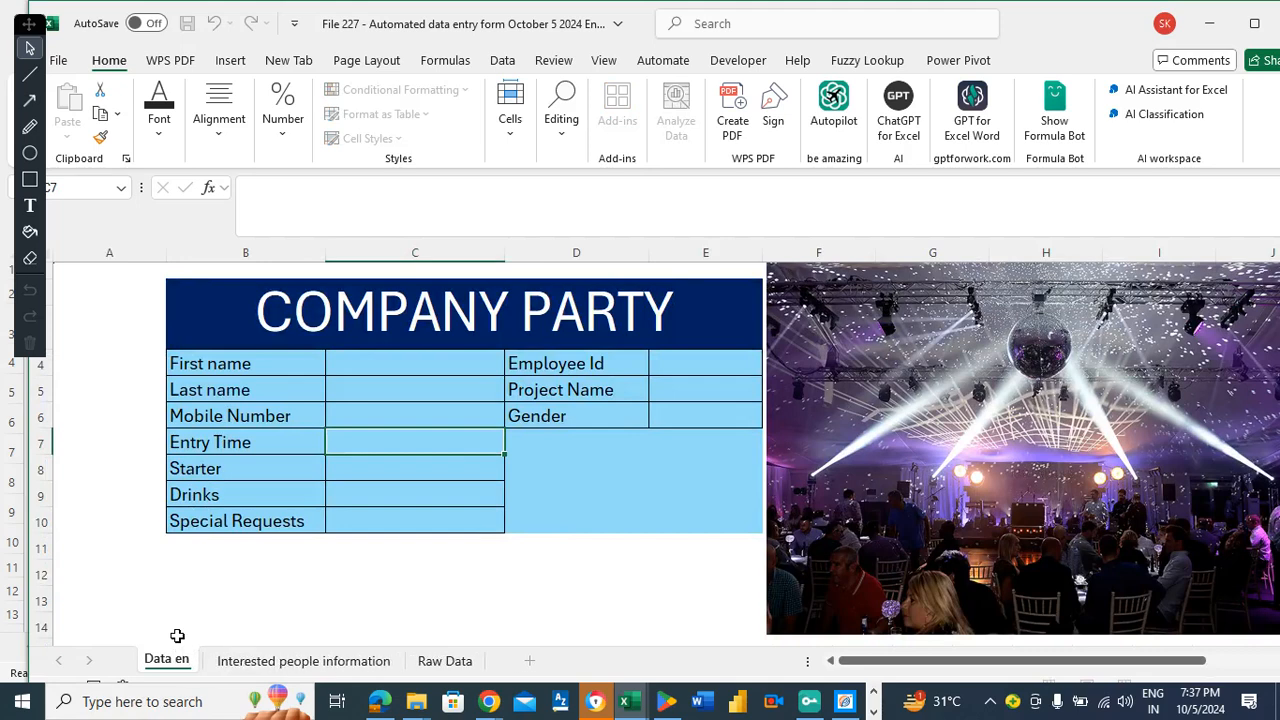
{"action": "key", "text": "Return"}
{"action": "type", "text": "form"}
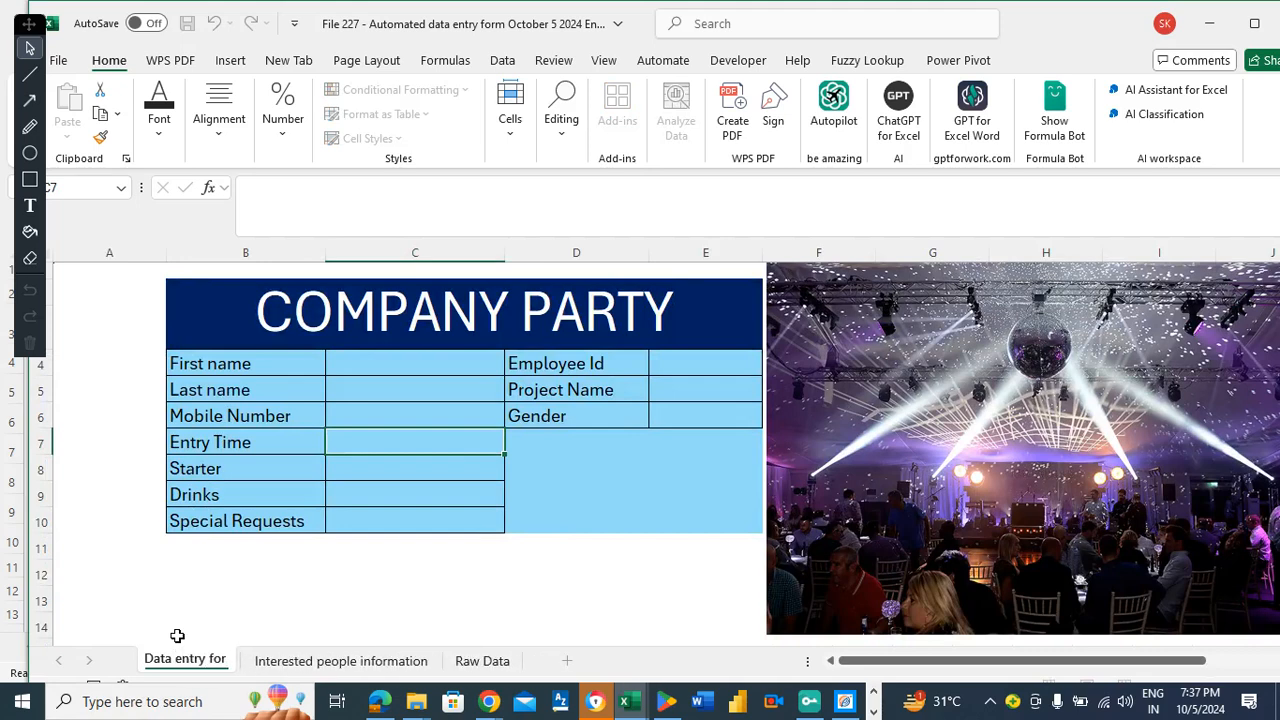
{"action": "left_click", "coordinate": [106, 388]}
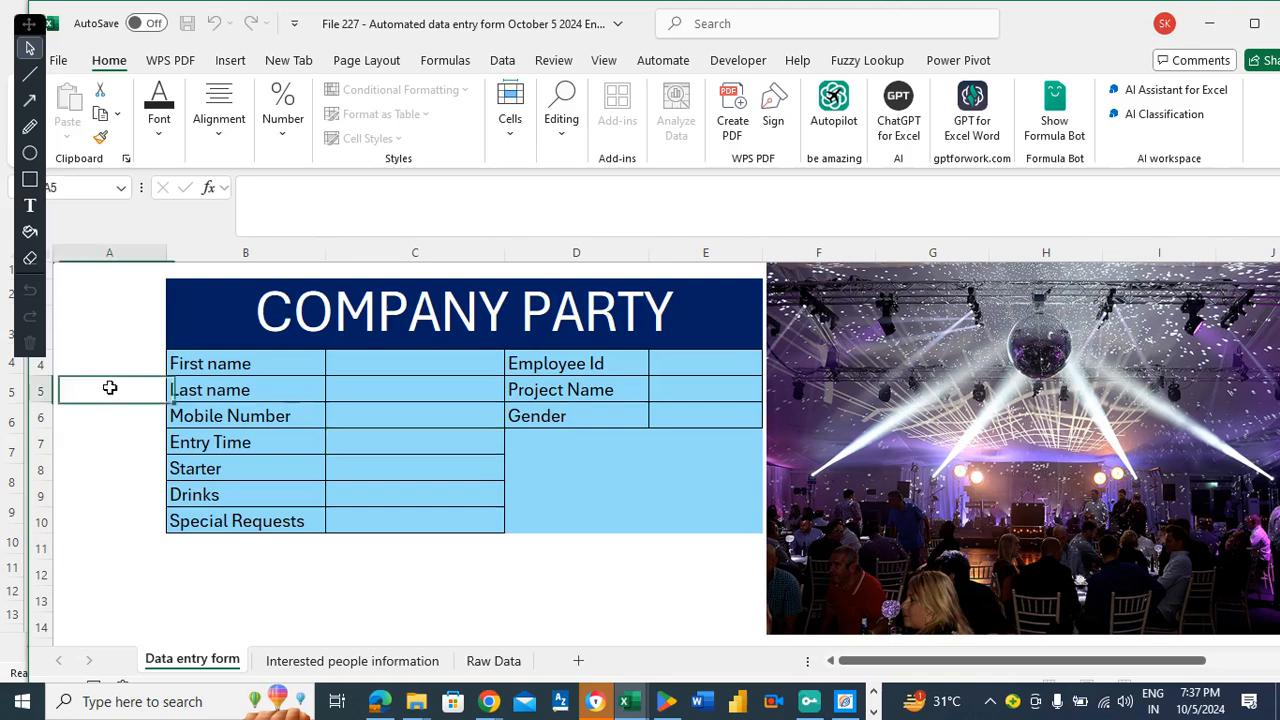
Save the workbook and select the Special Requests entry cell C10.
{"action": "left_click", "coordinate": [403, 363]}
{"action": "key", "text": "ctrl+s"}
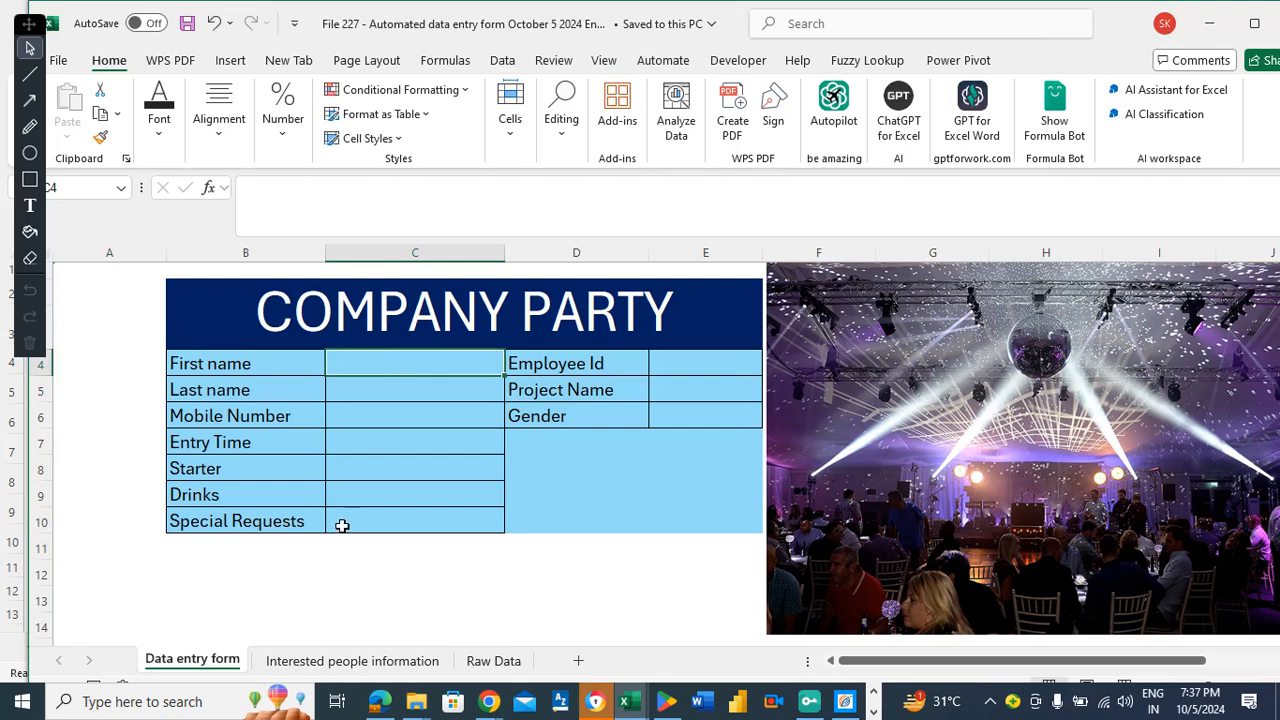
{"action": "left_click", "coordinate": [372, 466]}
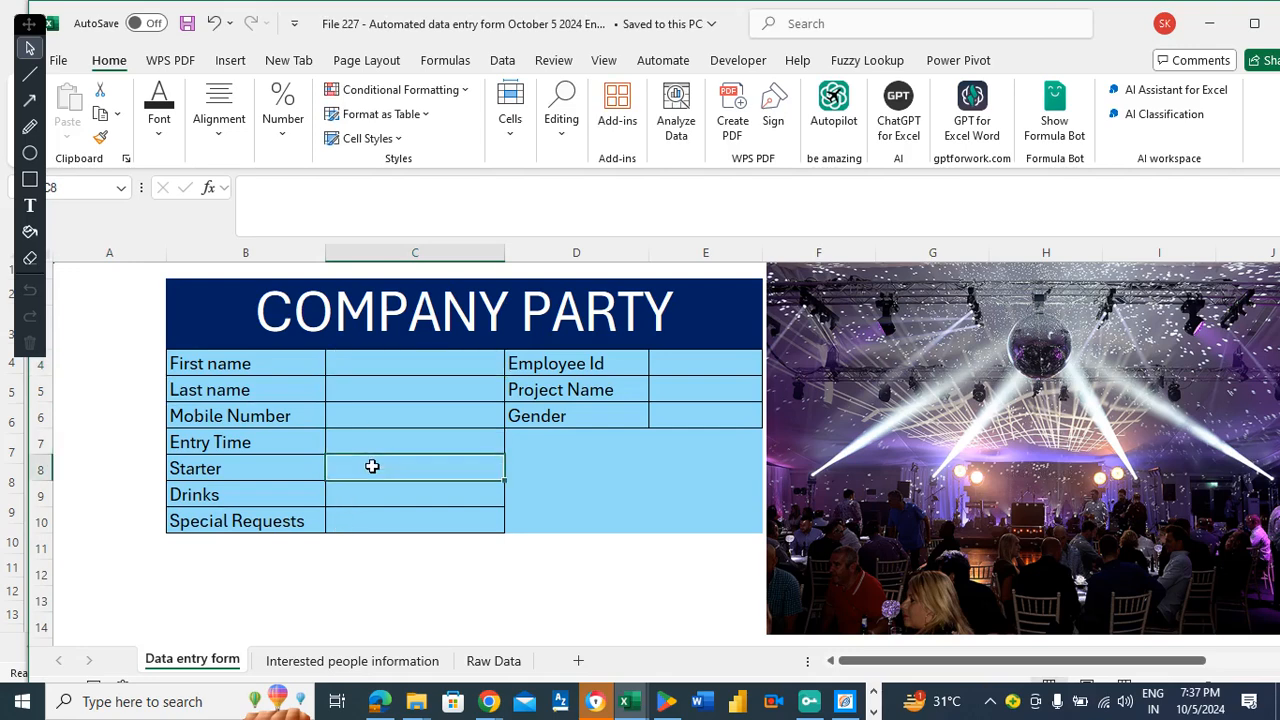
{"action": "key", "text": "Down"}
{"action": "key", "text": "Down"}
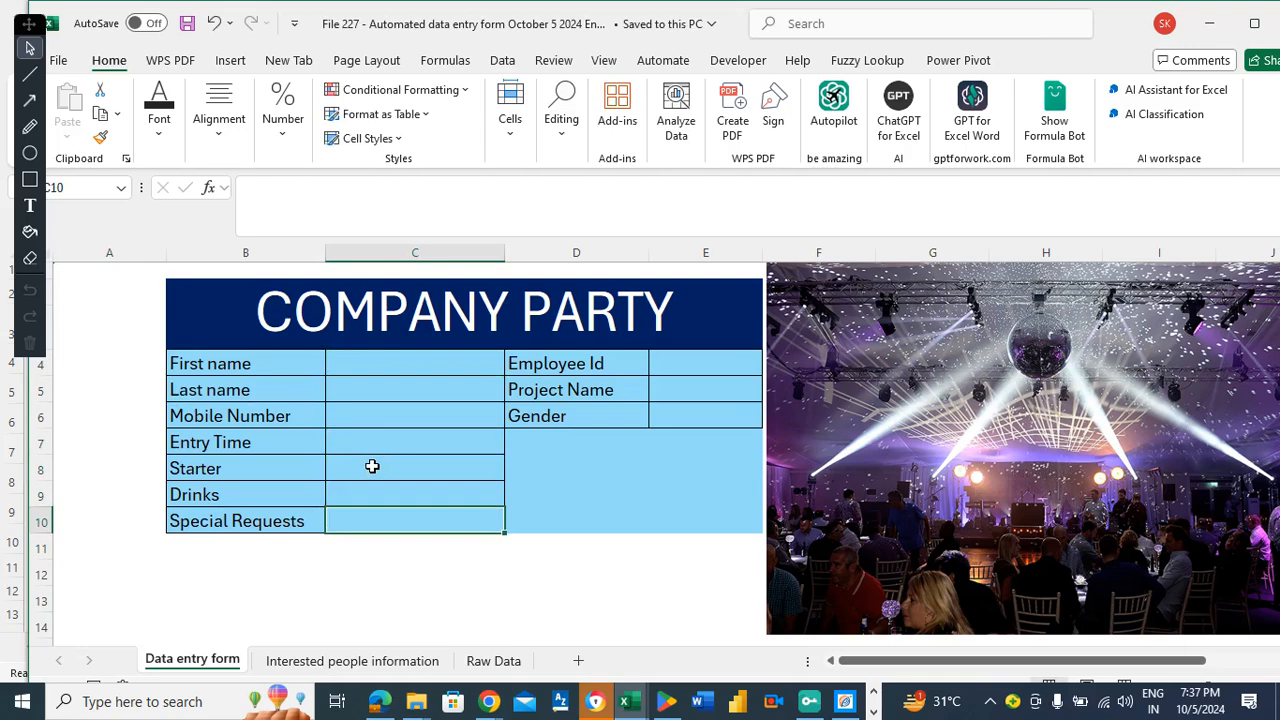
{"action": "left_click", "coordinate": [261, 515]}
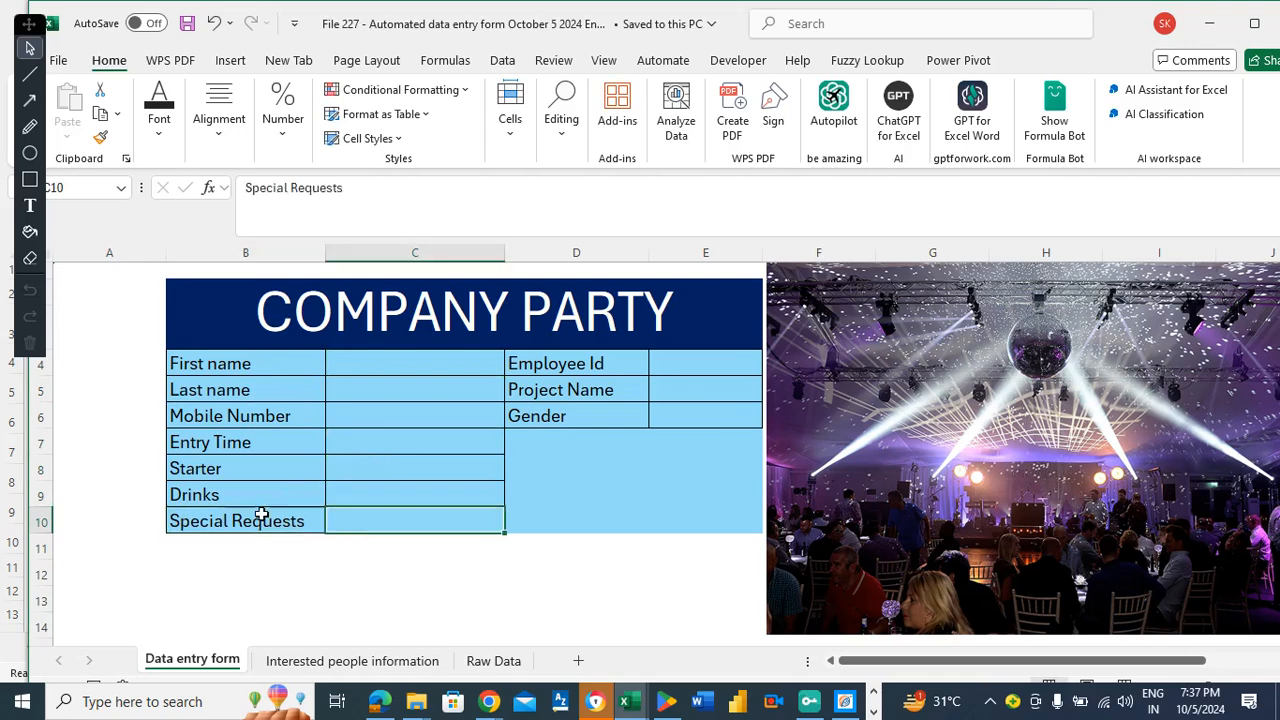
{"action": "left_click", "coordinate": [449, 523]}
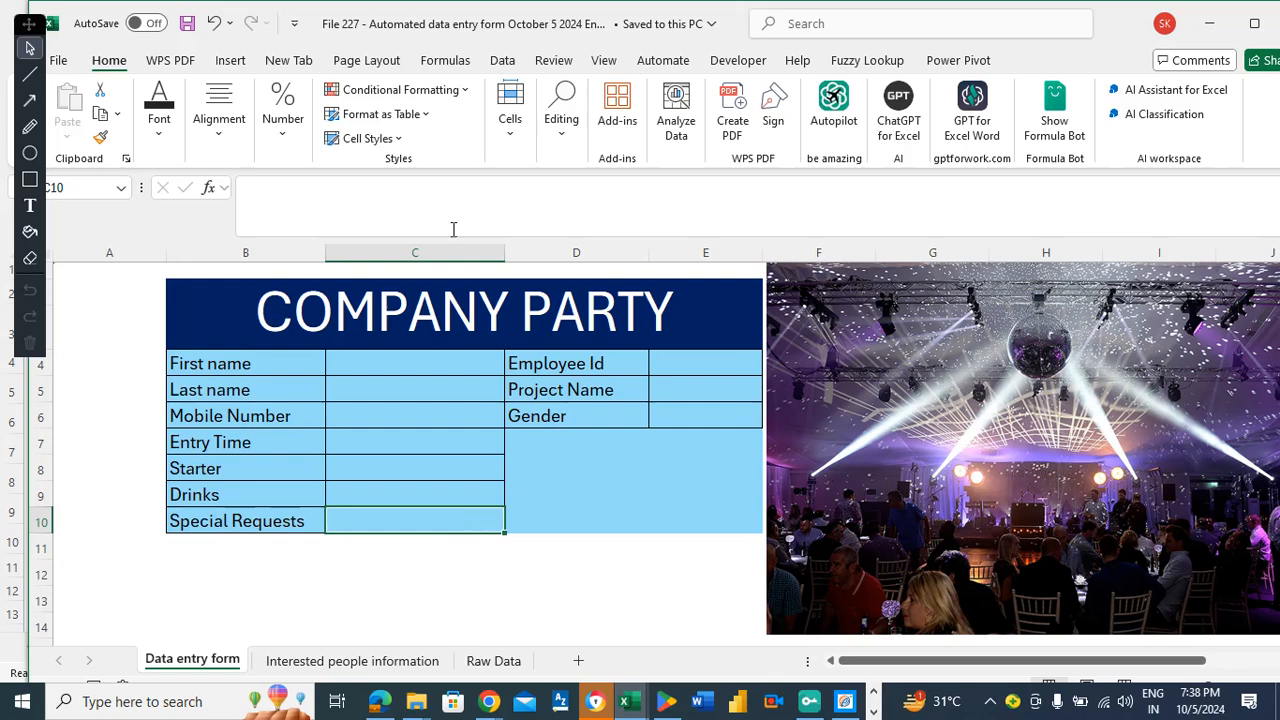
{"action": "left_click", "coordinate": [503, 62]}
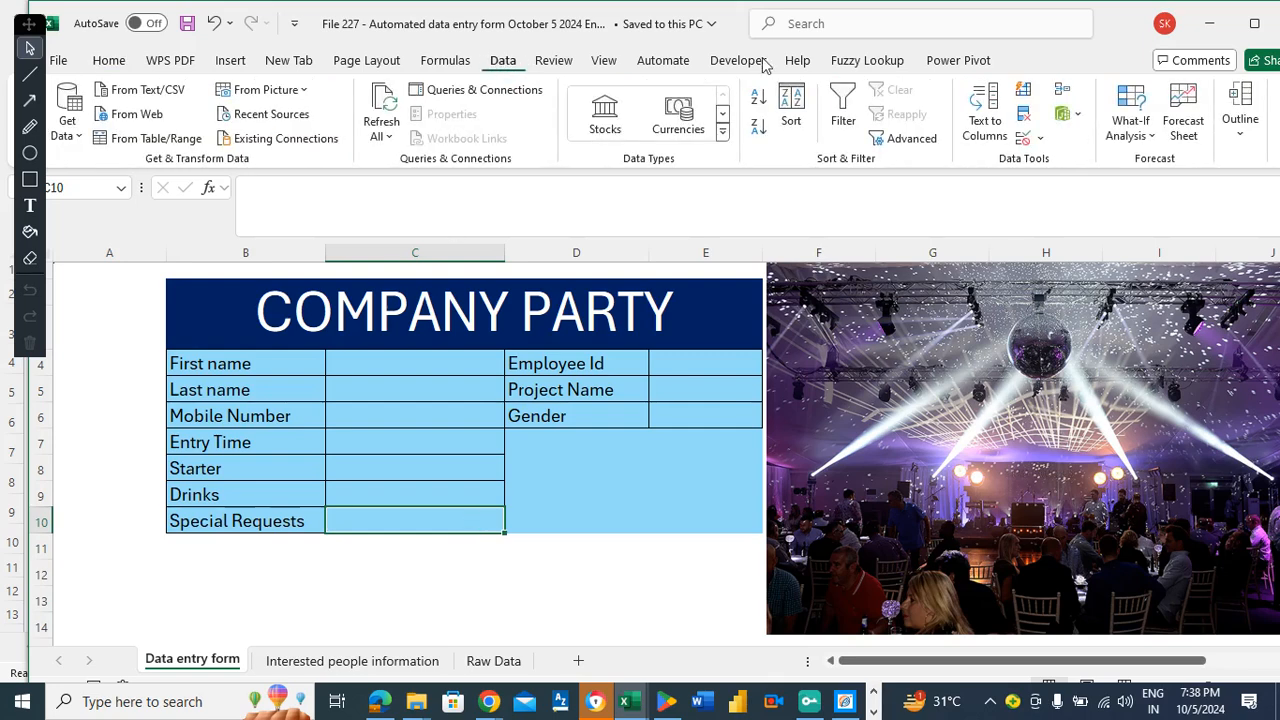
Give C10 a Yes/No list data validation dropdown.
{"action": "left_click", "coordinate": [1024, 142]}
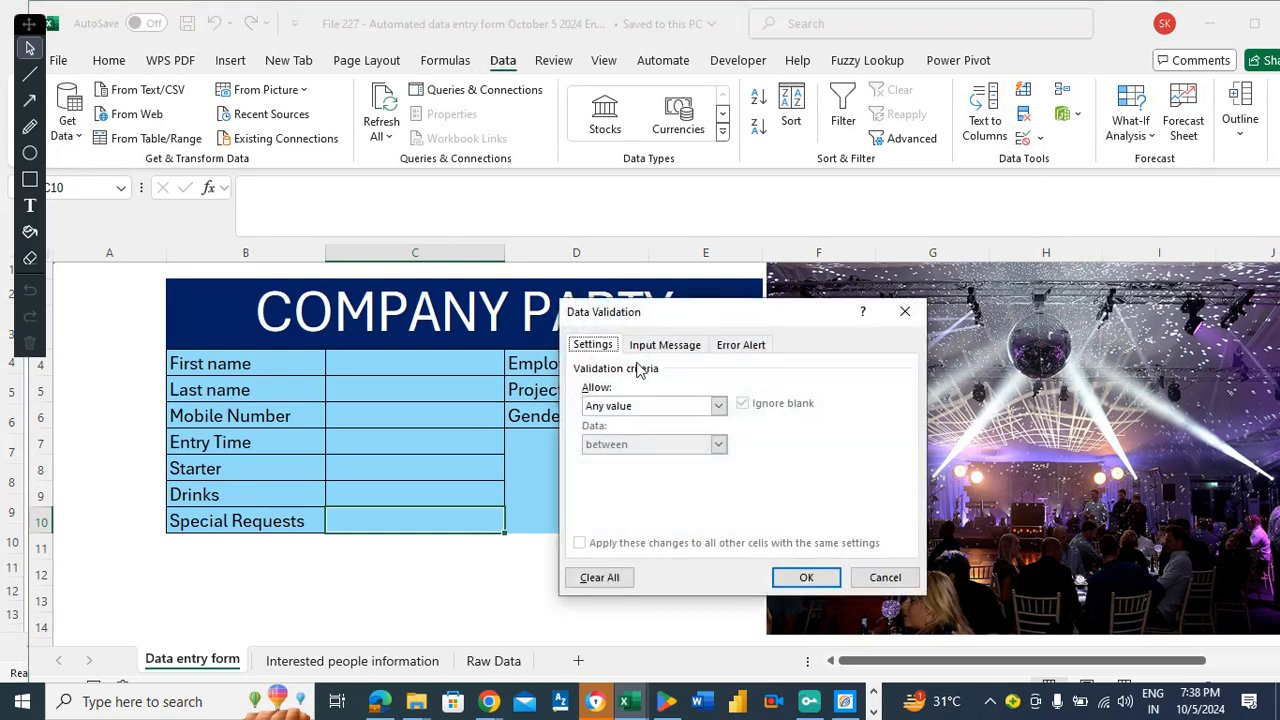
{"action": "left_click", "coordinate": [643, 409]}
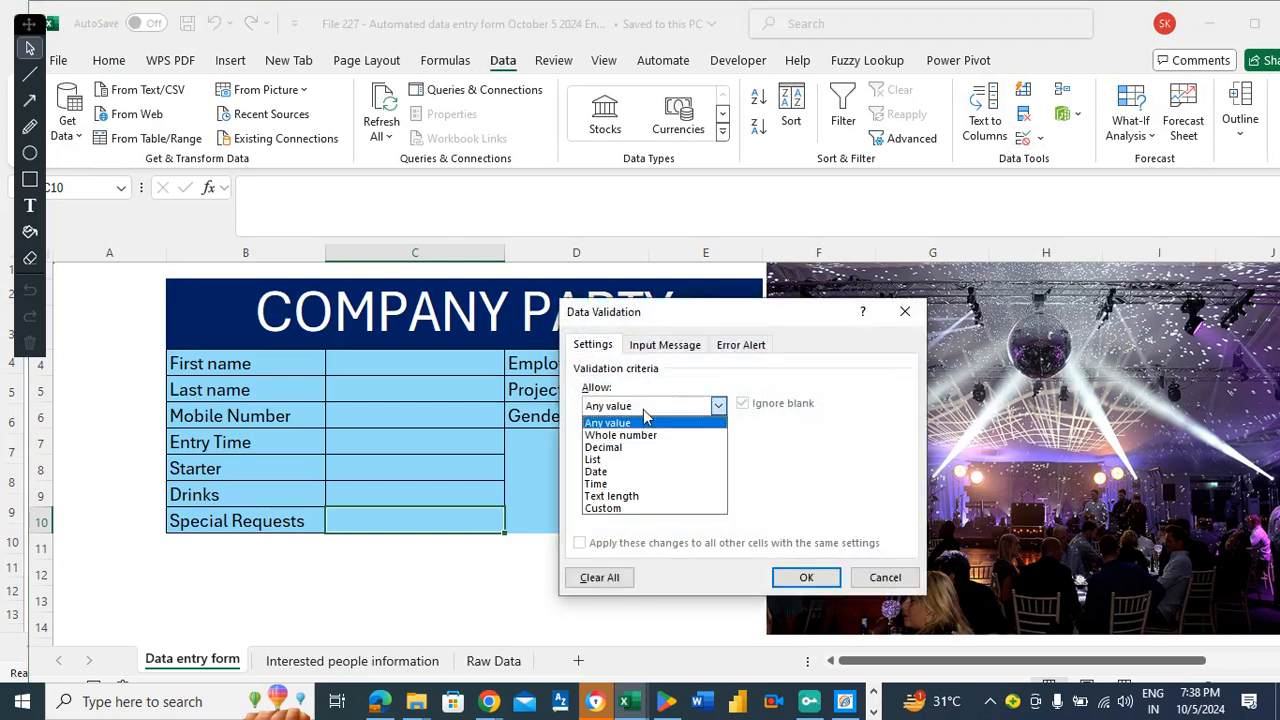
{"action": "left_click", "coordinate": [612, 462]}
{"action": "left_click", "coordinate": [617, 481]}
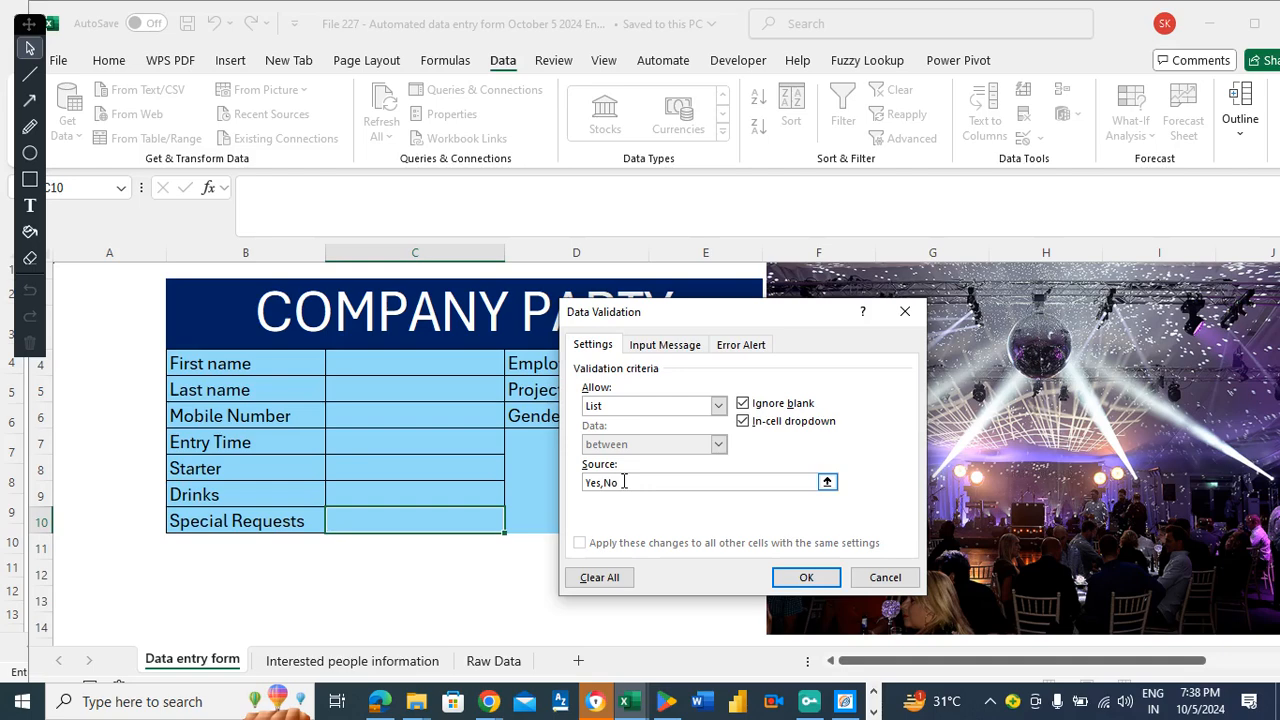
{"action": "left_click", "coordinate": [806, 577]}
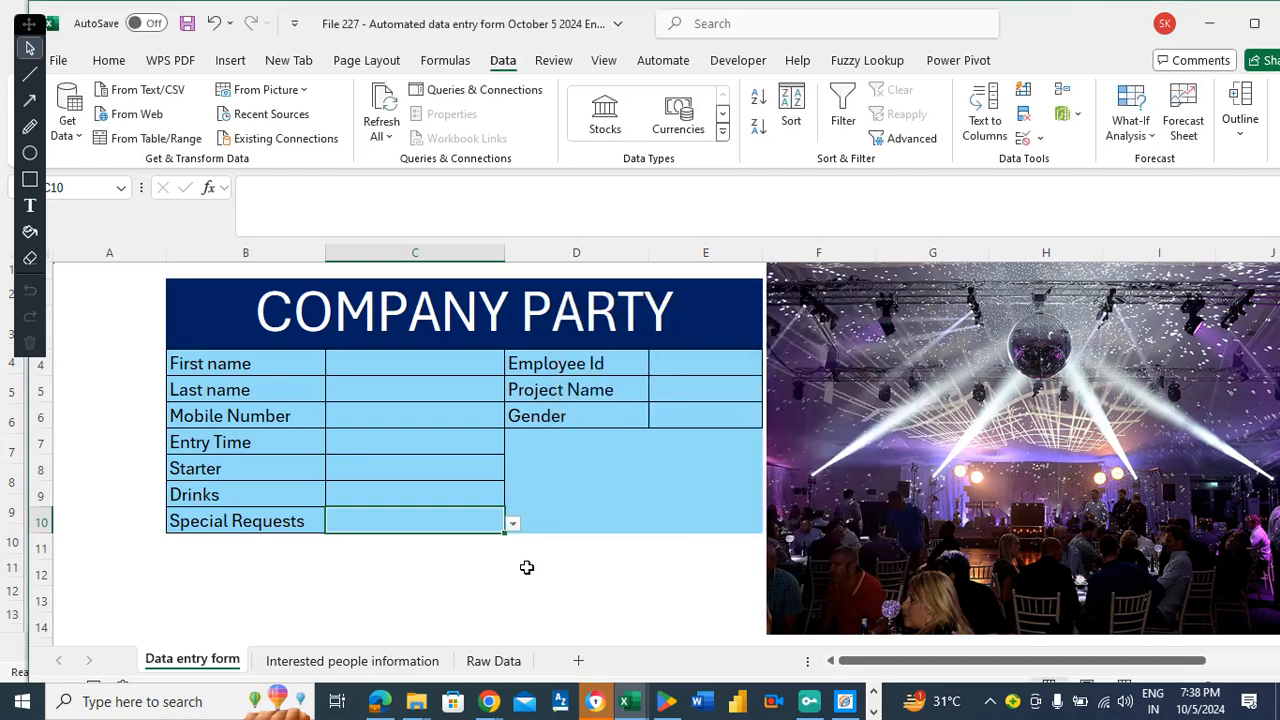
Test the C10 dropdown by choosing No, then settle on Yes.
{"action": "left_click", "coordinate": [438, 544]}
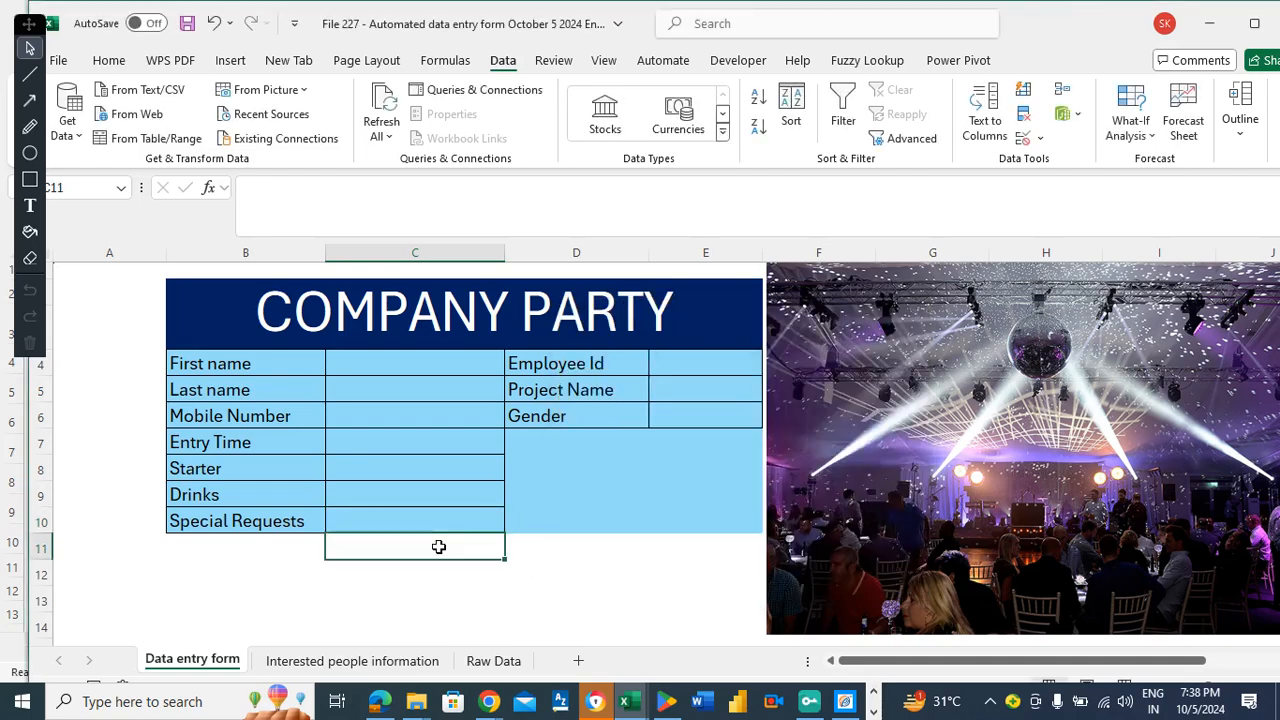
{"action": "left_click", "coordinate": [431, 526]}
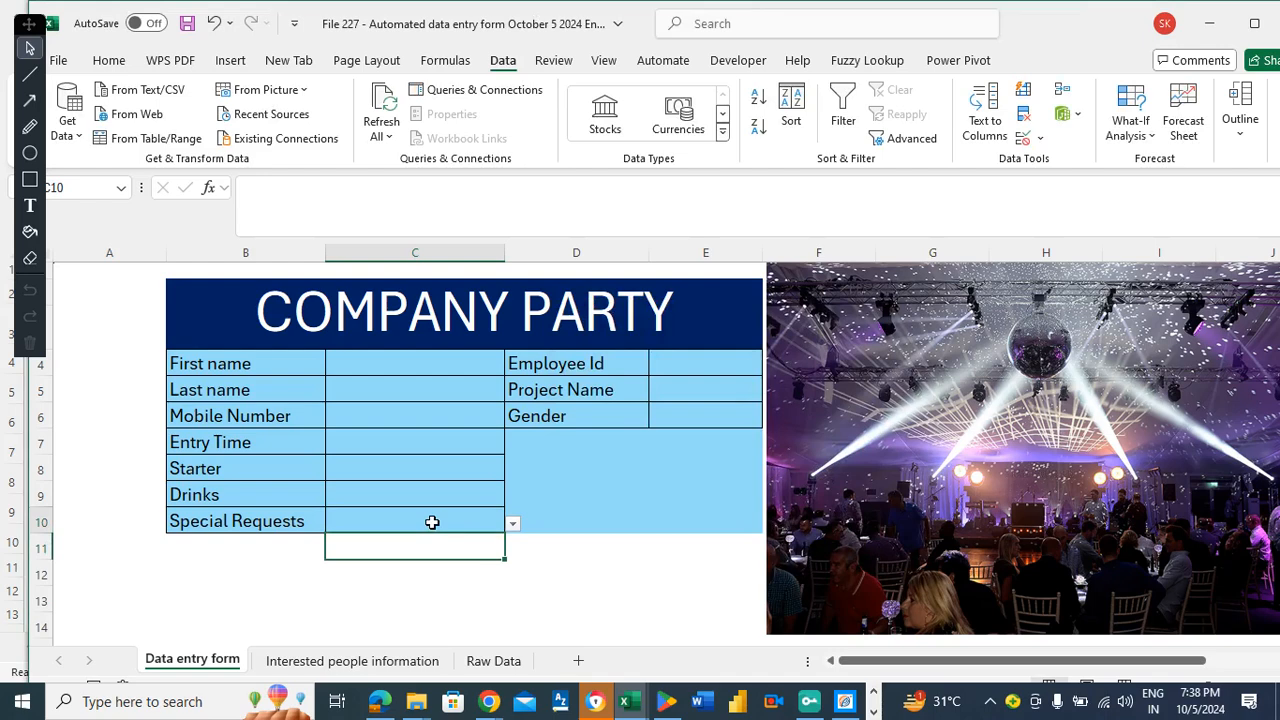
{"action": "left_click", "coordinate": [514, 526]}
{"action": "left_click", "coordinate": [356, 562]}
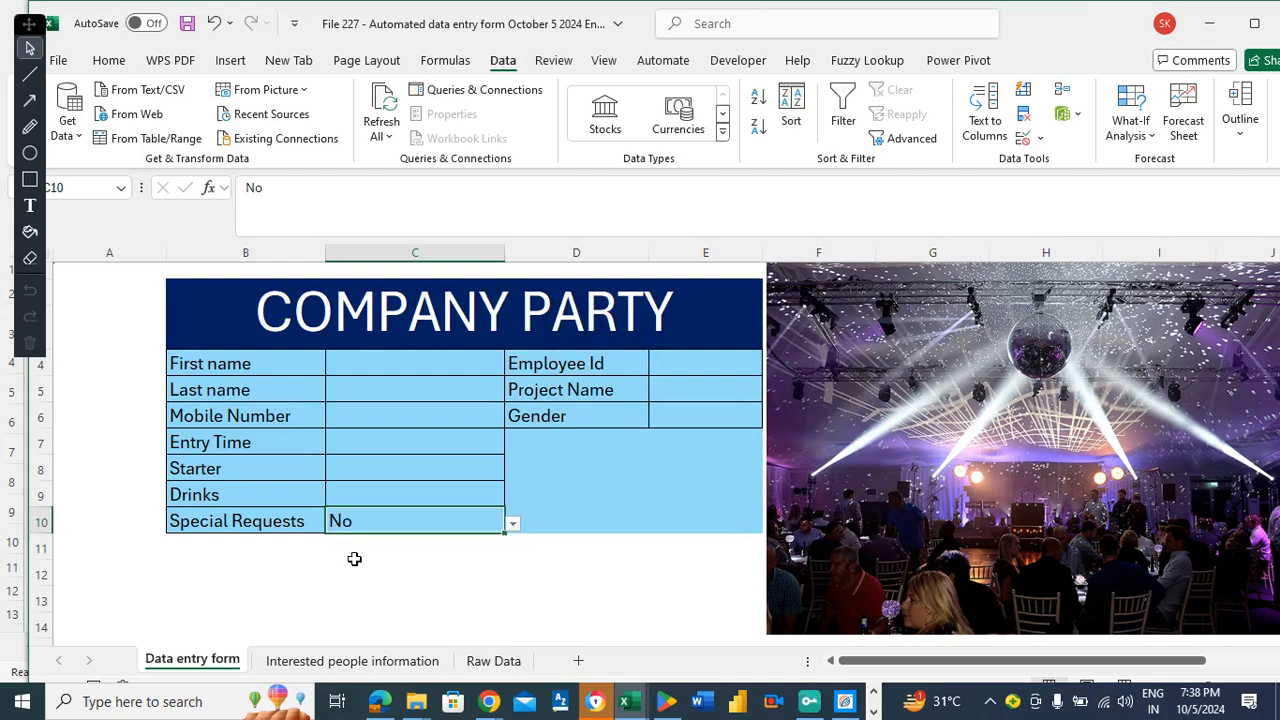
{"action": "left_click", "coordinate": [513, 524]}
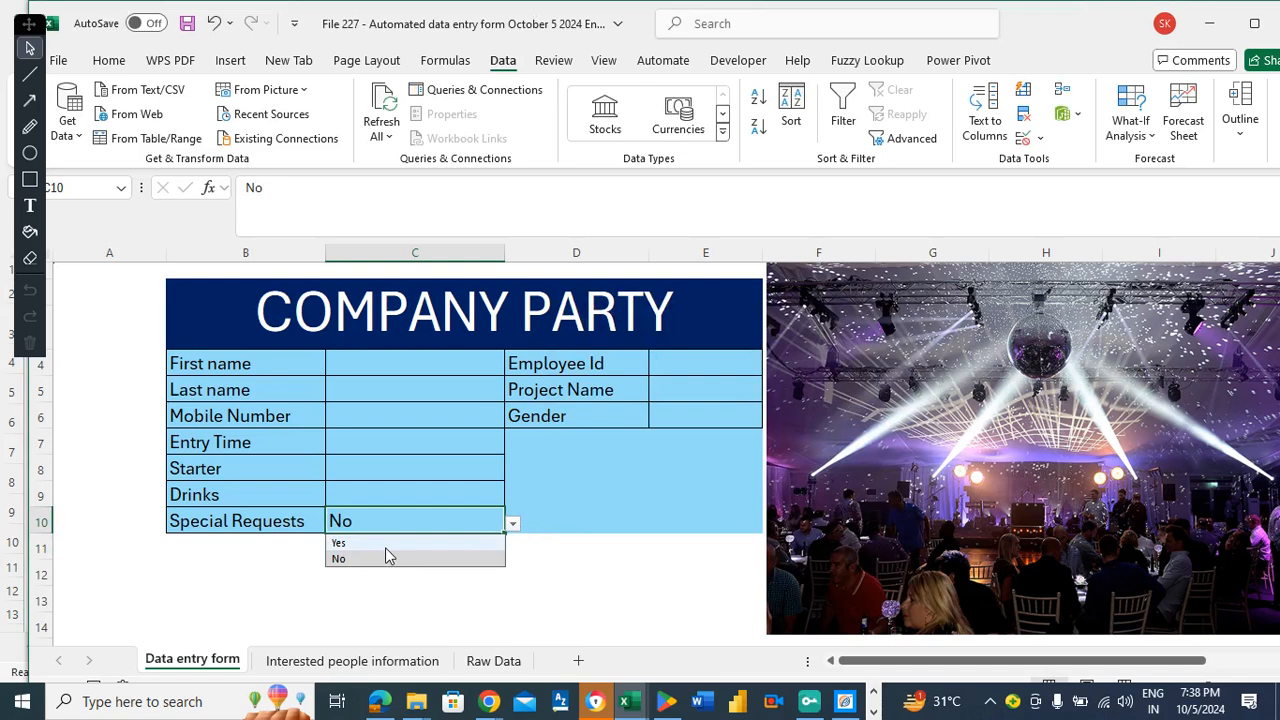
{"action": "left_click", "coordinate": [386, 543]}
{"action": "left_click", "coordinate": [367, 547]}
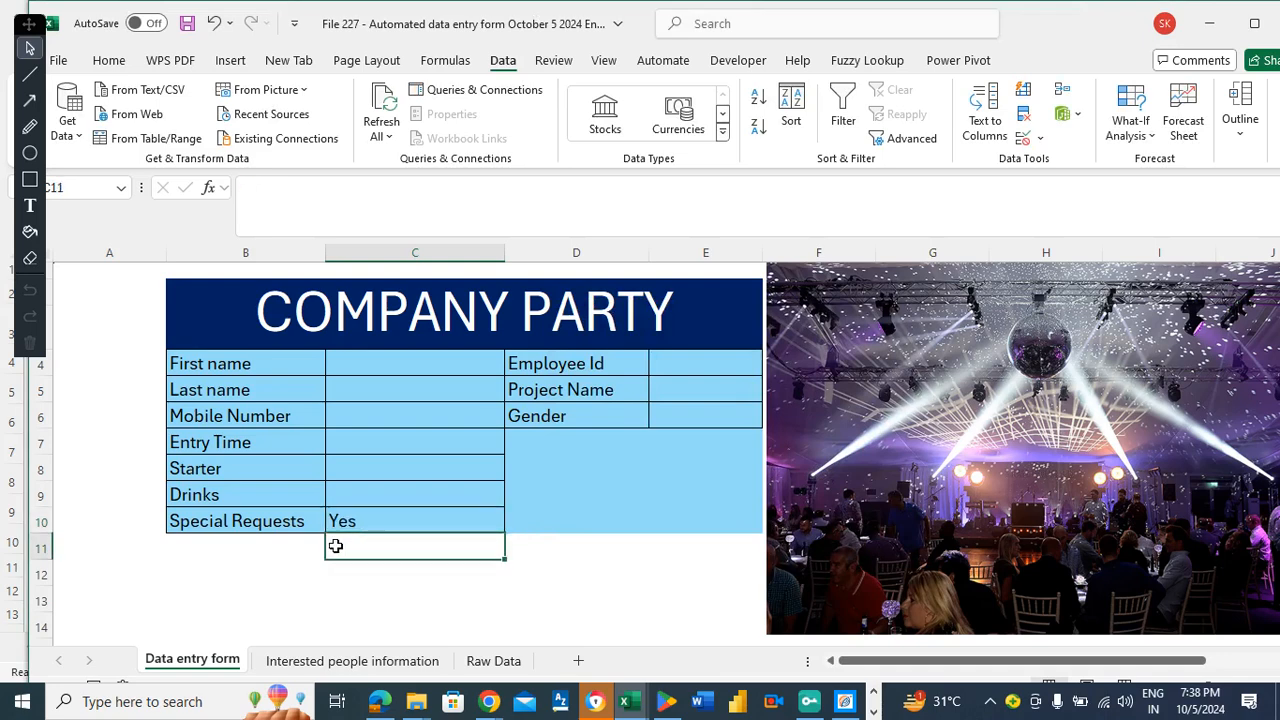
Enter an IF formula in C11 showing an email-the-admin reminder only when C10 is Yes.
{"action": "type", "text": "=if("}
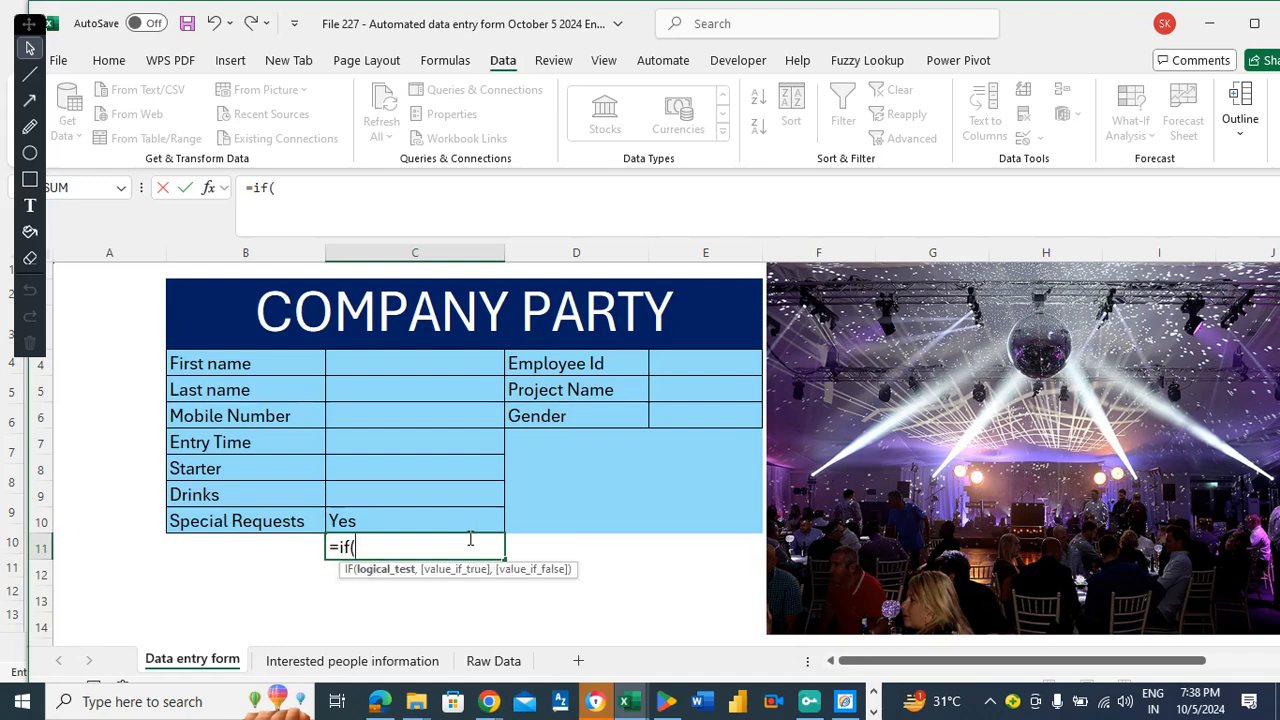
{"action": "left_click", "coordinate": [382, 519]}
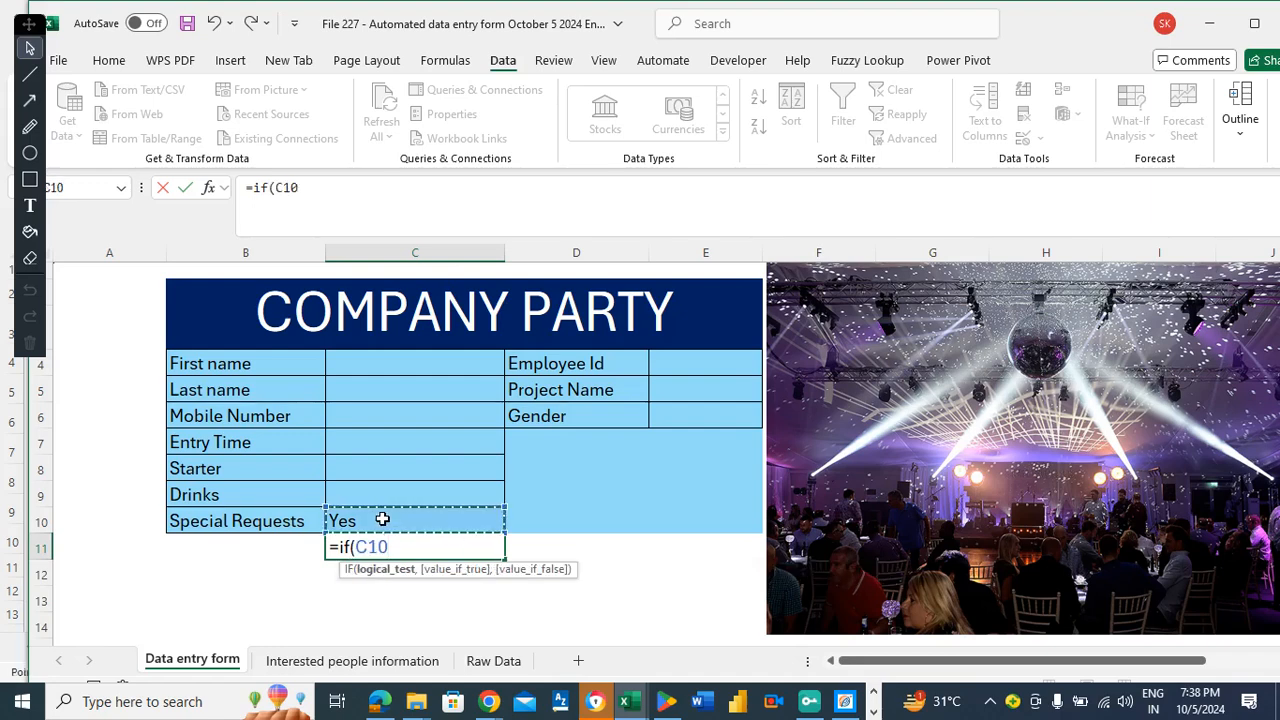
{"action": "type", "text": "="}
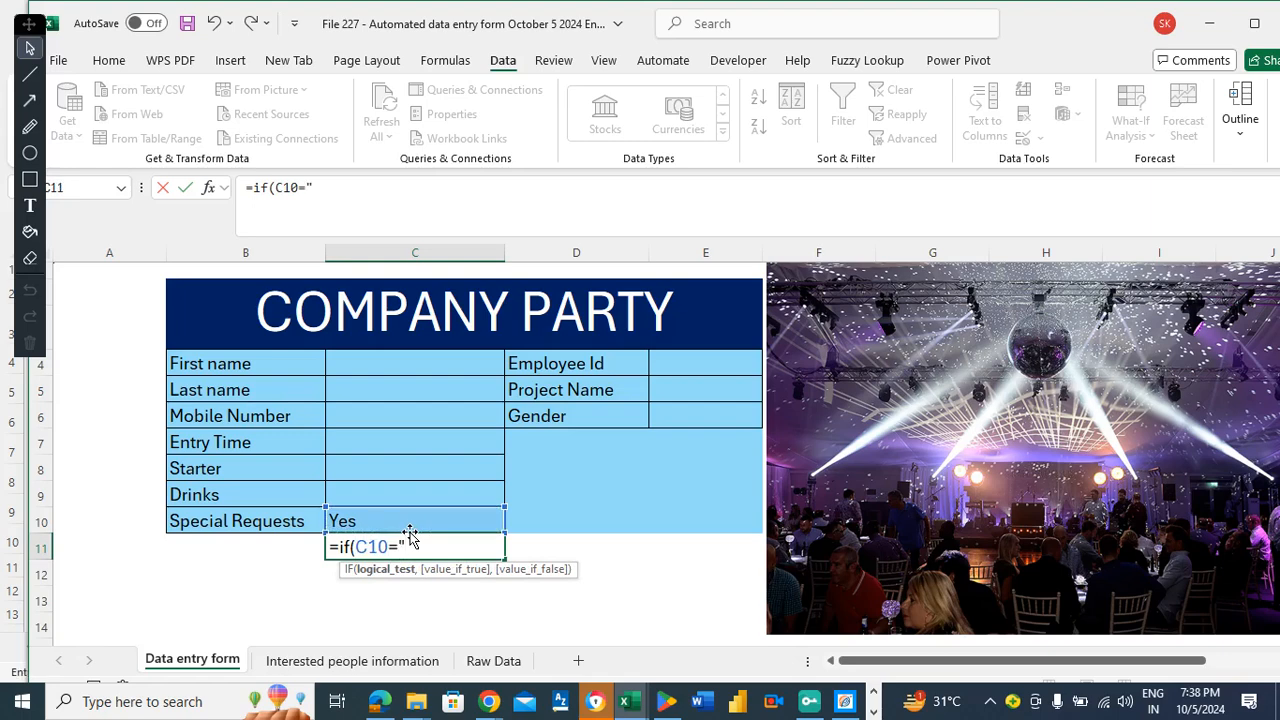
{"action": "type", "text": "\"Yes\","}
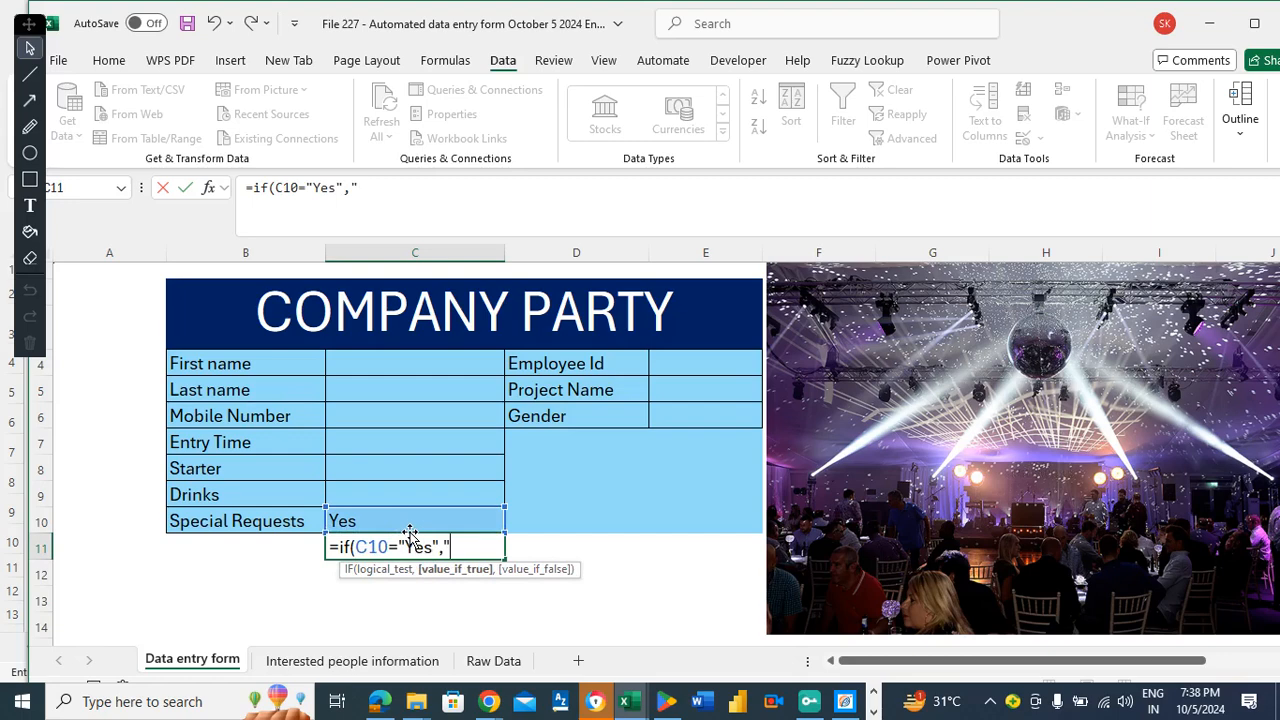
{"action": "type", "text": "\"Senf"}
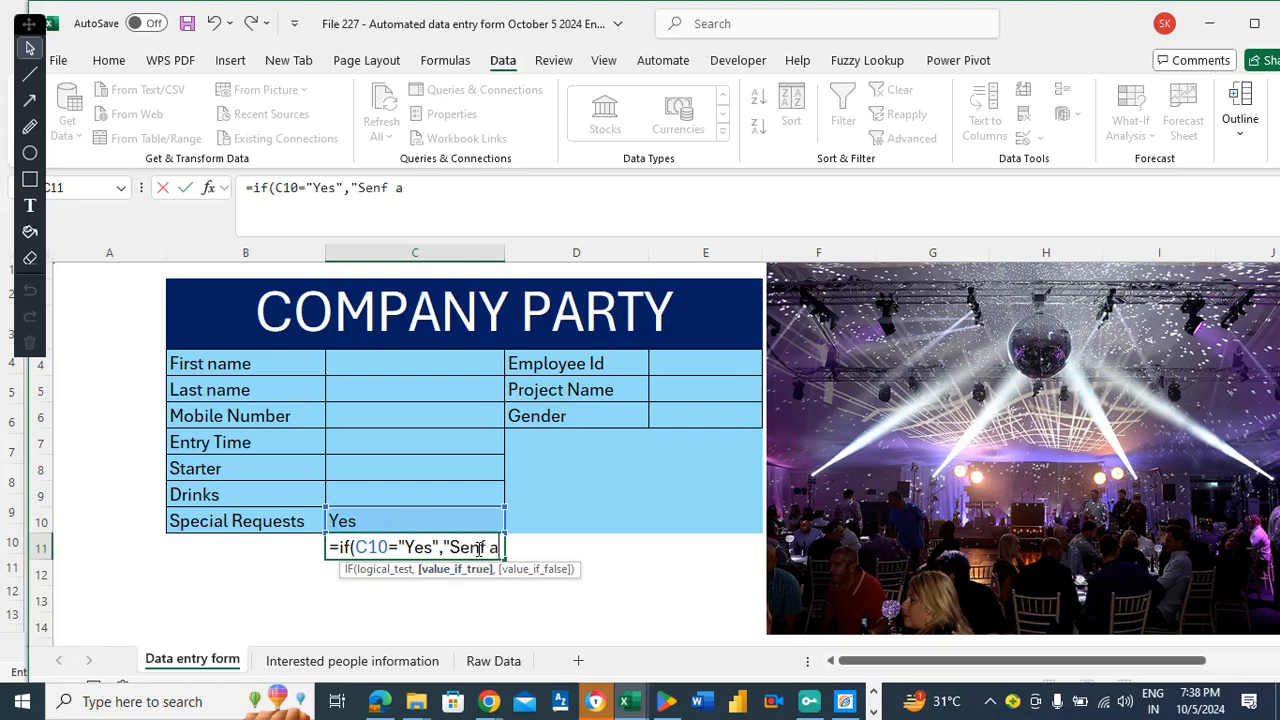
{"action": "type", "text": " an email "}
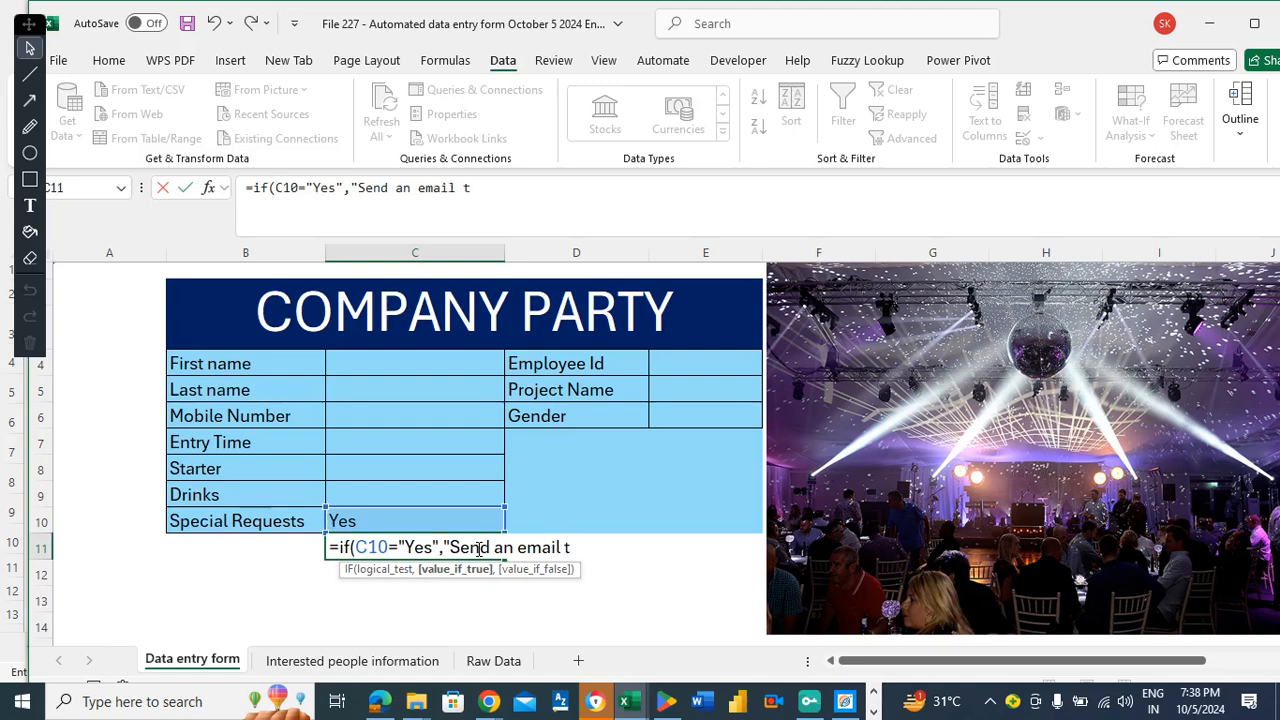
{"action": "type", "text": "to admin@xyz.co"}
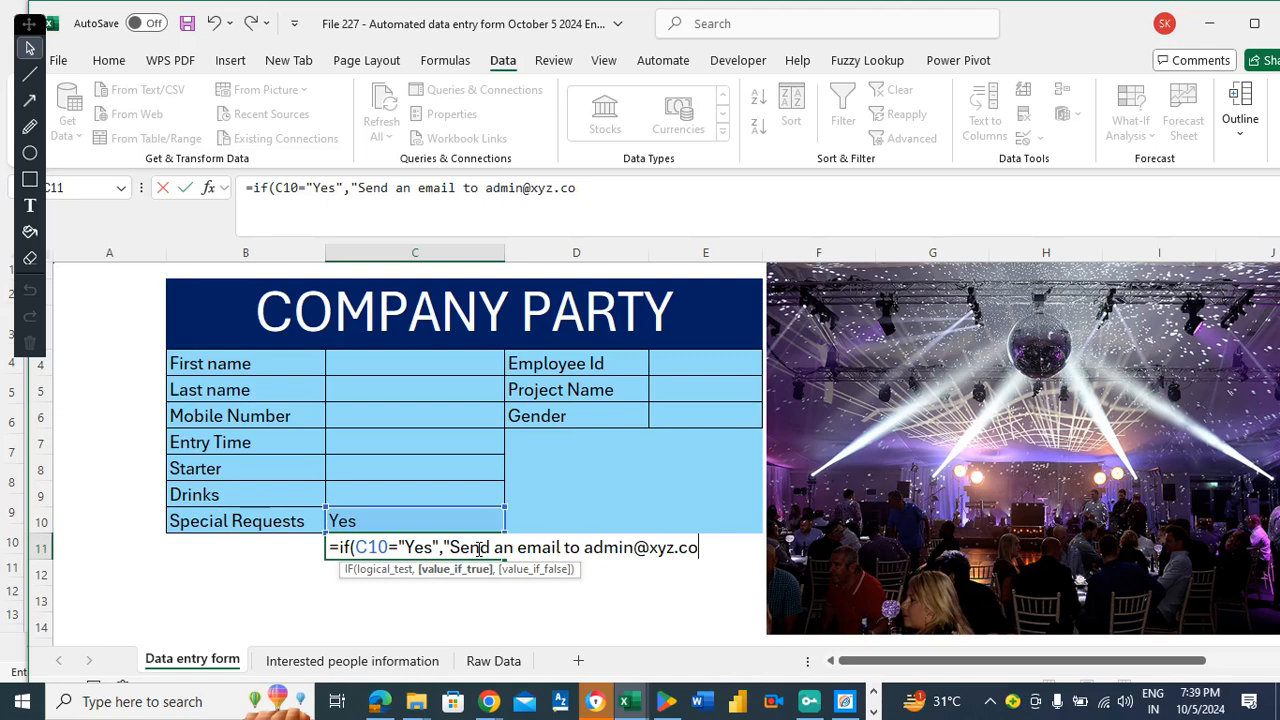
{"action": "type", "text": "m\","}
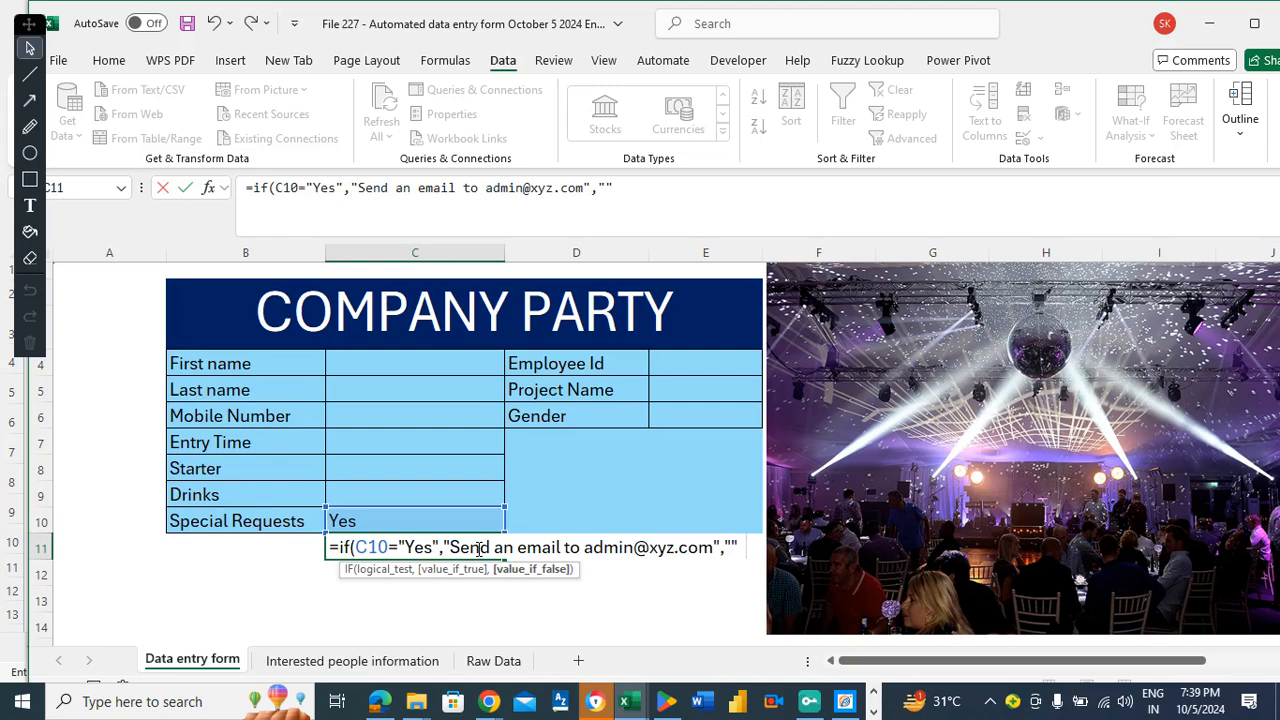
{"action": "type", "text": "\"\")"}
{"action": "key", "text": "Return"}
{"action": "left_click", "coordinate": [478, 548]}
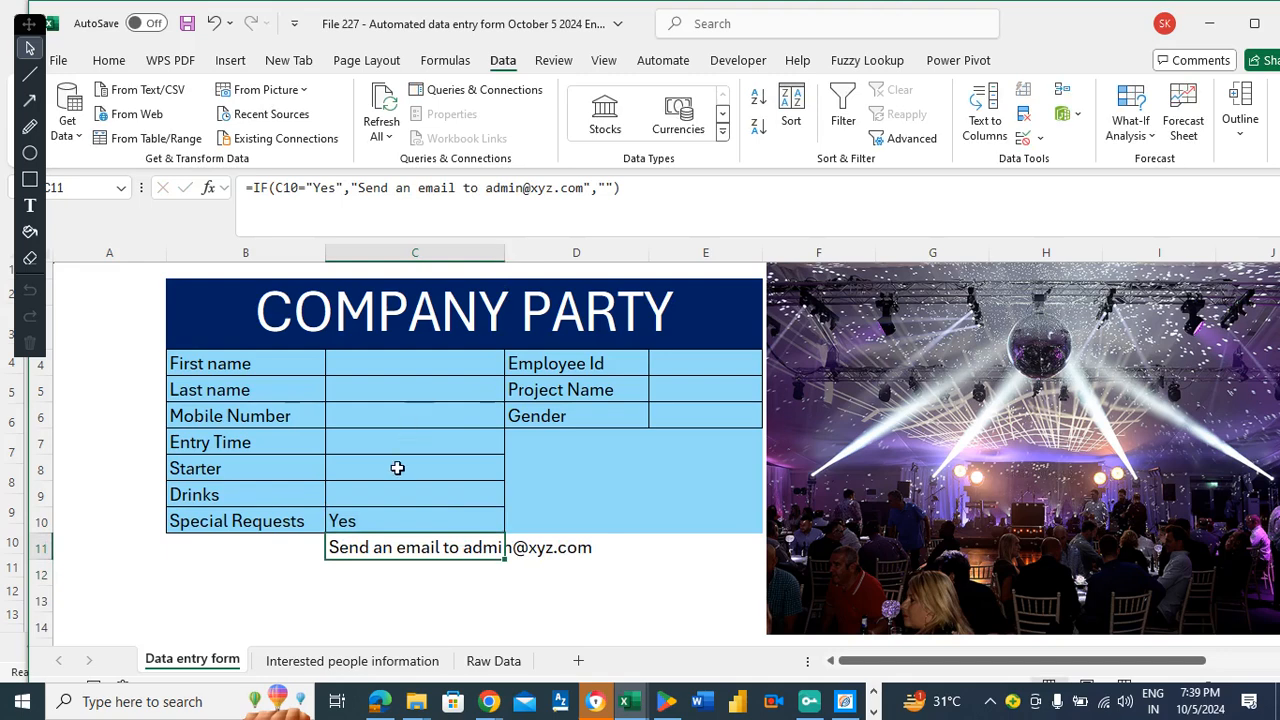
Switch Special Requests in C10 to No and confirm C11 goes blank.
{"action": "left_click", "coordinate": [388, 516]}
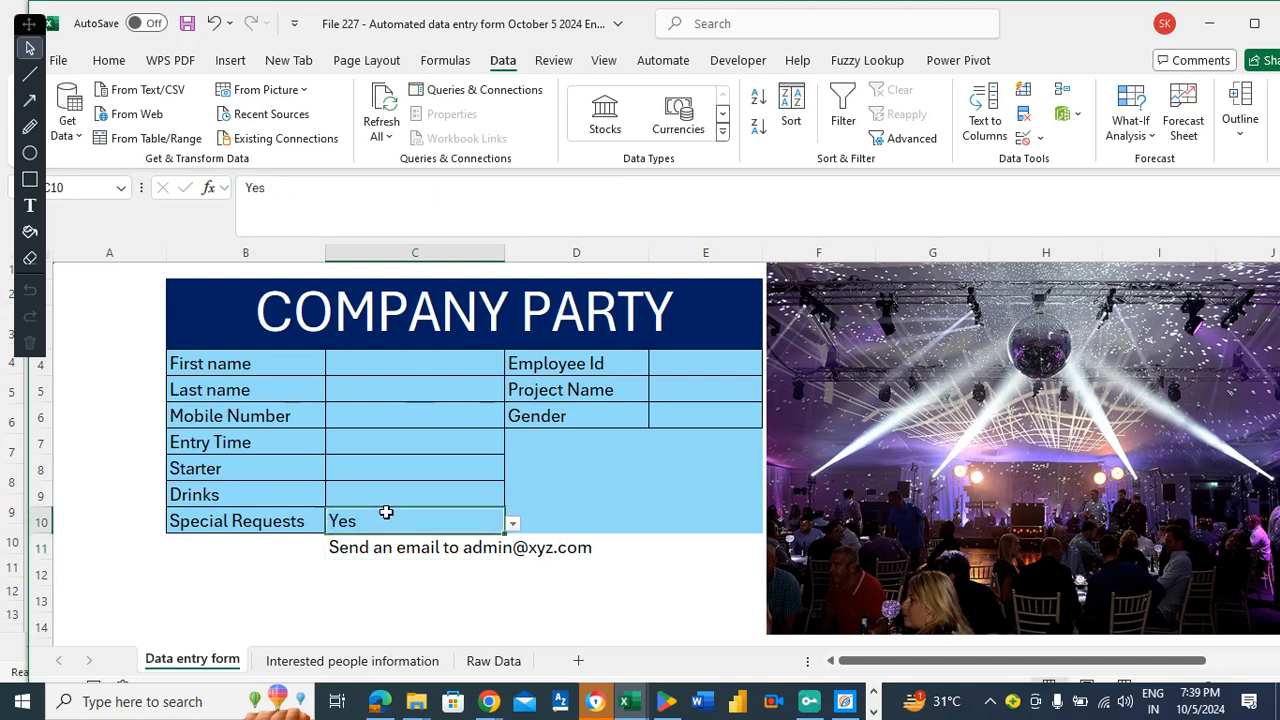
{"action": "left_click", "coordinate": [513, 524]}
{"action": "left_click", "coordinate": [418, 559]}
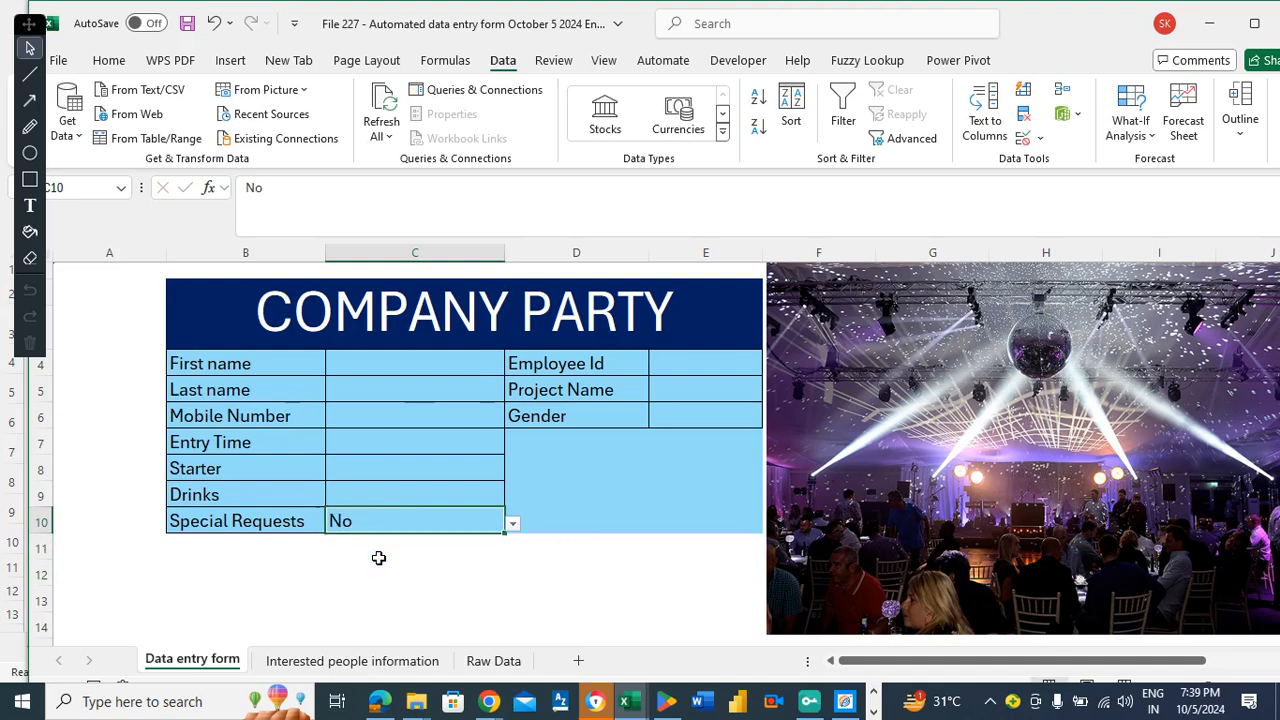
{"action": "left_click", "coordinate": [371, 552]}
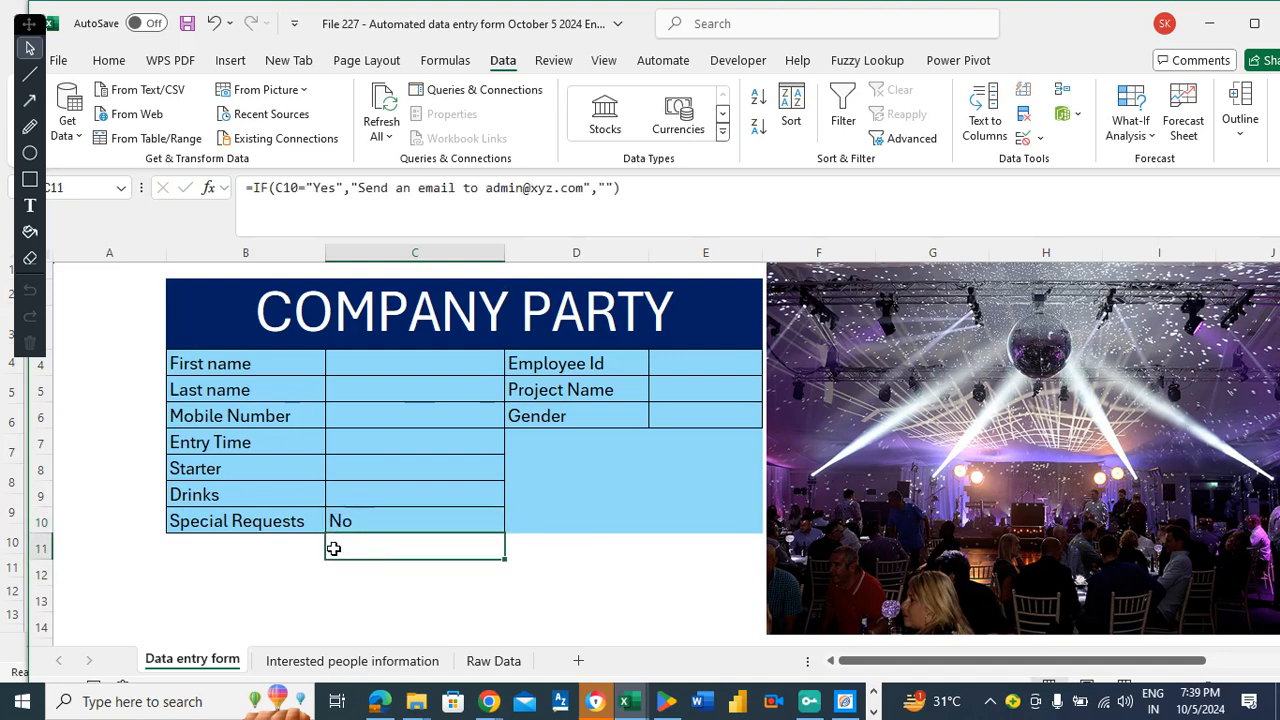
Paste C10's No dropdown into Starter and Drinks (C8:C9) and save the workbook.
{"action": "left_click", "coordinate": [390, 456]}
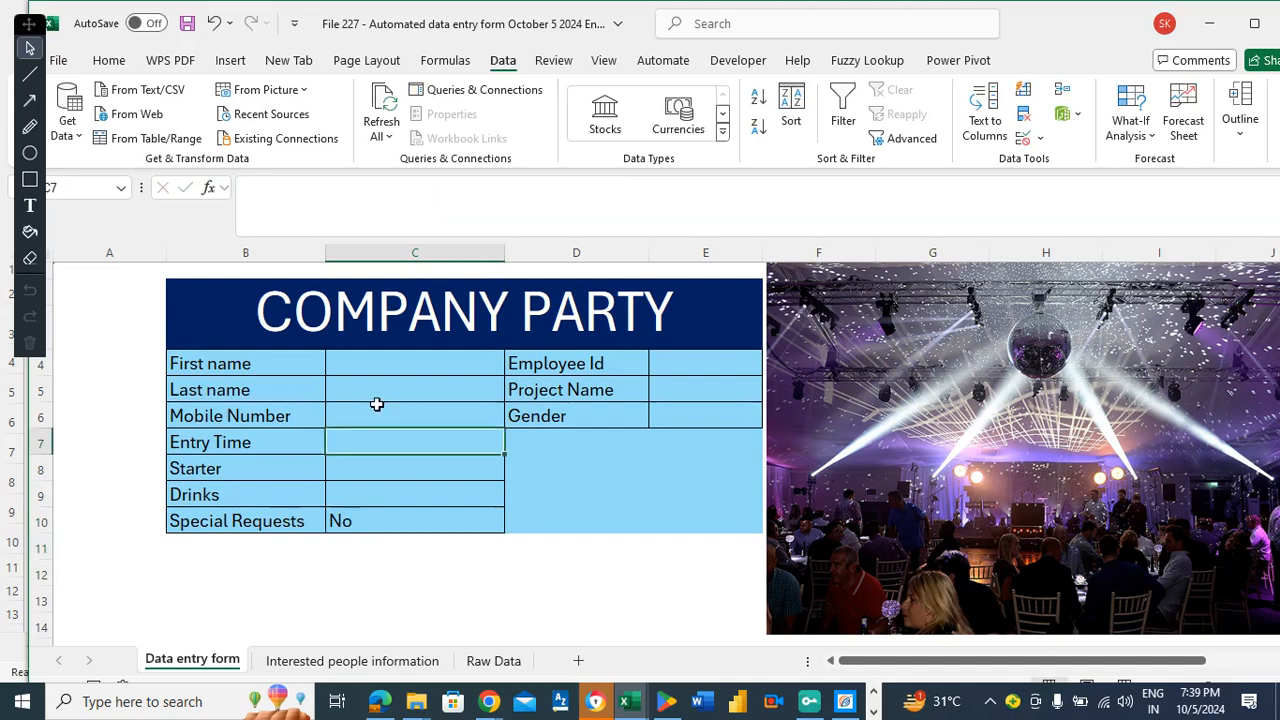
{"action": "key", "text": "ctrl+s"}
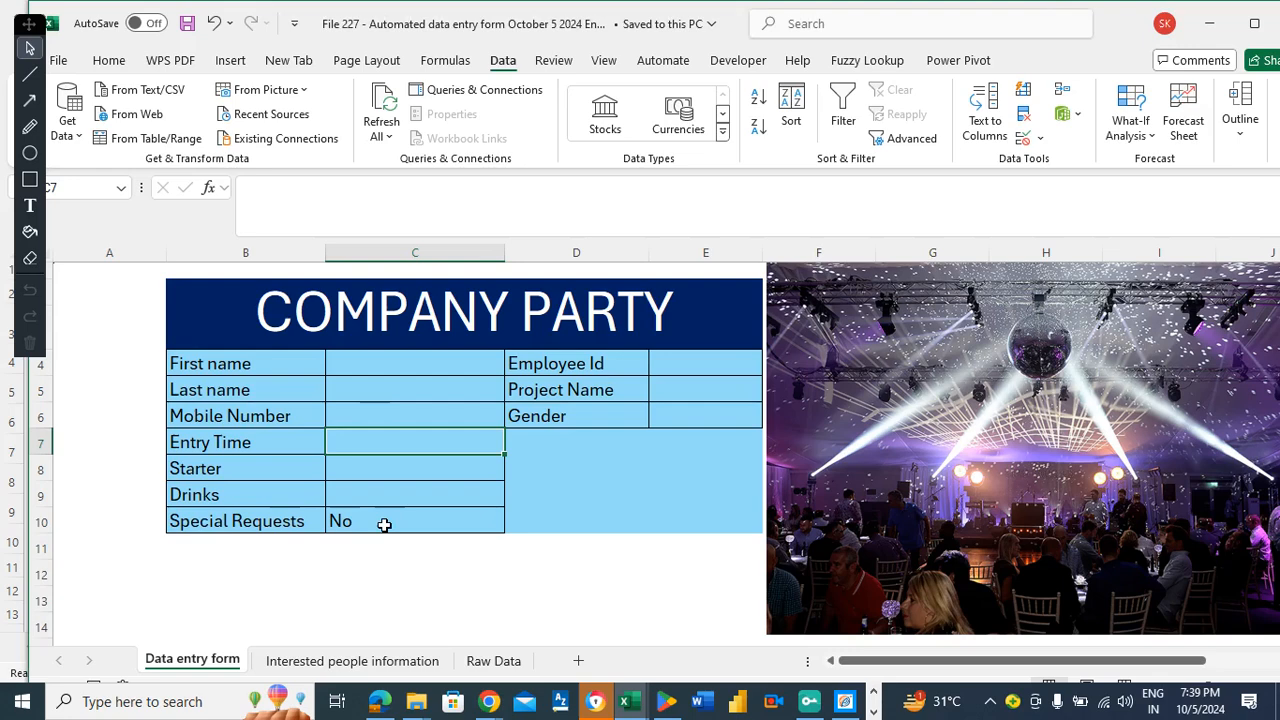
{"action": "left_click", "coordinate": [383, 522]}
{"action": "key", "text": "Up"}
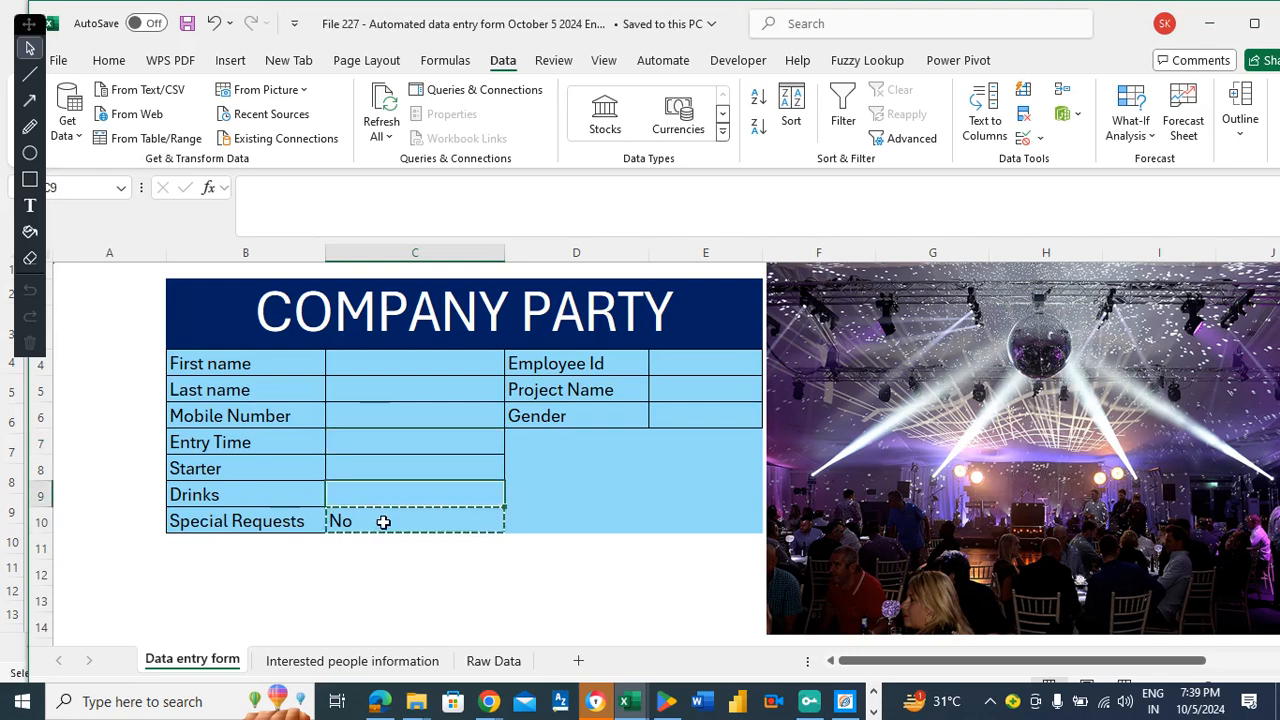
{"action": "key", "text": "shift+Up"}
{"action": "key", "text": "shift+Up"}
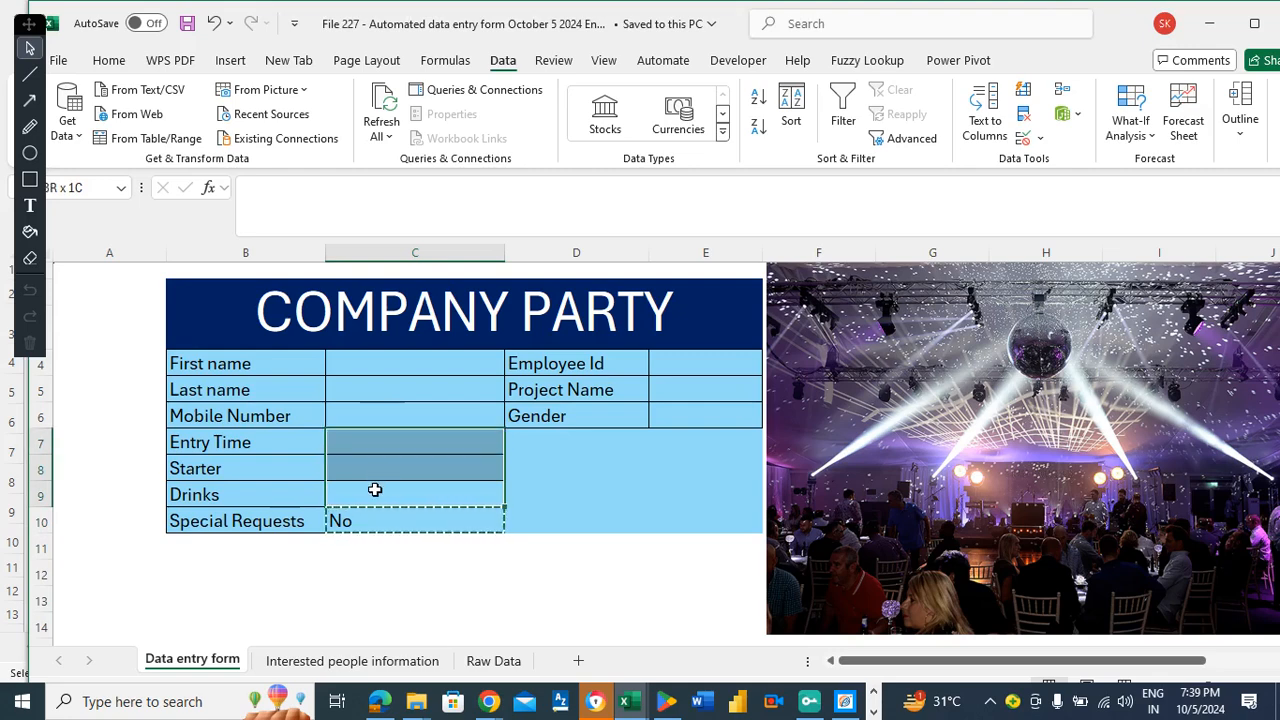
{"action": "left_click", "coordinate": [375, 489]}
{"action": "left_click_drag", "start_coordinate": [372, 482], "coordinate": [366, 469]}
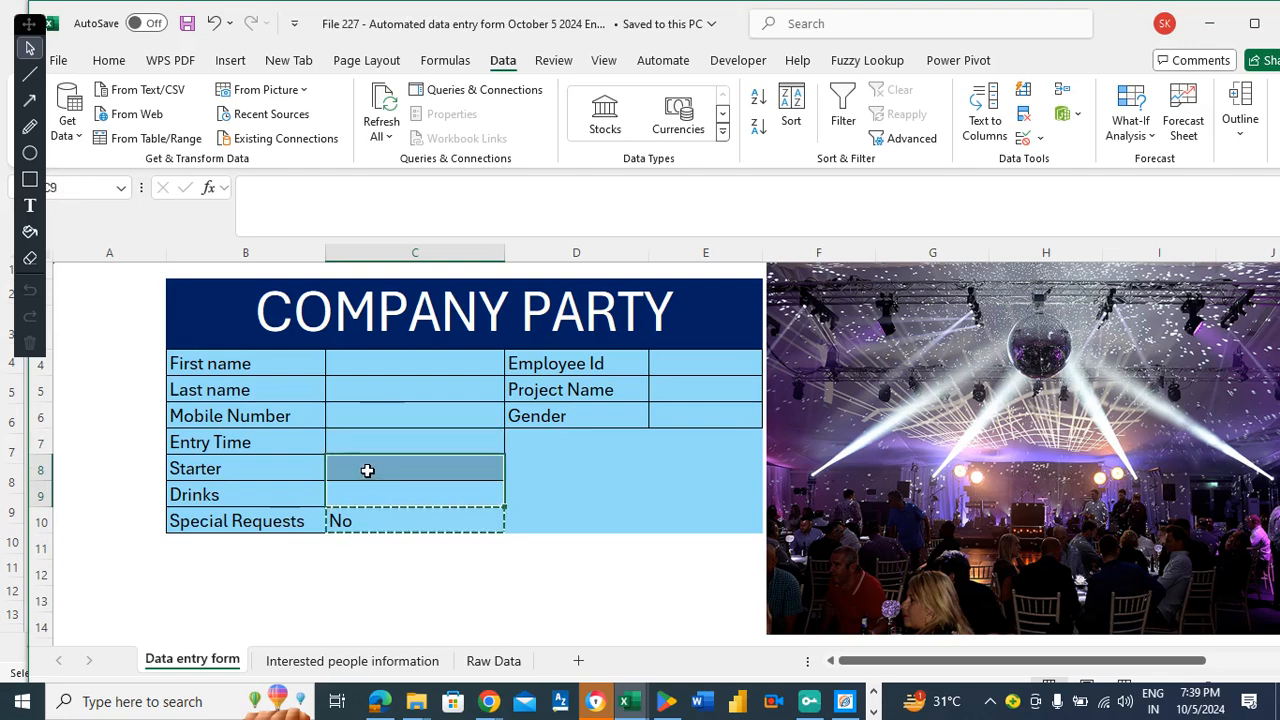
{"action": "type", "text": "No No"}
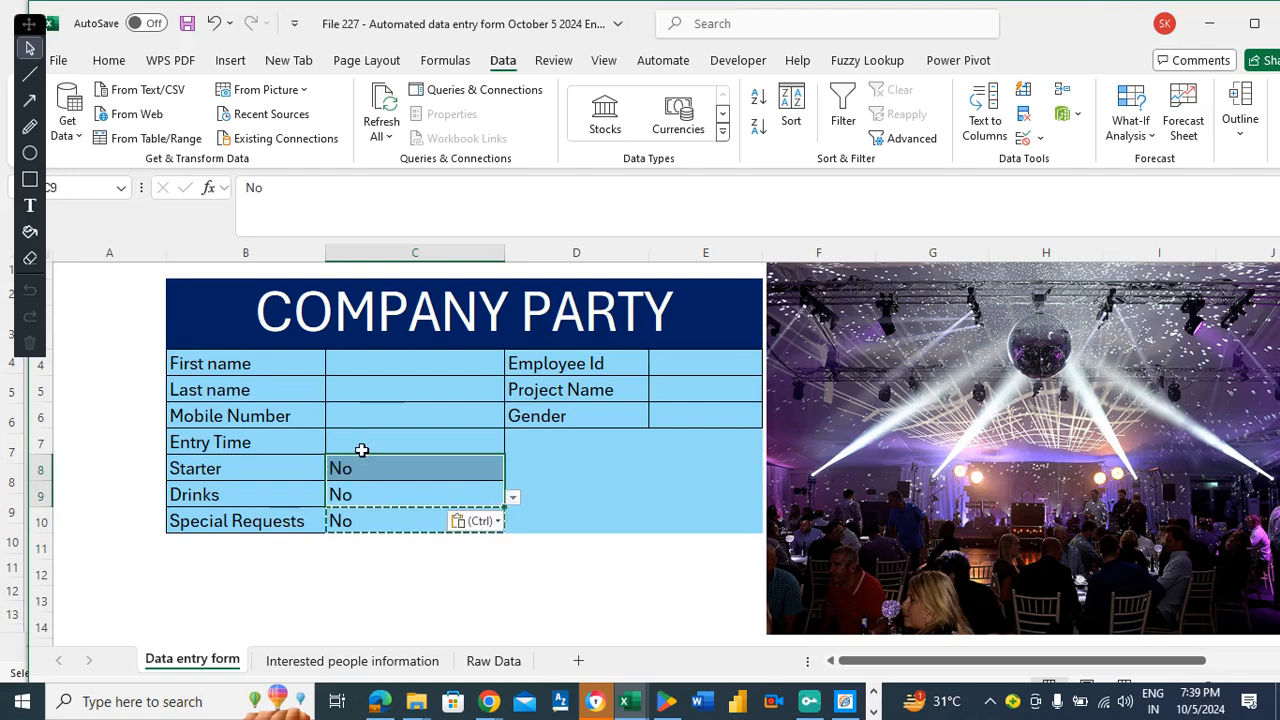
{"action": "left_click", "coordinate": [361, 439]}
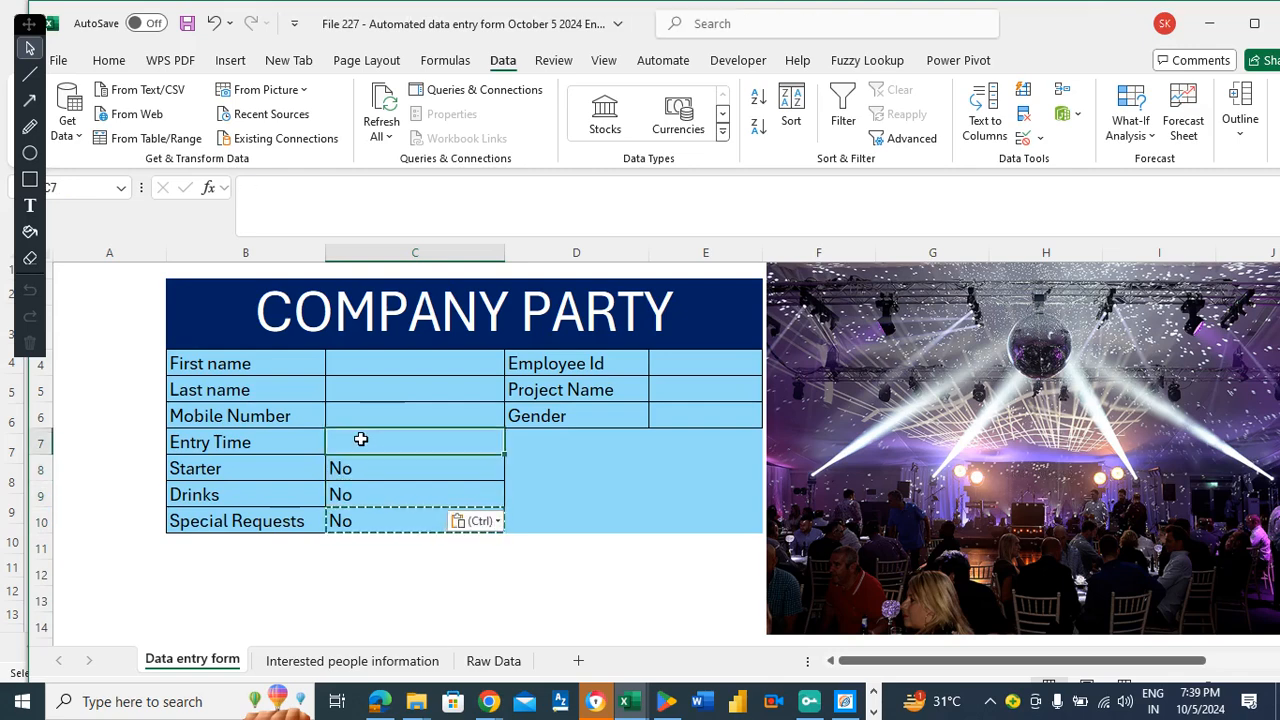
{"action": "key", "text": "ctrl+s"}
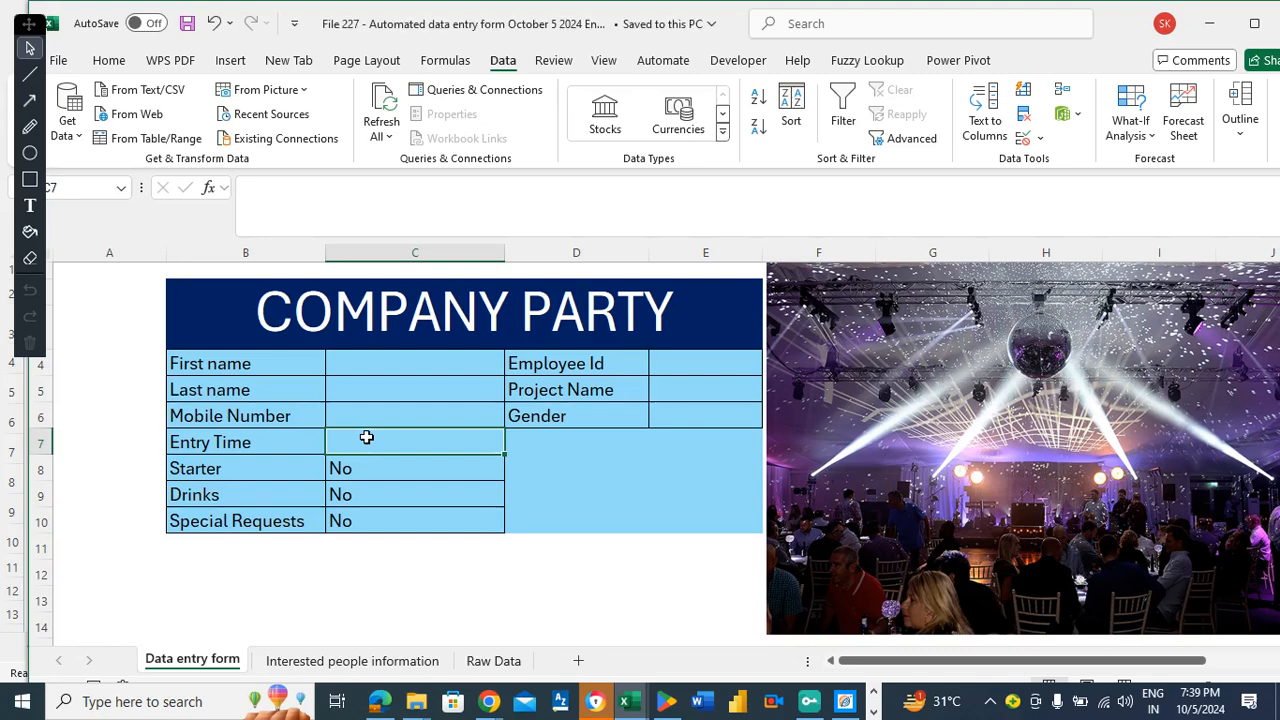
Open Data Validation for the Entry Time cell C7 and set Allow to List.
{"action": "left_click", "coordinate": [1039, 140]}
{"action": "left_click", "coordinate": [1058, 163]}
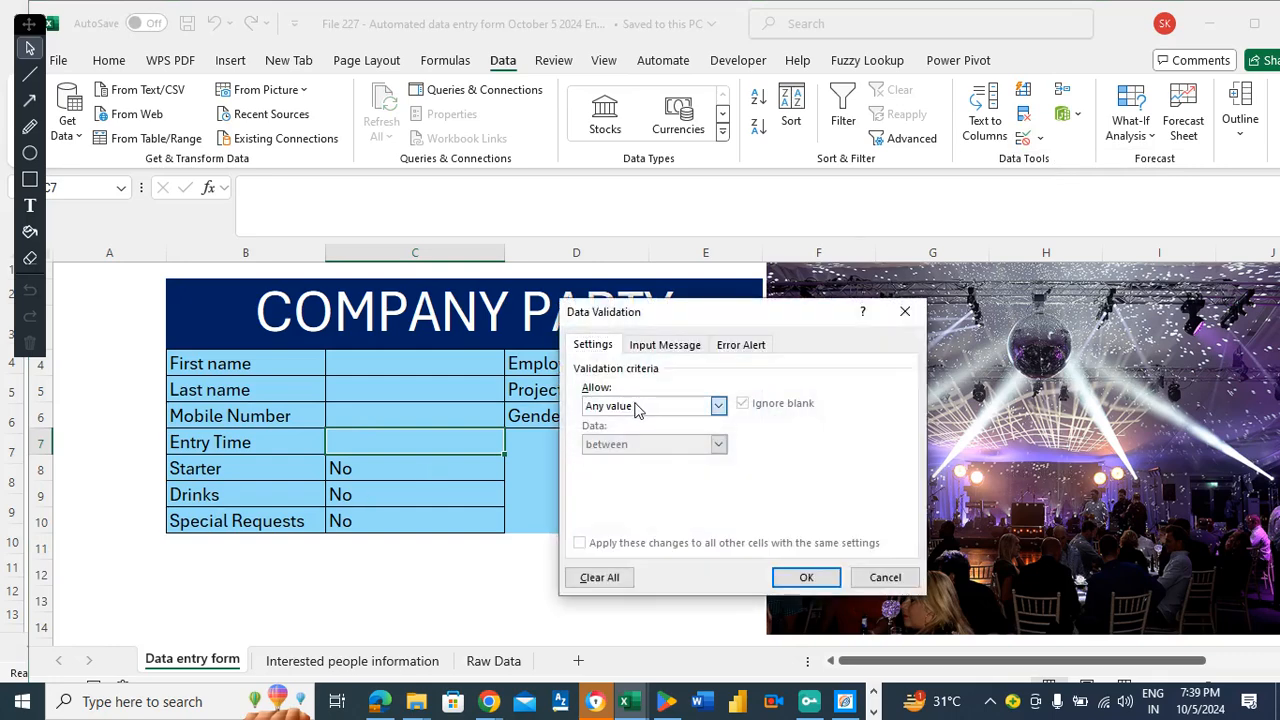
{"action": "left_click", "coordinate": [636, 407]}
{"action": "left_click", "coordinate": [606, 460]}
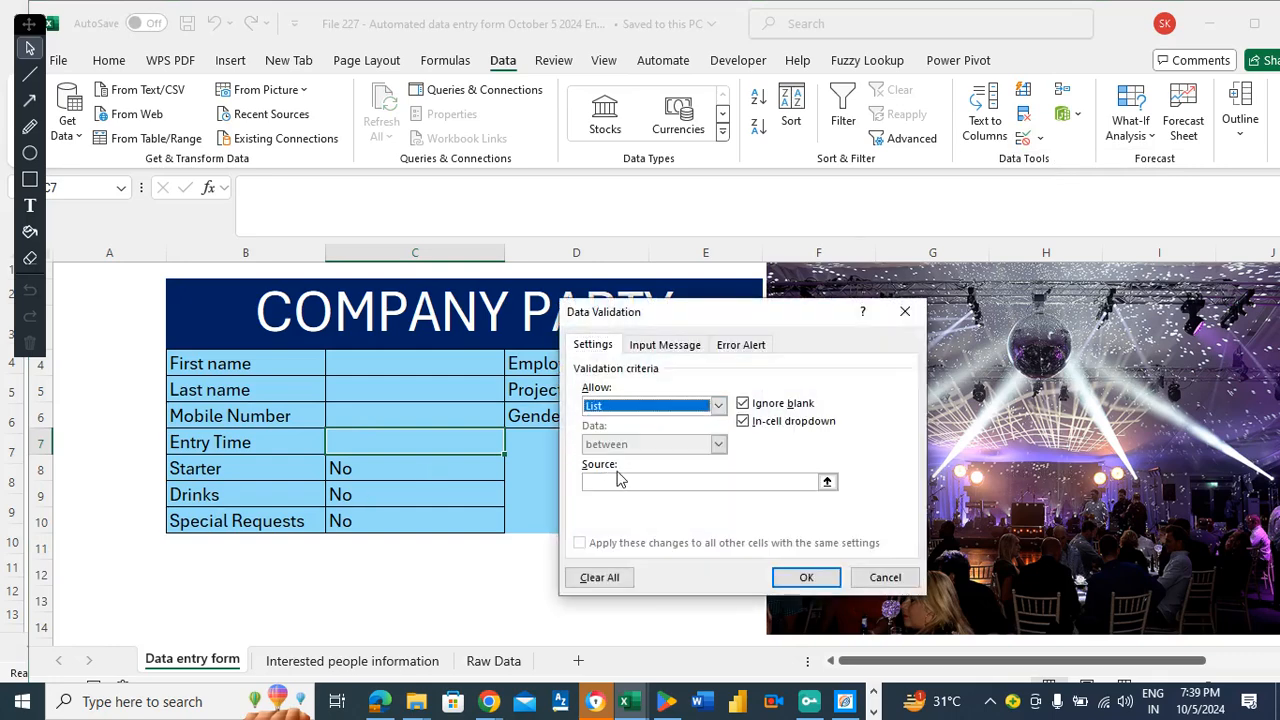
{"action": "left_click", "coordinate": [619, 481]}
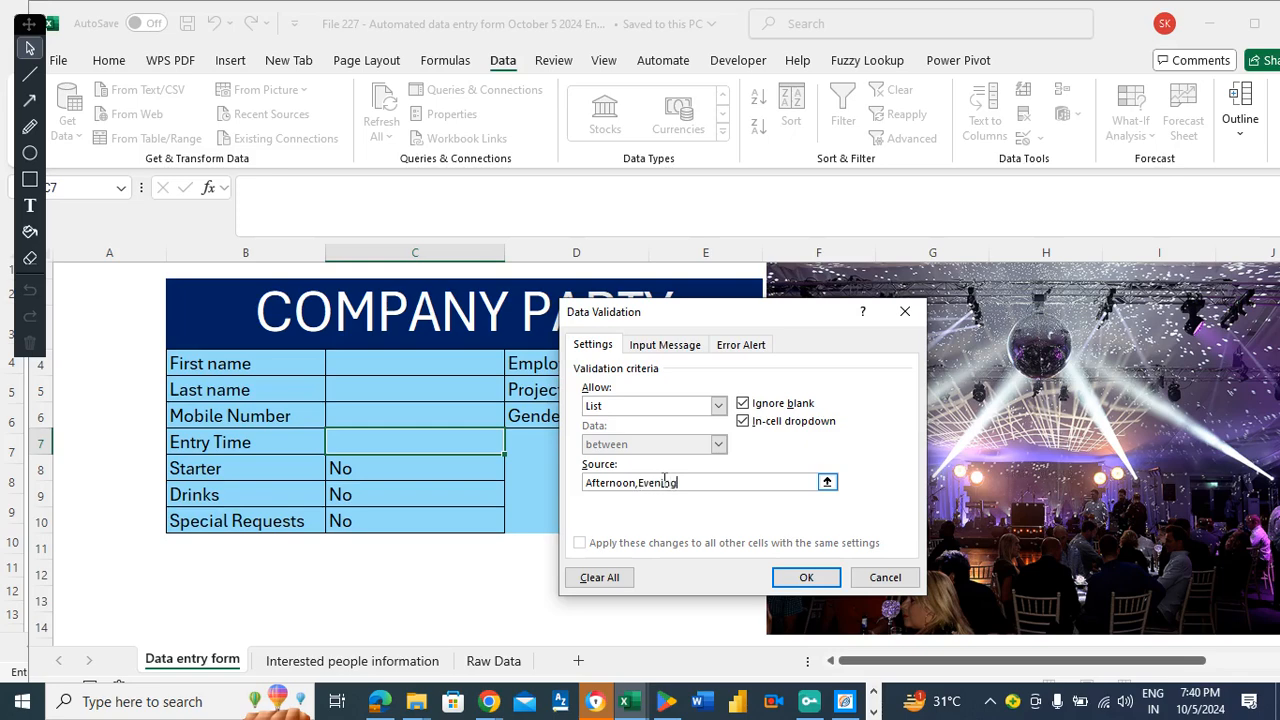
Accept the Afternoon,Evening list for Entry Time and open its new dropdown.
{"action": "left_click", "coordinate": [791, 575]}
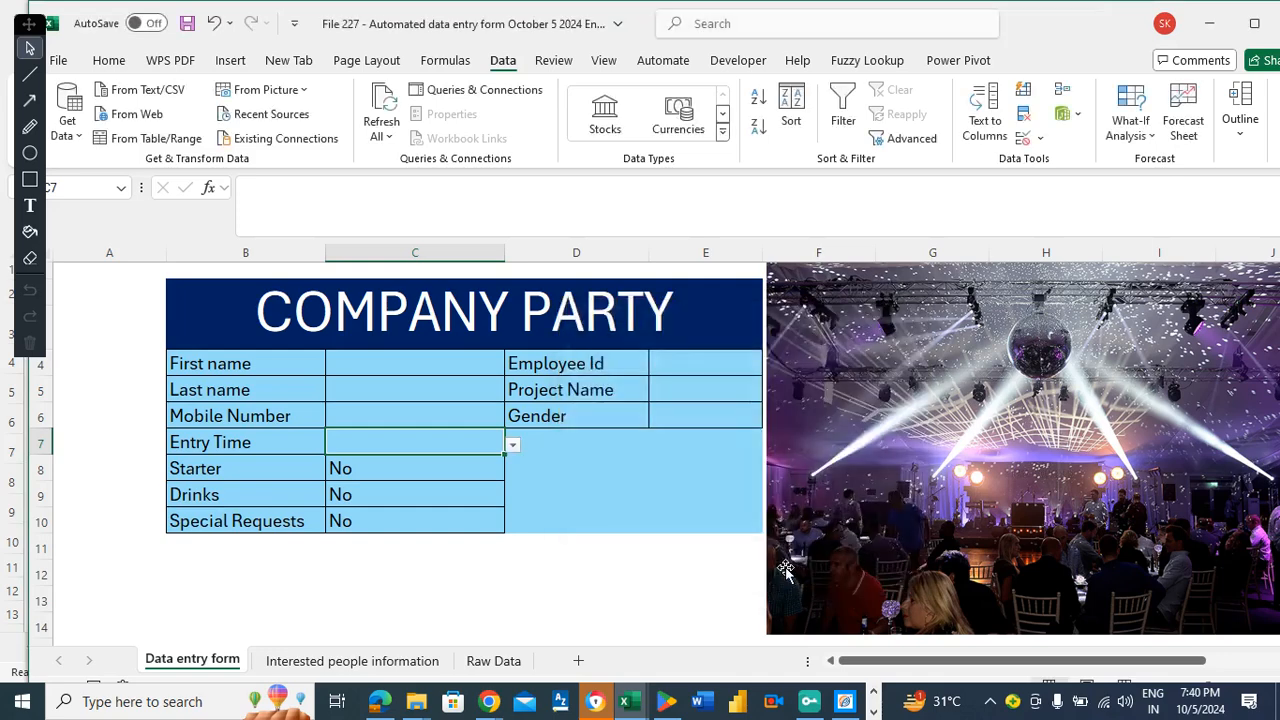
{"action": "left_click", "coordinate": [513, 444]}
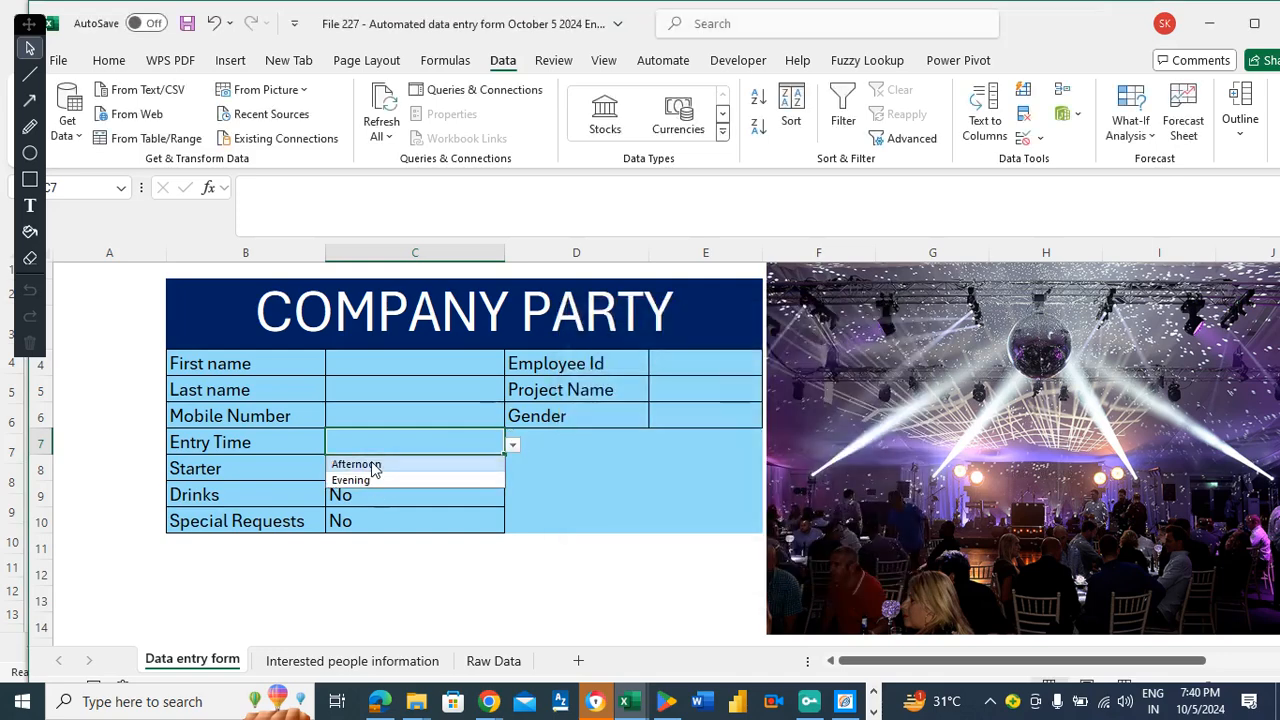
Test the Entry Time dropdown by choosing Evening.
{"action": "left_click", "coordinate": [604, 458]}
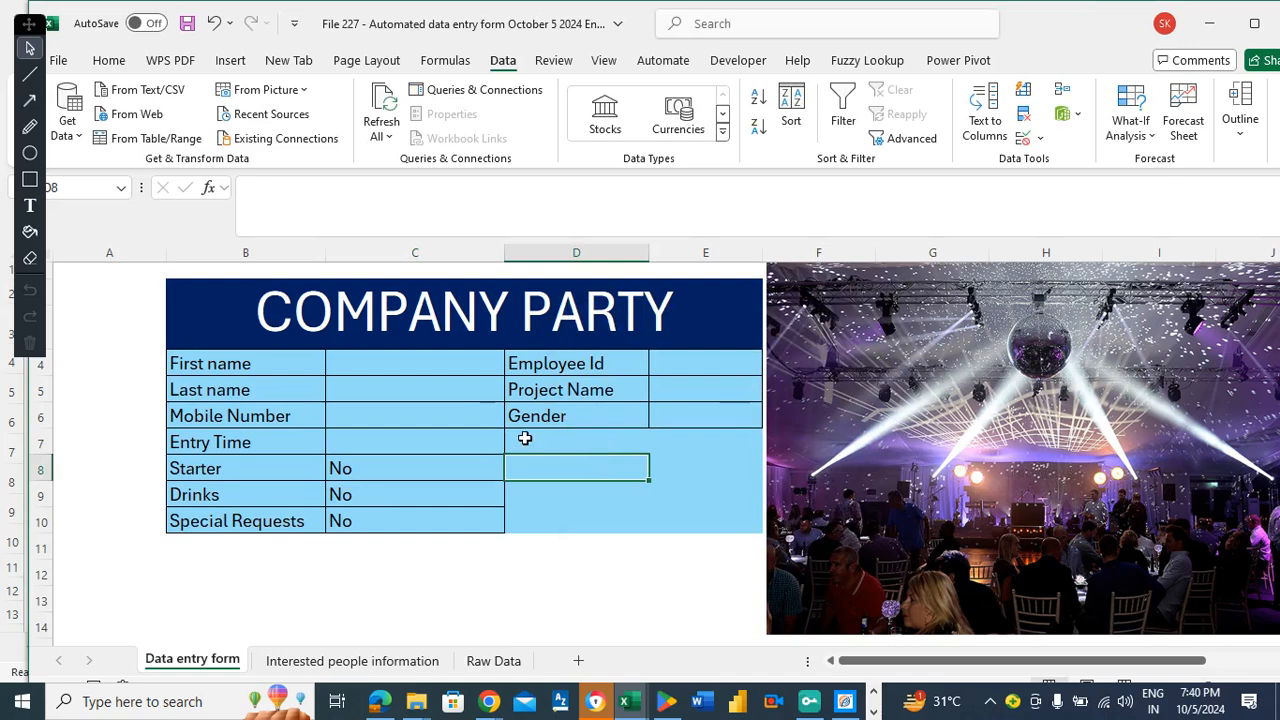
{"action": "left_click", "coordinate": [481, 441]}
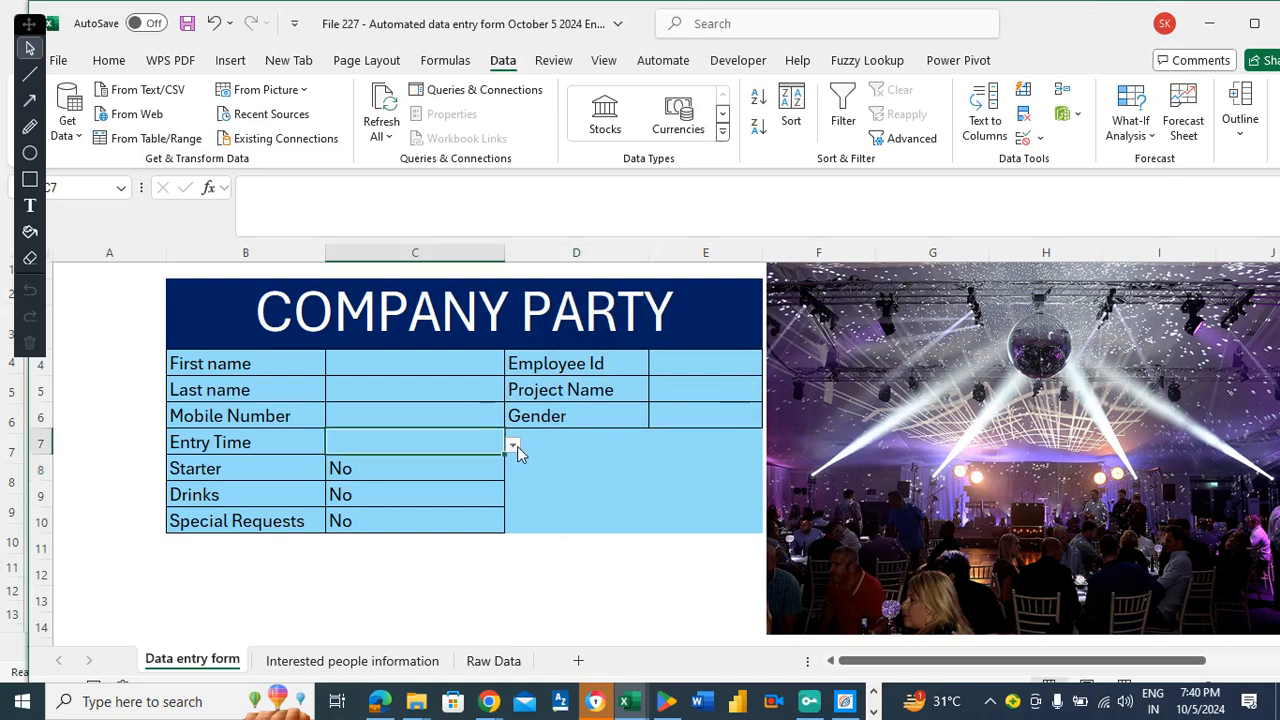
{"action": "left_click", "coordinate": [512, 445]}
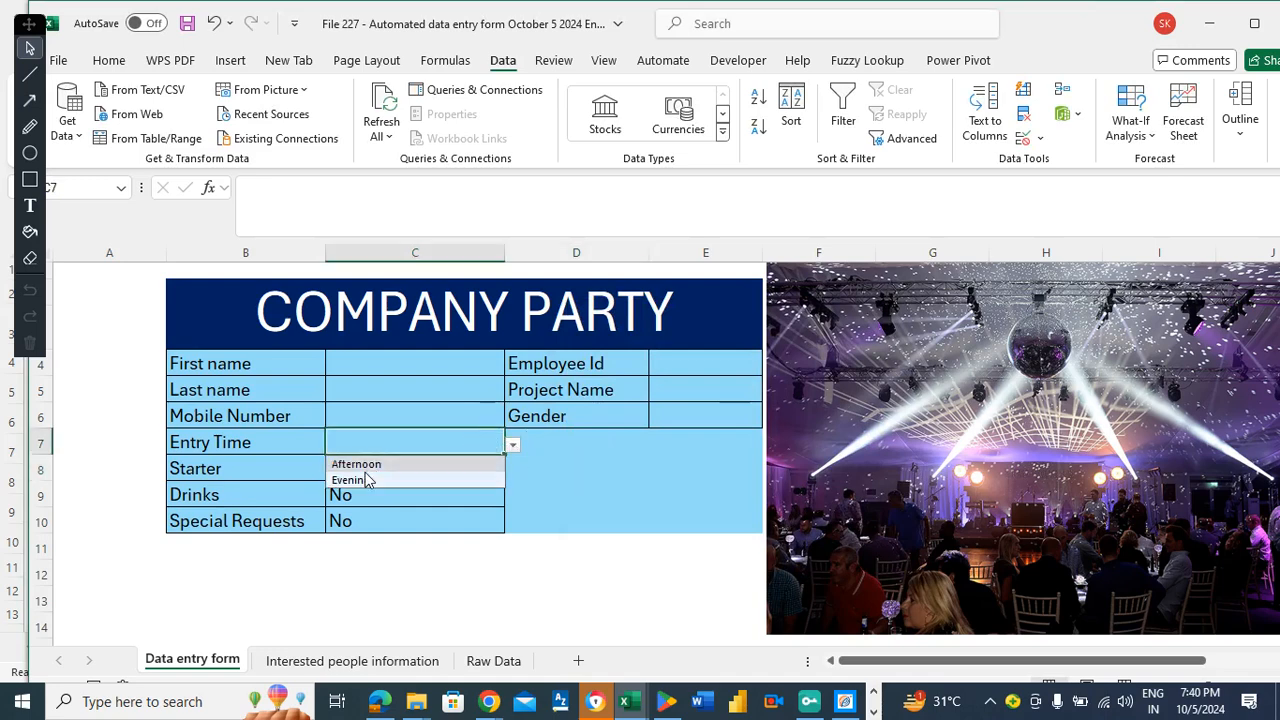
{"action": "left_click", "coordinate": [367, 482]}
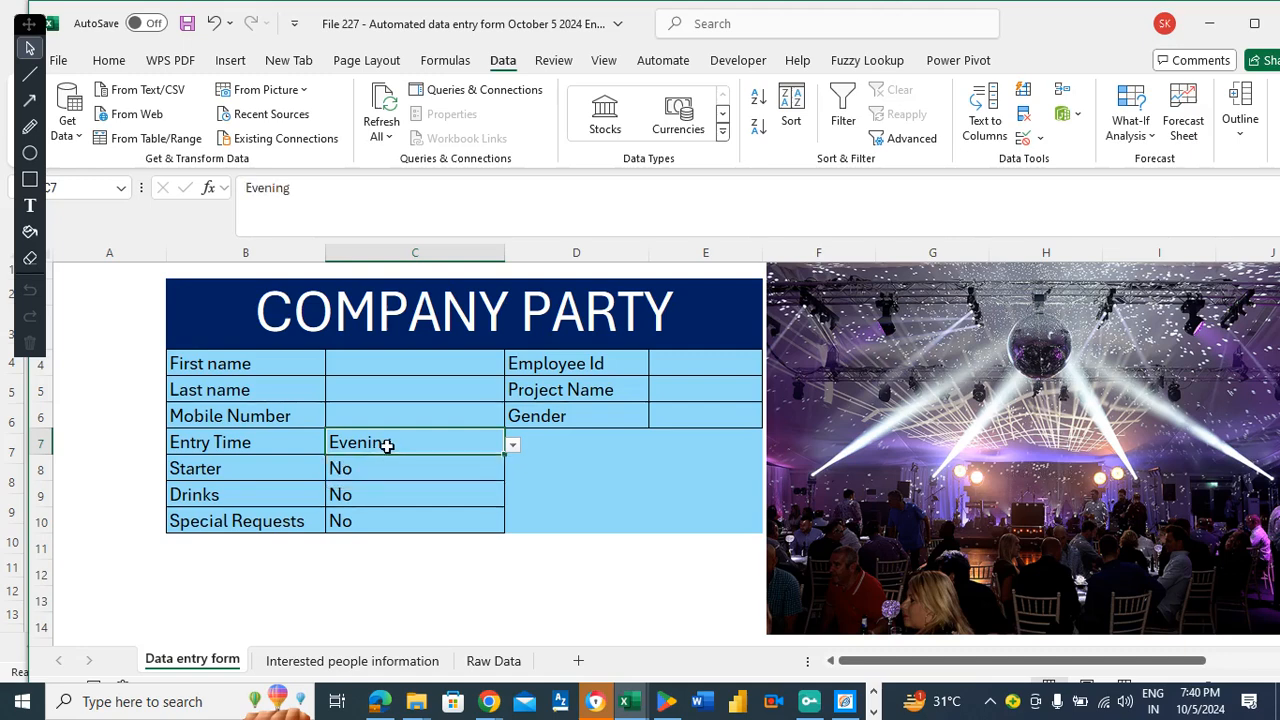
Clear the sample Entry Time, Starter and Drinks values in C7:C9.
{"action": "key", "text": "Delete"}
{"action": "key", "text": "Down"}
{"action": "key", "text": "Delete"}
{"action": "key", "text": "Down"}
{"action": "key", "text": "Delete"}
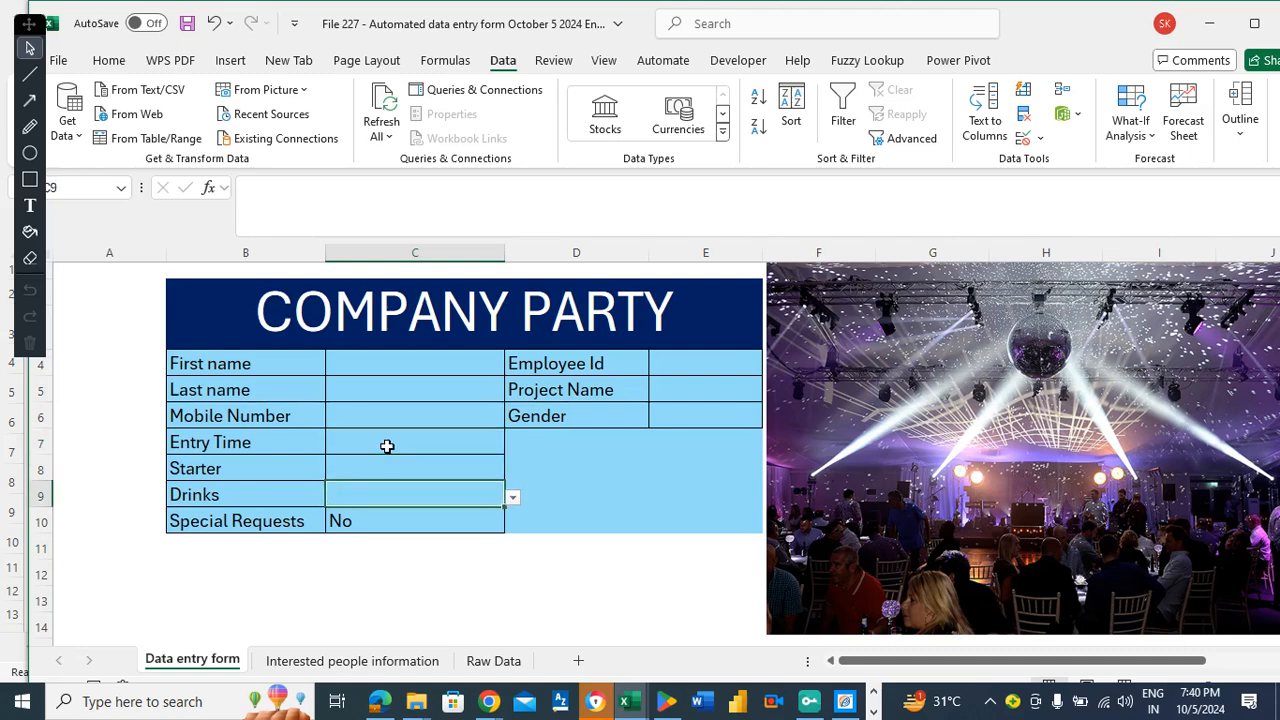
{"action": "key", "text": "Down"}
{"action": "key", "text": "Down"}
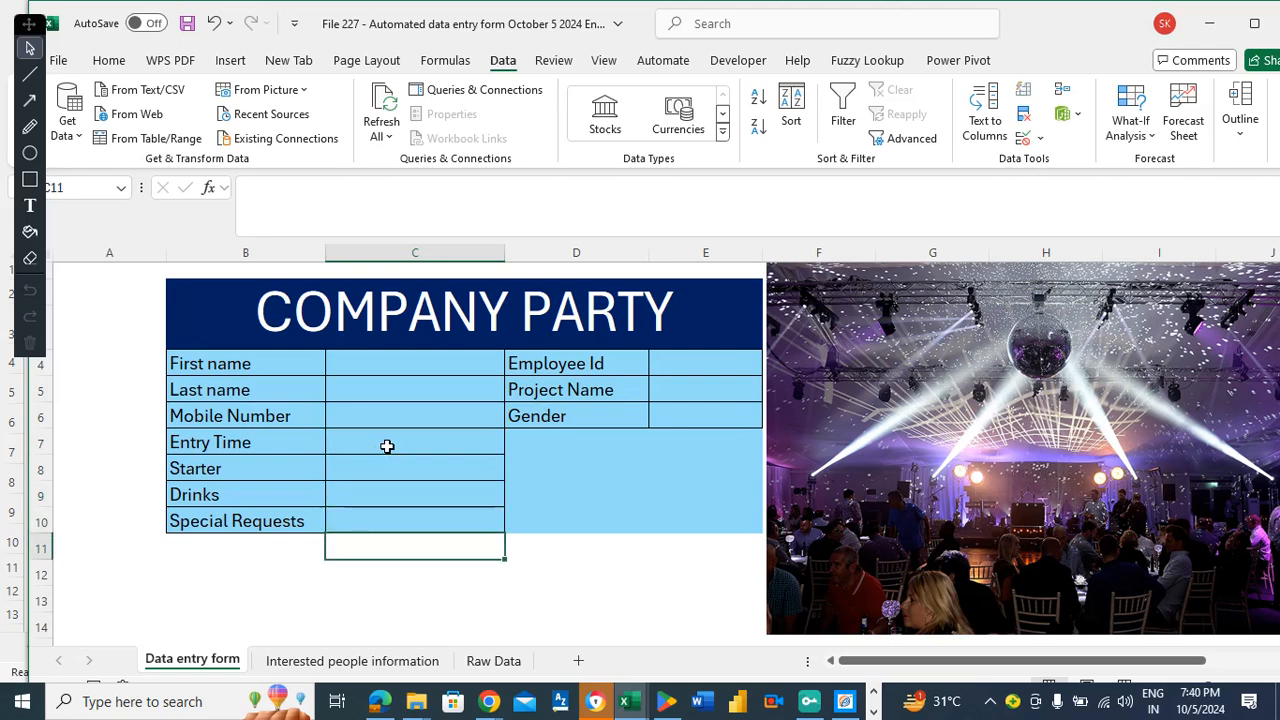
{"action": "key", "text": "Up"}
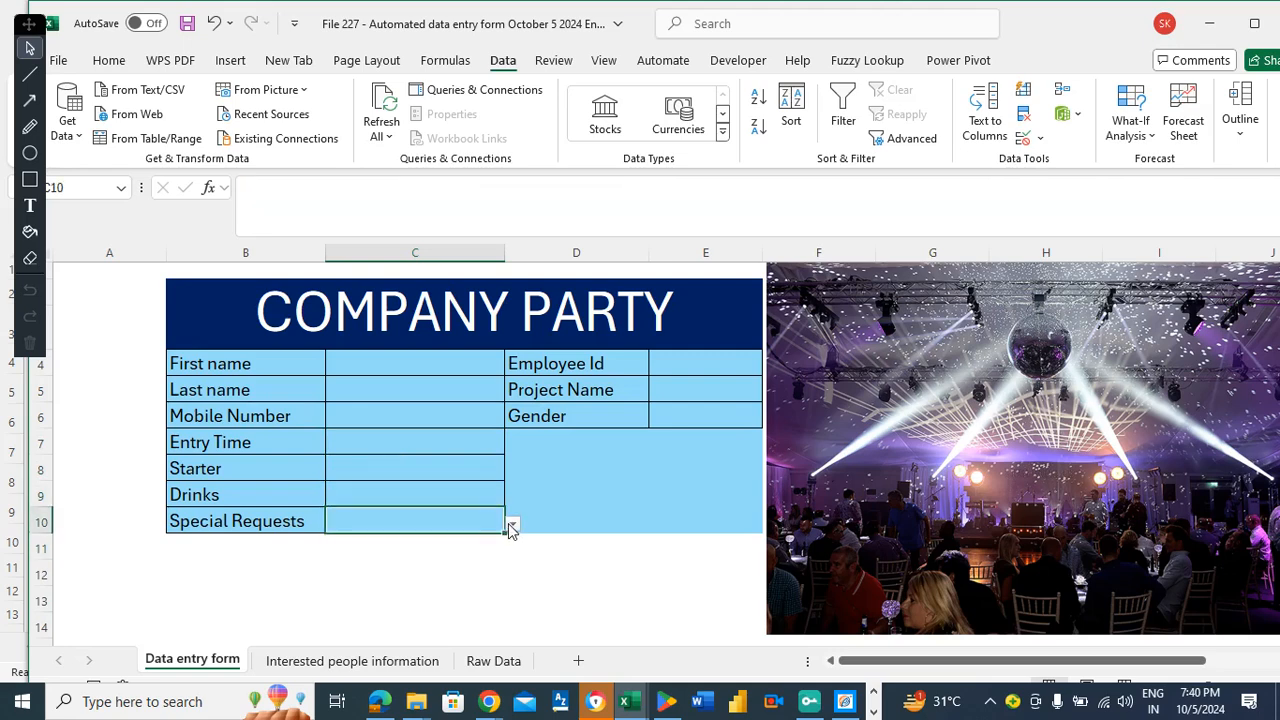
Test Special Requests: Yes shows the admin e-mail reminder, No hides it.
{"action": "left_click", "coordinate": [511, 524]}
{"action": "left_click", "coordinate": [340, 544]}
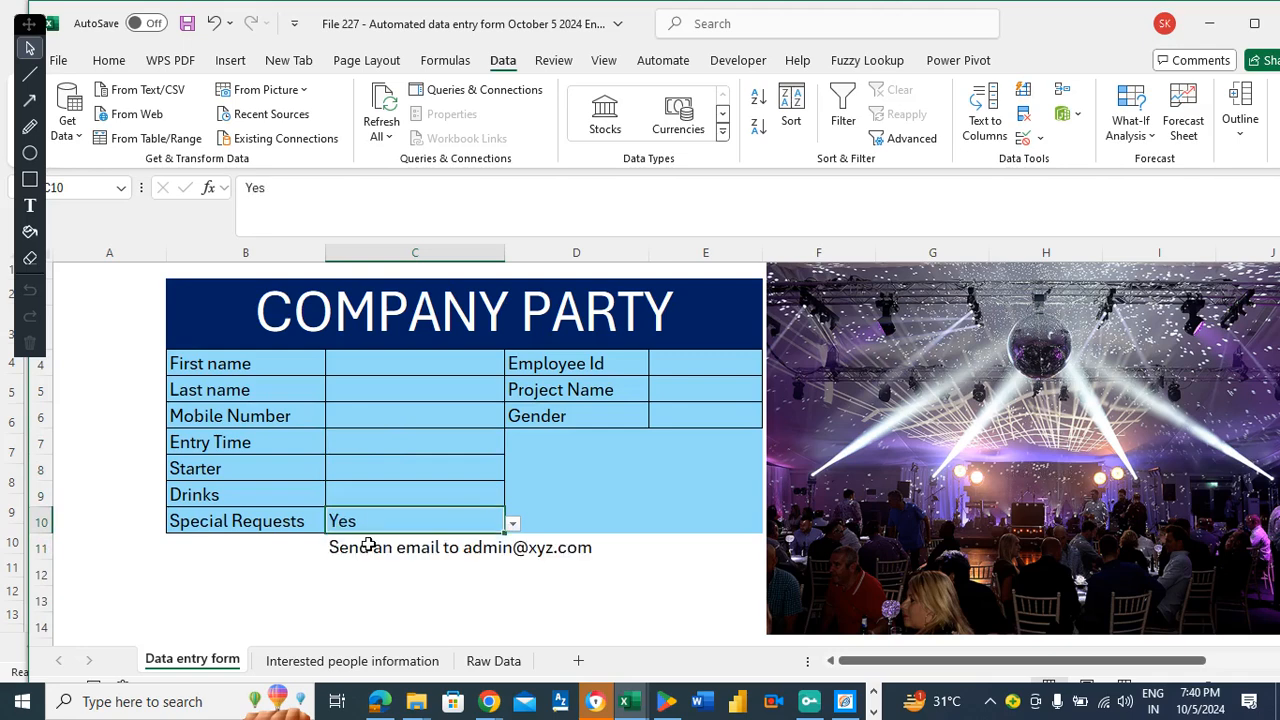
{"action": "left_click", "coordinate": [511, 524]}
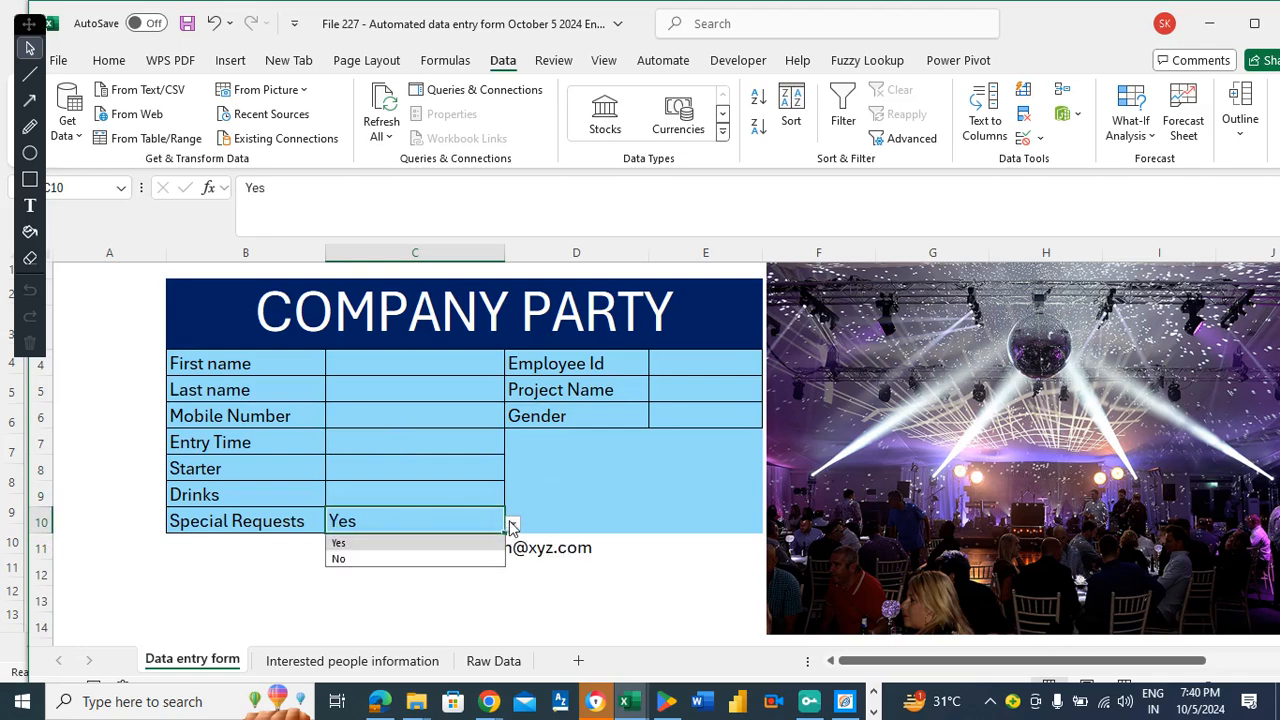
{"action": "left_click", "coordinate": [340, 559]}
Clear the Special Requests value and save the workbook.
{"action": "key", "text": "Delete"}
{"action": "key", "text": "Down"}
{"action": "key", "text": "Down"}
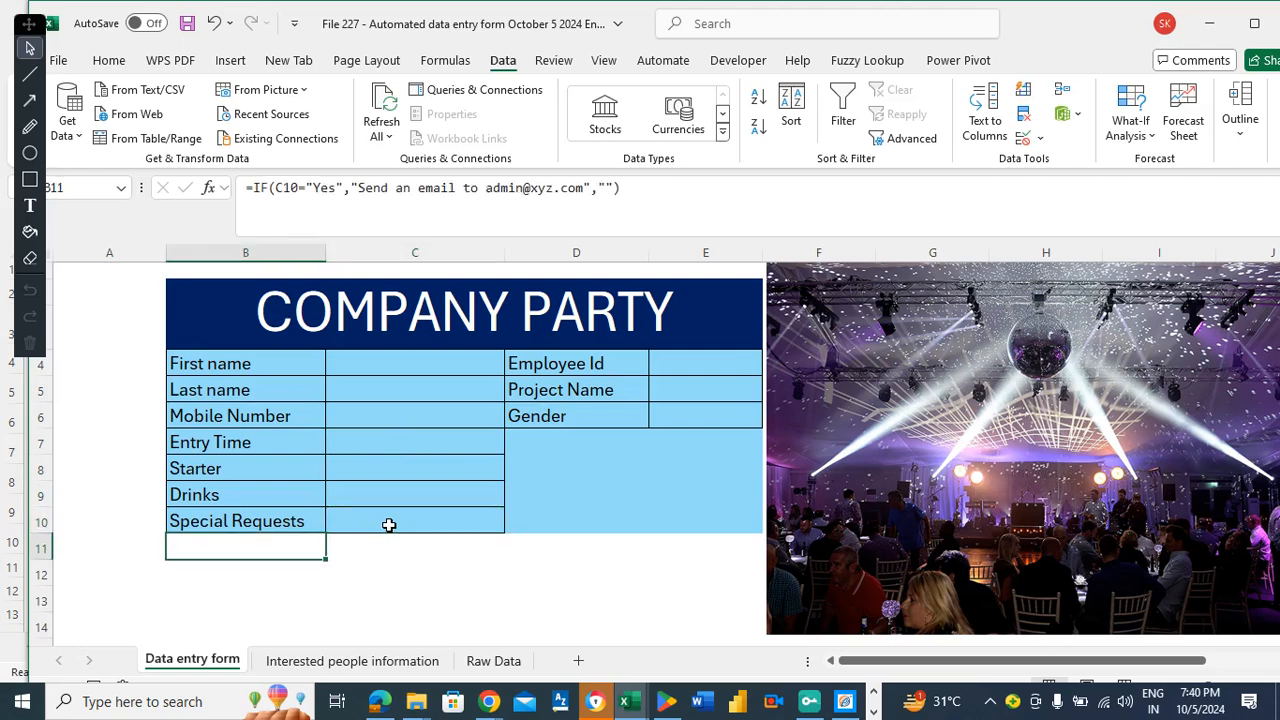
{"action": "key", "text": "Left"}
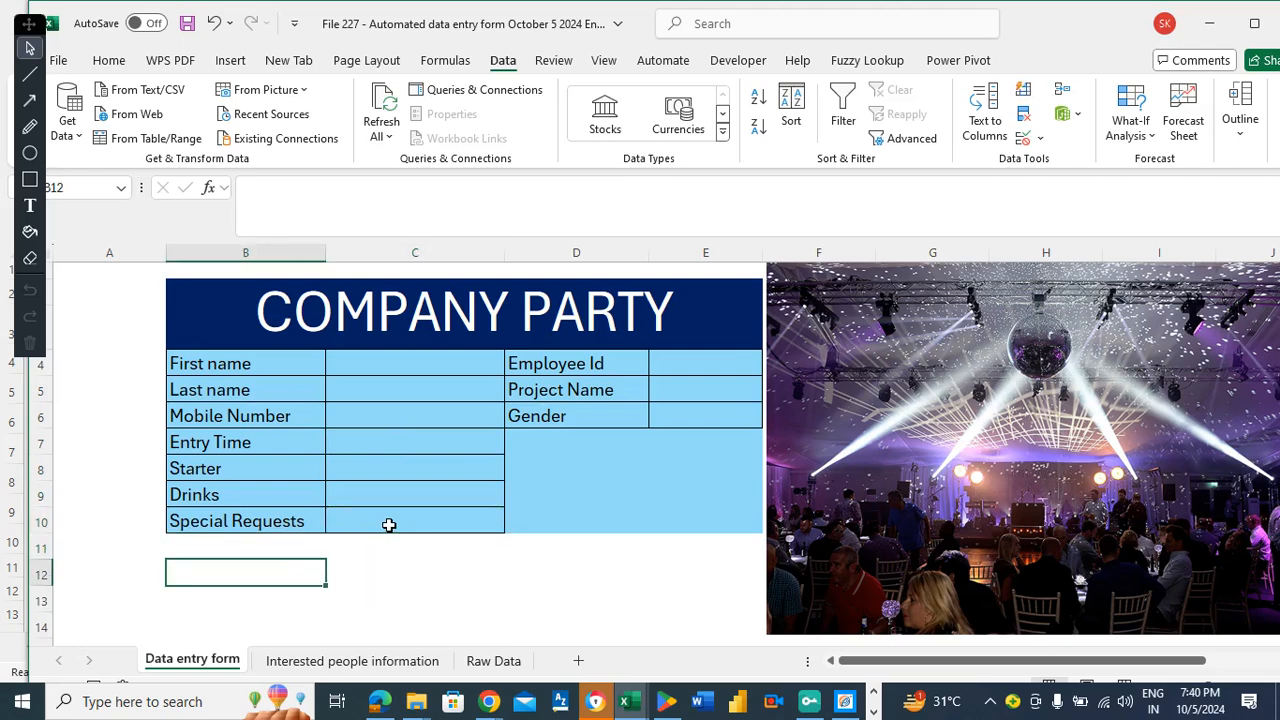
{"action": "key", "text": "ctrl+s"}
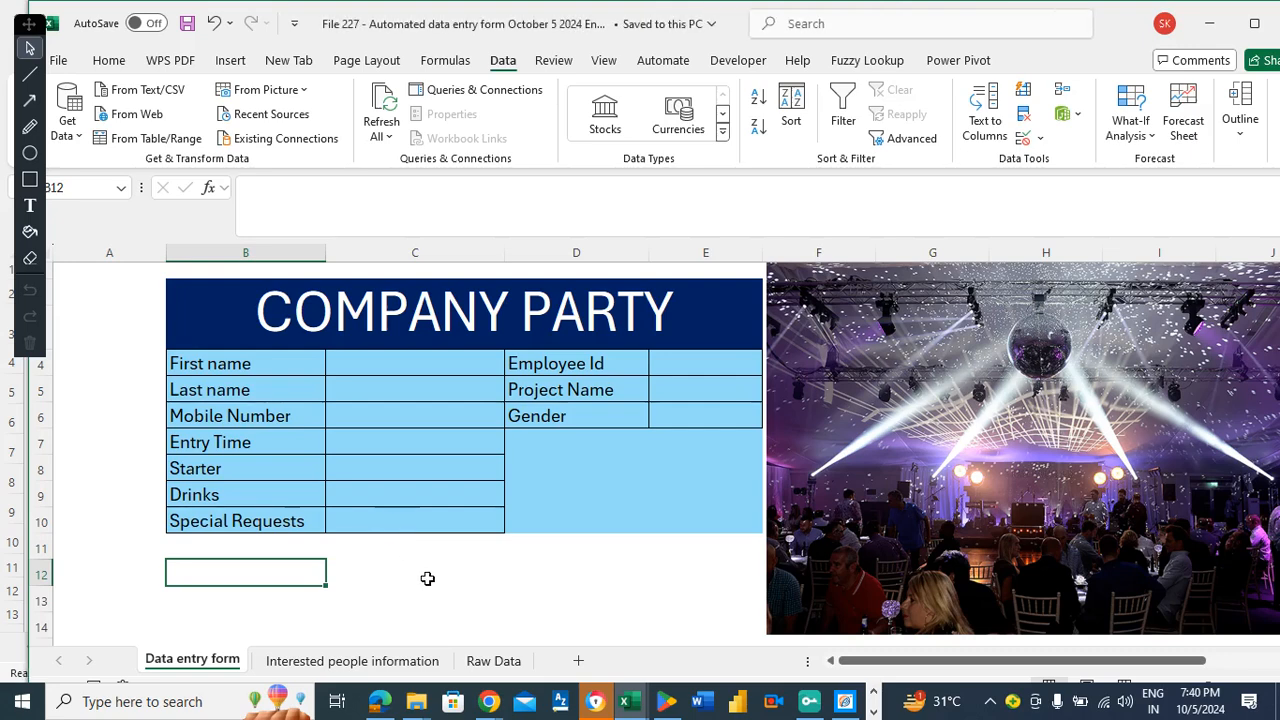
Copy the left-column labels B4:B10 and paste them starting at B20.
{"action": "left_click_drag", "start_coordinate": [258, 366], "coordinate": [261, 515]}
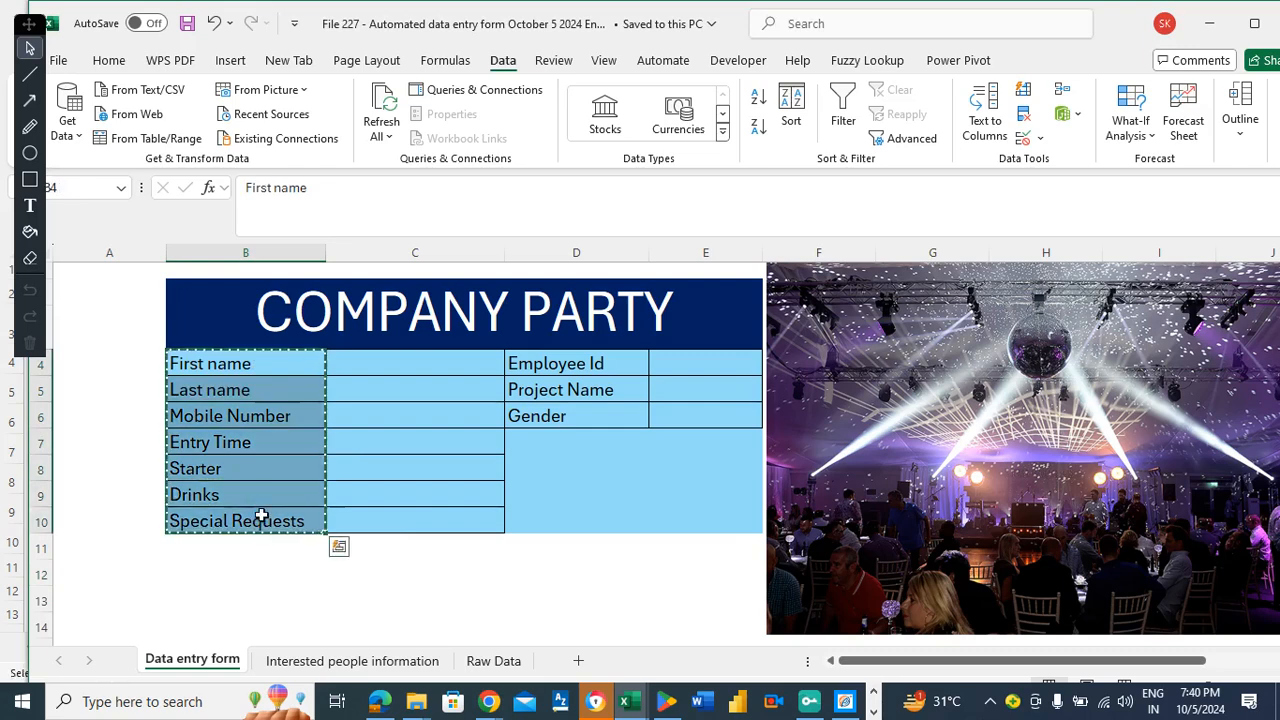
{"action": "key", "text": "ctrl+c"}
{"action": "key", "text": "Down"}
{"action": "key", "text": "Down"}
{"action": "key", "text": "Down"}
{"action": "key", "text": "Down"}
{"action": "key", "text": "Down"}
{"action": "key", "text": "Down"}
{"action": "key", "text": "Down"}
{"action": "key", "text": "Down"}
{"action": "key", "text": "Down"}
{"action": "key", "text": "Down"}
{"action": "key", "text": "Down"}
{"action": "key", "text": "Down"}
{"action": "key", "text": "Down"}
{"action": "key", "text": "Down"}
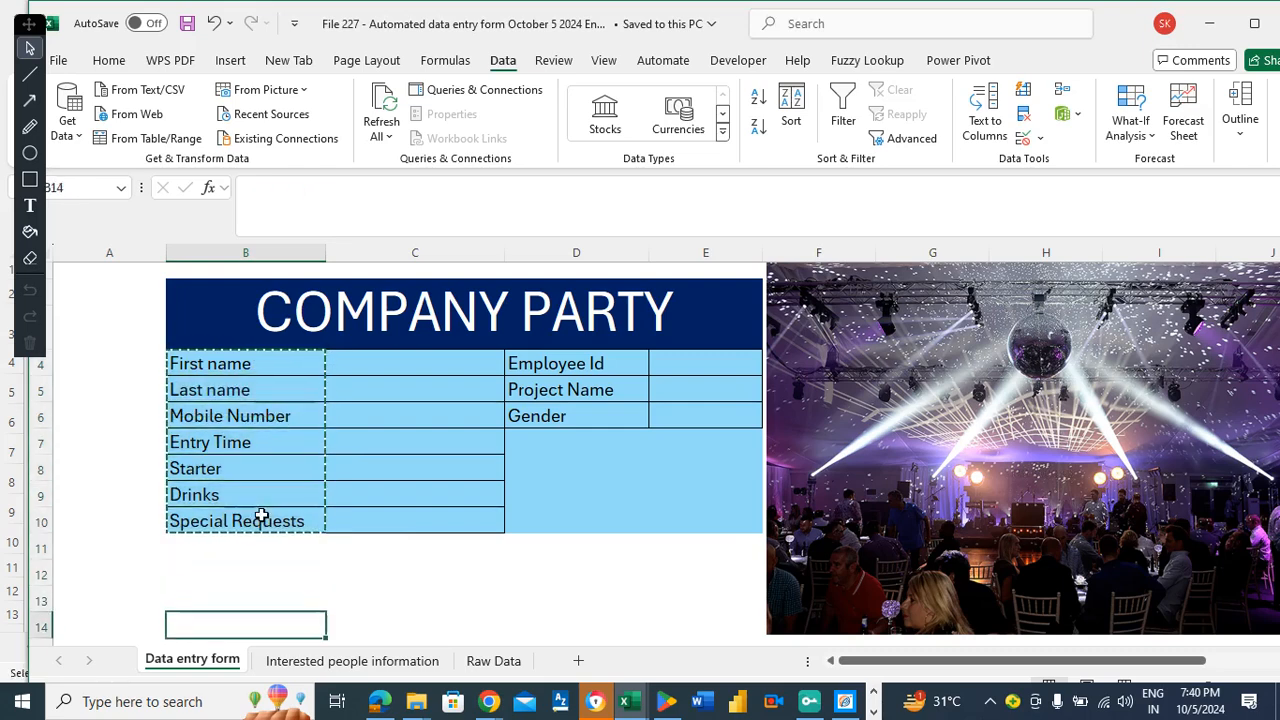
{"action": "key", "text": "Down"}
{"action": "key", "text": "Up"}
{"action": "key", "text": "Up"}
{"action": "key", "text": "Down"}
{"action": "key", "text": "Down"}
{"action": "key", "text": "Down"}
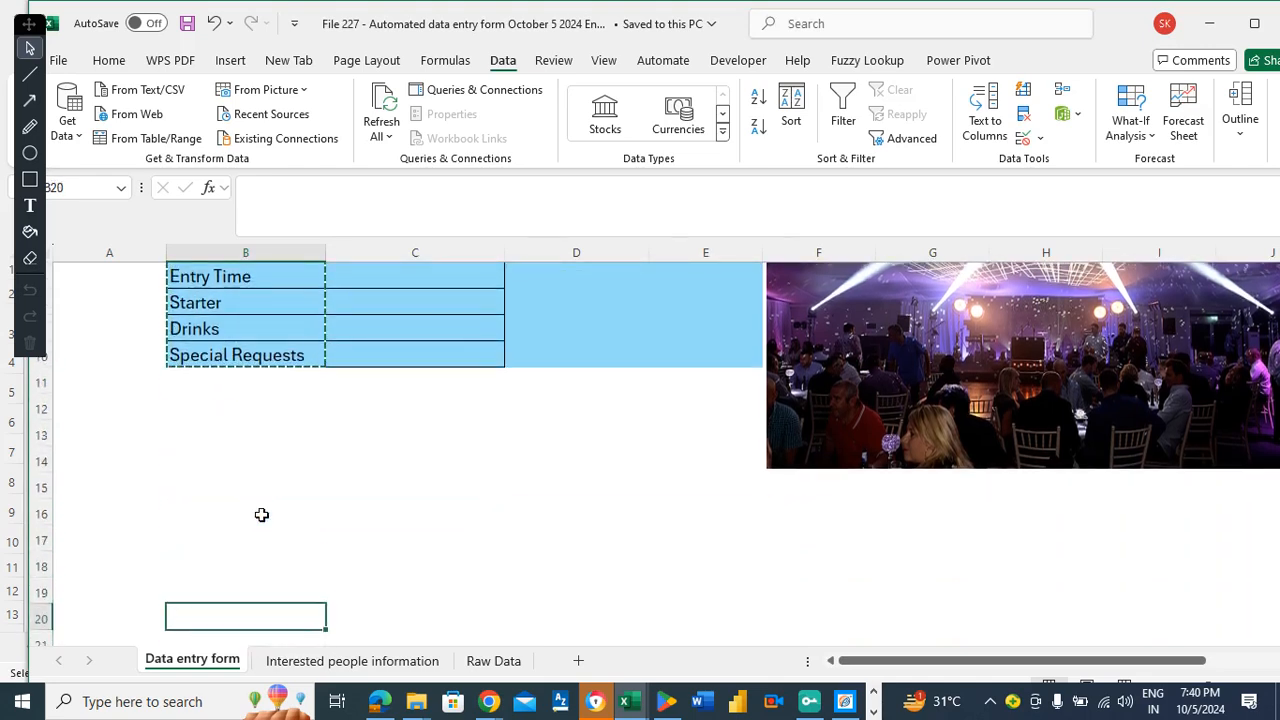
{"action": "key", "text": "ctrl+v"}
{"action": "scroll", "coordinate": [261, 514], "scroll_direction": "down", "scroll_amount": 1}
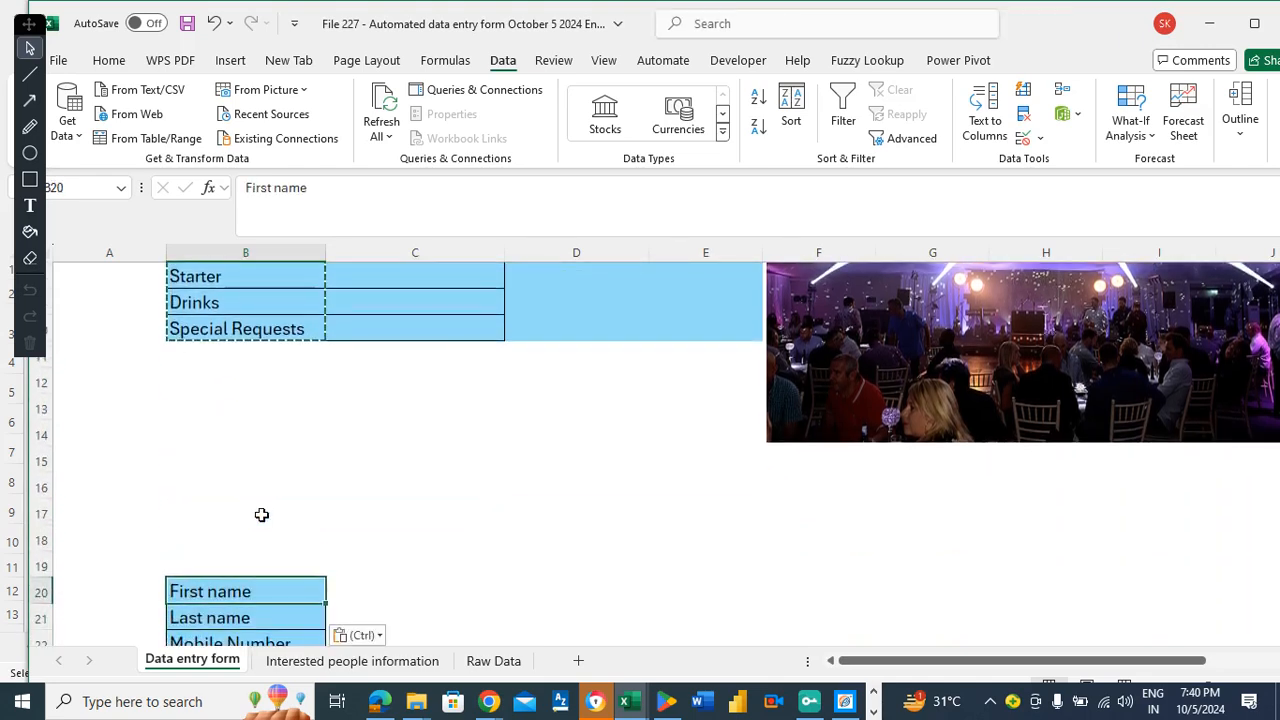
{"action": "key", "text": "Up"}
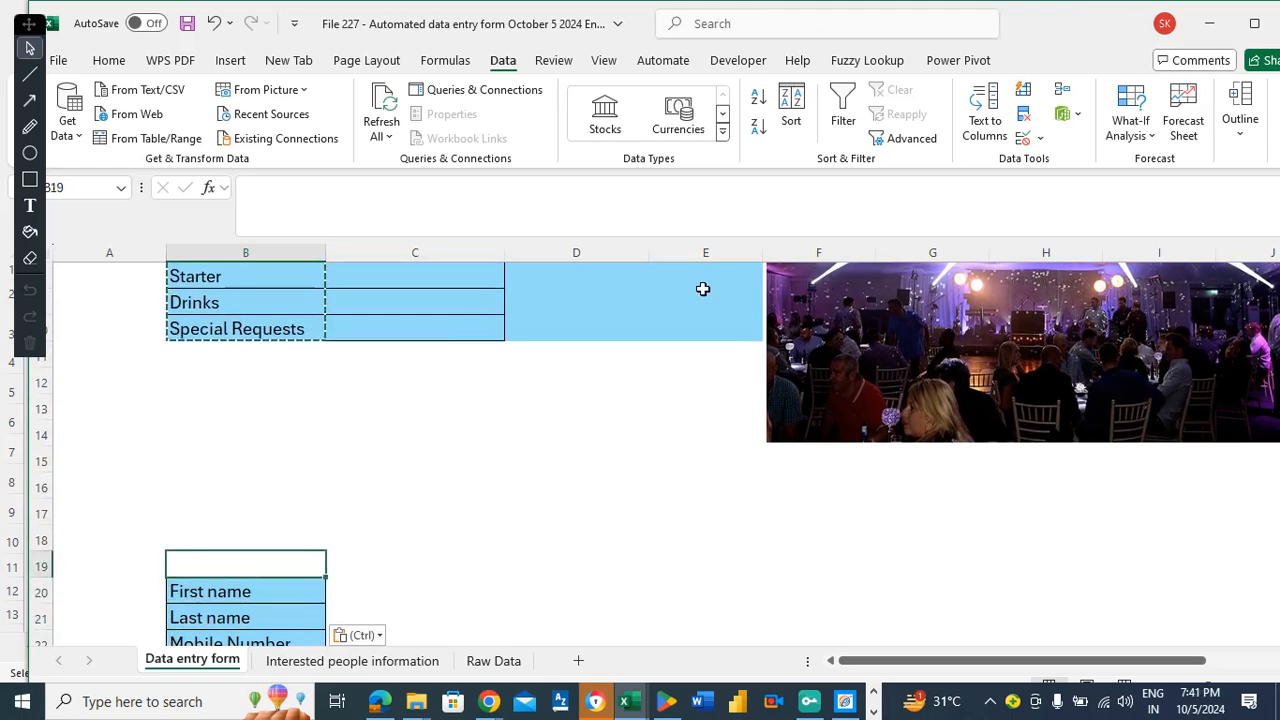
Copy the Employee Id, Project Name and Gender labels (D4:D6) and paste them at B27.
{"action": "left_click", "coordinate": [652, 293]}
{"action": "key", "text": "Up"}
{"action": "key", "text": "Up"}
{"action": "key", "text": "Up"}
{"action": "key", "text": "Up"}
{"action": "key", "text": "Up"}
{"action": "key", "text": "Up"}
{"action": "key", "text": "Up"}
{"action": "key", "text": "Up"}
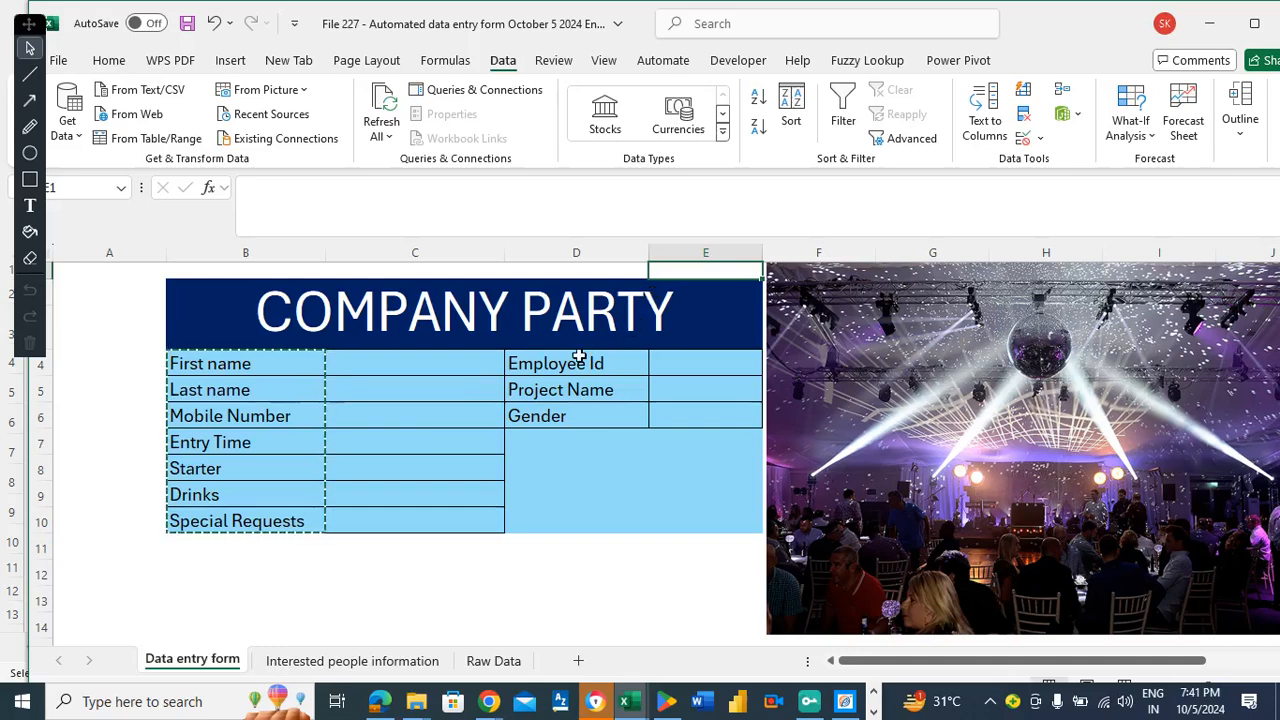
{"action": "left_click_drag", "start_coordinate": [578, 356], "coordinate": [570, 414]}
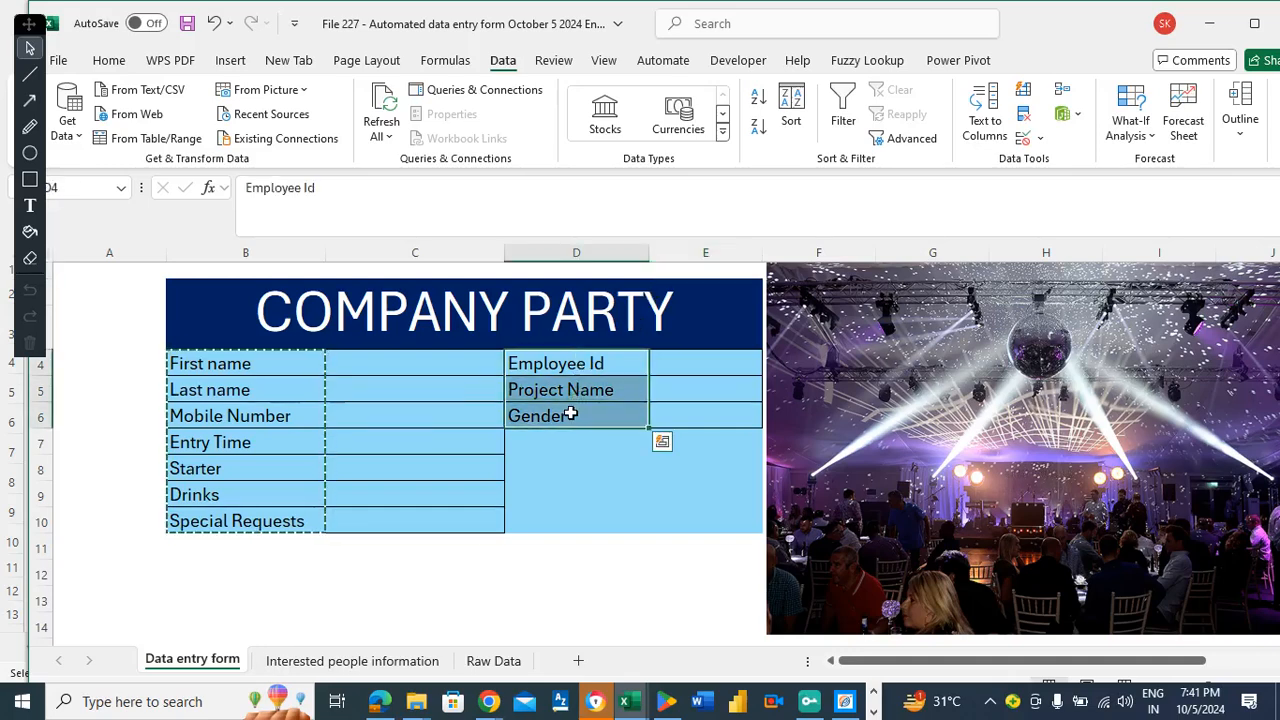
{"action": "key", "text": "ctrl+c"}
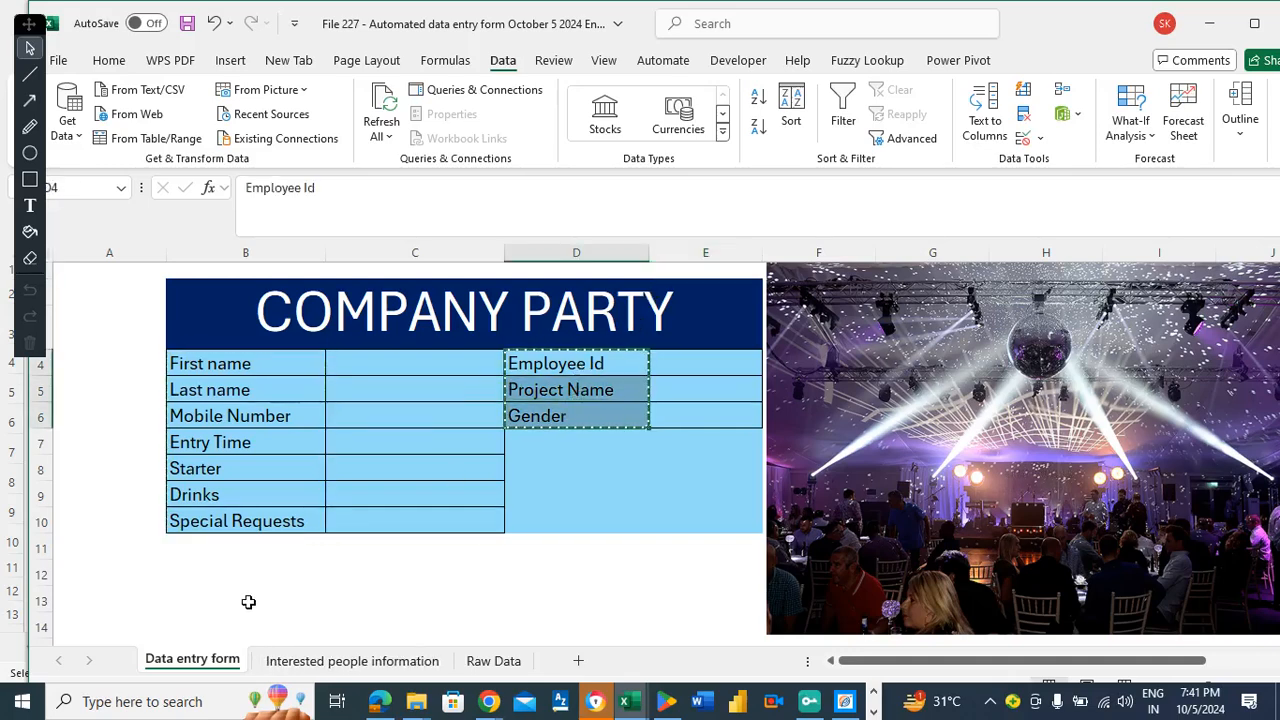
{"action": "left_click", "coordinate": [248, 601]}
{"action": "key", "text": "Down"}
{"action": "key", "text": "Down"}
{"action": "key", "text": "Down"}
{"action": "key", "text": "Down"}
{"action": "key", "text": "Down"}
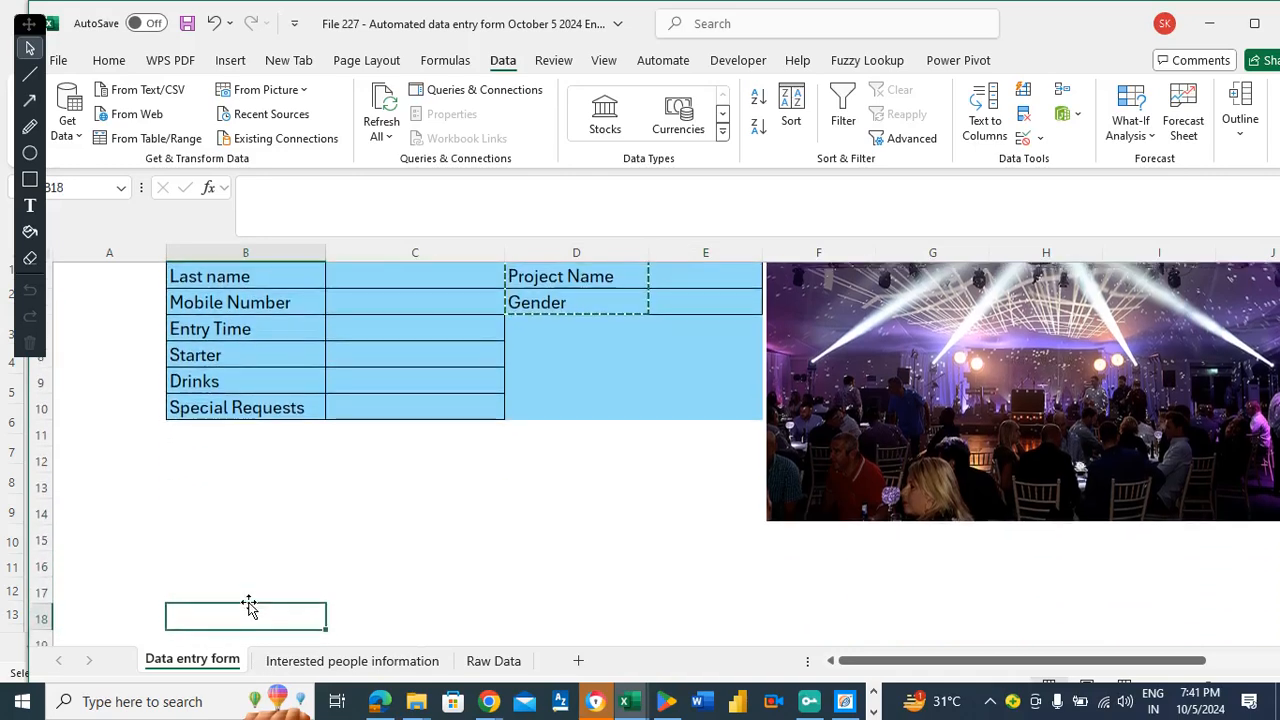
{"action": "key", "text": "Down"}
{"action": "key", "text": "Down"}
{"action": "key", "text": "Down"}
{"action": "key", "text": "Down"}
{"action": "key", "text": "Down"}
{"action": "key", "text": "Down"}
{"action": "key", "text": "Down"}
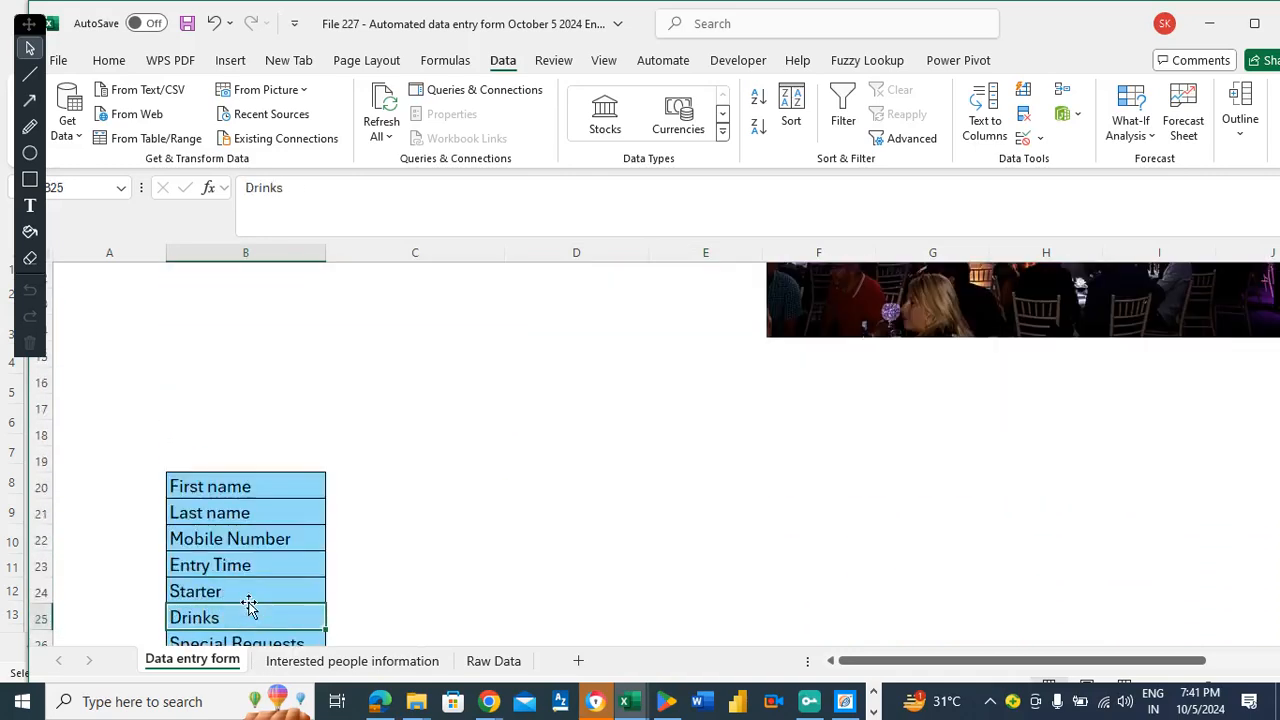
{"action": "key", "text": "Down"}
{"action": "key", "text": "Down"}
{"action": "key", "text": "Up"}
{"action": "key", "text": "Down"}
{"action": "key", "text": "ctrl+v"}
{"action": "key", "text": "Right"}
{"action": "key", "text": "Up"}
{"action": "key", "text": "ctrl+Up"}
{"action": "key", "text": "Down"}
{"action": "key", "text": "Down"}
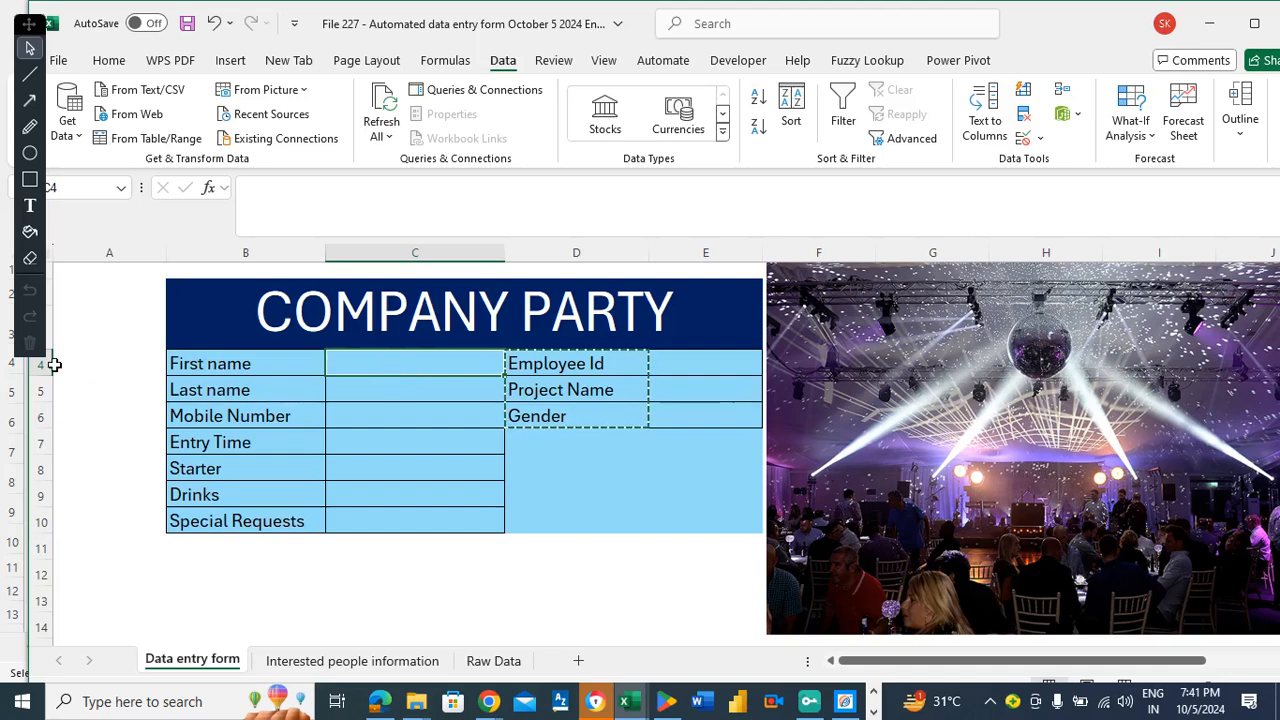
Link C20 to the First name entry with =C4 and fill it down through C26.
{"action": "left_click", "coordinate": [369, 537]}
{"action": "key", "text": "Down"}
{"action": "key", "text": "Down"}
{"action": "key", "text": "Down"}
{"action": "key", "text": "Down"}
{"action": "key", "text": "Down"}
{"action": "key", "text": "Down"}
{"action": "key", "text": "Down"}
{"action": "key", "text": "Down"}
{"action": "key", "text": "Down"}
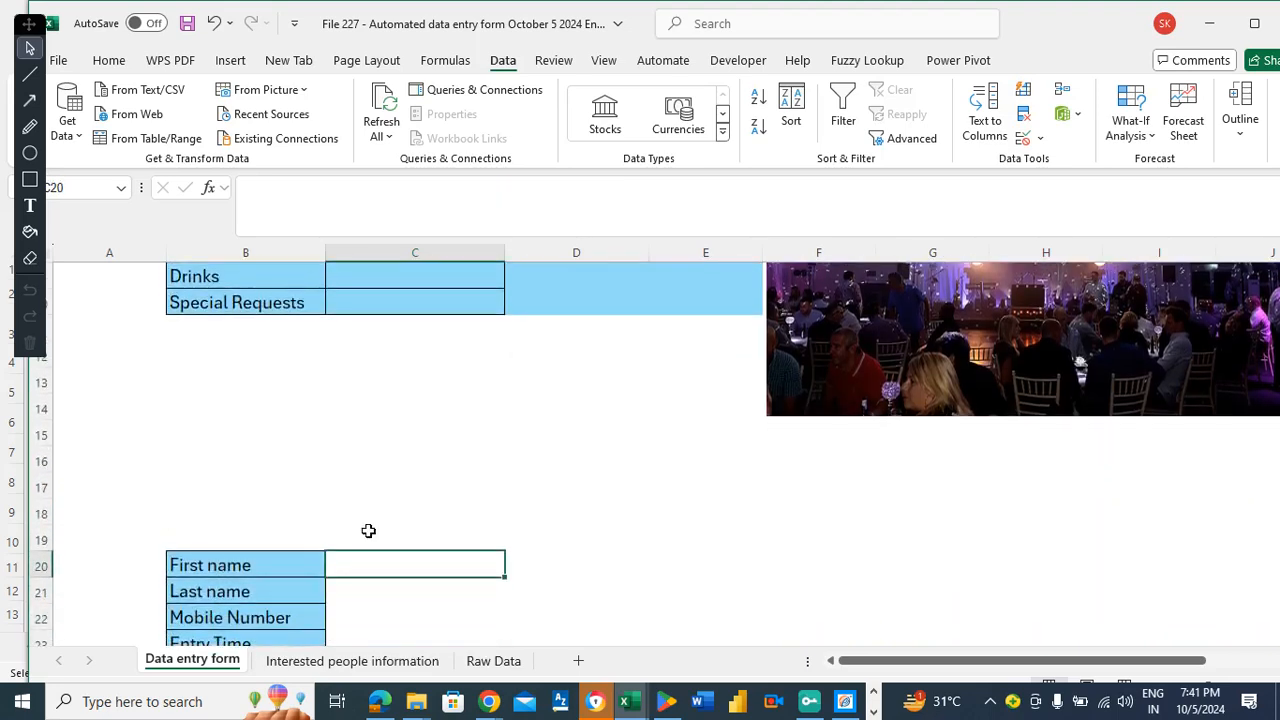
{"action": "type", "text": "=c4"}
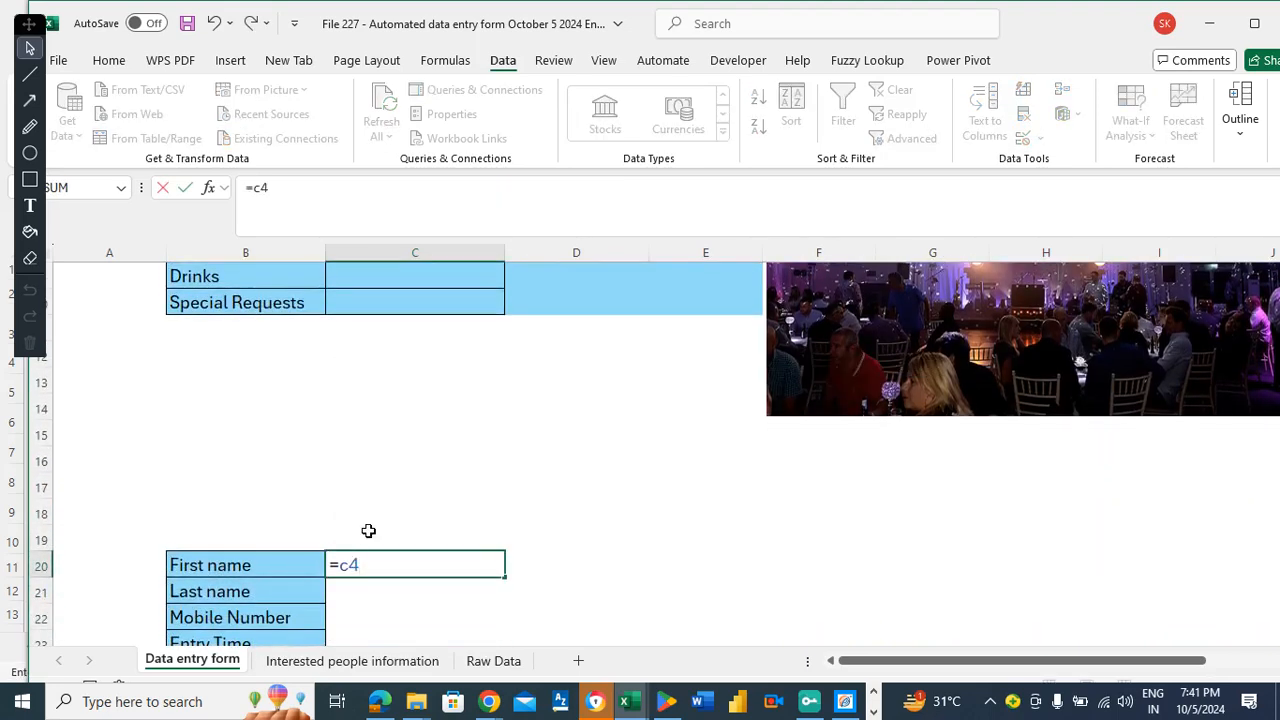
{"action": "key", "text": "Return"}
{"action": "key", "text": "Up"}
{"action": "key", "text": "ctrl+c"}
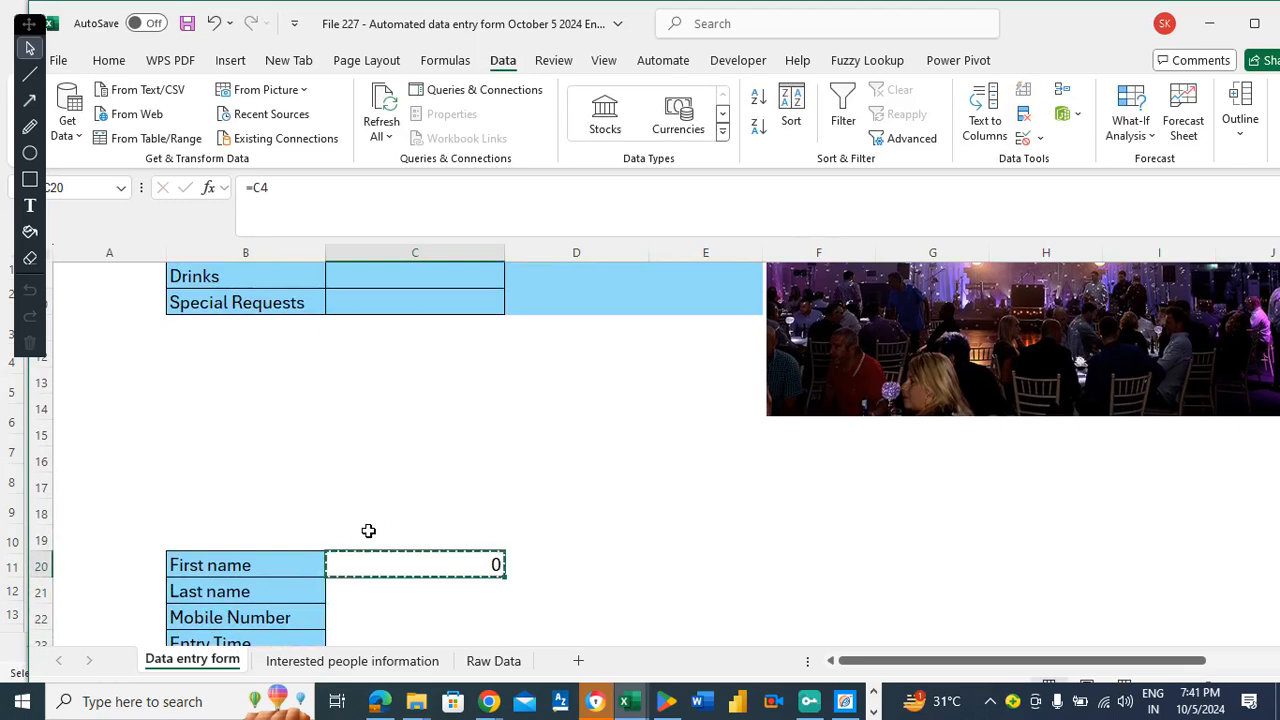
{"action": "key", "text": "Down"}
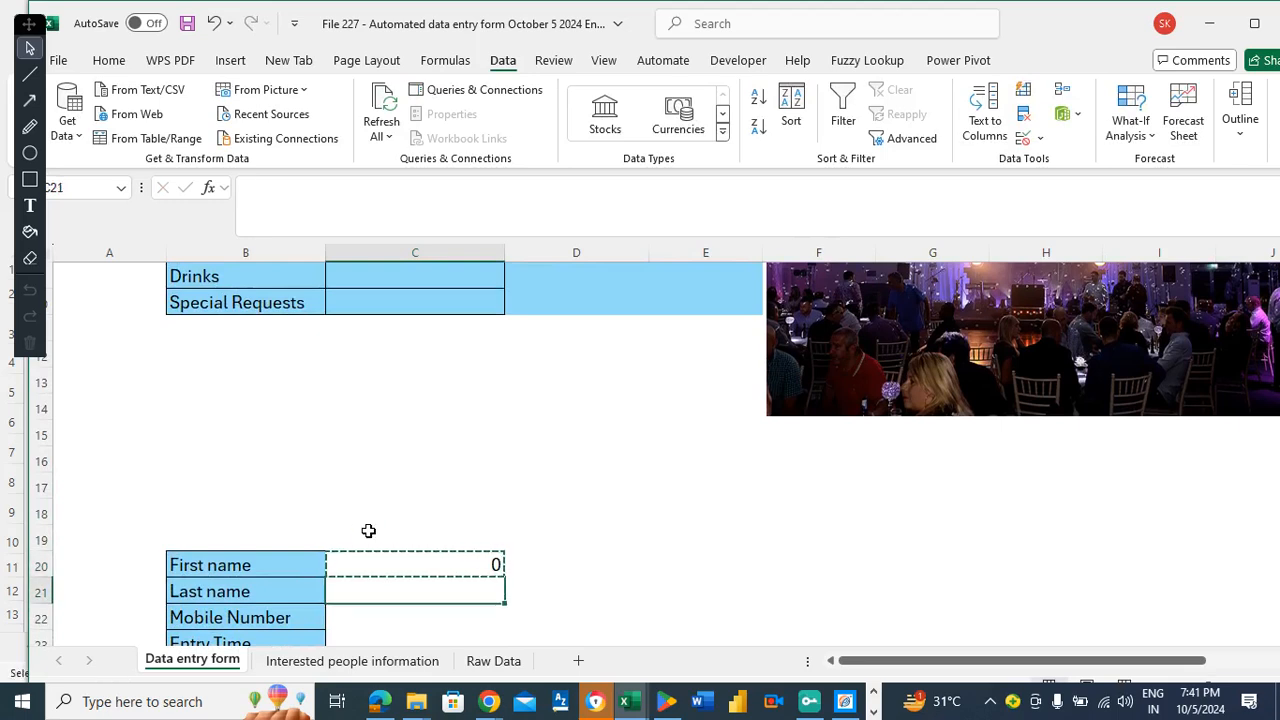
{"action": "key", "text": "shift+Down"}
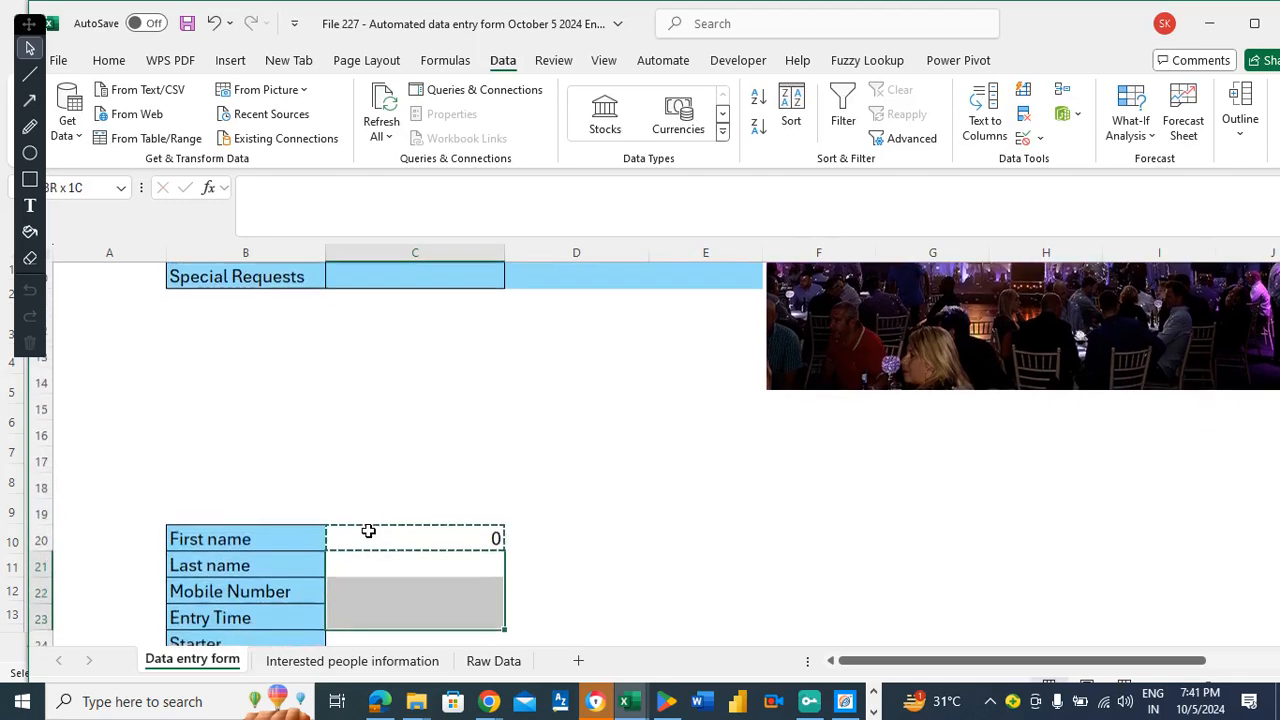
{"action": "key", "text": "shift+Down"}
{"action": "key", "text": "shift+Down"}
{"action": "key", "text": "shift+Down"}
{"action": "key", "text": "shift+Down"}
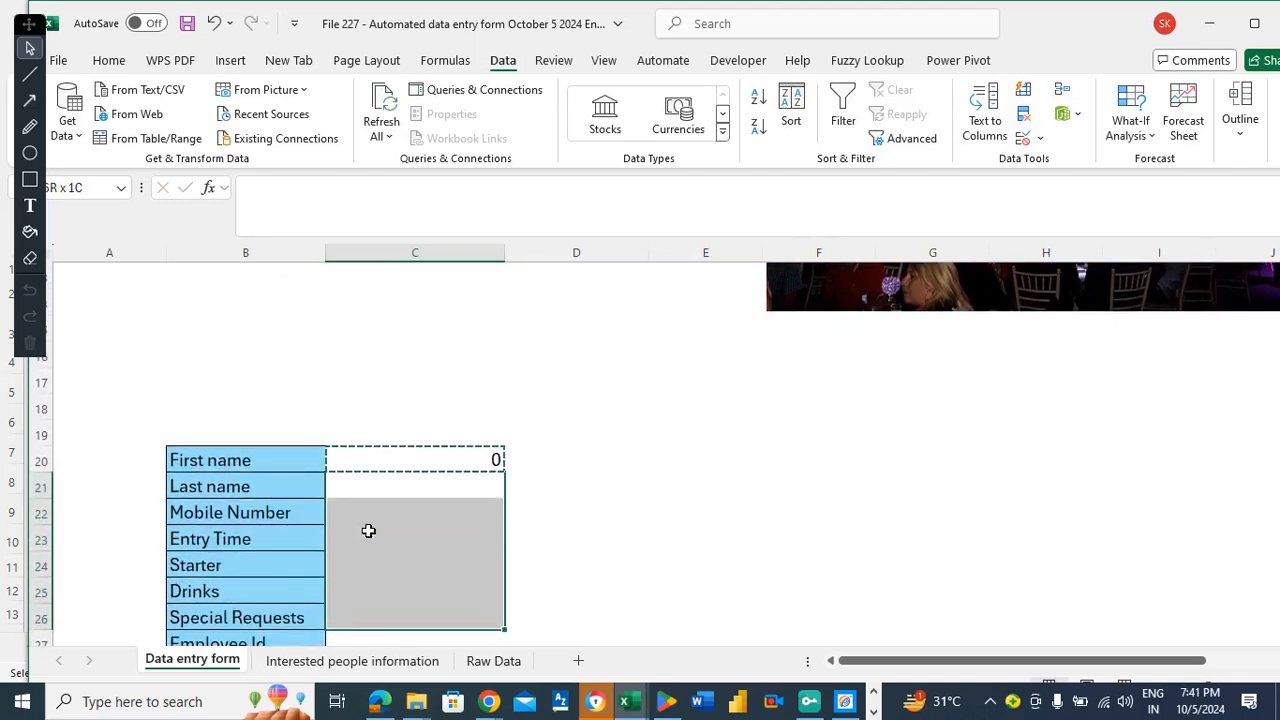
{"action": "key", "text": "ctrl+v"}
Set Starter to No and Special Requests to Yes in the form.
{"action": "left_click", "coordinate": [408, 483]}
{"action": "key", "text": "Up"}
{"action": "key", "text": "Up"}
{"action": "key", "text": "Up"}
{"action": "key", "text": "Up"}
{"action": "key", "text": "Up"}
{"action": "key", "text": "Up"}
{"action": "key", "text": "Up"}
{"action": "key", "text": "Up"}
{"action": "key", "text": "Up"}
{"action": "key", "text": "Up"}
{"action": "key", "text": "Up"}
{"action": "key", "text": "Up"}
{"action": "key", "text": "Up"}
{"action": "key", "text": "Up"}
{"action": "key", "text": "Up"}
{"action": "key", "text": "Up"}
{"action": "key", "text": "Up"}
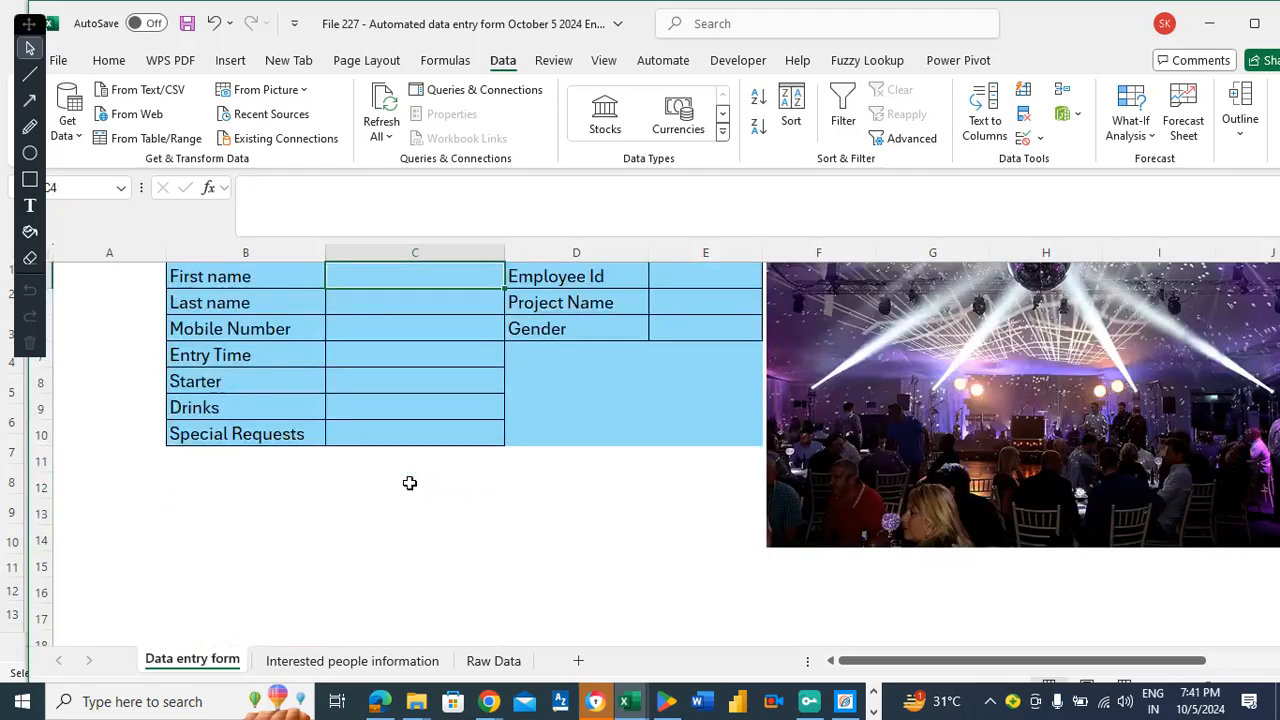
{"action": "key", "text": "Down"}
{"action": "key", "text": "Down"}
{"action": "key", "text": "Down"}
{"action": "key", "text": "Down"}
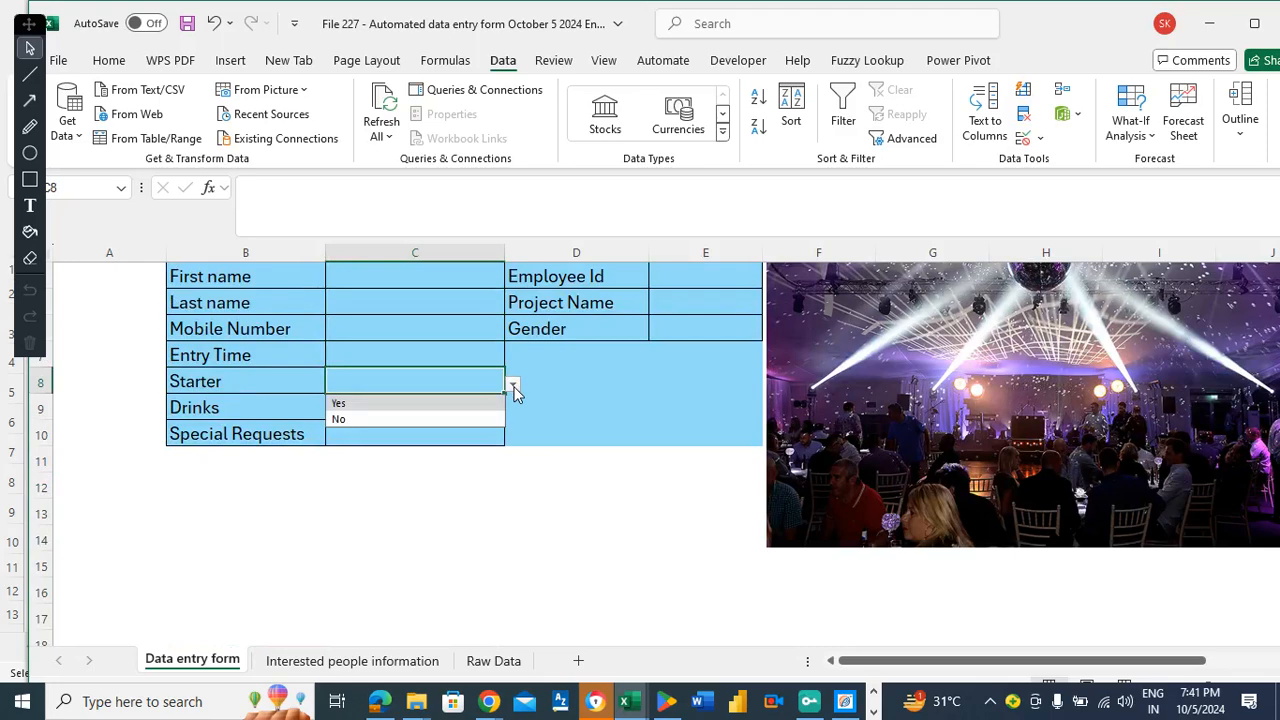
{"action": "left_click", "coordinate": [408, 419]}
{"action": "left_click", "coordinate": [534, 477]}
{"action": "key", "text": "Down"}
{"action": "key", "text": "Down"}
{"action": "key", "text": "Down"}
{"action": "key", "text": "Down"}
{"action": "key", "text": "Down"}
{"action": "key", "text": "Down"}
{"action": "key", "text": "Down"}
{"action": "key", "text": "Down"}
{"action": "key", "text": "Down"}
{"action": "key", "text": "Down"}
{"action": "key", "text": "Down"}
{"action": "key", "text": "Down"}
{"action": "key", "text": "Down"}
{"action": "key", "text": "Down"}
{"action": "key", "text": "Down"}
{"action": "key", "text": "Left"}
{"action": "key", "text": "Up"}
{"action": "key", "text": "Up"}
{"action": "key", "text": "Up"}
{"action": "key", "text": "Up"}
{"action": "key", "text": "Up"}
{"action": "key", "text": "Up"}
{"action": "key", "text": "Up"}
{"action": "key", "text": "Up"}
{"action": "key", "text": "Up"}
{"action": "key", "text": "Up"}
{"action": "key", "text": "Up"}
{"action": "key", "text": "Up"}
{"action": "key", "text": "Up"}
{"action": "key", "text": "Up"}
{"action": "key", "text": "Up"}
{"action": "key", "text": "Up"}
{"action": "key", "text": "Up"}
{"action": "key", "text": "Up"}
{"action": "key", "text": "Up"}
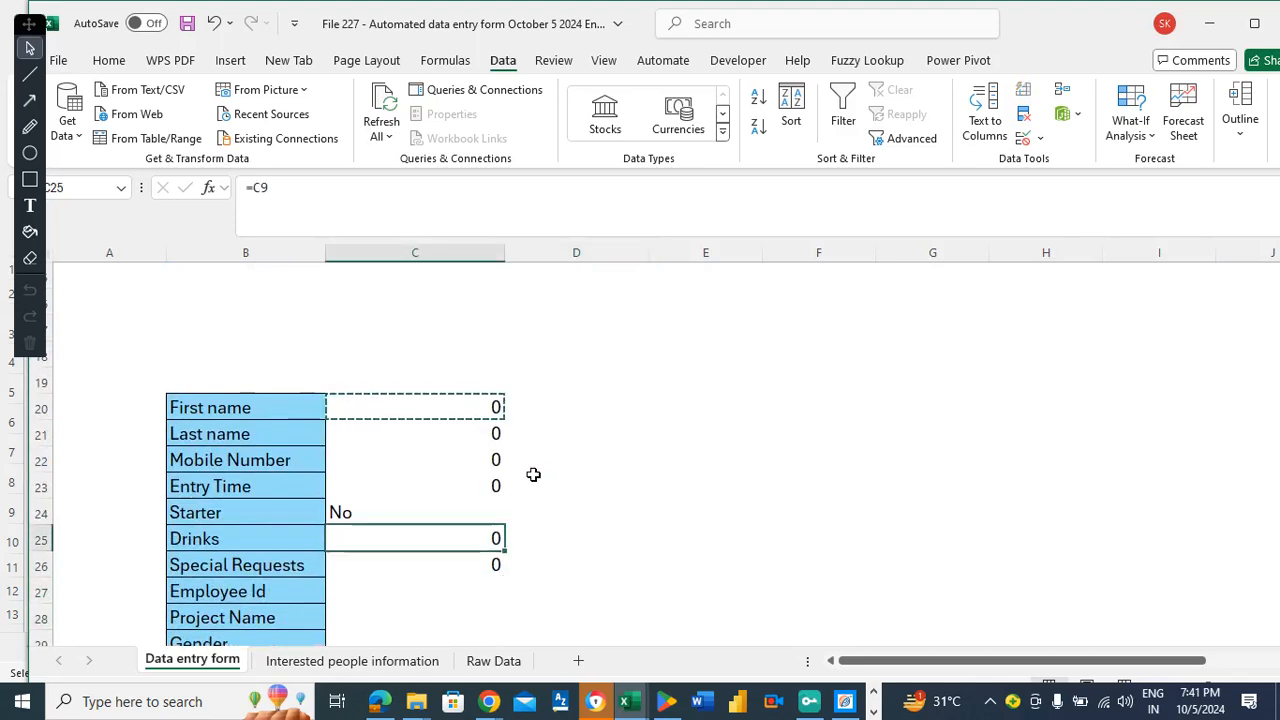
{"action": "key", "text": "Up"}
{"action": "key", "text": "Down"}
{"action": "key", "text": "Down"}
{"action": "key", "text": "Down"}
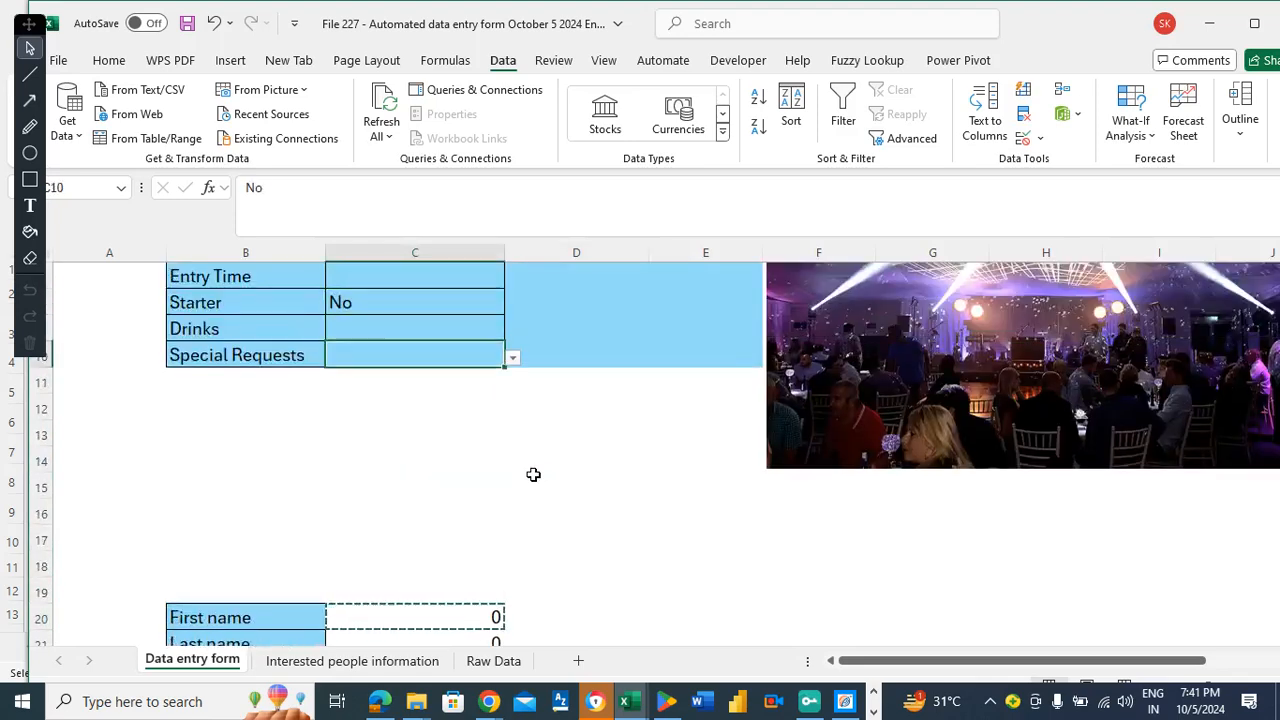
{"action": "left_click", "coordinate": [512, 357]}
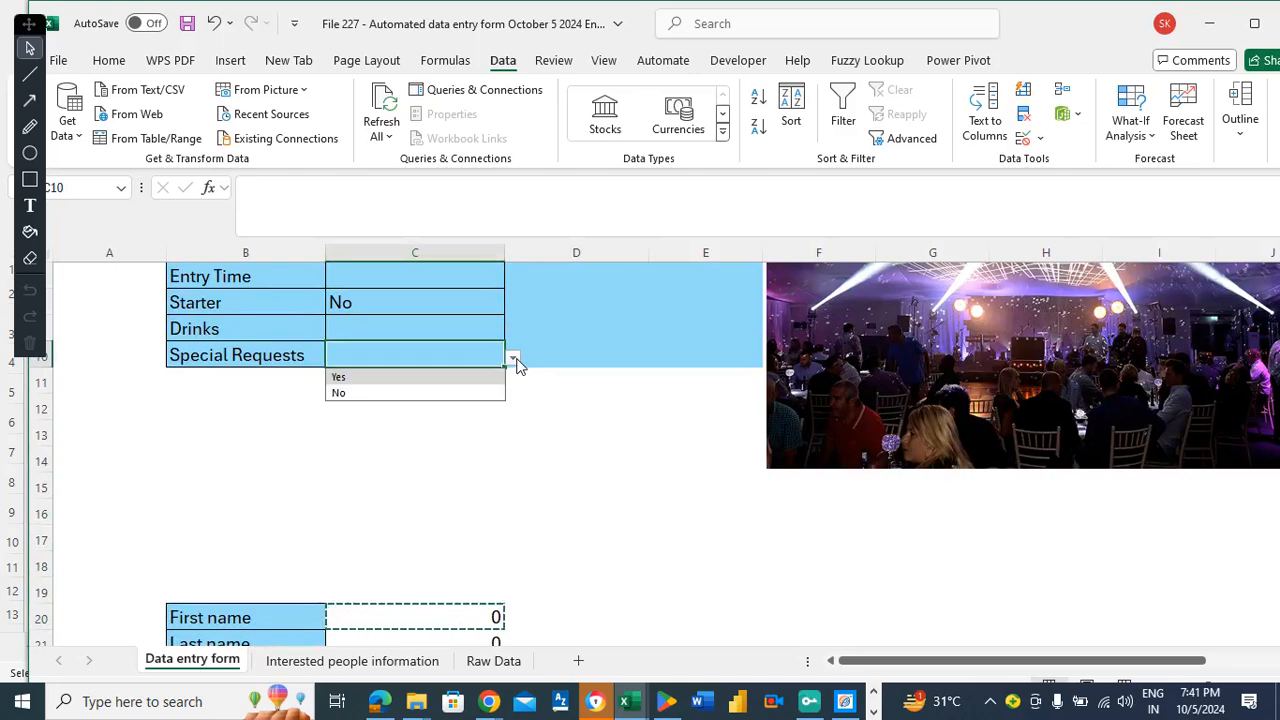
{"action": "left_click", "coordinate": [434, 375]}
Link the Employee Id summary cell C27 to E4 with =E4.
{"action": "left_click", "coordinate": [355, 456]}
{"action": "key", "text": "Down"}
{"action": "key", "text": "Down"}
{"action": "key", "text": "Down"}
{"action": "key", "text": "Down"}
{"action": "key", "text": "Down"}
{"action": "key", "text": "Down"}
{"action": "key", "text": "Down"}
{"action": "key", "text": "Down"}
{"action": "key", "text": "Down"}
{"action": "key", "text": "Down"}
{"action": "key", "text": "Down"}
{"action": "key", "text": "Down"}
{"action": "key", "text": "Down"}
{"action": "key", "text": "Down"}
{"action": "key", "text": "Down"}
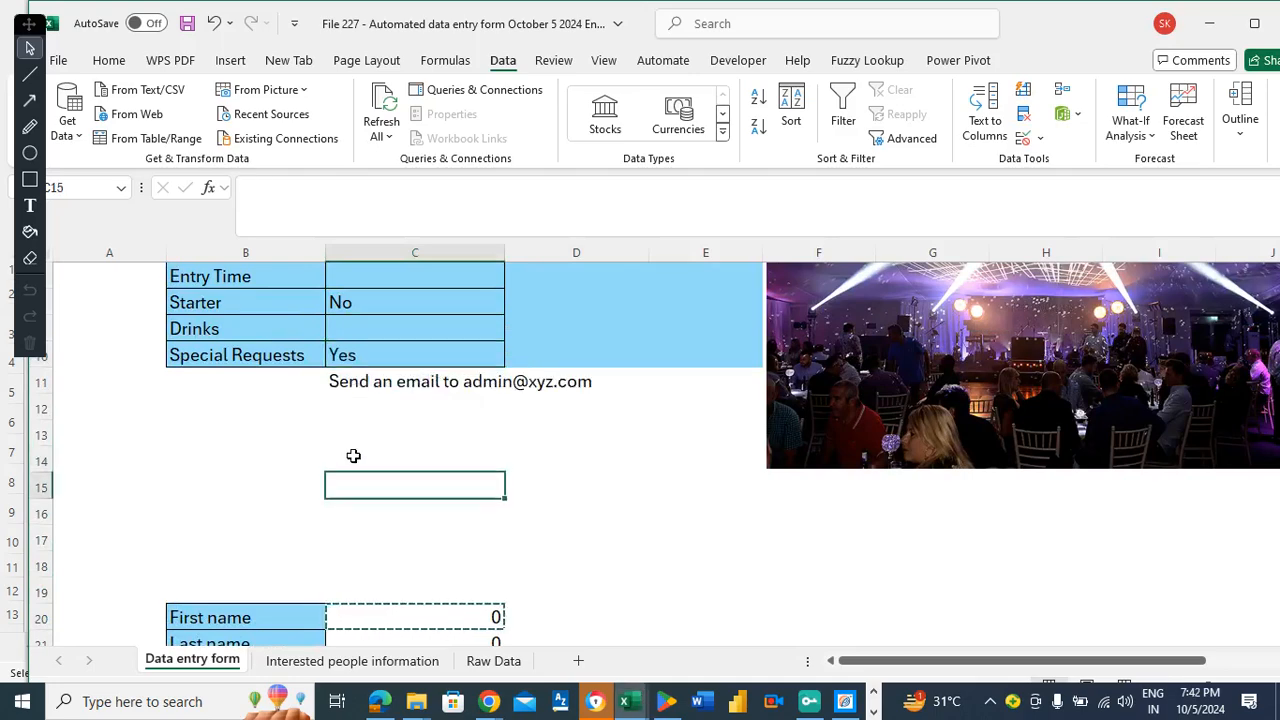
{"action": "key", "text": "Down"}
{"action": "key", "text": "Down"}
{"action": "key", "text": "Up"}
{"action": "key", "text": "Up"}
{"action": "key", "text": "Up"}
{"action": "key", "text": "Up"}
{"action": "key", "text": "Up"}
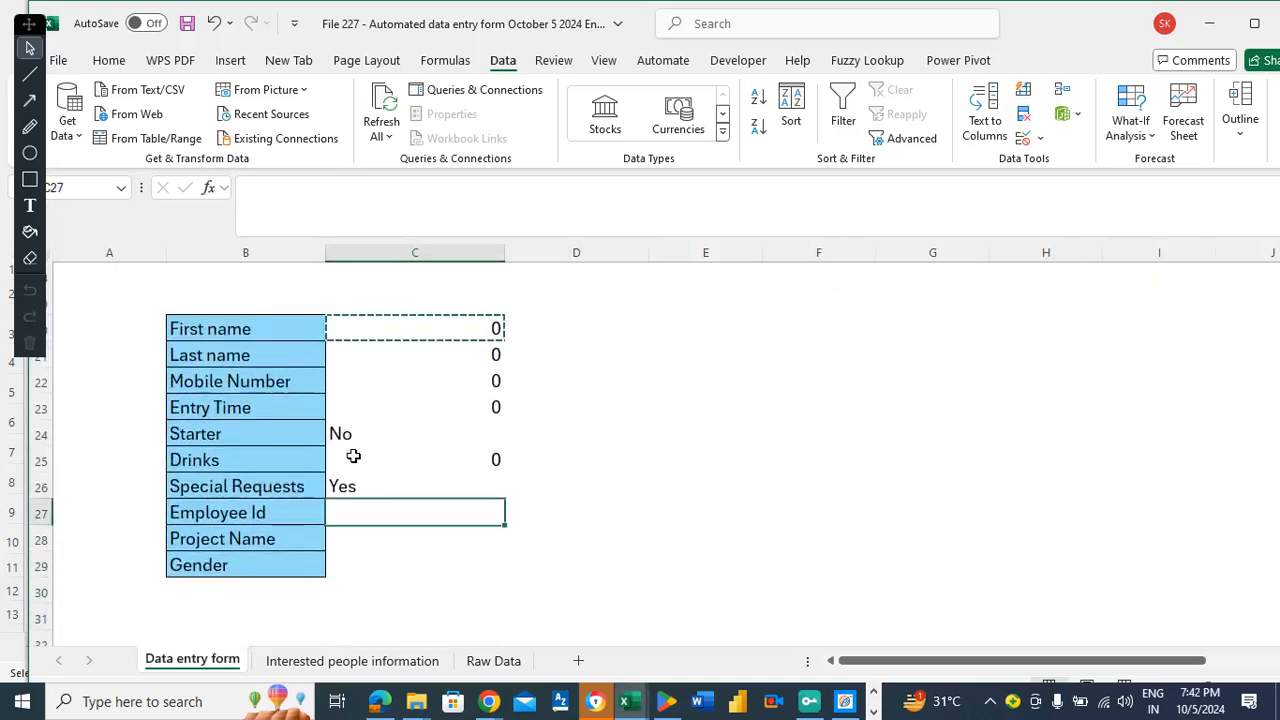
{"action": "key", "text": "Down"}
{"action": "key", "text": "Up"}
{"action": "key", "text": "Down"}
{"action": "key", "text": "Up"}
{"action": "key", "text": "Up"}
{"action": "key", "text": "Up"}
{"action": "key", "text": "Up"}
{"action": "key", "text": "Up"}
{"action": "key", "text": "Up"}
{"action": "key", "text": "Up"}
{"action": "key", "text": "Up"}
{"action": "key", "text": "Up"}
{"action": "key", "text": "Up"}
{"action": "key", "text": "Up"}
{"action": "key", "text": "Up"}
{"action": "key", "text": "Up"}
{"action": "key", "text": "Up"}
{"action": "key", "text": "Up"}
{"action": "key", "text": "Up"}
{"action": "key", "text": "Up"}
{"action": "key", "text": "Up"}
{"action": "key", "text": "Up"}
{"action": "key", "text": "Up"}
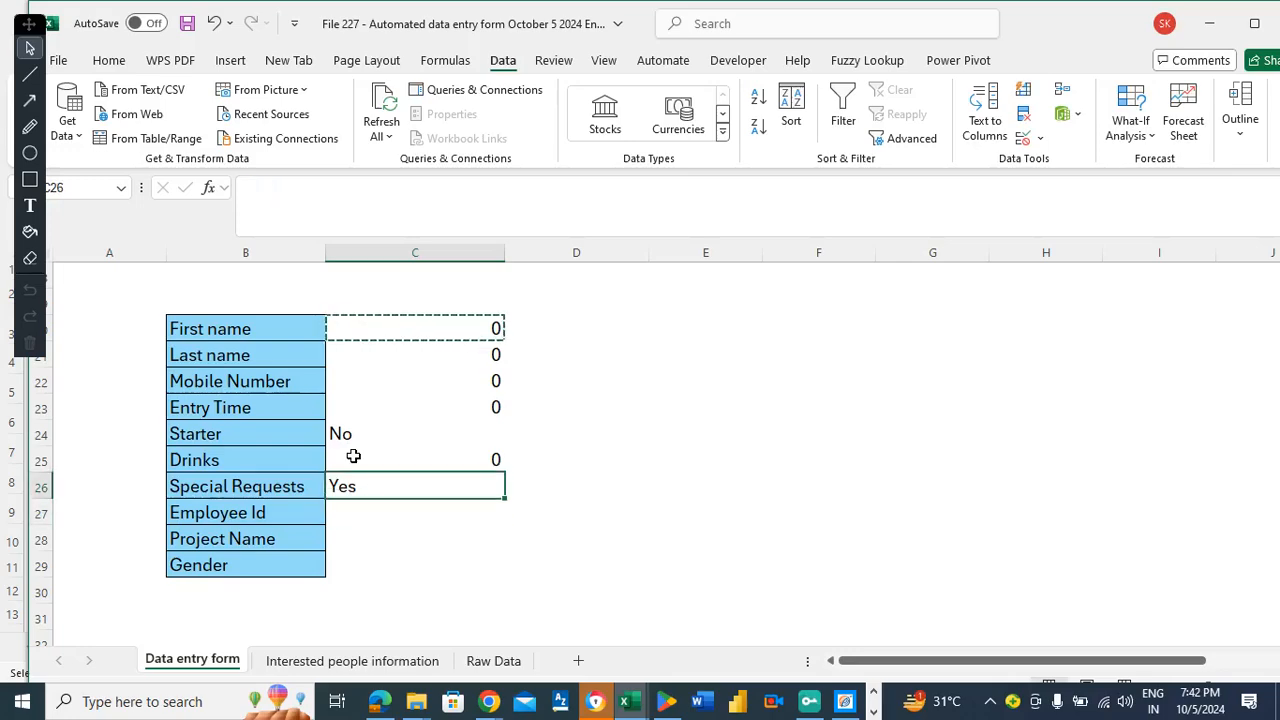
{"action": "key", "text": "Down"}
{"action": "key", "text": "Down"}
{"action": "key", "text": "Down"}
{"action": "key", "text": "Right"}
{"action": "key", "text": "Up"}
{"action": "key", "text": "Right"}
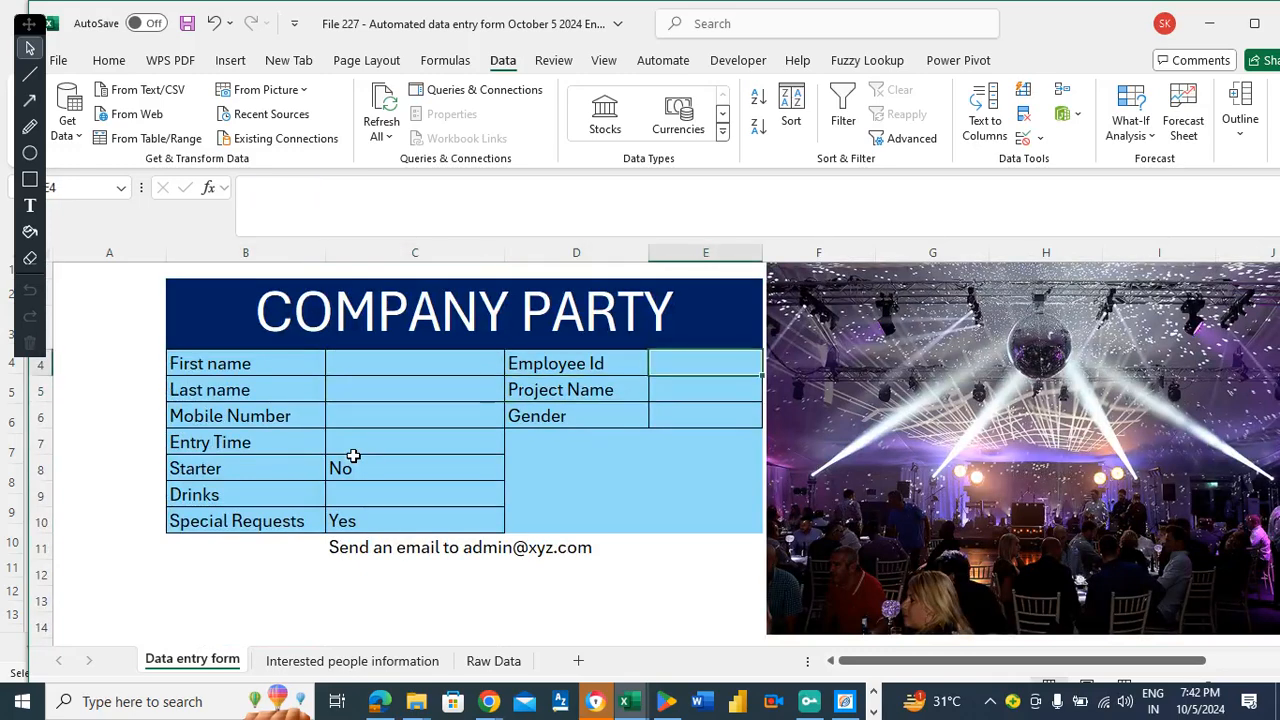
{"action": "key", "text": "Down"}
{"action": "key", "text": "Down"}
{"action": "key", "text": "Down"}
{"action": "key", "text": "Down"}
{"action": "key", "text": "Down"}
{"action": "key", "text": "Down"}
{"action": "key", "text": "Down"}
{"action": "key", "text": "Down"}
{"action": "key", "text": "Down"}
{"action": "key", "text": "Down"}
{"action": "key", "text": "Down"}
{"action": "key", "text": "Down"}
{"action": "key", "text": "Down"}
{"action": "key", "text": "Down"}
{"action": "key", "text": "Down"}
{"action": "key", "text": "Down"}
{"action": "key", "text": "Down"}
{"action": "key", "text": "Down"}
{"action": "key", "text": "Down"}
{"action": "key", "text": "Left"}
{"action": "key", "text": "Down"}
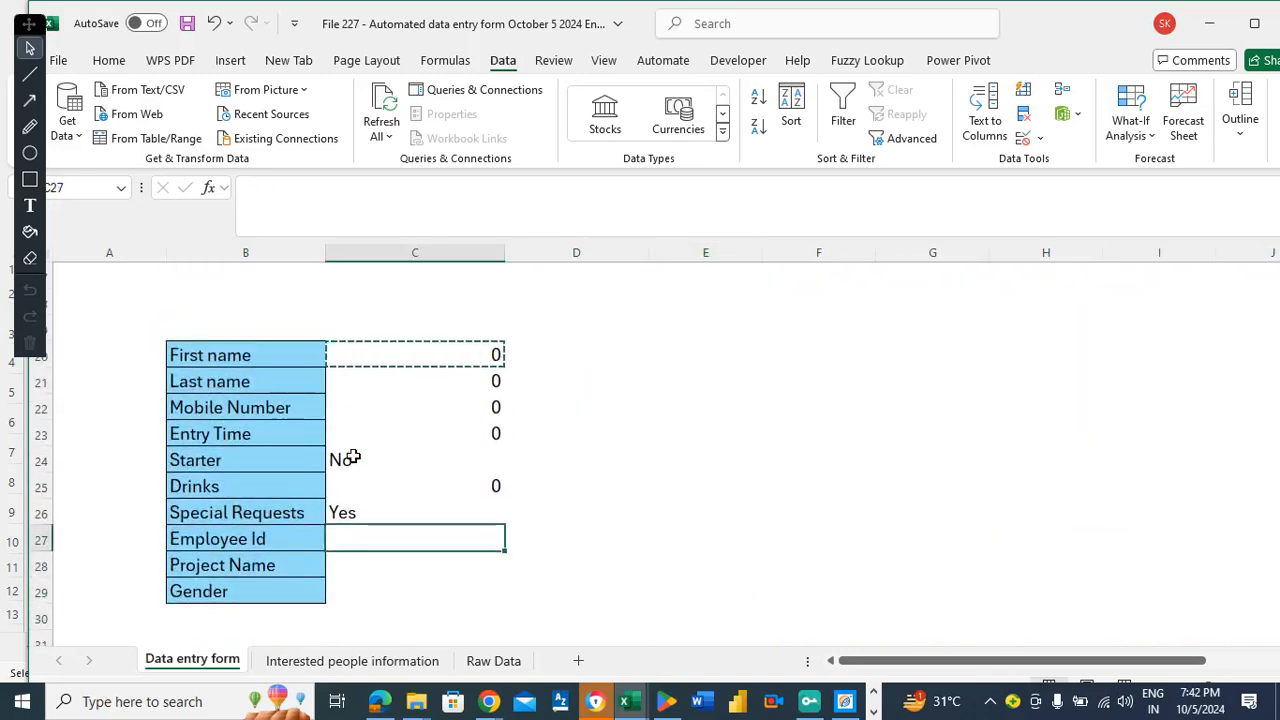
{"action": "type", "text": "=e4"}
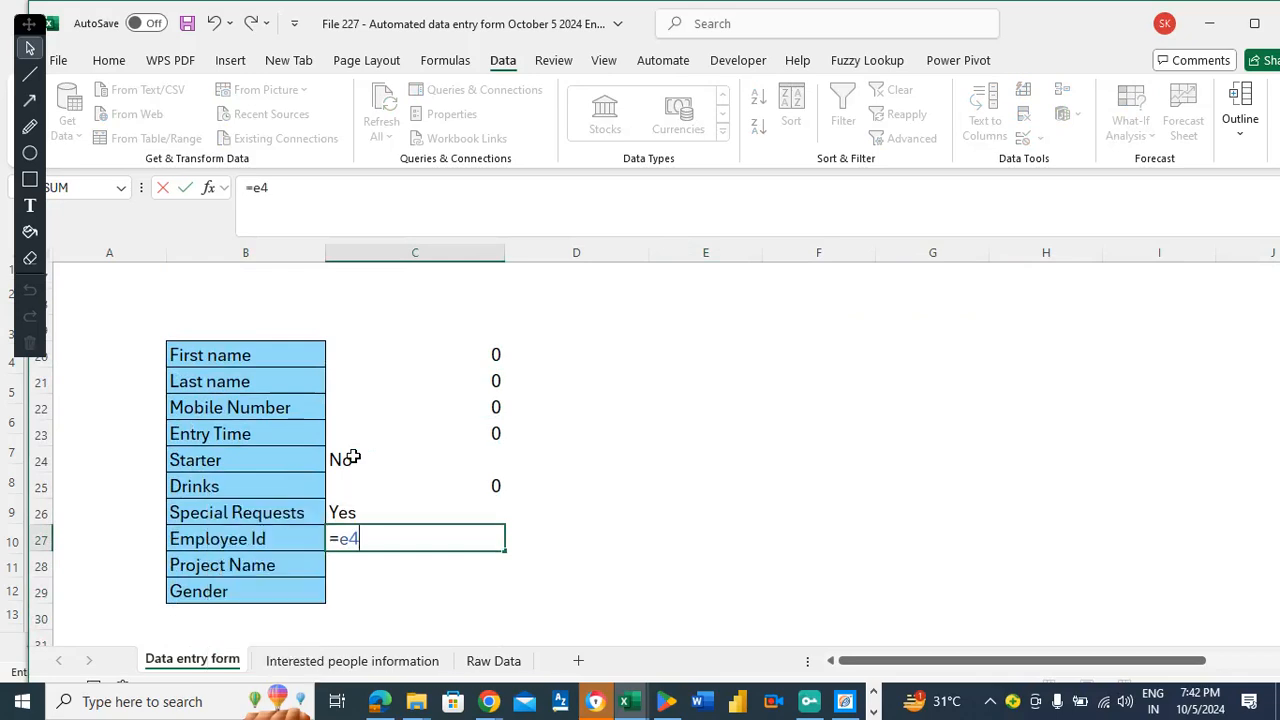
{"action": "key", "text": "Return"}
Copy the =E4 link into C28:C29, check the formulas, then select C20:C29.
{"action": "key", "text": "Up"}
{"action": "key", "text": "ctrl+c"}
{"action": "key", "text": "Down"}
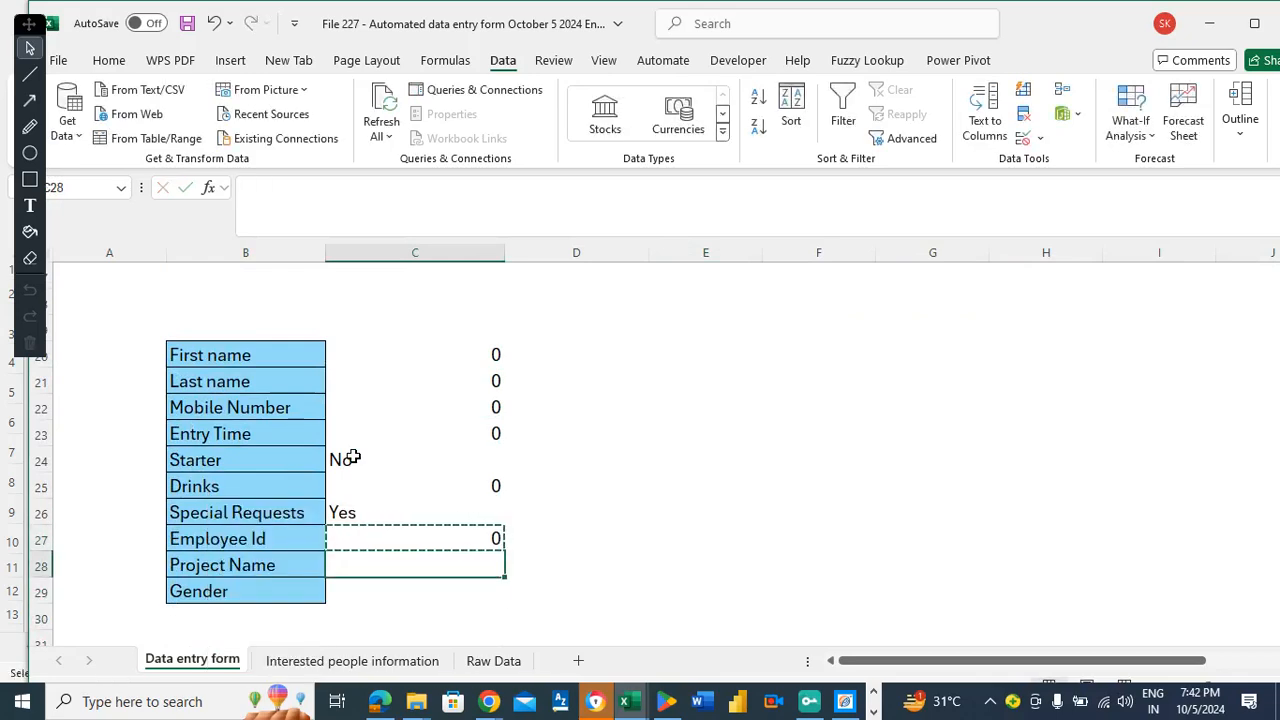
{"action": "key", "text": "shift+Down"}
{"action": "key", "text": "ctrl+v"}
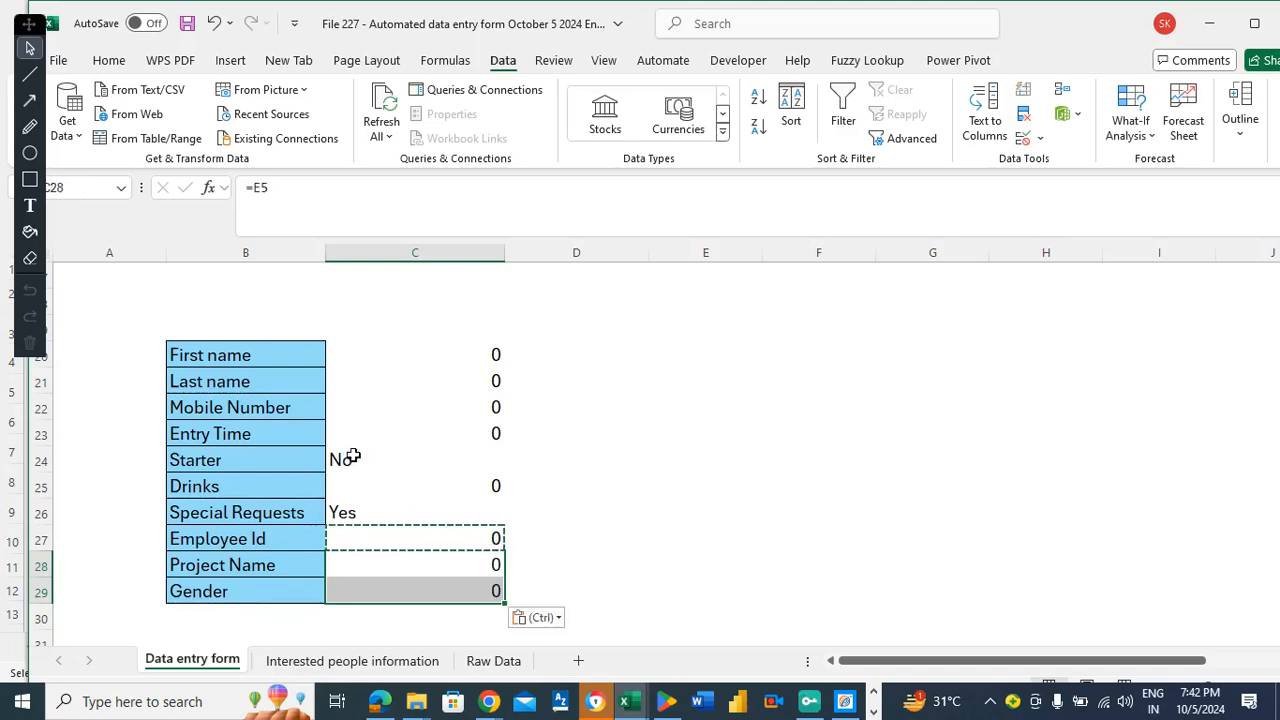
{"action": "left_click", "coordinate": [350, 457]}
{"action": "left_click", "coordinate": [389, 540]}
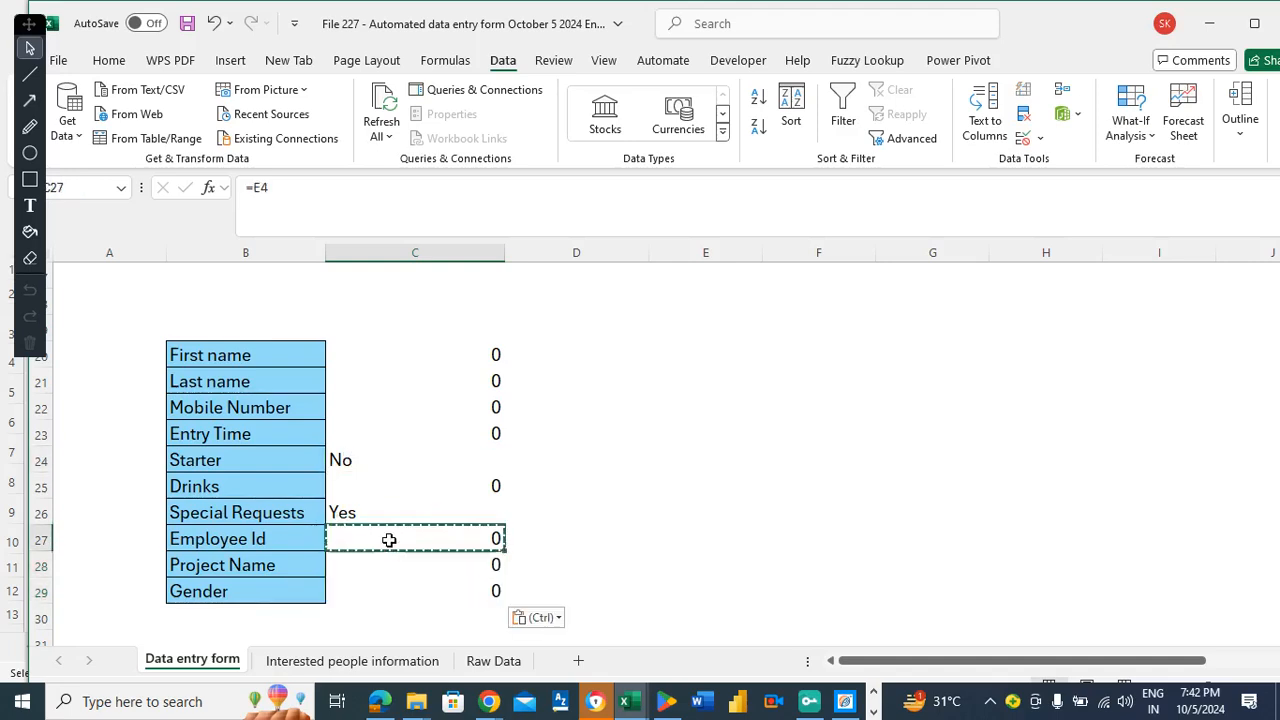
{"action": "key", "text": "Escape"}
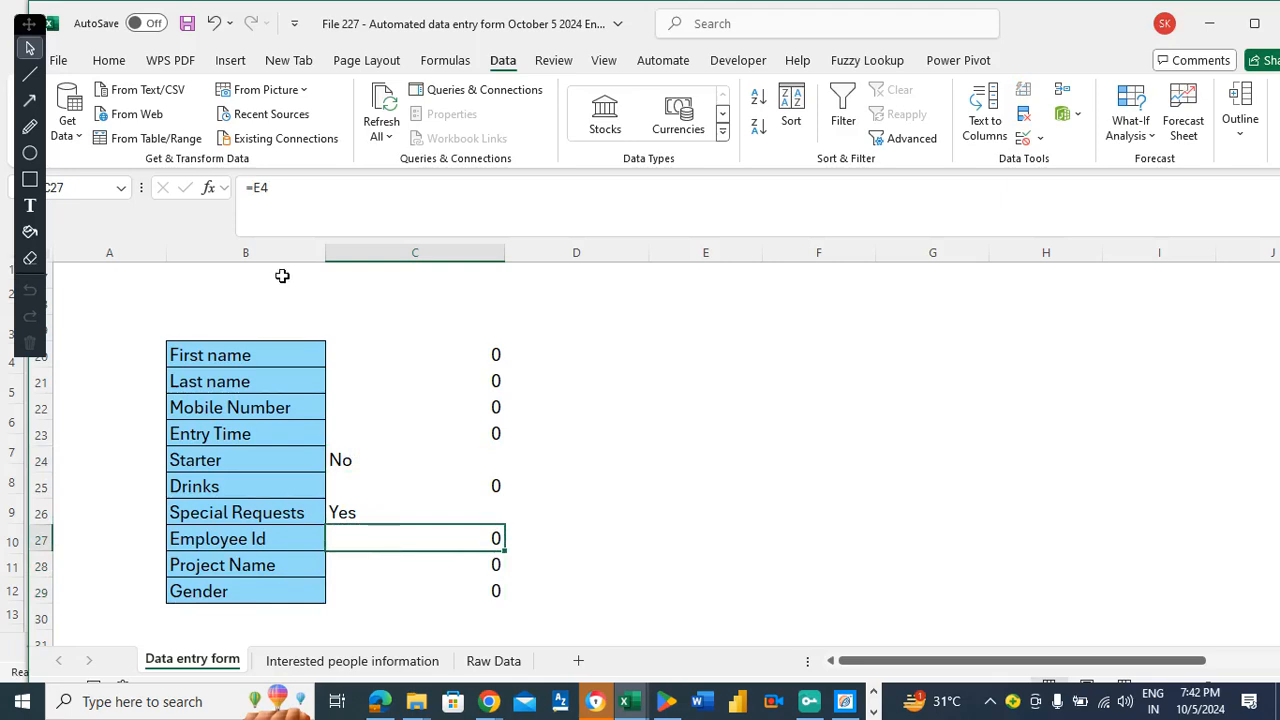
{"action": "left_click_drag", "start_coordinate": [370, 343], "coordinate": [426, 591]}
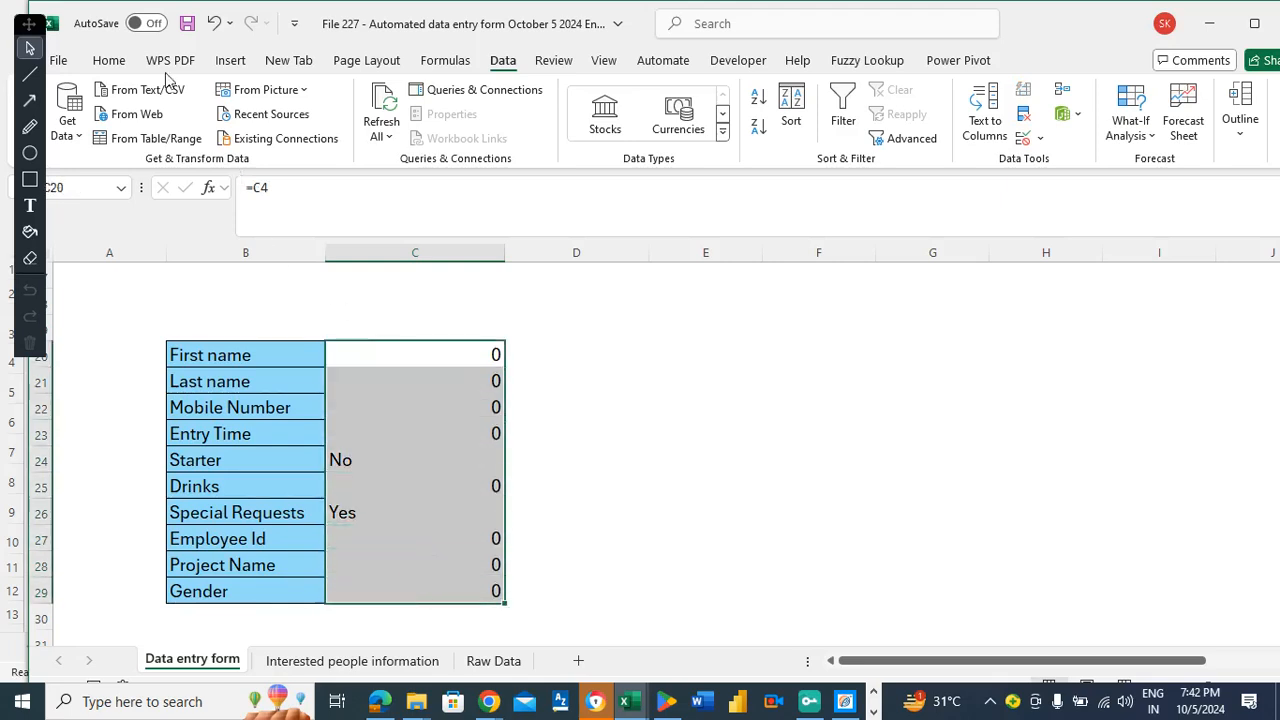
Center and middle-align C20:C29, then scroll back up to the COMPANY PARTY title.
{"action": "left_click", "coordinate": [109, 60]}
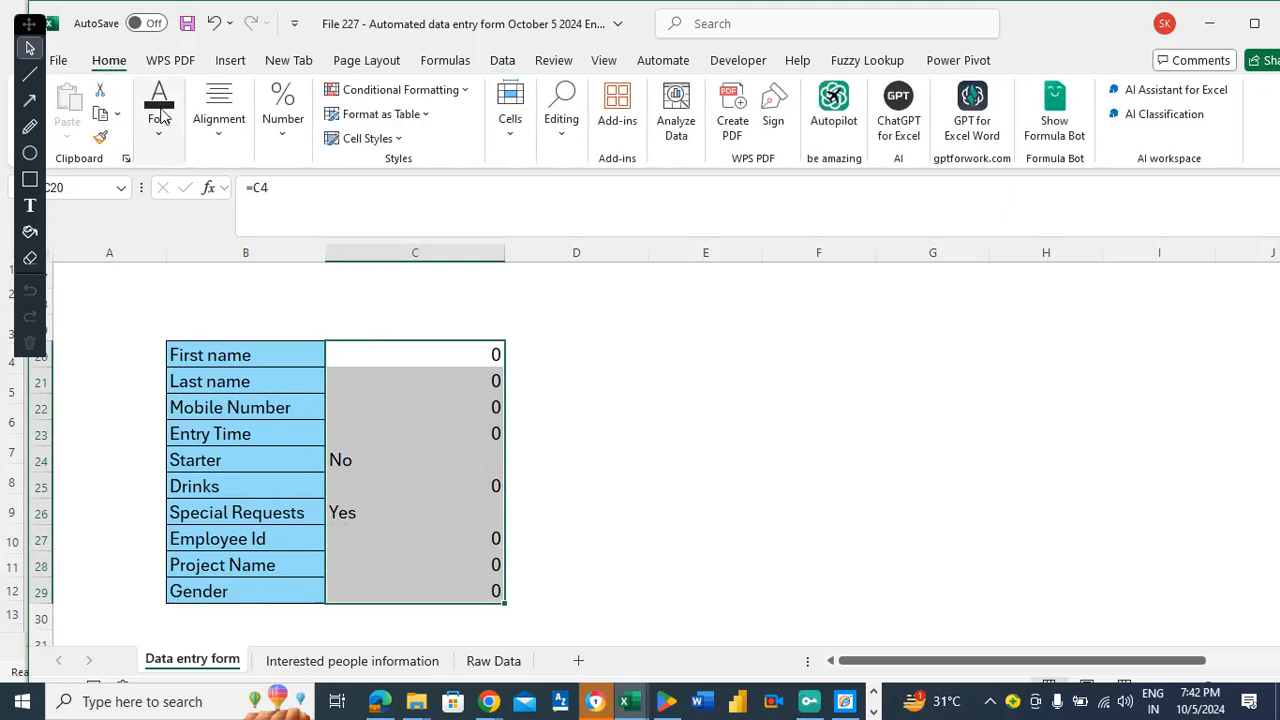
{"action": "left_click", "coordinate": [218, 118]}
{"action": "left_click", "coordinate": [228, 217]}
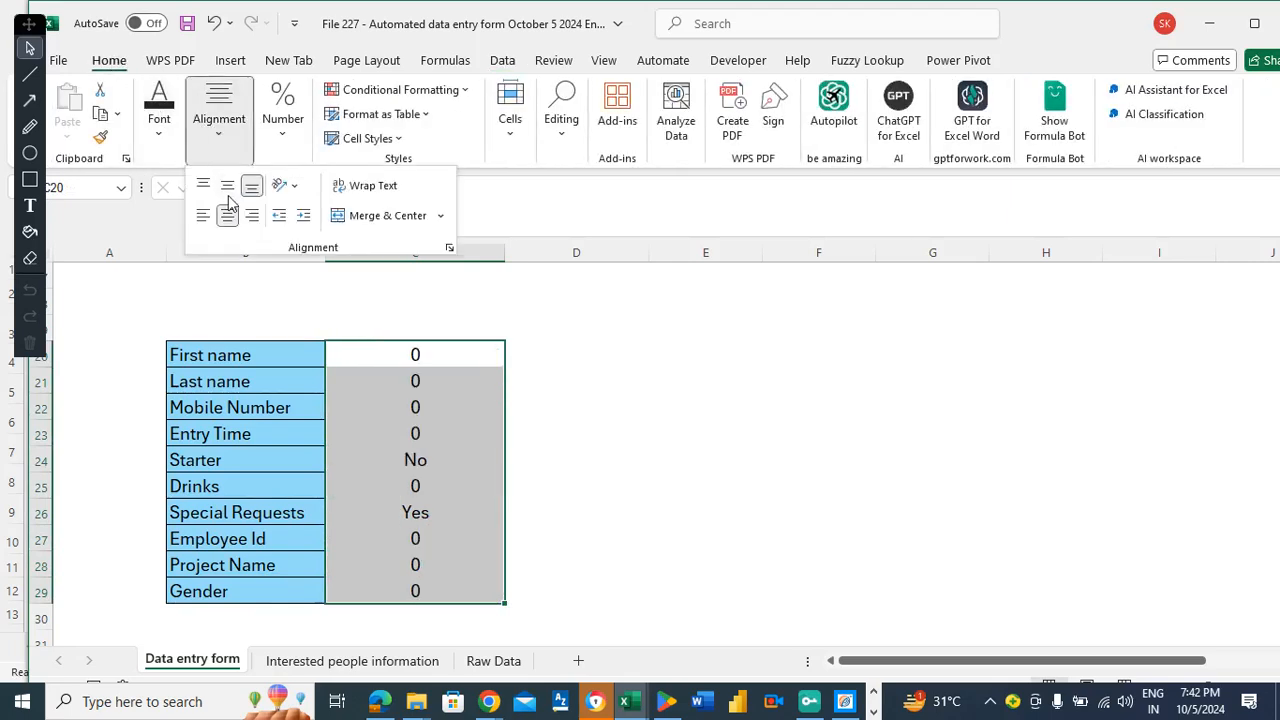
{"action": "left_click", "coordinate": [227, 186]}
{"action": "left_click", "coordinate": [259, 292]}
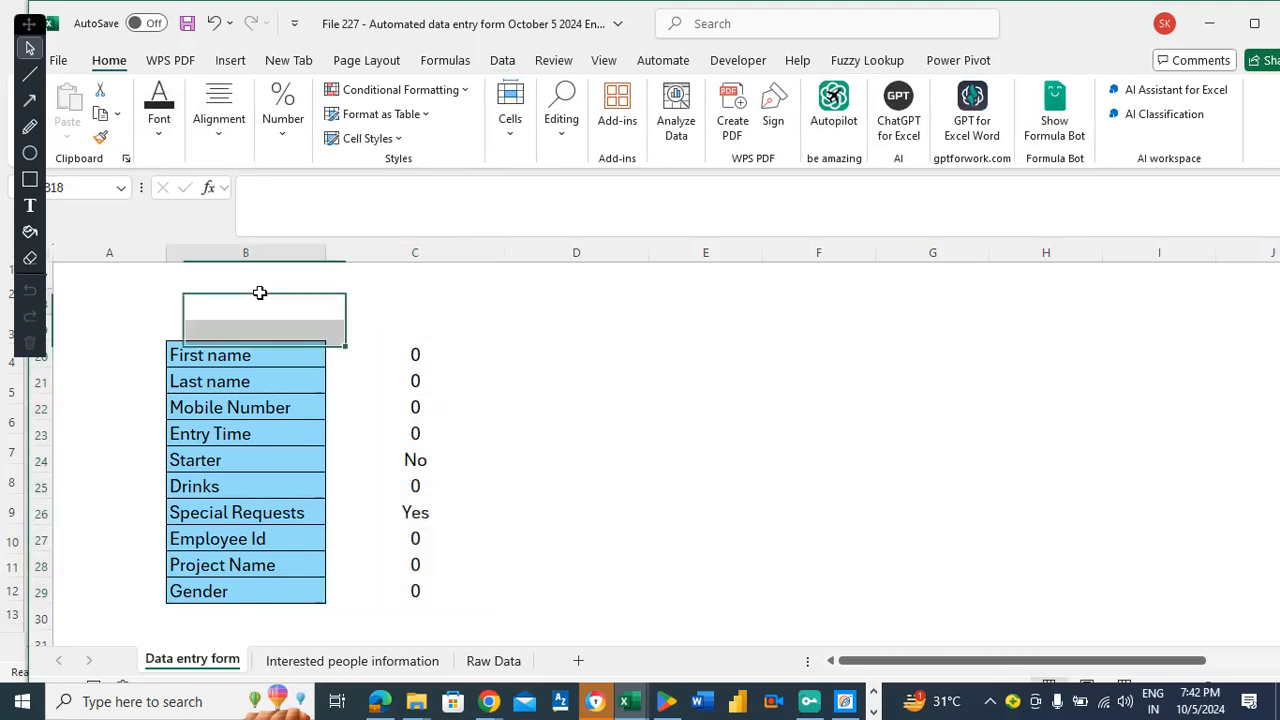
{"action": "scroll", "coordinate": [259, 292], "scroll_direction": "up", "scroll_amount": 1}
{"action": "scroll", "coordinate": [259, 292], "scroll_direction": "up", "scroll_amount": 6}
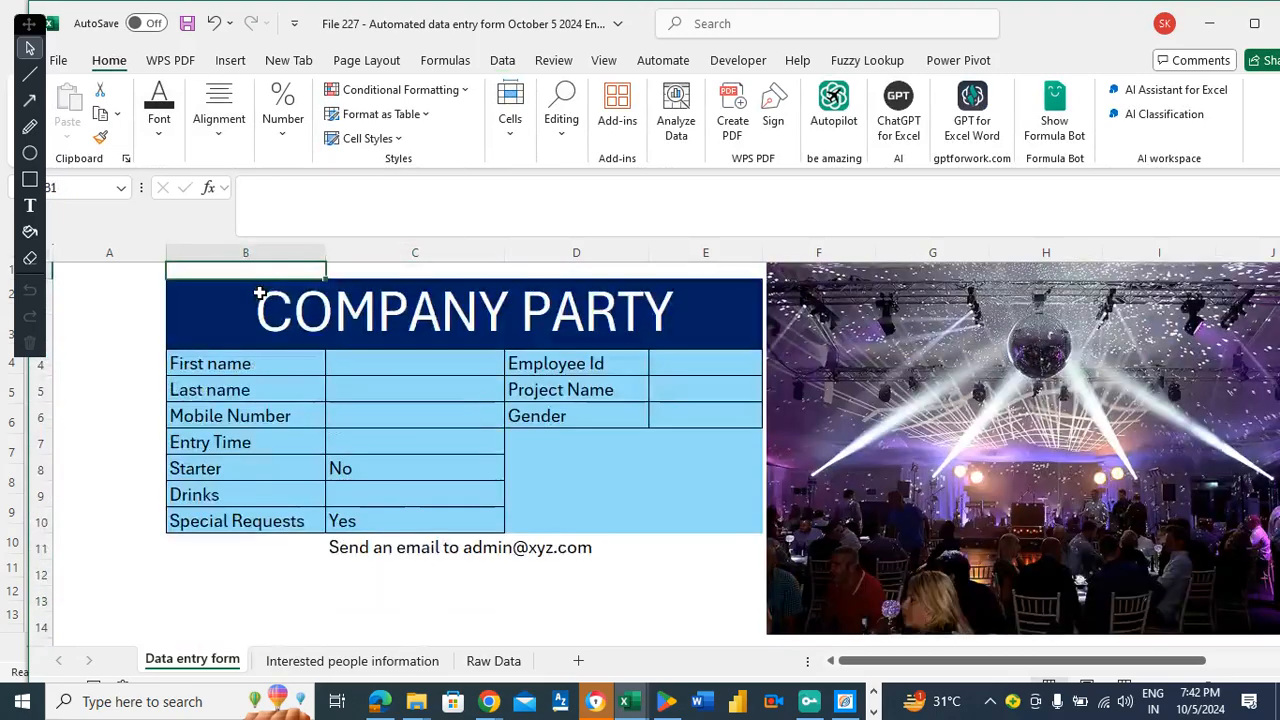
{"action": "left_click", "coordinate": [259, 292]}
Enter the first name, last name and mobile number in the form.
{"action": "key", "text": "Down"}
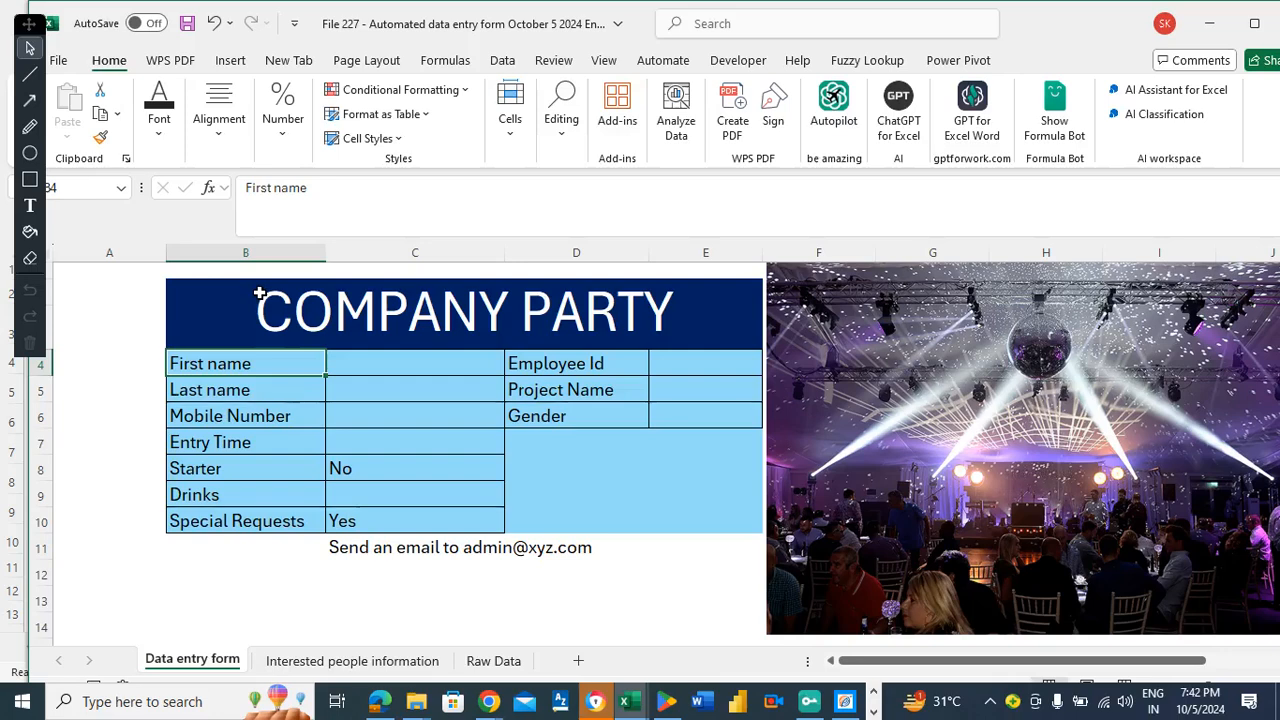
{"action": "key", "text": "Right"}
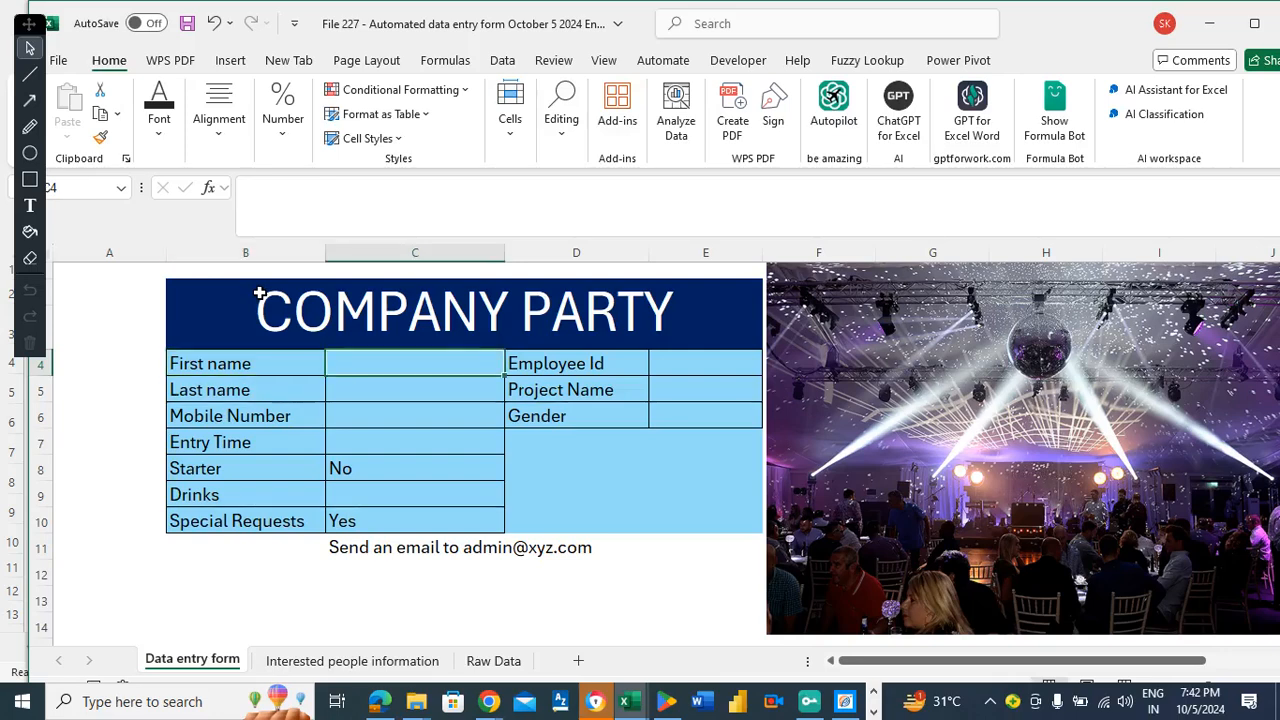
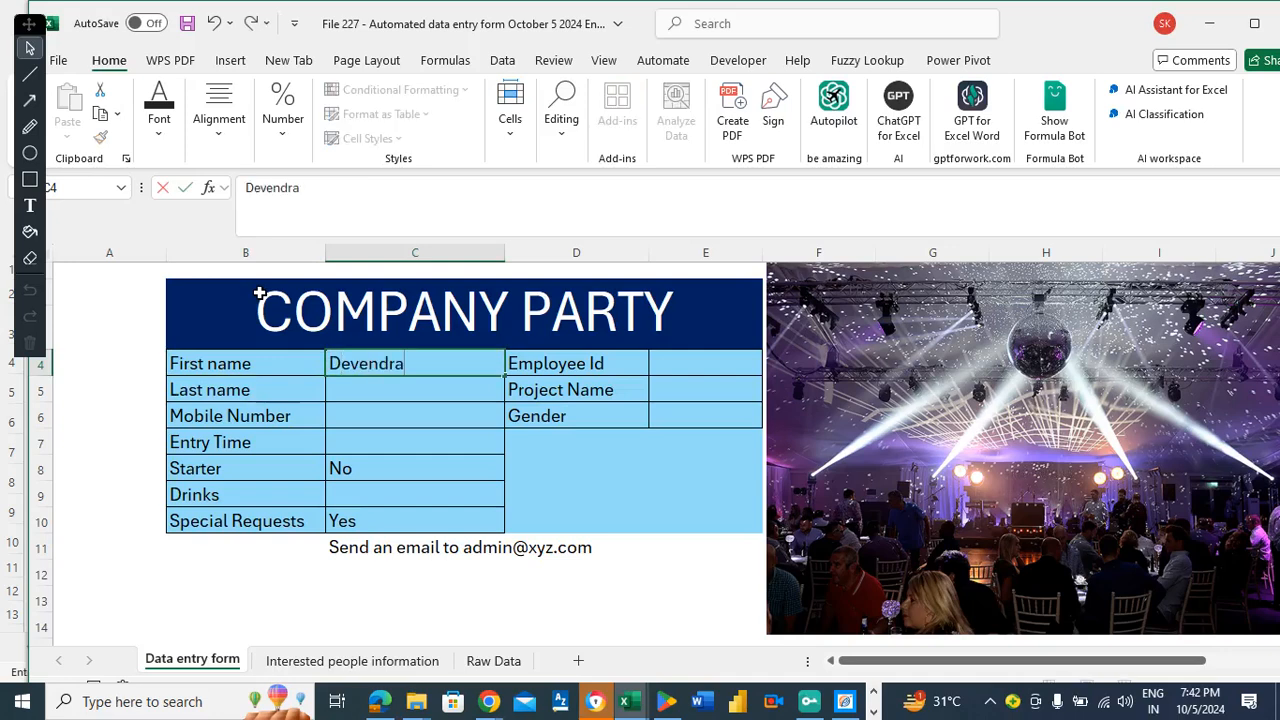
{"action": "key", "text": "Return"}
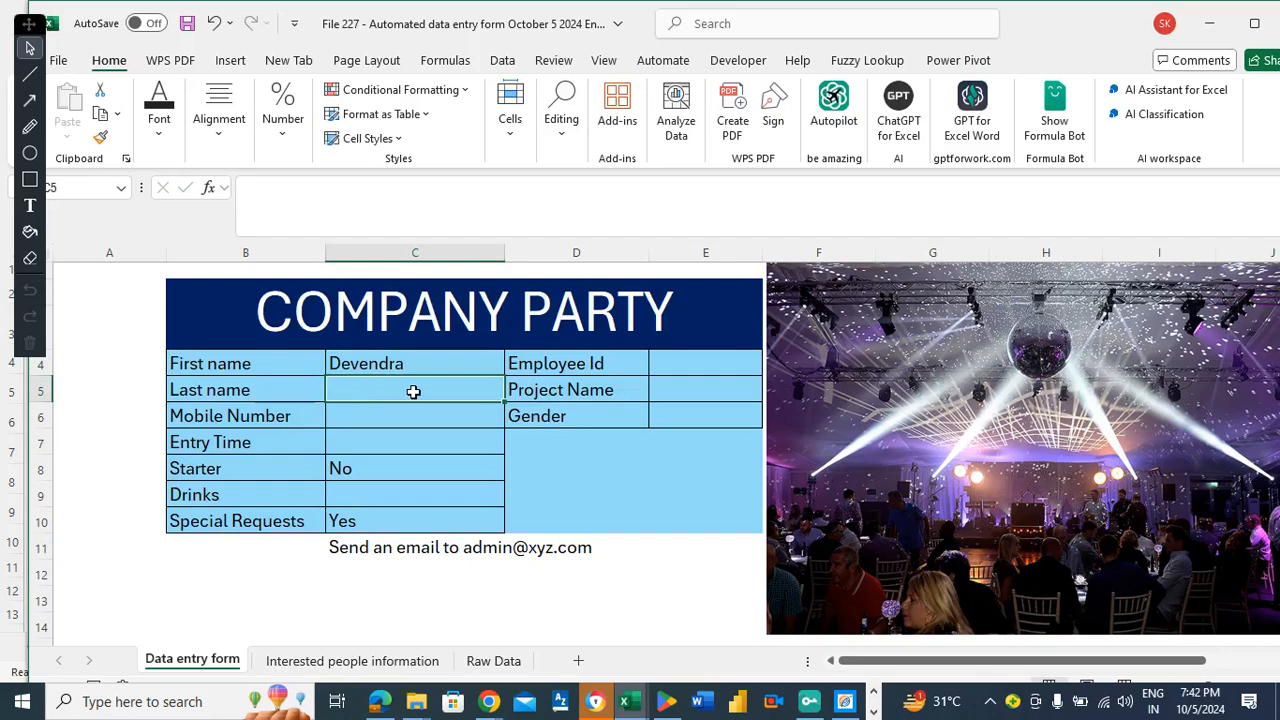
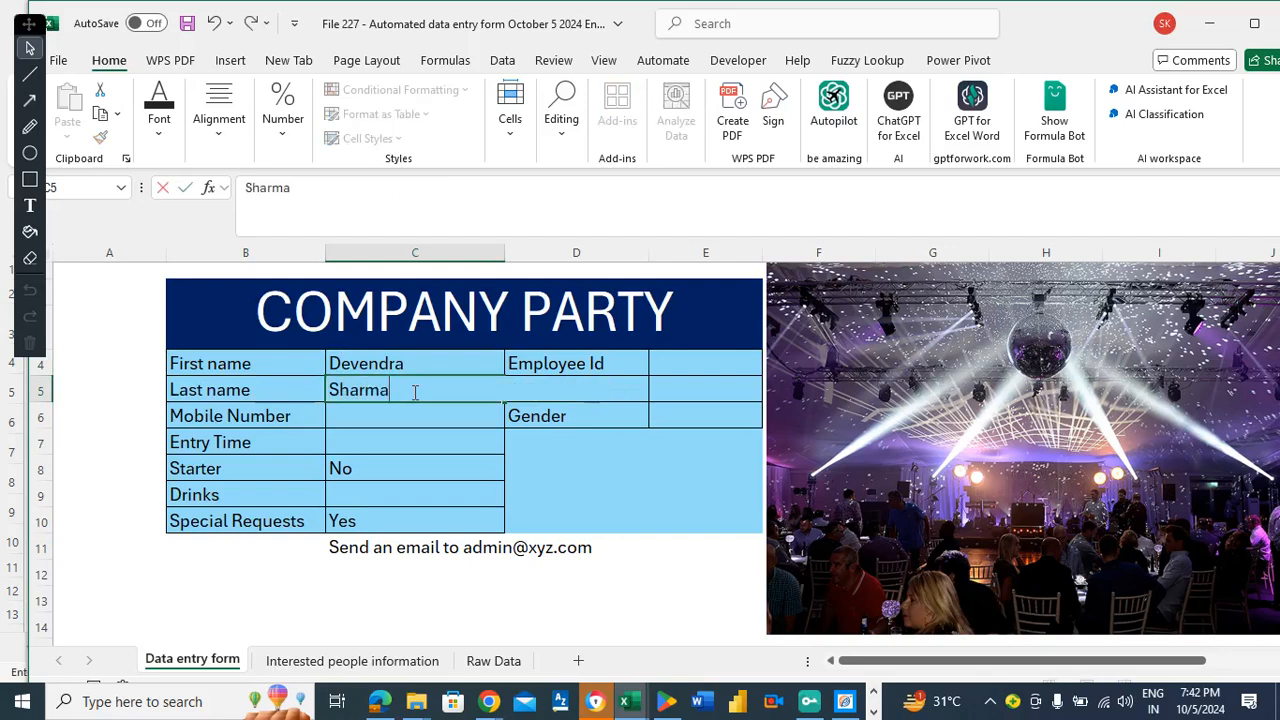
{"action": "key", "text": "Return"}
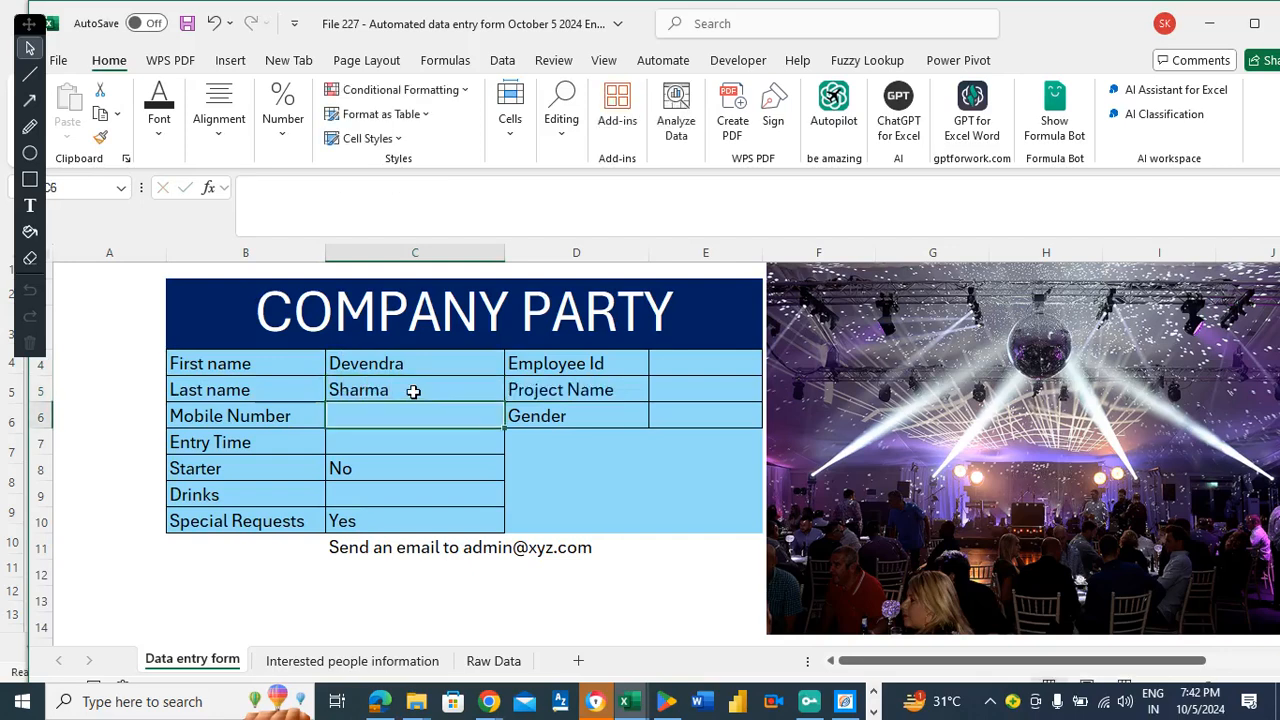
{"action": "type", "text": "1234567"}
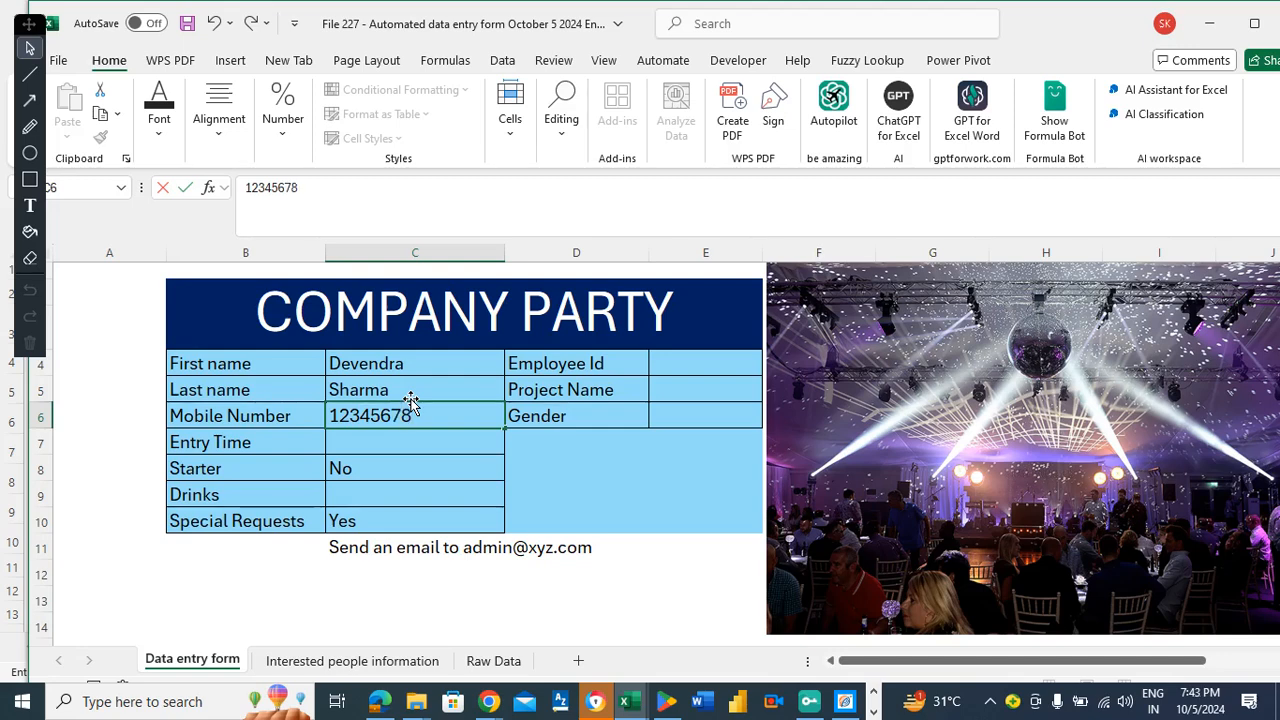
{"action": "type", "text": "8"}
{"action": "key", "text": "Return"}
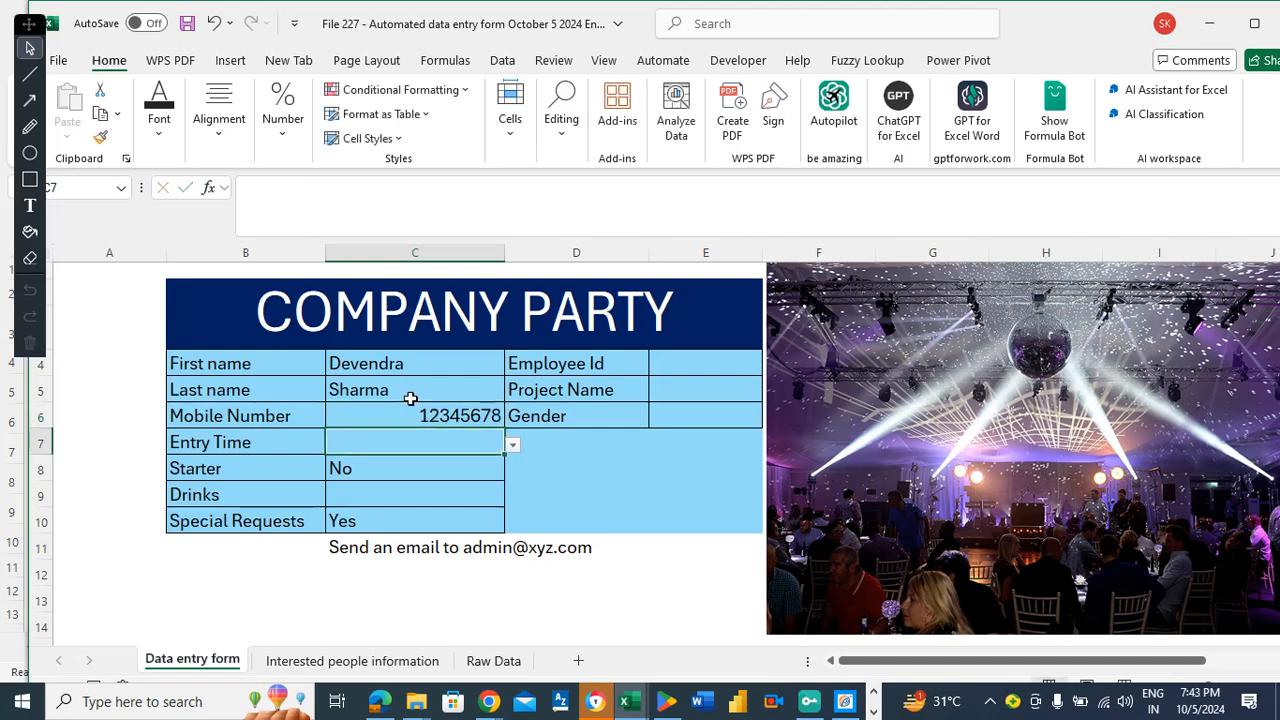
Choose Afternoon for Entry Time and No for Drinks.
{"action": "left_click", "coordinate": [513, 447]}
{"action": "left_click", "coordinate": [352, 462]}
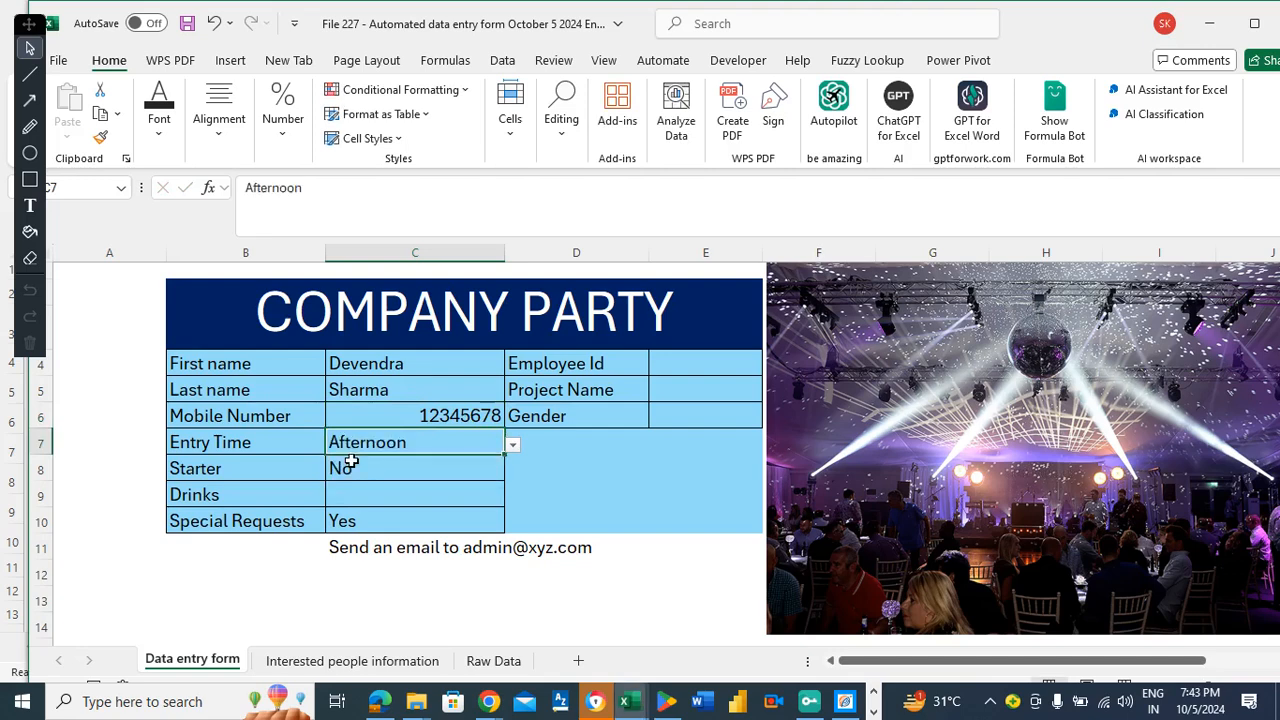
{"action": "left_click", "coordinate": [410, 492]}
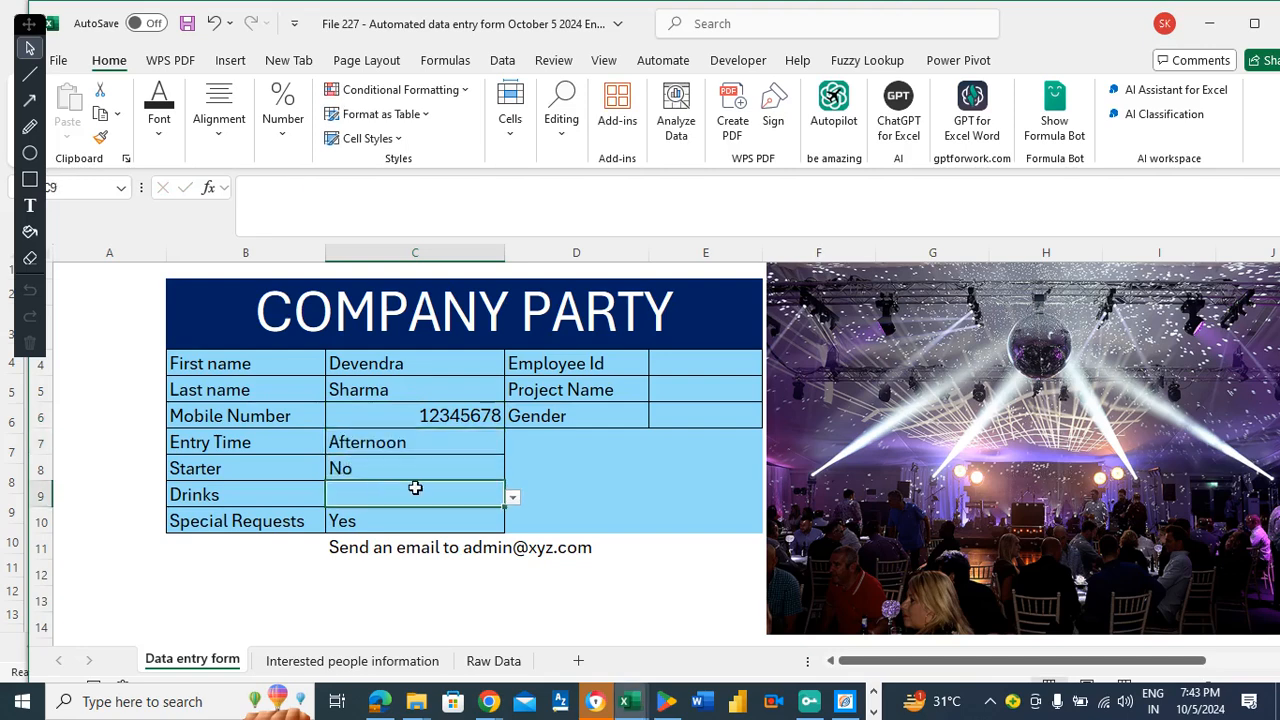
{"action": "left_click", "coordinate": [512, 498]}
{"action": "left_click", "coordinate": [340, 533]}
Enter an employee ID, Project Name ABC and Gender Male.
{"action": "left_click", "coordinate": [679, 361]}
{"action": "type", "text": "12345"}
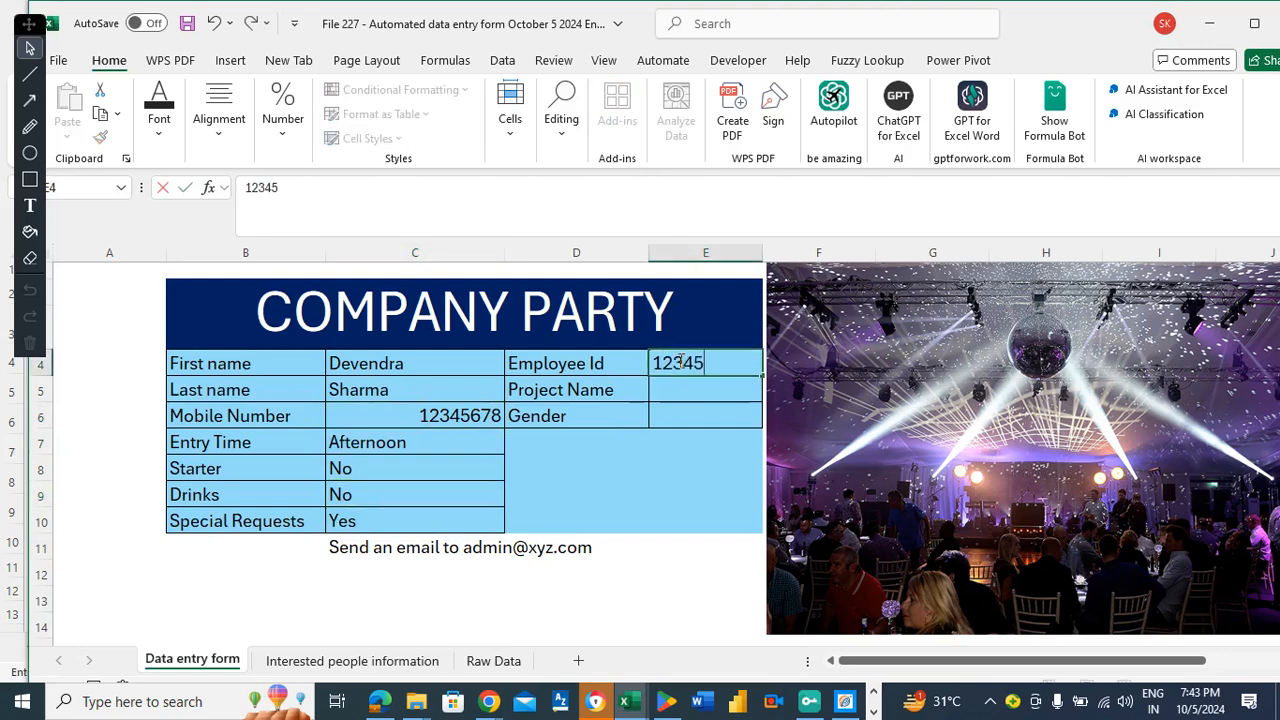
{"action": "key", "text": "Return"}
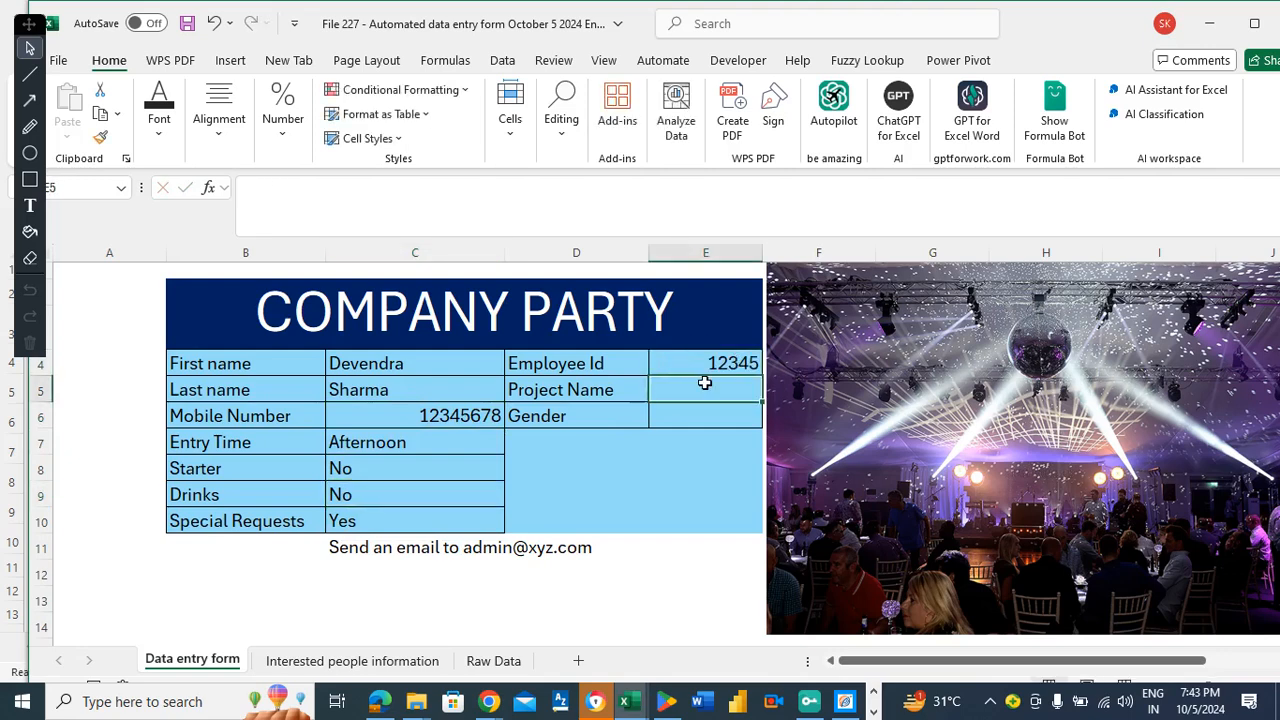
{"action": "type", "text": "ABC"}
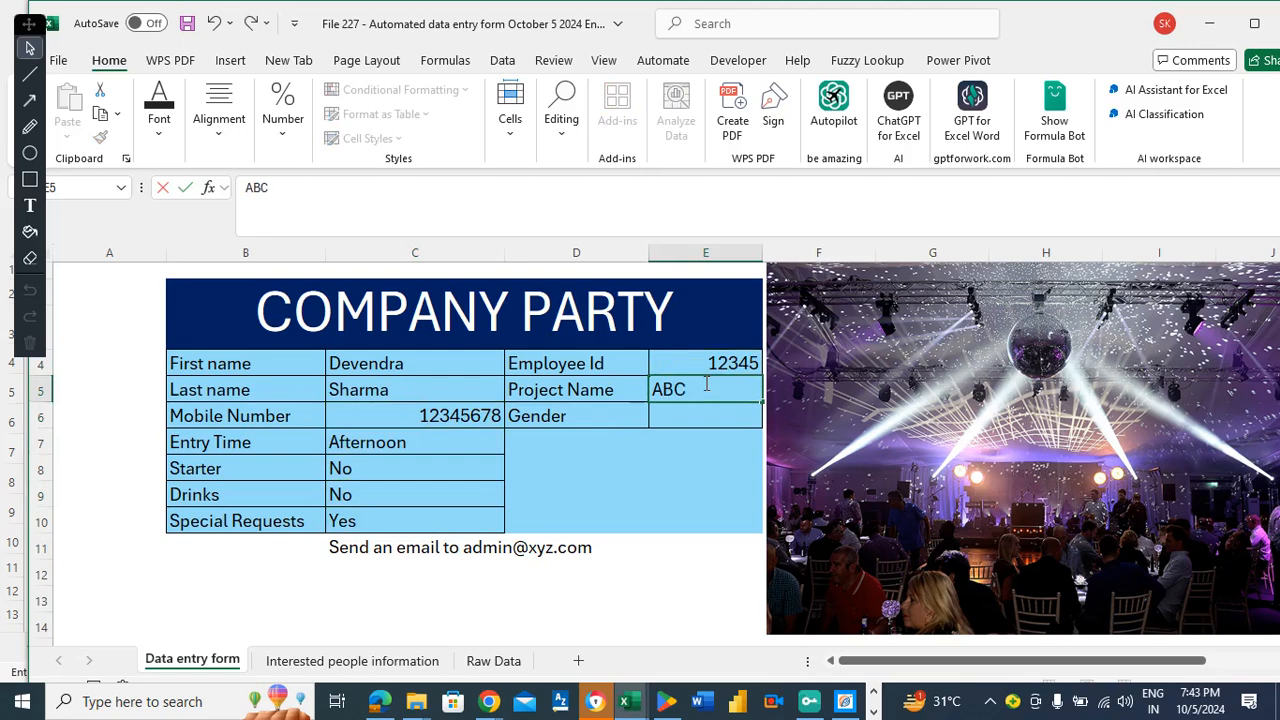
{"action": "key", "text": "Return"}
{"action": "type", "text": "Makl"}
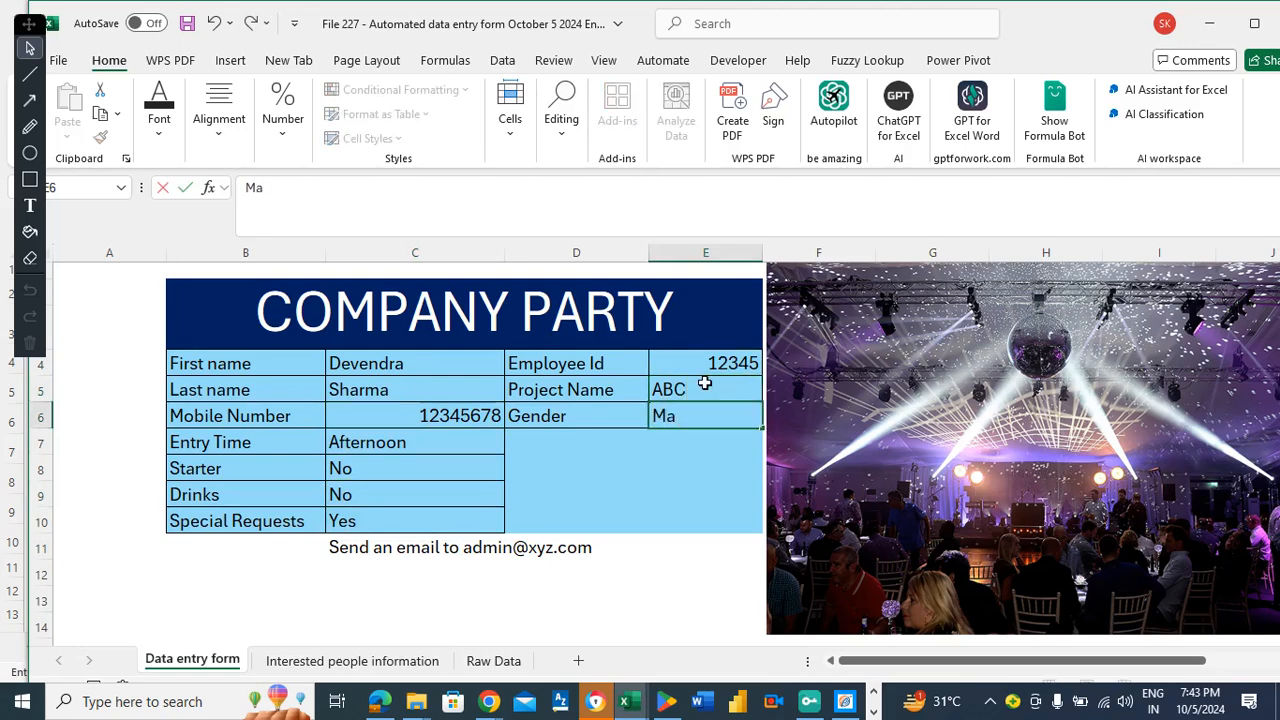
{"action": "left_click", "coordinate": [229, 580]}
{"action": "key", "text": "Return"}
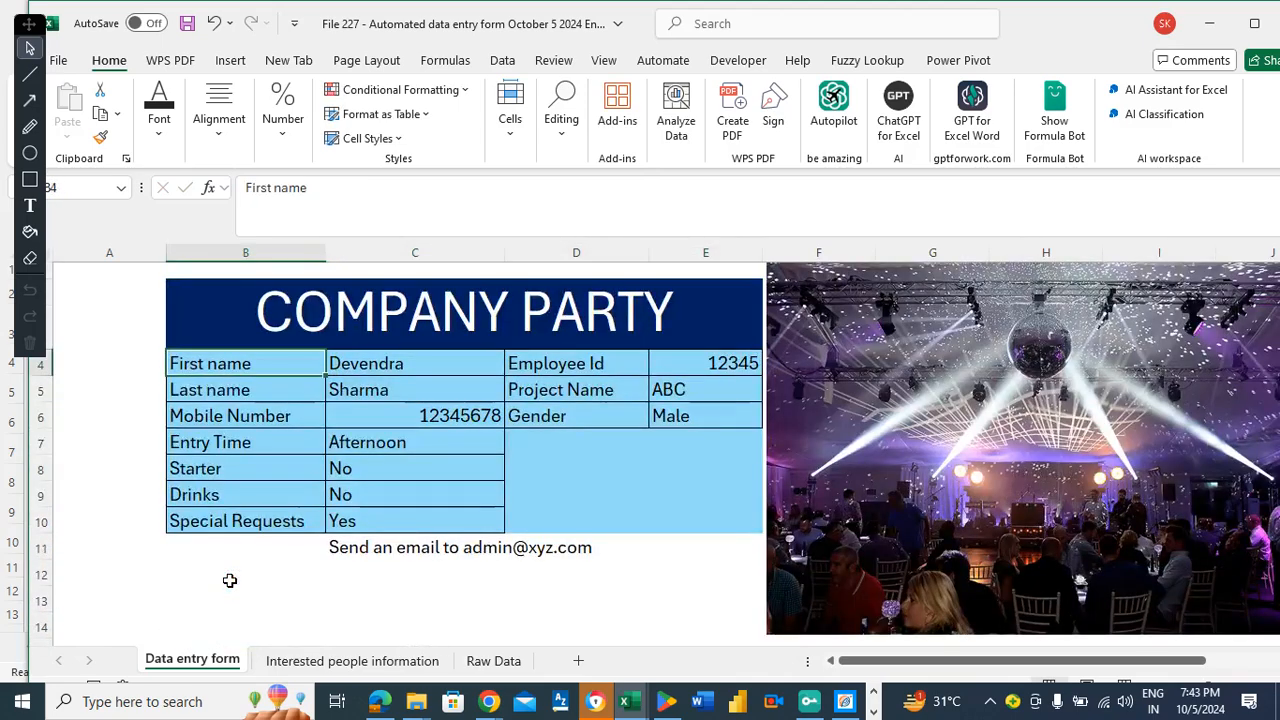
Center and middle-align the column C answers, C4:C10.
{"action": "left_click_drag", "start_coordinate": [434, 370], "coordinate": [452, 514]}
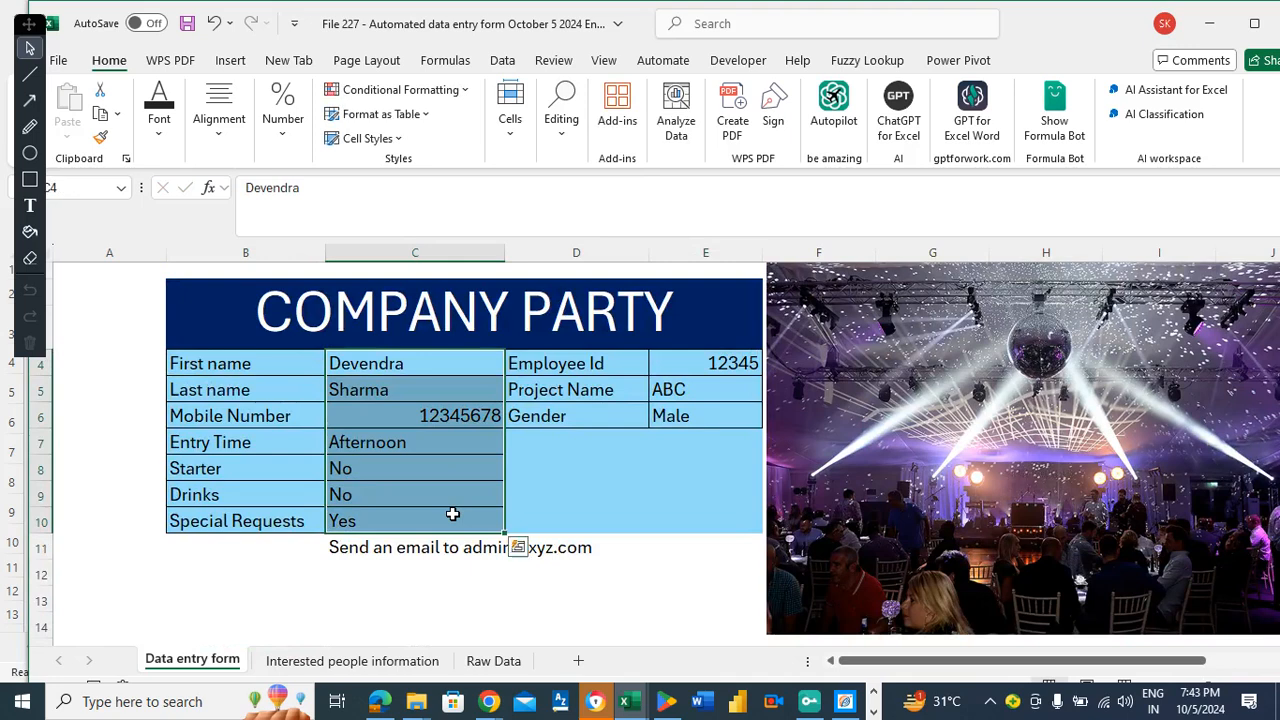
{"action": "left_click", "coordinate": [221, 148]}
{"action": "left_click", "coordinate": [228, 216]}
{"action": "left_click", "coordinate": [228, 187]}
{"action": "left_click", "coordinate": [719, 358]}
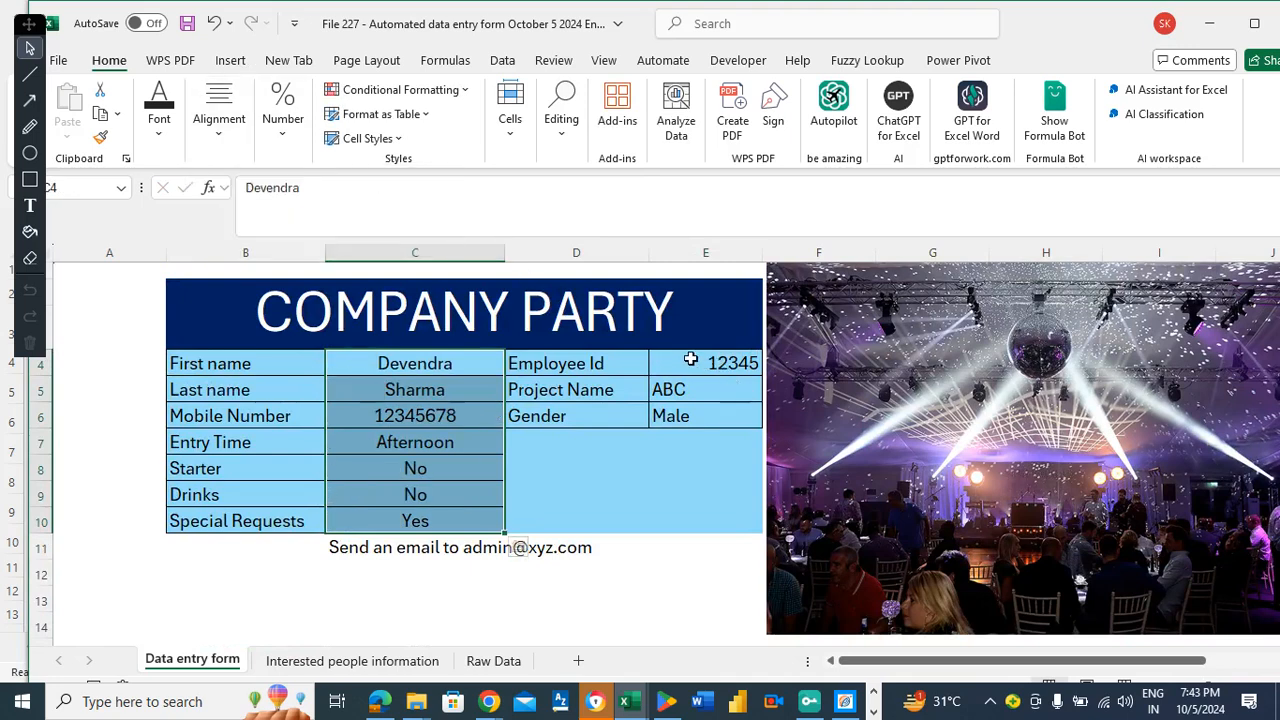
Center and middle-align the Employee Id, Project Name and Gender answers in E4:E6.
{"action": "left_click_drag", "start_coordinate": [689, 360], "coordinate": [686, 414]}
{"action": "left_click", "coordinate": [229, 145]}
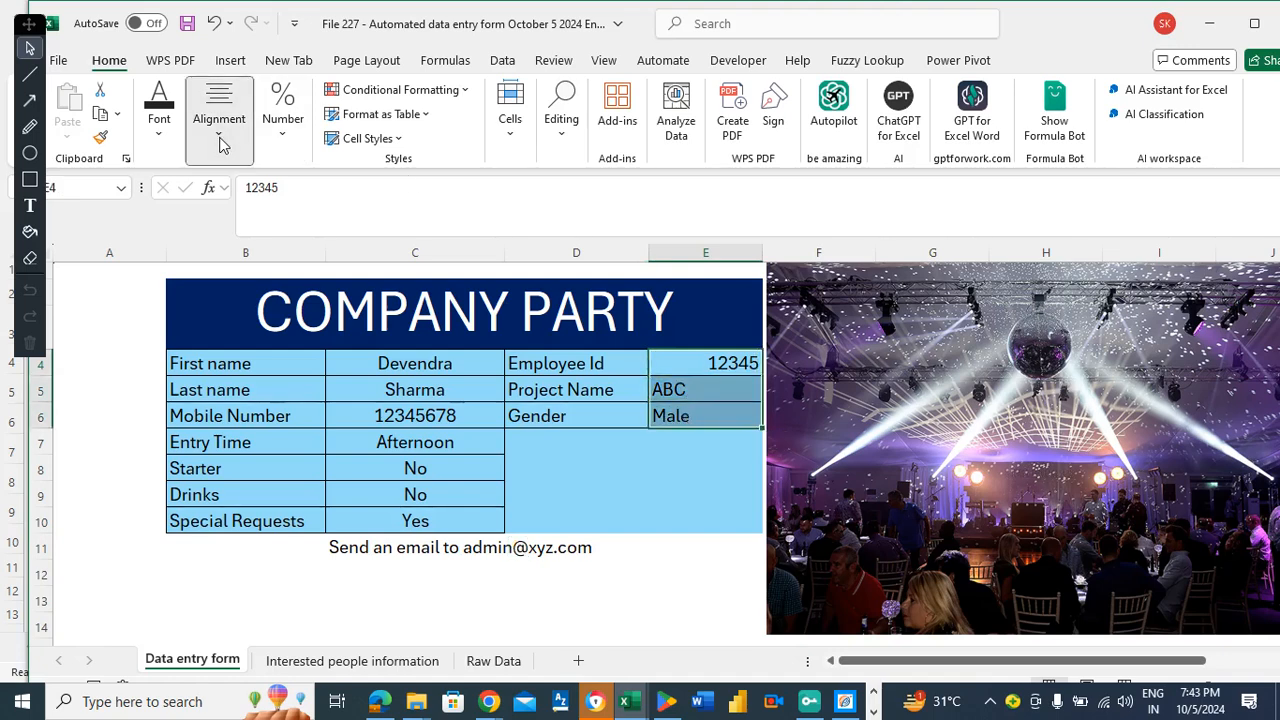
{"action": "left_click", "coordinate": [228, 216]}
{"action": "left_click", "coordinate": [228, 187]}
{"action": "left_click", "coordinate": [386, 358]}
{"action": "left_click_drag", "start_coordinate": [386, 358], "coordinate": [405, 514]}
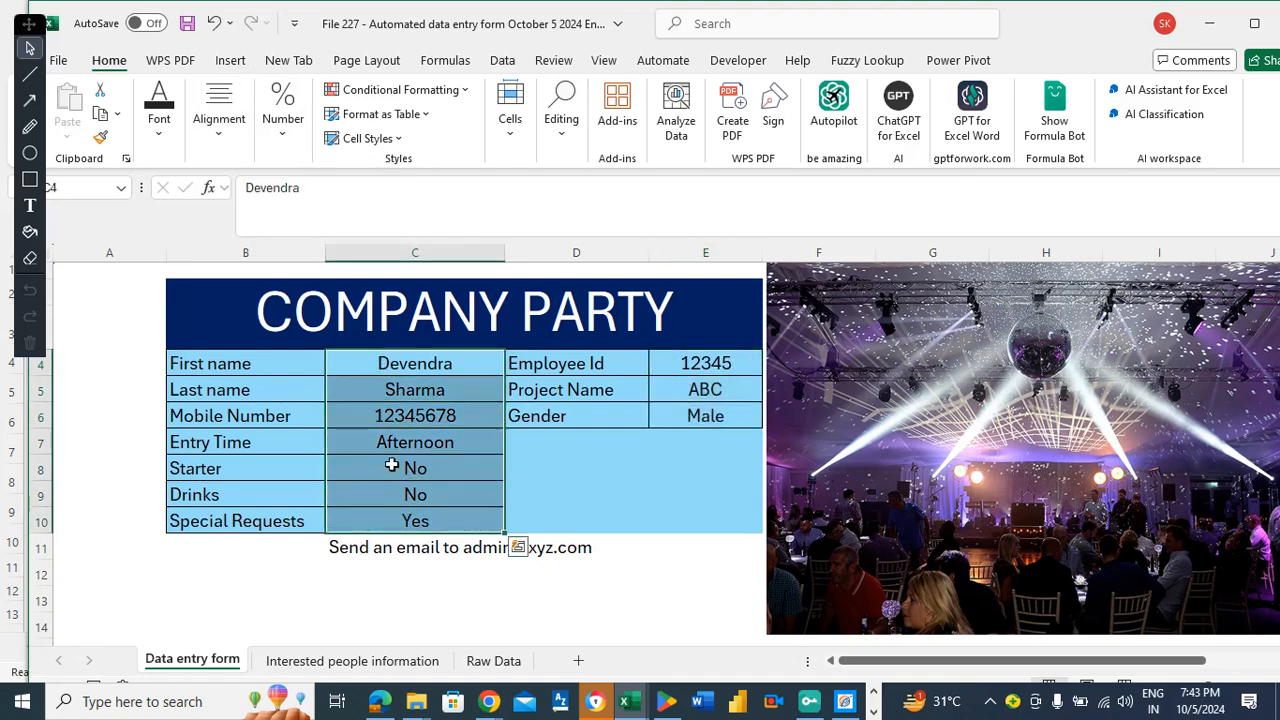
Clear the column C answers and the Employee Id, Project Name and Gender answers.
{"action": "key", "text": "Delete"}
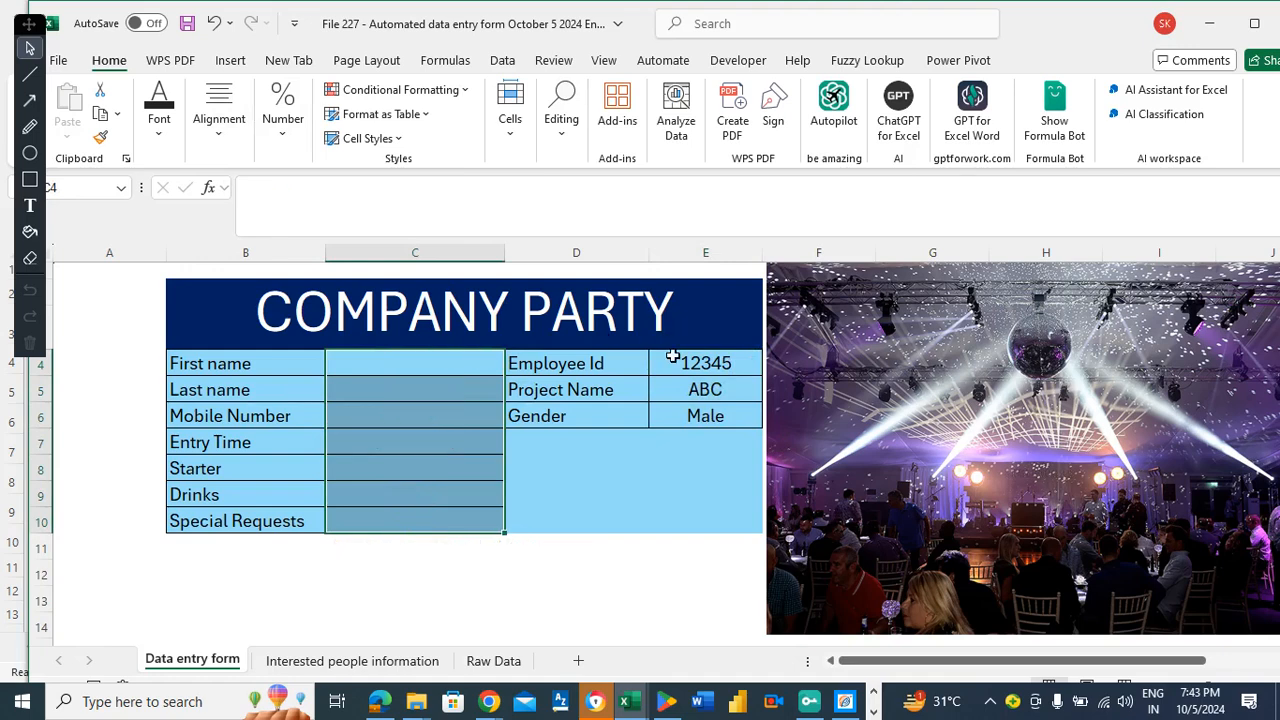
{"action": "left_click_drag", "start_coordinate": [685, 362], "coordinate": [680, 414]}
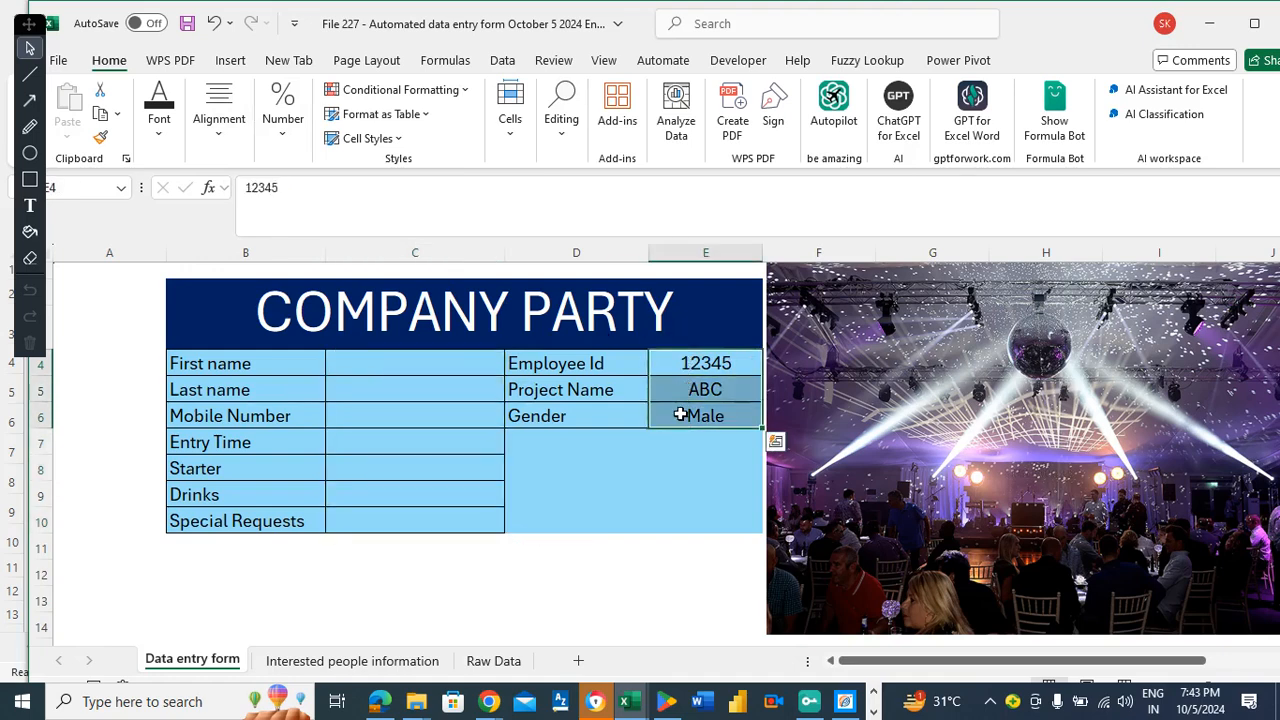
{"action": "key", "text": "Delete"}
{"action": "left_click", "coordinate": [235, 565]}
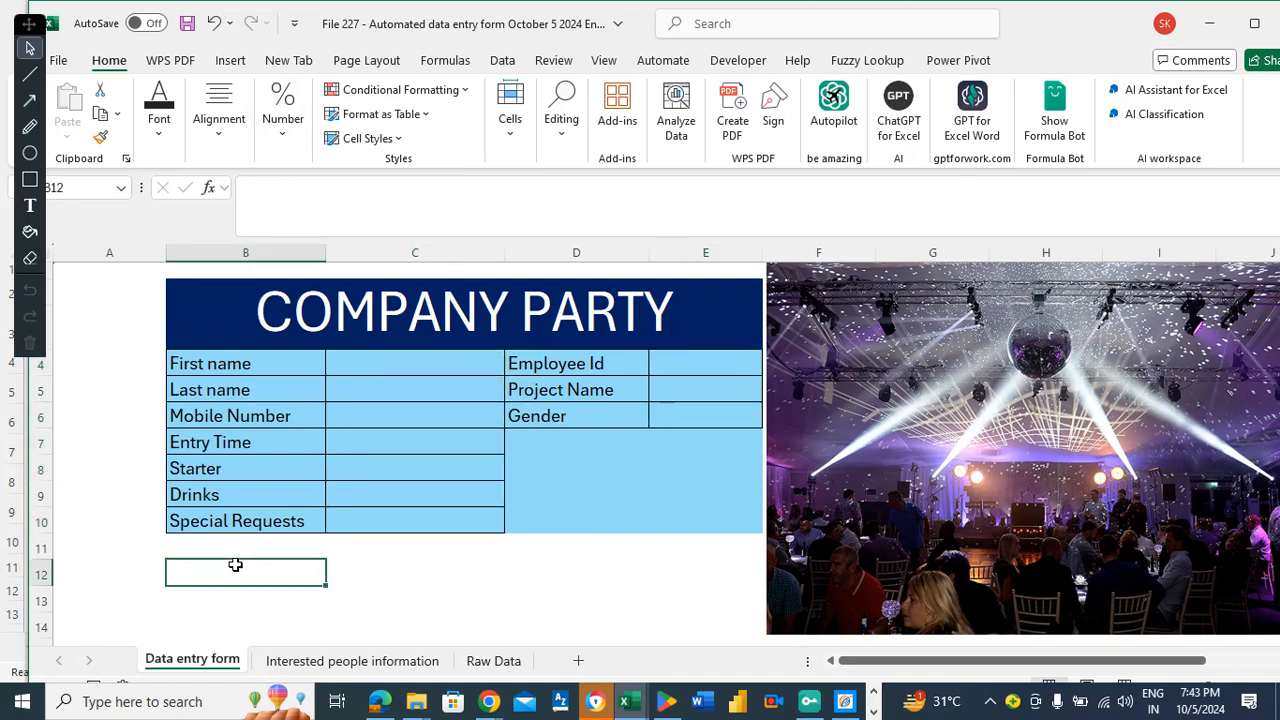
{"action": "left_click", "coordinate": [236, 555]}
Test the Special Requests Yes/No dropdown with Yes, clear it again, and save the workbook.
{"action": "left_click", "coordinate": [415, 521]}
{"action": "left_click", "coordinate": [512, 524]}
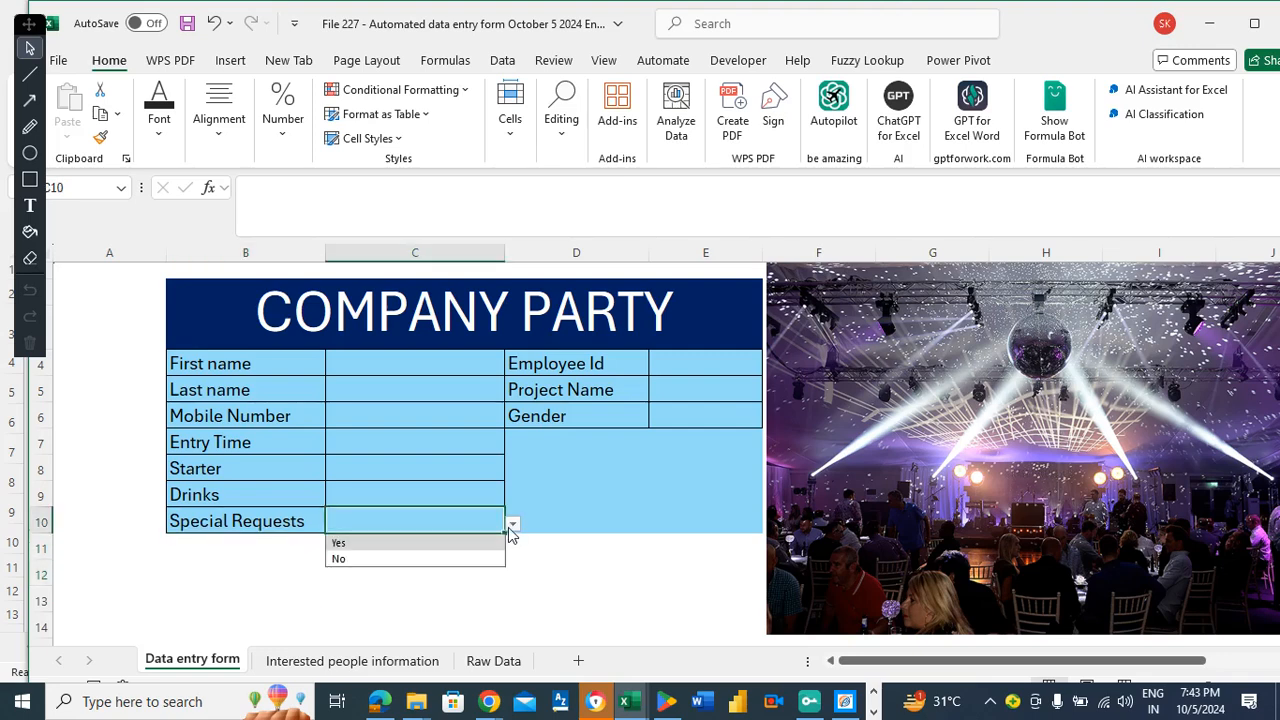
{"action": "left_click", "coordinate": [338, 546]}
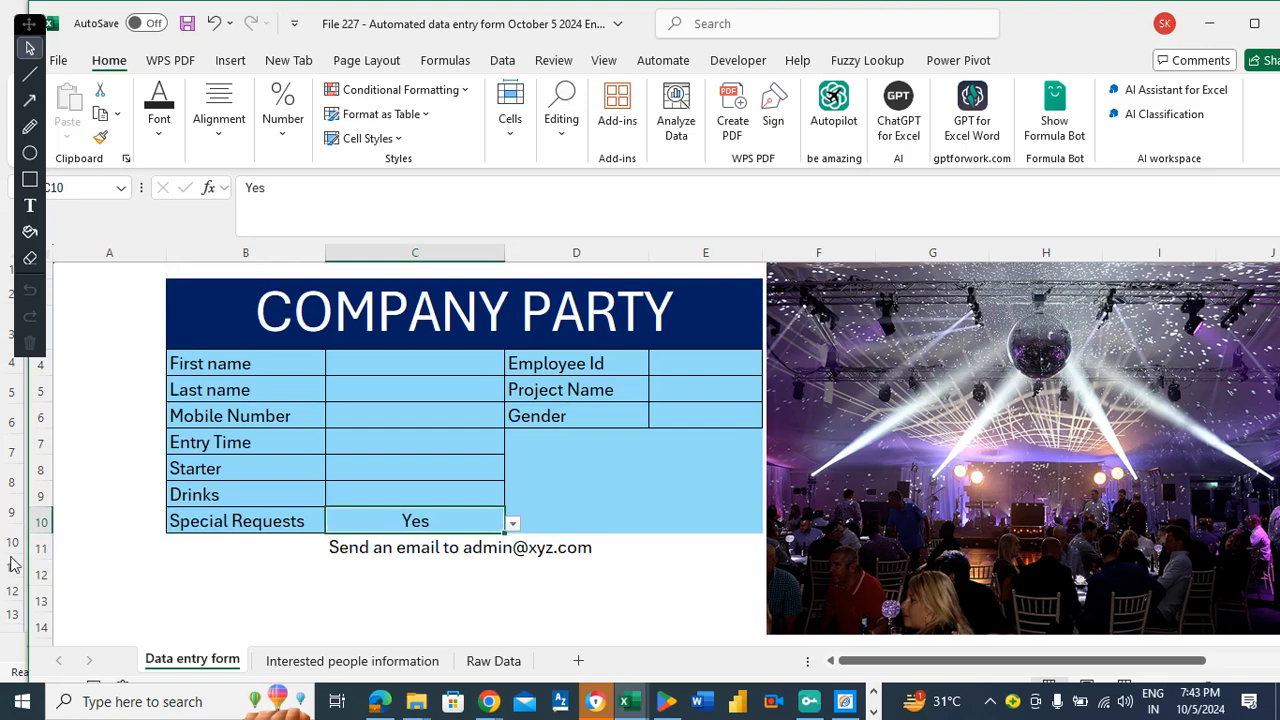
{"action": "left_click", "coordinate": [351, 571]}
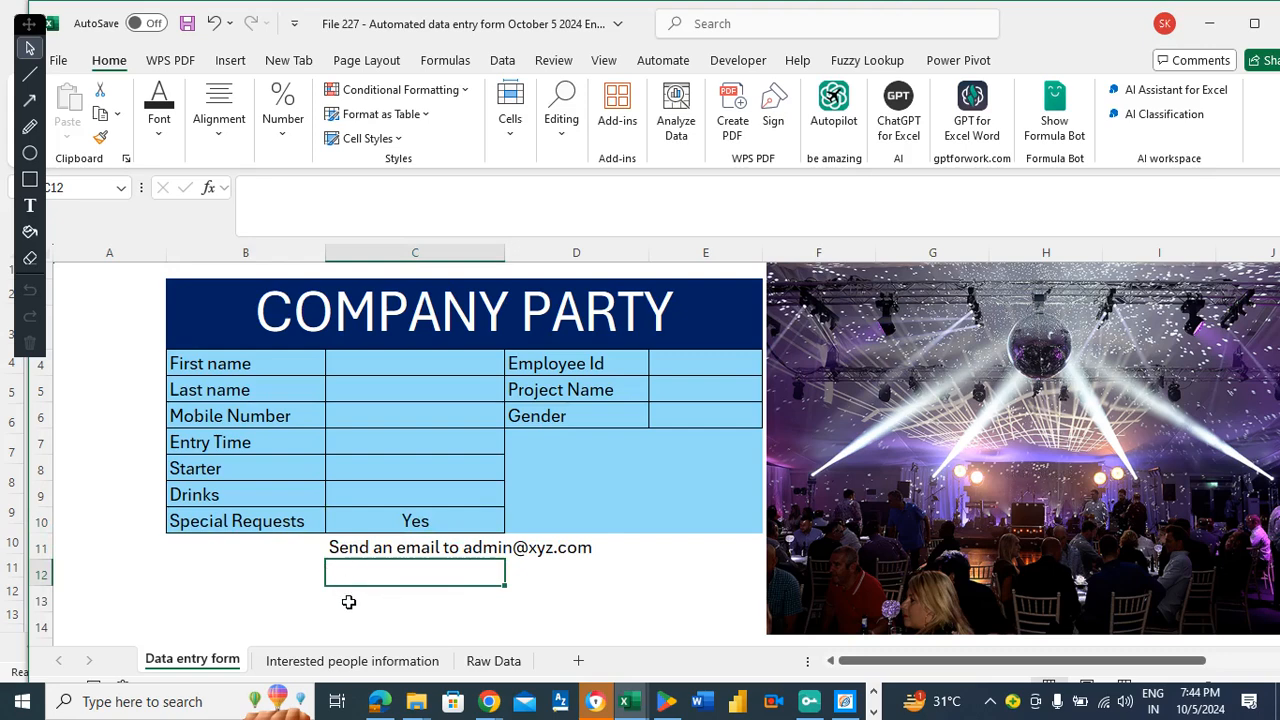
{"action": "left_click", "coordinate": [463, 524]}
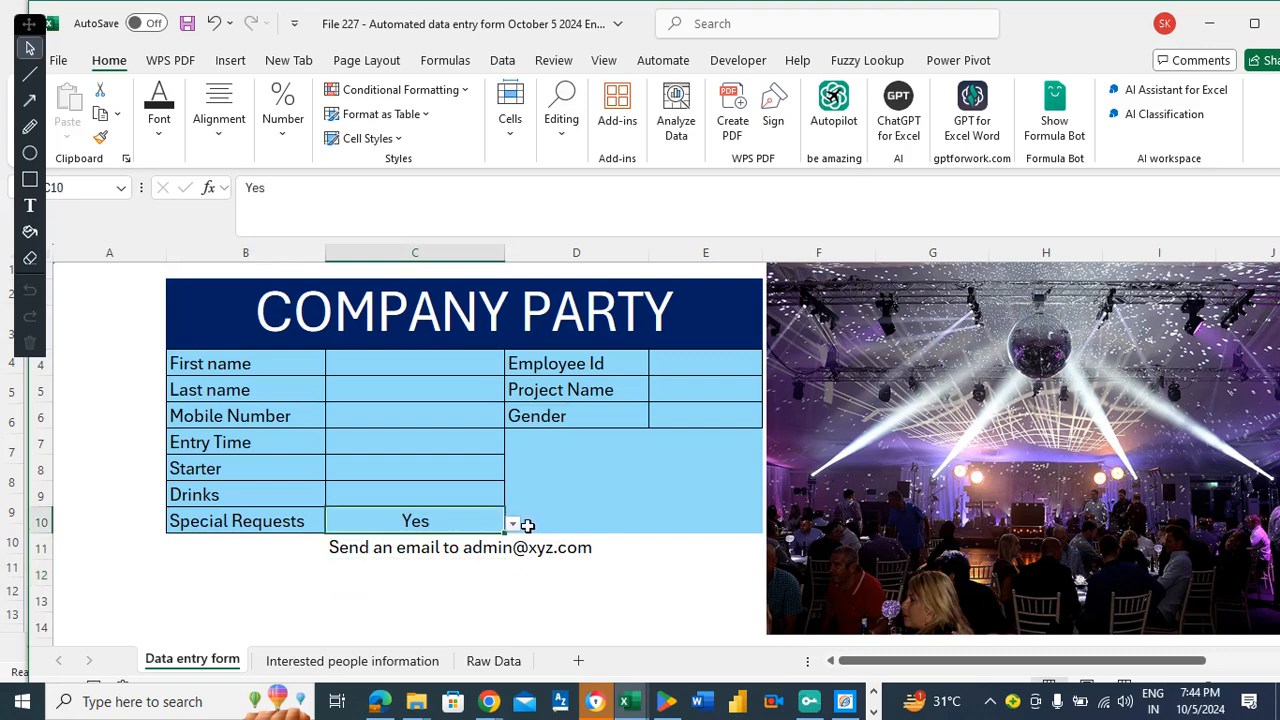
{"action": "key", "text": "Delete"}
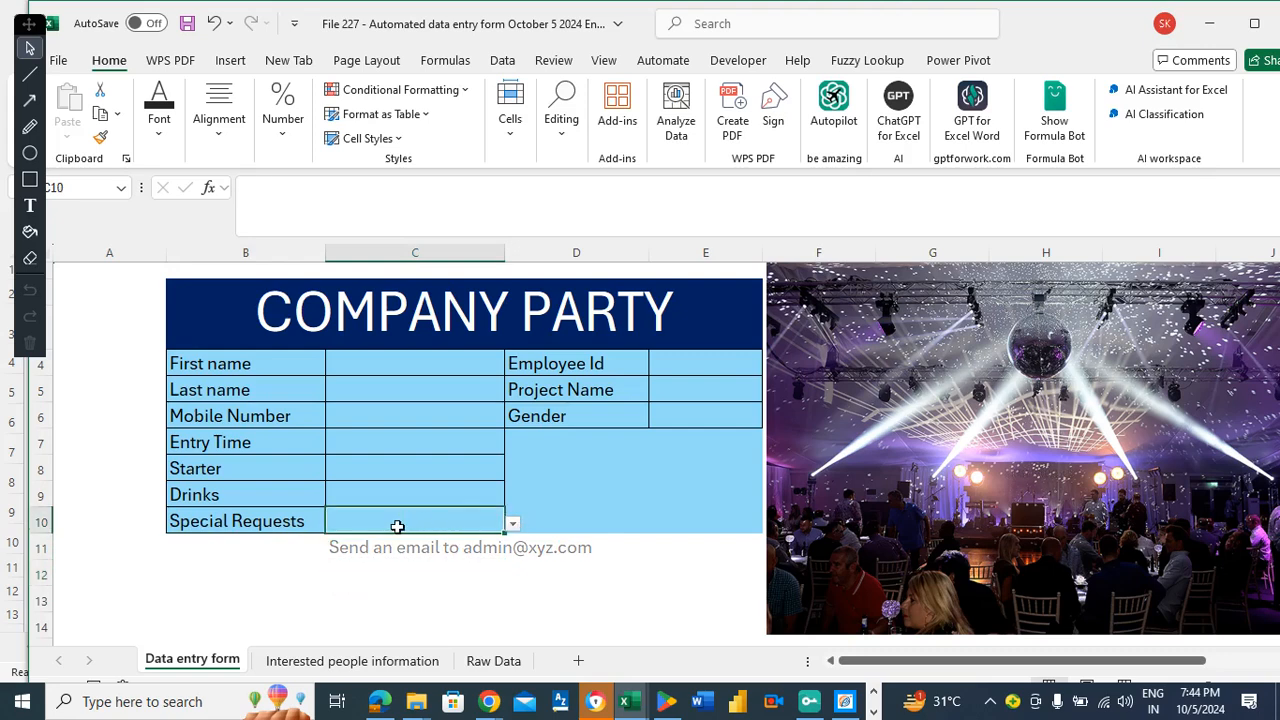
{"action": "left_click", "coordinate": [281, 549]}
{"action": "left_click", "coordinate": [280, 557]}
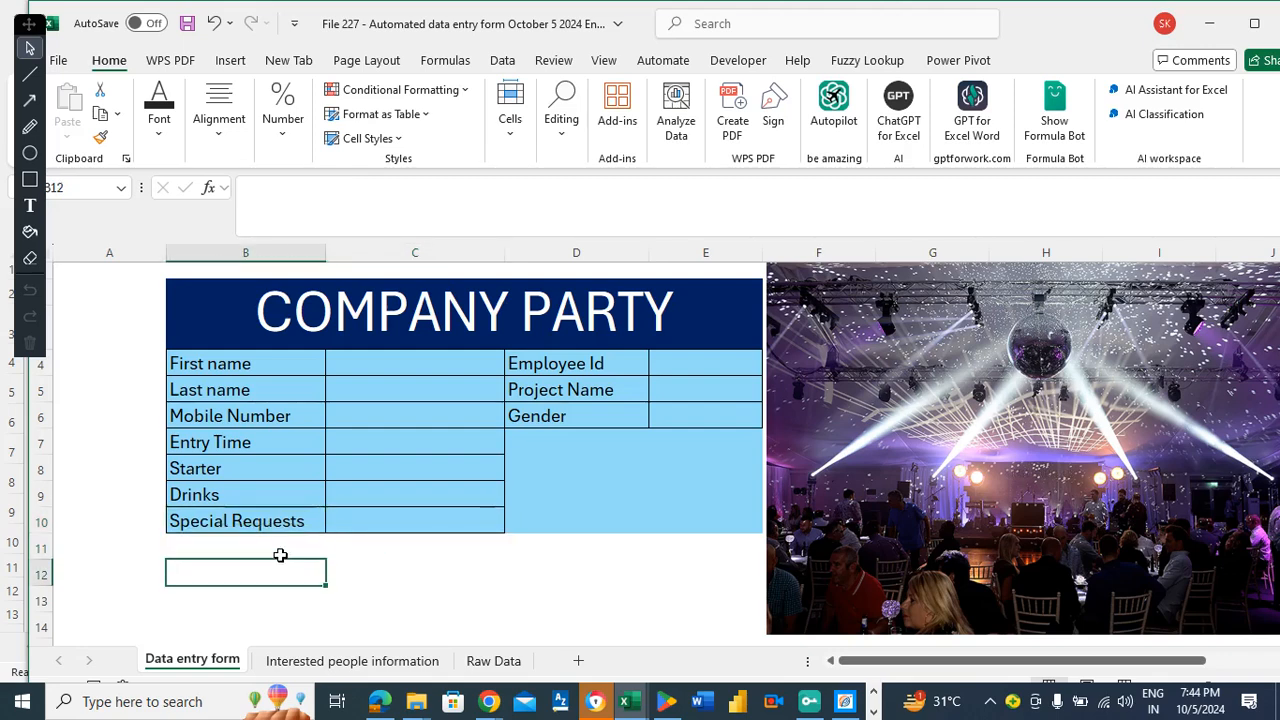
{"action": "key", "text": "ctrl+s"}
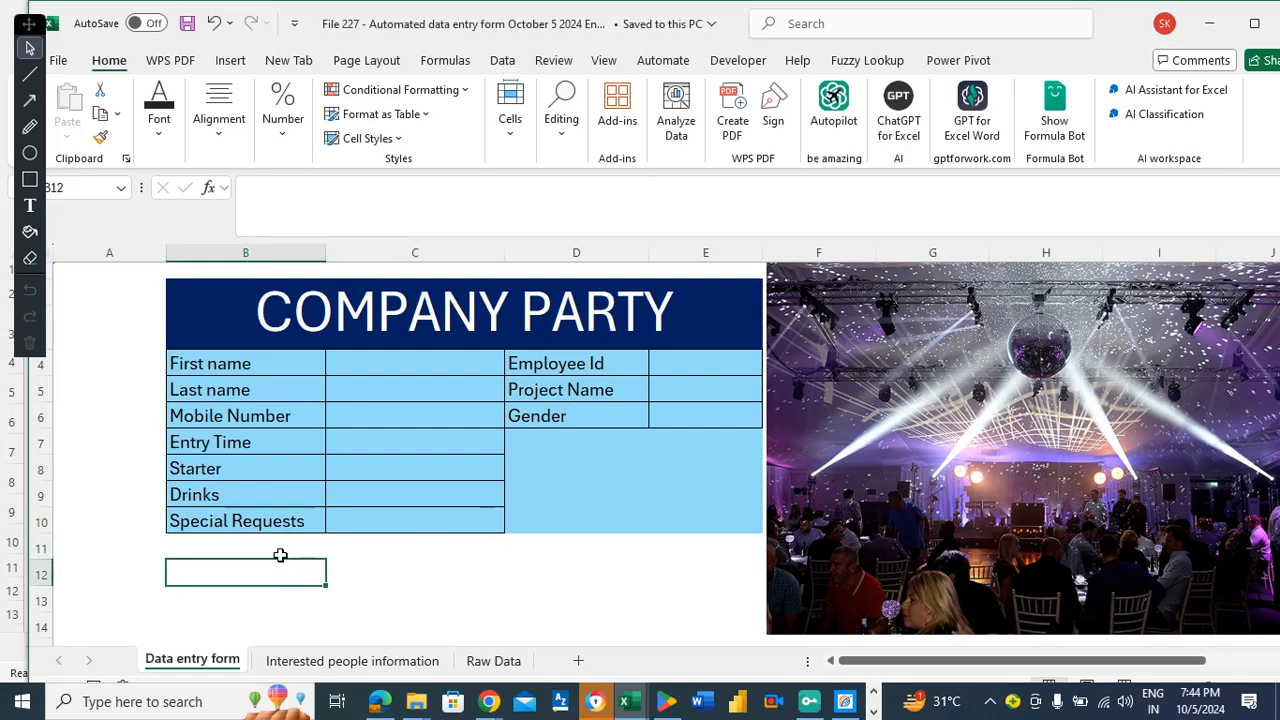
Copy the field labels in B20:B29, then select B2 on the Interested people information sheet.
{"action": "key", "text": "Down"}
{"action": "key", "text": "Down"}
{"action": "key", "text": "Down"}
{"action": "key", "text": "Down"}
{"action": "key", "text": "Down"}
{"action": "key", "text": "Down"}
{"action": "key", "text": "Down"}
{"action": "key", "text": "Down"}
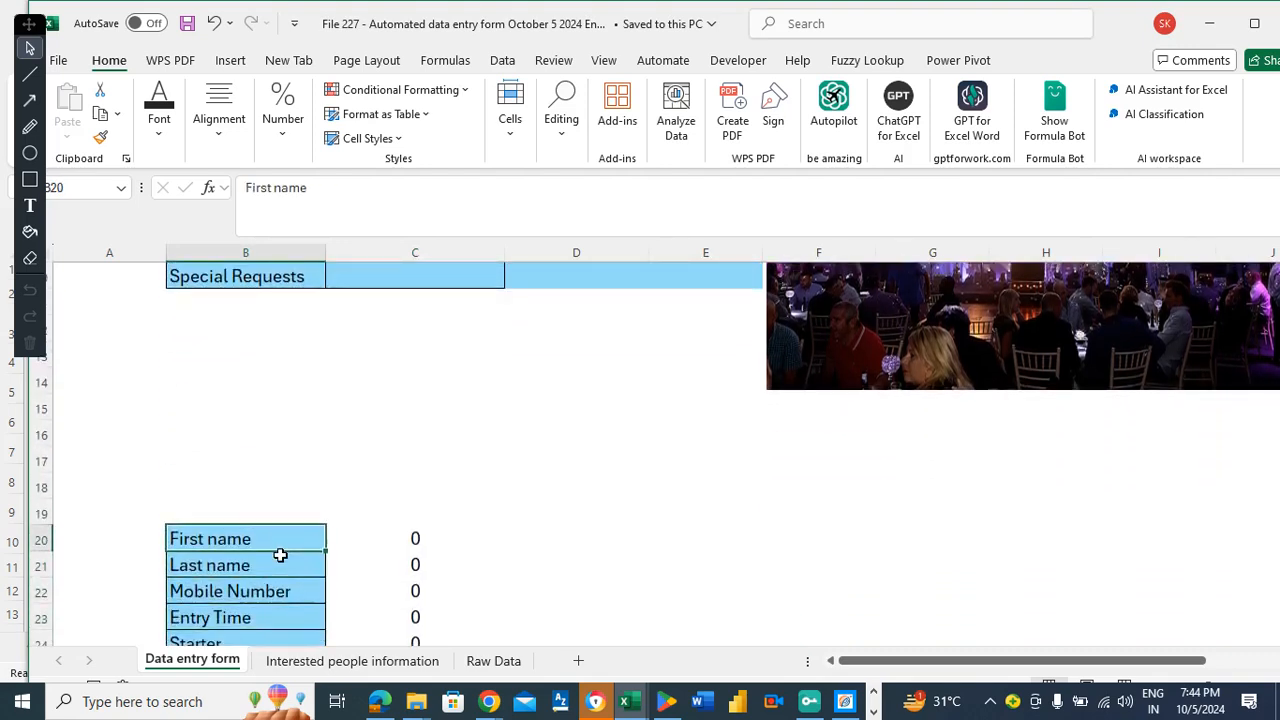
{"action": "key", "text": "Down"}
{"action": "key", "text": "Up"}
{"action": "key", "text": "shift+Down"}
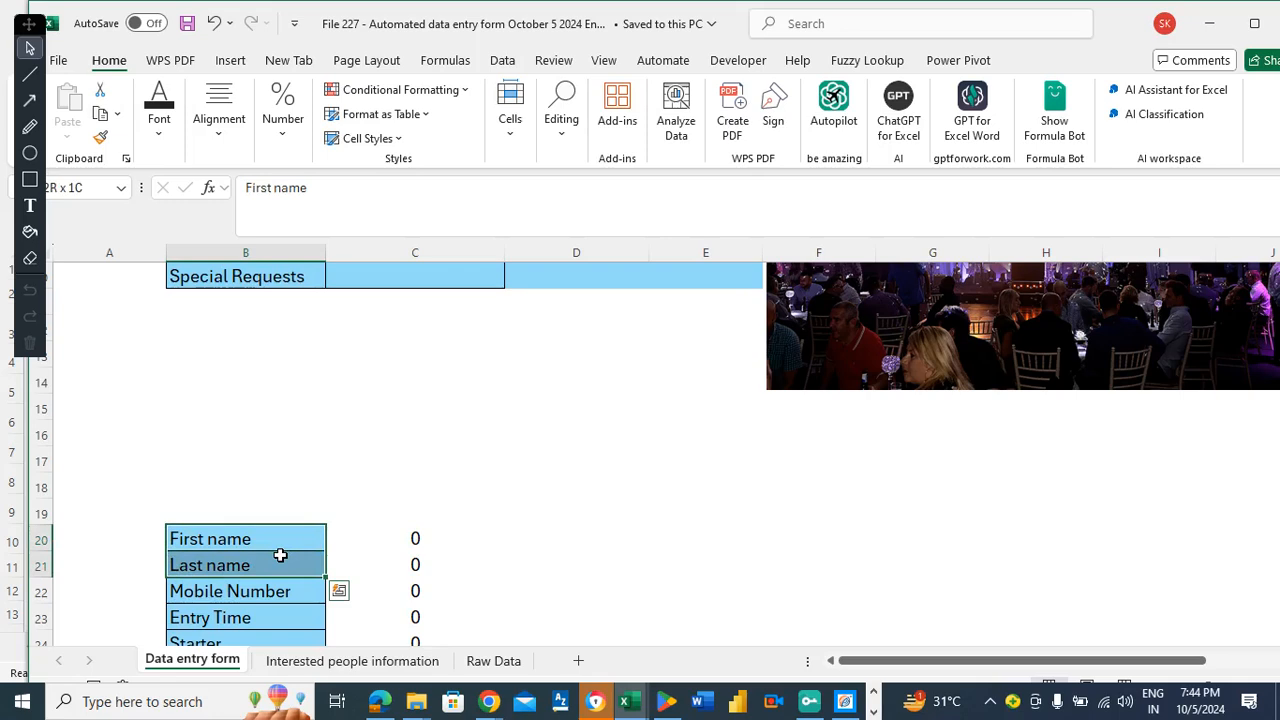
{"action": "left_click_drag", "start_coordinate": [279, 541], "coordinate": [291, 583]}
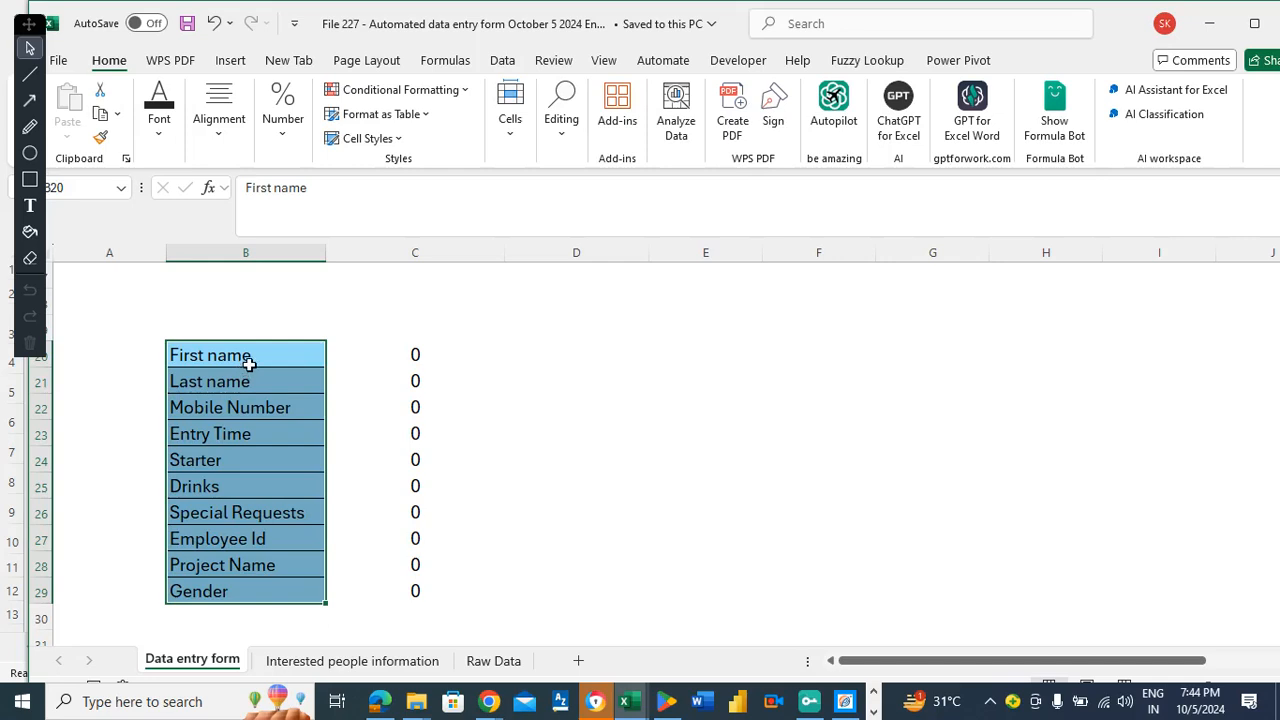
{"action": "key", "text": "ctrl+c"}
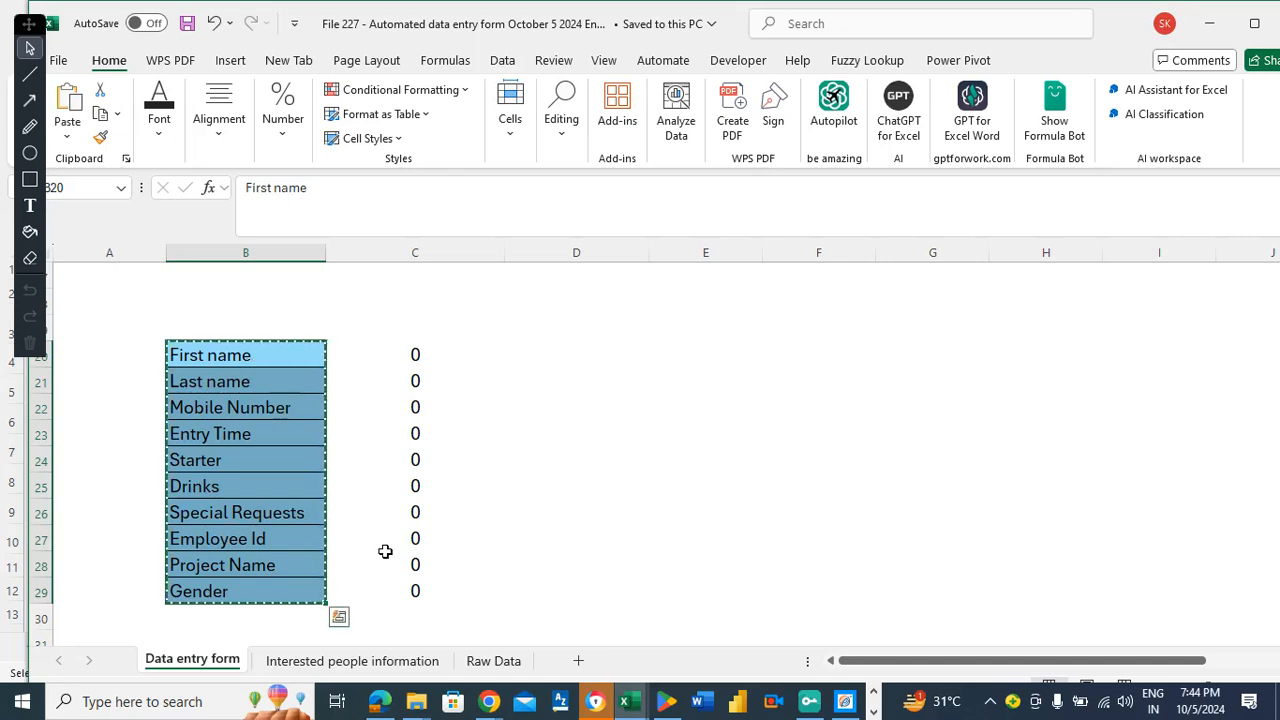
{"action": "left_click", "coordinate": [360, 662]}
{"action": "left_click", "coordinate": [143, 287]}
Paste the labels as values, transposed into a header row across B2:K2.
{"action": "right_click", "coordinate": [145, 290]}
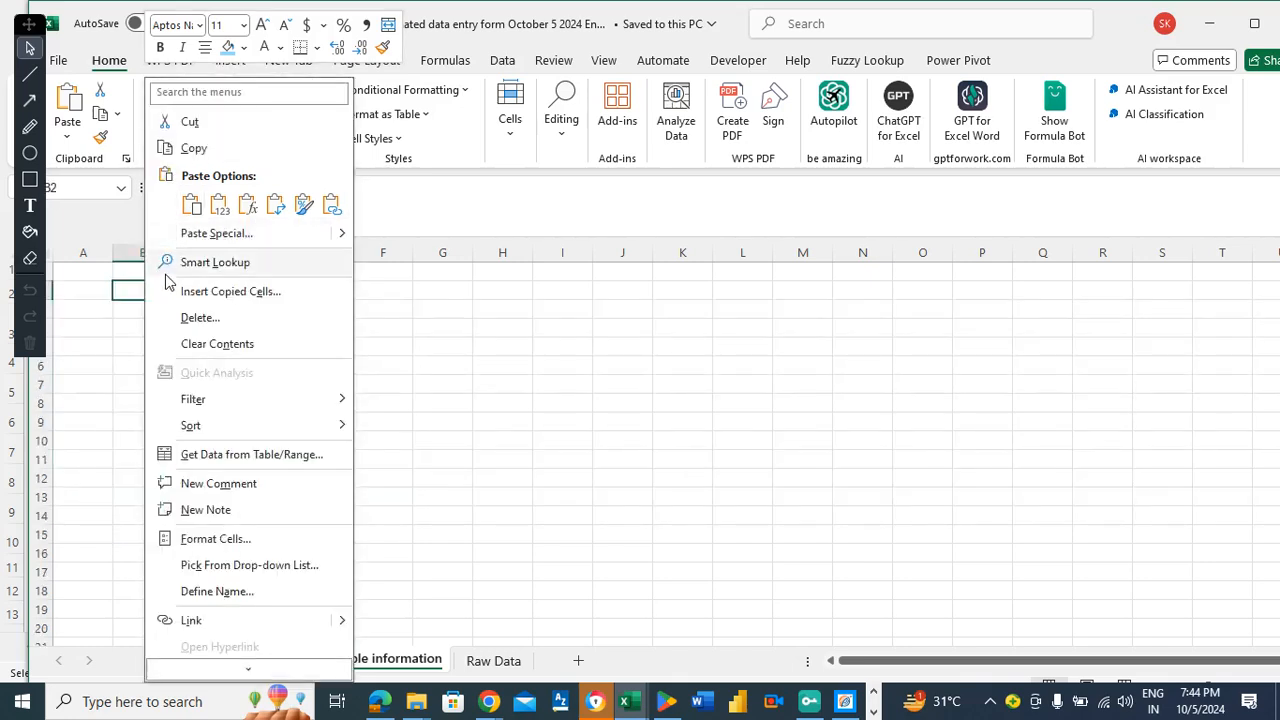
{"action": "left_click", "coordinate": [208, 236]}
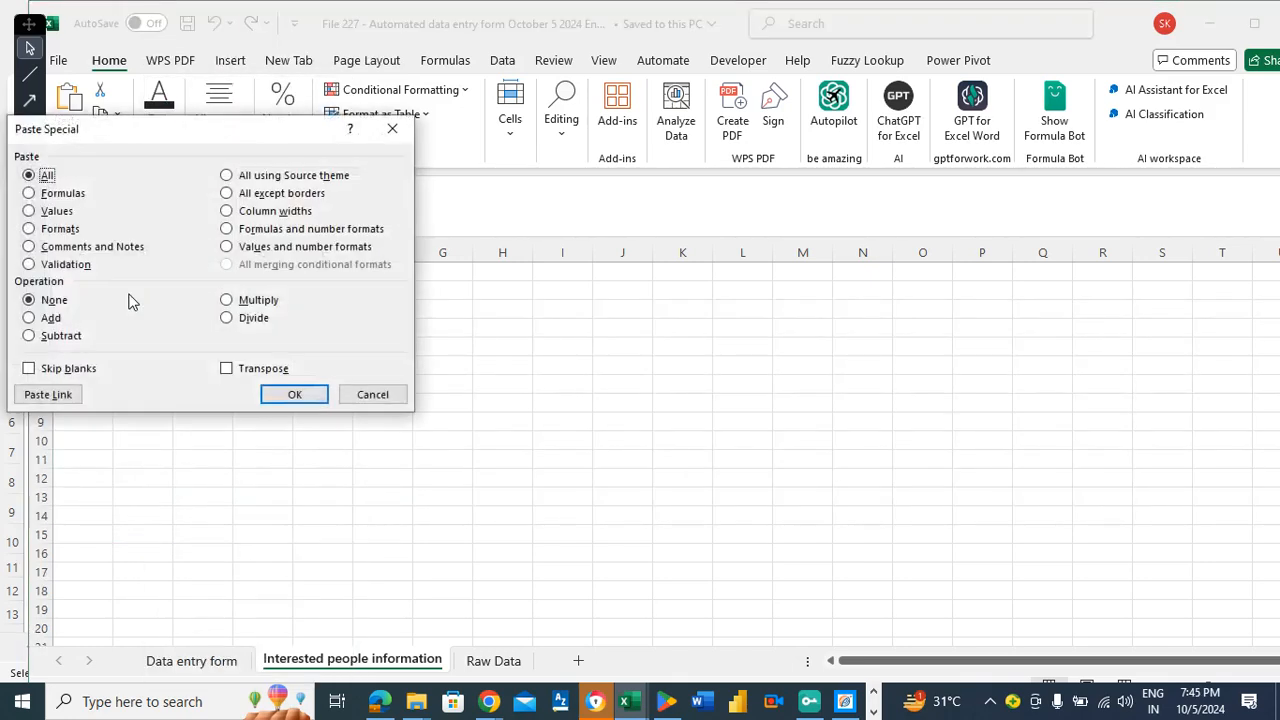
{"action": "left_click", "coordinate": [57, 211]}
{"action": "left_click", "coordinate": [245, 375]}
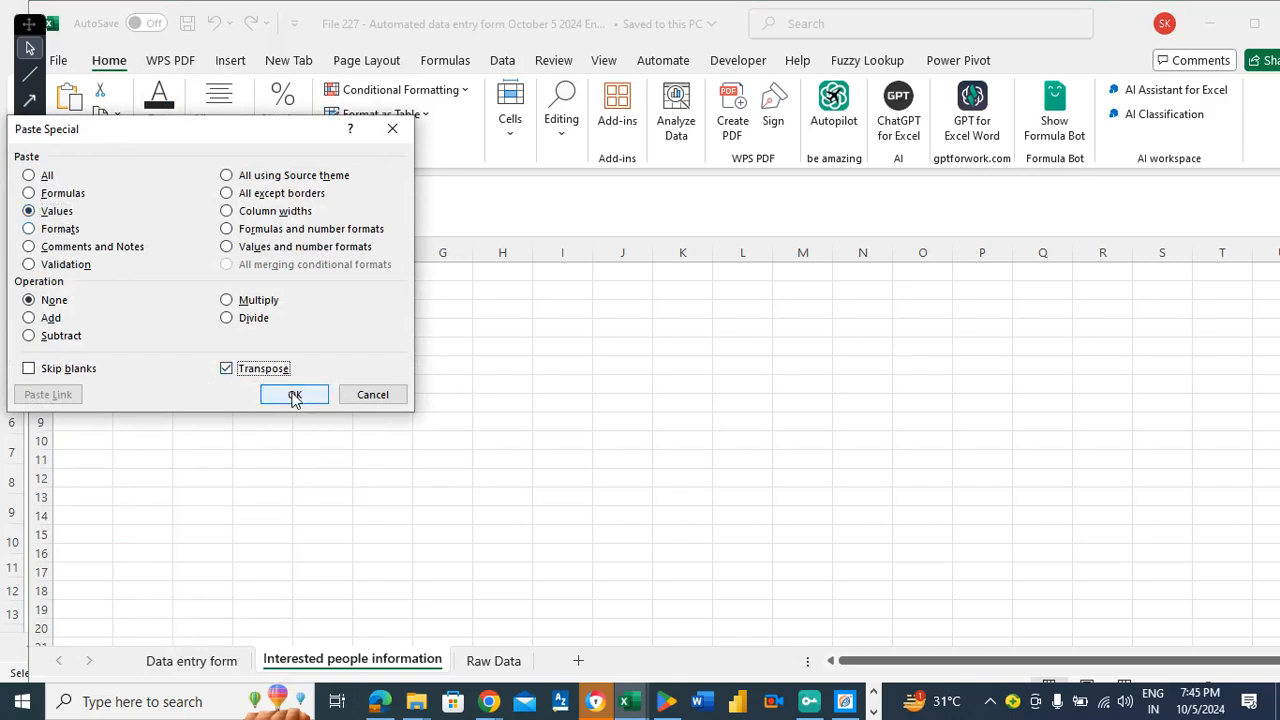
{"action": "left_click", "coordinate": [293, 394]}
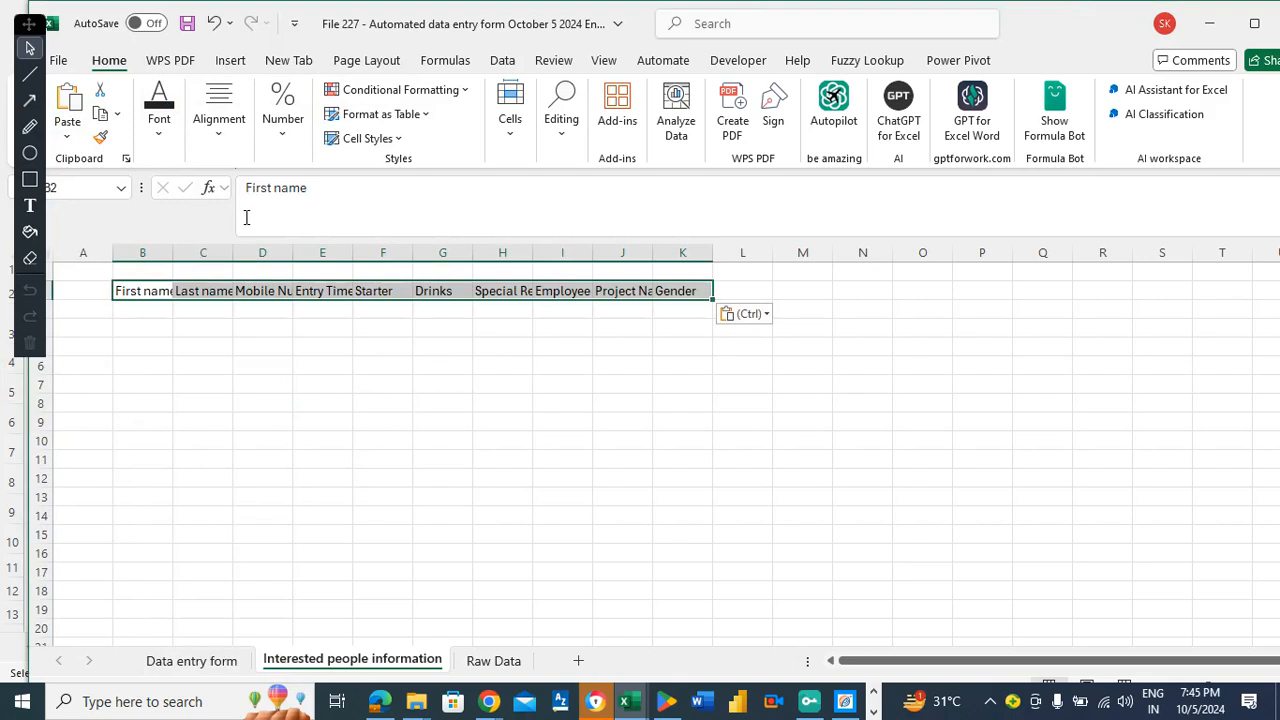
Set the width of columns B through K to 14.
{"action": "left_click_drag", "start_coordinate": [145, 252], "coordinate": [674, 257]}
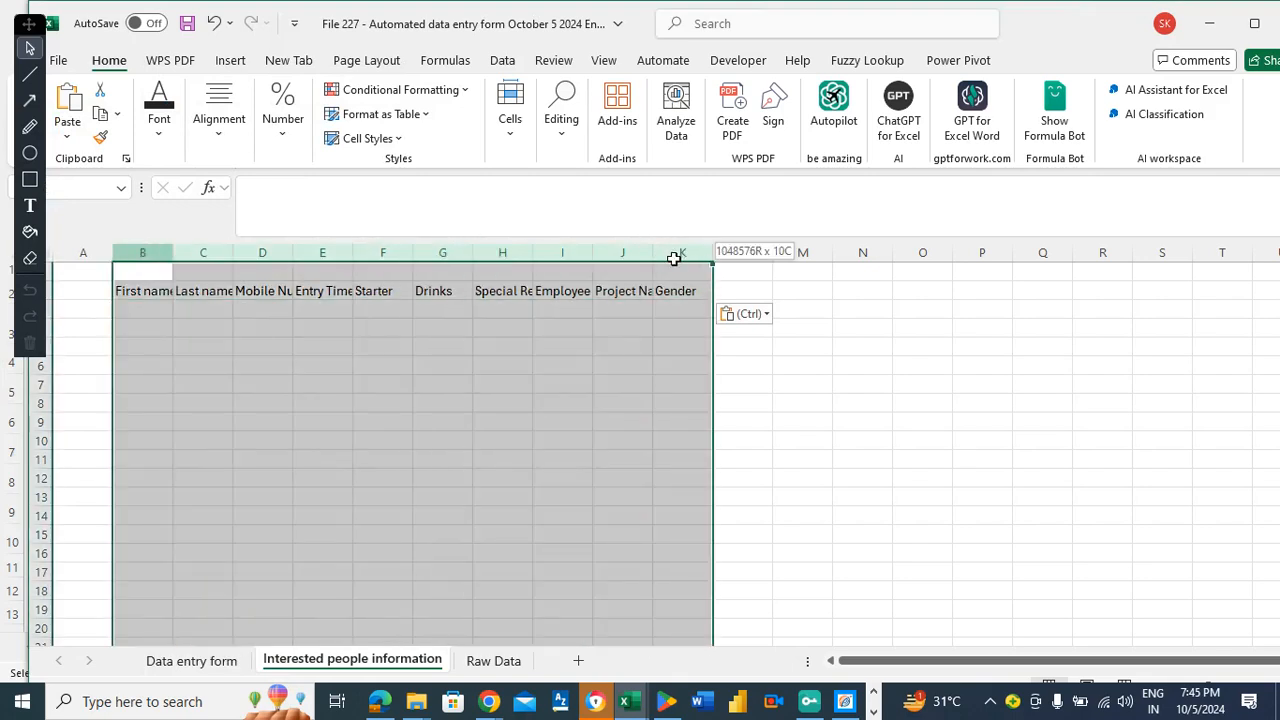
{"action": "right_click", "coordinate": [151, 252]}
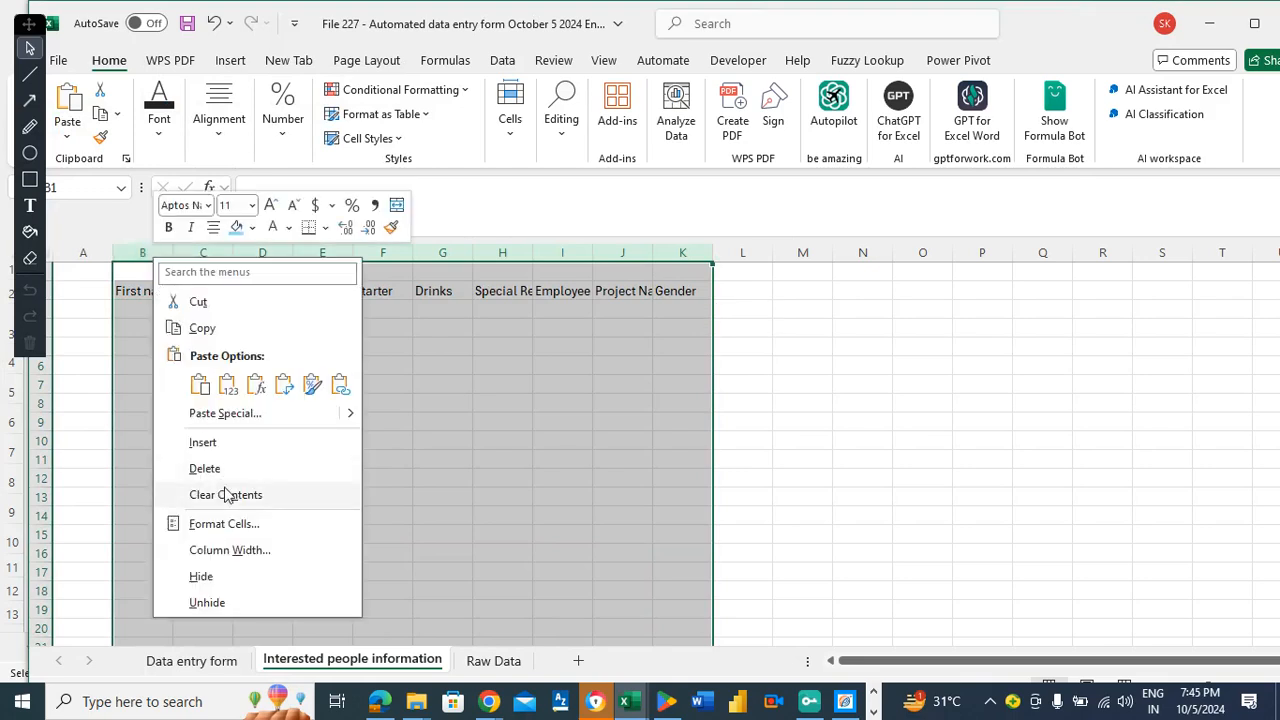
{"action": "left_click", "coordinate": [216, 547]}
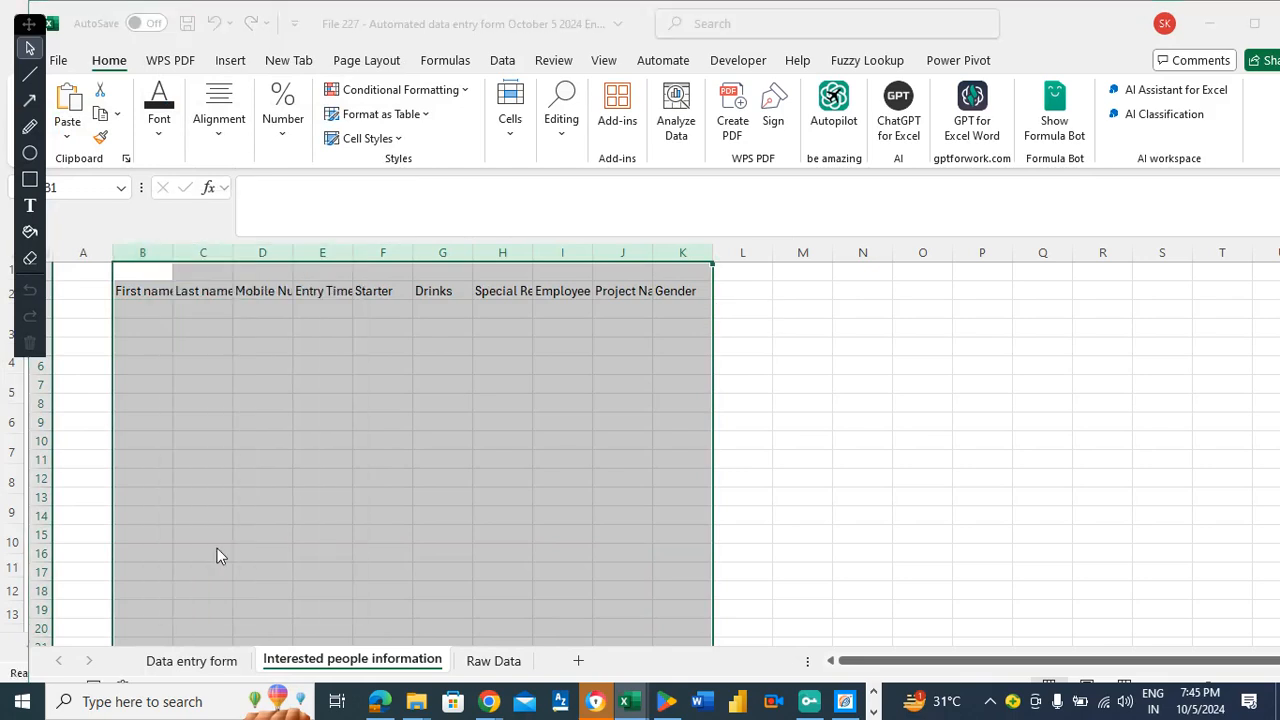
{"action": "type", "text": "14"}
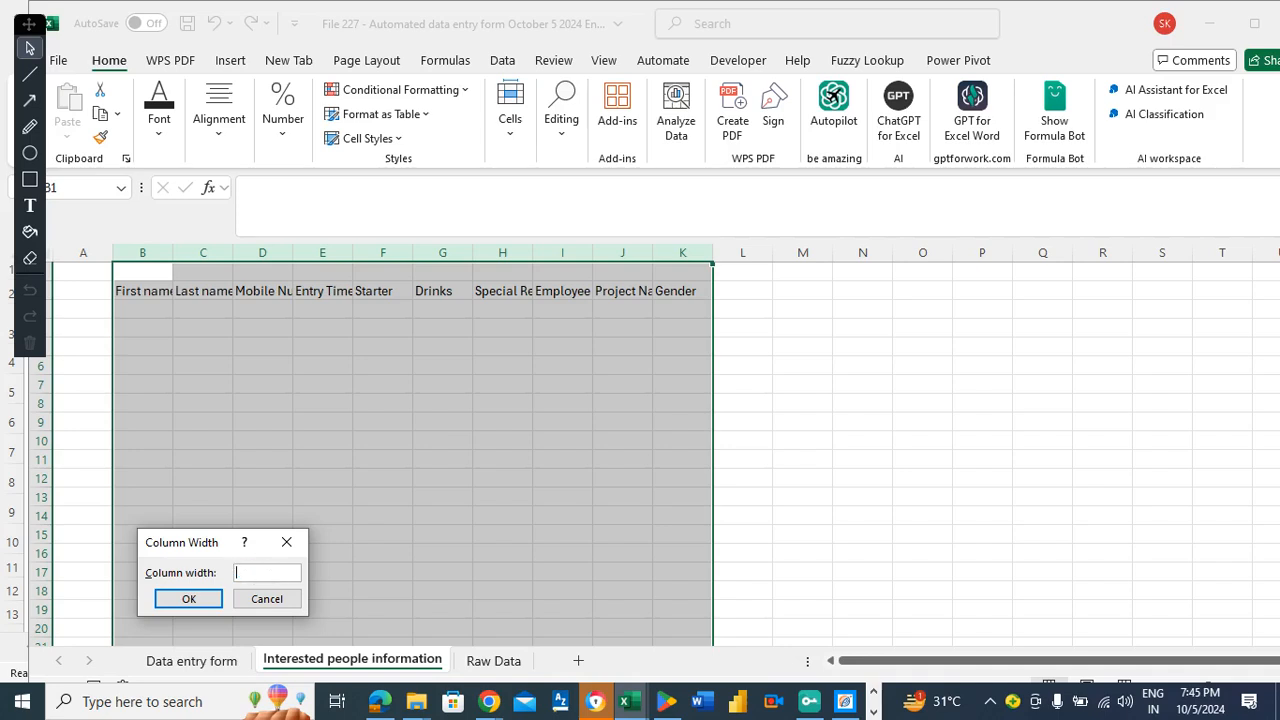
{"action": "left_click", "coordinate": [188, 600]}
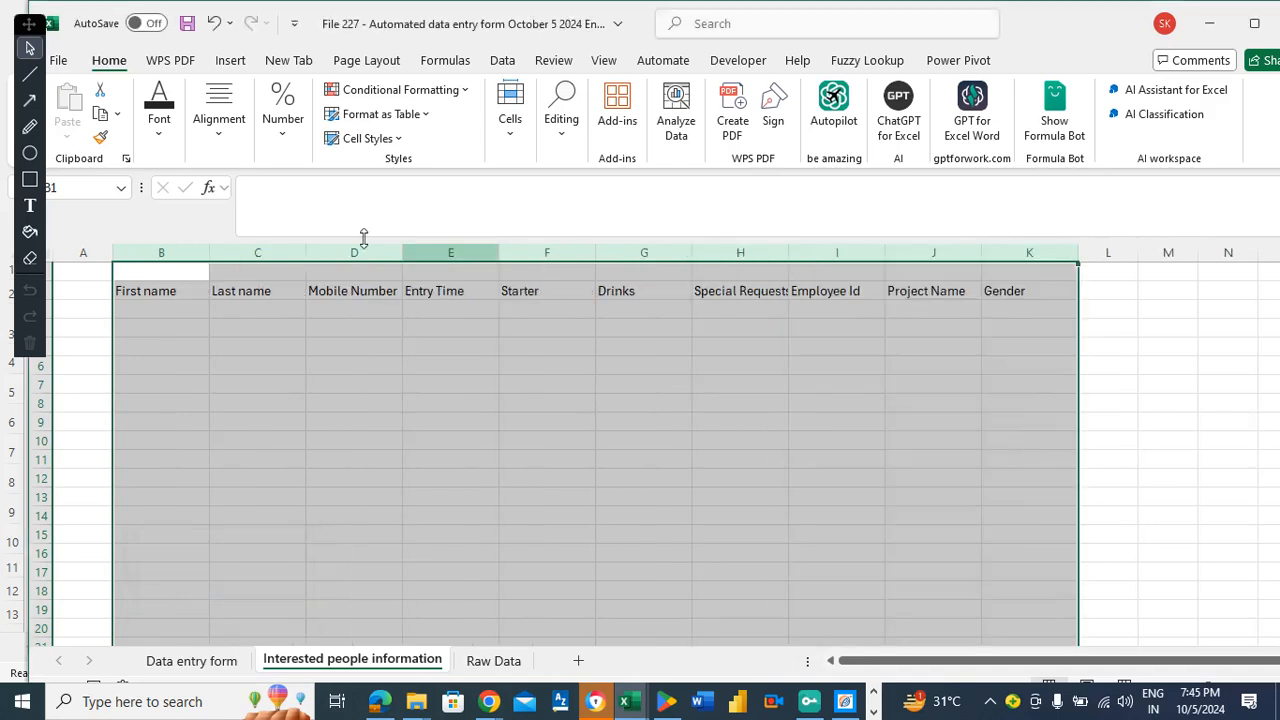
Centre the header labels horizontally and vertically.
{"action": "left_click", "coordinate": [223, 130]}
{"action": "left_click", "coordinate": [226, 216]}
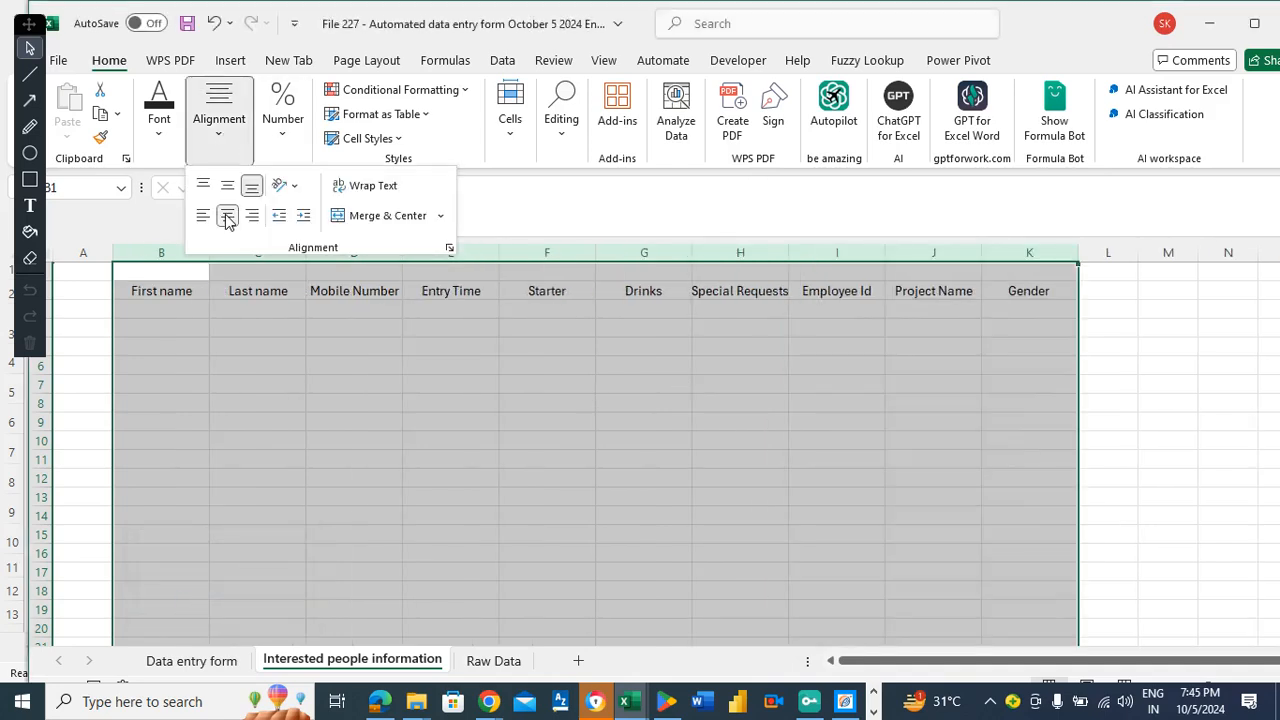
{"action": "left_click", "coordinate": [227, 195]}
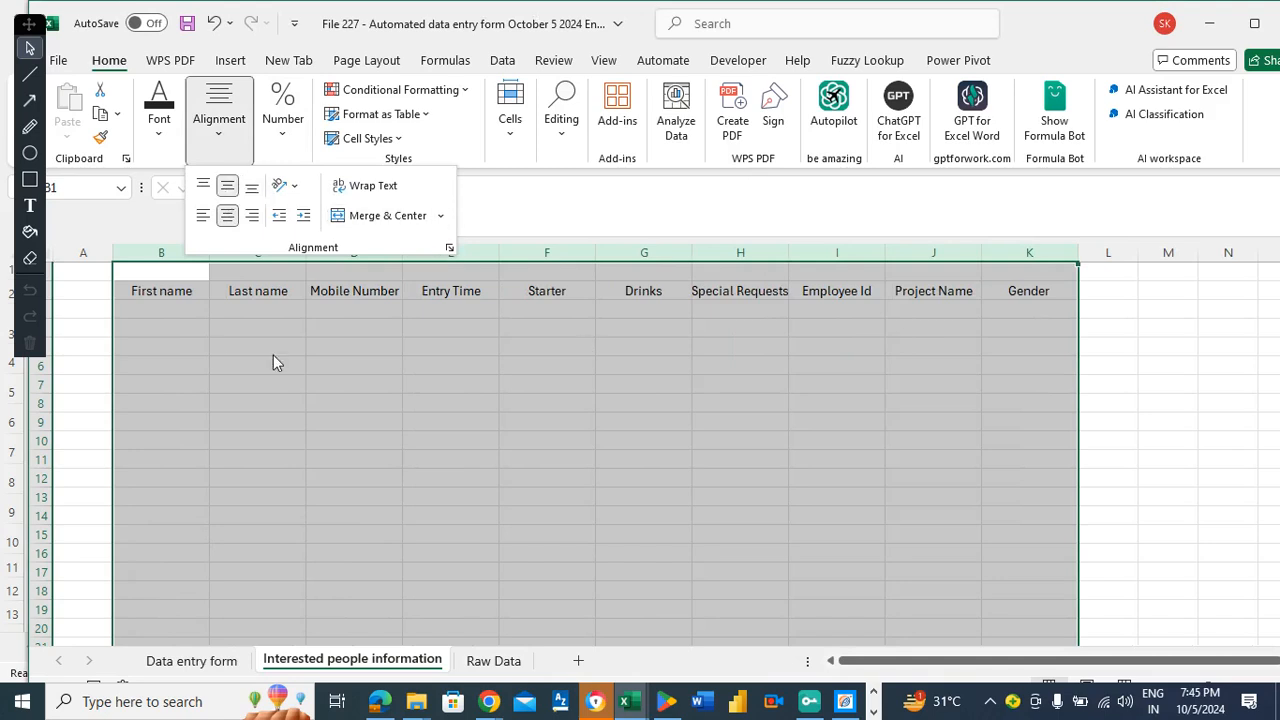
{"action": "left_click", "coordinate": [157, 308]}
Fill First name down into B3, remove it again, and save the workbook.
{"action": "left_click", "coordinate": [157, 308]}
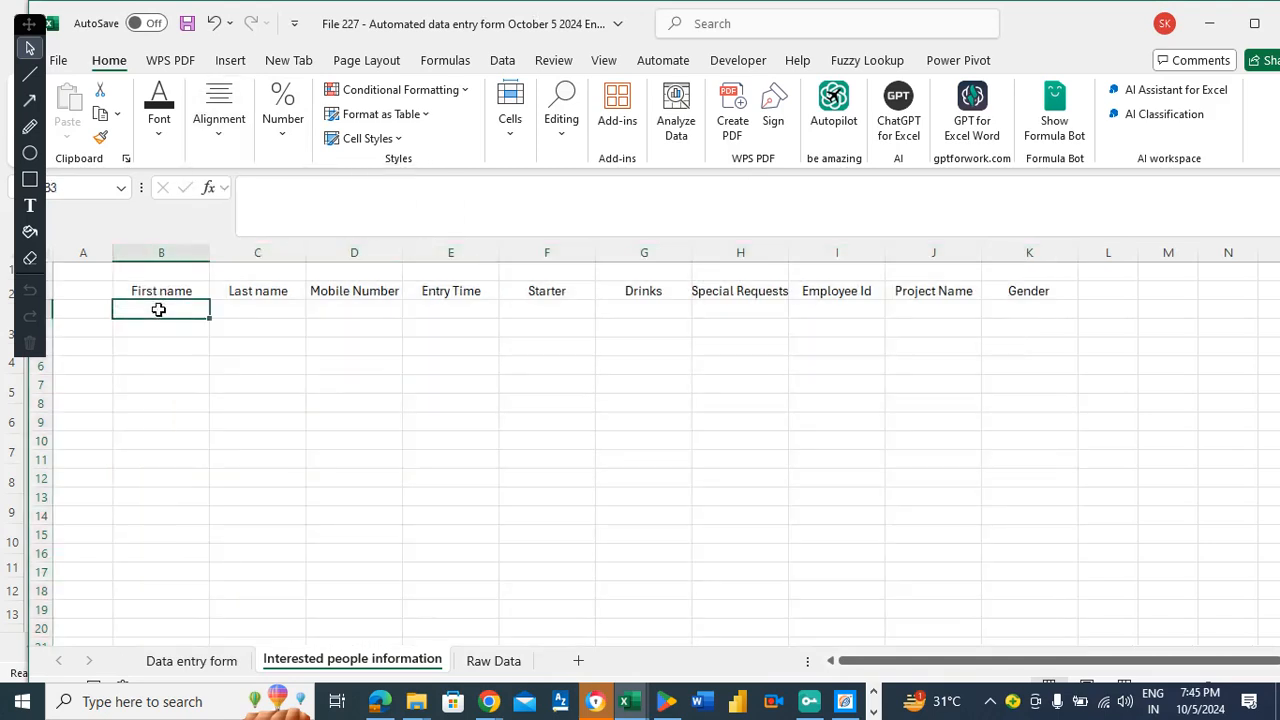
{"action": "key", "text": "ctrl+d"}
{"action": "key", "text": "ctrl+s"}
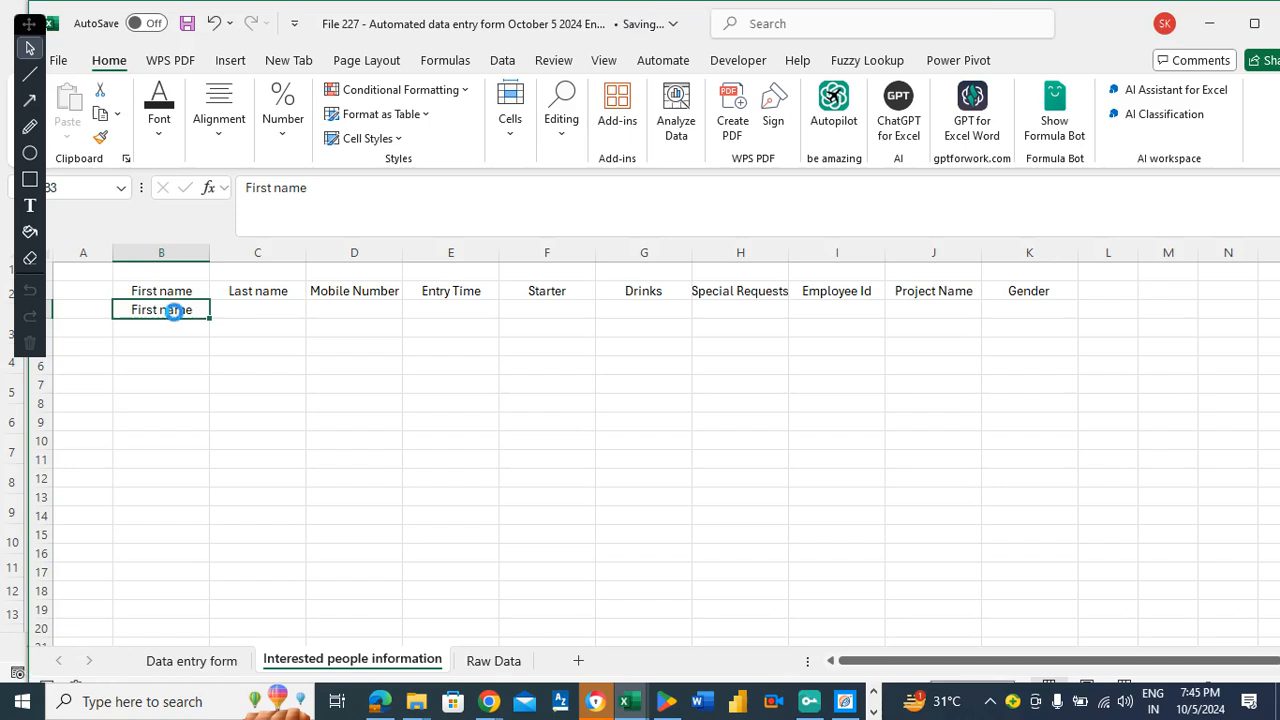
{"action": "key", "text": "Delete"}
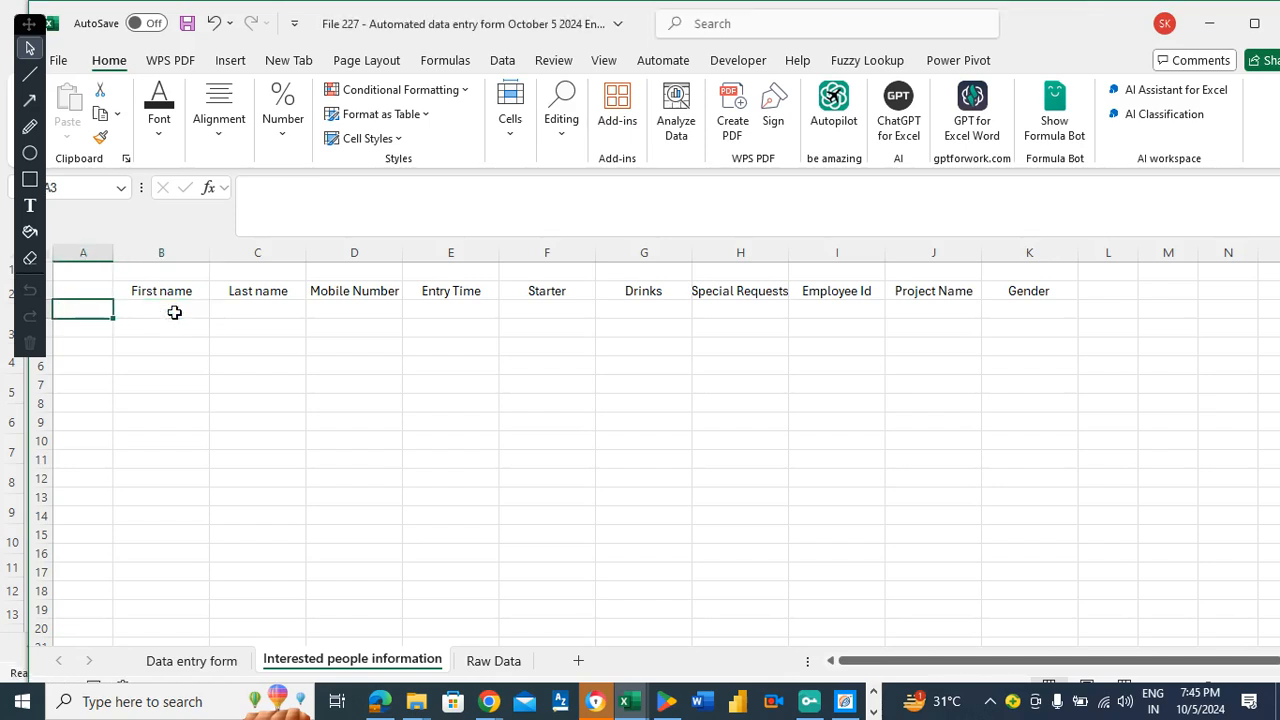
{"action": "key", "text": "ctrl+s"}
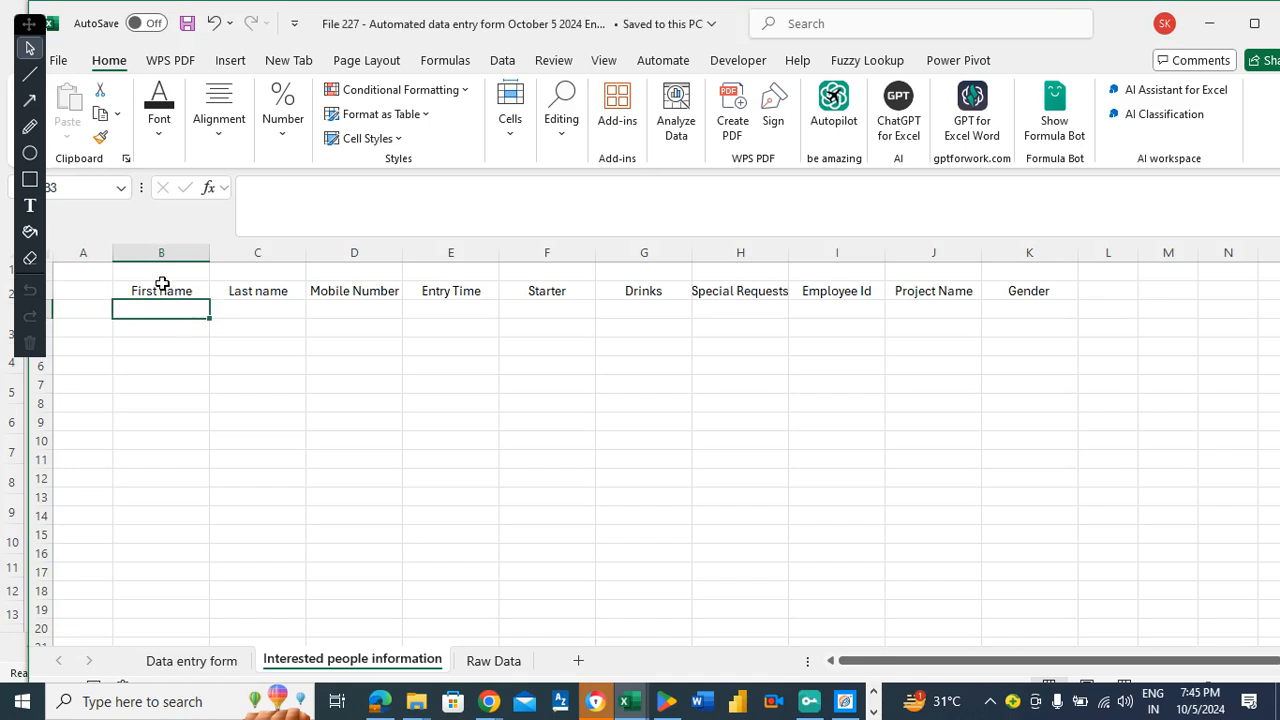
Give the B2:K2 header row a yellow fill and a 14-point font size.
{"action": "left_click_drag", "start_coordinate": [161, 286], "coordinate": [1042, 294]}
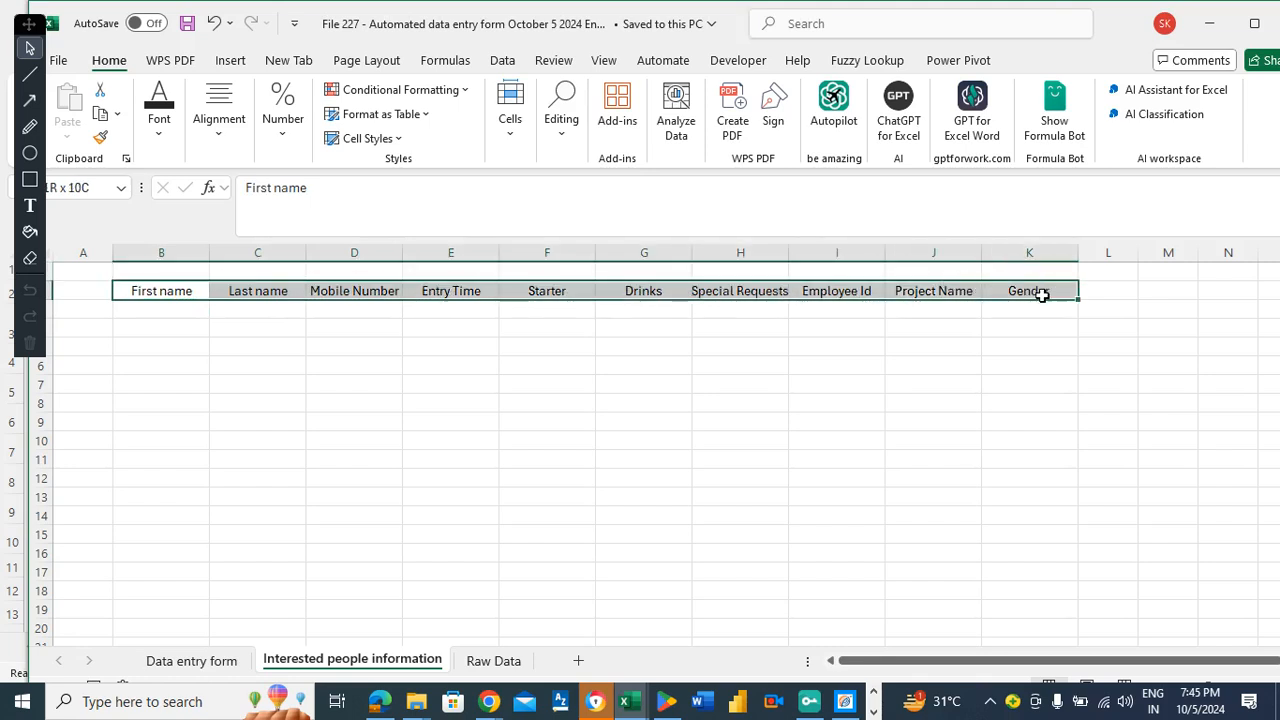
{"action": "left_click", "coordinate": [161, 130]}
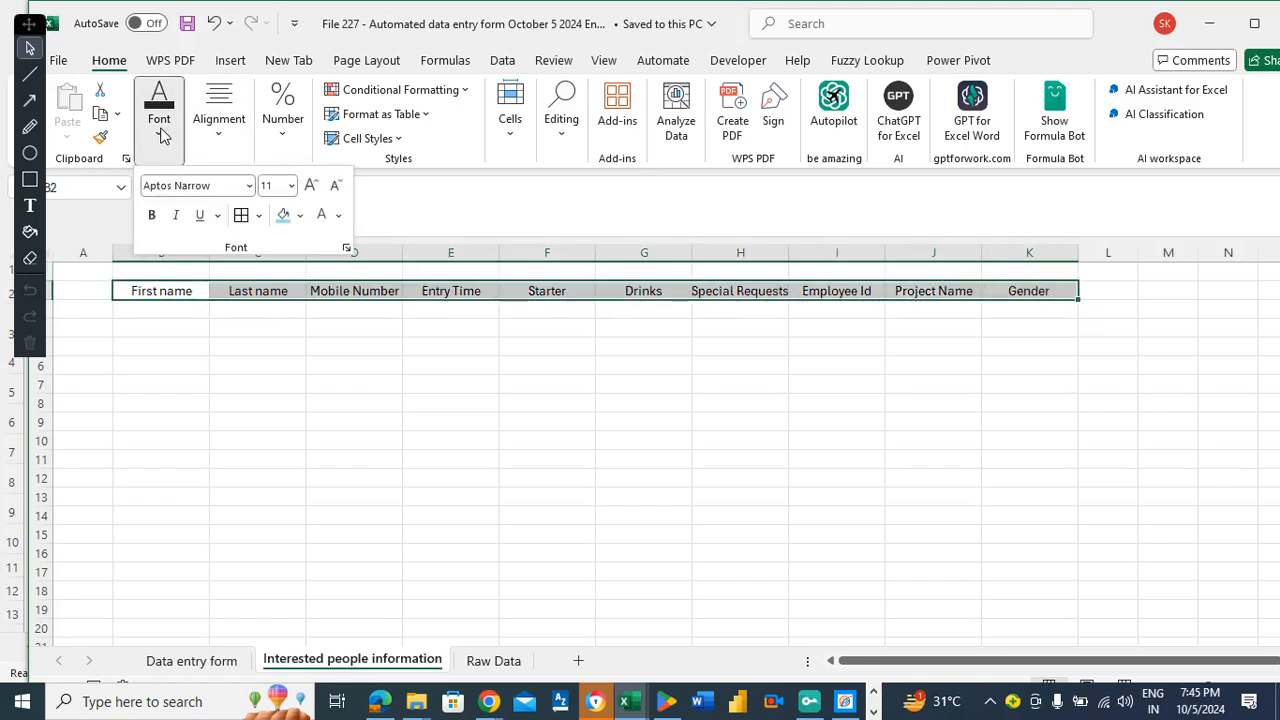
{"action": "left_click", "coordinate": [301, 216]}
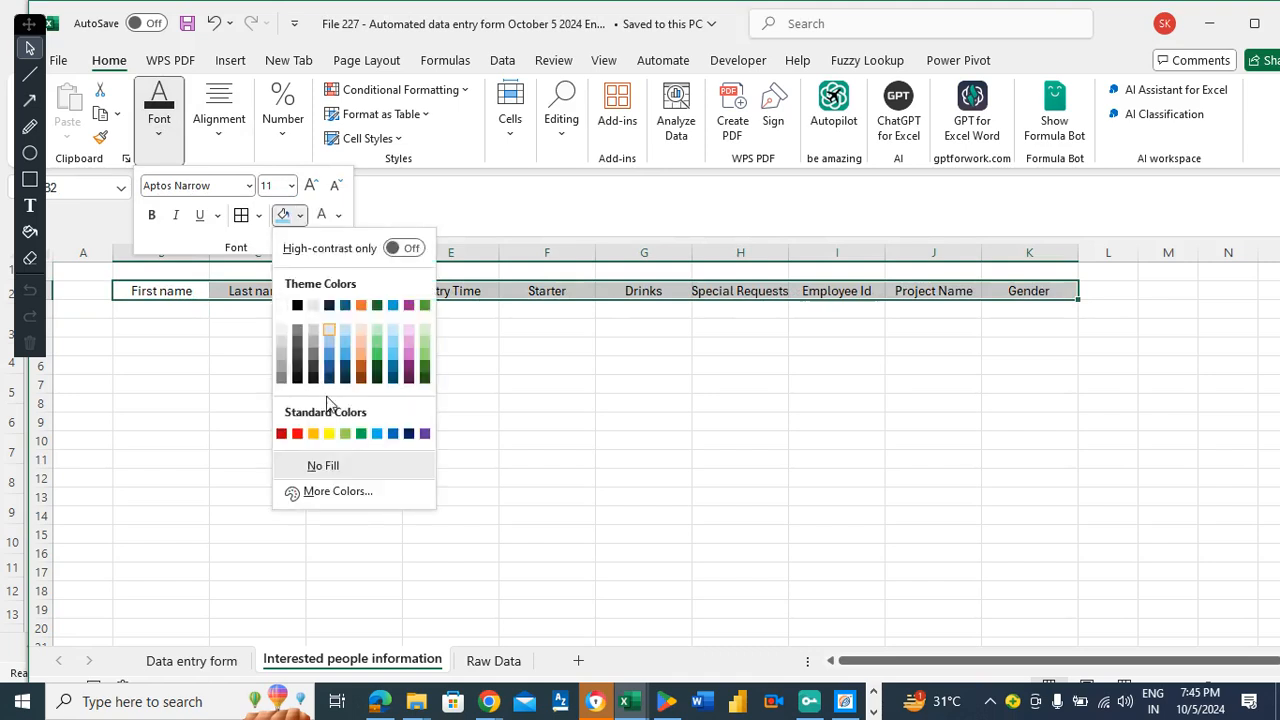
{"action": "left_click", "coordinate": [330, 434]}
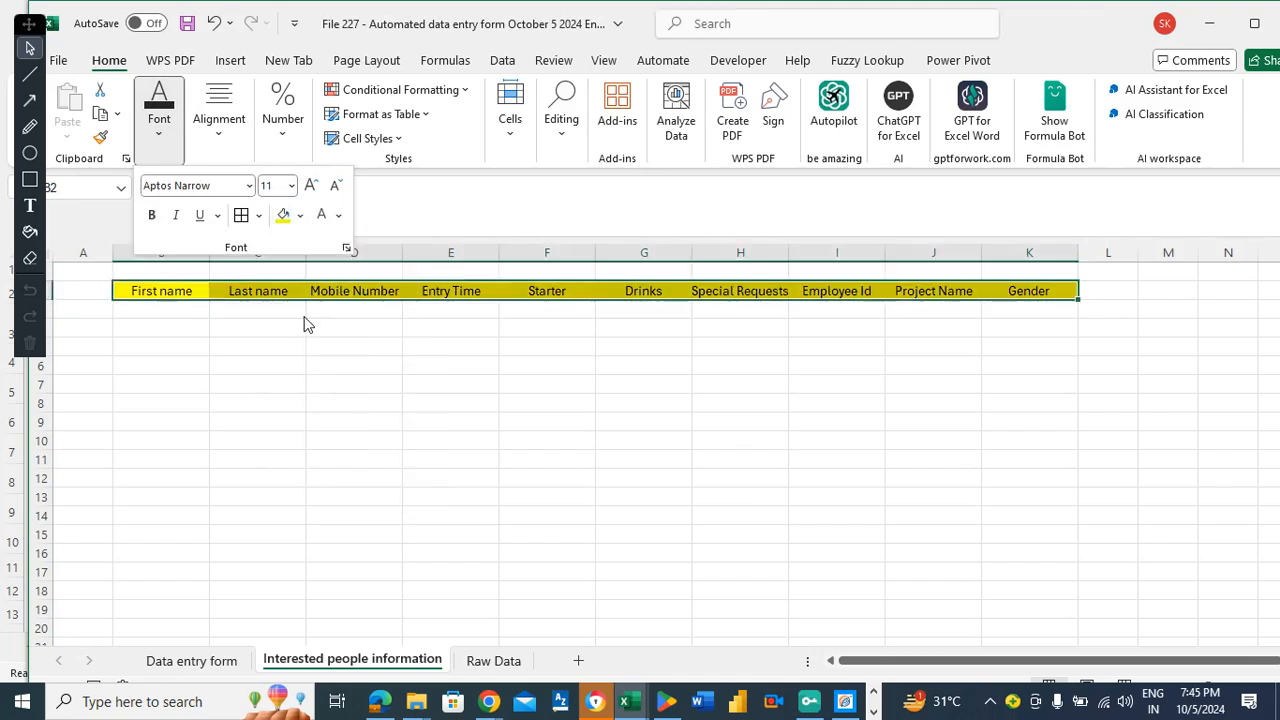
{"action": "left_click", "coordinate": [292, 186]}
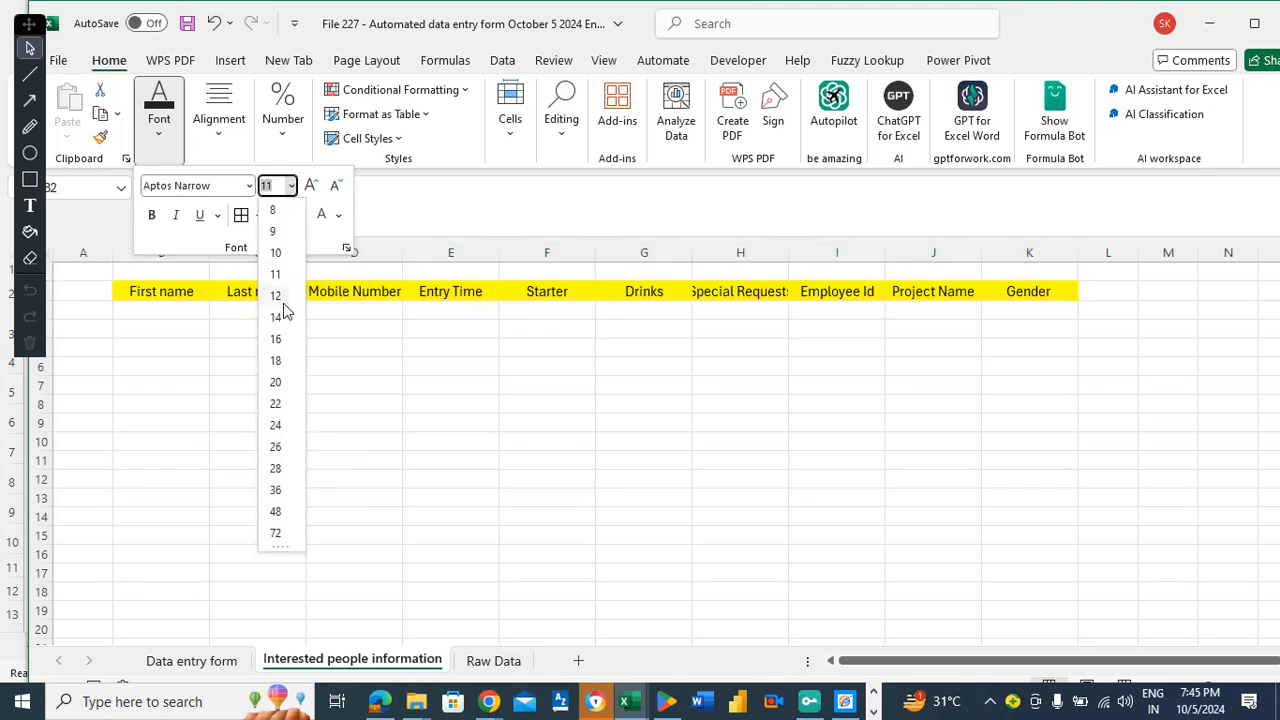
{"action": "left_click", "coordinate": [278, 318]}
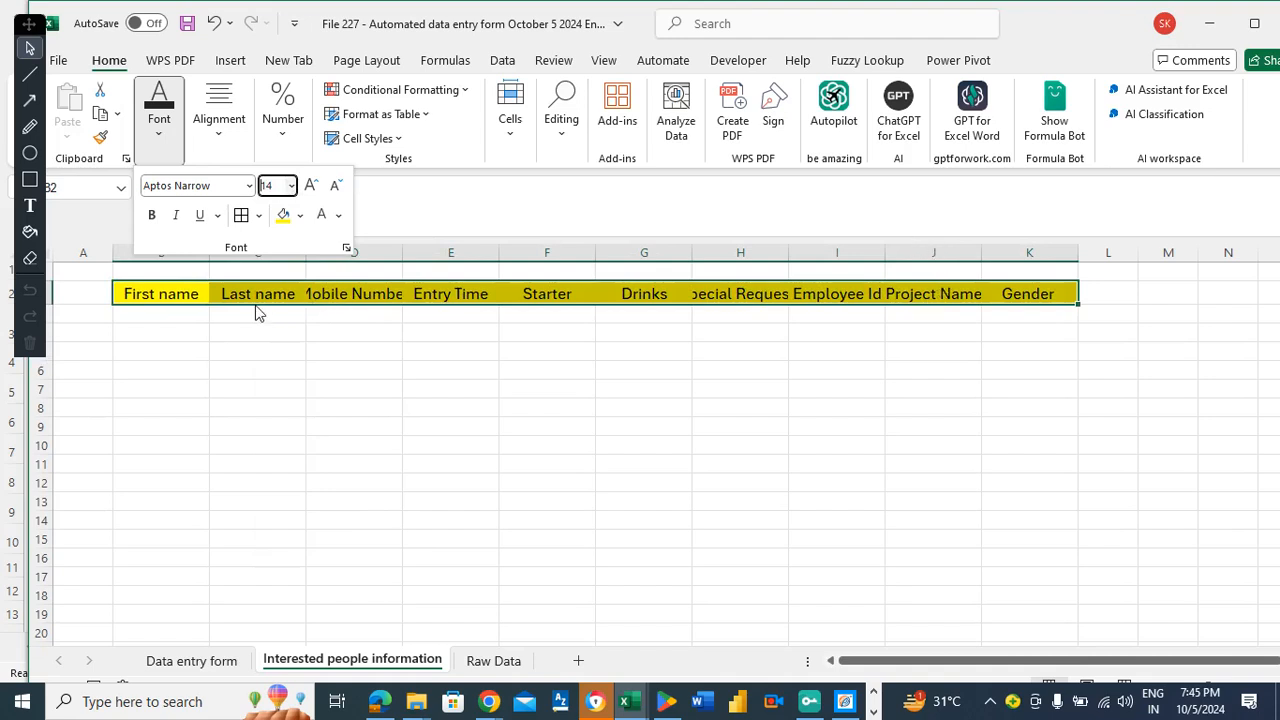
{"action": "left_click", "coordinate": [190, 294]}
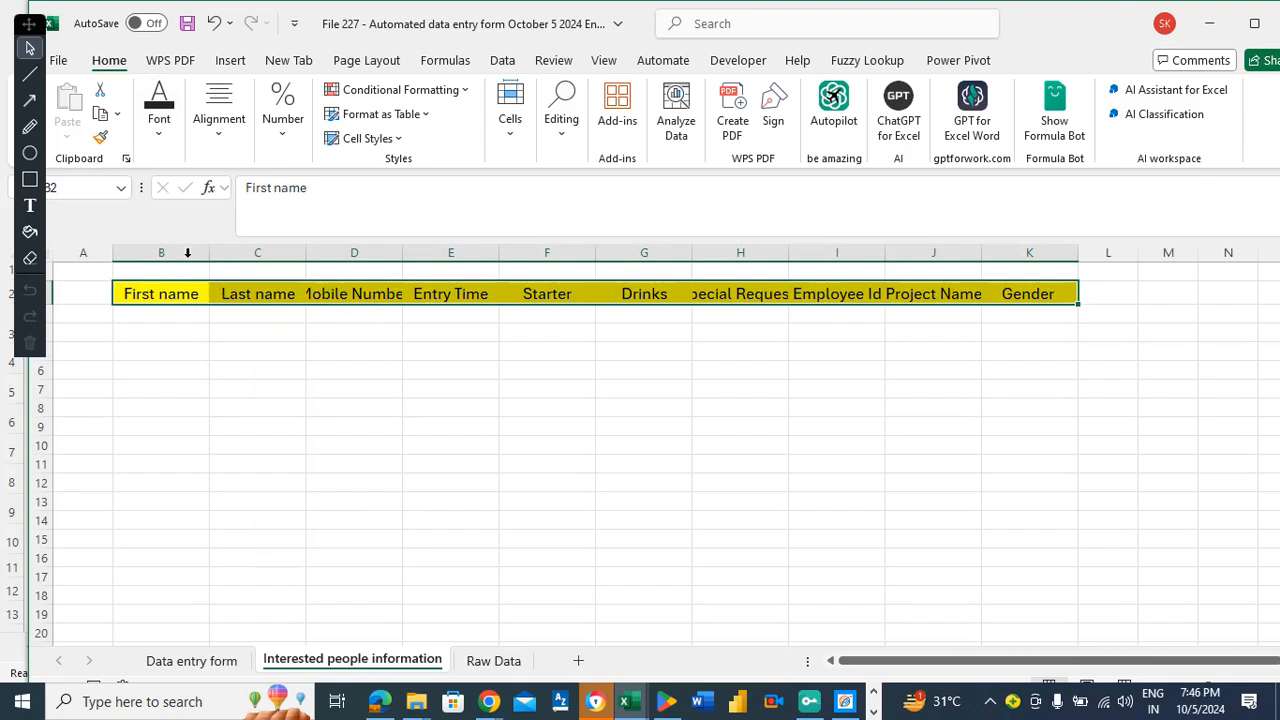
Set the width of columns B through K to 16.
{"action": "left_click_drag", "start_coordinate": [185, 246], "coordinate": [1052, 243]}
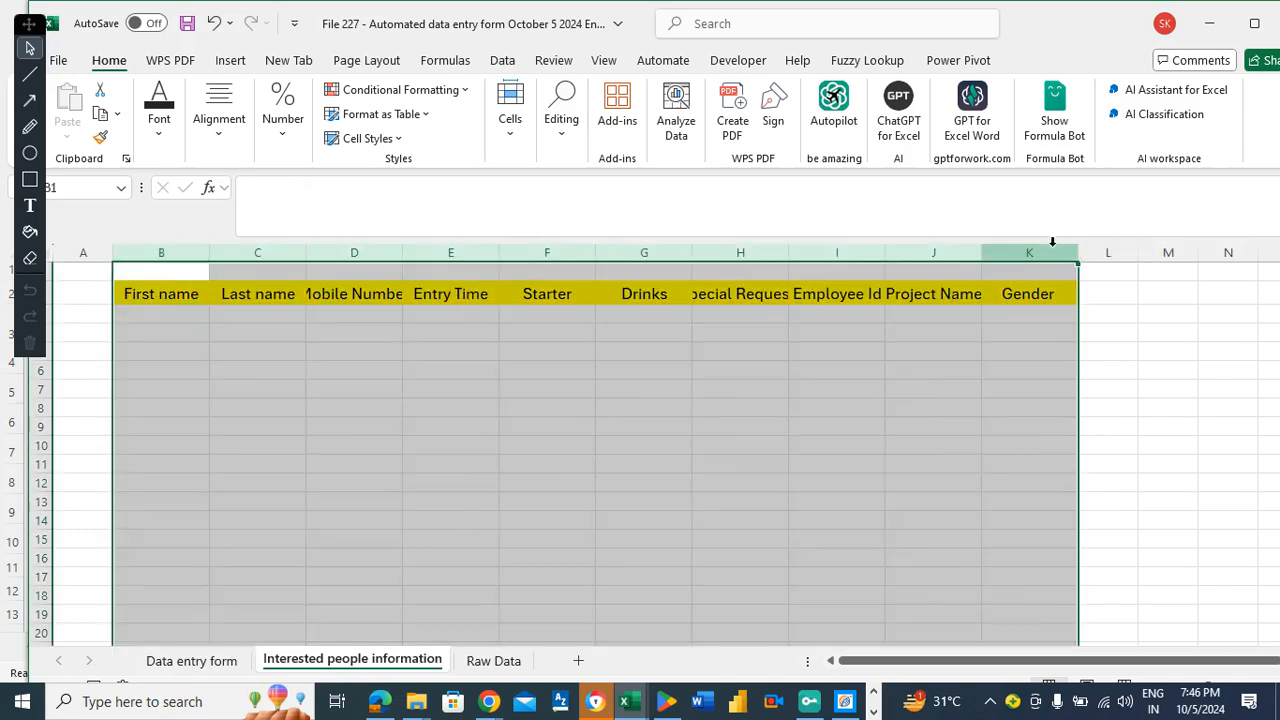
{"action": "right_click", "coordinate": [193, 253]}
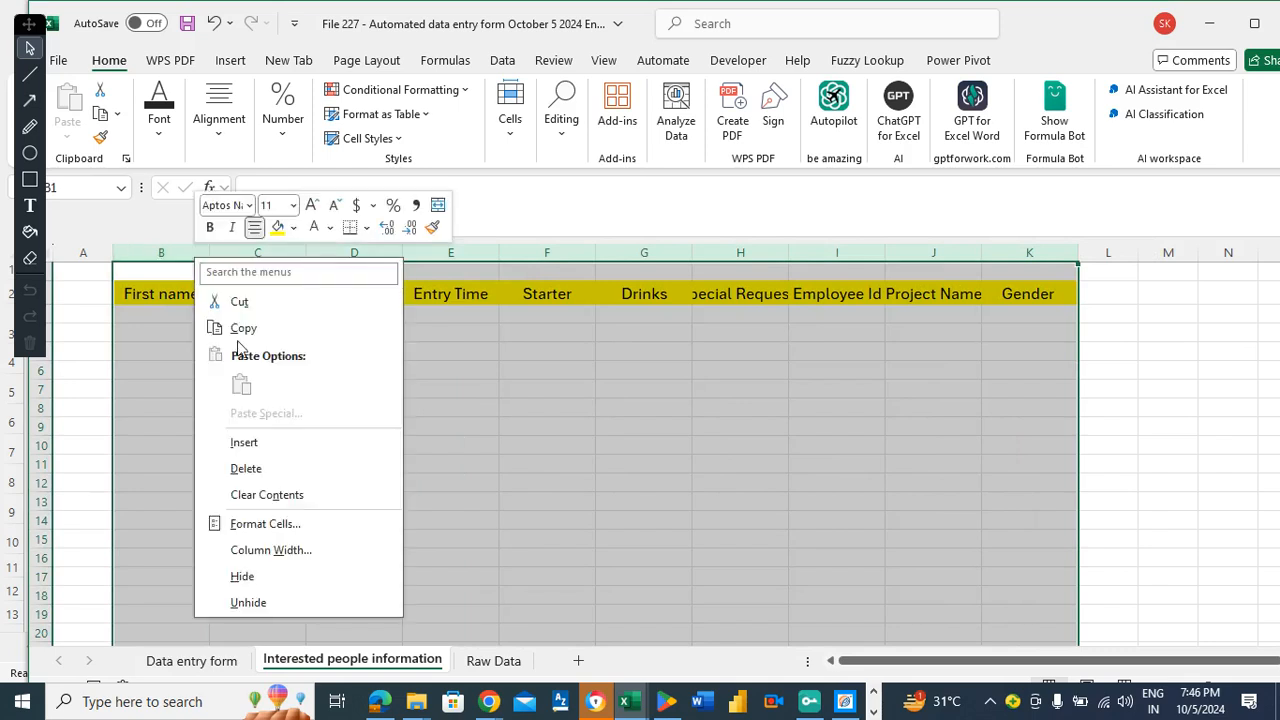
{"action": "left_click", "coordinate": [272, 549]}
{"action": "type", "text": "16"}
{"action": "left_click", "coordinate": [240, 597]}
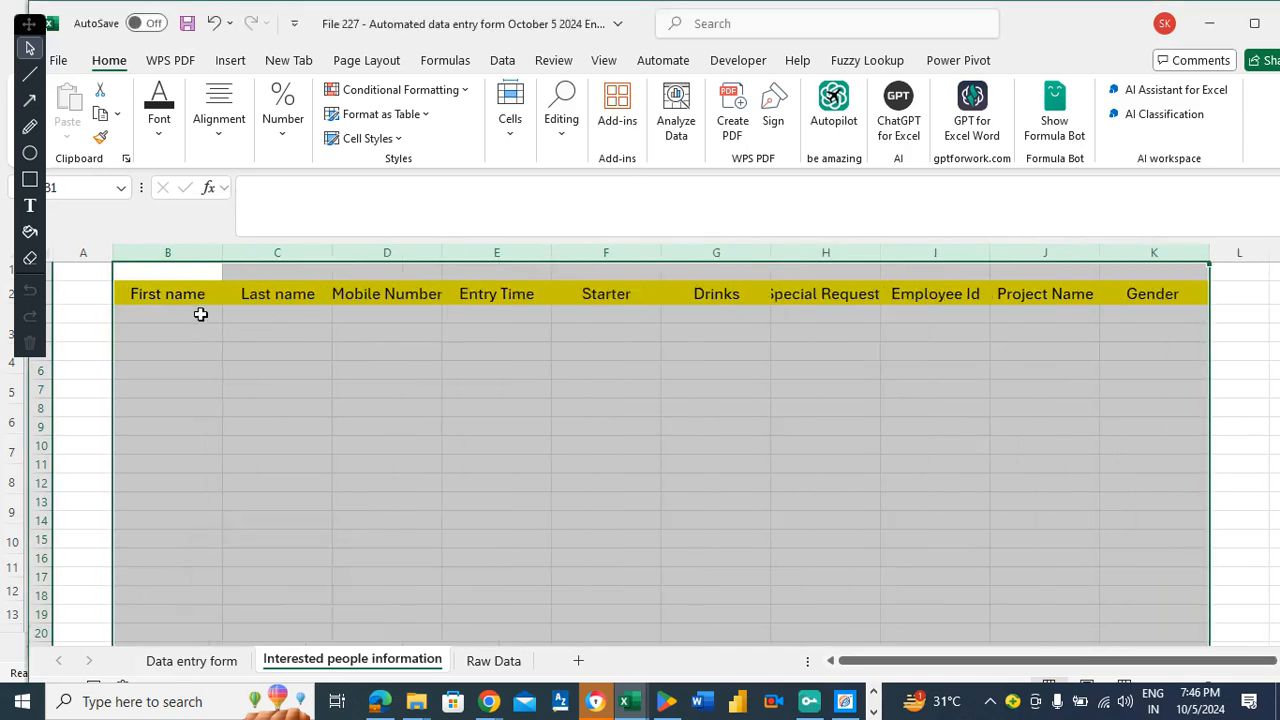
{"action": "left_click", "coordinate": [200, 314]}
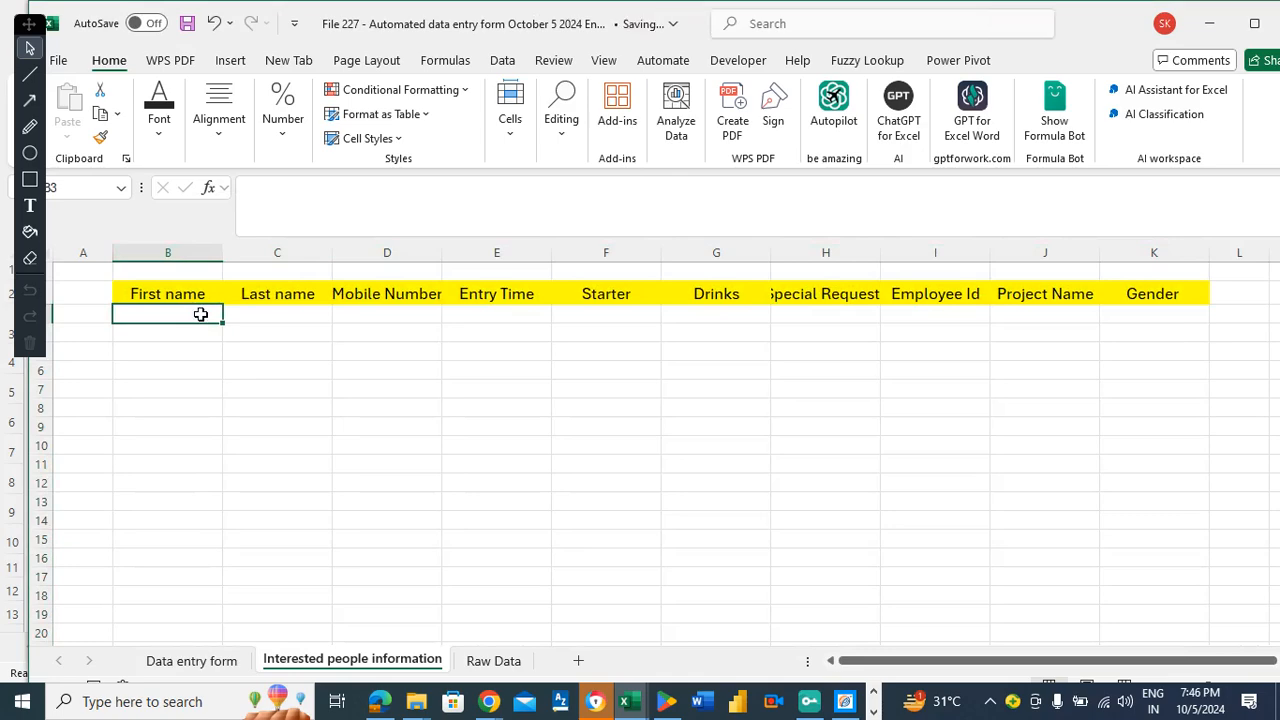
Centre-align the empty entry rows below the headers and save the workbook.
{"action": "left_click_drag", "start_coordinate": [200, 314], "coordinate": [395, 332]}
{"action": "left_click_drag", "start_coordinate": [868, 294], "coordinate": [1160, 612]}
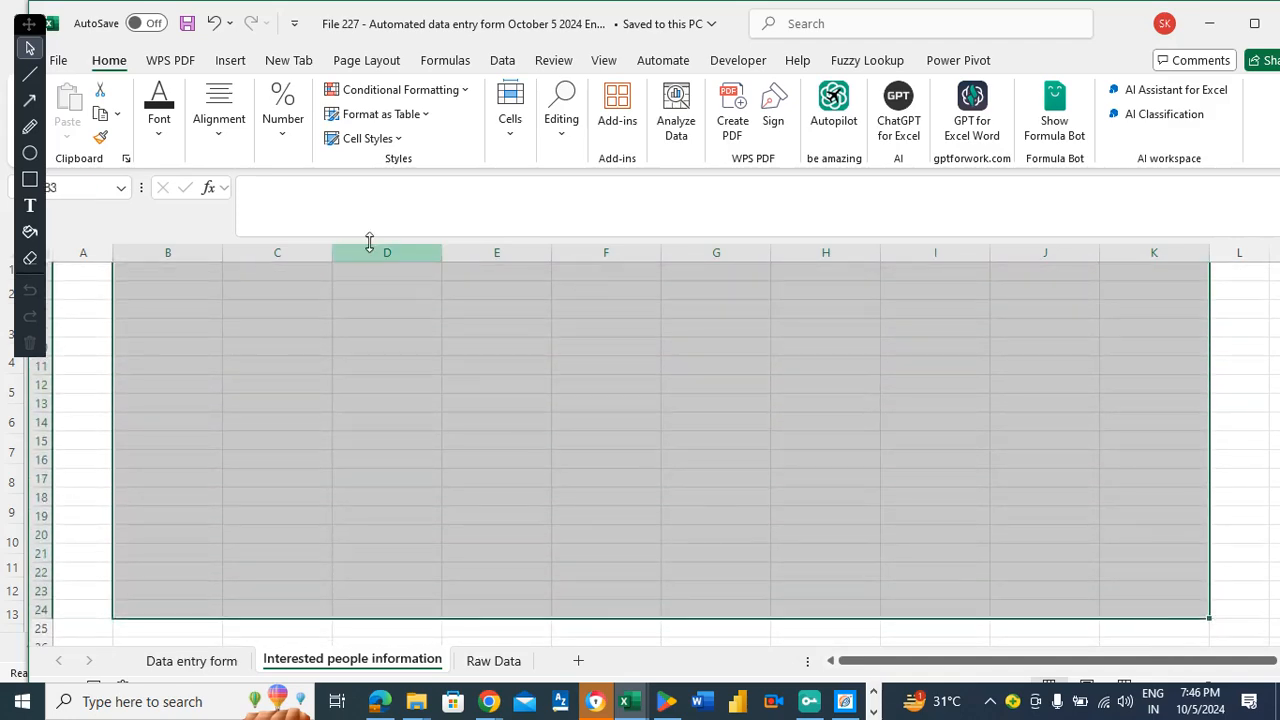
{"action": "left_click", "coordinate": [218, 118]}
{"action": "left_click", "coordinate": [227, 217]}
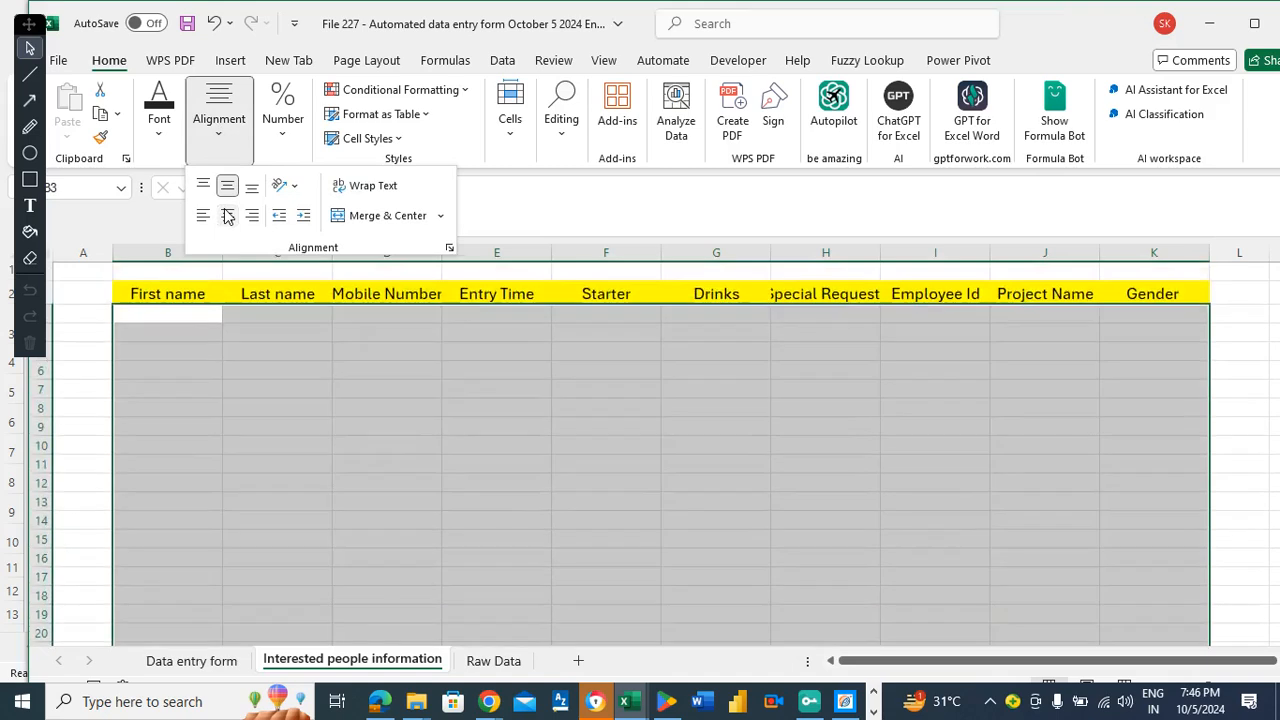
{"action": "left_click", "coordinate": [162, 316]}
{"action": "left_click", "coordinate": [161, 315]}
{"action": "key", "text": "ctrl+s"}
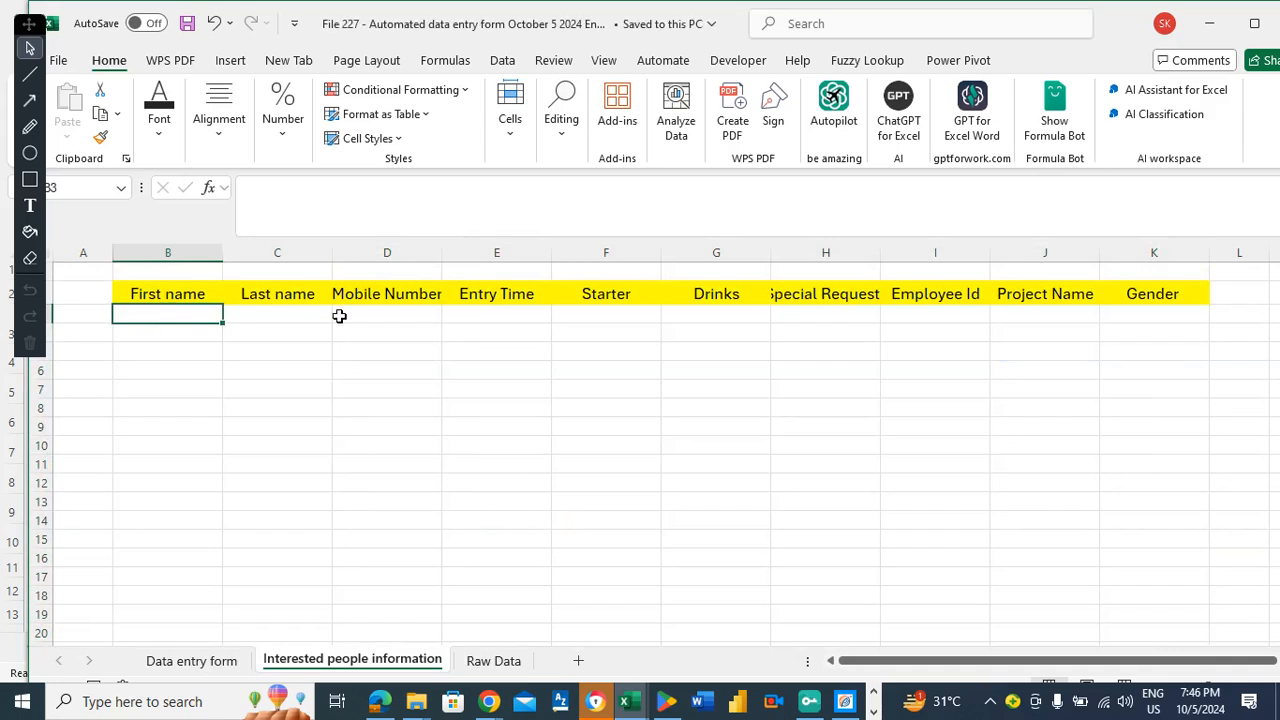
Look at B2 on Raw Data, then return to the Data entry form and check C20's =C4 formula.
{"action": "left_click", "coordinate": [506, 661]}
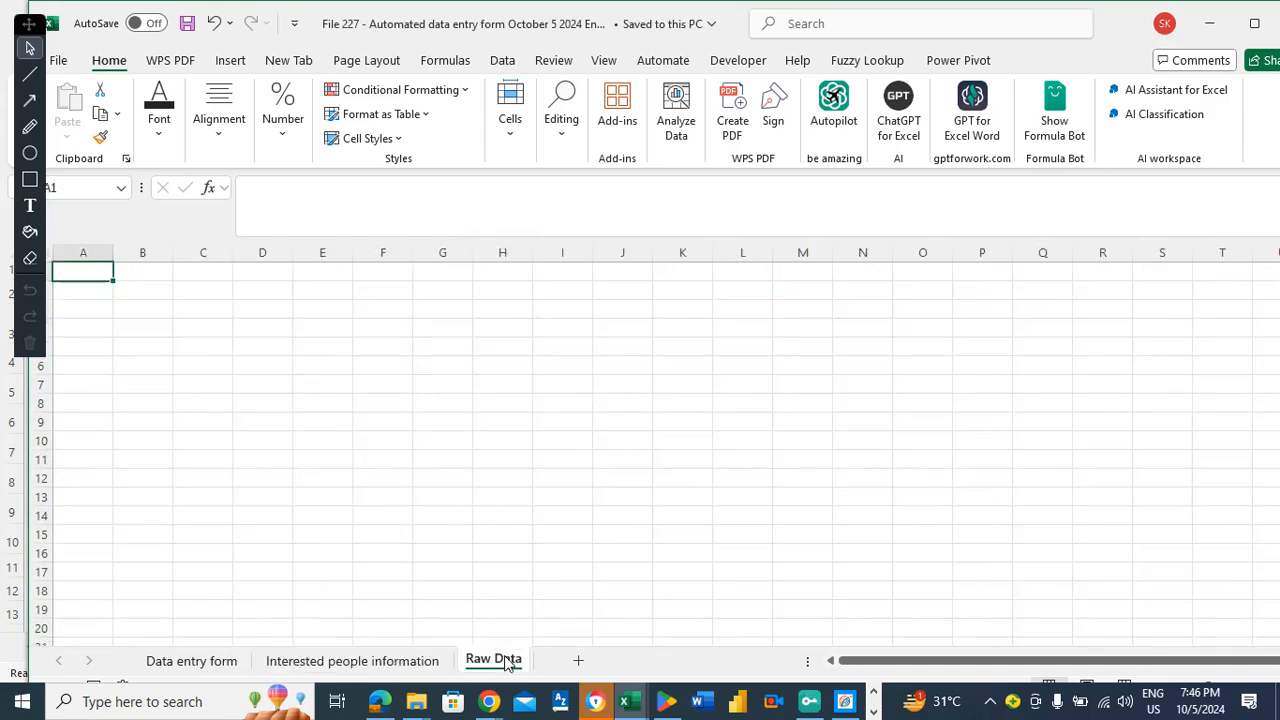
{"action": "left_click", "coordinate": [140, 296]}
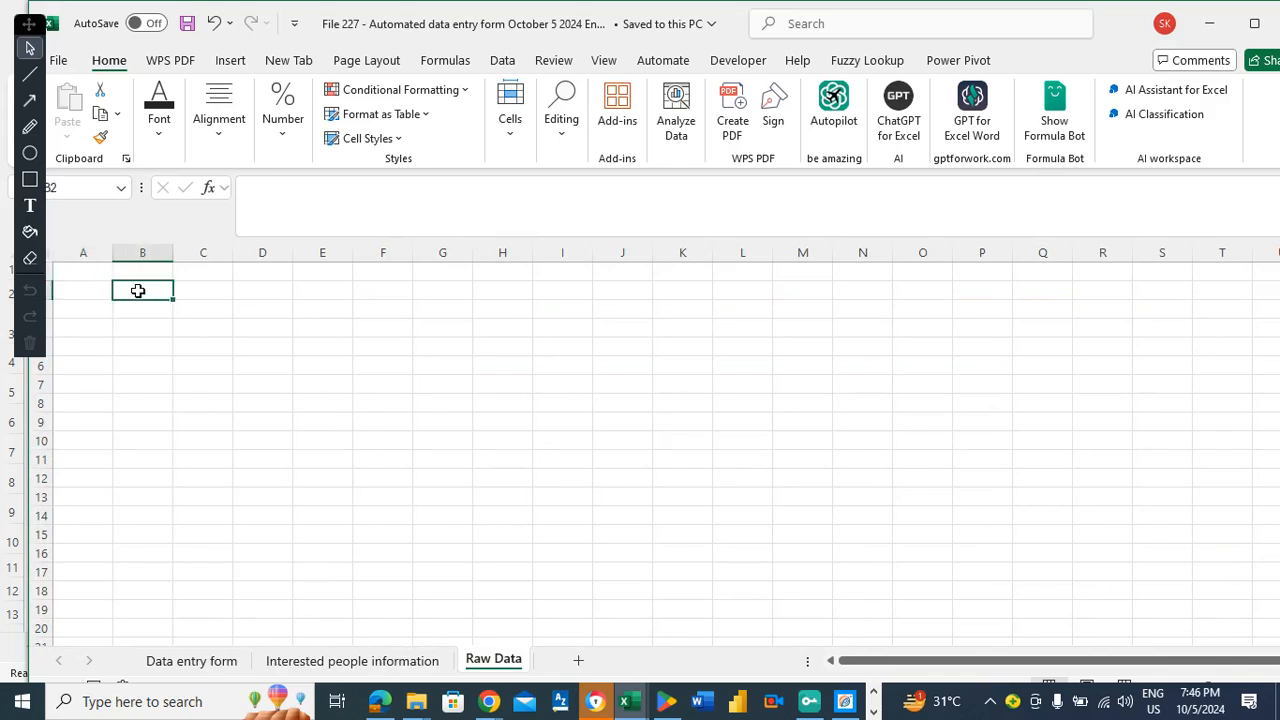
{"action": "left_click", "coordinate": [198, 660]}
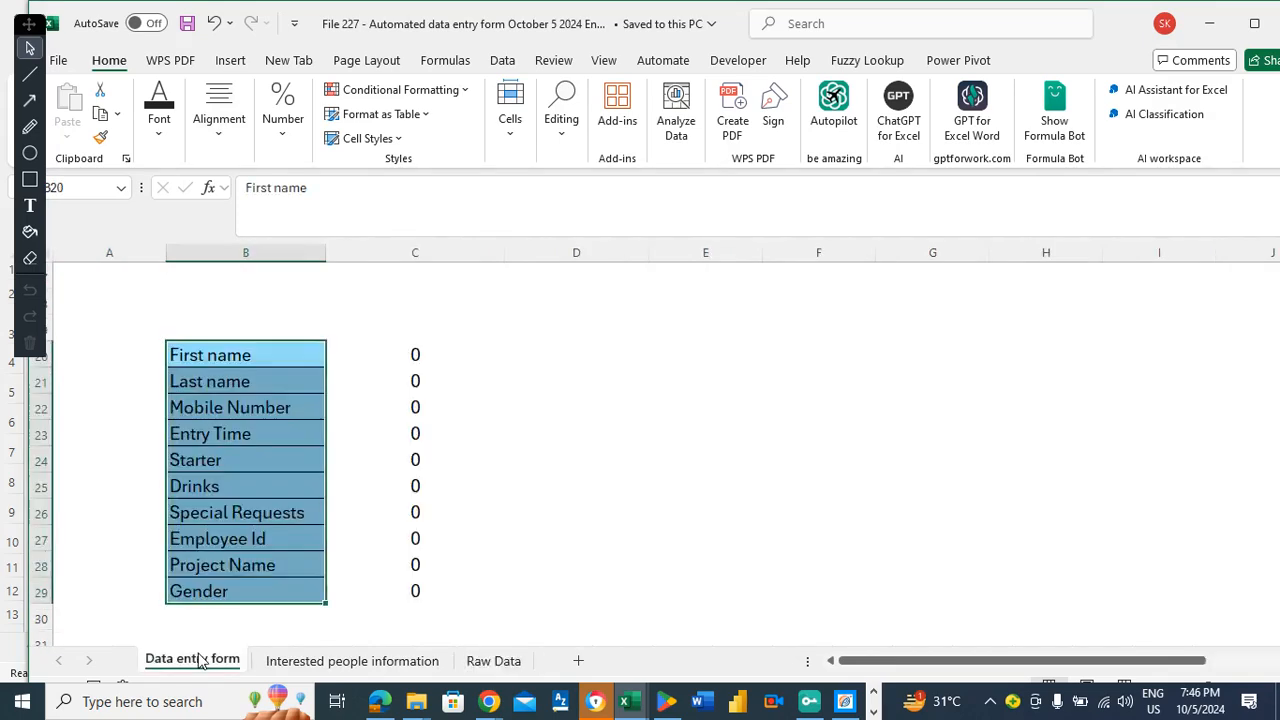
{"action": "left_click", "coordinate": [416, 357]}
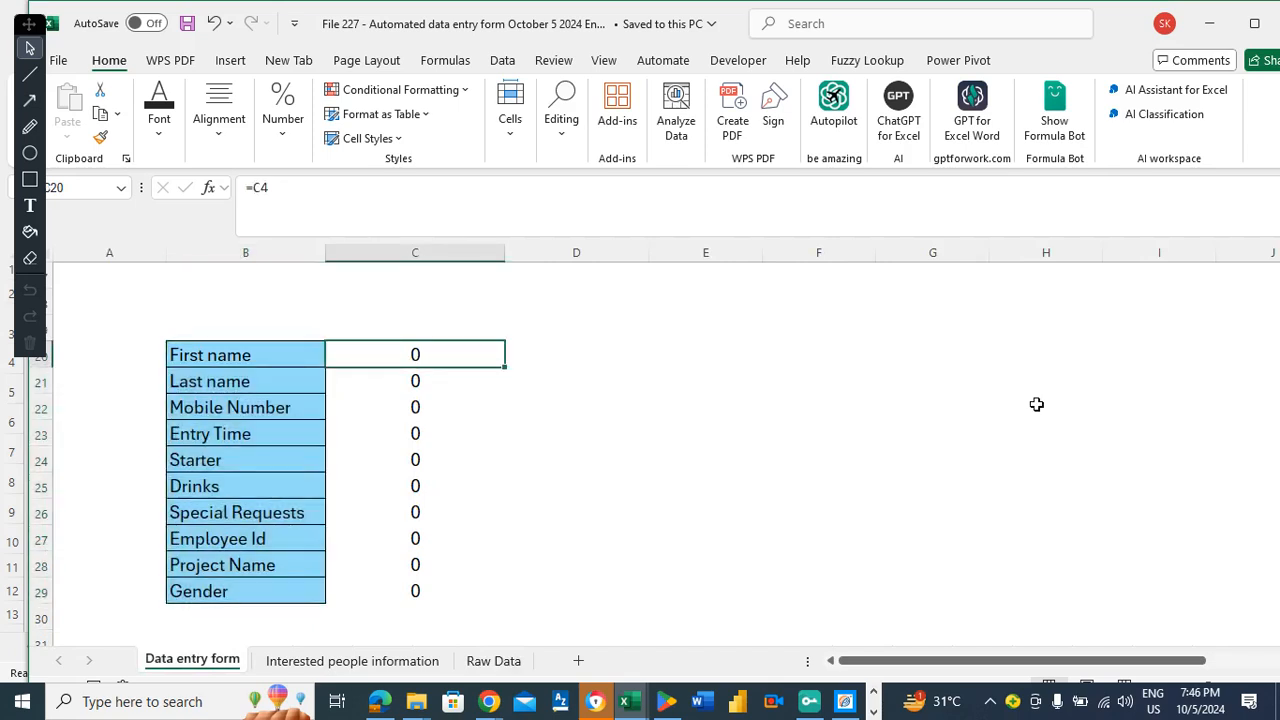
{"action": "key", "text": "Up"}
{"action": "key", "text": "Up"}
{"action": "key", "text": "Up"}
{"action": "key", "text": "Up"}
{"action": "key", "text": "Up"}
{"action": "key", "text": "Up"}
{"action": "key", "text": "Up"}
{"action": "key", "text": "Up"}
{"action": "key", "text": "Up"}
{"action": "key", "text": "Up"}
{"action": "key", "text": "Up"}
{"action": "key", "text": "Up"}
{"action": "key", "text": "Up"}
{"action": "key", "text": "Up"}
{"action": "key", "text": "Up"}
{"action": "key", "text": "Up"}
{"action": "key", "text": "Up"}
{"action": "key", "text": "Up"}
{"action": "key", "text": "Down"}
{"action": "key", "text": "Down"}
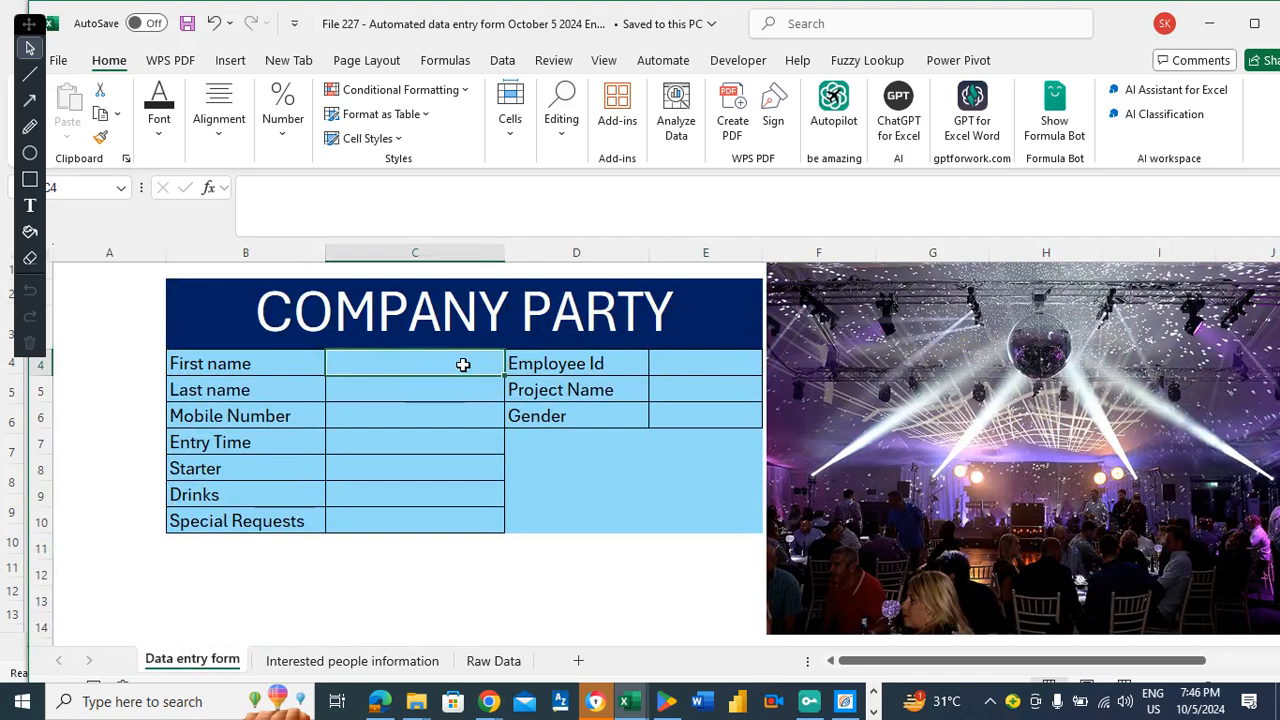
Record macro AutomateOct5, described 'this will automate the submission ppf', then enter a sample first name.
{"action": "left_click", "coordinate": [727, 62]}
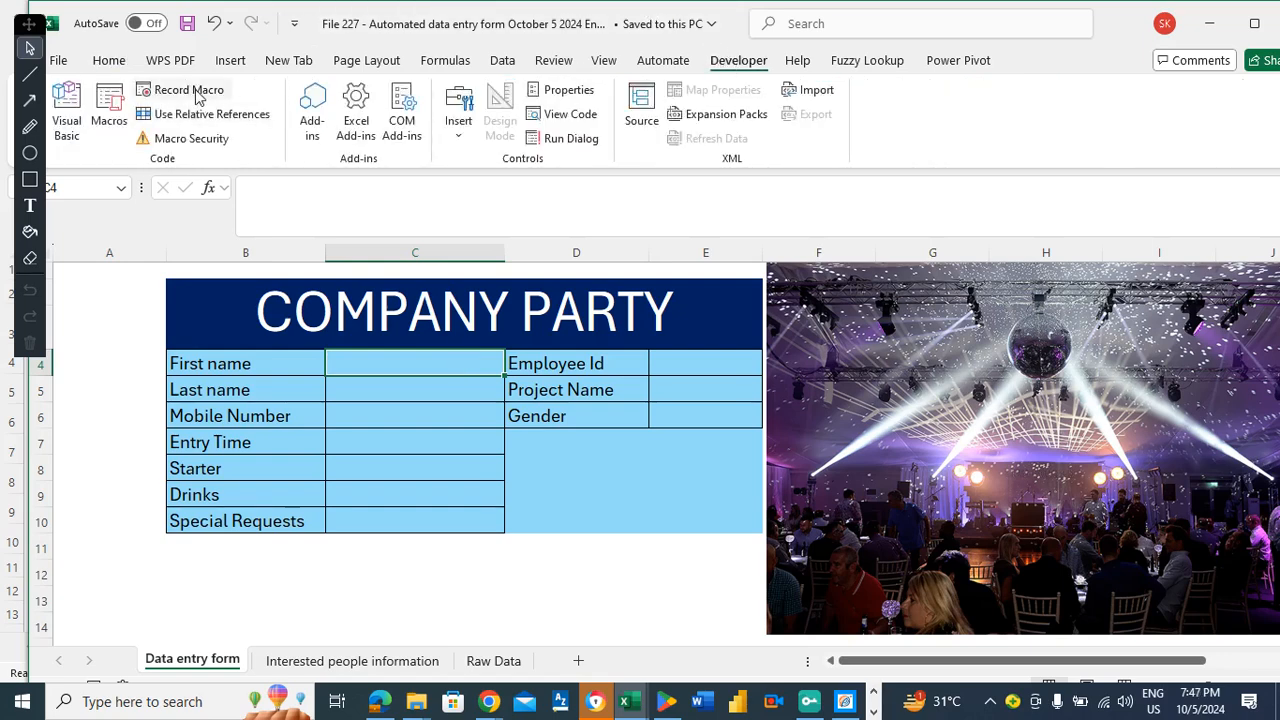
{"action": "left_click", "coordinate": [196, 94]}
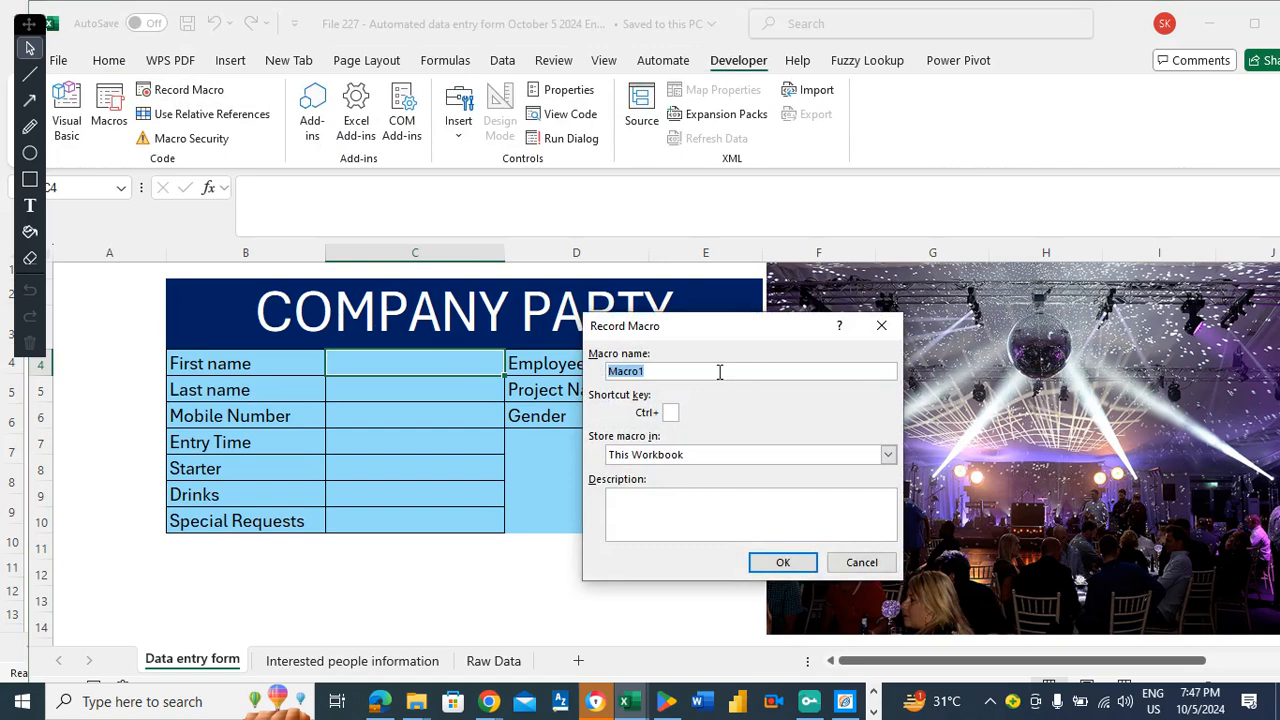
{"action": "type", "text": "AutomateOct5"}
{"action": "left_click", "coordinate": [745, 507]}
{"action": "type", "text": "t"}
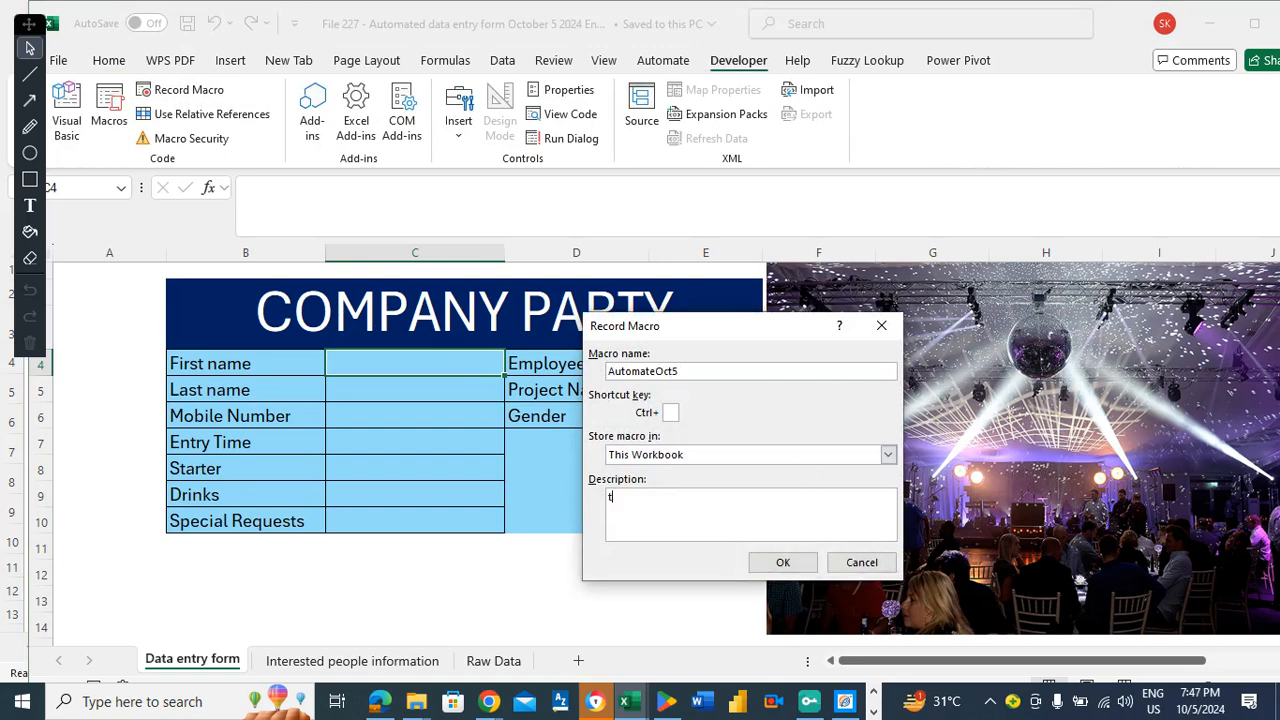
{"action": "type", "text": "his will automate the subm"}
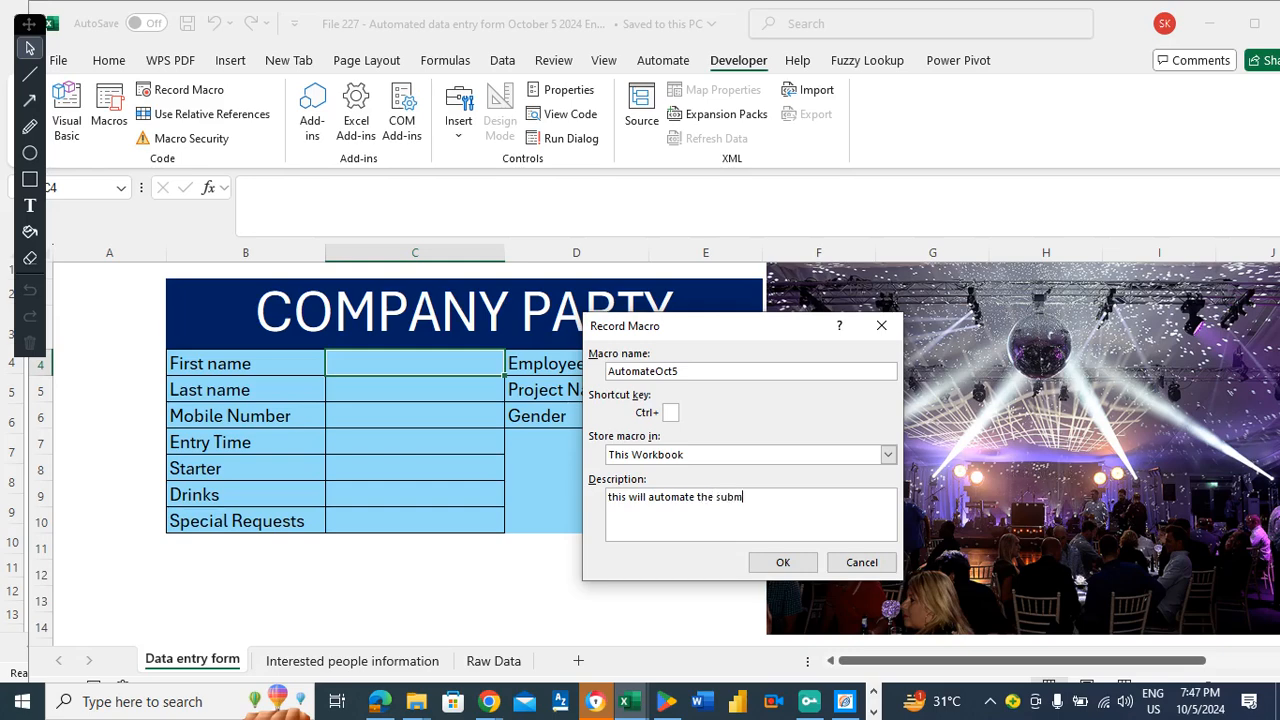
{"action": "type", "text": "ission ppf"}
{"action": "left_click", "coordinate": [790, 562]}
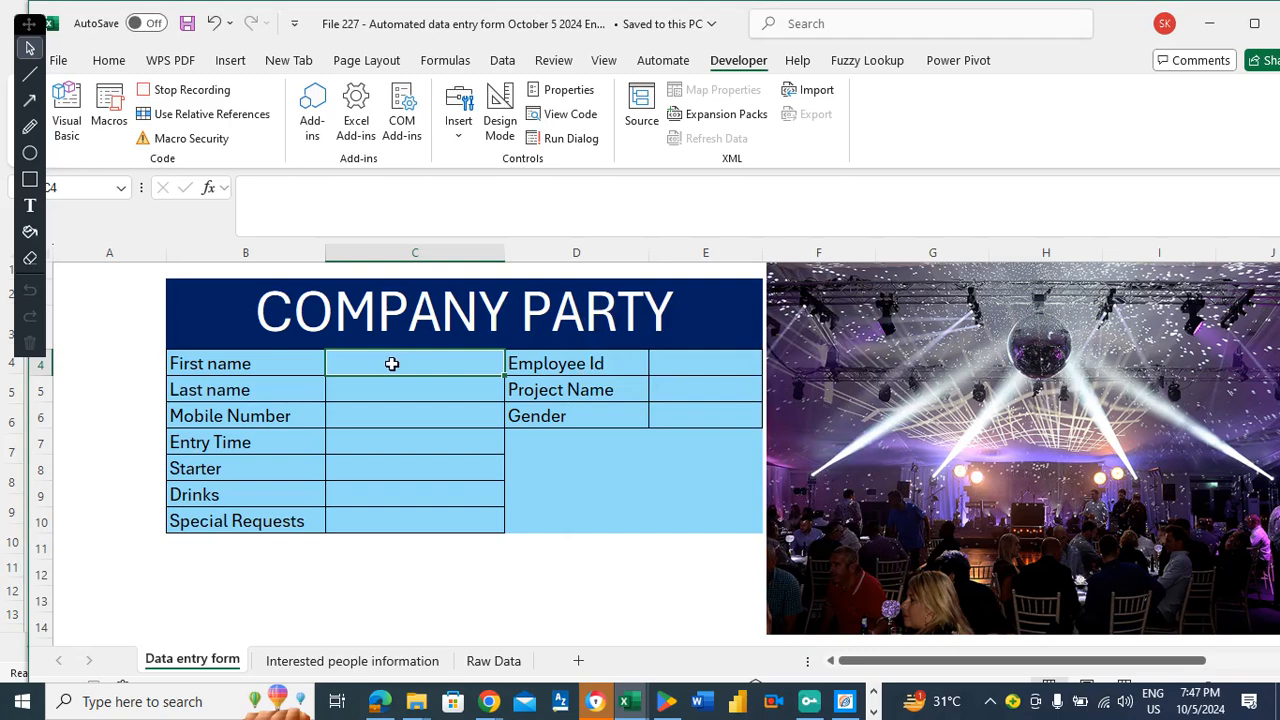
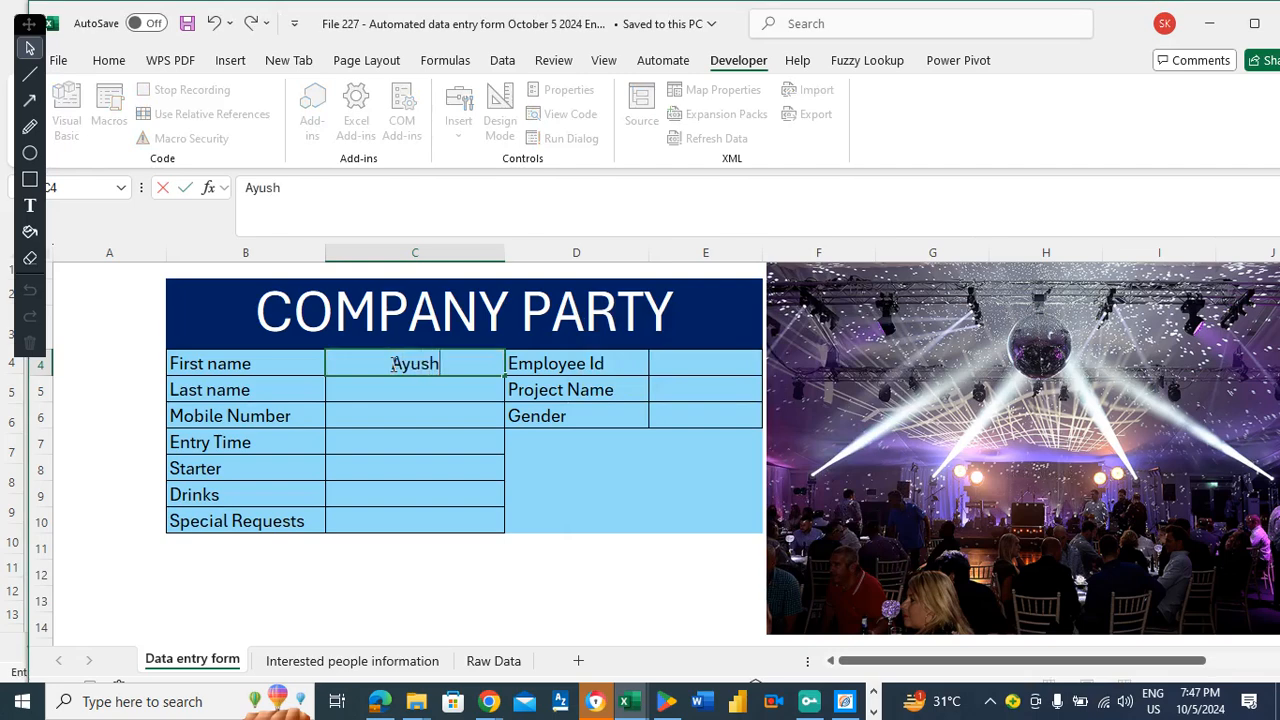
{"action": "key", "text": "Return"}
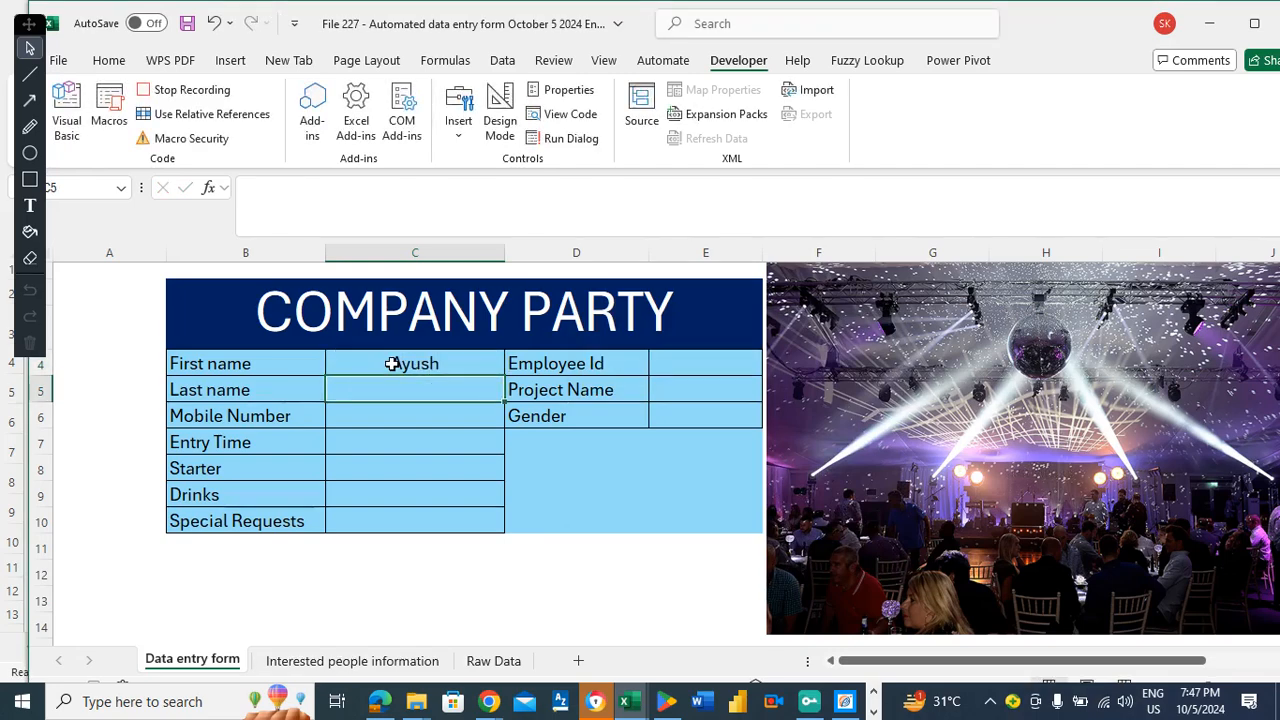
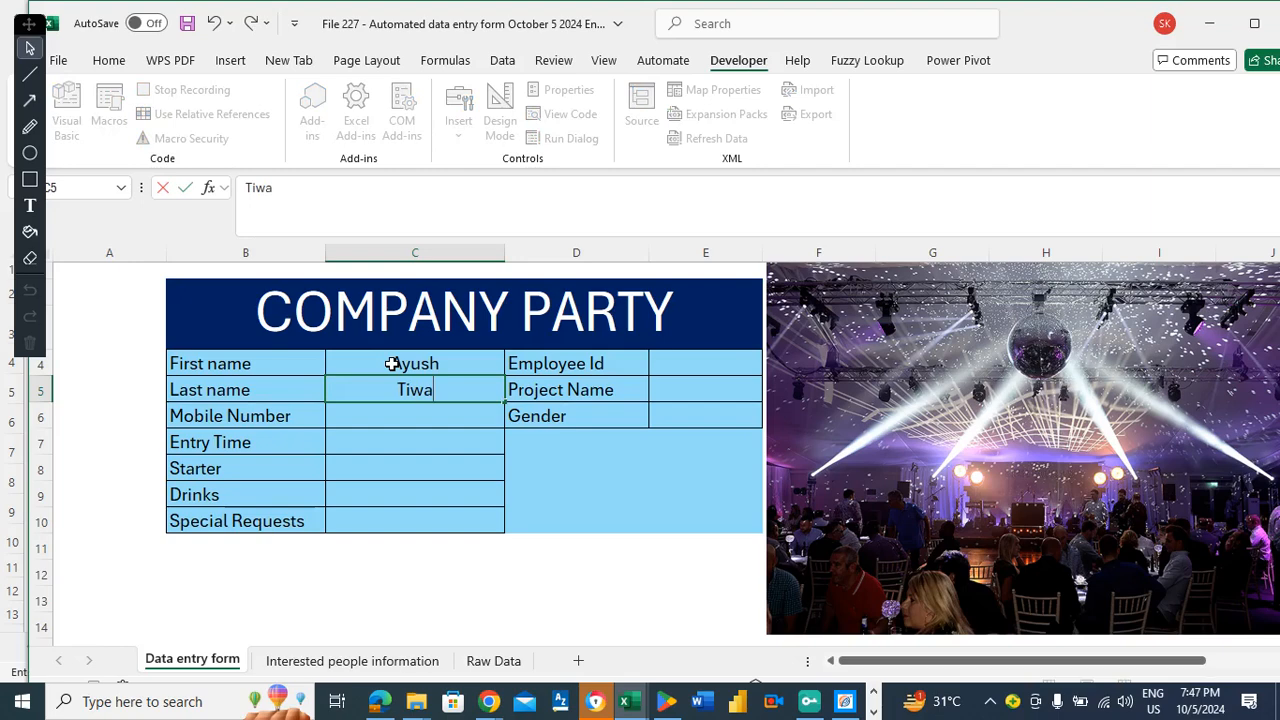
Enter a sample last name and mobile number 123456789.
{"action": "key", "text": "Return"}
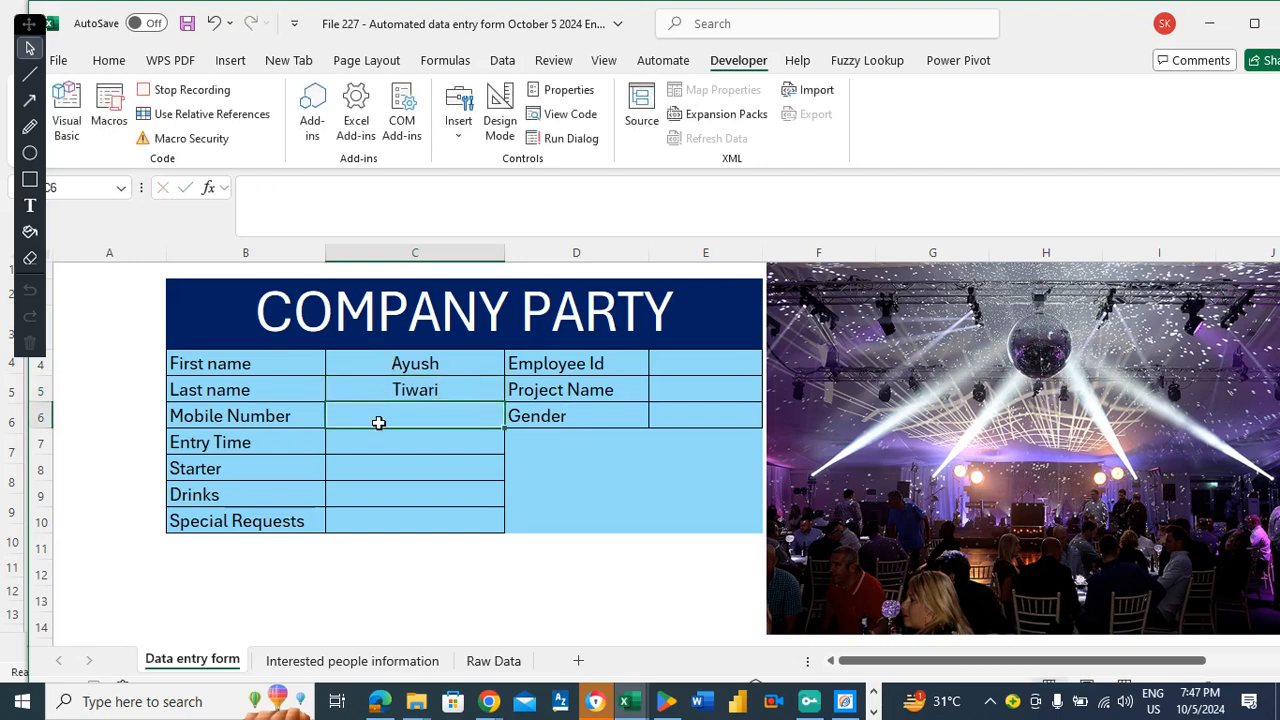
{"action": "type", "text": "1234"}
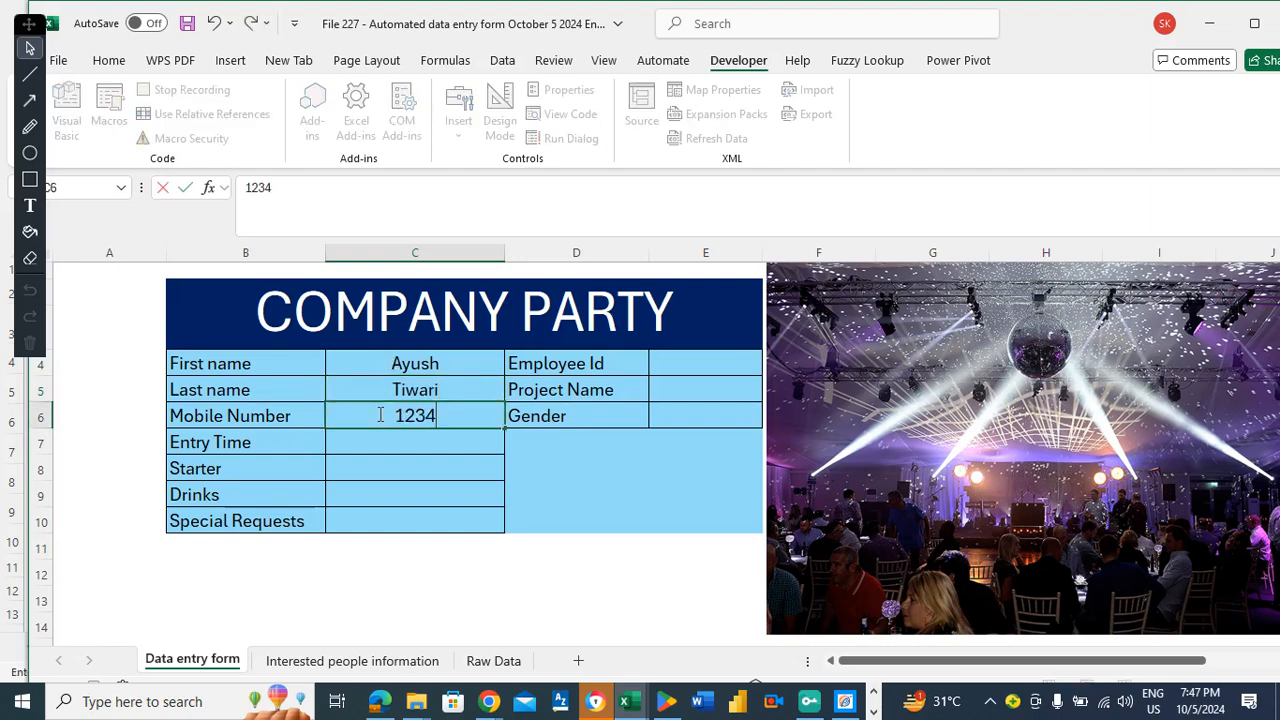
{"action": "type", "text": "5678"}
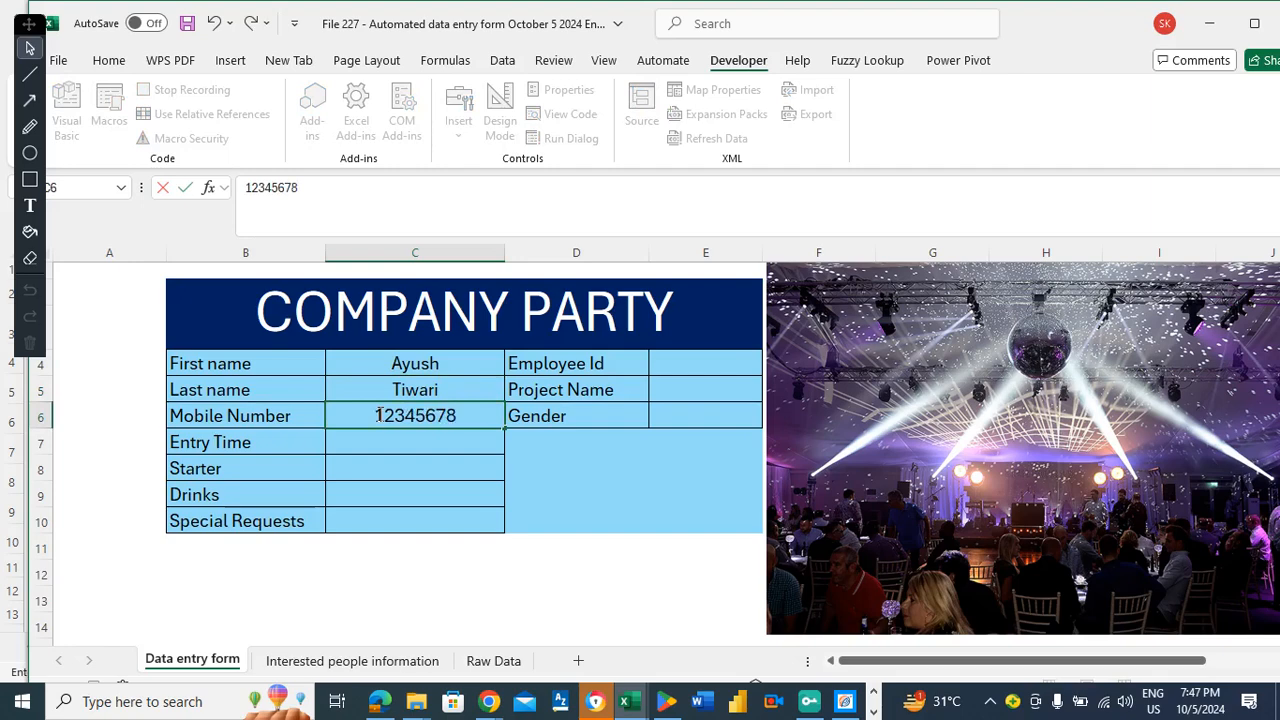
{"action": "type", "text": "9"}
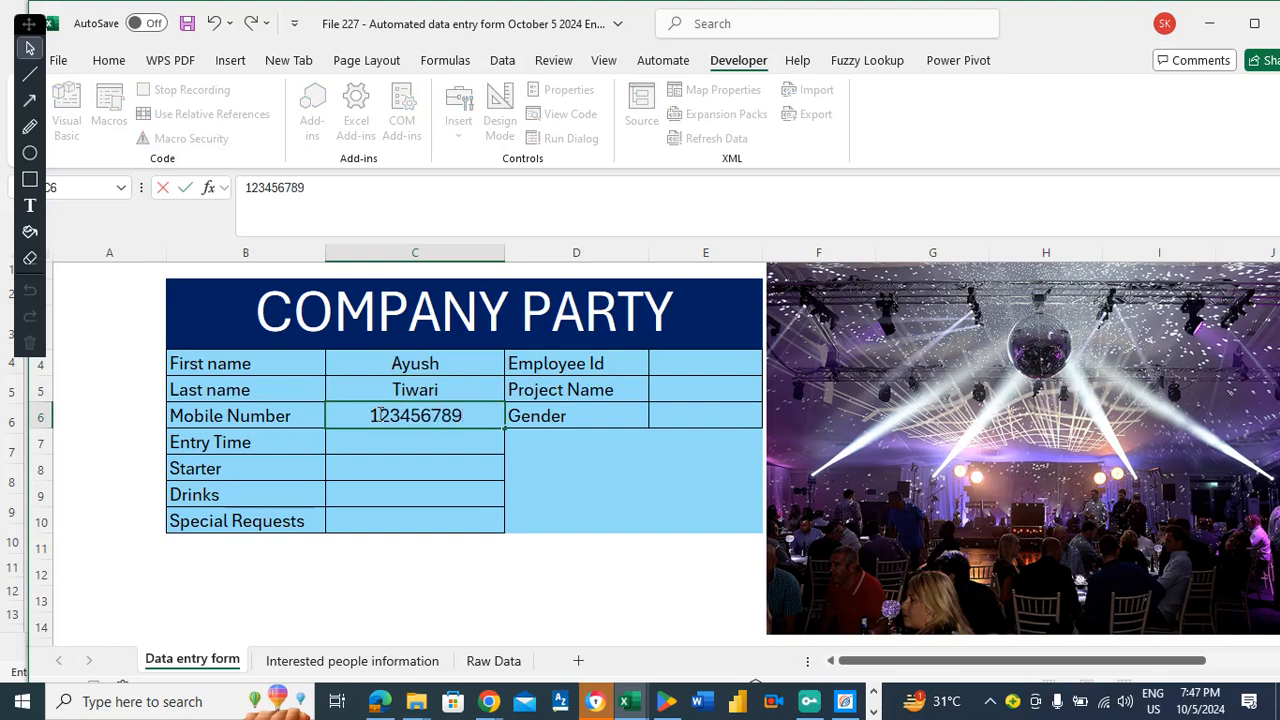
{"action": "key", "text": "Return"}
Choose Evening entry time, Starter No and Drinks Yes, then stop the macro recording.
{"action": "left_click", "coordinate": [515, 445]}
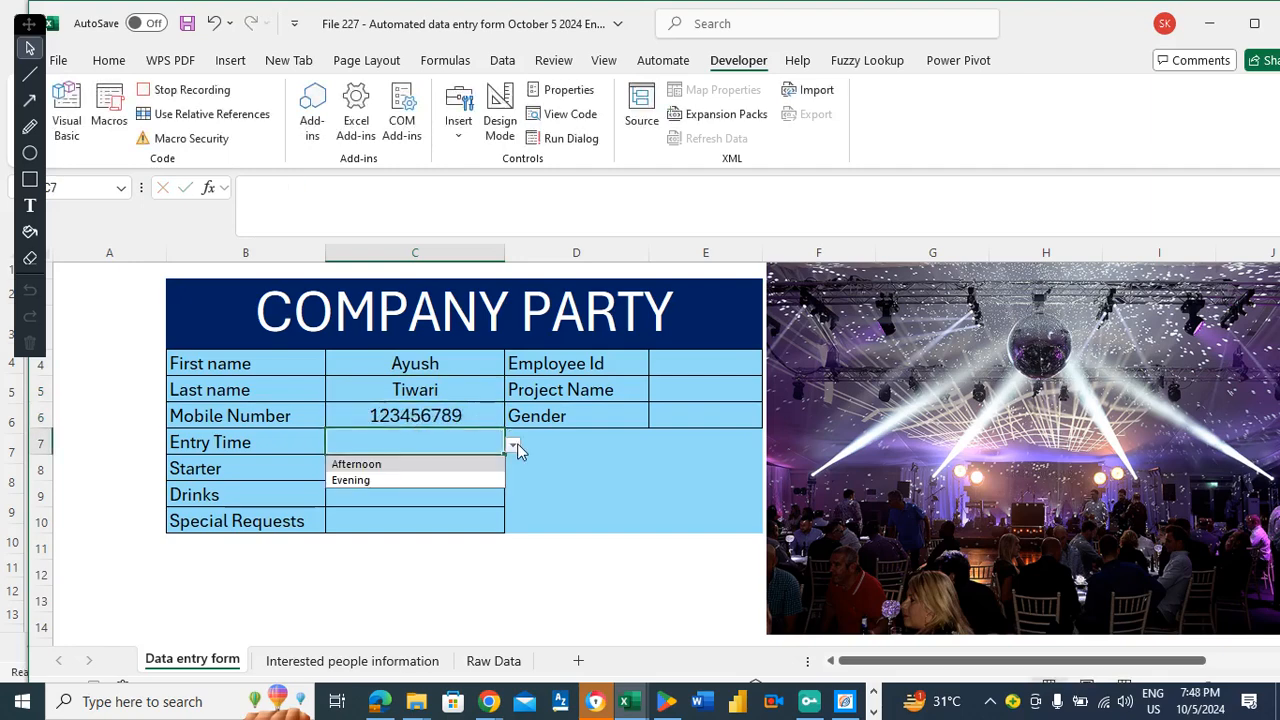
{"action": "left_click", "coordinate": [349, 480]}
{"action": "left_click", "coordinate": [386, 466]}
{"action": "left_click", "coordinate": [512, 472]}
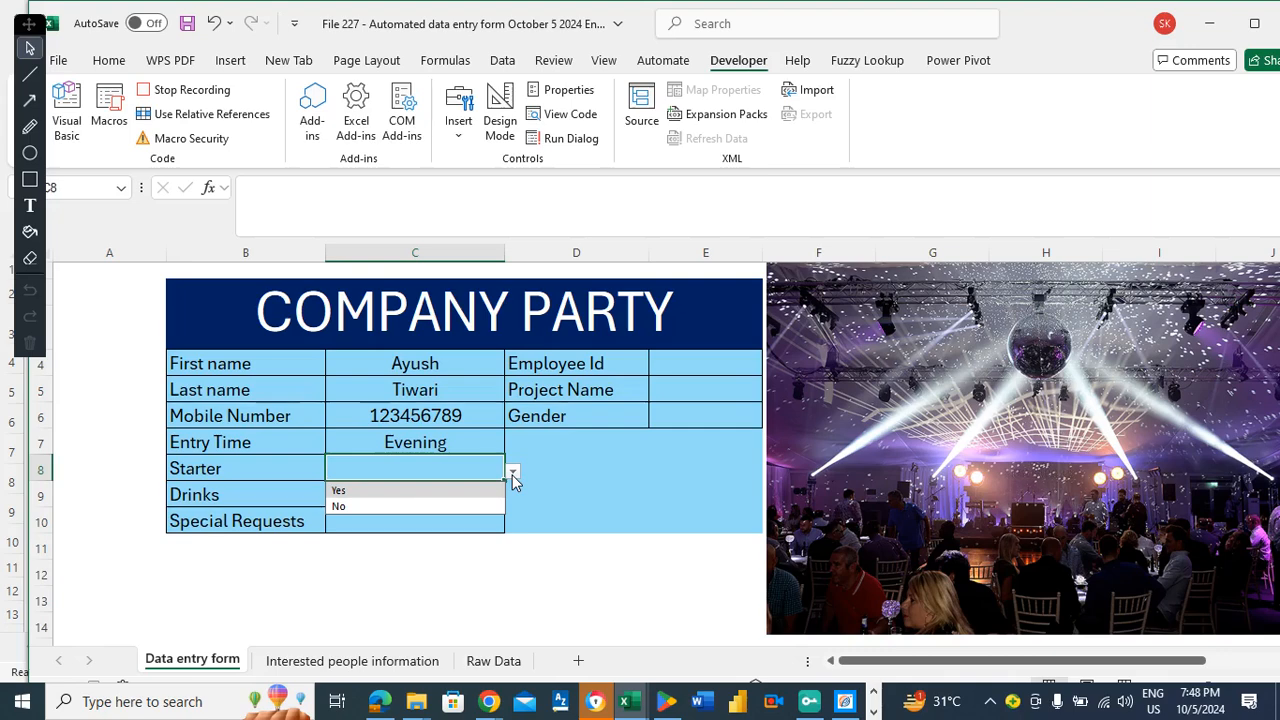
{"action": "left_click", "coordinate": [340, 506]}
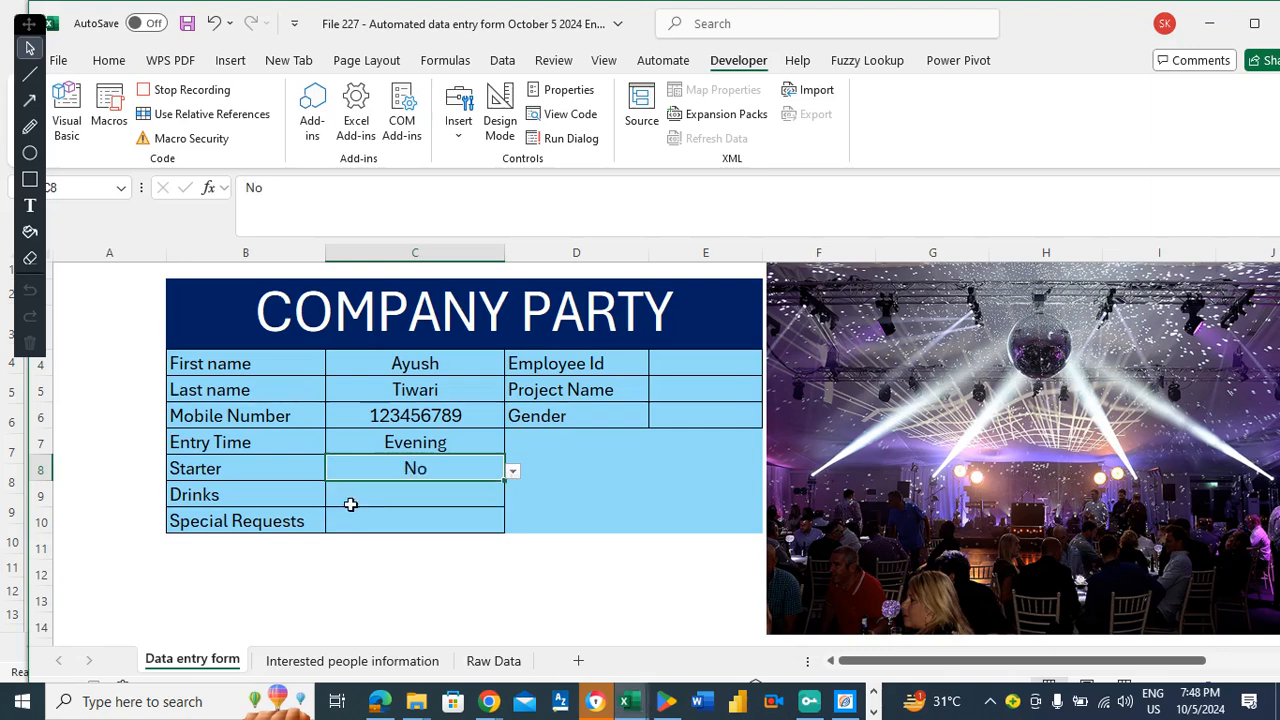
{"action": "left_click", "coordinate": [413, 492]}
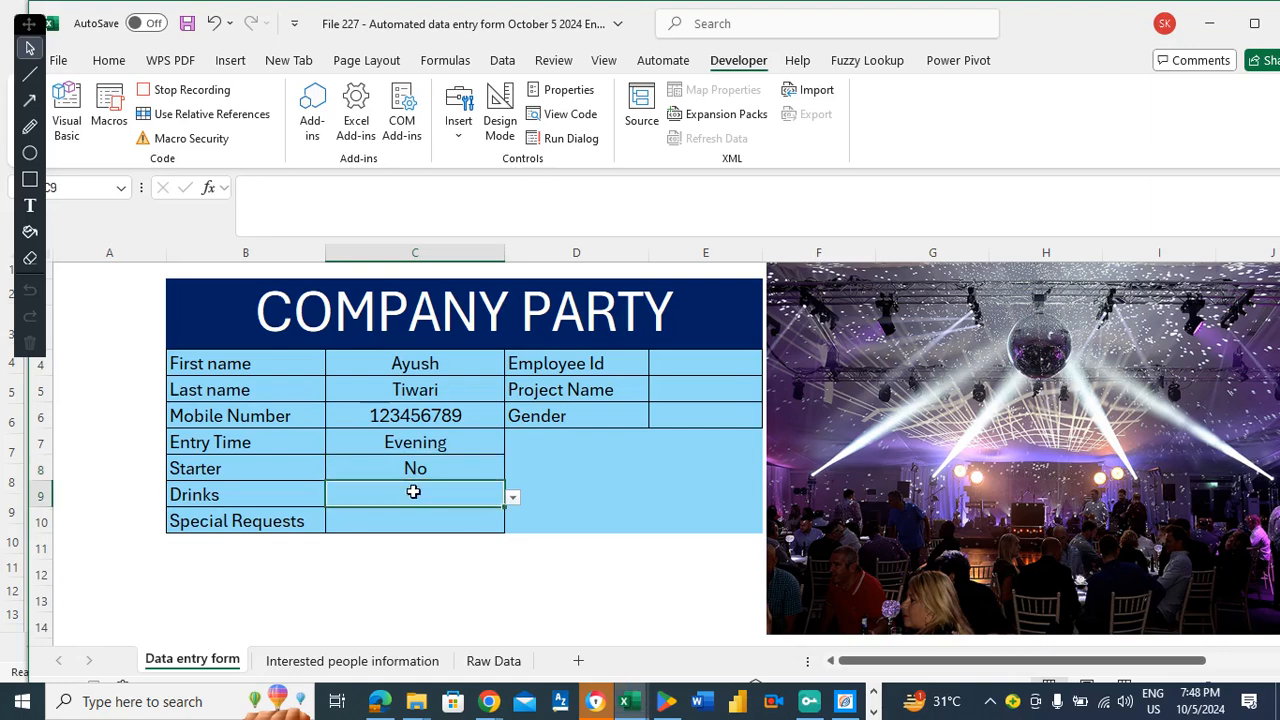
{"action": "left_click", "coordinate": [512, 497]}
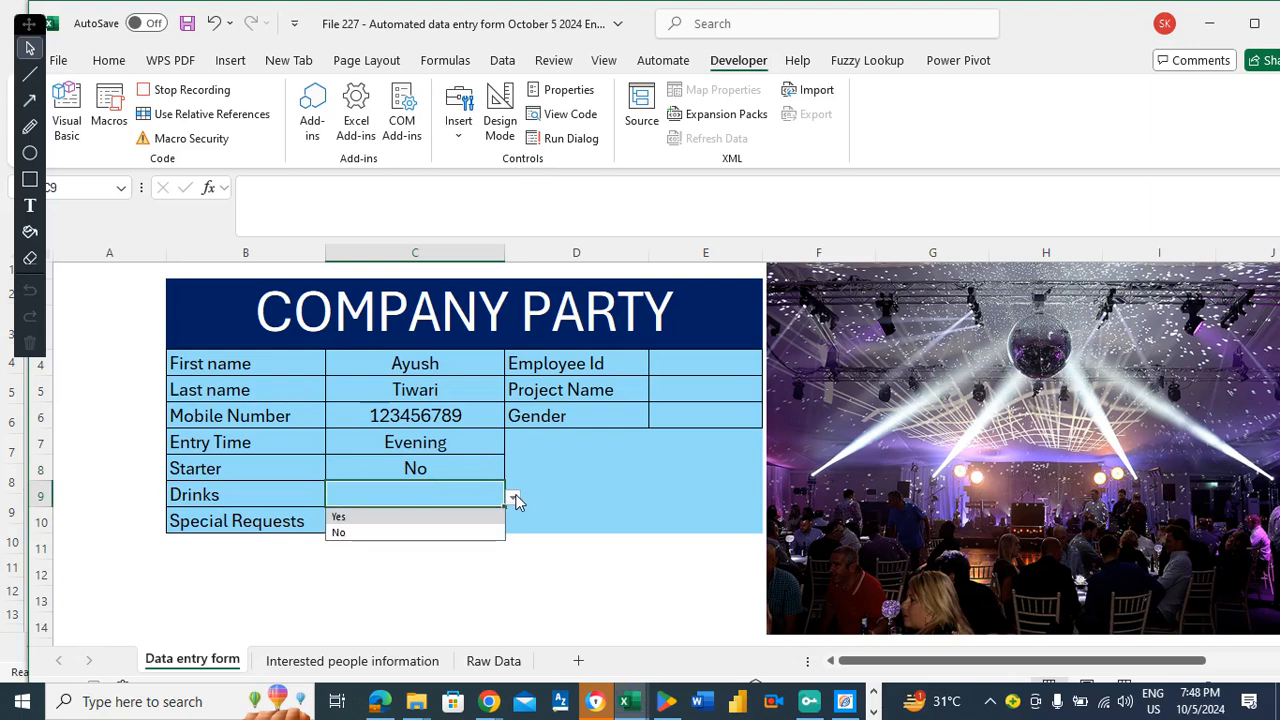
{"action": "left_click", "coordinate": [346, 518]}
{"action": "left_click", "coordinate": [435, 531]}
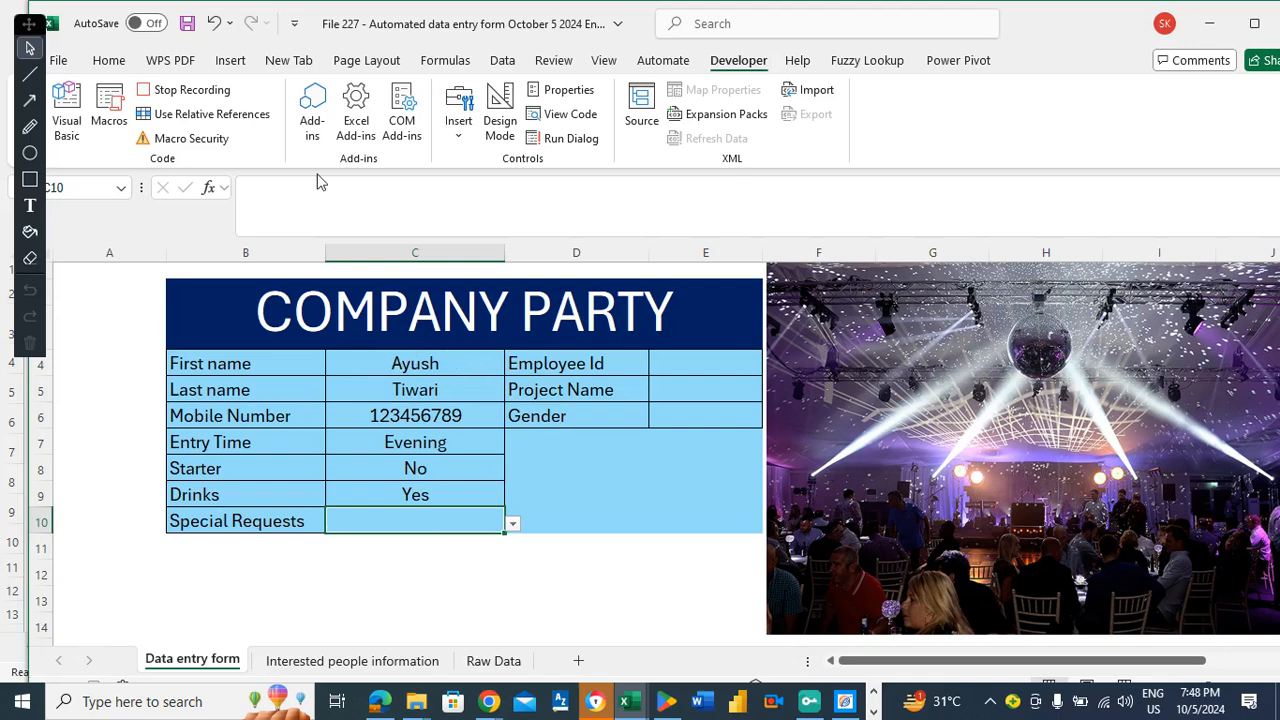
{"action": "left_click", "coordinate": [213, 95]}
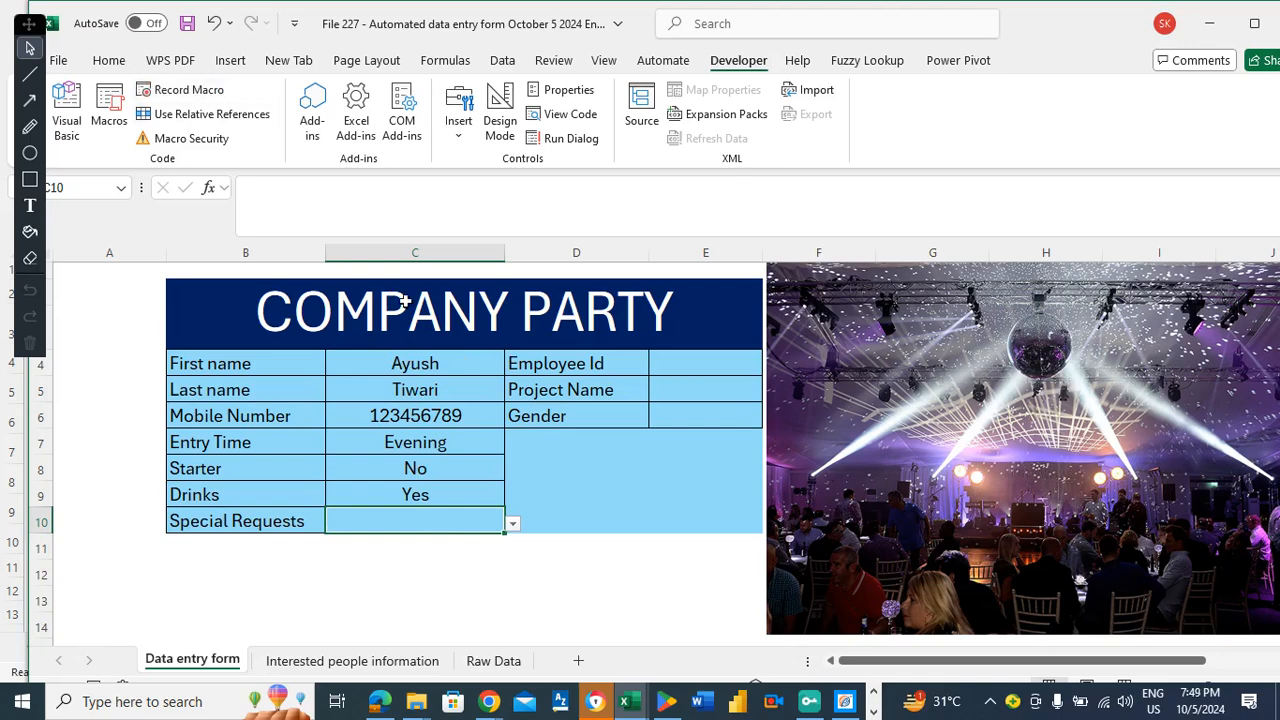
Set Special Requests to No from its dropdown.
{"action": "key", "text": "Up"}
{"action": "key", "text": "Down"}
{"action": "key", "text": "Left"}
{"action": "key", "text": "Right"}
{"action": "left_click", "coordinate": [512, 524]}
{"action": "left_click", "coordinate": [363, 560]}
Enter an employee ID, Project Name ABC and Gender Male.
{"action": "left_click", "coordinate": [668, 368]}
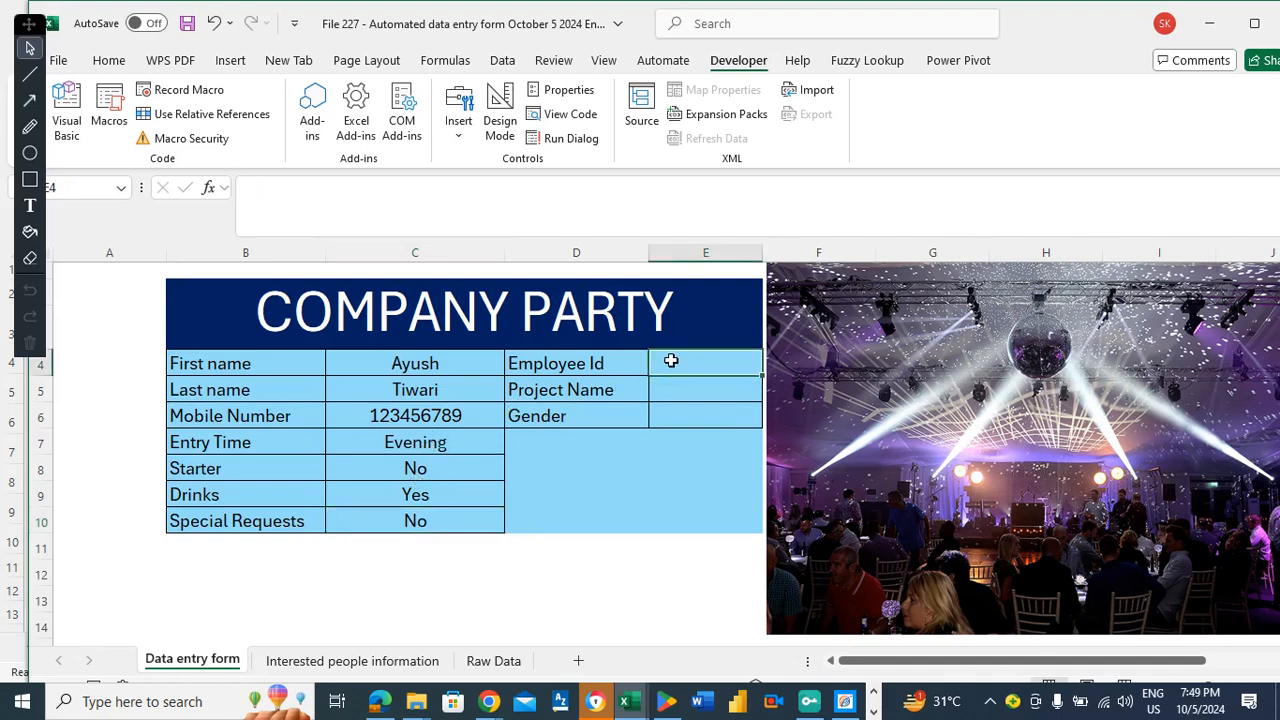
{"action": "type", "text": "12345"}
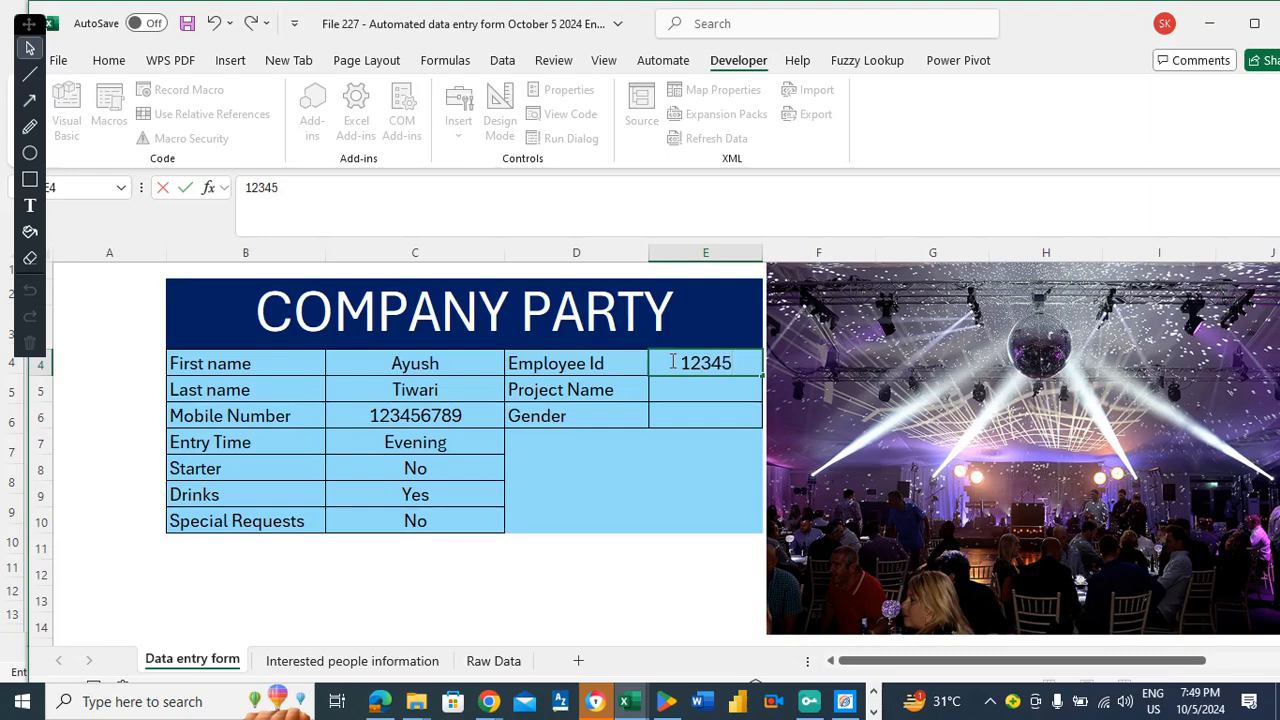
{"action": "key", "text": "Return"}
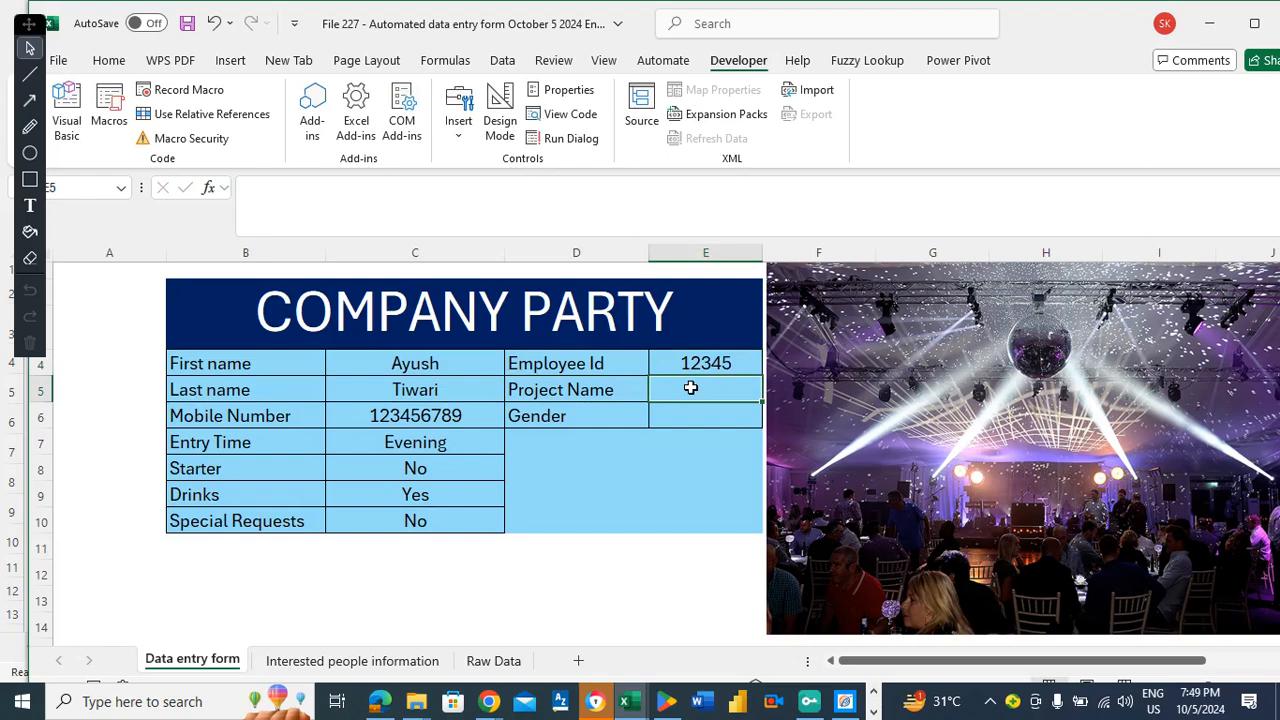
{"action": "left_click", "coordinate": [604, 386]}
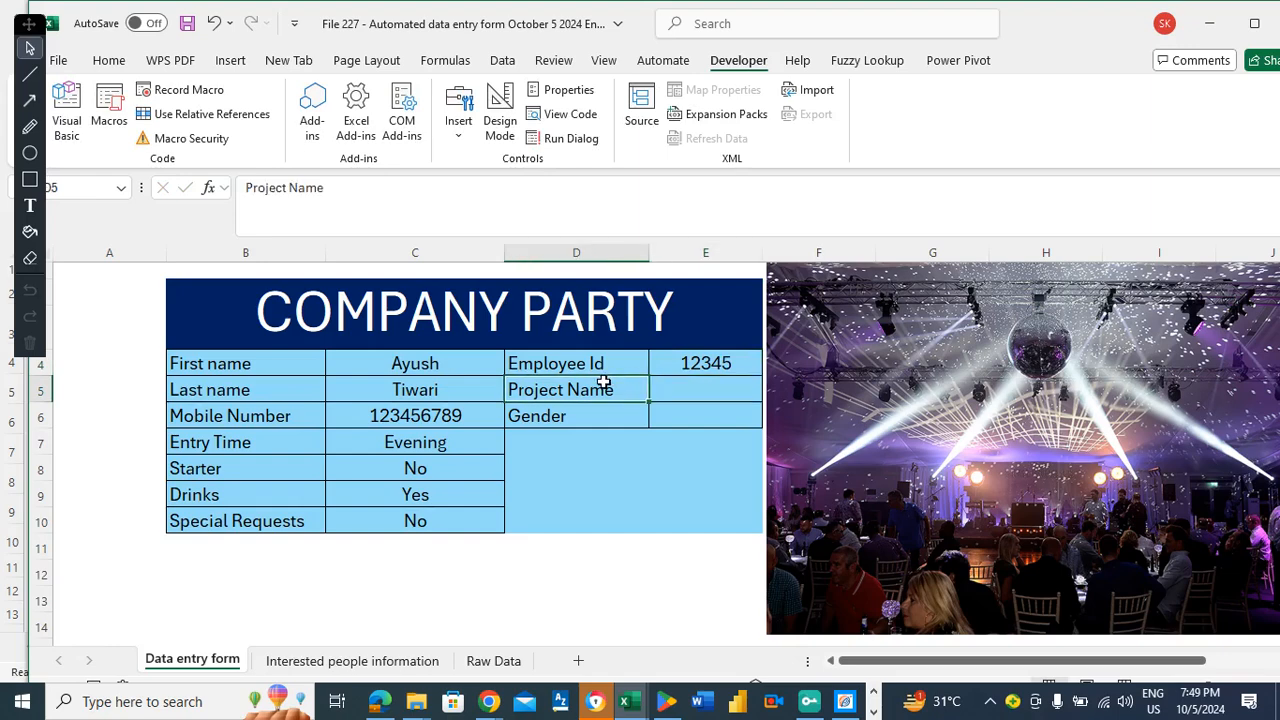
{"action": "key", "text": "Right"}
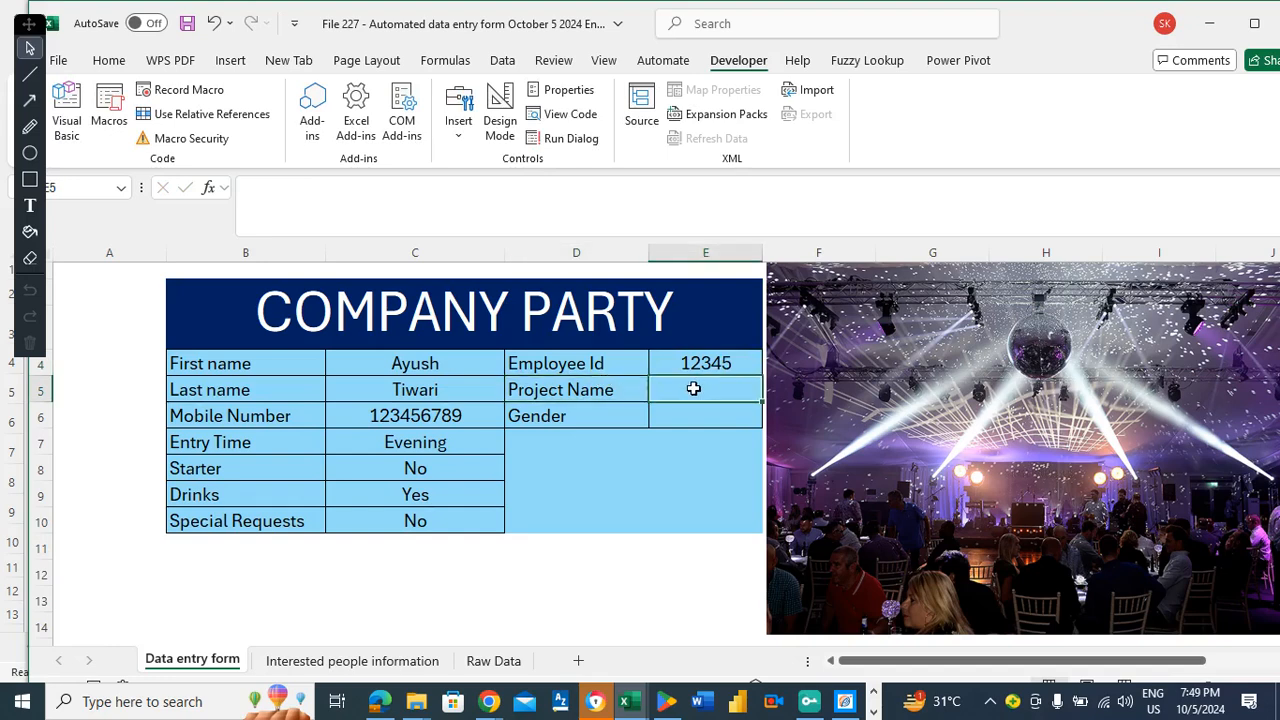
{"action": "type", "text": "ABC"}
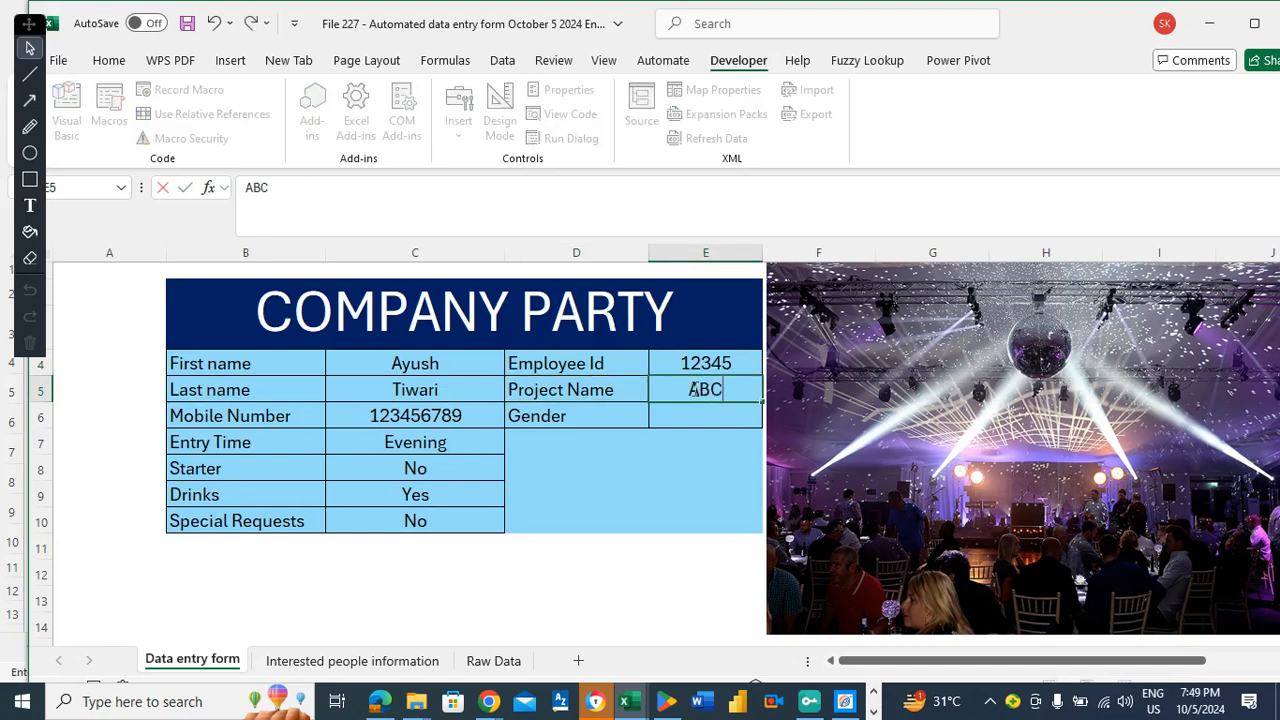
{"action": "key", "text": "Return"}
{"action": "type", "text": "Male"}
{"action": "key", "text": "Return"}
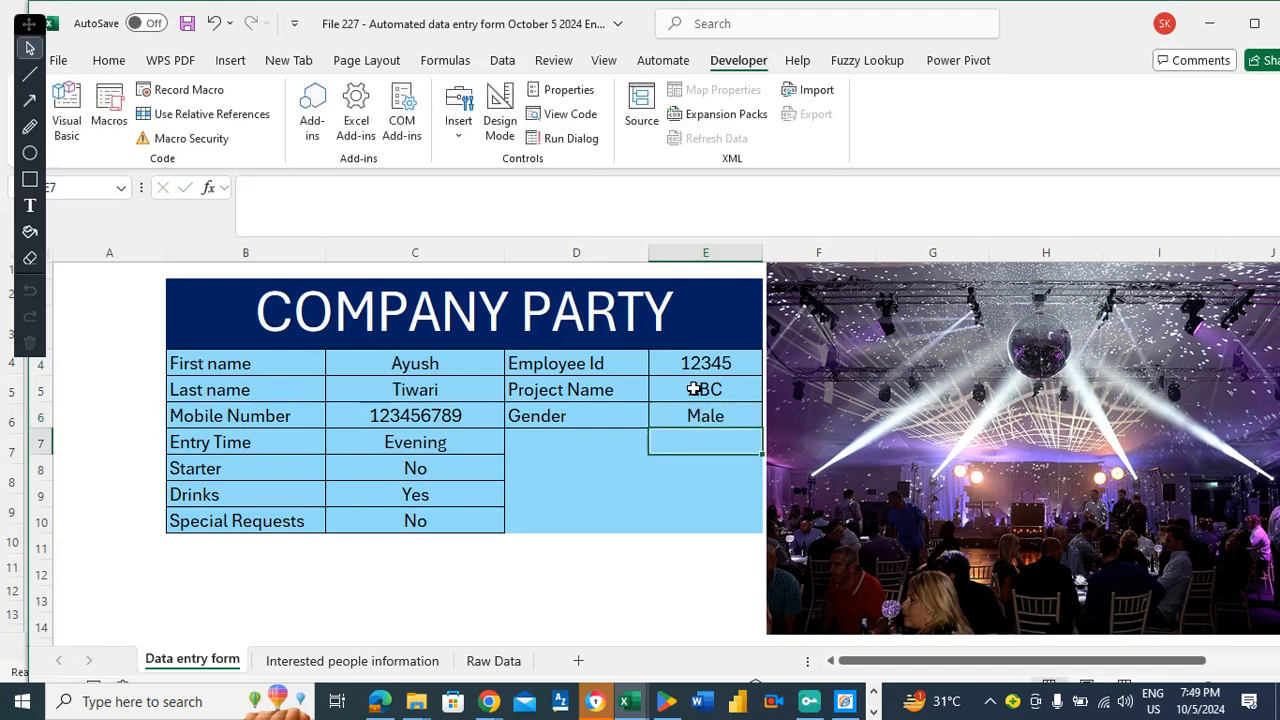
{"action": "left_click", "coordinate": [563, 435]}
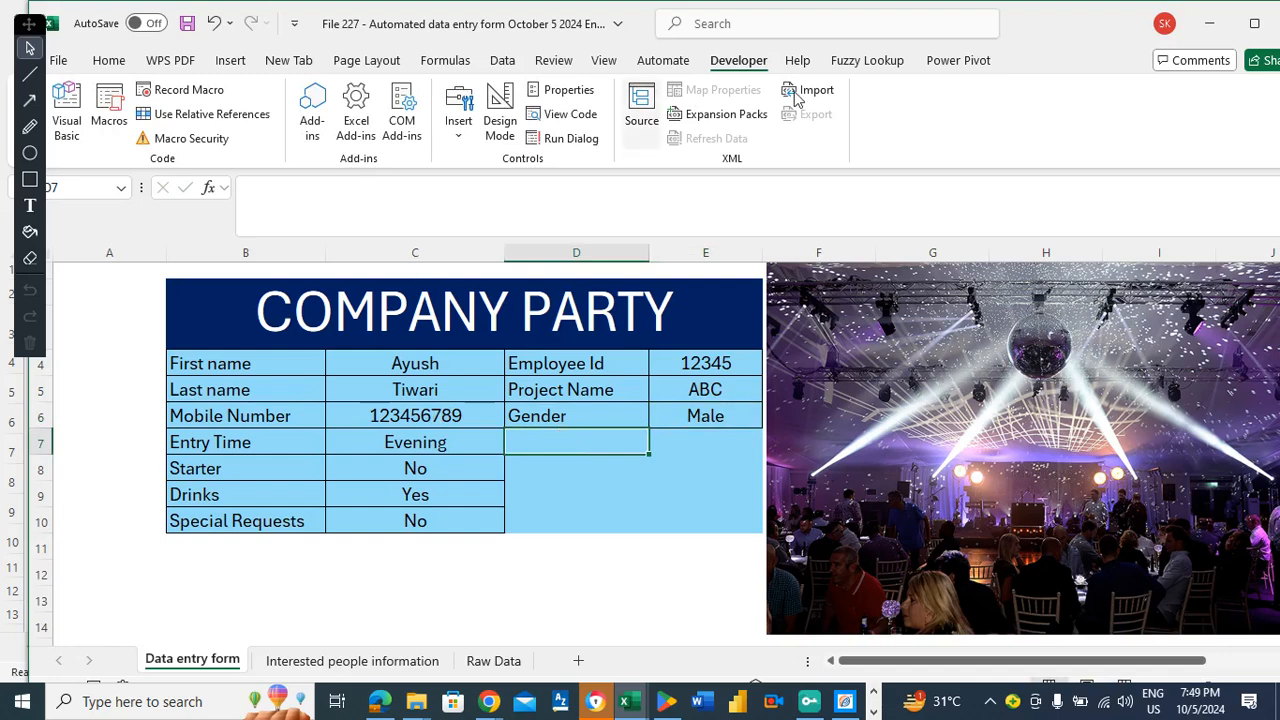
Record a new macro Automate2Oct5correct with a description about submitting data entry.
{"action": "left_click", "coordinate": [200, 90]}
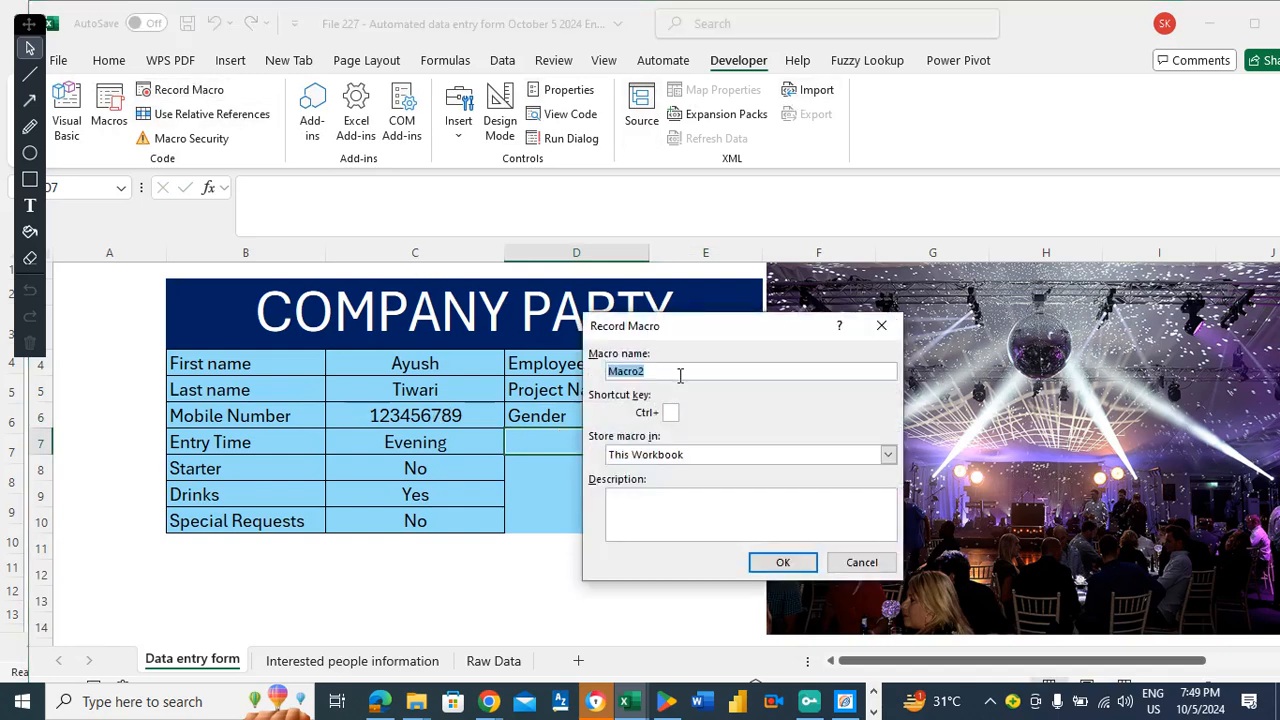
{"action": "type", "text": "Automate2Oct"}
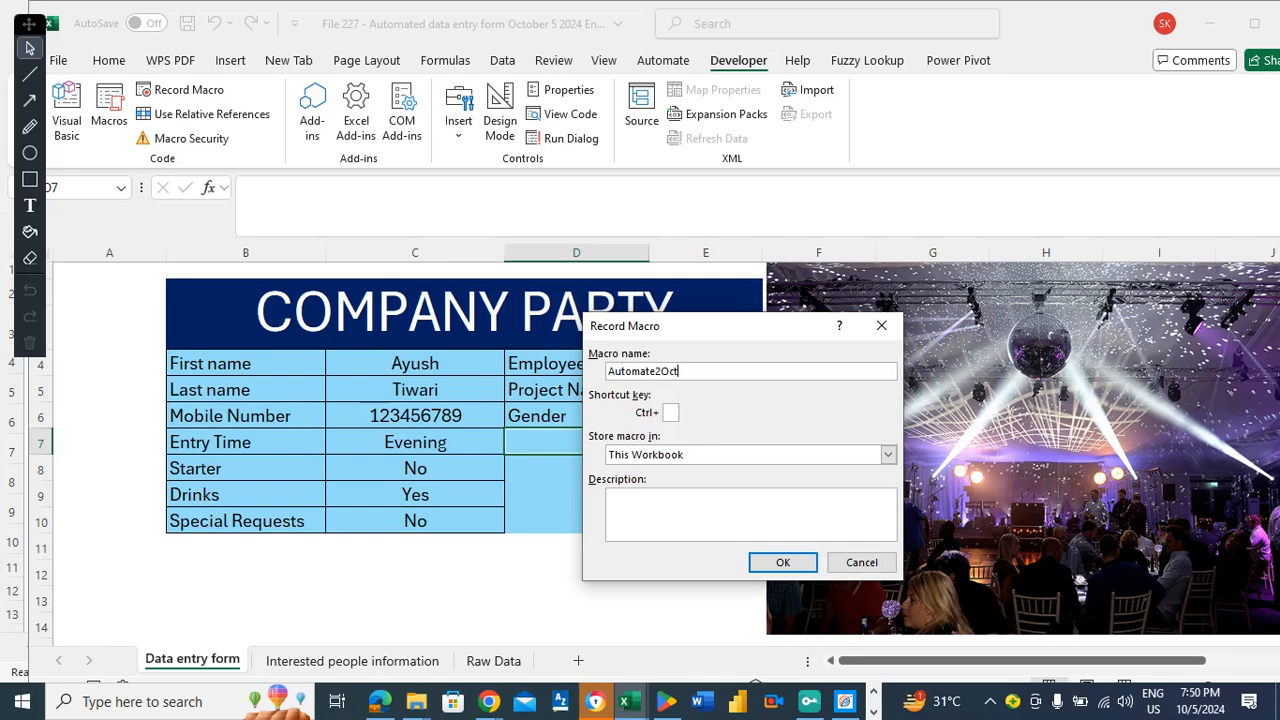
{"action": "type", "text": "5correct"}
{"action": "left_click", "coordinate": [720, 517]}
{"action": "type", "text": "this"}
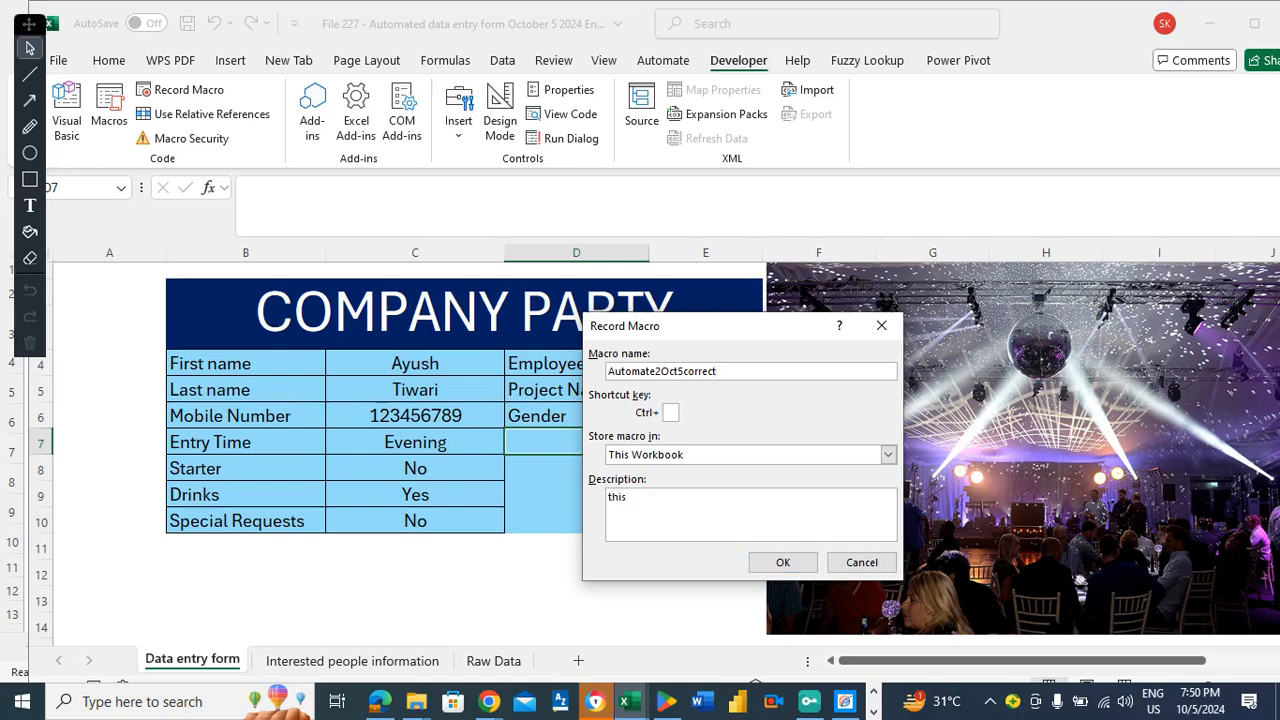
{"action": "key", "text": "BackSpace"}
{"action": "key", "text": "BackSpace"}
{"action": "key", "text": "BackSpace"}
{"action": "type", "text": "efer to this macro for submiss"}
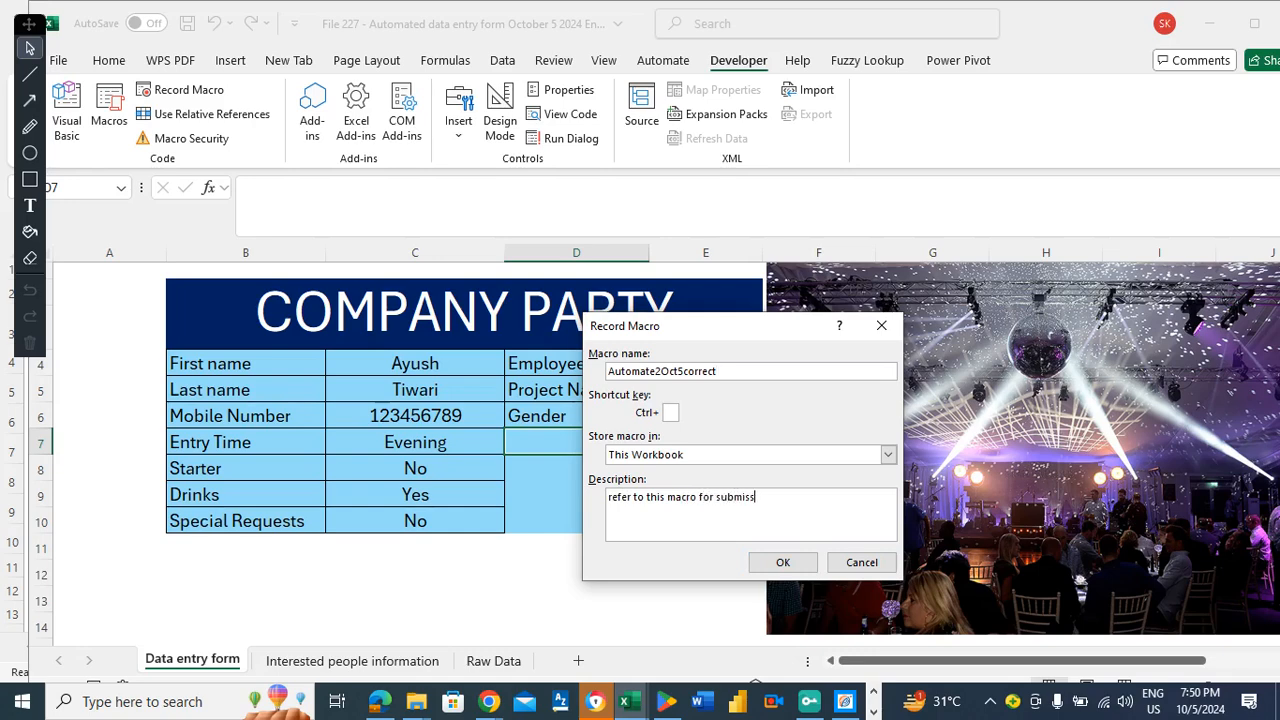
{"action": "type", "text": "ion of"}
{"action": "type", "text": "data entry"}
{"action": "left_click", "coordinate": [783, 564]}
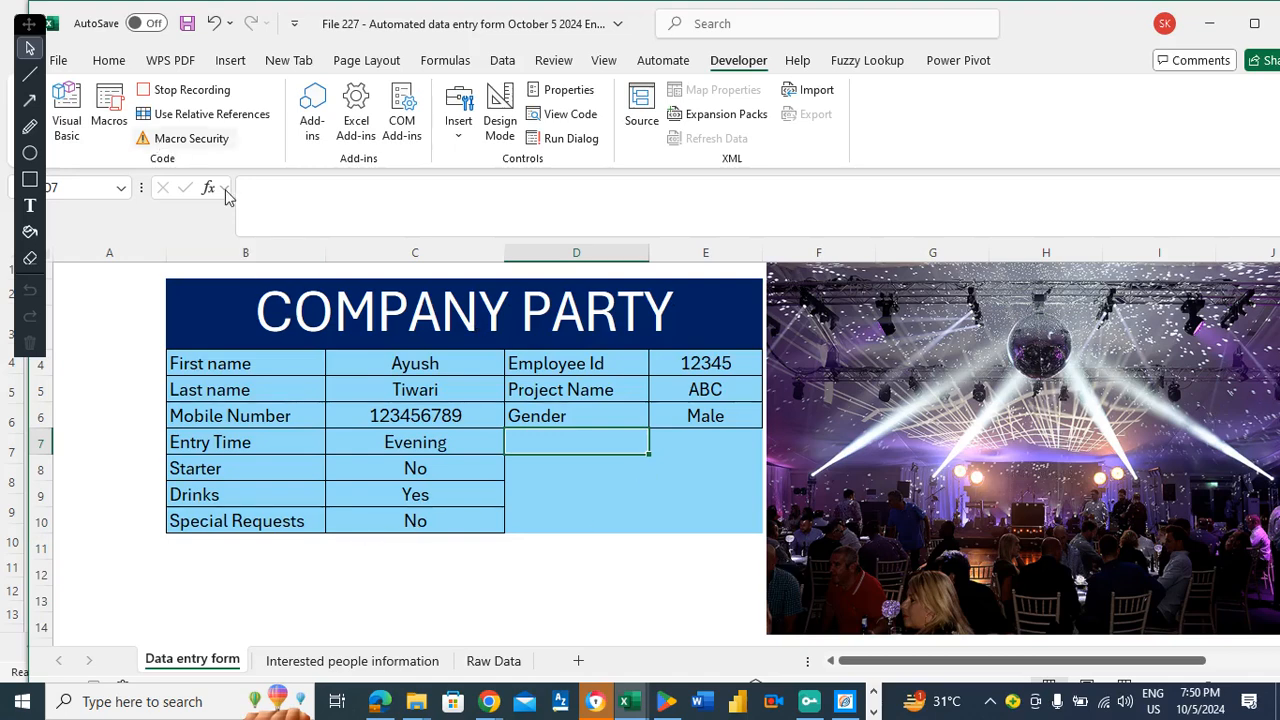
Copy the linked form values from First name to Gender below the form.
{"action": "left_click", "coordinate": [219, 555]}
{"action": "key", "text": "Down"}
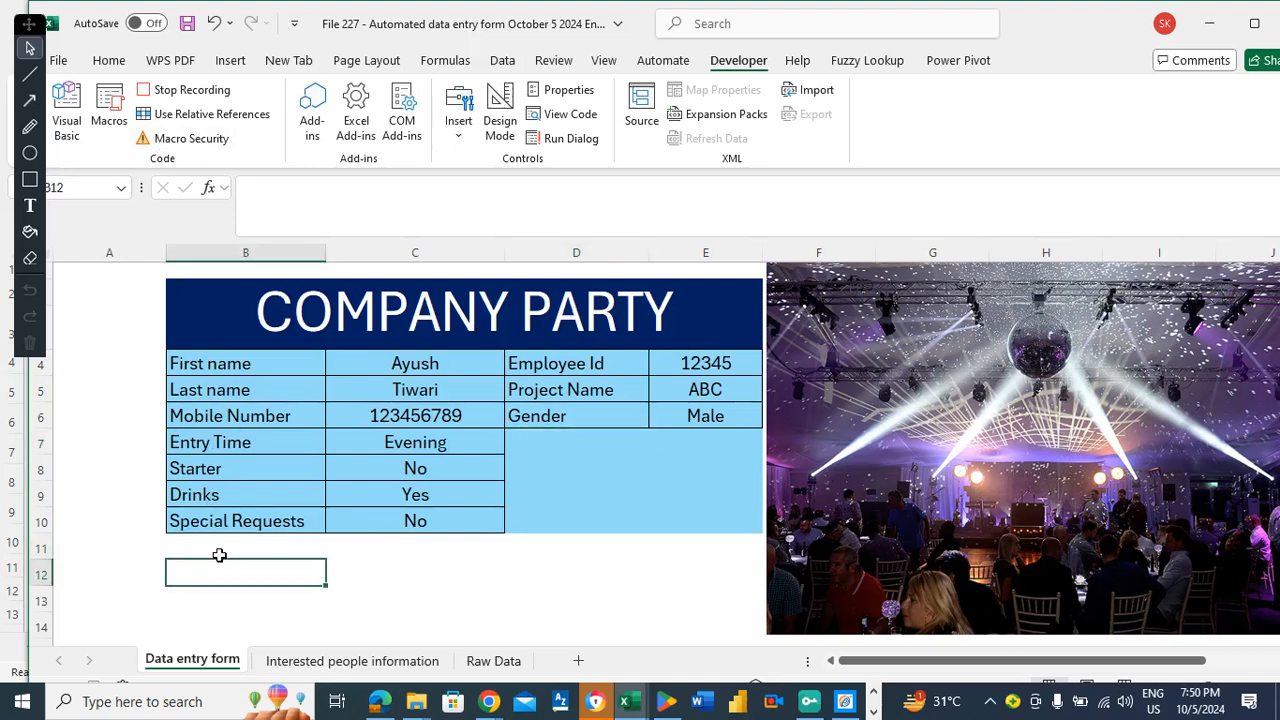
{"action": "key", "text": "ctrl+Down"}
{"action": "key", "text": "Down"}
{"action": "key", "text": "Down"}
{"action": "key", "text": "Down"}
{"action": "key", "text": "Down"}
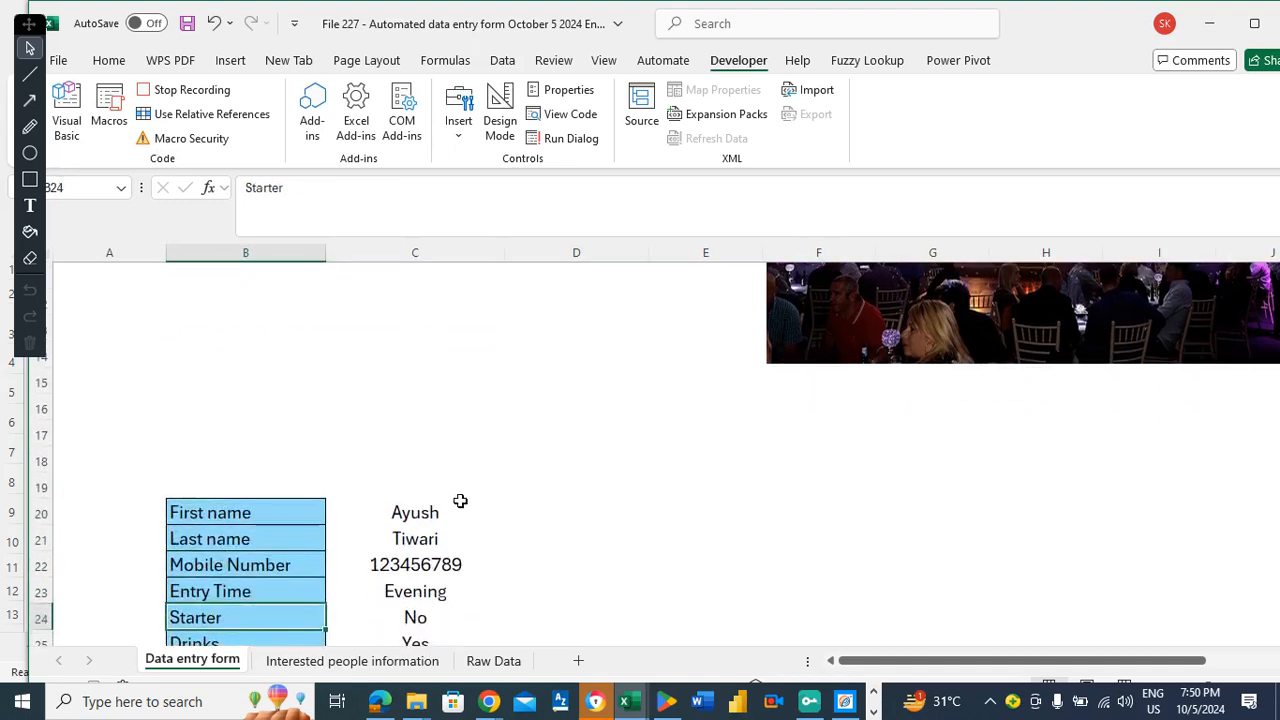
{"action": "left_click_drag", "start_coordinate": [434, 510], "coordinate": [421, 583]}
{"action": "key", "text": "ctrl+c"}
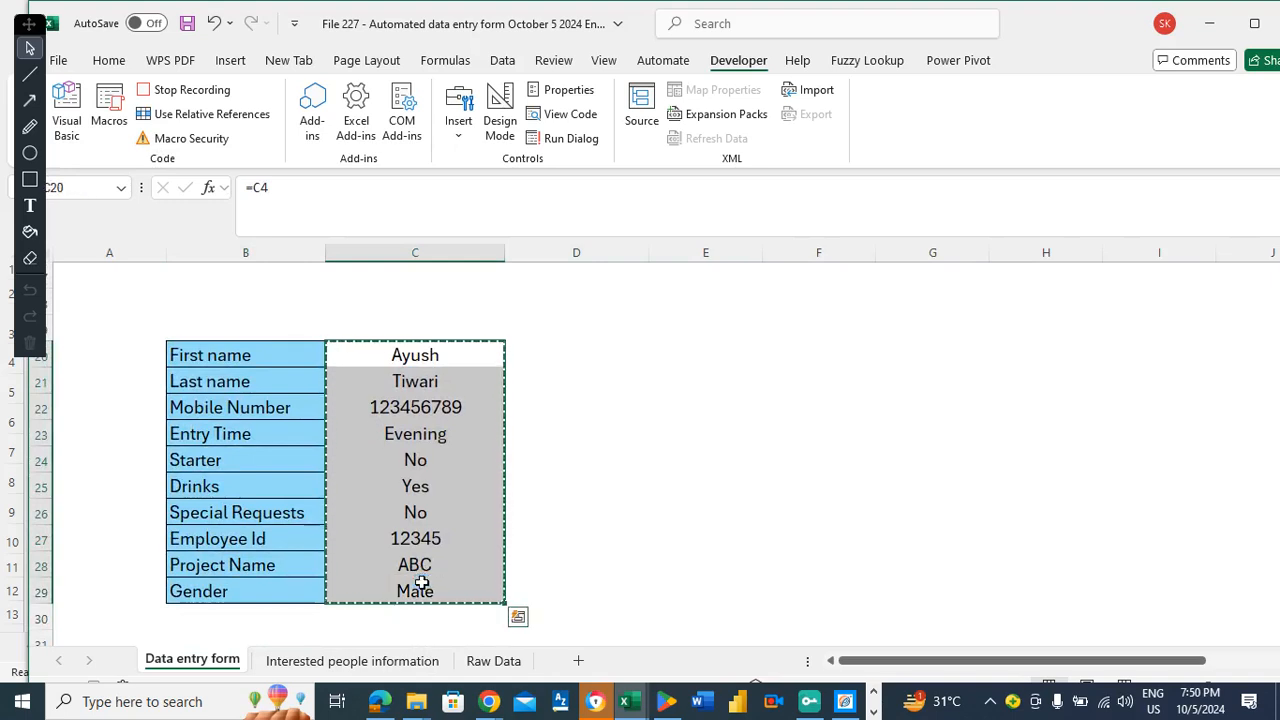
Paste them as transposed values across Raw Data row 2, widen column D, and copy B2:K2.
{"action": "left_click", "coordinate": [508, 661]}
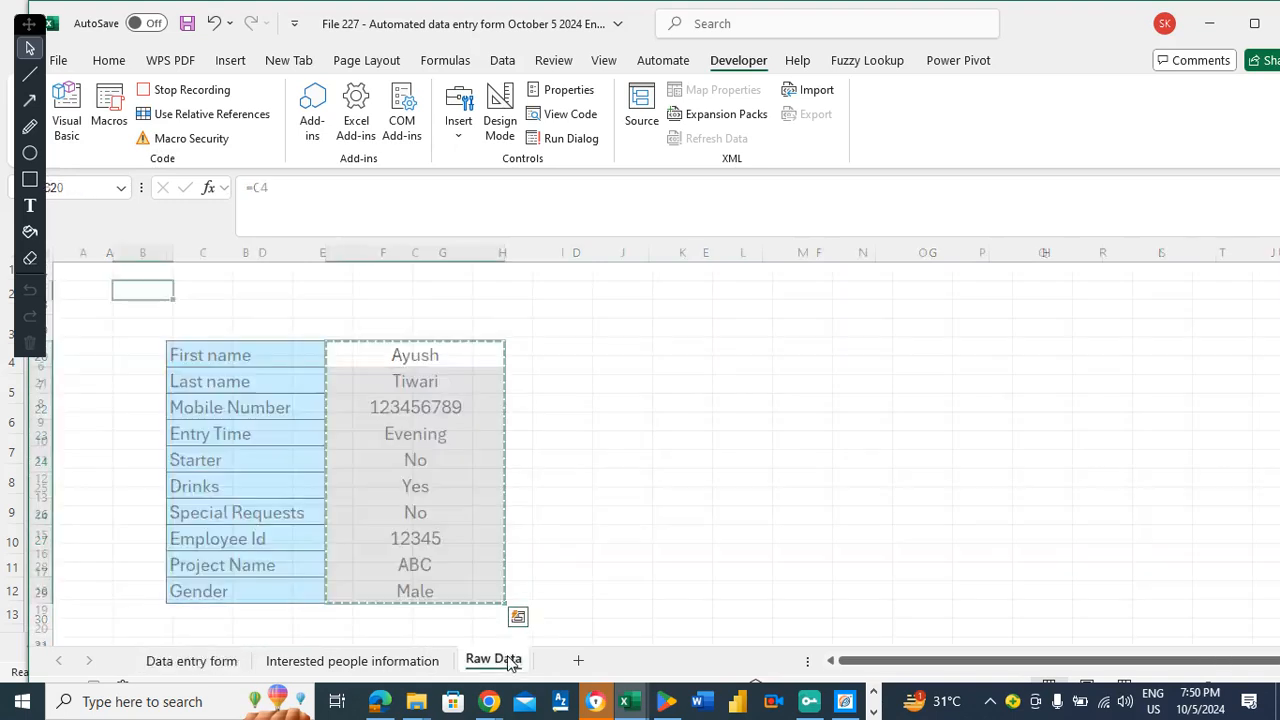
{"action": "right_click", "coordinate": [147, 290]}
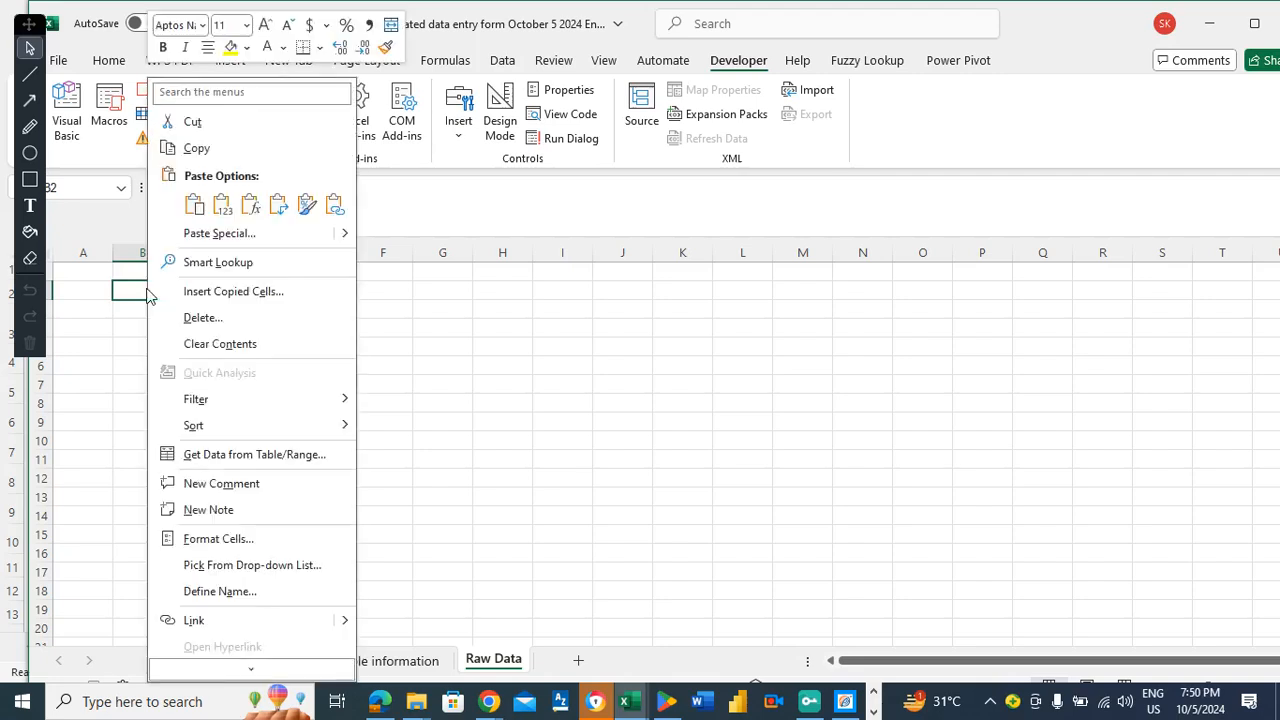
{"action": "left_click", "coordinate": [202, 234]}
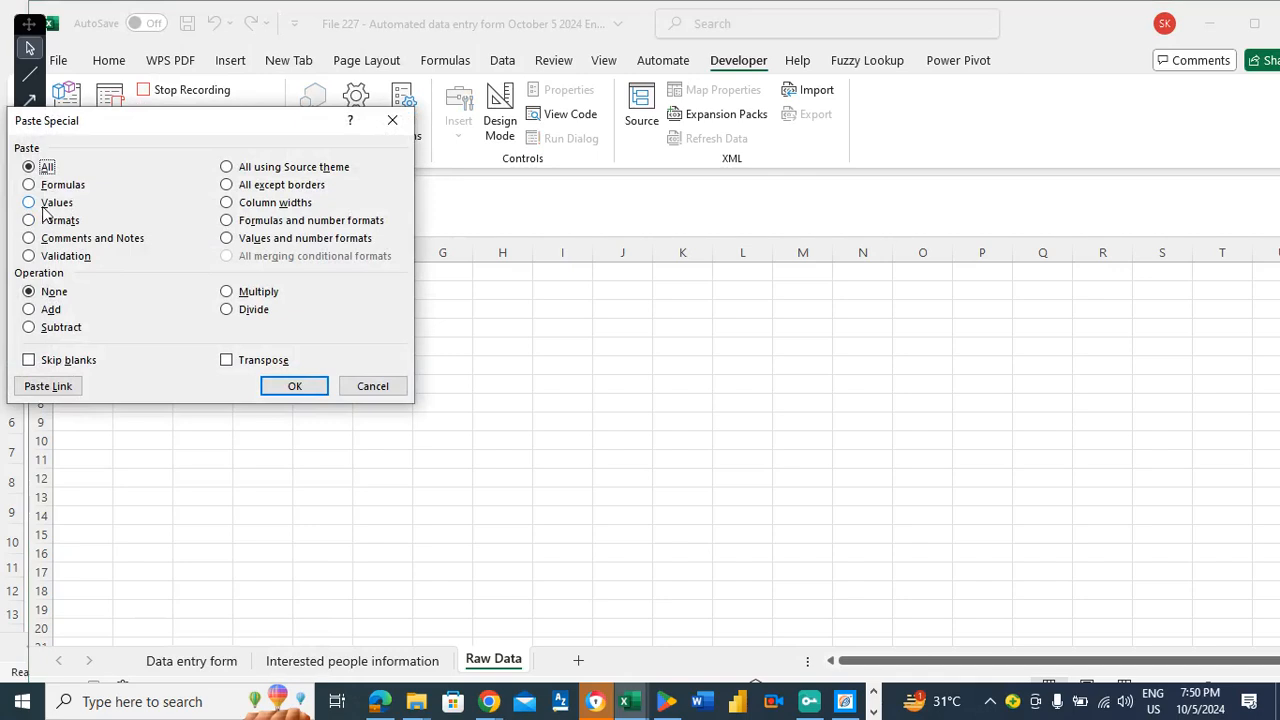
{"action": "left_click", "coordinate": [47, 204]}
{"action": "left_click", "coordinate": [264, 362]}
{"action": "left_click", "coordinate": [294, 386]}
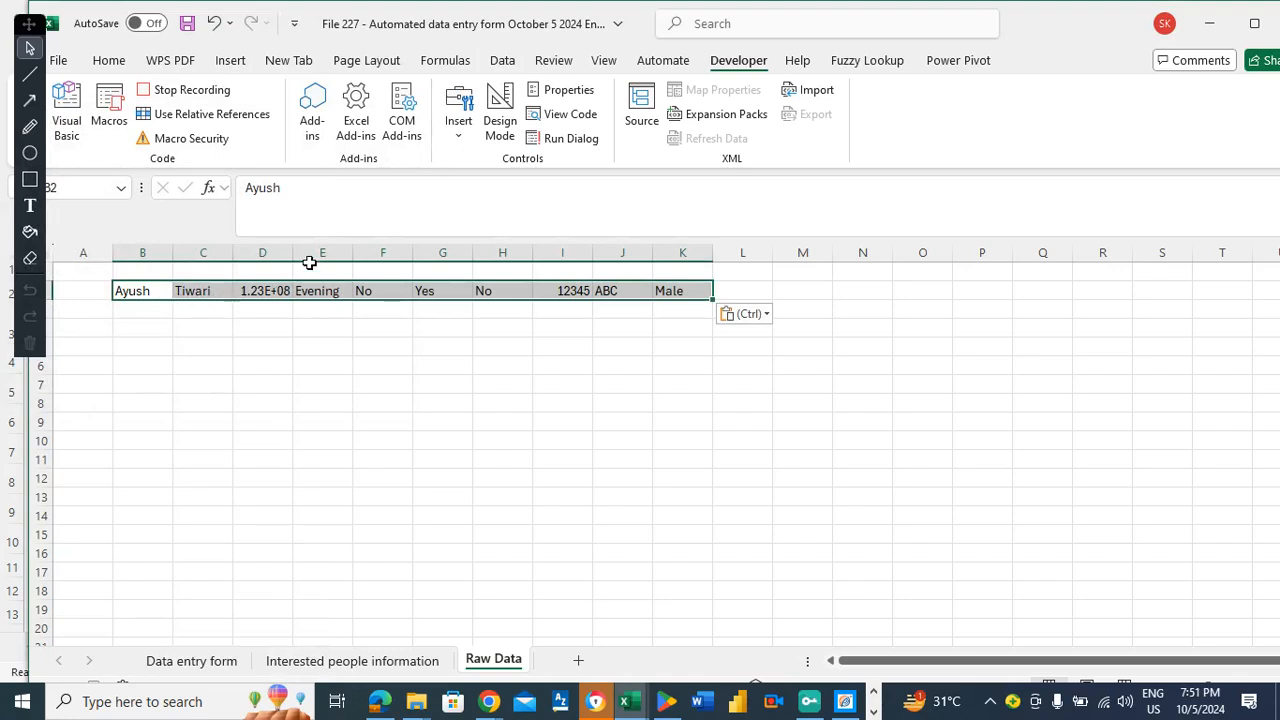
{"action": "left_click_drag", "start_coordinate": [294, 252], "coordinate": [321, 259]}
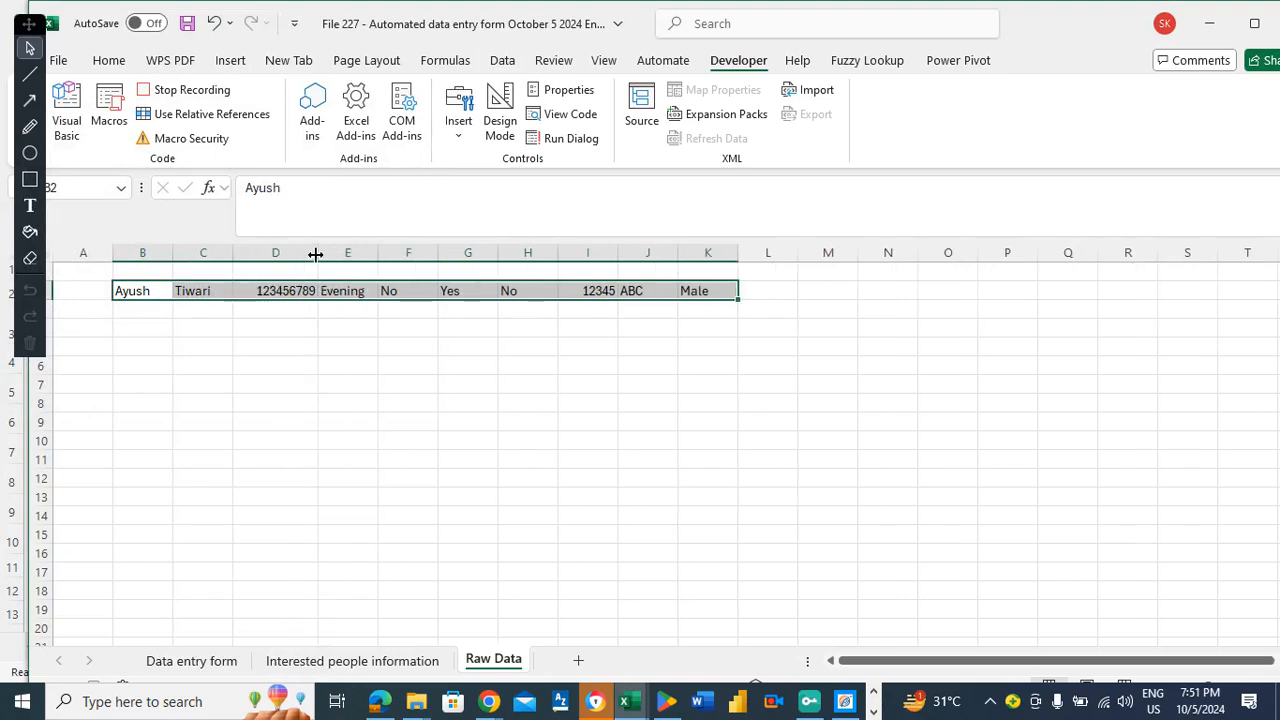
{"action": "key", "text": "ctrl+c"}
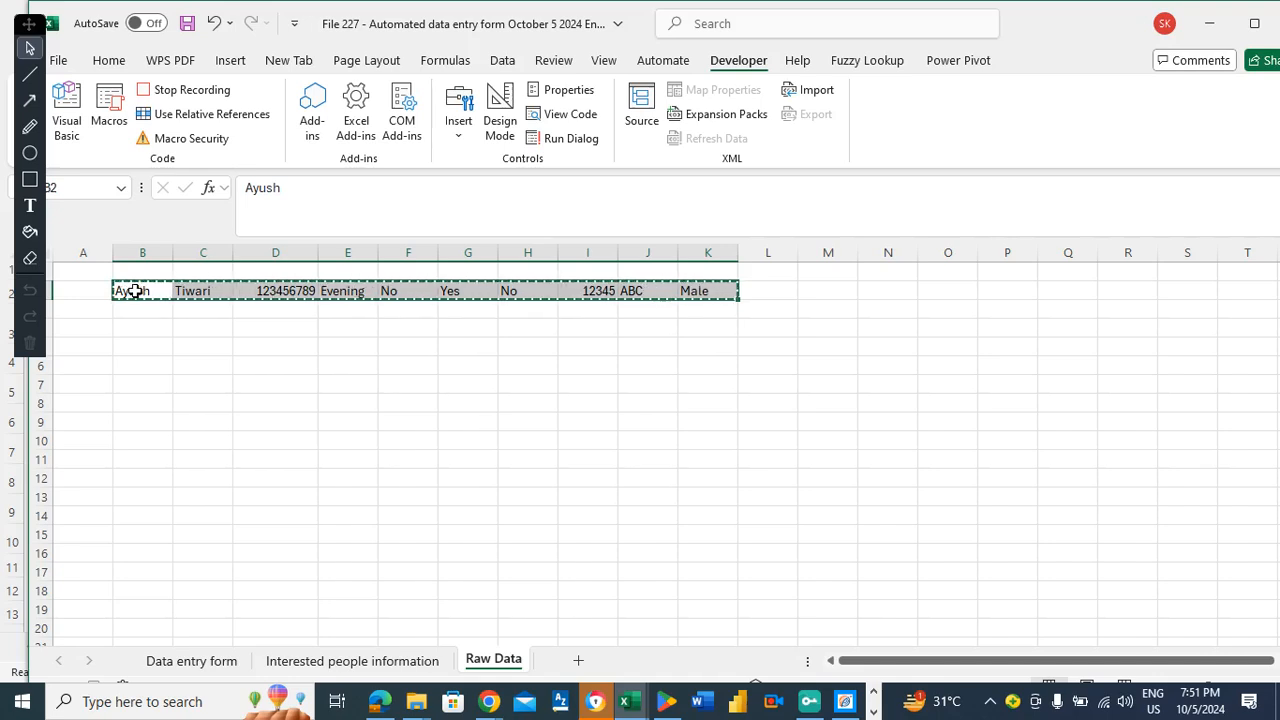
Insert the copied cells into row 3 of Interested people information, shifting cells down.
{"action": "left_click", "coordinate": [326, 661]}
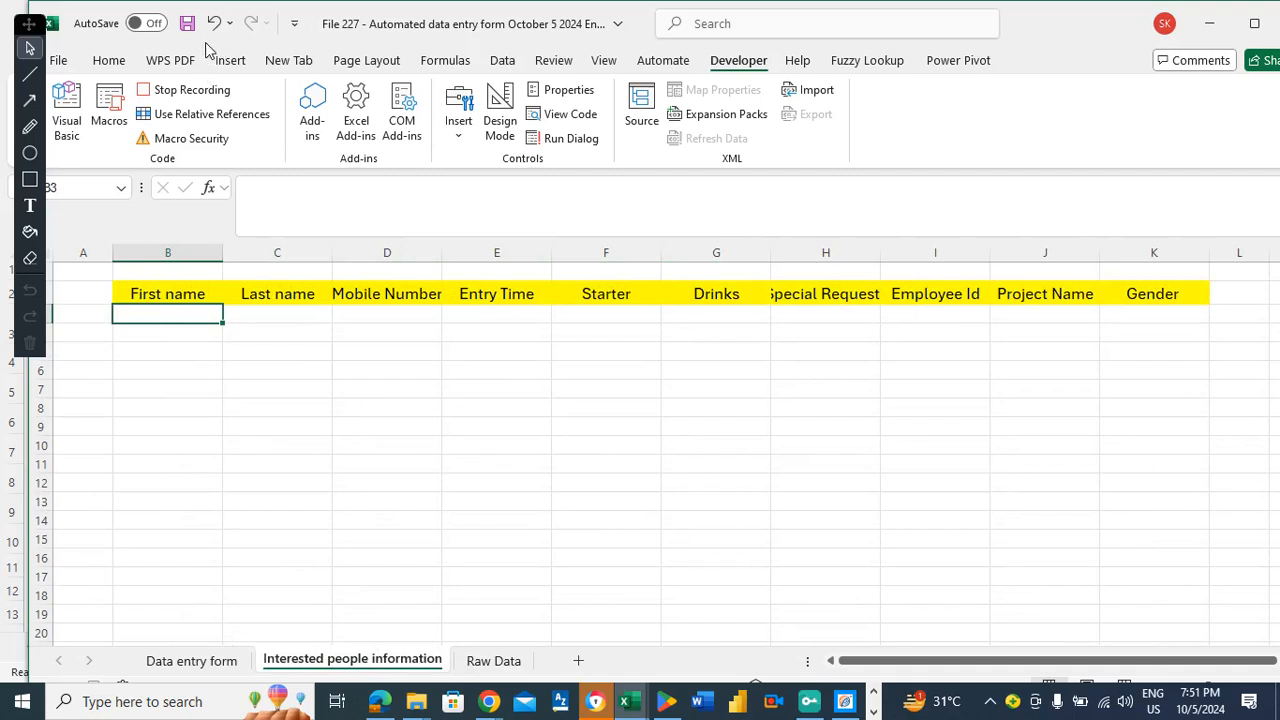
{"action": "left_click", "coordinate": [110, 62]}
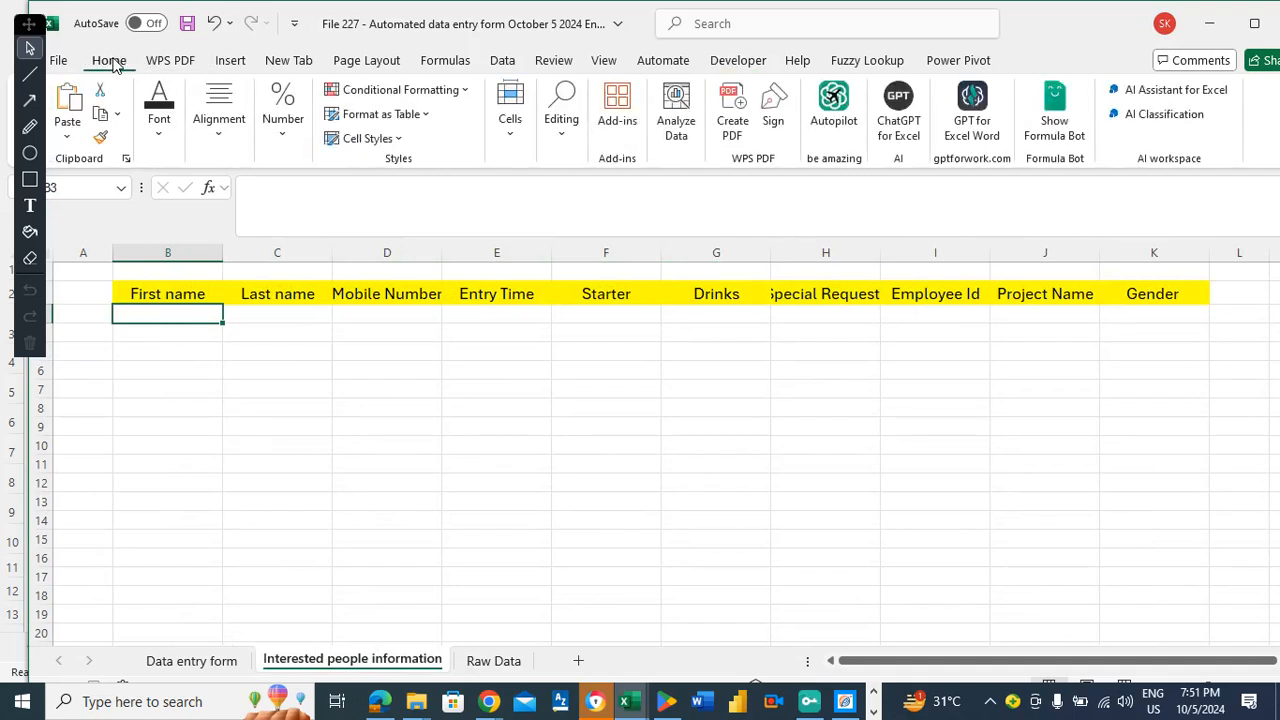
{"action": "left_click", "coordinate": [511, 133]}
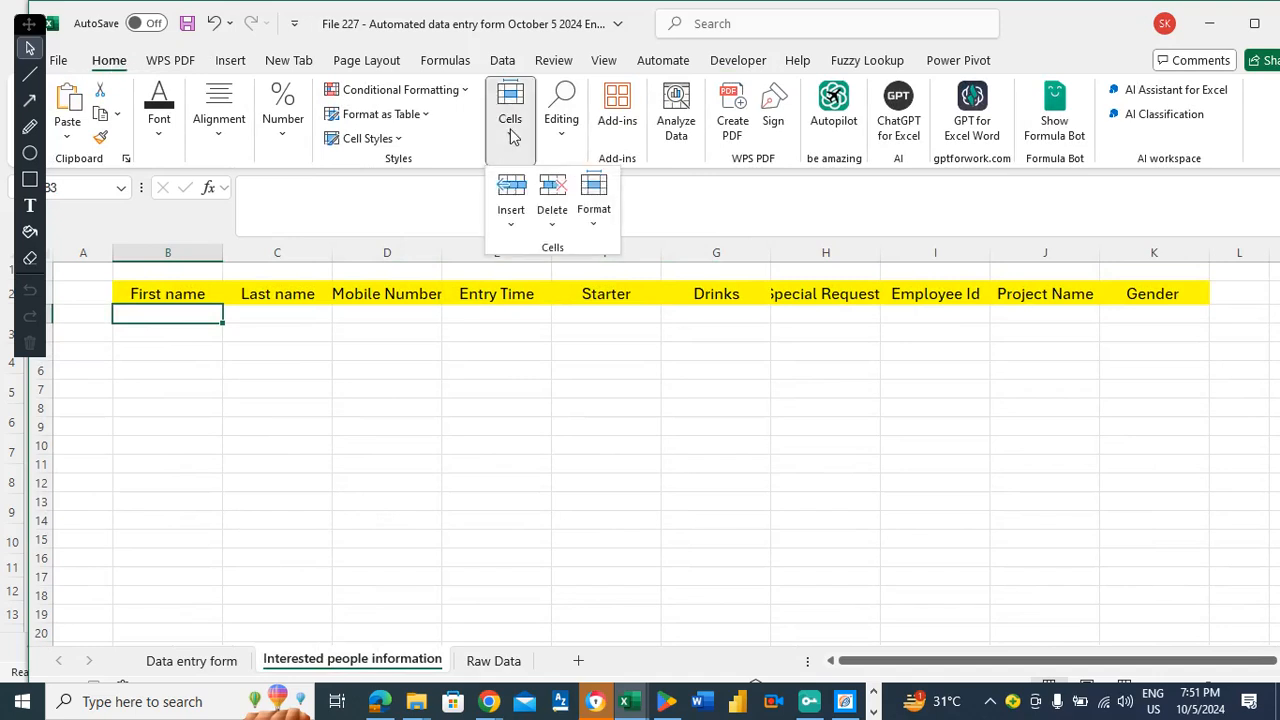
{"action": "left_click", "coordinate": [595, 221]}
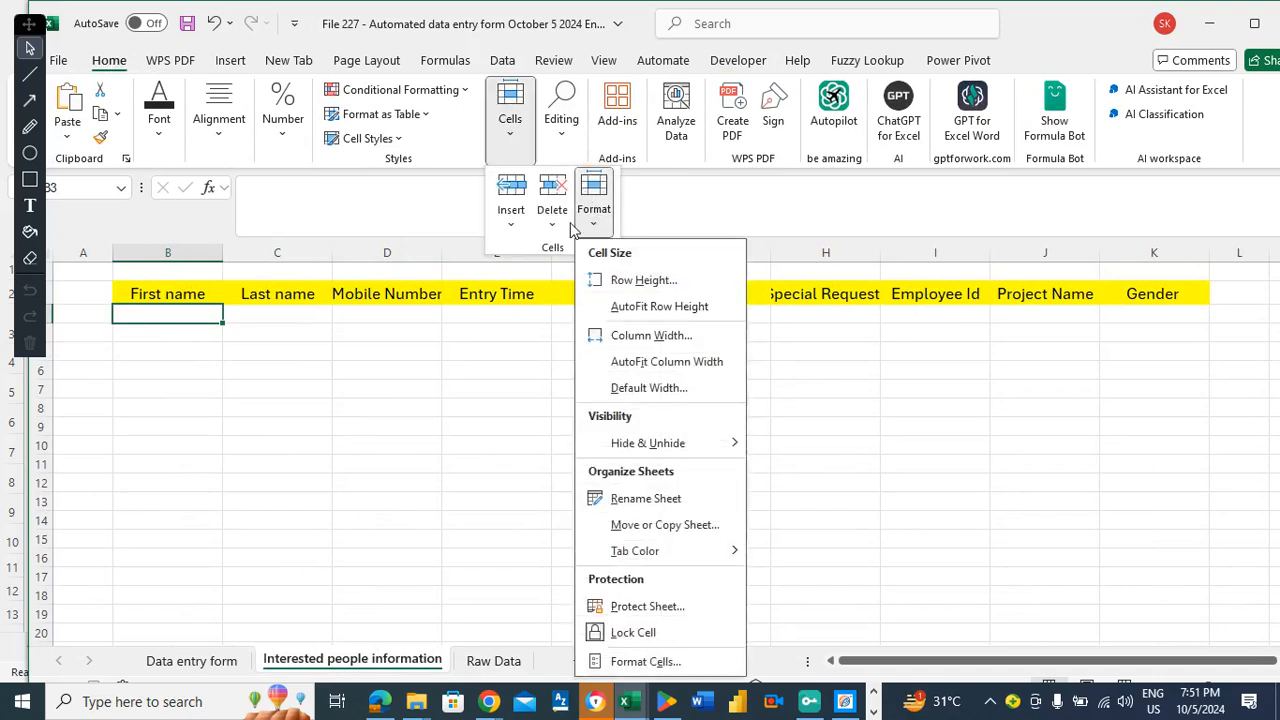
{"action": "left_click", "coordinate": [511, 226]}
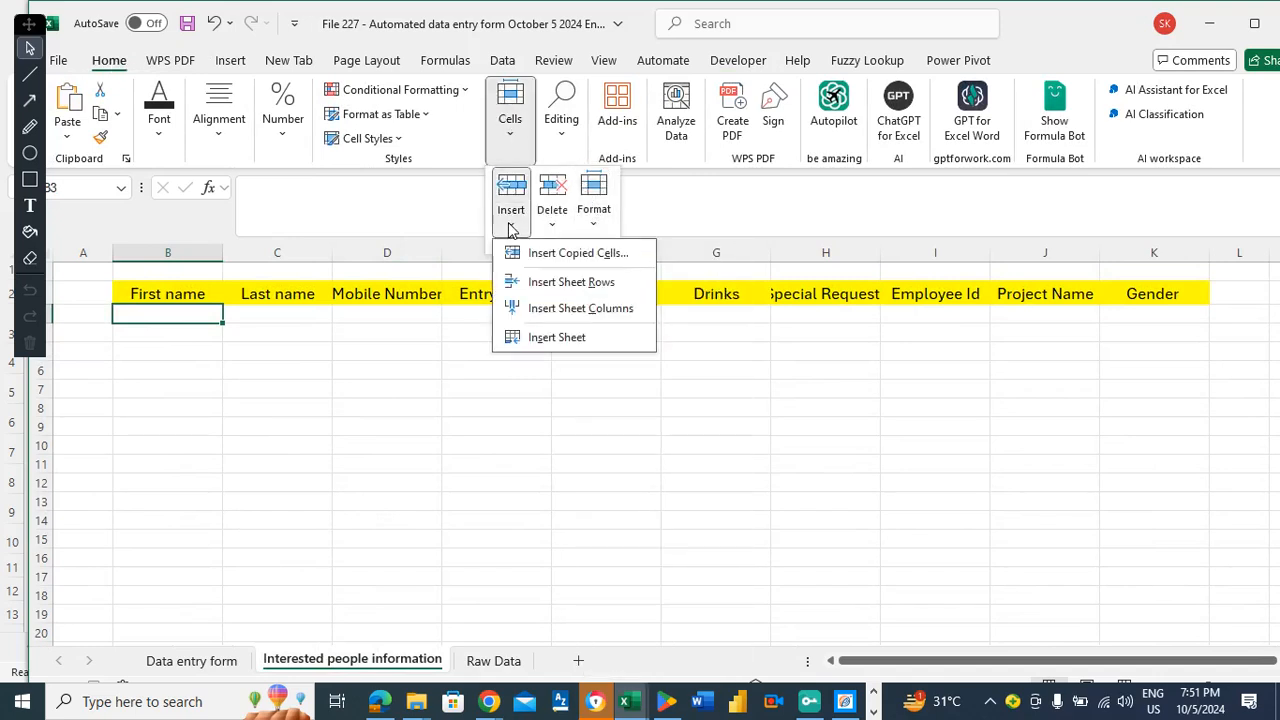
{"action": "left_click", "coordinate": [537, 253]}
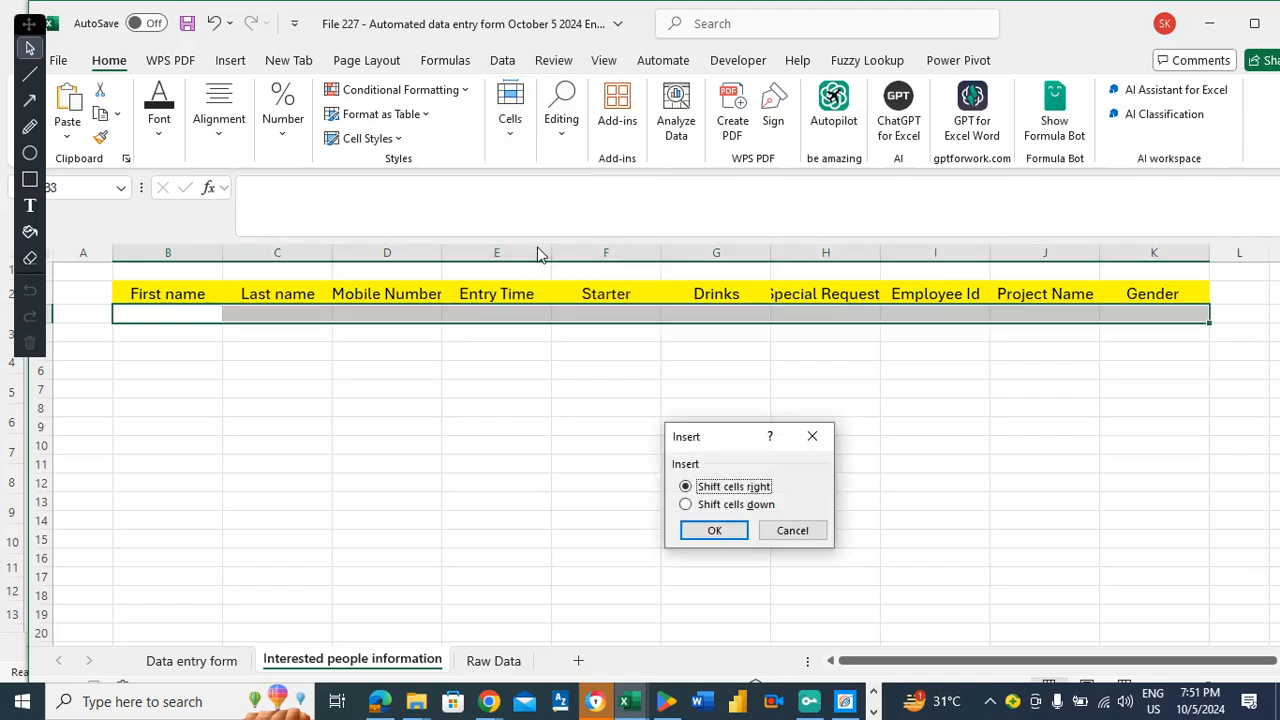
{"action": "left_click", "coordinate": [705, 506]}
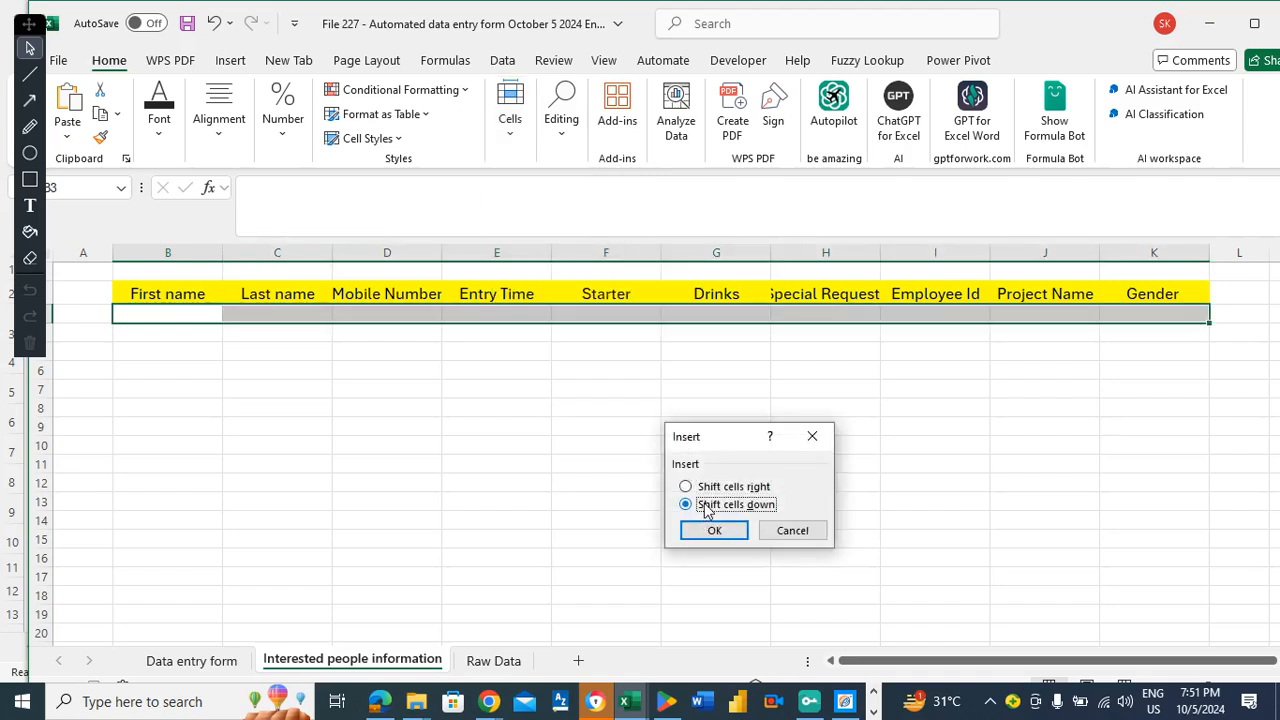
{"action": "left_click", "coordinate": [700, 530]}
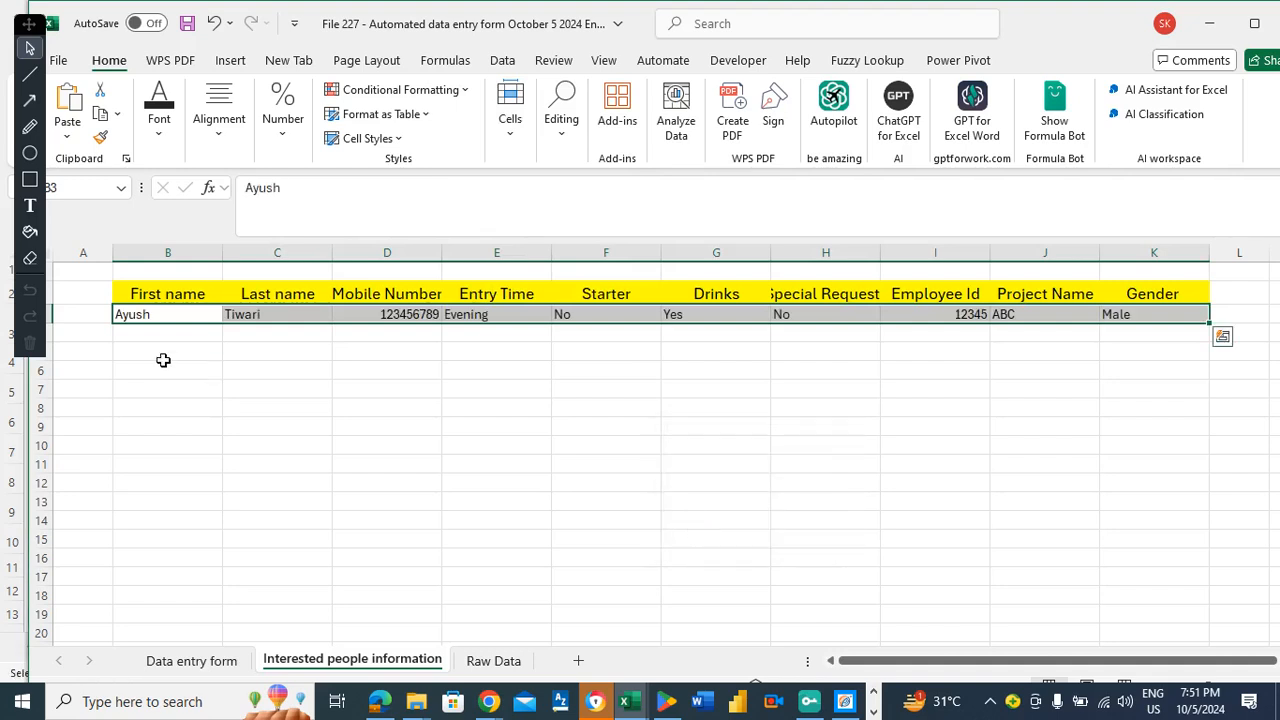
Centre the new row's values horizontally and vertically.
{"action": "left_click", "coordinate": [219, 140]}
{"action": "left_click", "coordinate": [227, 212]}
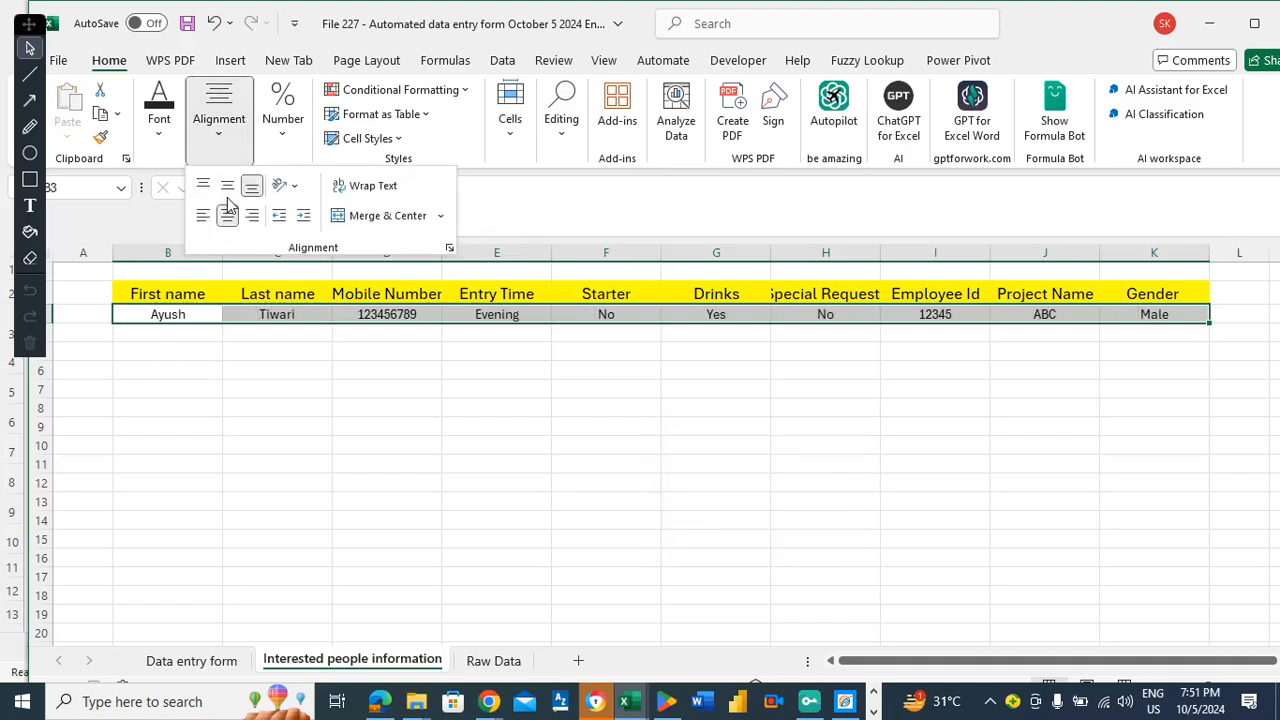
{"action": "left_click", "coordinate": [228, 186]}
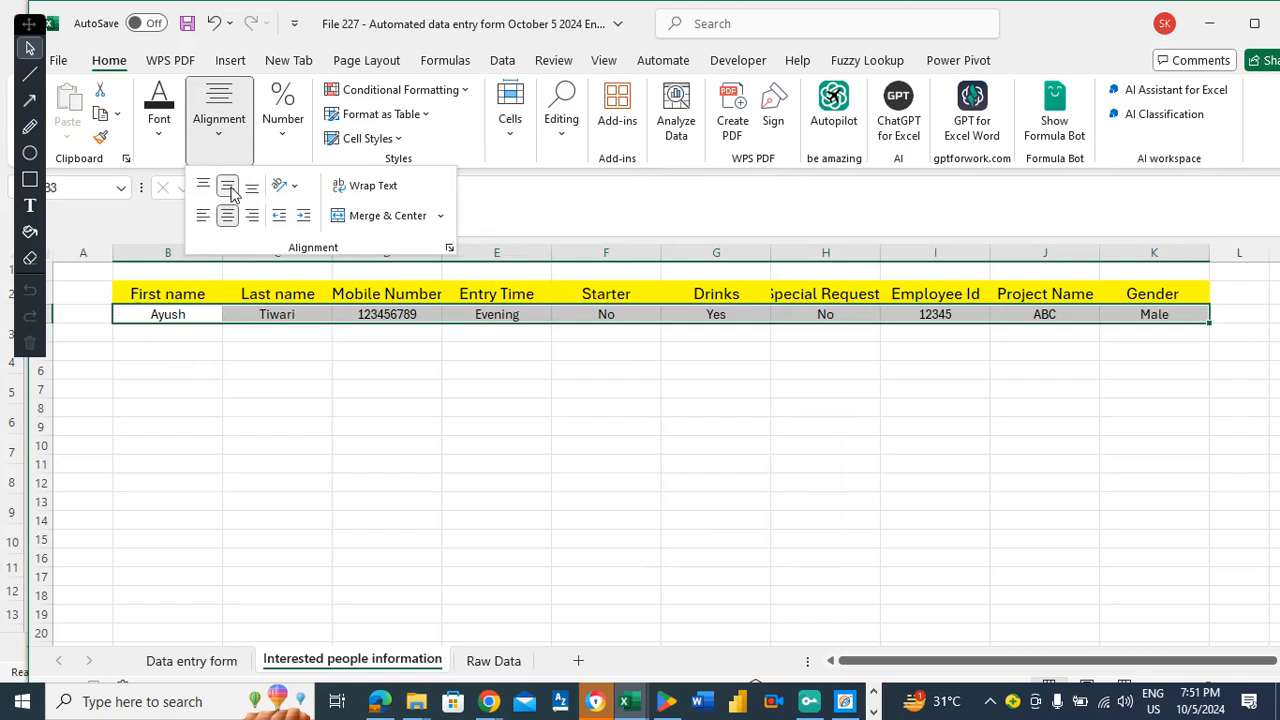
{"action": "left_click", "coordinate": [172, 335]}
{"action": "left_click", "coordinate": [172, 335]}
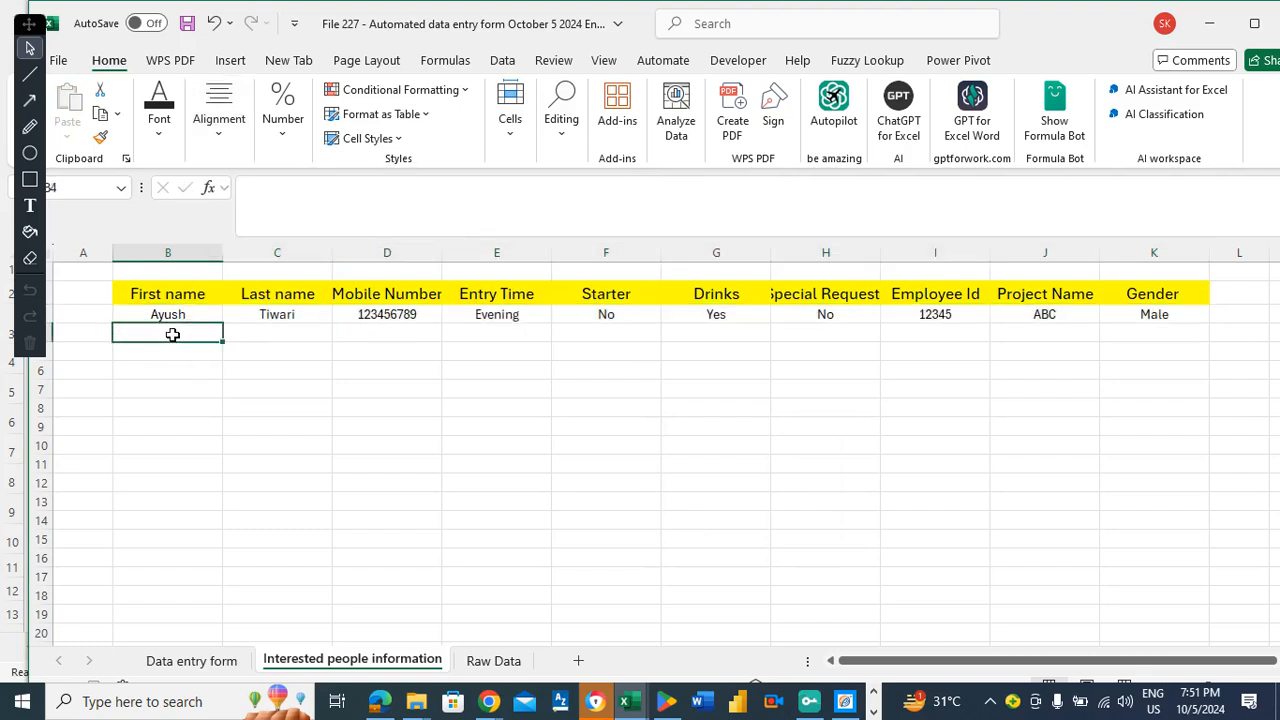
Clear the First name through Special Requests values in C4:C10 on the Data entry form.
{"action": "left_click", "coordinate": [216, 658]}
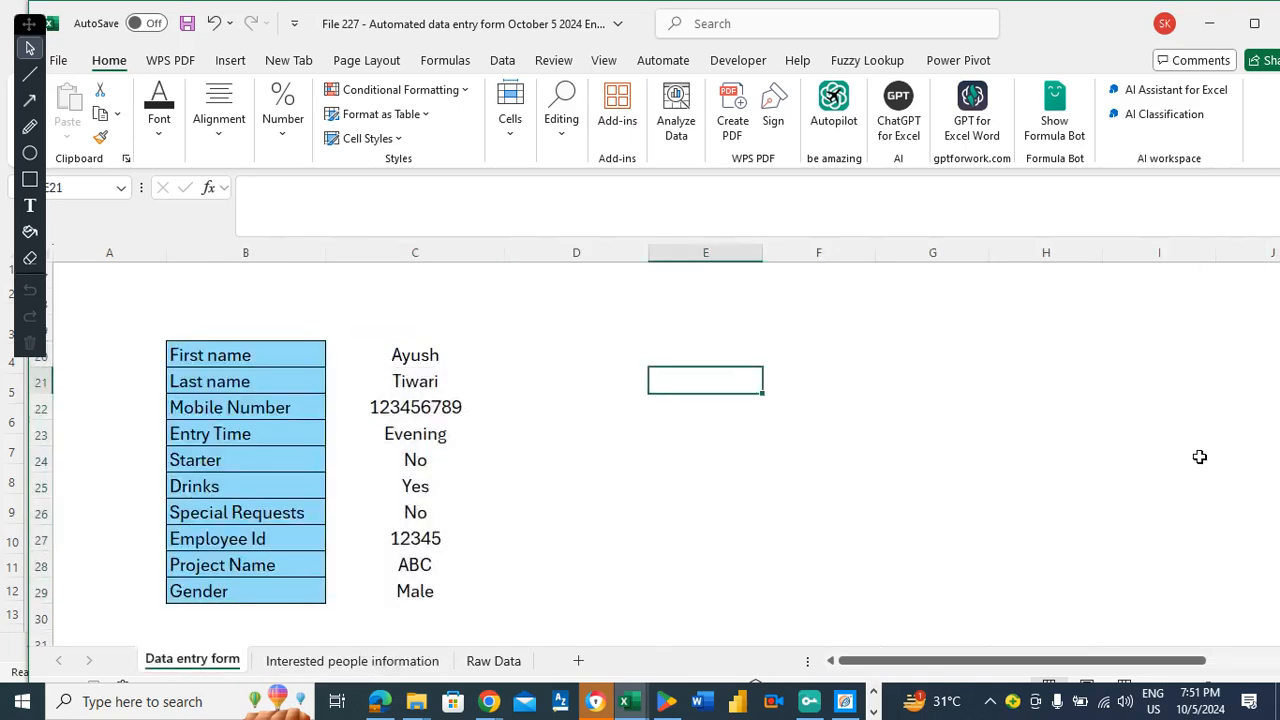
{"action": "key", "text": "Up"}
{"action": "key", "text": "Up"}
{"action": "key", "text": "Up"}
{"action": "key", "text": "Up"}
{"action": "key", "text": "Up"}
{"action": "key", "text": "Up"}
{"action": "key", "text": "Up"}
{"action": "key", "text": "Up"}
{"action": "key", "text": "Up"}
{"action": "key", "text": "Up"}
{"action": "key", "text": "Up"}
{"action": "key", "text": "Up"}
{"action": "key", "text": "Up"}
{"action": "key", "text": "Up"}
{"action": "key", "text": "Up"}
{"action": "key", "text": "Up"}
{"action": "key", "text": "Up"}
{"action": "key", "text": "Up"}
{"action": "key", "text": "Up"}
{"action": "key", "text": "Up"}
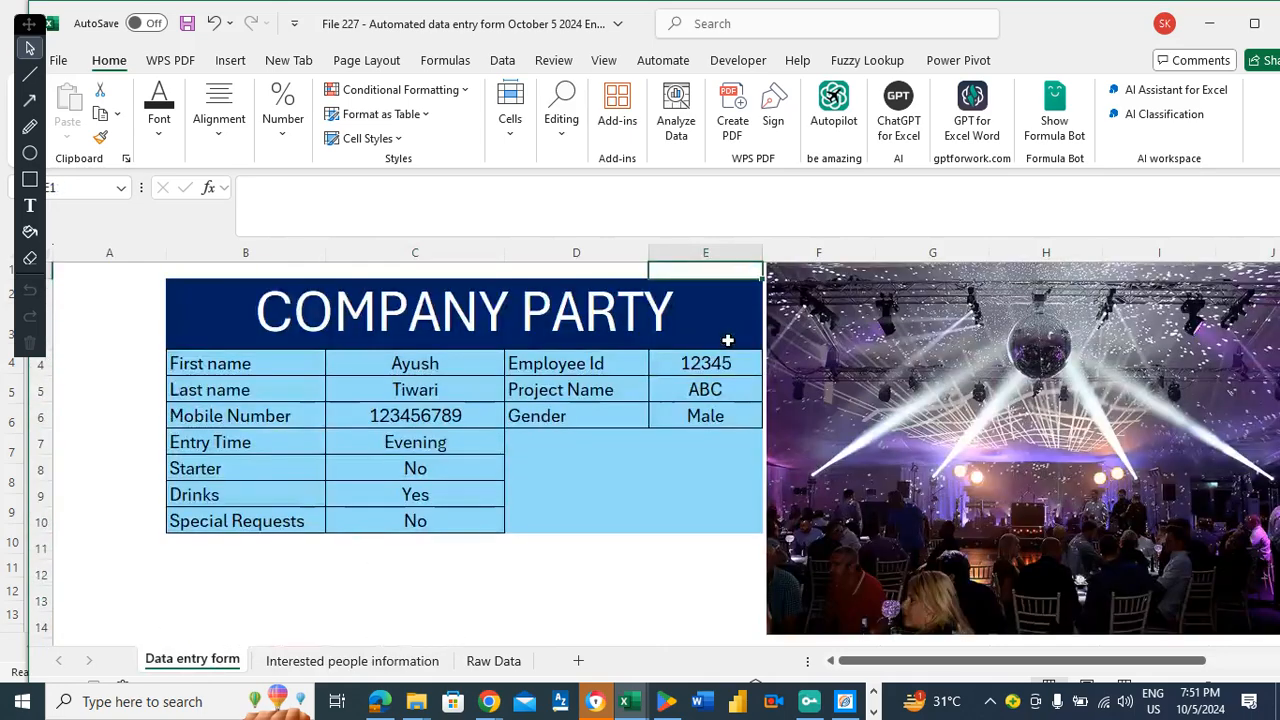
{"action": "left_click", "coordinate": [469, 363]}
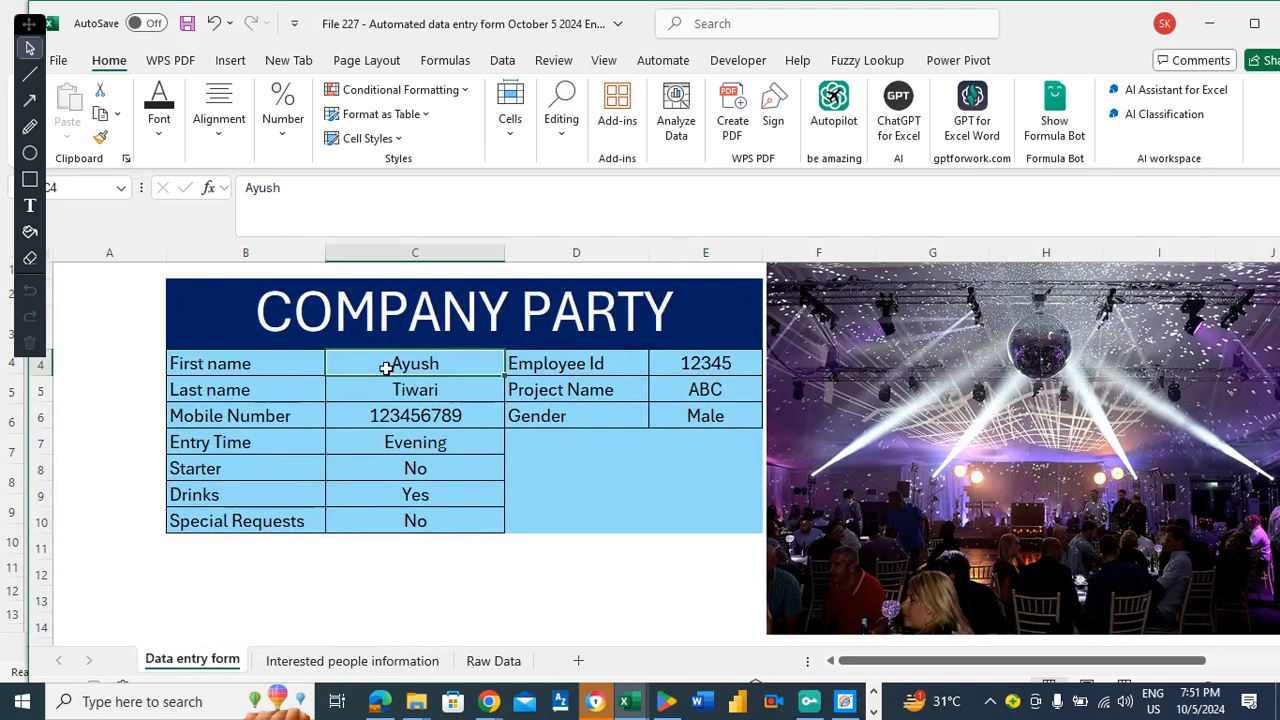
{"action": "key", "text": "Delete"}
{"action": "key", "text": "Down"}
{"action": "key", "text": "Delete"}
{"action": "key", "text": "Down"}
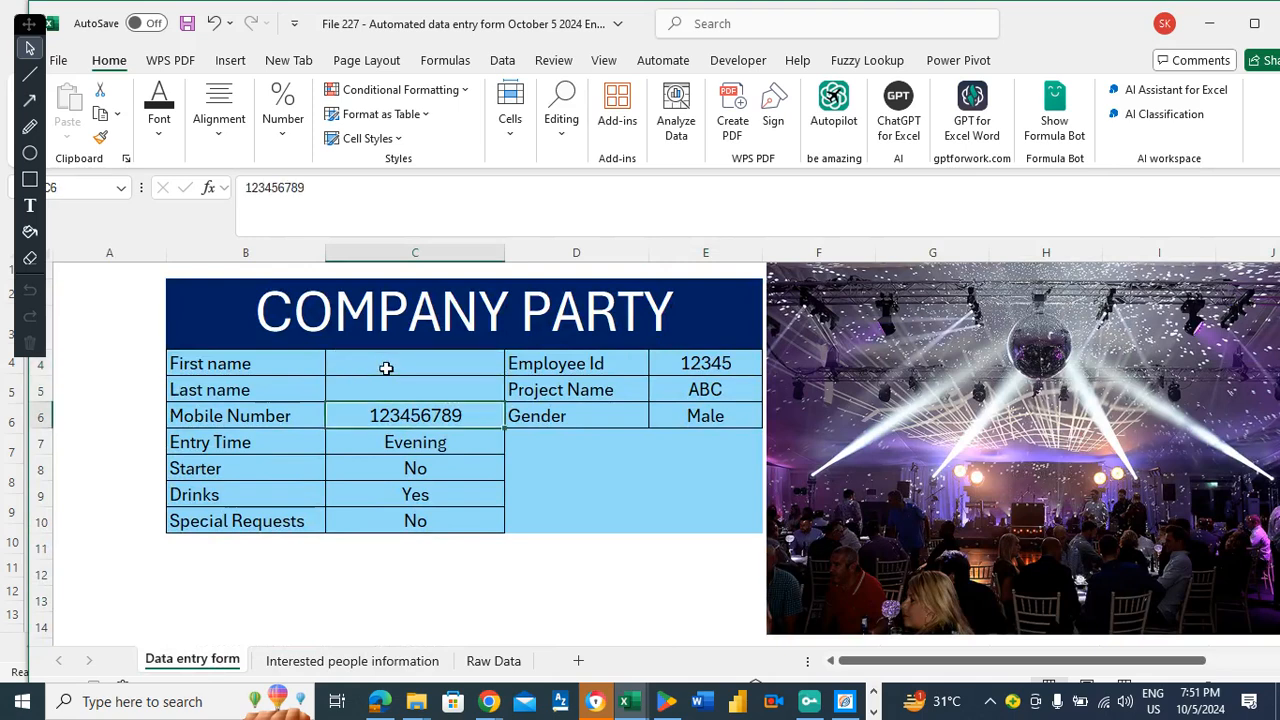
{"action": "key", "text": "Delete"}
{"action": "key", "text": "Down"}
{"action": "key", "text": "Delete"}
{"action": "key", "text": "Down"}
{"action": "key", "text": "Delete"}
{"action": "key", "text": "Down"}
{"action": "key", "text": "Delete"}
{"action": "key", "text": "Down"}
{"action": "key", "text": "Delete"}
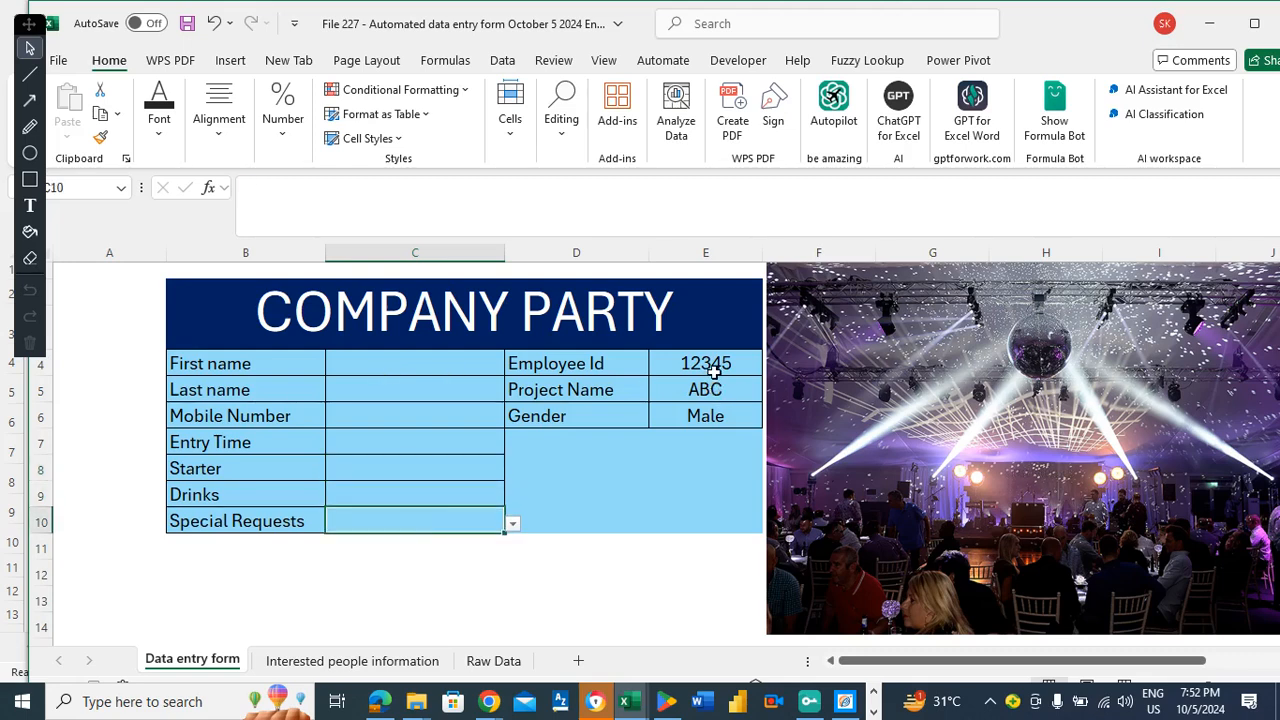
Clear the Employee Id, Project Name and Gender values in E4:E6.
{"action": "left_click", "coordinate": [714, 372]}
{"action": "key", "text": "Delete"}
{"action": "key", "text": "Down"}
{"action": "key", "text": "Delete"}
{"action": "key", "text": "Down"}
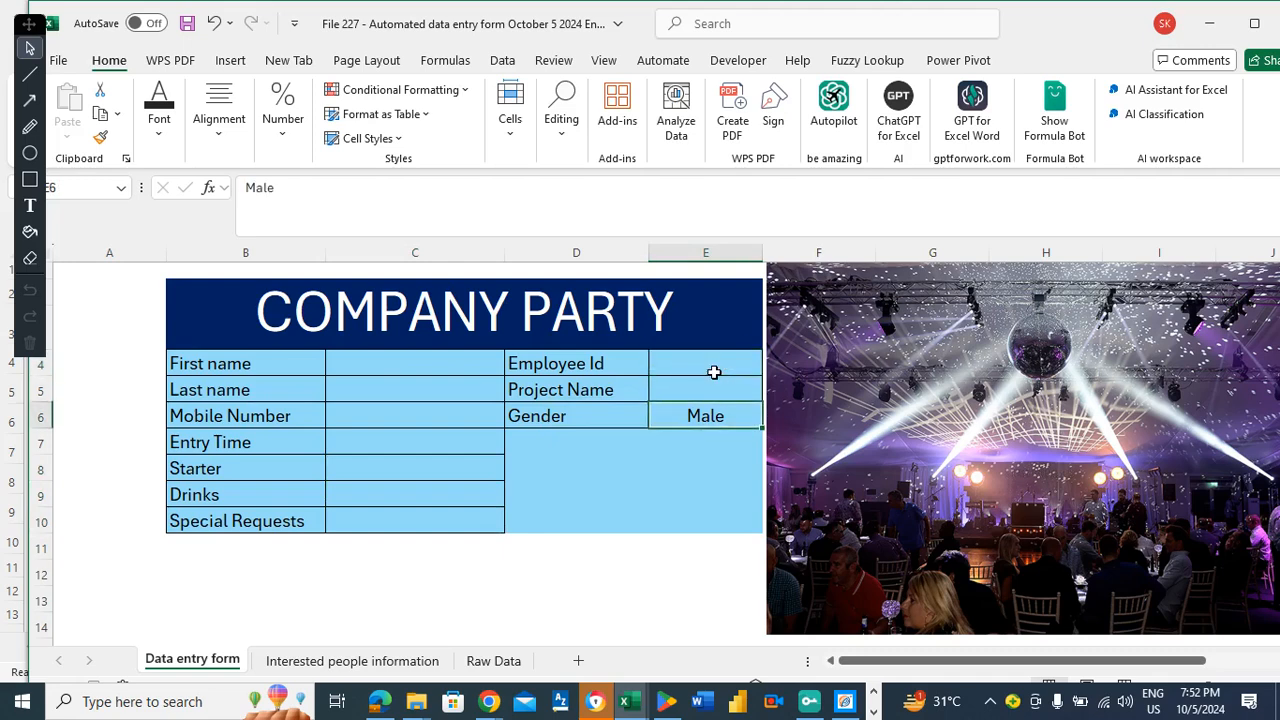
{"action": "key", "text": "Delete"}
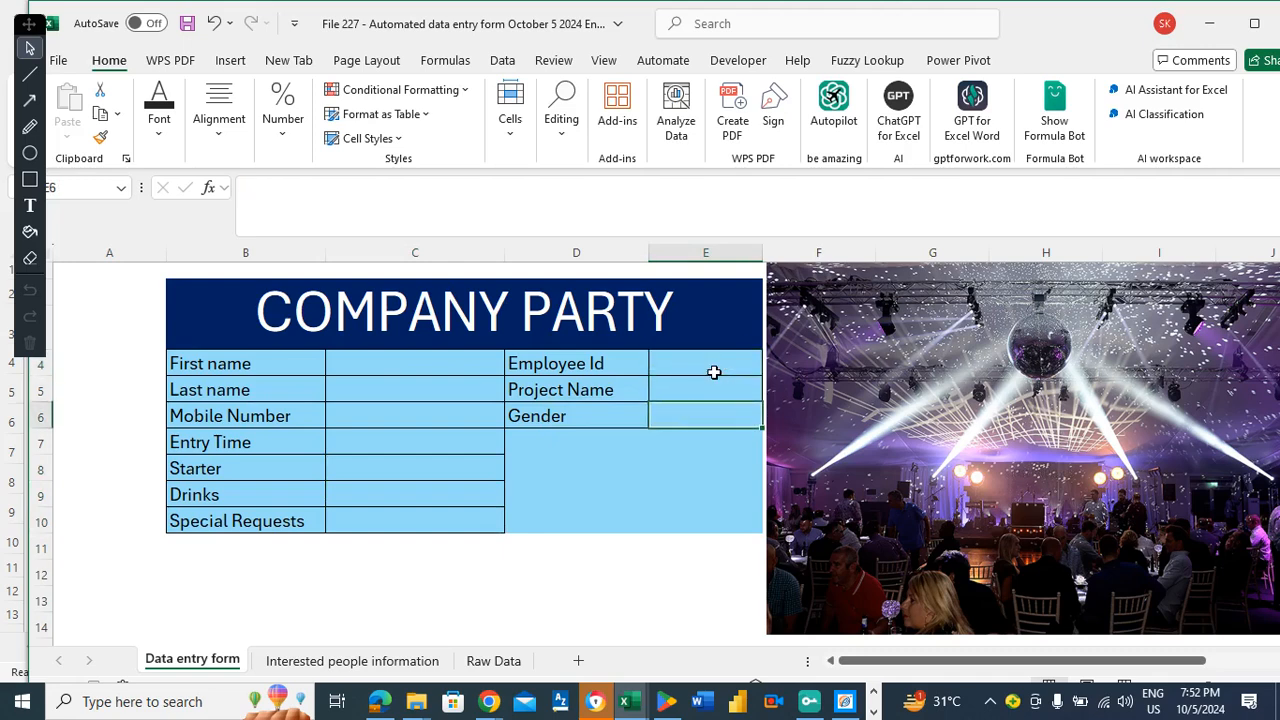
{"action": "left_click", "coordinate": [422, 367]}
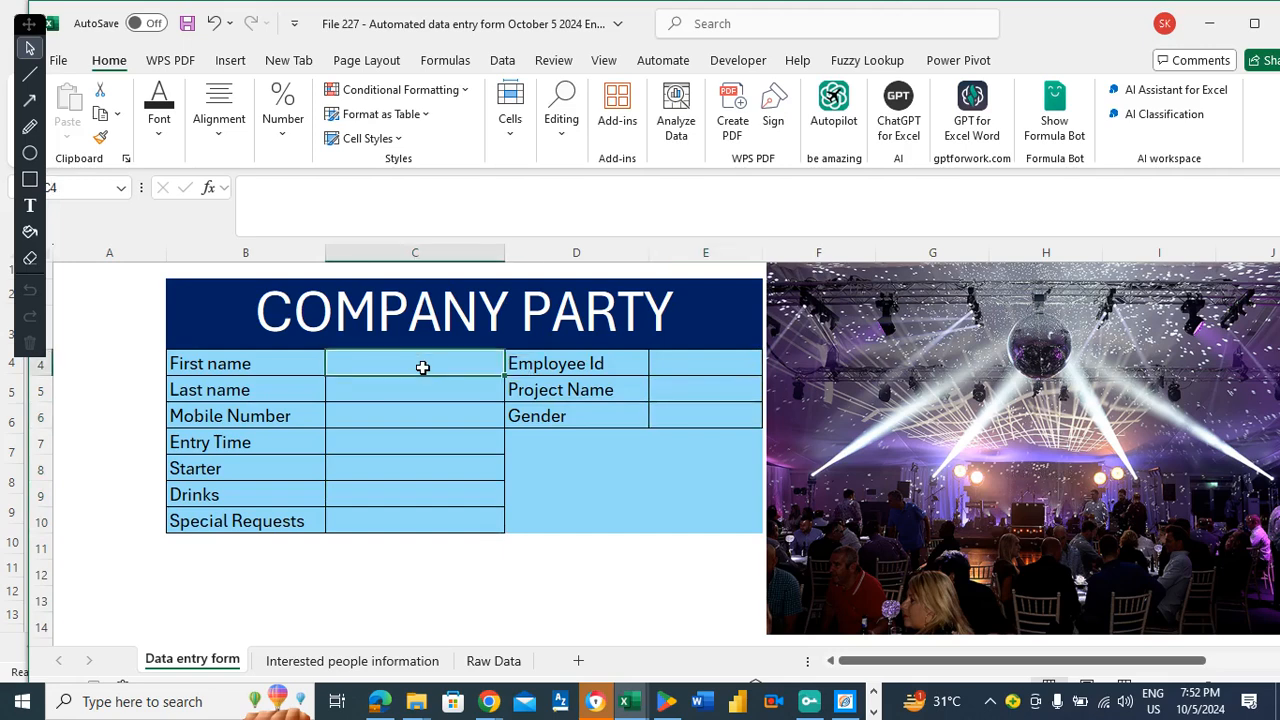
{"action": "left_click", "coordinate": [751, 58]}
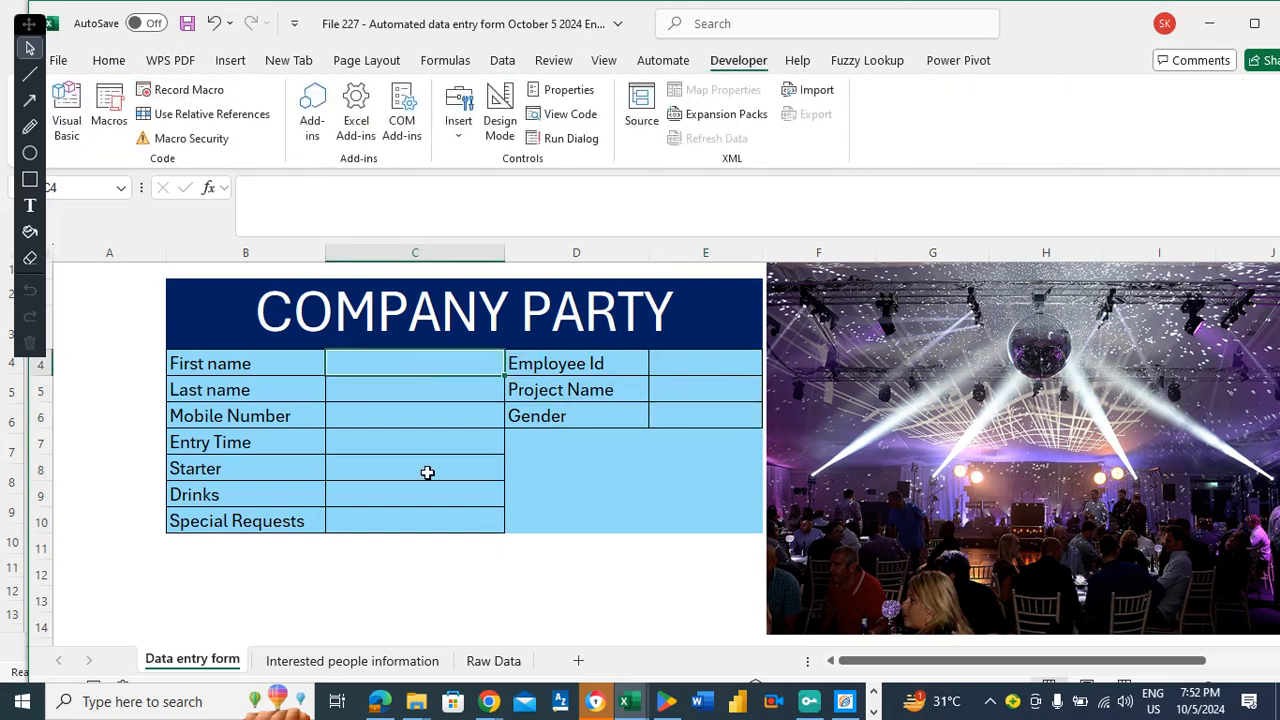
Save the workbook and check the Interested people information and Raw Data sheets.
{"action": "left_click", "coordinate": [398, 459]}
{"action": "key", "text": "ctrl+s"}
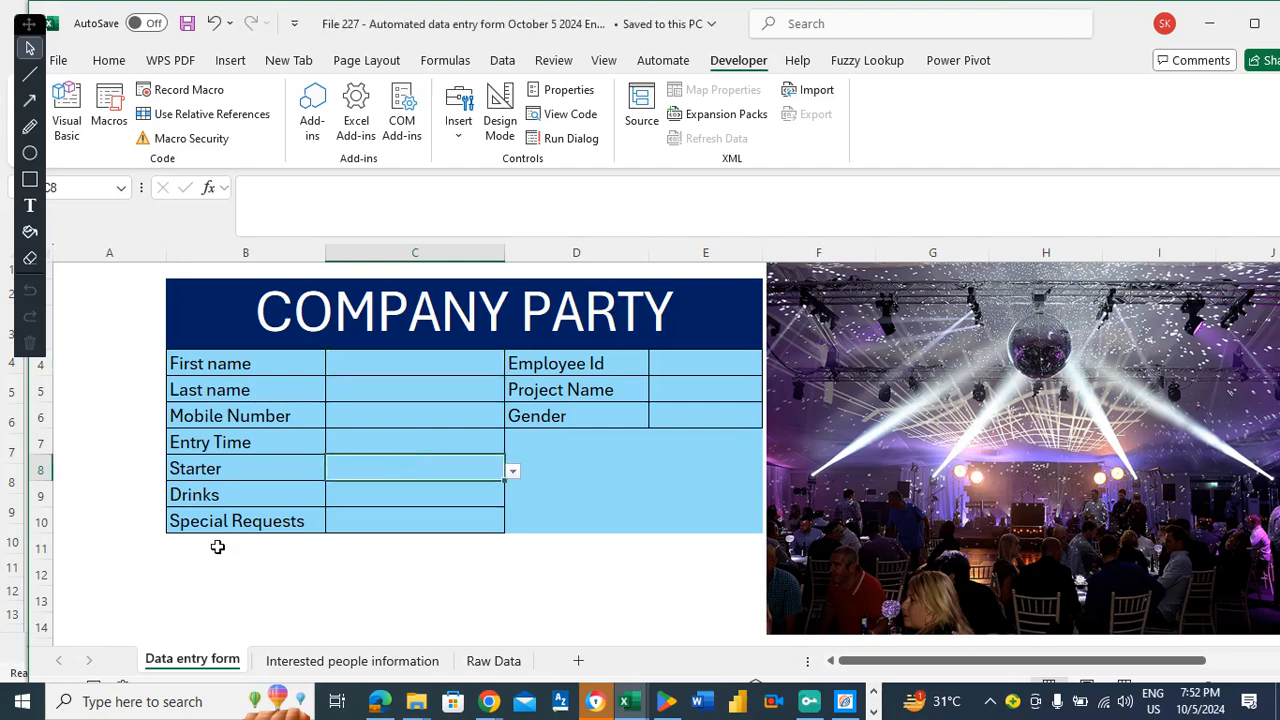
{"action": "left_click", "coordinate": [217, 546]}
{"action": "left_click", "coordinate": [303, 667]}
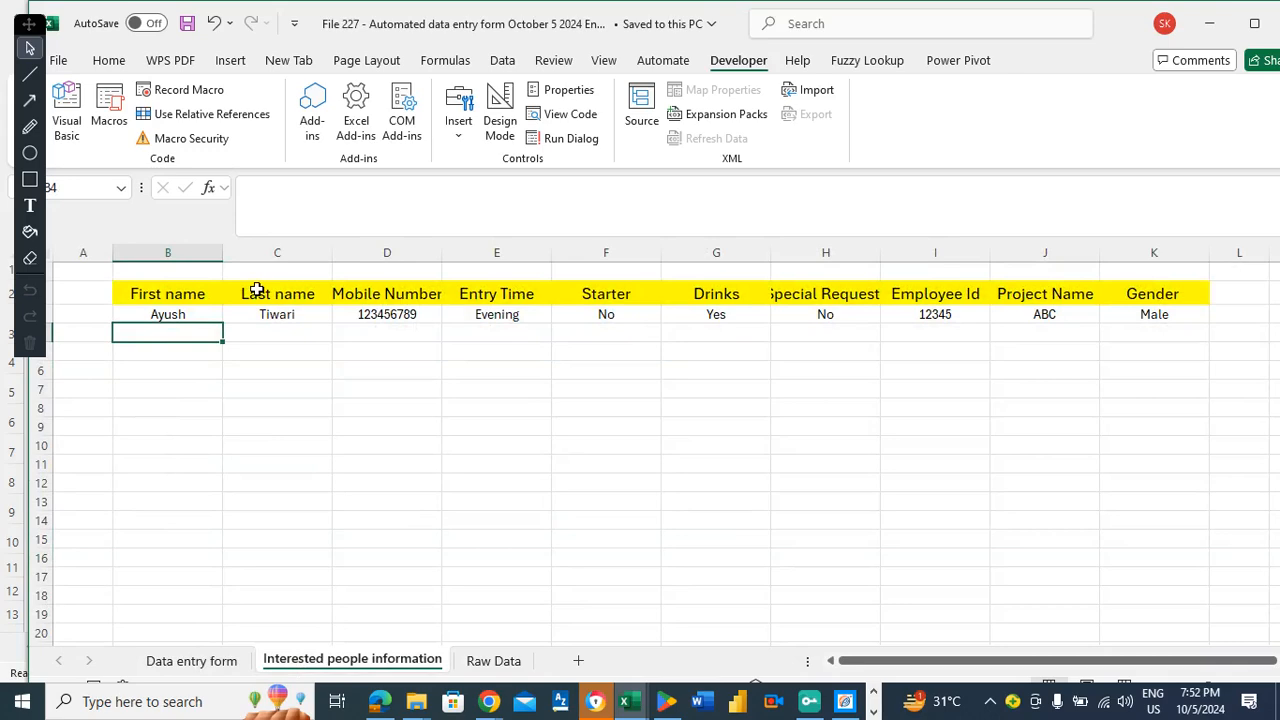
{"action": "left_click", "coordinate": [494, 661]}
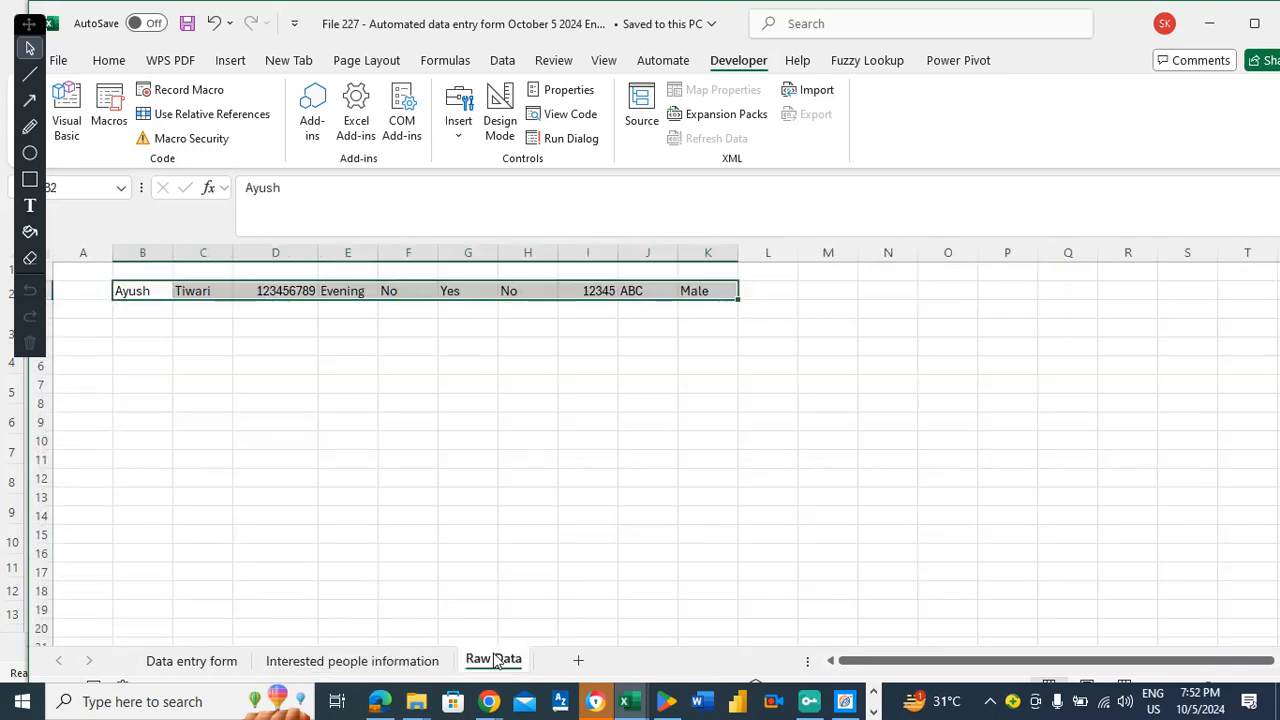
{"action": "left_click", "coordinate": [192, 661]}
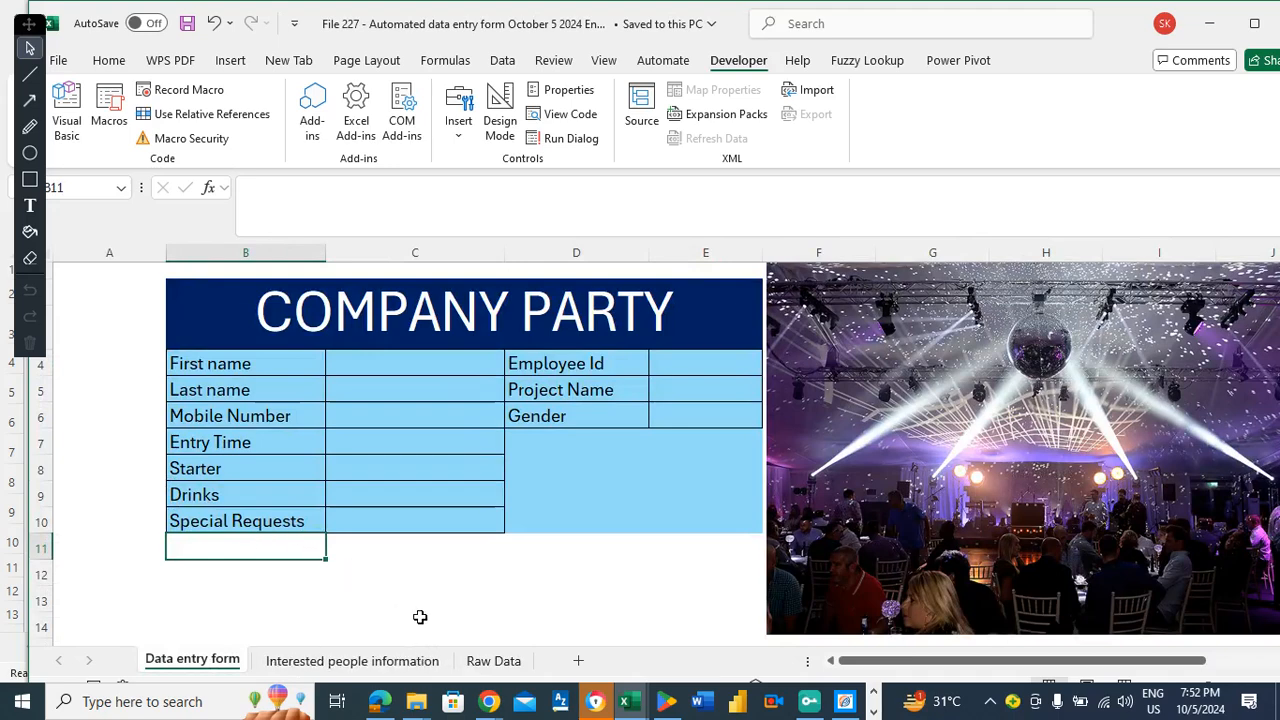
Back on the Data entry form, confirm the form fields are now blank.
{"action": "left_click", "coordinate": [419, 617]}
{"action": "key", "text": "Down"}
{"action": "key", "text": "Down"}
{"action": "key", "text": "Down"}
{"action": "key", "text": "Down"}
{"action": "key", "text": "Down"}
{"action": "key", "text": "Down"}
{"action": "key", "text": "Down"}
{"action": "key", "text": "Up"}
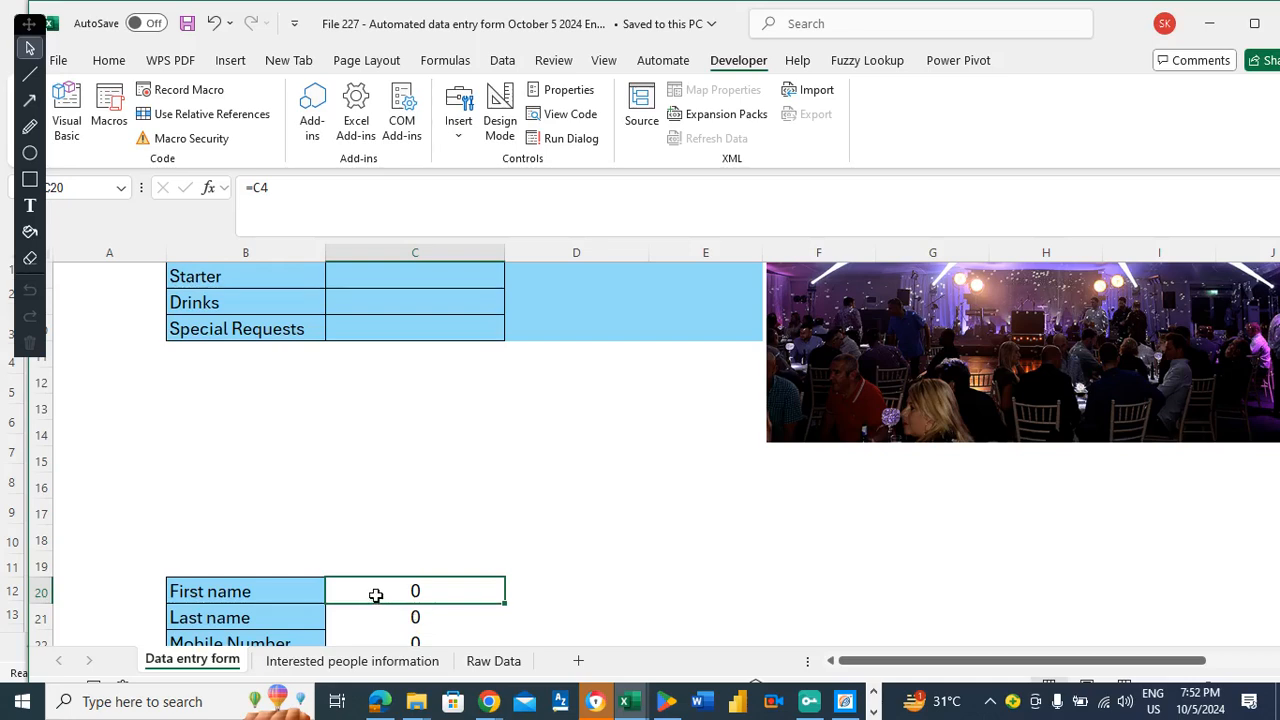
{"action": "left_click", "coordinate": [274, 467]}
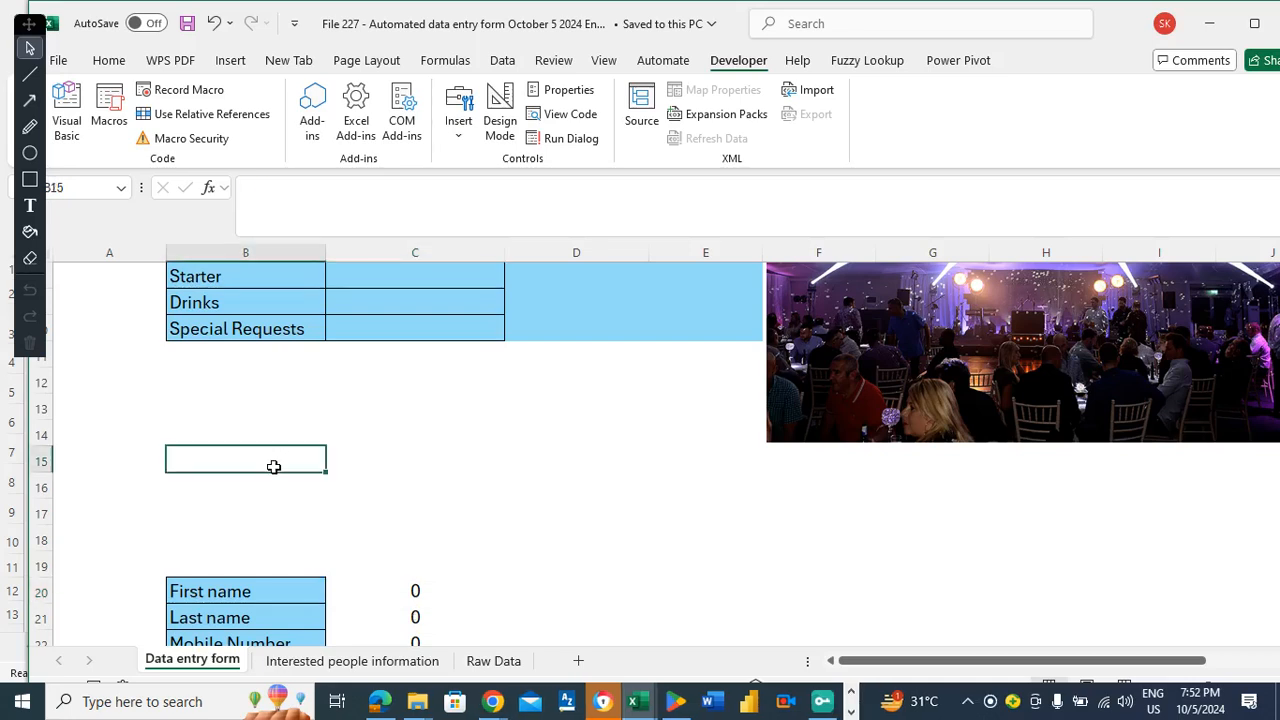
{"action": "key", "text": "Up"}
{"action": "key", "text": "Up"}
{"action": "key", "text": "Up"}
{"action": "key", "text": "Up"}
{"action": "key", "text": "Up"}
{"action": "key", "text": "Up"}
{"action": "key", "text": "Up"}
{"action": "key", "text": "Up"}
{"action": "key", "text": "Up"}
{"action": "key", "text": "Up"}
{"action": "key", "text": "Up"}
{"action": "key", "text": "Up"}
{"action": "key", "text": "Up"}
{"action": "key", "text": "Down"}
{"action": "key", "text": "Right"}
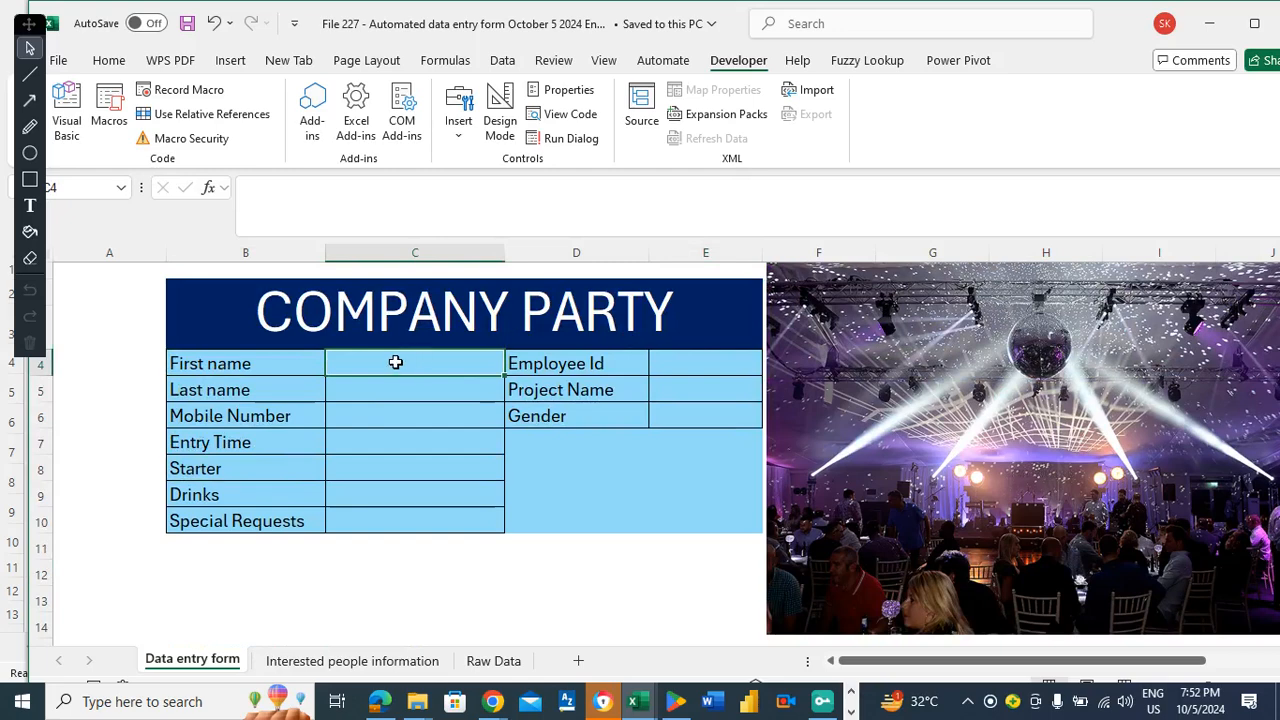
{"action": "left_click", "coordinate": [243, 566]}
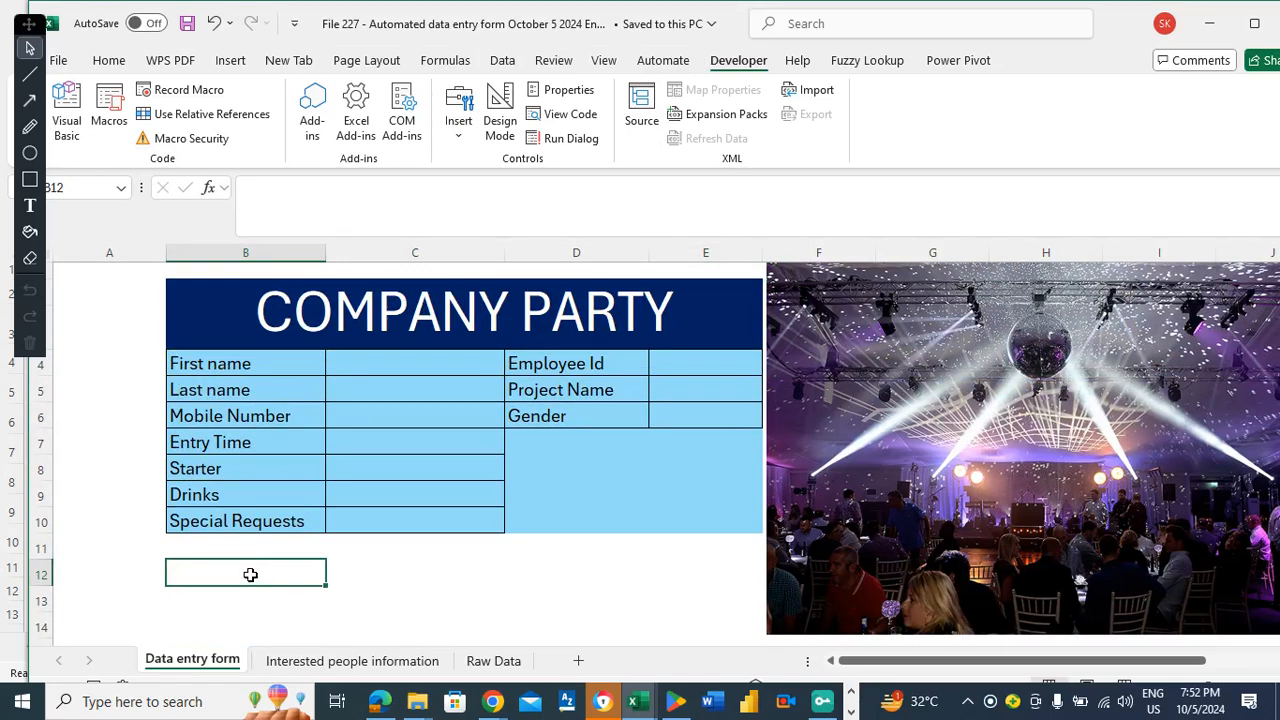
{"action": "left_click", "coordinate": [230, 62]}
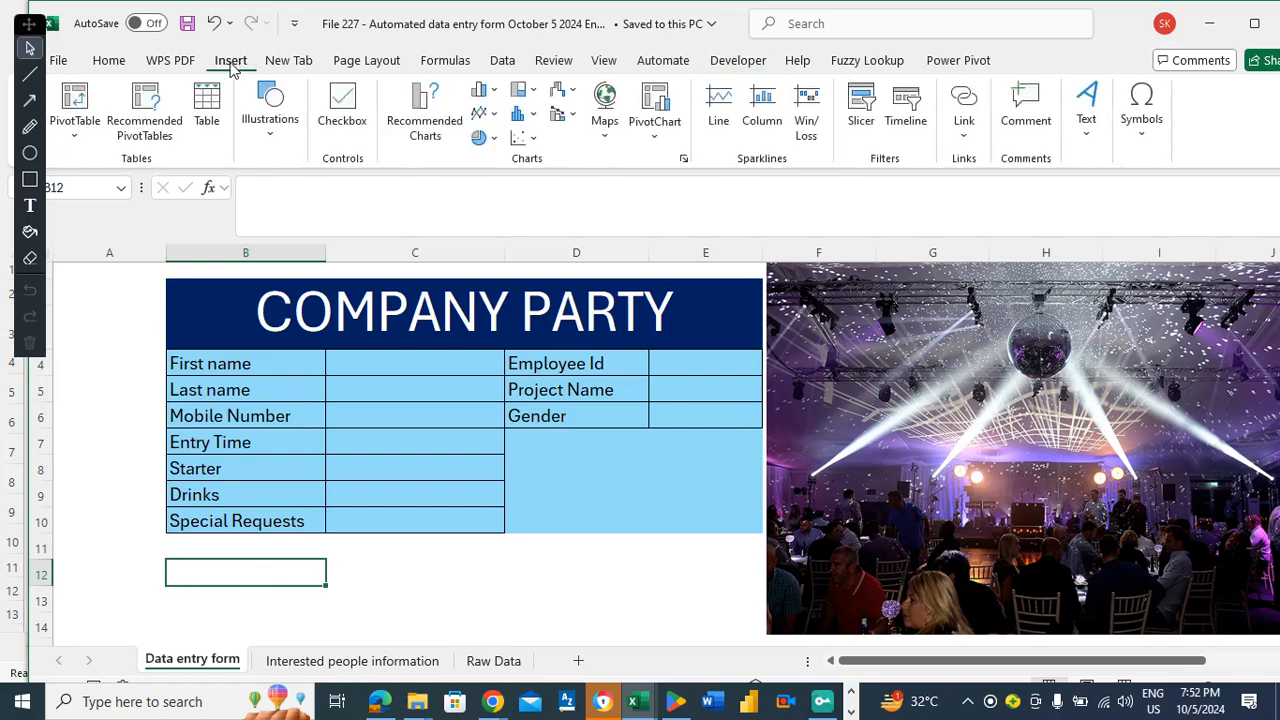
Draw a rectangle shape from B12 across to column E, just beneath the form.
{"action": "left_click", "coordinate": [270, 115]}
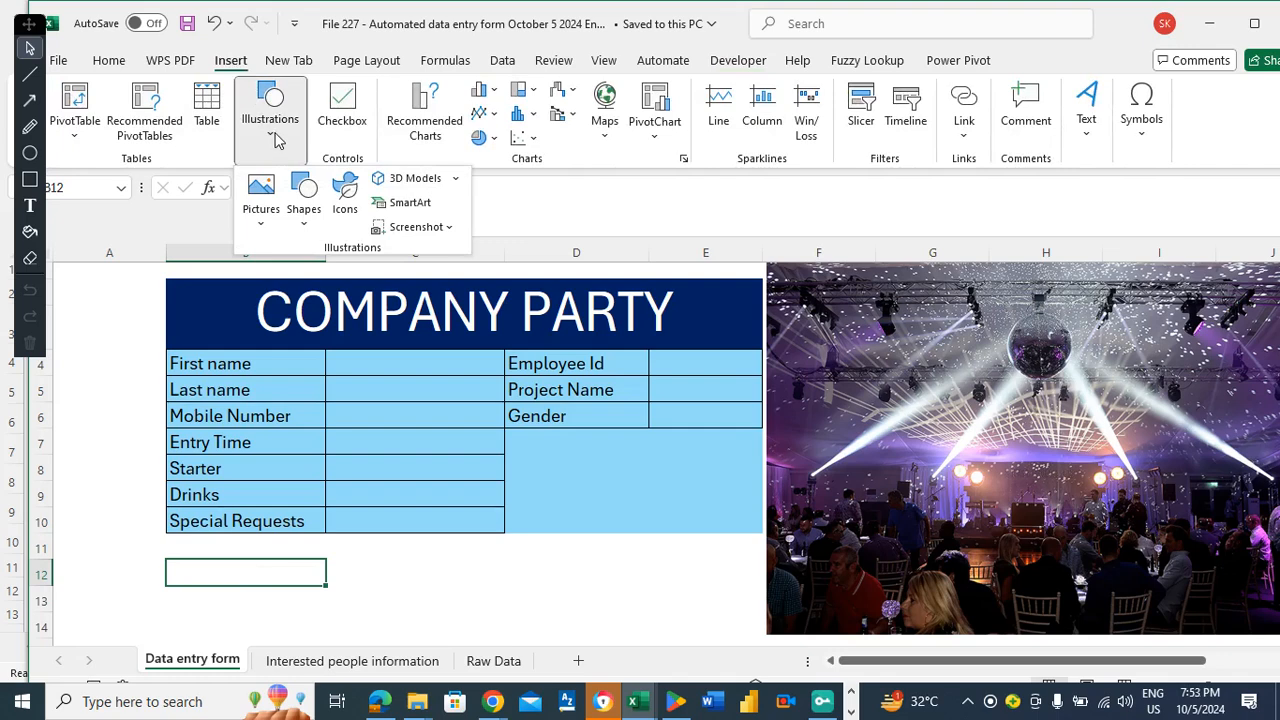
{"action": "left_click", "coordinate": [303, 215]}
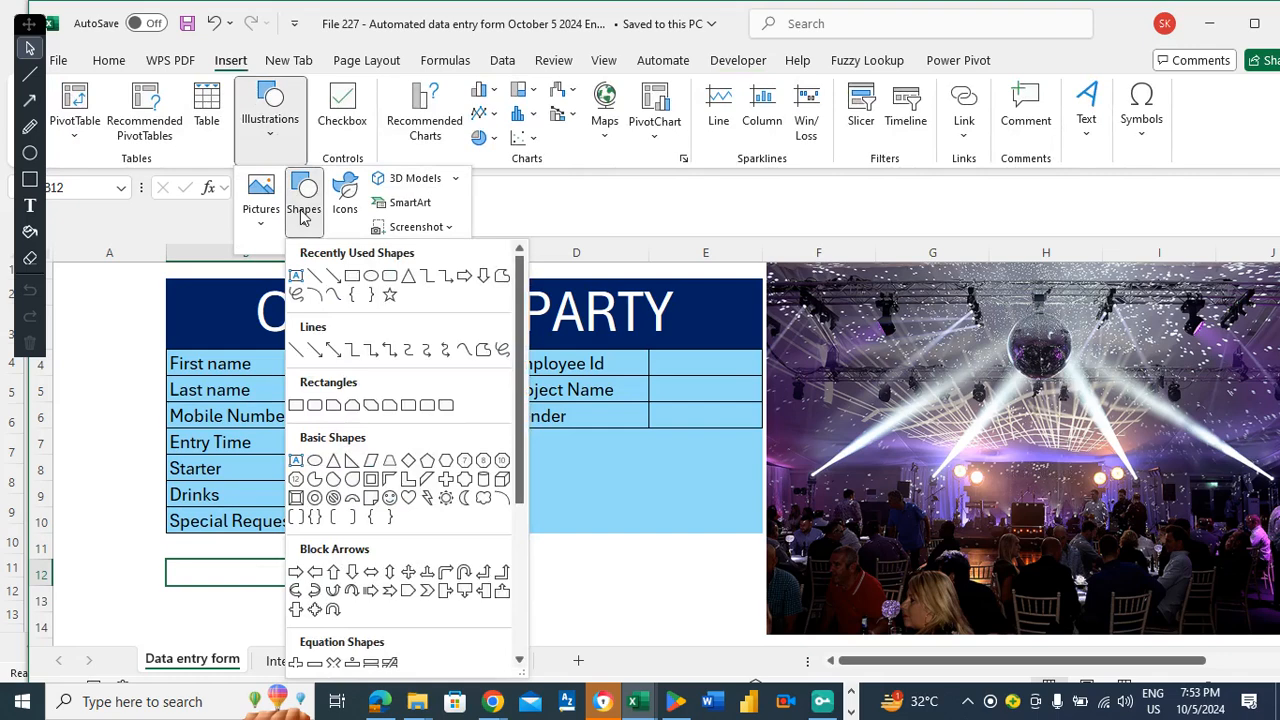
{"action": "left_click", "coordinate": [352, 277]}
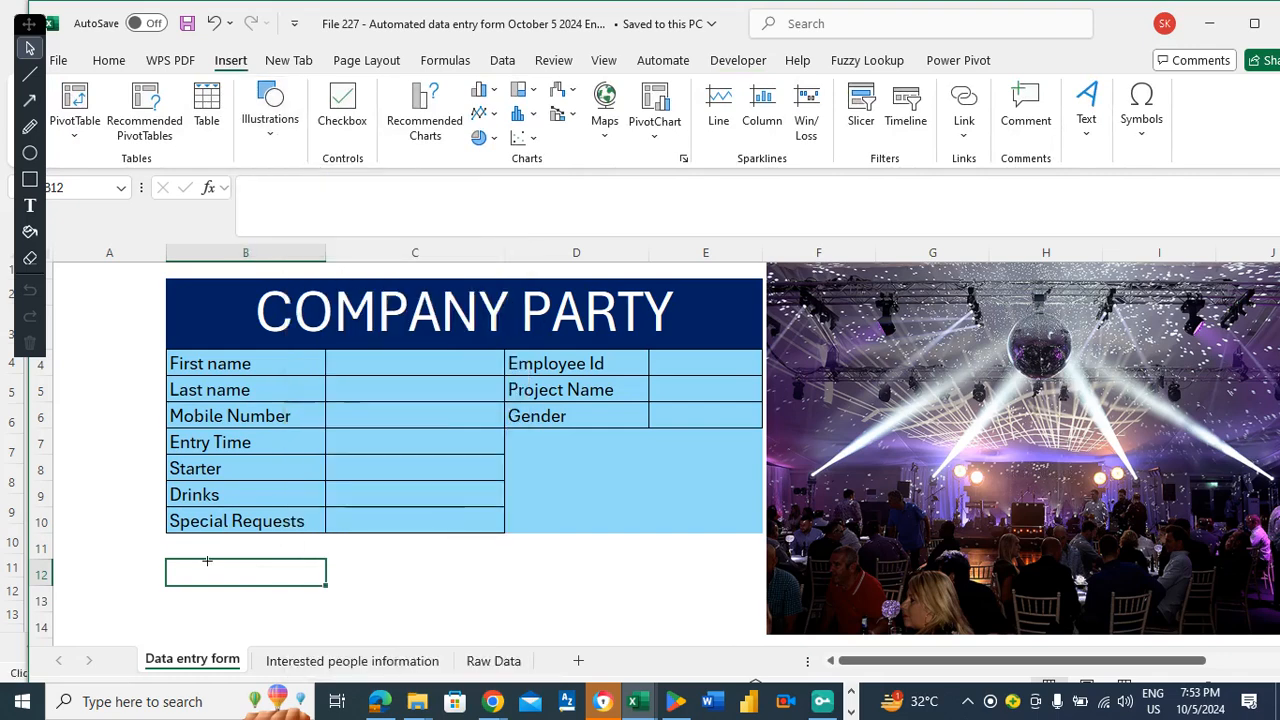
{"action": "left_click_drag", "start_coordinate": [170, 565], "coordinate": [757, 623]}
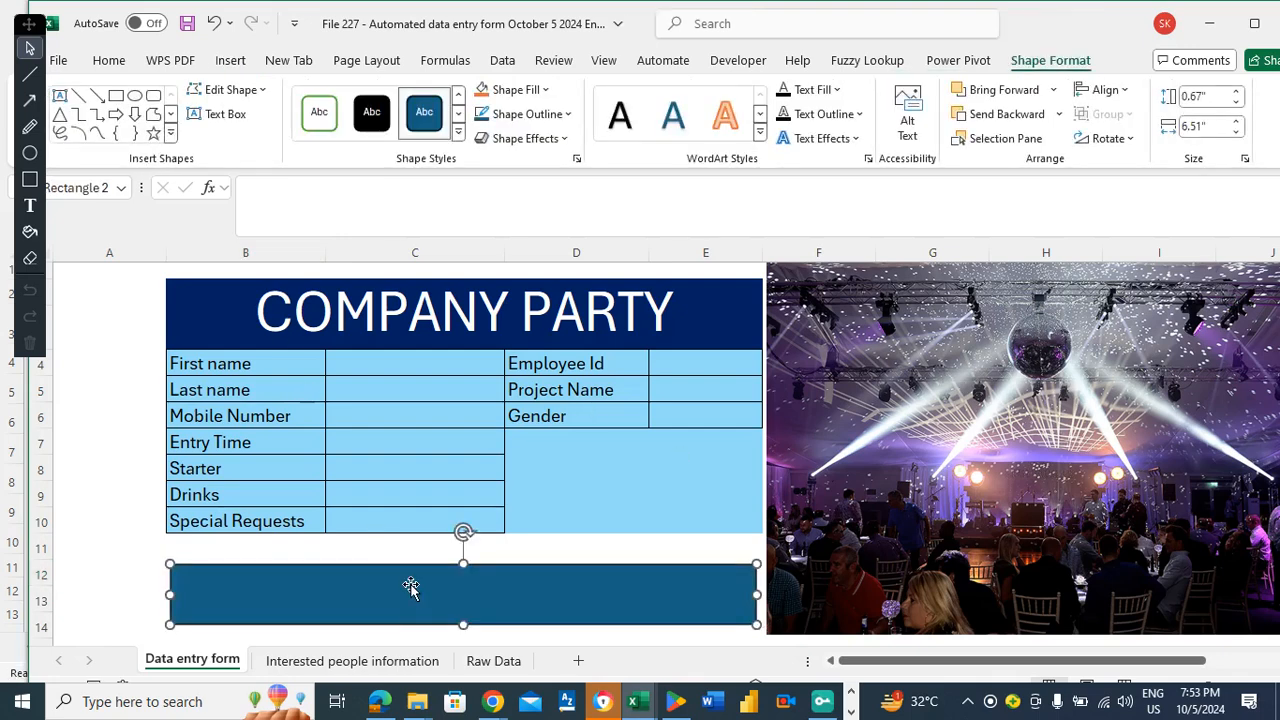
Fill the rectangle dark purple and centre its Submit text horizontally and vertically.
{"action": "left_click", "coordinate": [515, 91]}
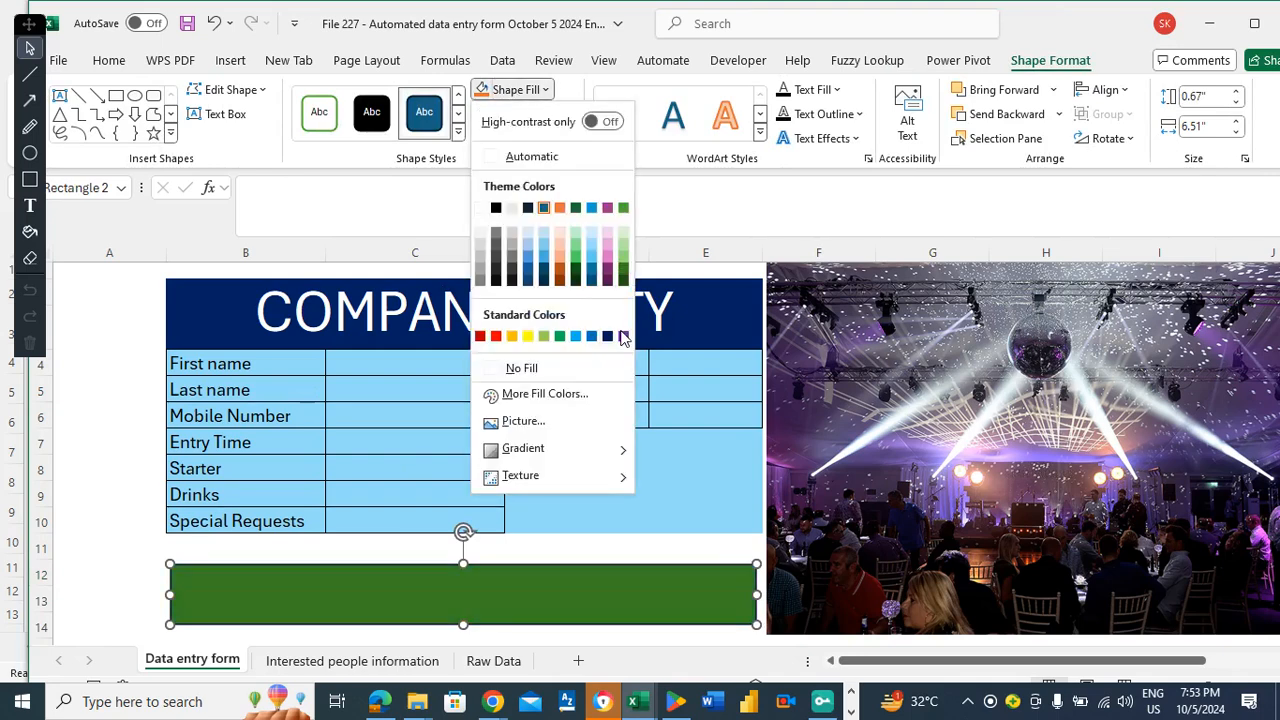
{"action": "left_click", "coordinate": [607, 280]}
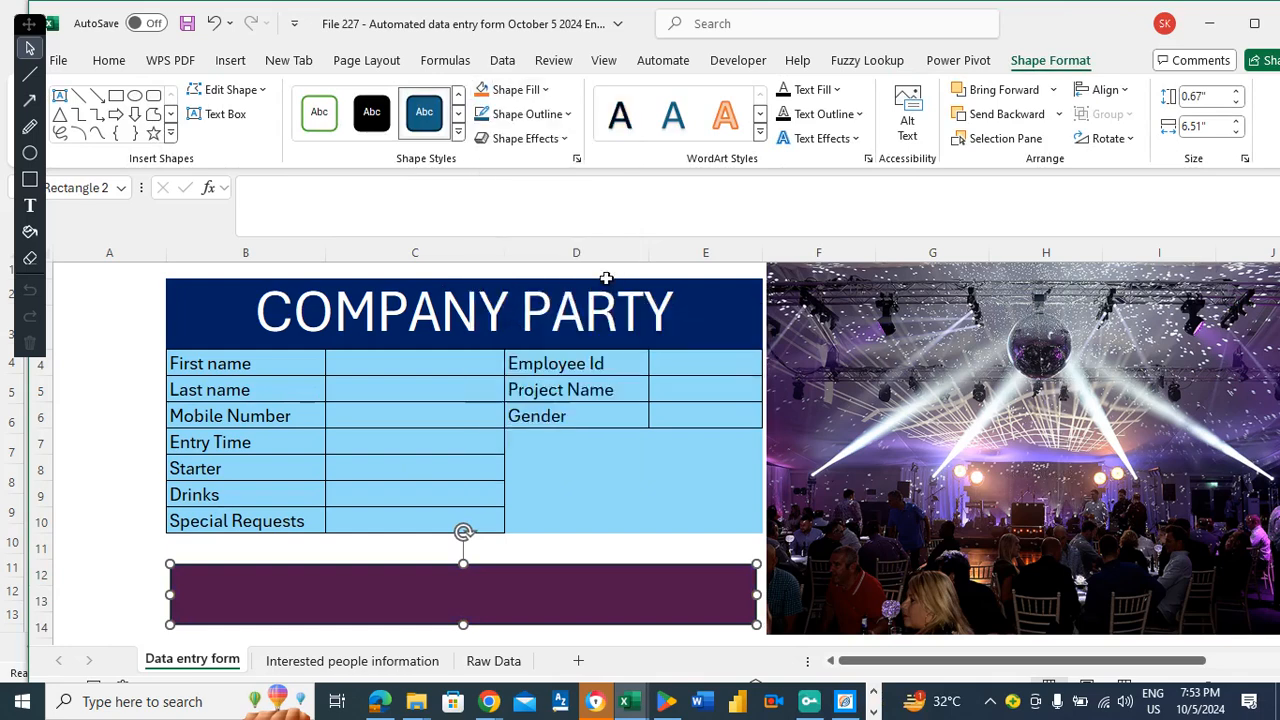
{"action": "double_click", "coordinate": [381, 594]}
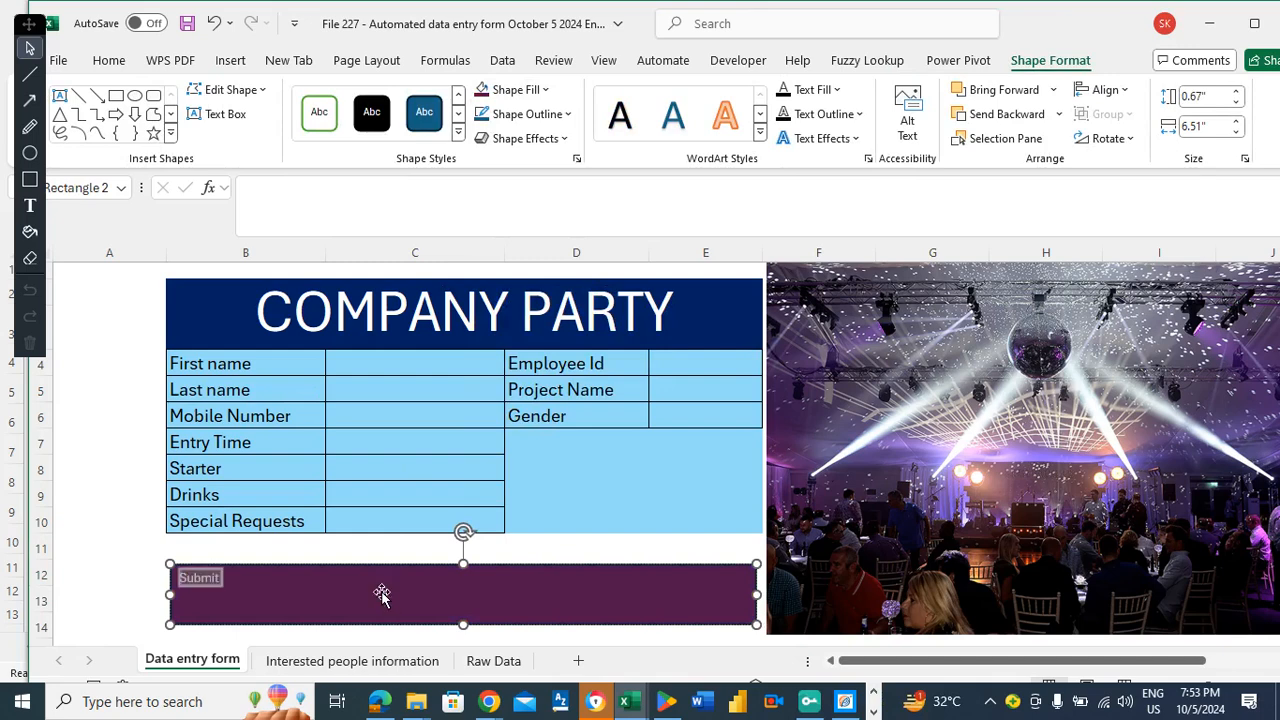
{"action": "left_click", "coordinate": [109, 61]}
{"action": "left_click", "coordinate": [215, 132]}
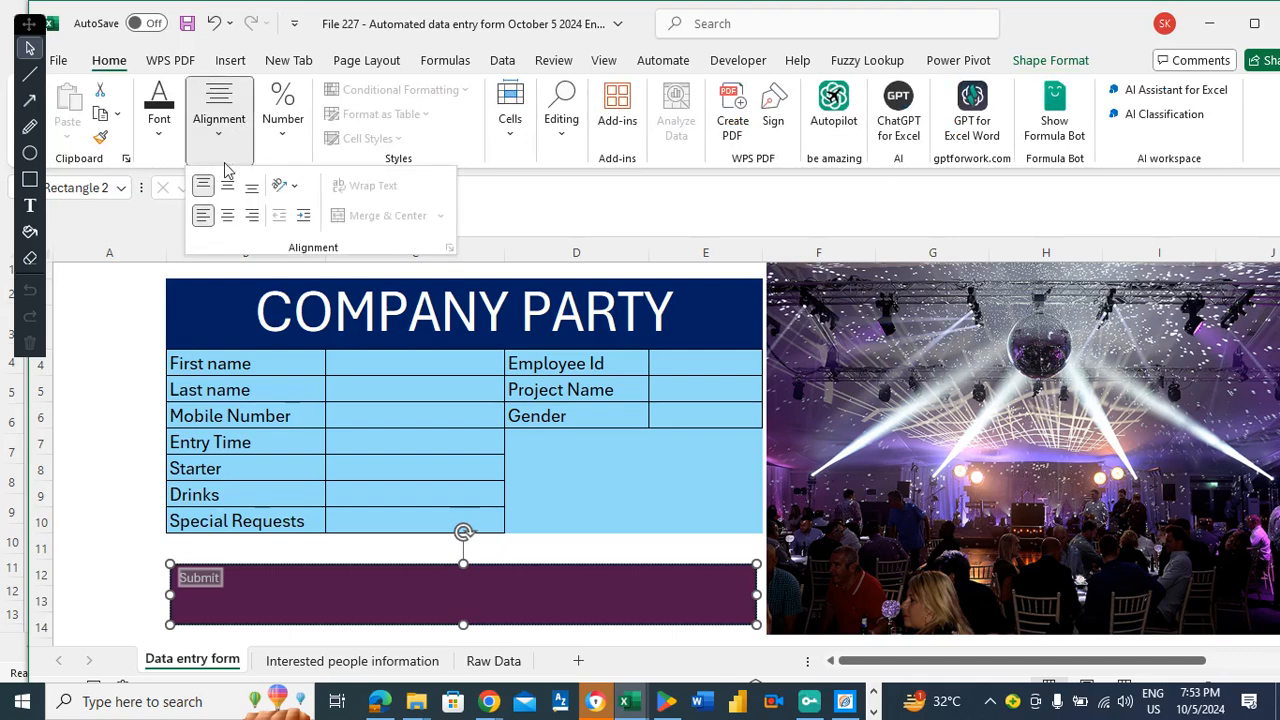
{"action": "left_click", "coordinate": [228, 216]}
{"action": "left_click", "coordinate": [228, 188]}
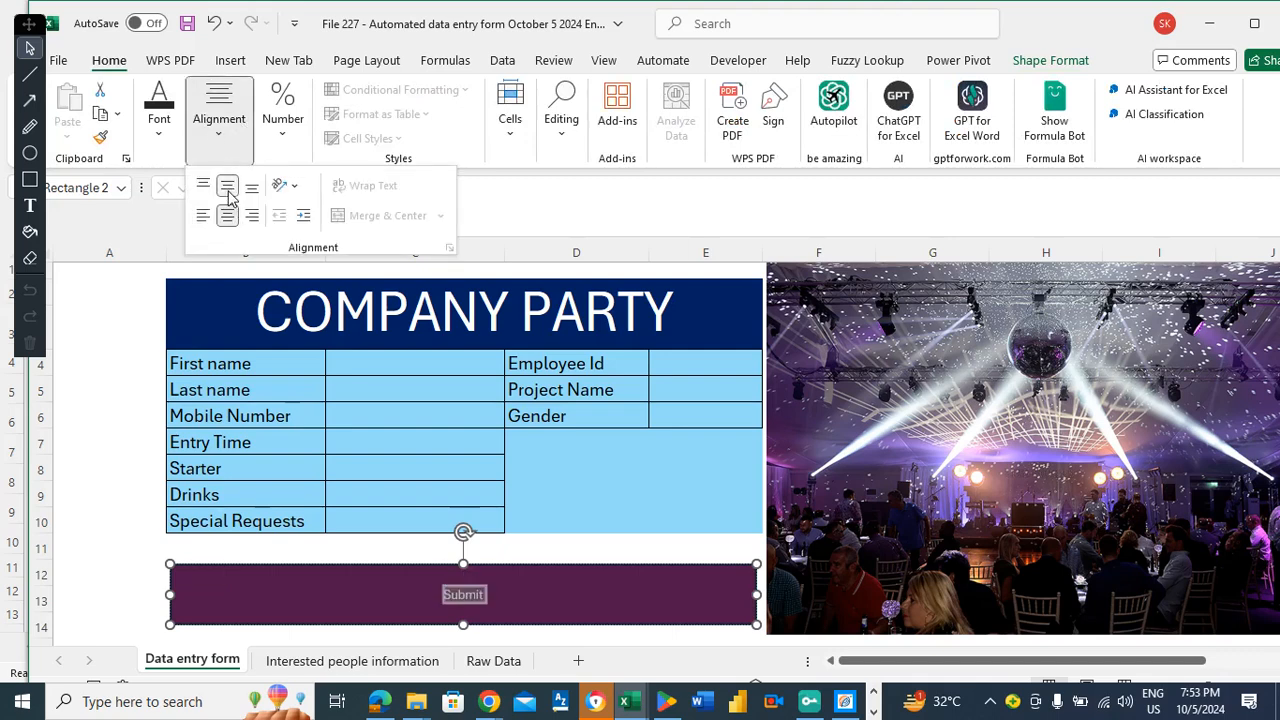
Set the Submit text to size 40 and narrow the button from both sides.
{"action": "left_click", "coordinate": [160, 118]}
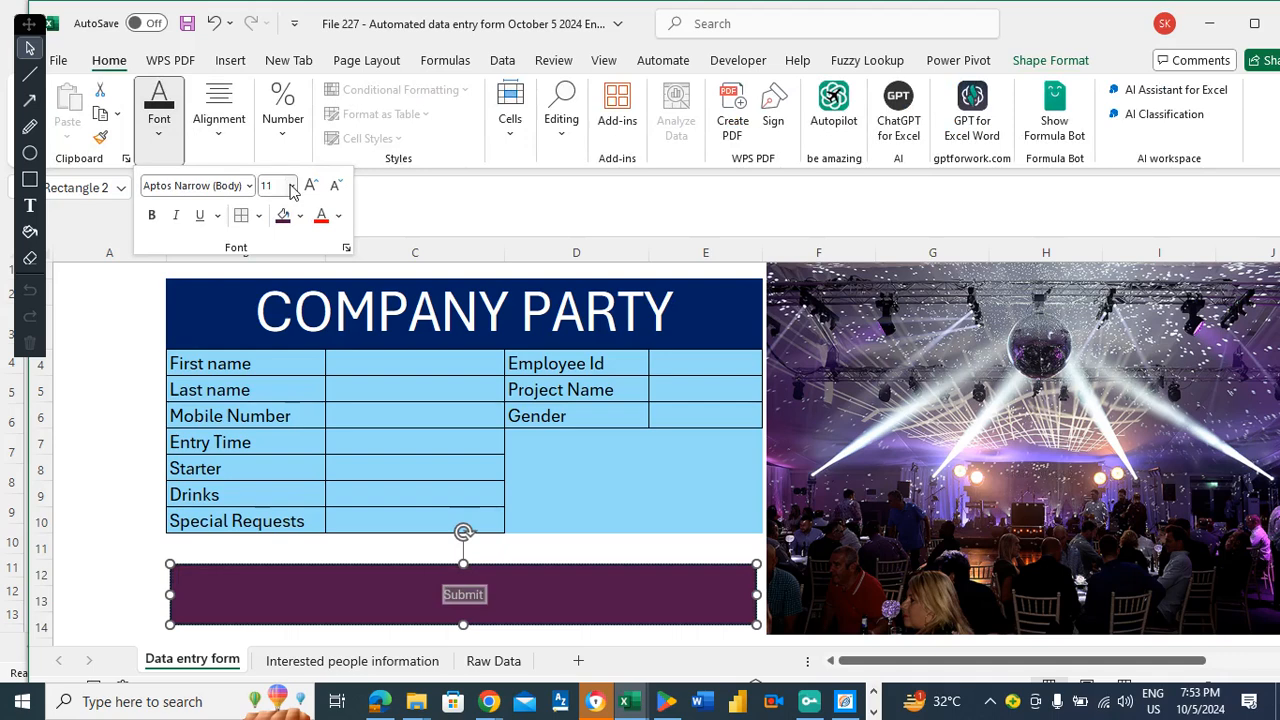
{"action": "left_click", "coordinate": [292, 187]}
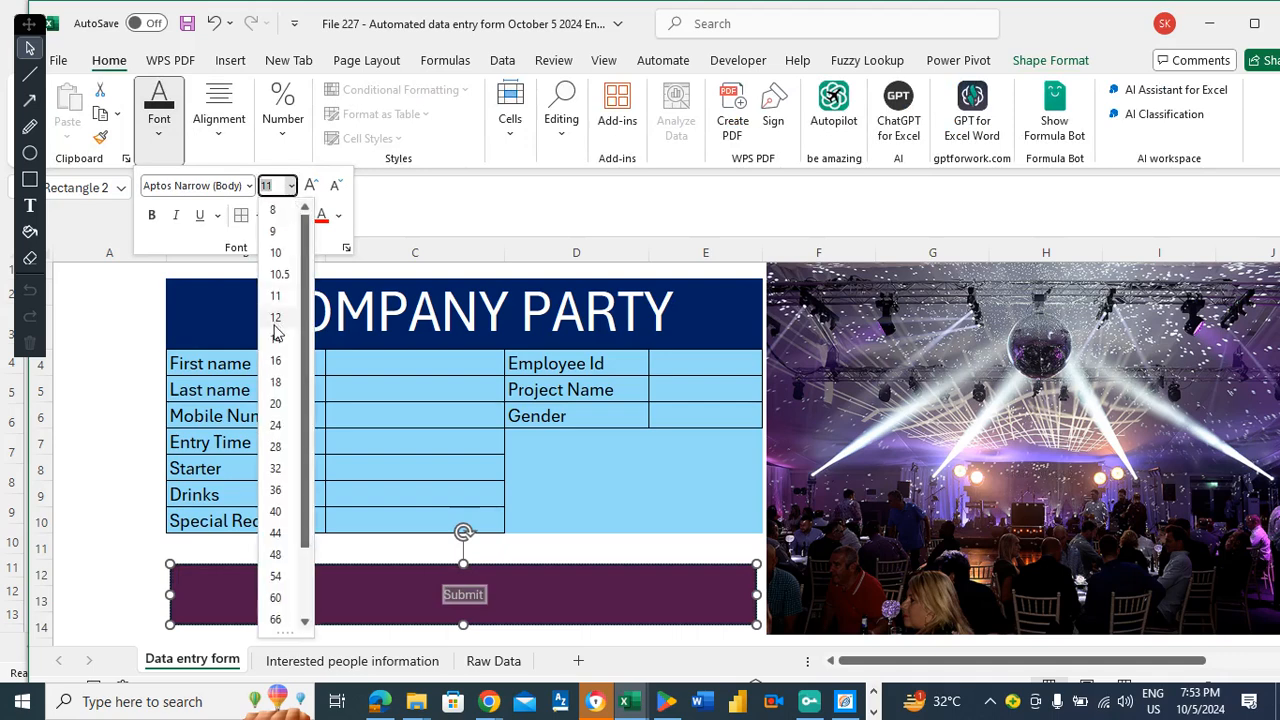
{"action": "left_click", "coordinate": [276, 512]}
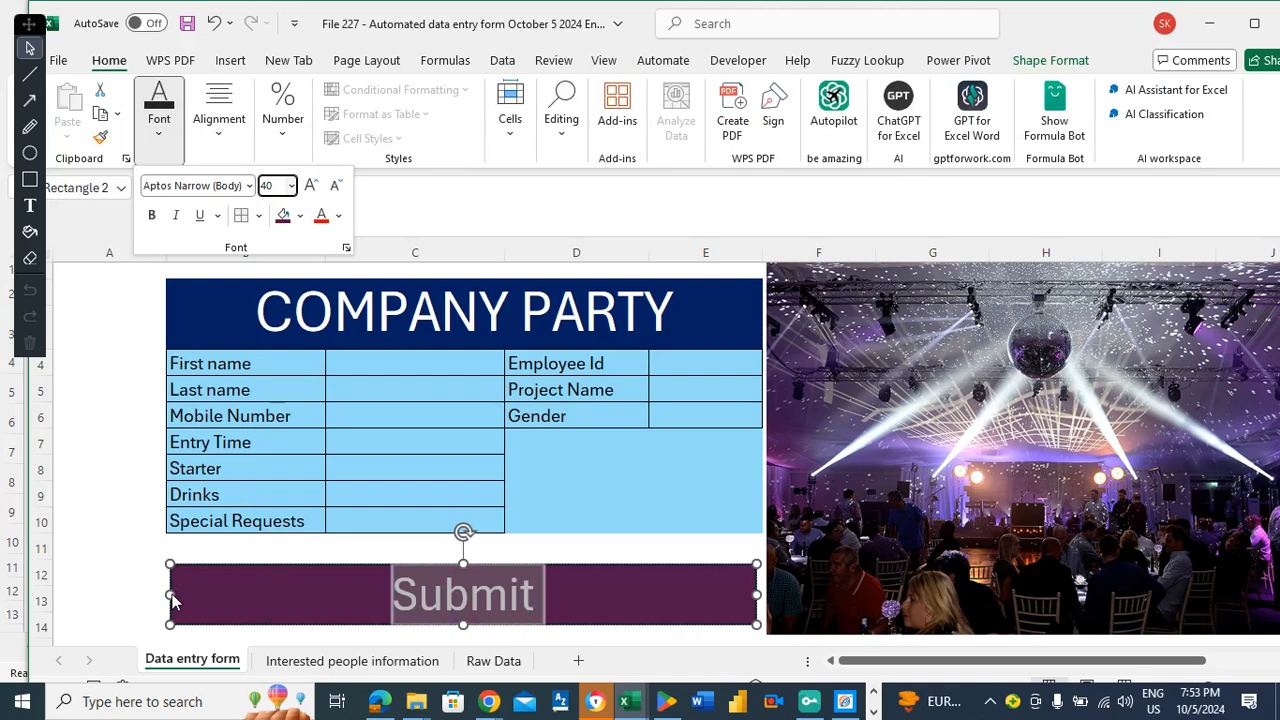
{"action": "left_click_drag", "start_coordinate": [172, 593], "coordinate": [295, 594]}
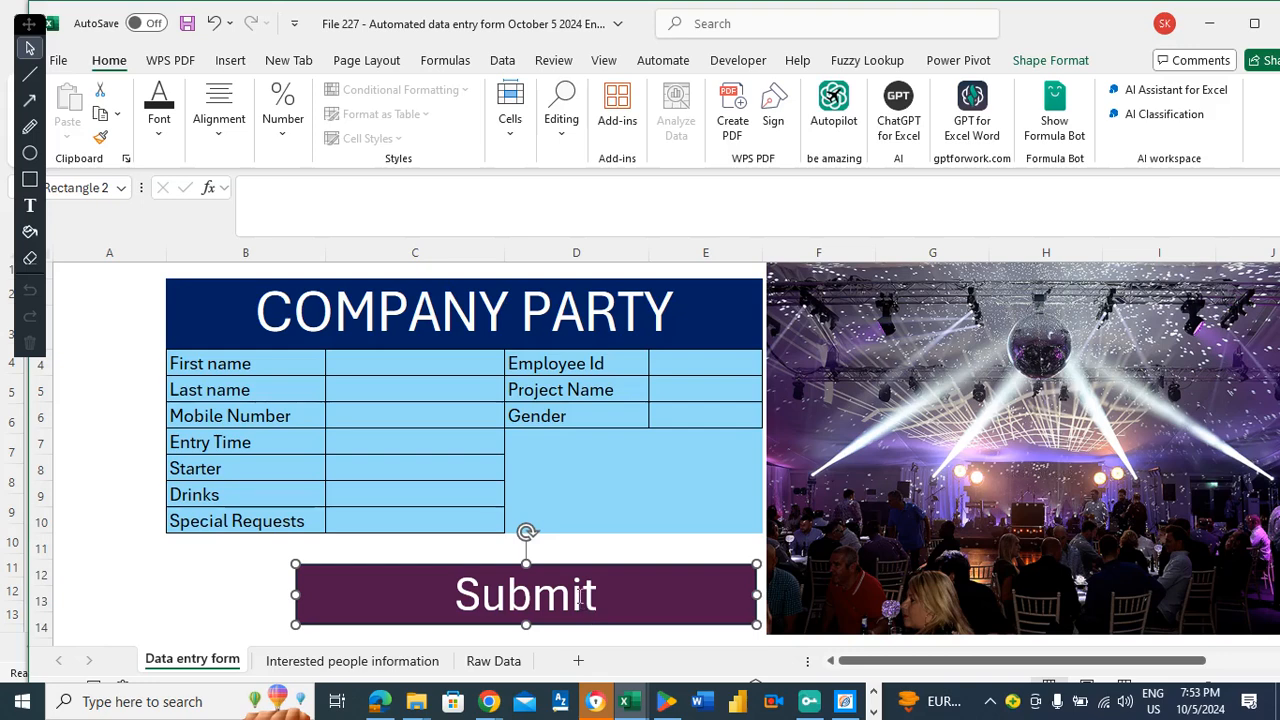
{"action": "left_click_drag", "start_coordinate": [757, 593], "coordinate": [597, 583]}
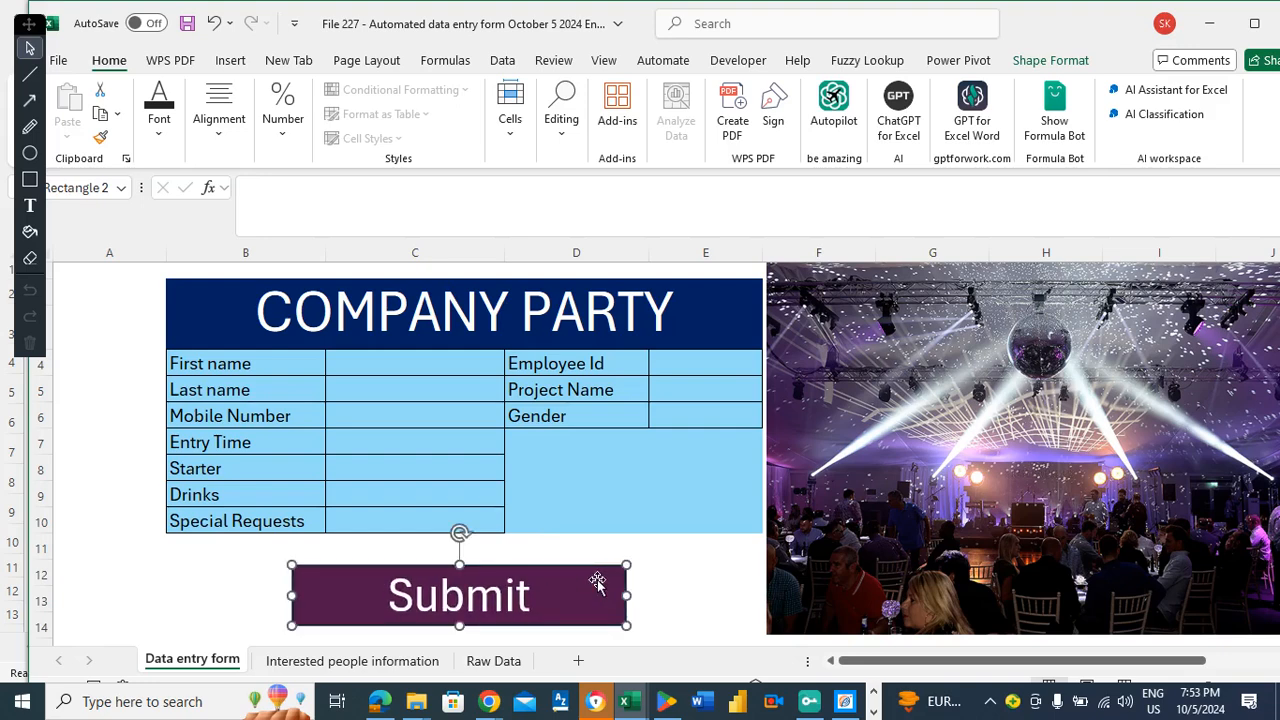
Apply Thick Outside Borders to the form range B2:E12, including the Submit button area.
{"action": "left_click", "coordinate": [674, 580]}
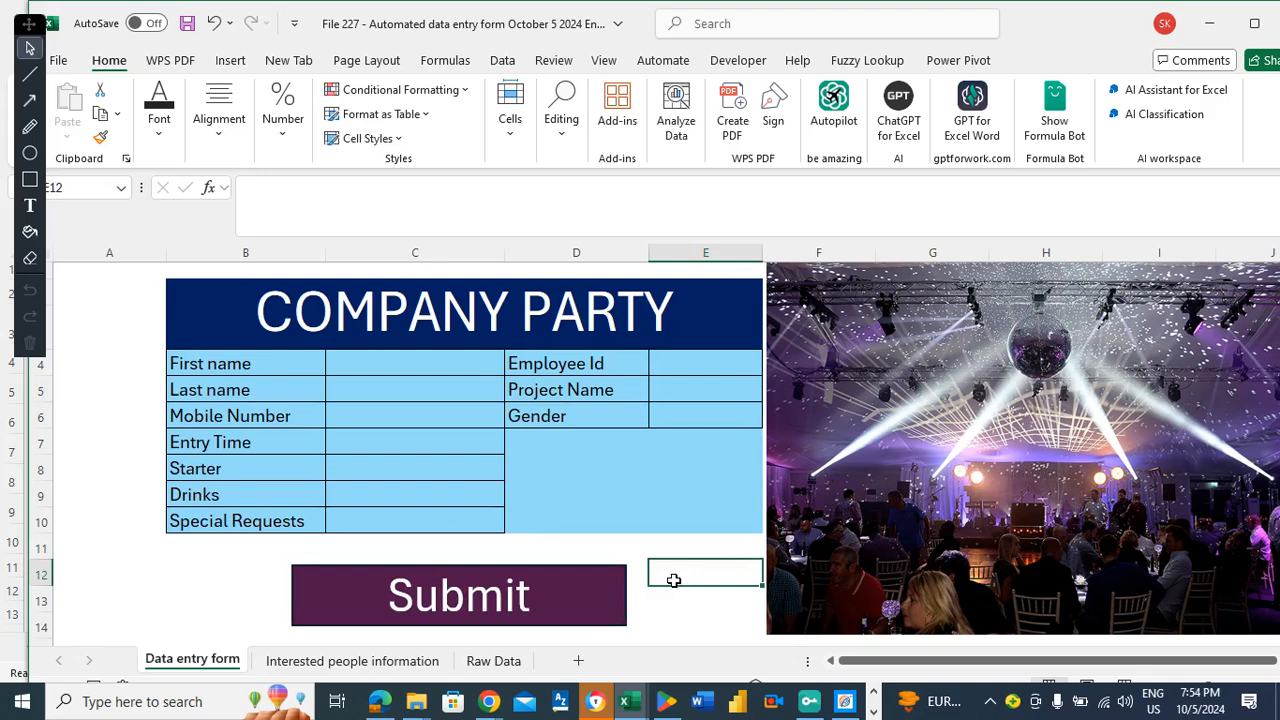
{"action": "left_click", "coordinate": [184, 287]}
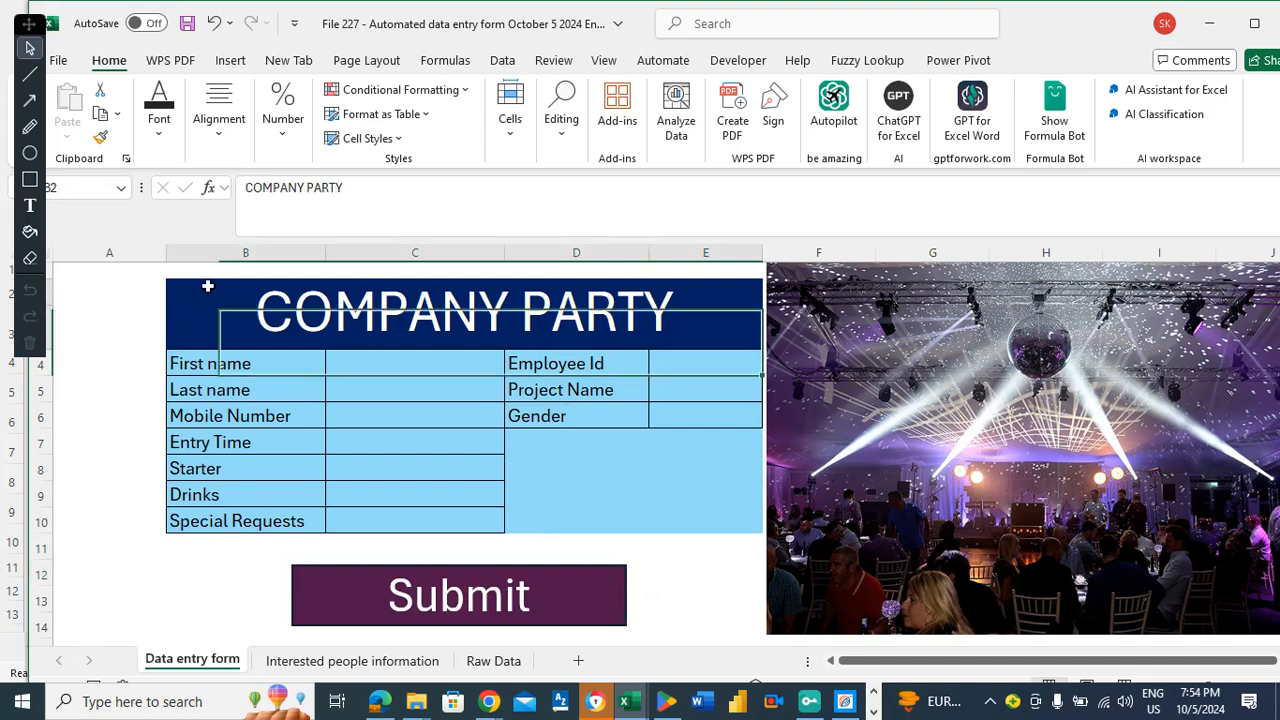
{"action": "left_click_drag", "start_coordinate": [483, 325], "coordinate": [559, 619]}
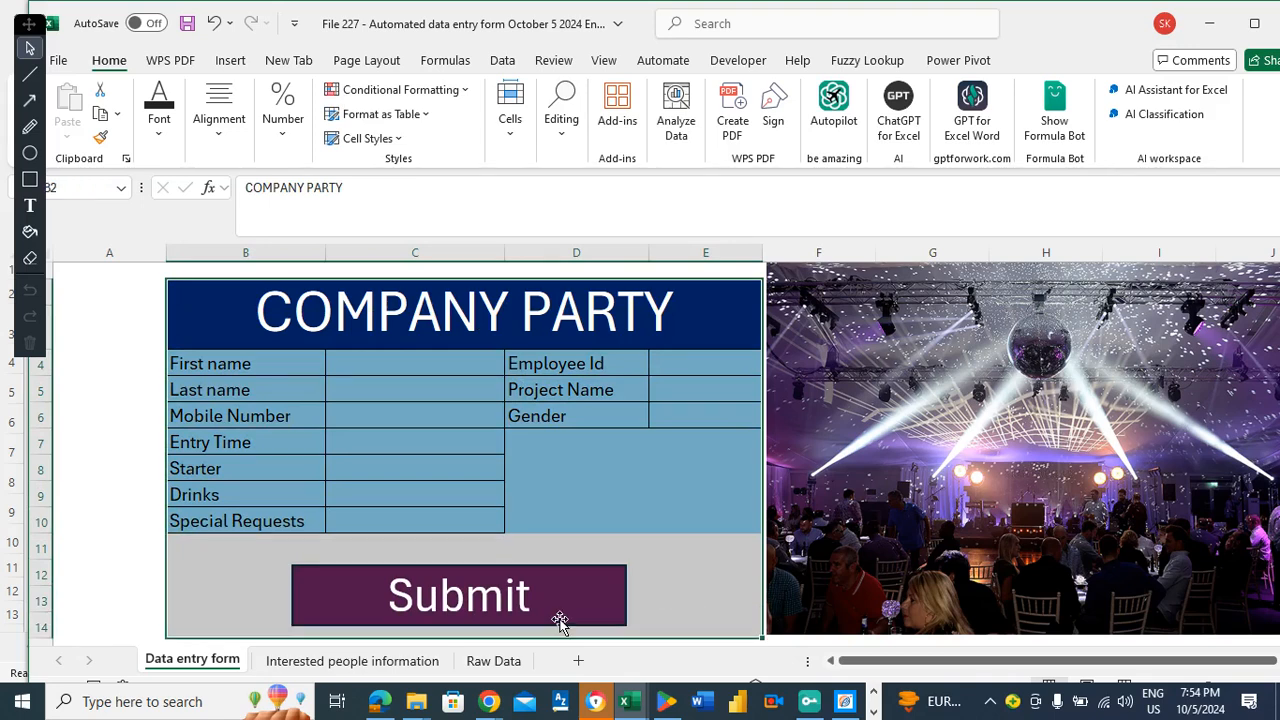
{"action": "left_click", "coordinate": [160, 120]}
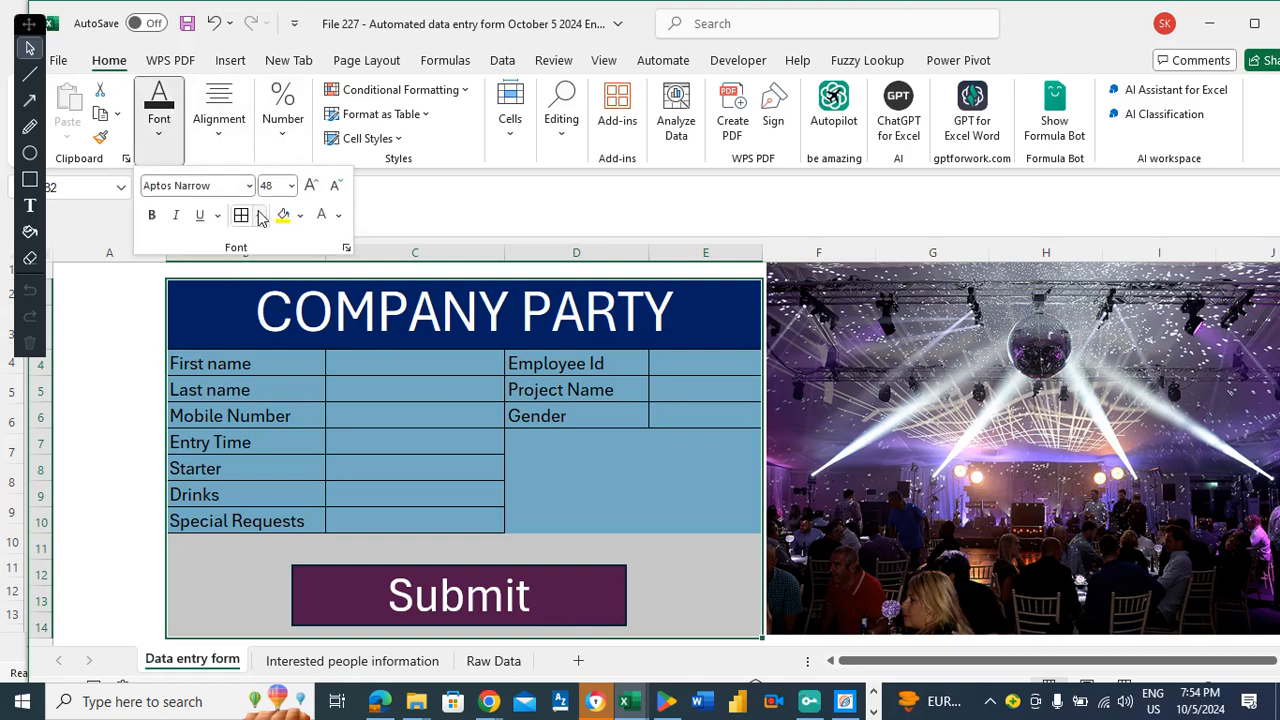
{"action": "left_click", "coordinate": [259, 217]}
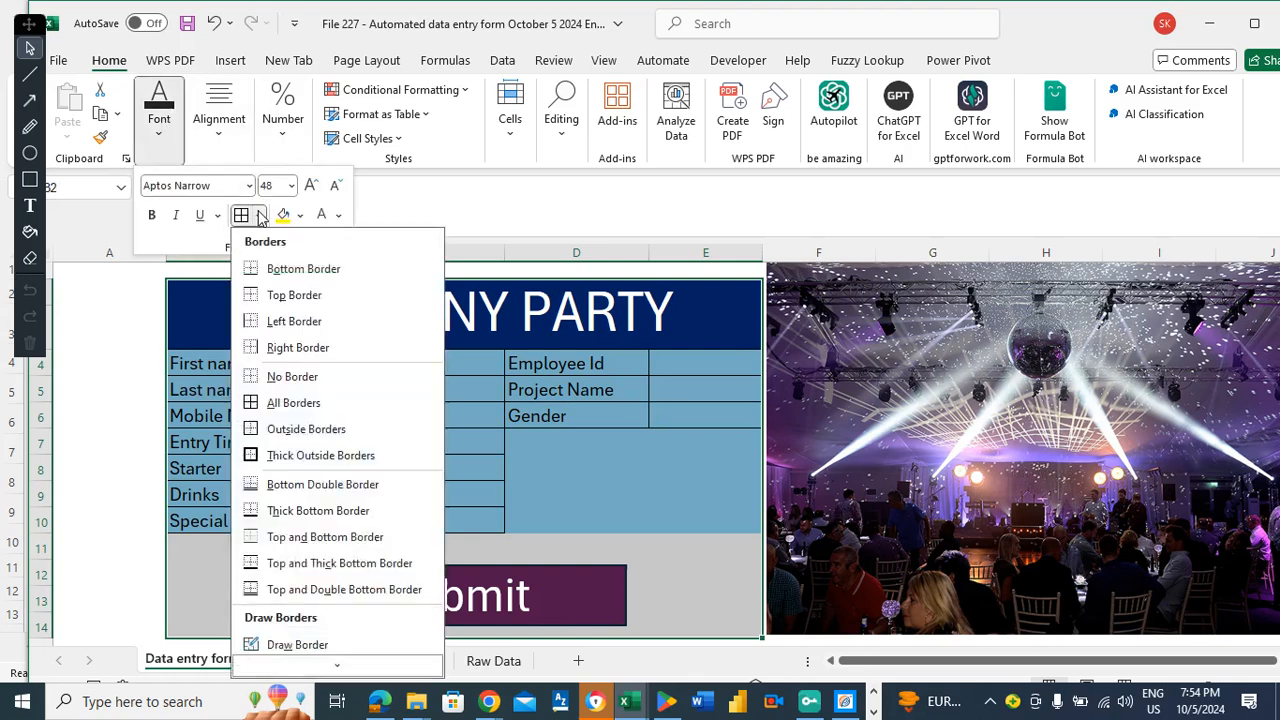
{"action": "left_click", "coordinate": [303, 455]}
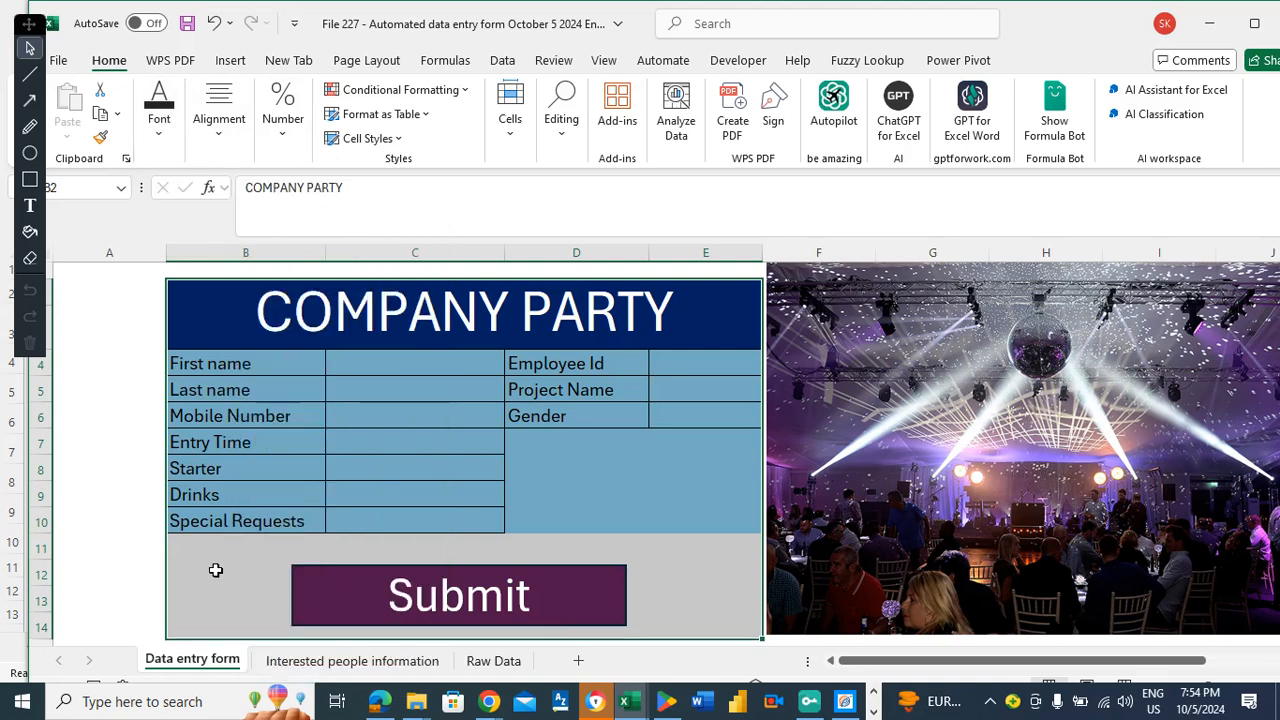
{"action": "left_click", "coordinate": [215, 570]}
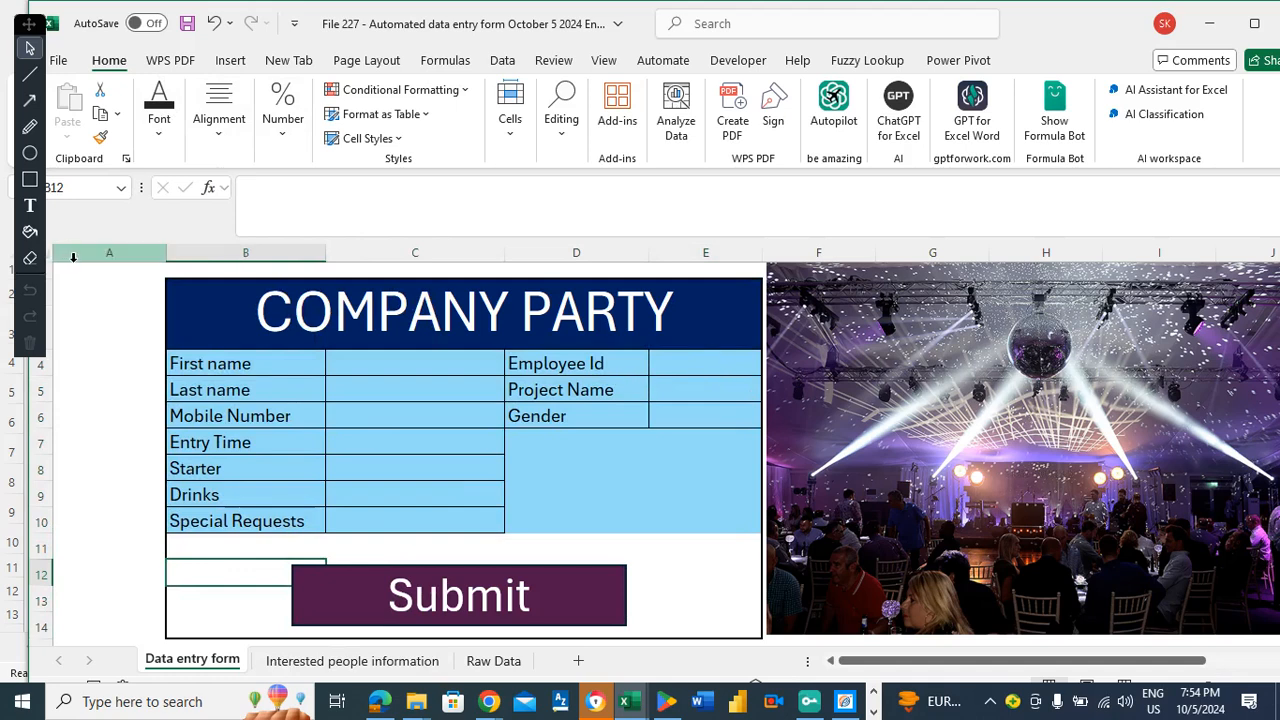
{"action": "left_click", "coordinate": [70, 257]}
{"action": "left_click", "coordinate": [114, 276]}
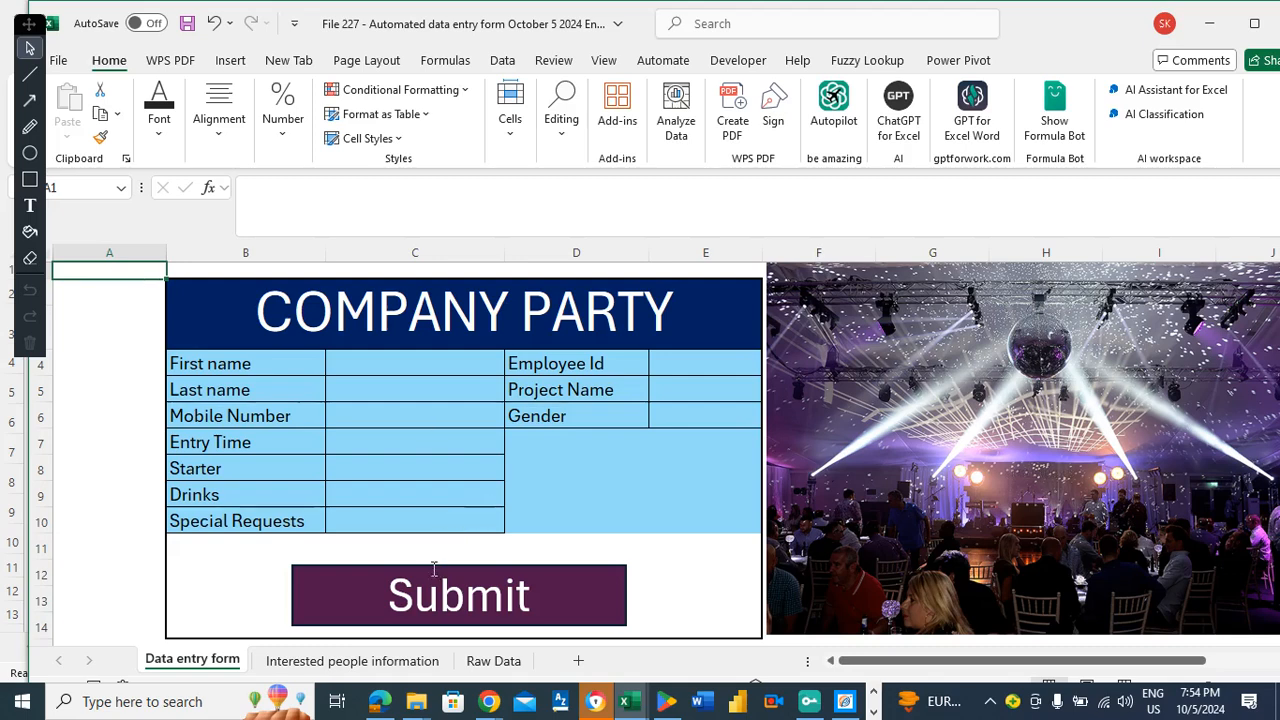
{"action": "left_click", "coordinate": [366, 553]}
Assign the Automate2Oct5correct macro from this workbook to the Submit button.
{"action": "left_click", "coordinate": [371, 575]}
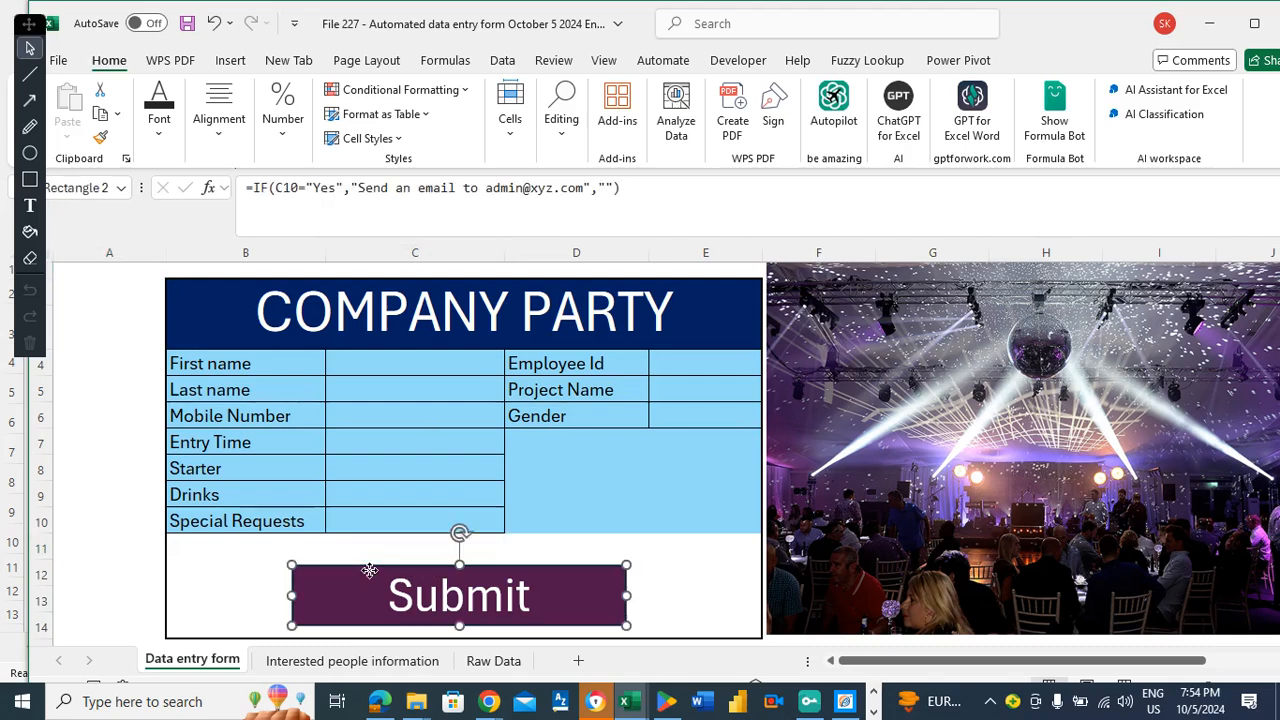
{"action": "right_click", "coordinate": [372, 578]}
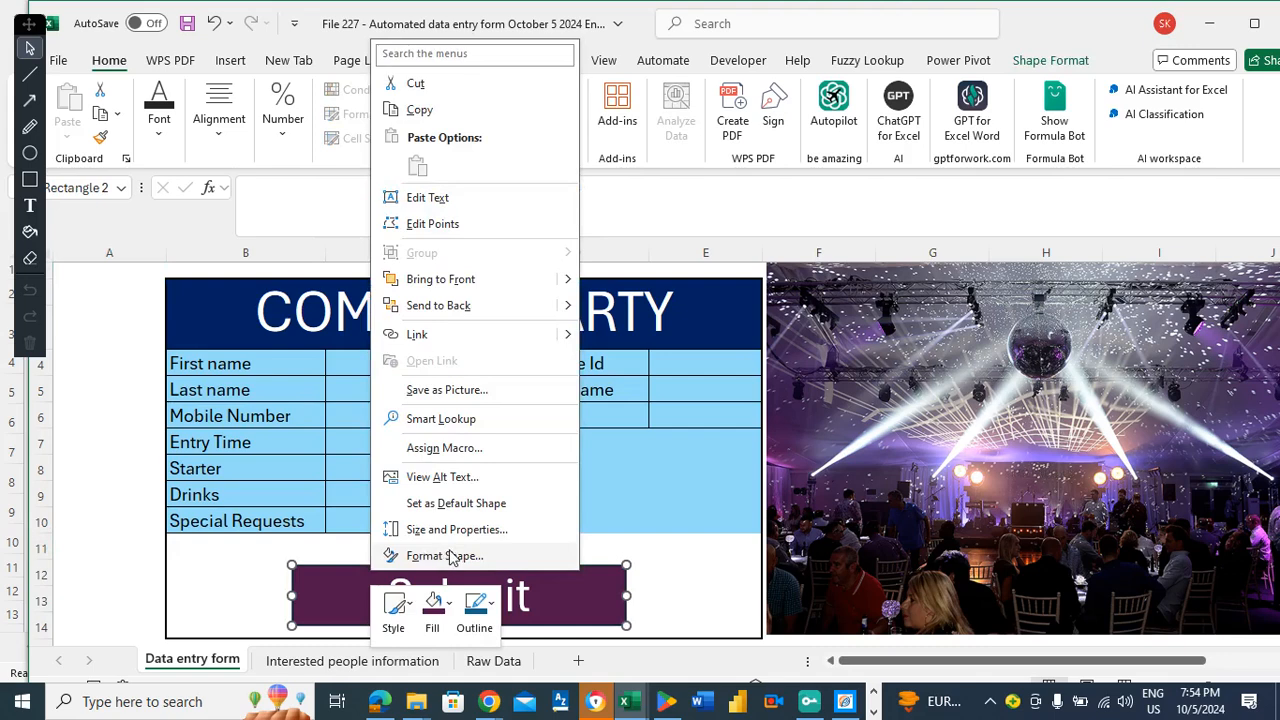
{"action": "left_click", "coordinate": [443, 448]}
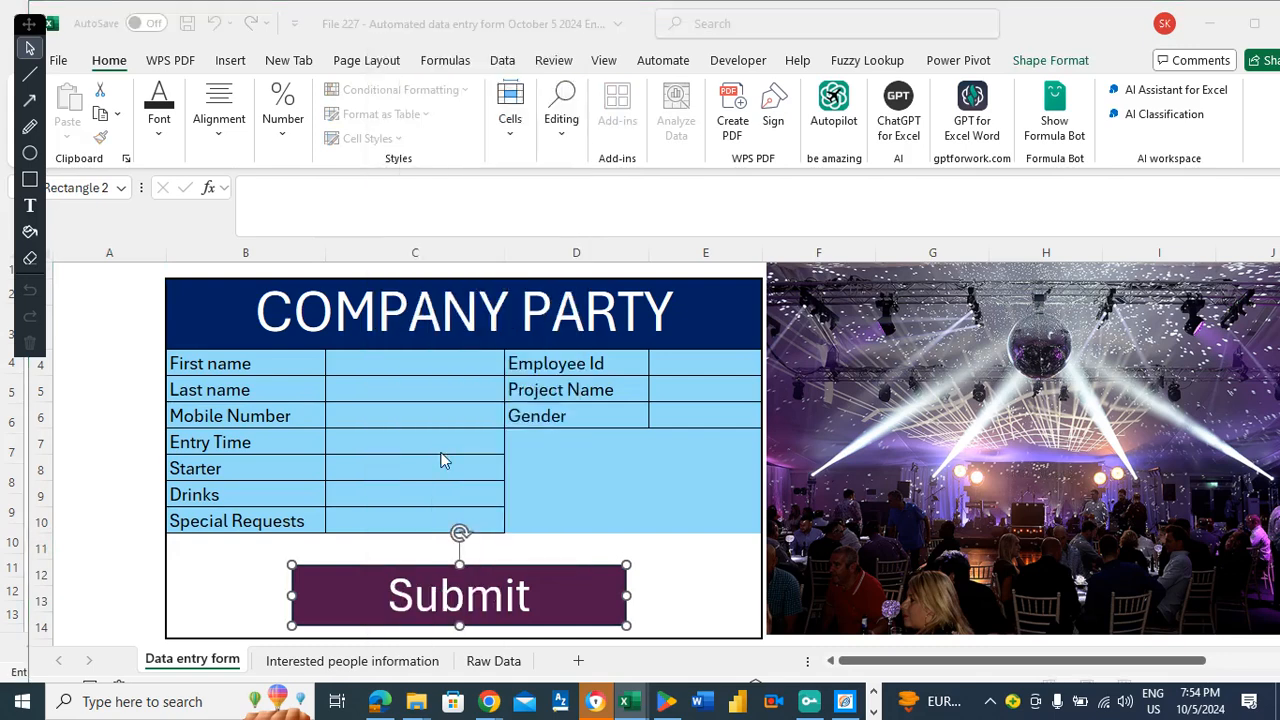
{"action": "left_click", "coordinate": [337, 512]}
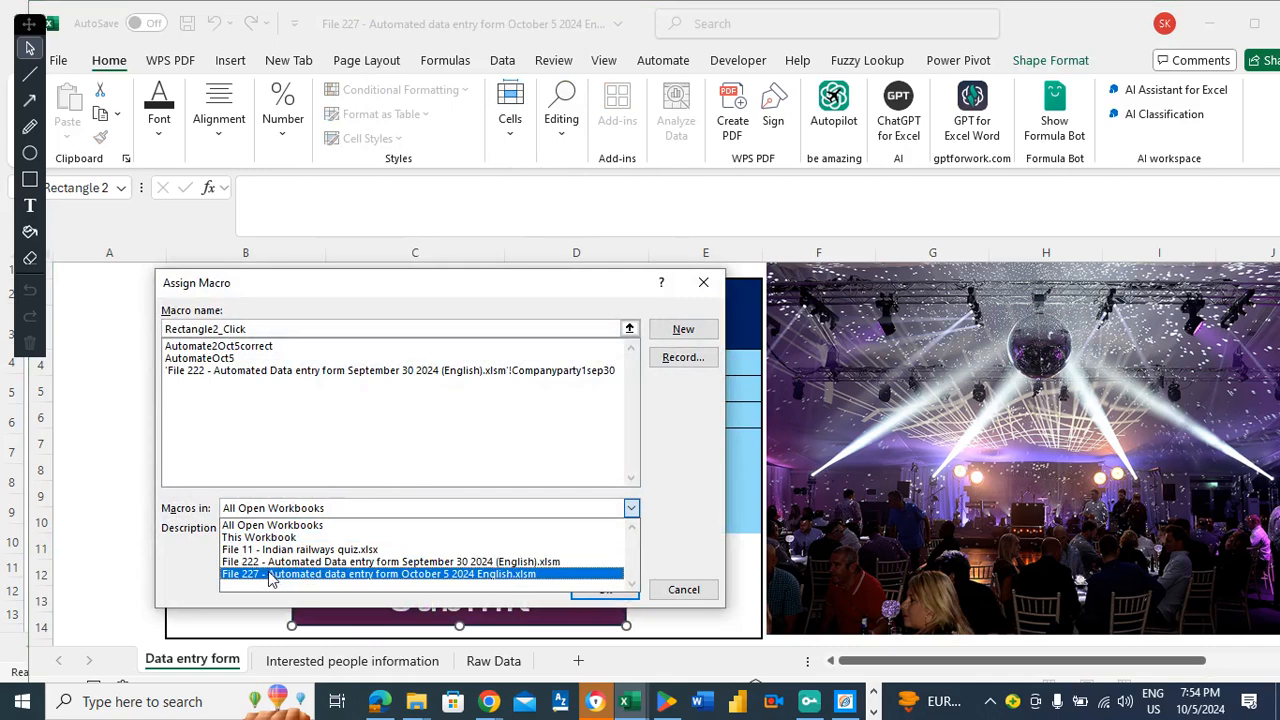
{"action": "left_click", "coordinate": [270, 578]}
{"action": "left_click", "coordinate": [238, 347]}
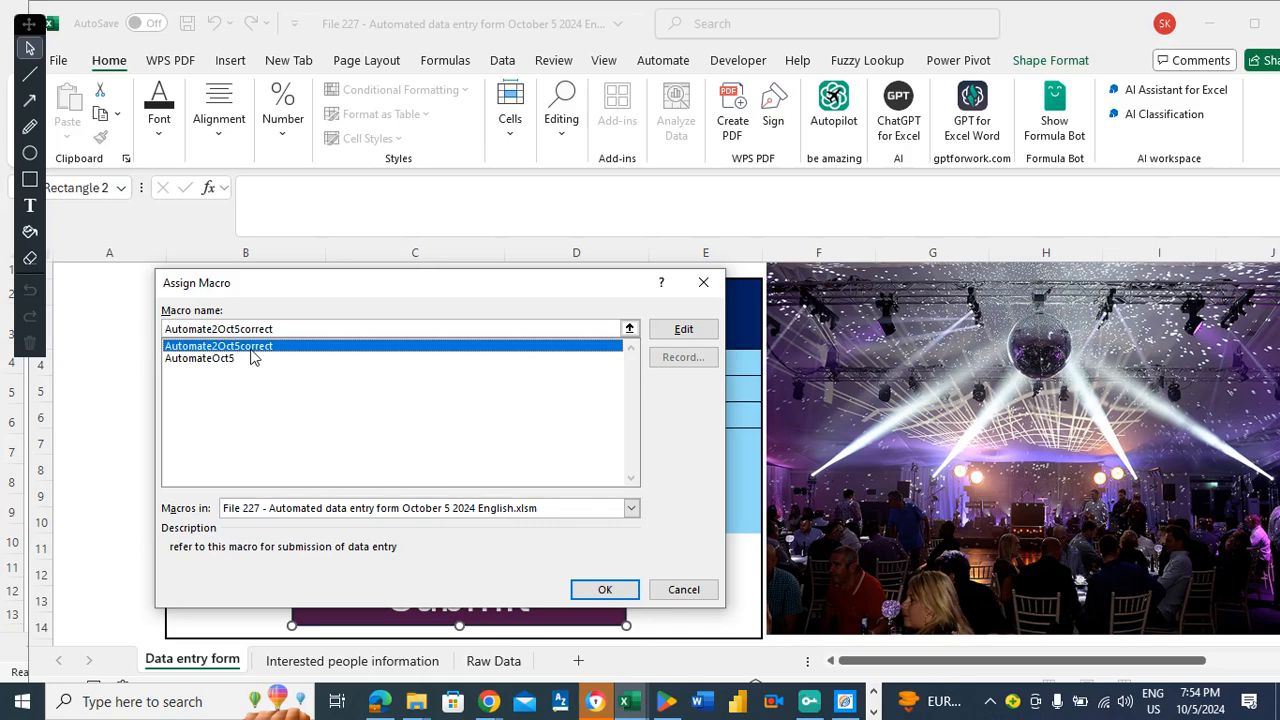
{"action": "left_click", "coordinate": [604, 588]}
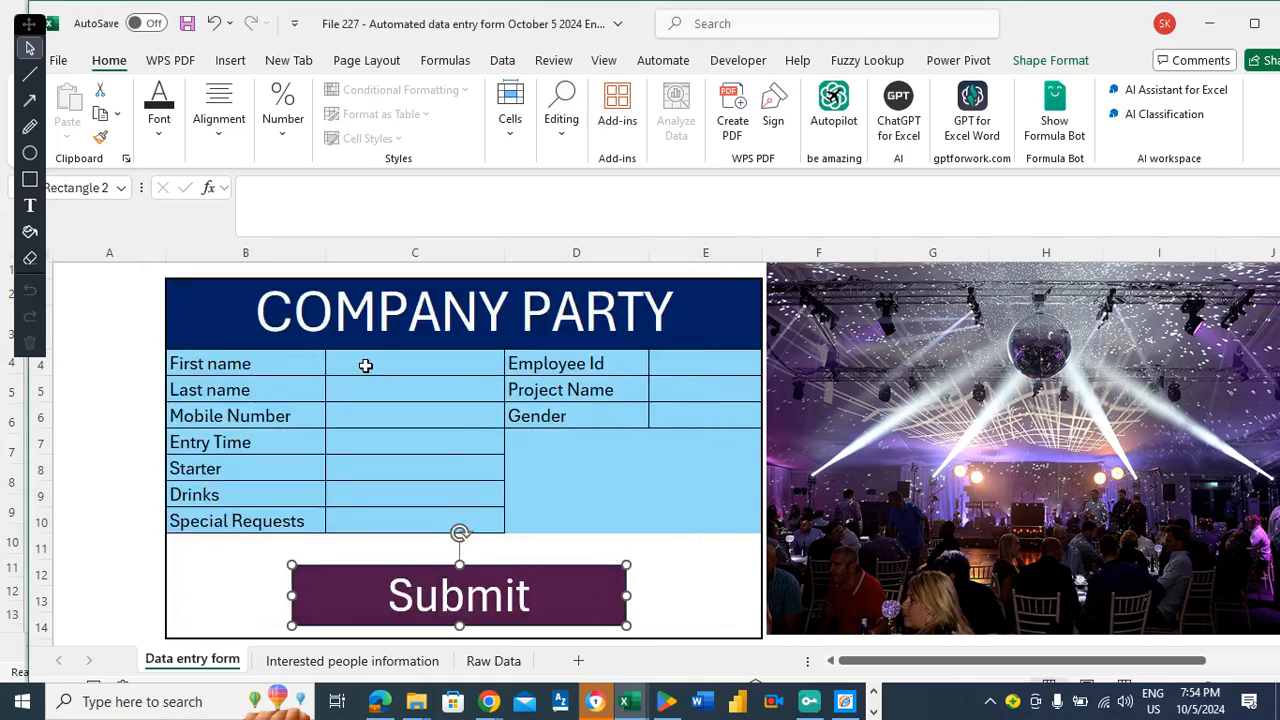
{"action": "left_click", "coordinate": [366, 366]}
Enter a test first name, last name and mobile number in C4:C6.
{"action": "left_click", "coordinate": [254, 367]}
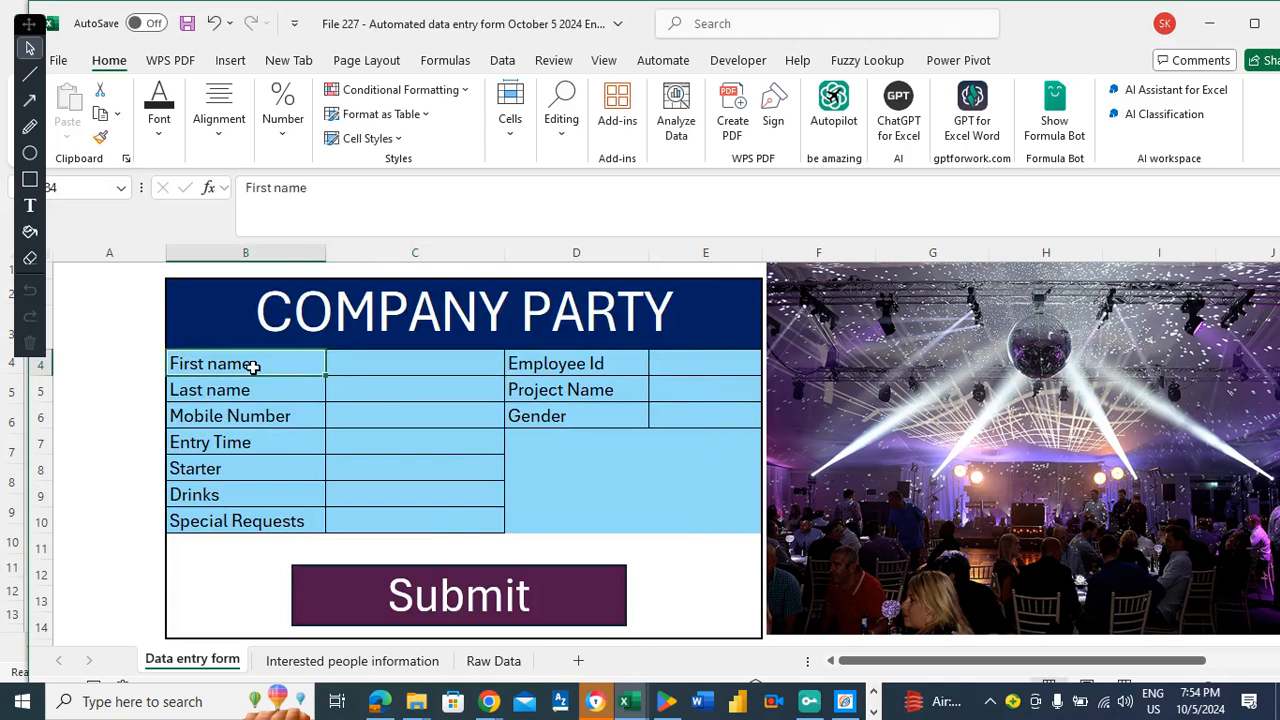
{"action": "key", "text": "Right"}
{"action": "left_click", "coordinate": [223, 360]}
{"action": "left_click", "coordinate": [422, 357]}
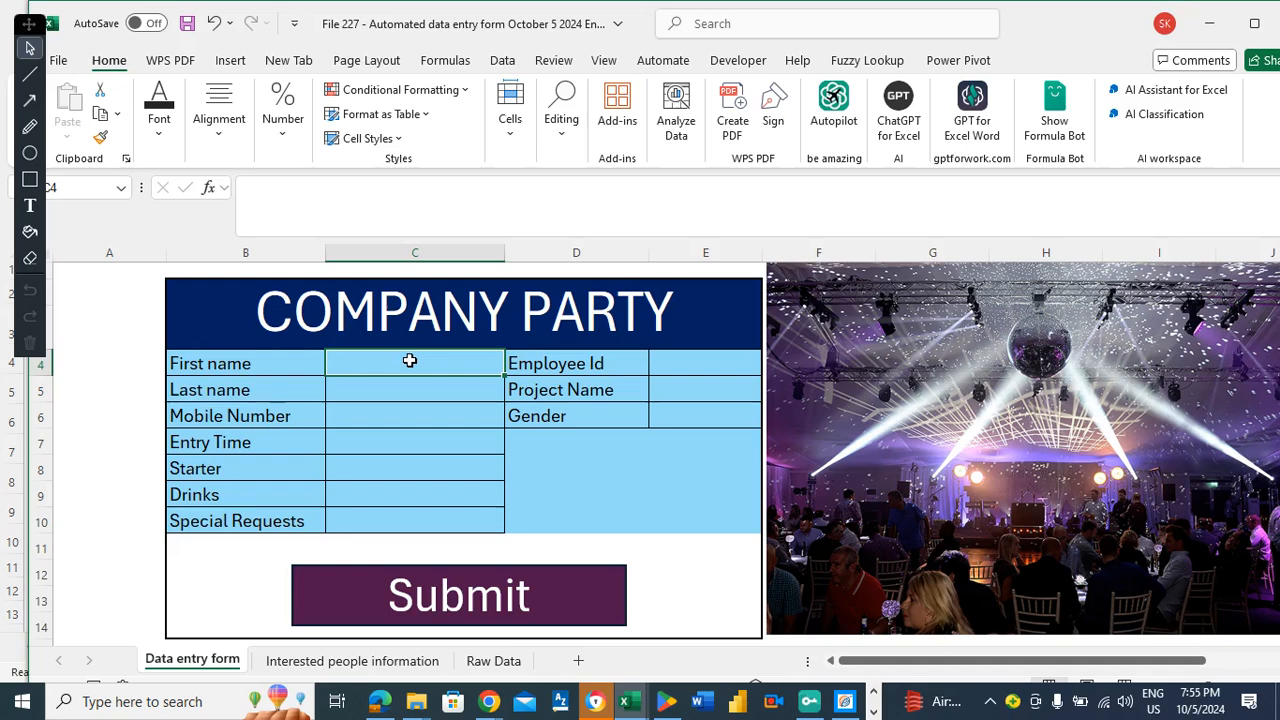
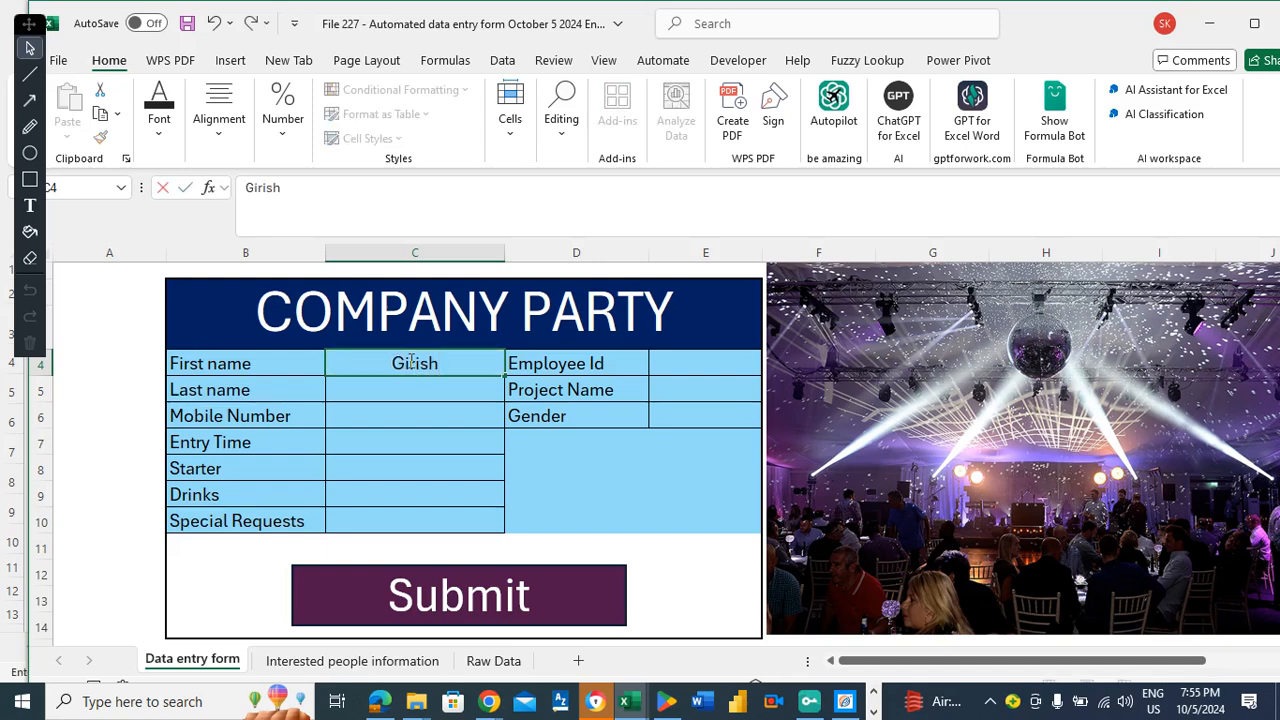
{"action": "key", "text": "Return"}
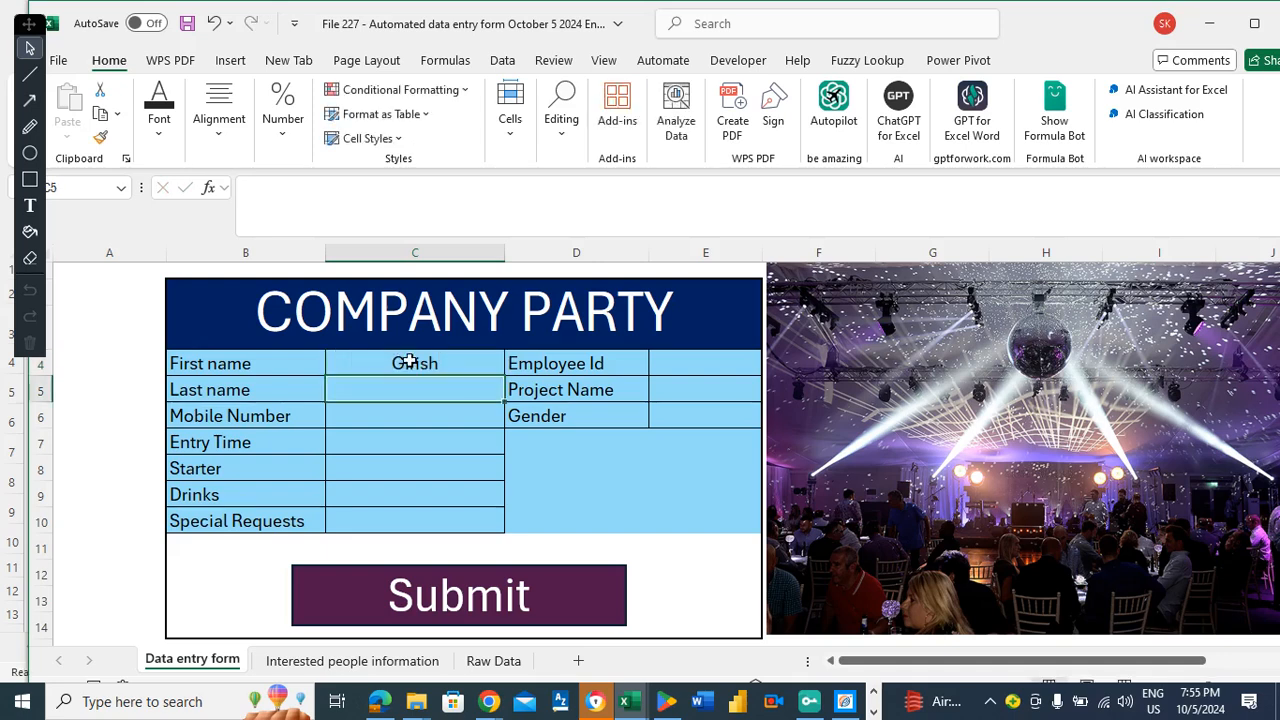
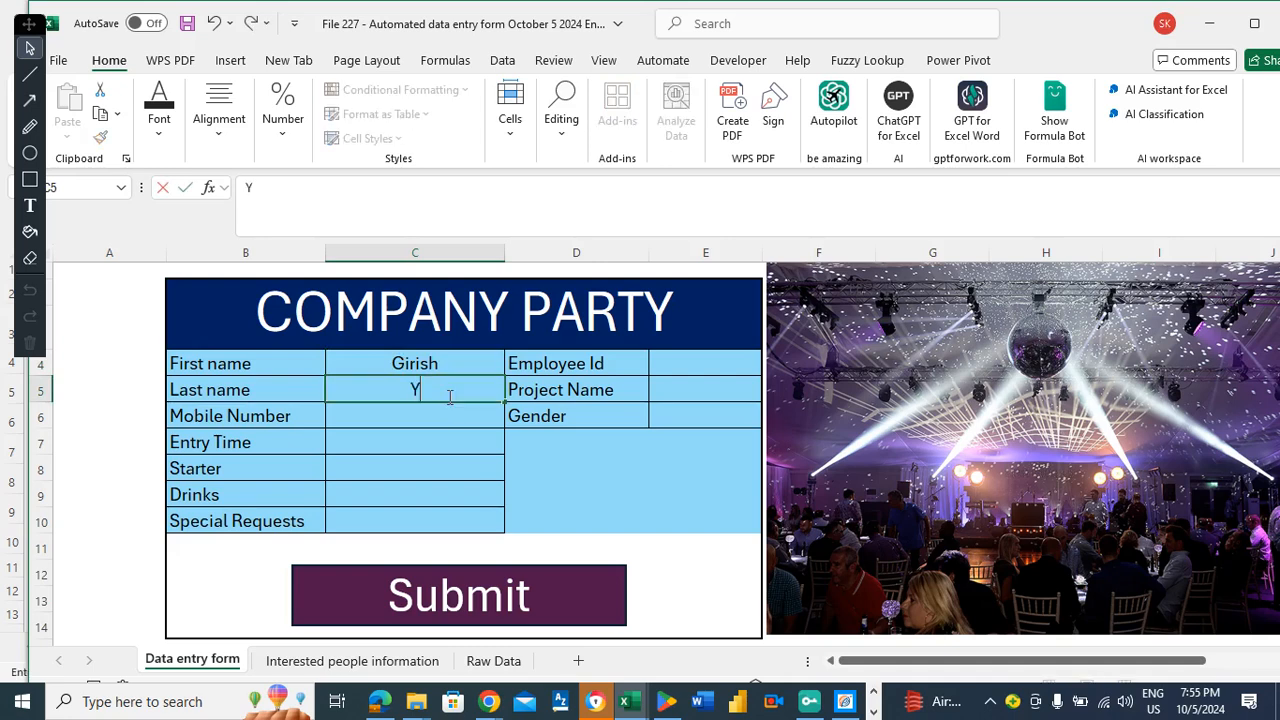
{"action": "key", "text": "Return"}
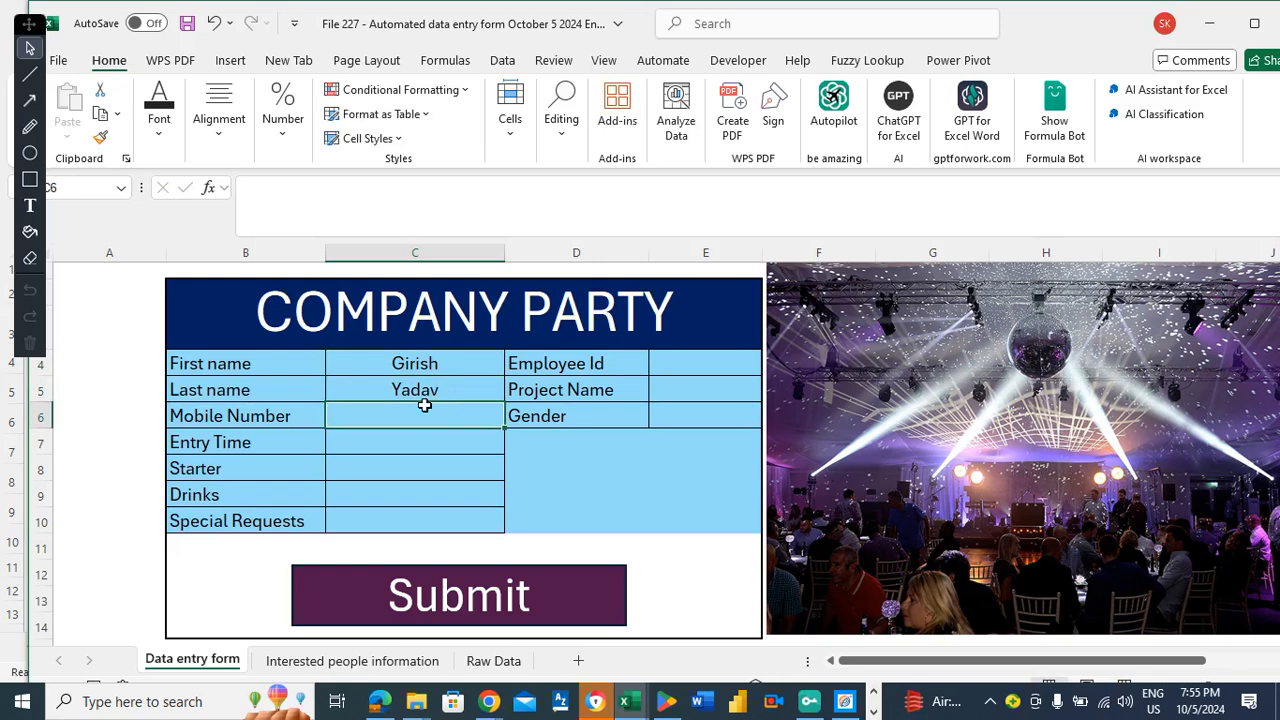
{"action": "type", "text": "123456"}
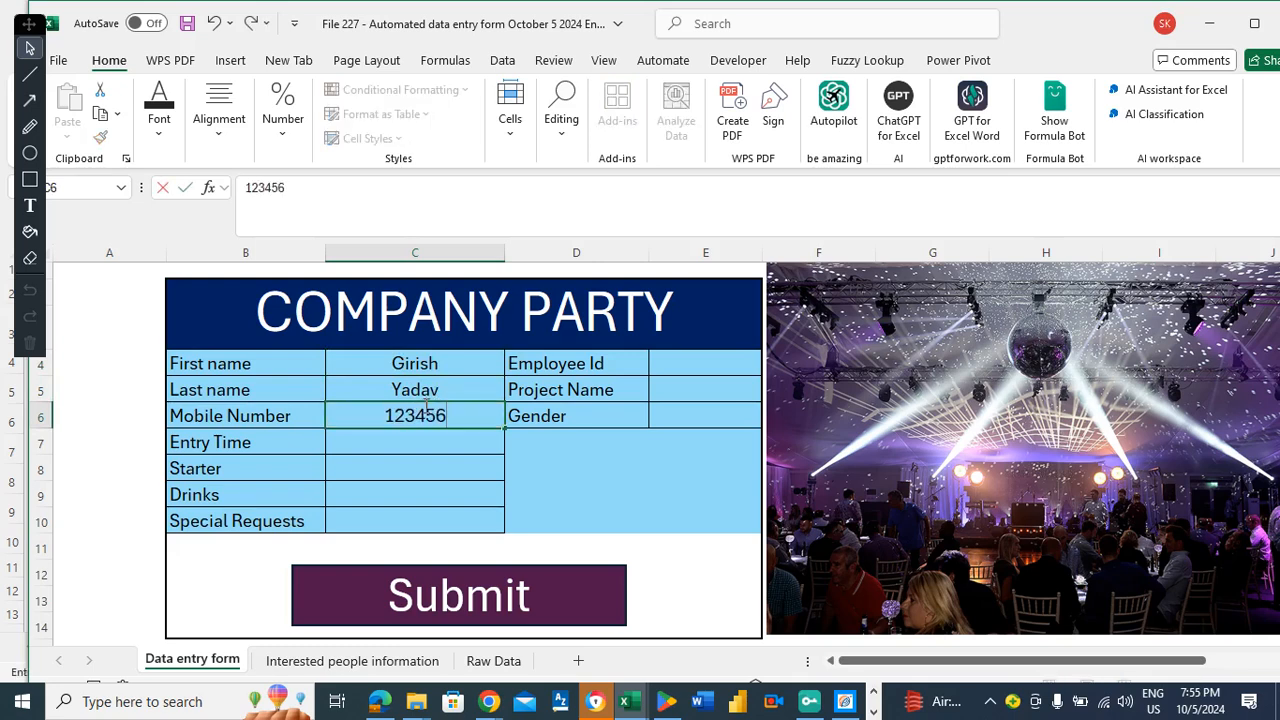
{"action": "key", "text": "Return"}
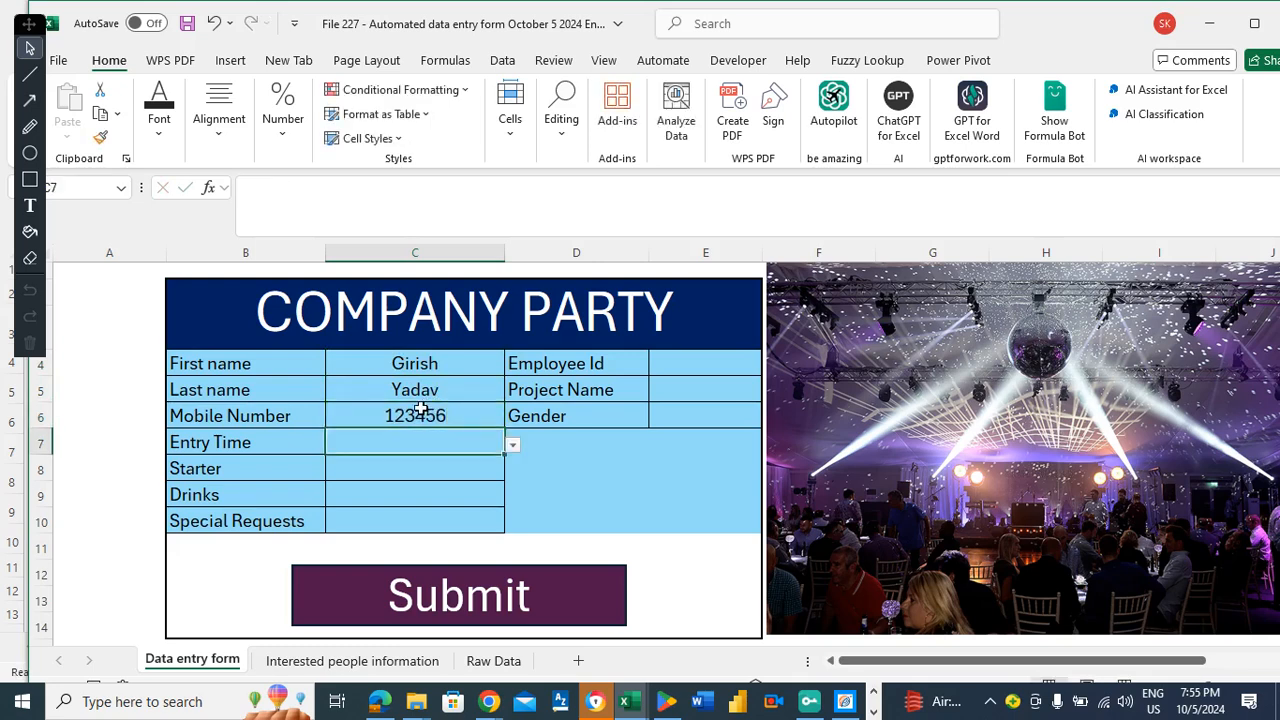
Choose Evening entry time, Starter No, Drinks Yes and Special Requests No from the dropdowns.
{"action": "left_click", "coordinate": [512, 445]}
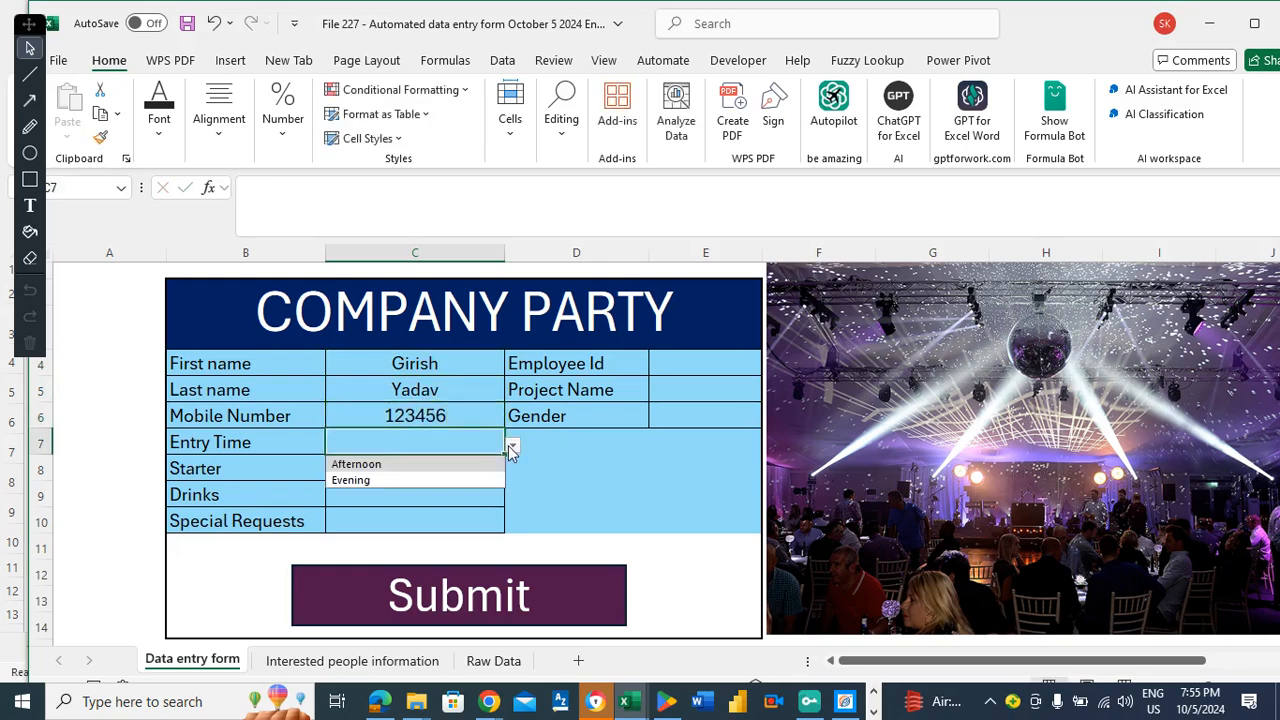
{"action": "left_click", "coordinate": [370, 479]}
{"action": "left_click", "coordinate": [399, 473]}
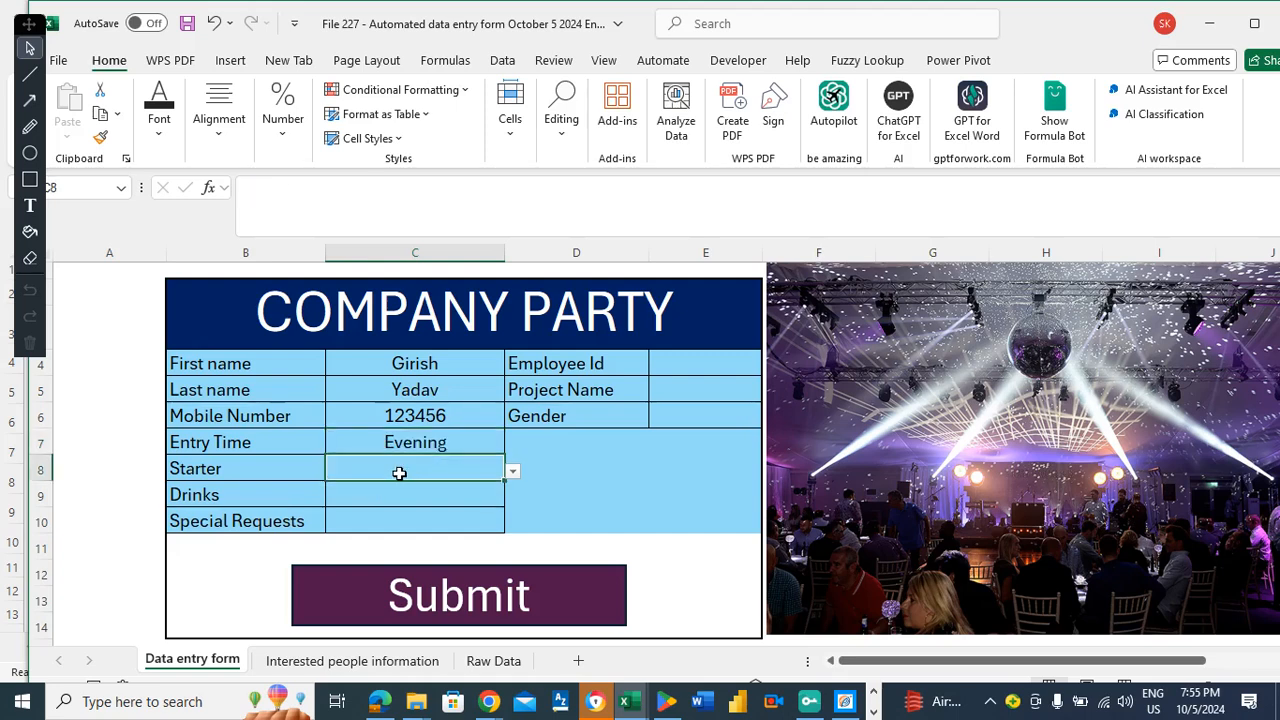
{"action": "left_click", "coordinate": [513, 474]}
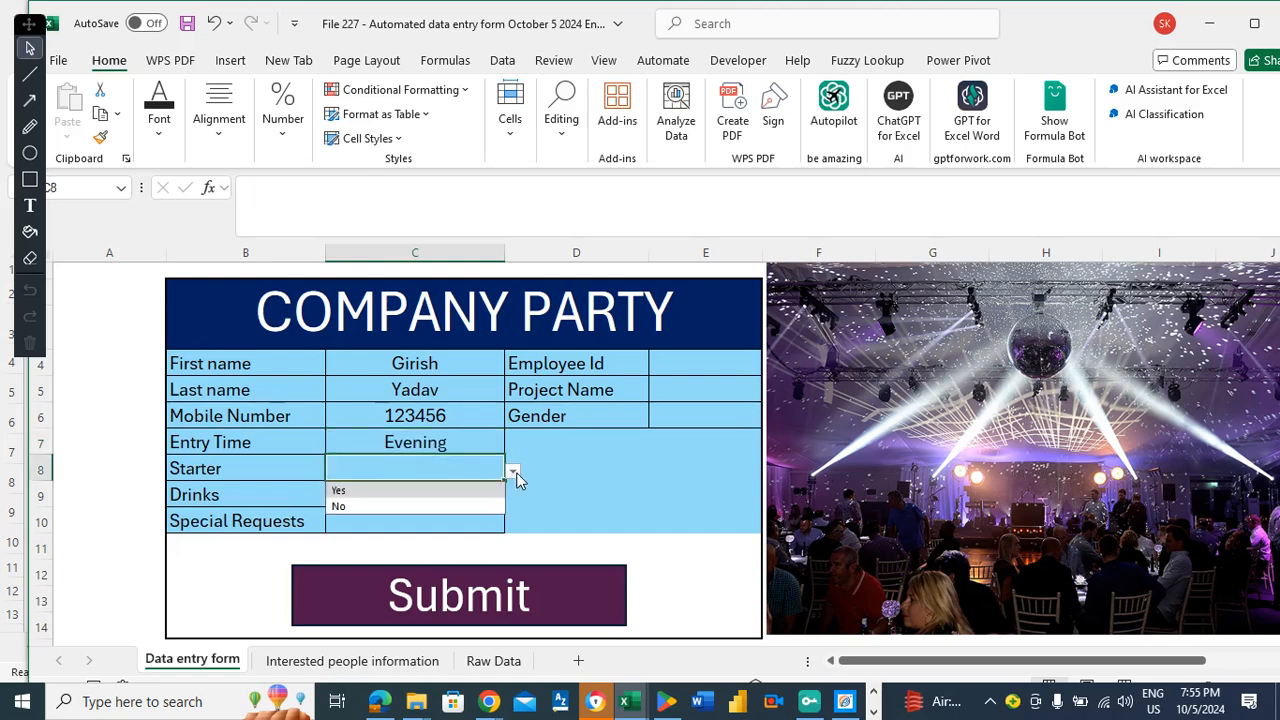
{"action": "left_click", "coordinate": [370, 506]}
{"action": "left_click", "coordinate": [432, 496]}
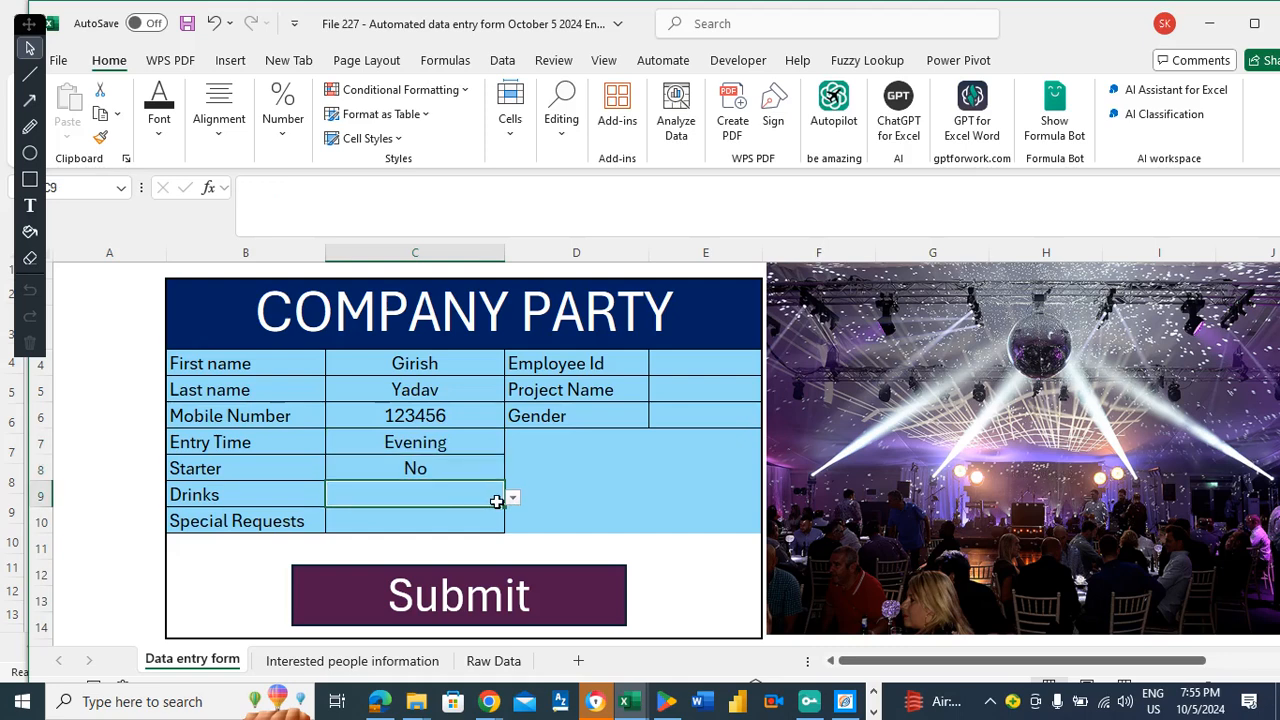
{"action": "left_click", "coordinate": [513, 500]}
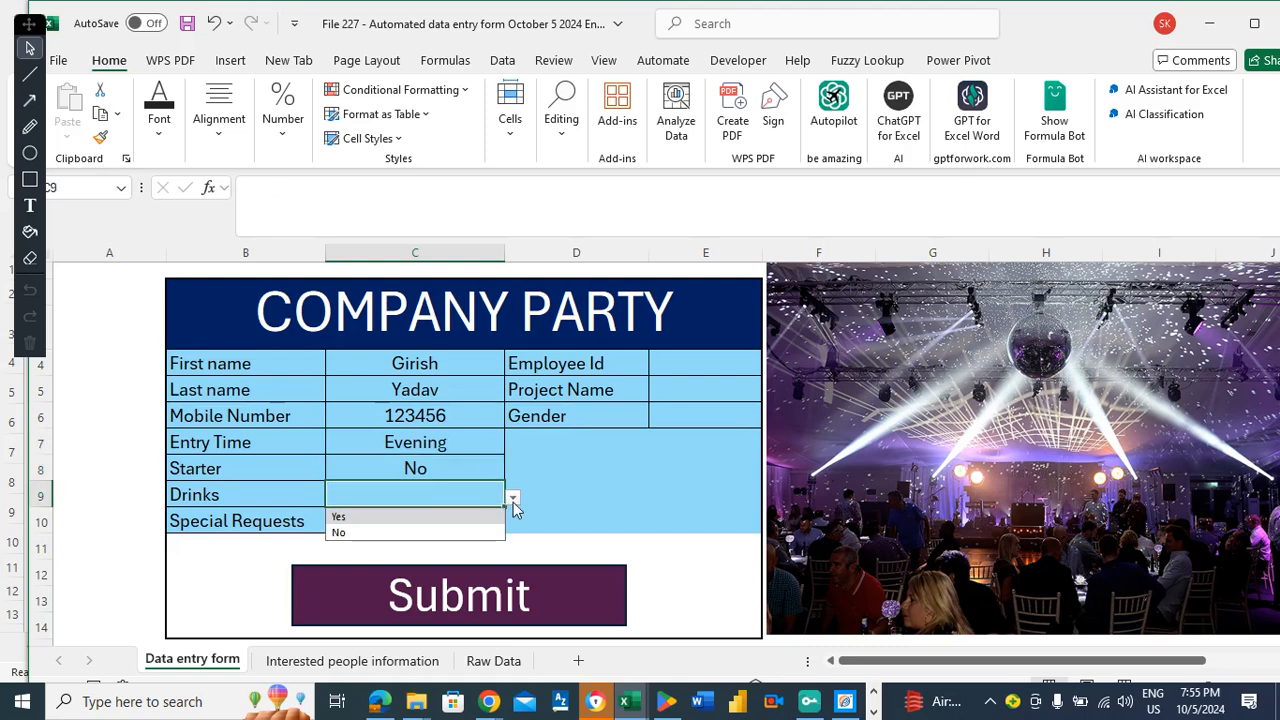
{"action": "left_click", "coordinate": [358, 519]}
{"action": "left_click", "coordinate": [374, 517]}
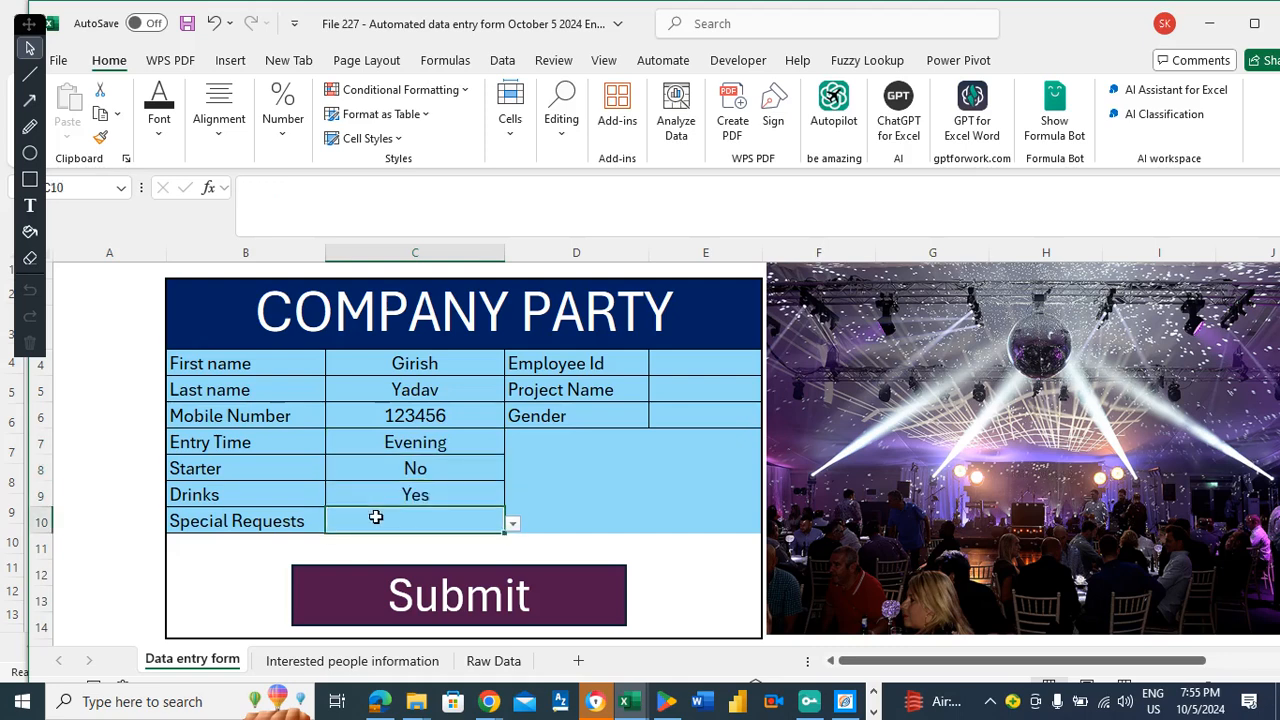
{"action": "left_click", "coordinate": [284, 519]}
{"action": "key", "text": "Tab"}
{"action": "left_click", "coordinate": [513, 525]}
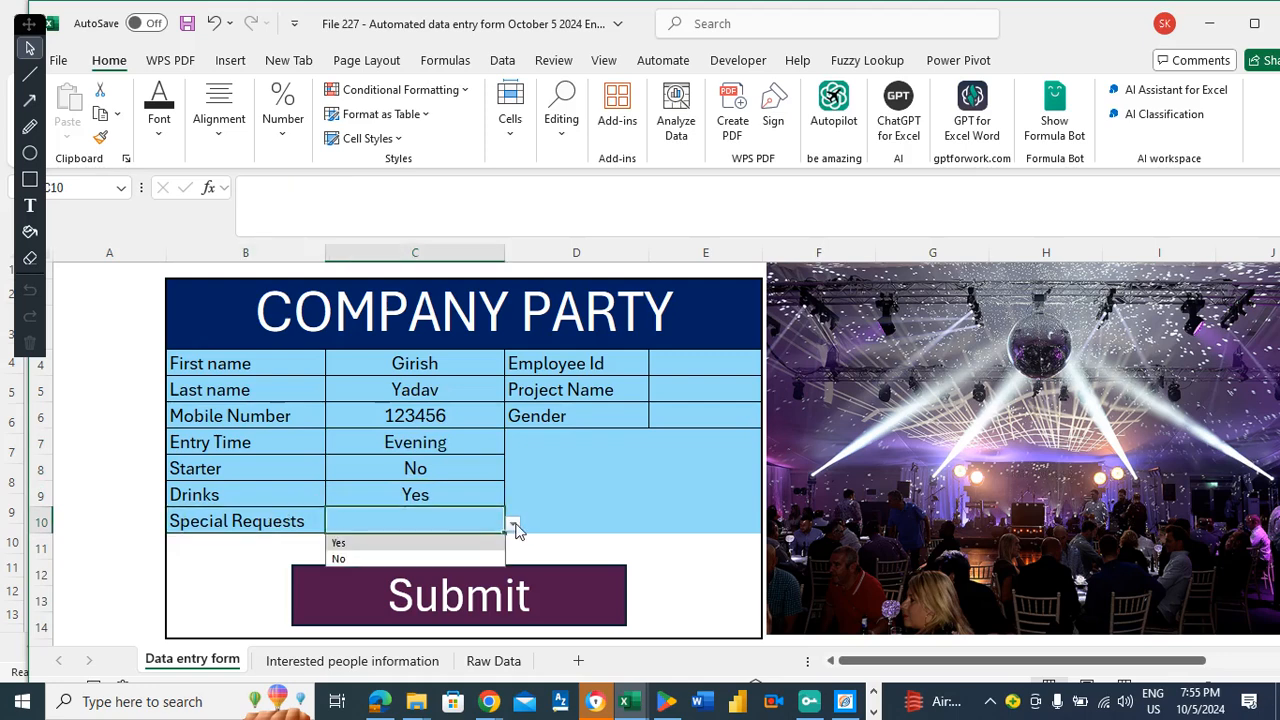
{"action": "left_click", "coordinate": [340, 558]}
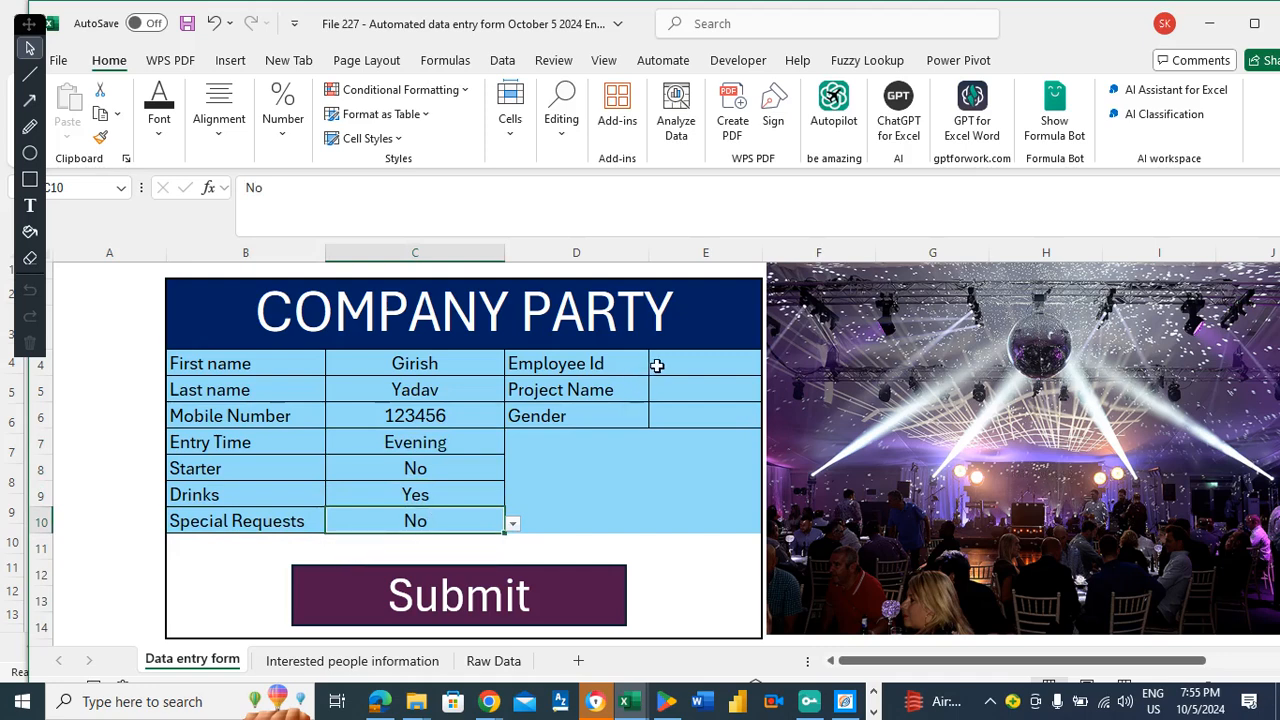
Fill in the Employee Id, then Project Name ABC and Gender Male.
{"action": "left_click", "coordinate": [655, 364]}
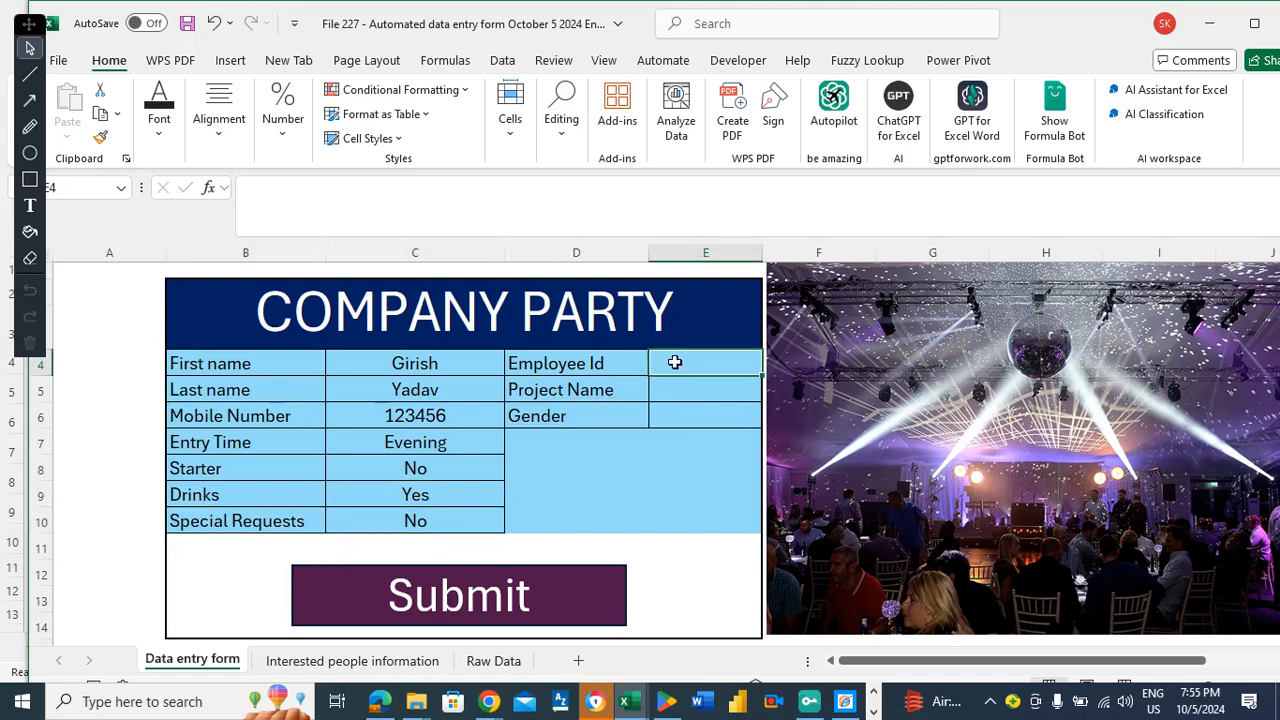
{"action": "type", "text": "123"}
{"action": "key", "text": "Return"}
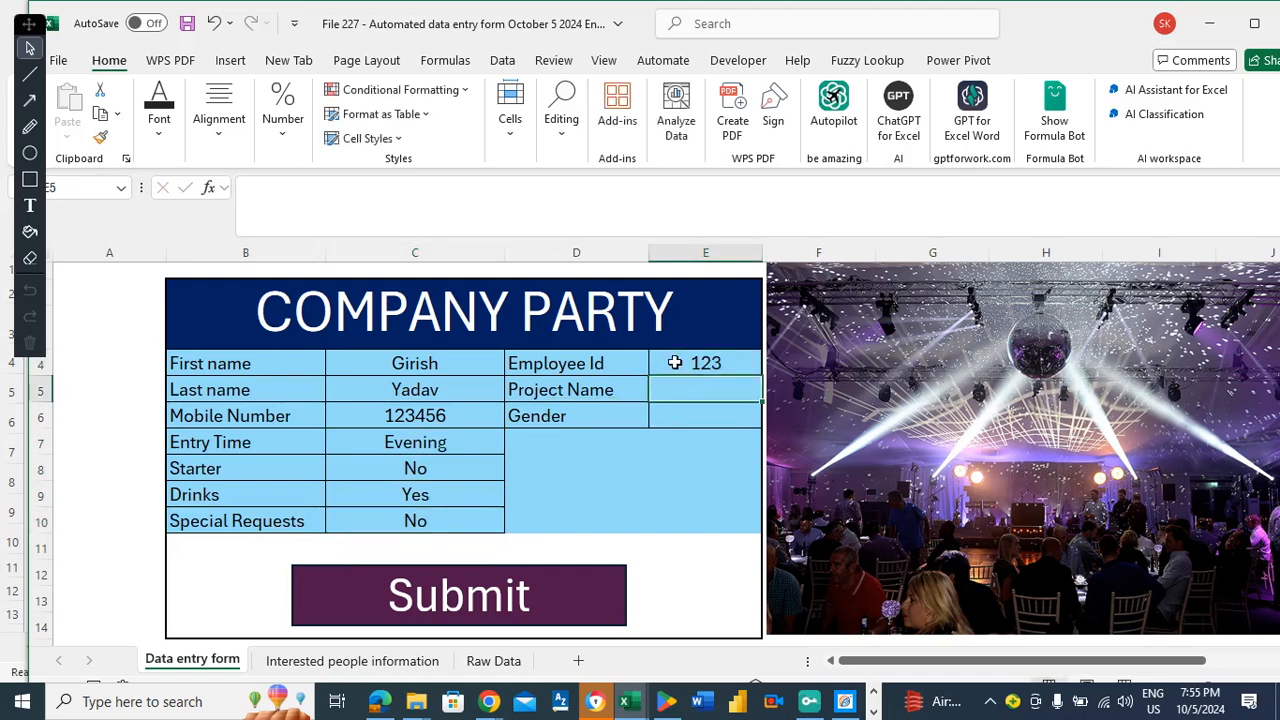
{"action": "type", "text": "ABC"}
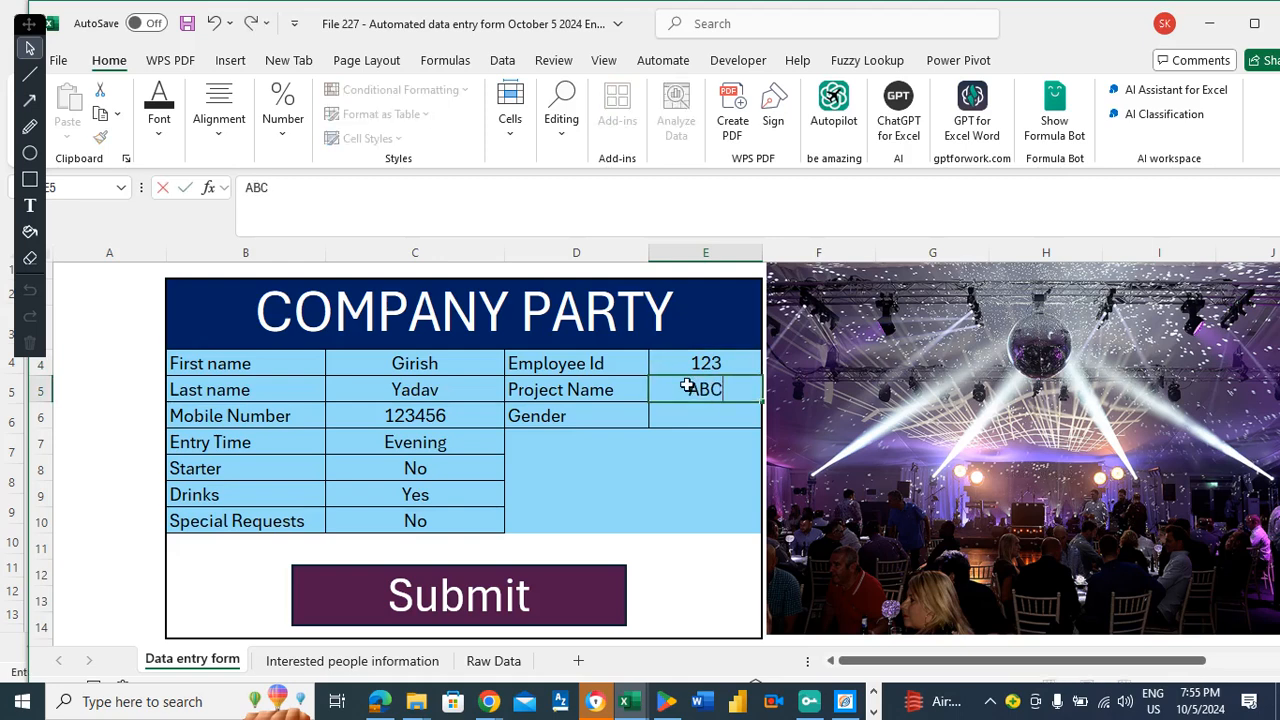
{"action": "key", "text": "Return"}
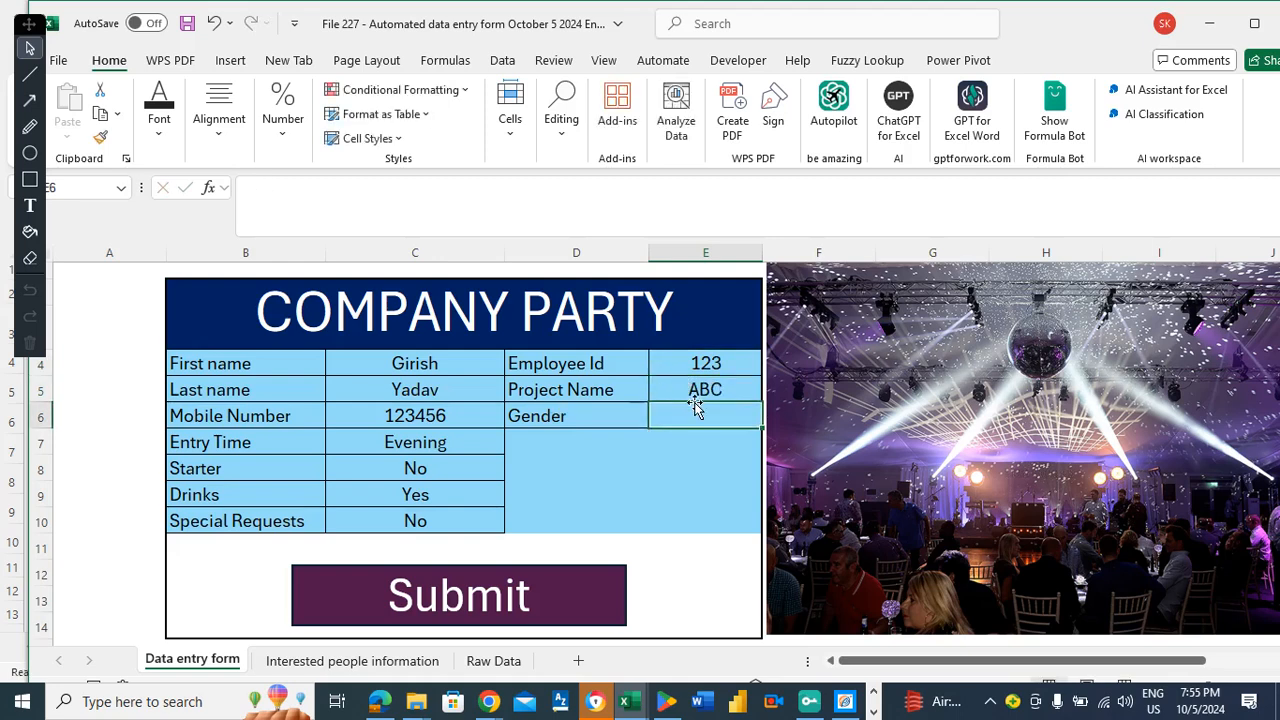
{"action": "type", "text": "Male"}
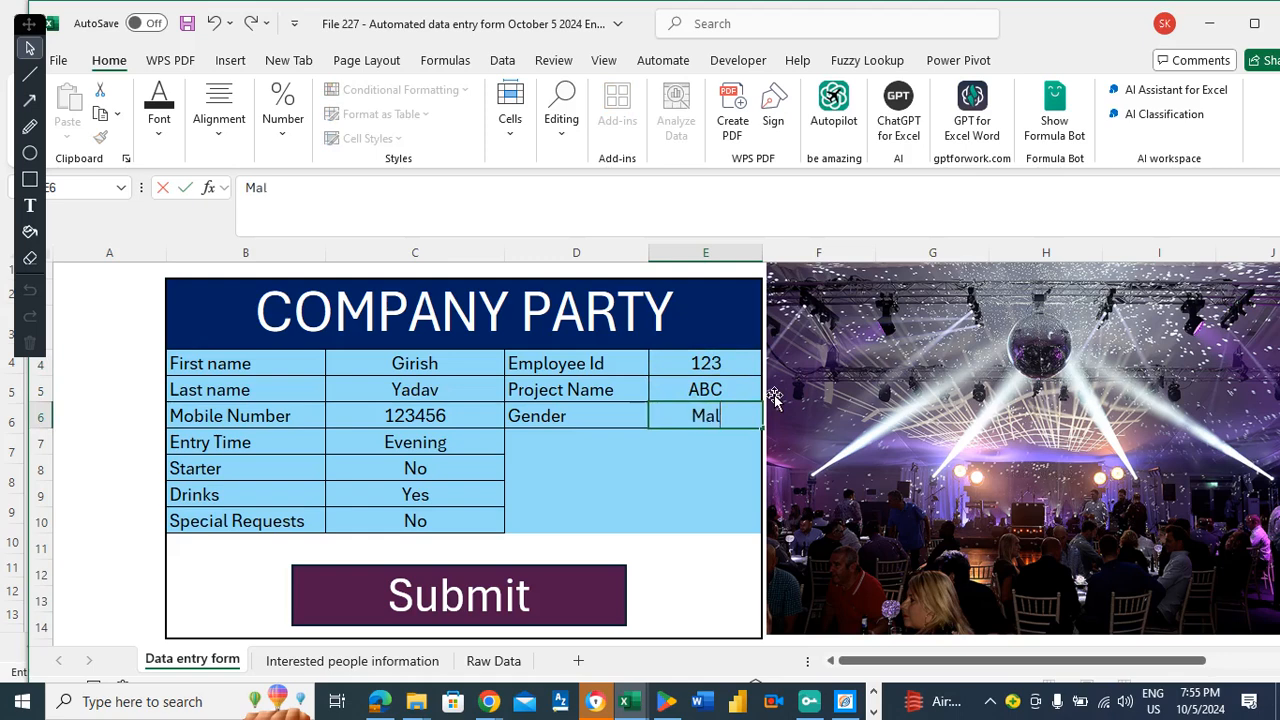
{"action": "key", "text": "Return"}
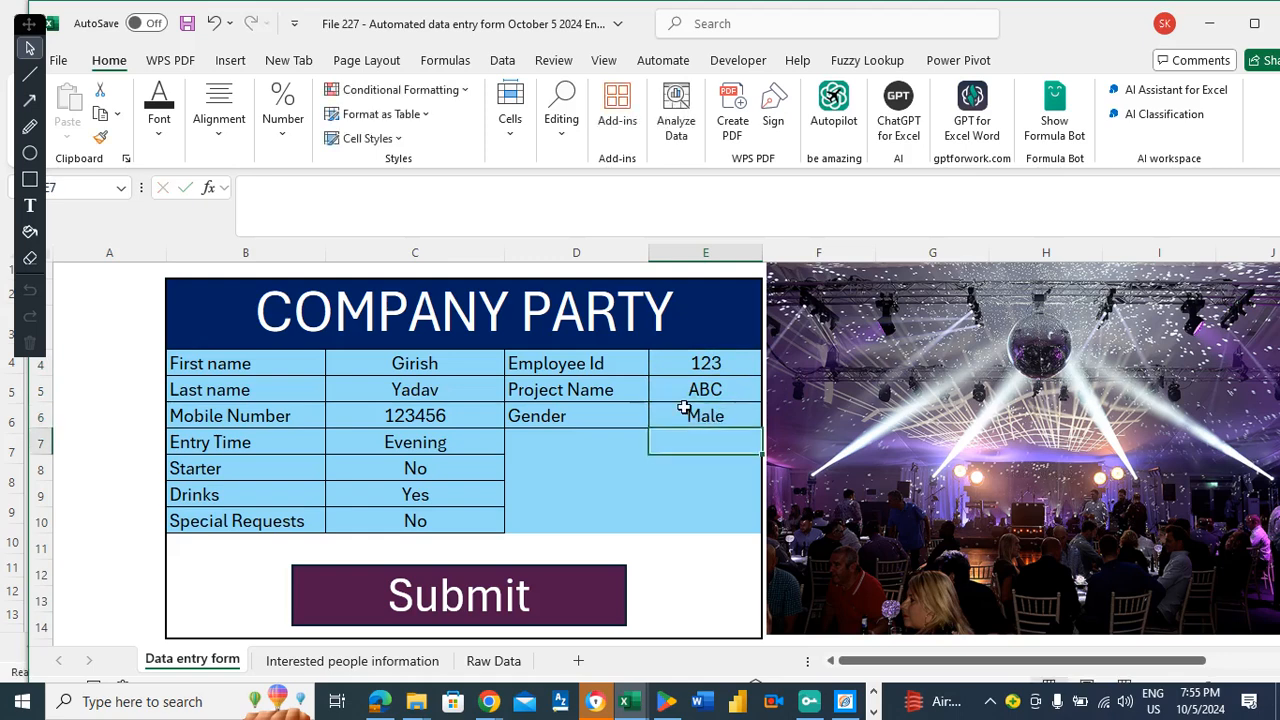
{"action": "left_click", "coordinate": [573, 439]}
Submit the entry, check its new row on Interested people information, and return to the form.
{"action": "left_click", "coordinate": [452, 580]}
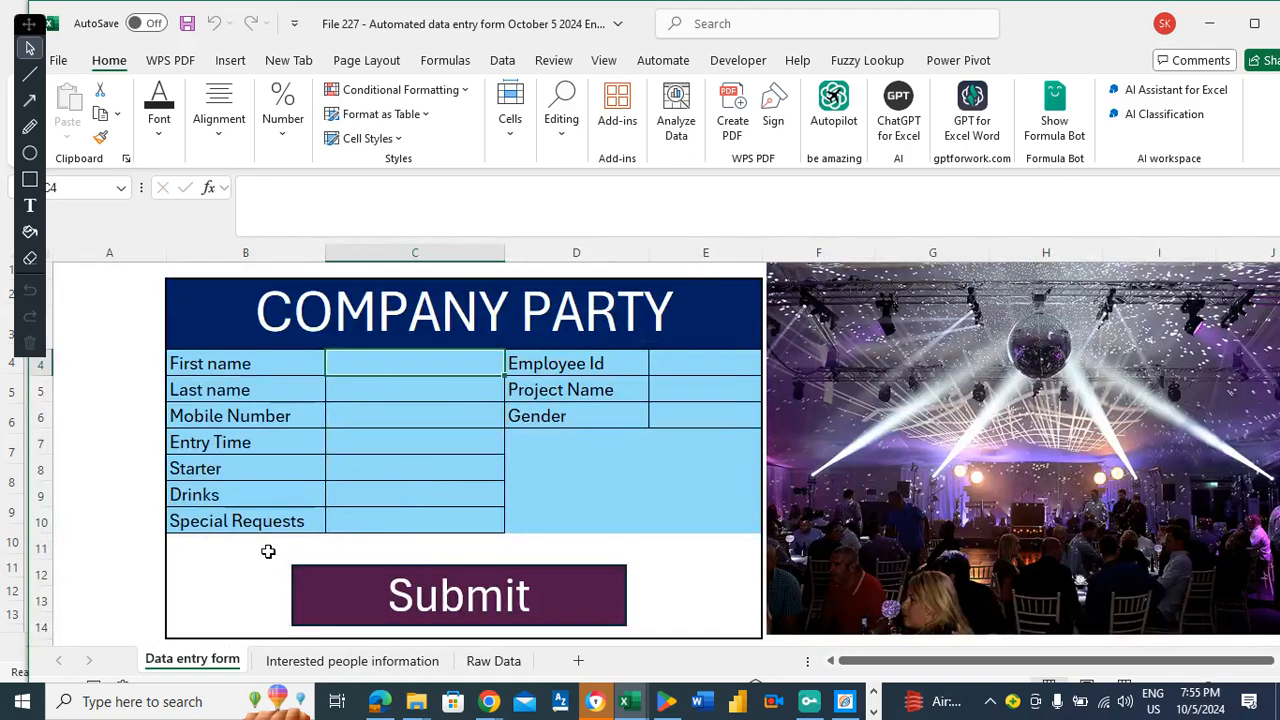
{"action": "left_click", "coordinate": [342, 664]}
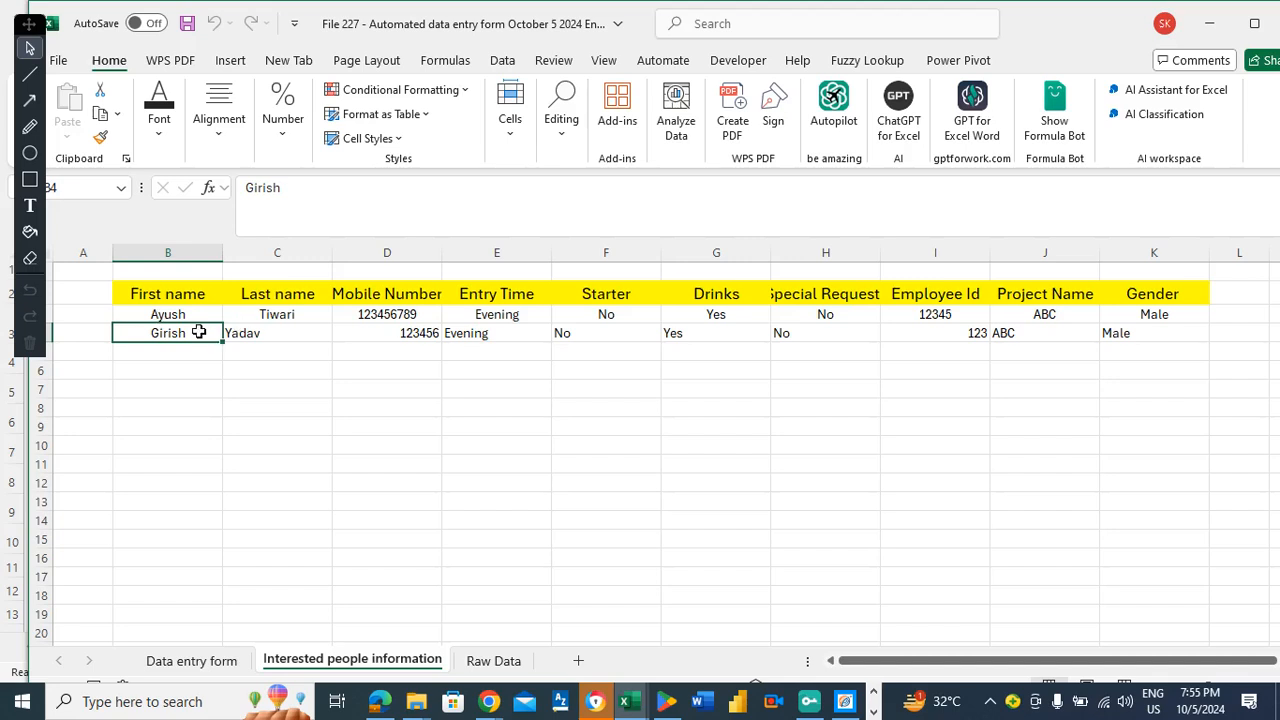
{"action": "left_click", "coordinate": [192, 661]}
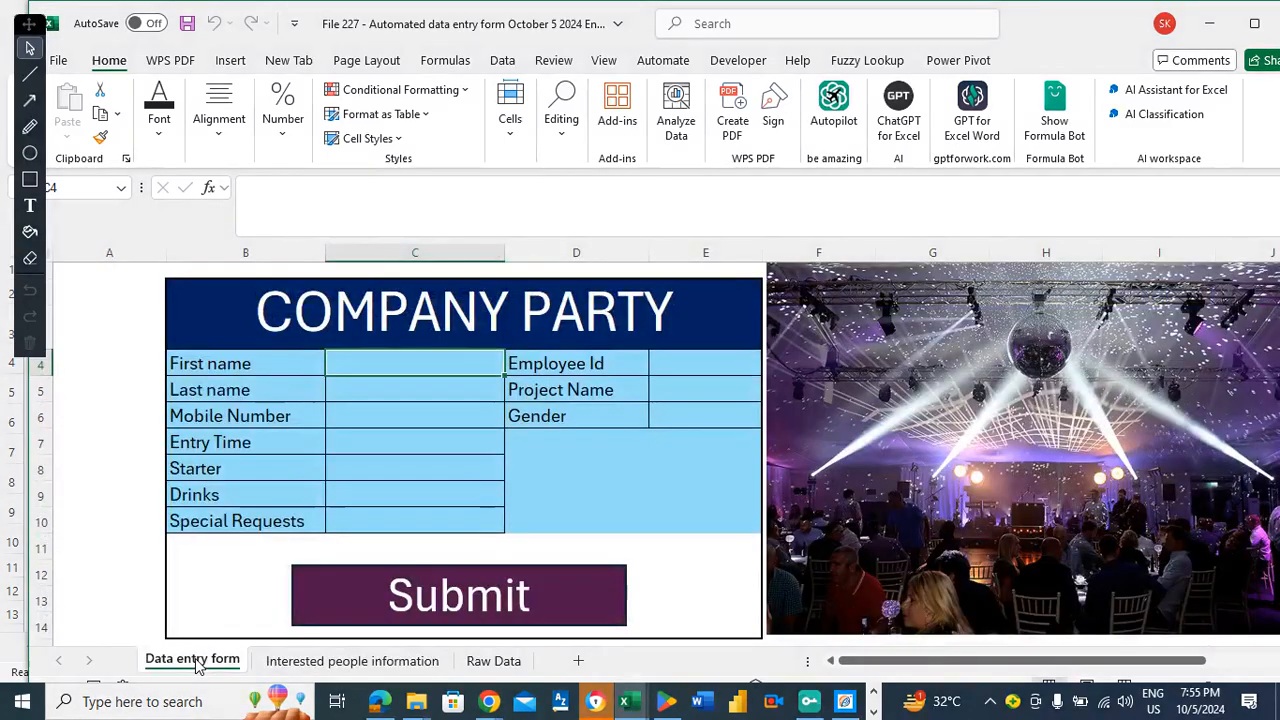
{"action": "left_click", "coordinate": [99, 353]}
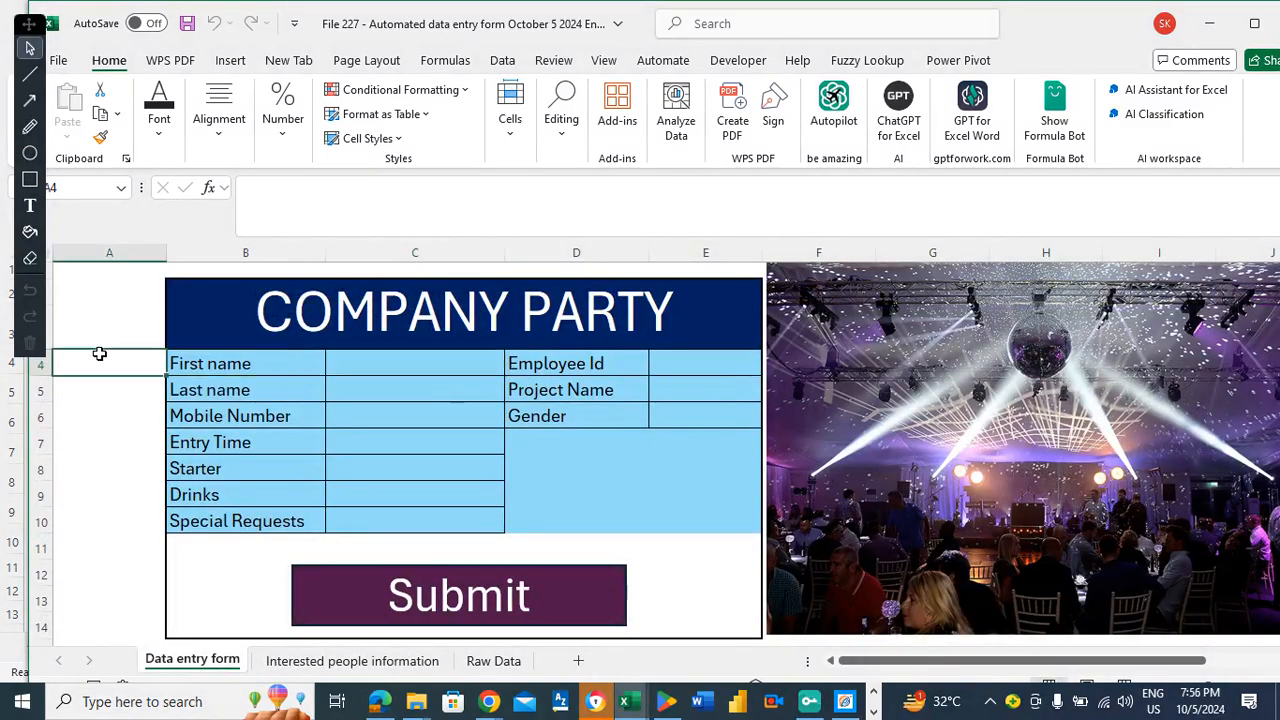
{"action": "left_click", "coordinate": [263, 361]}
{"action": "double_click", "coordinate": [264, 362]}
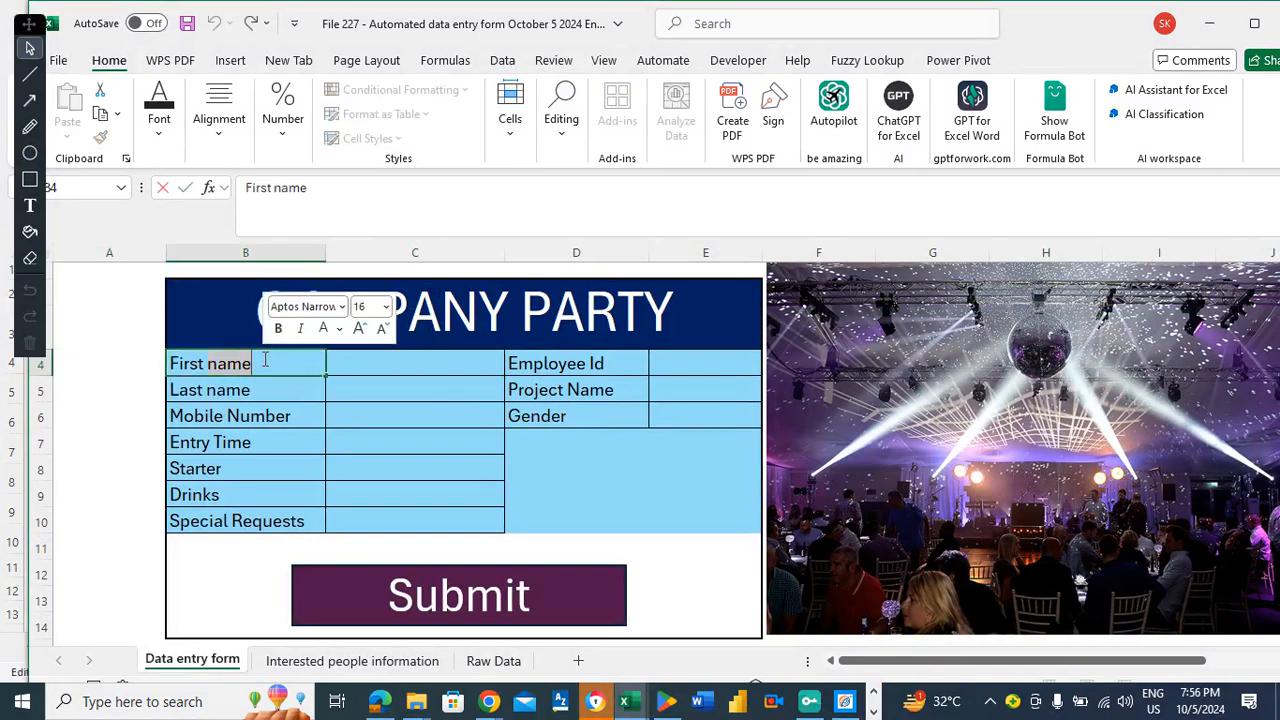
{"action": "key", "text": "BackSpace"}
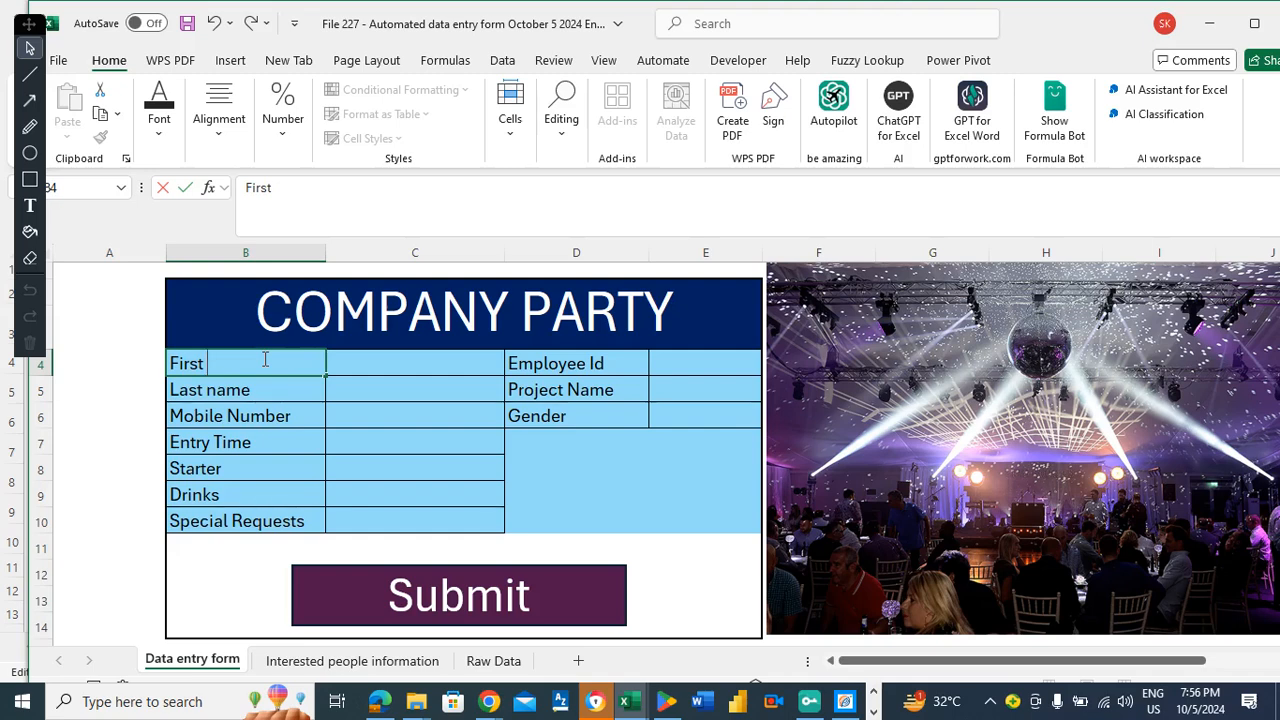
{"action": "key", "text": "Escape"}
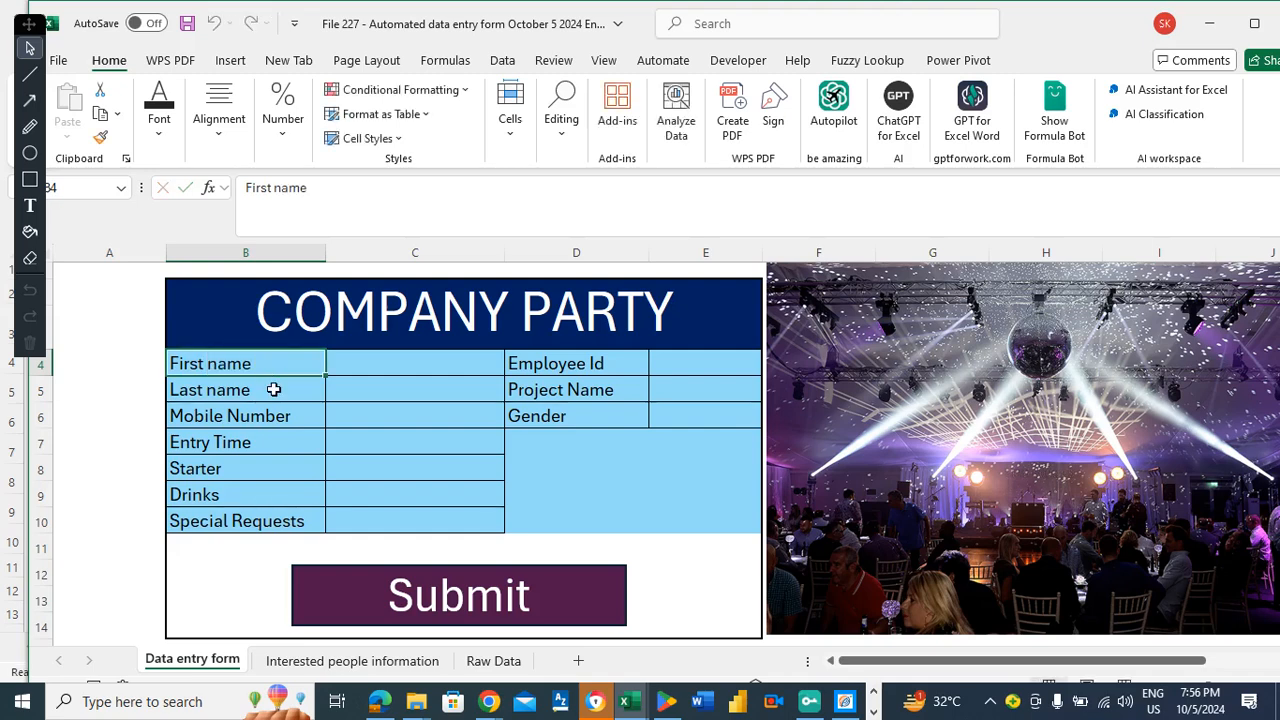
{"action": "left_click", "coordinate": [272, 389]}
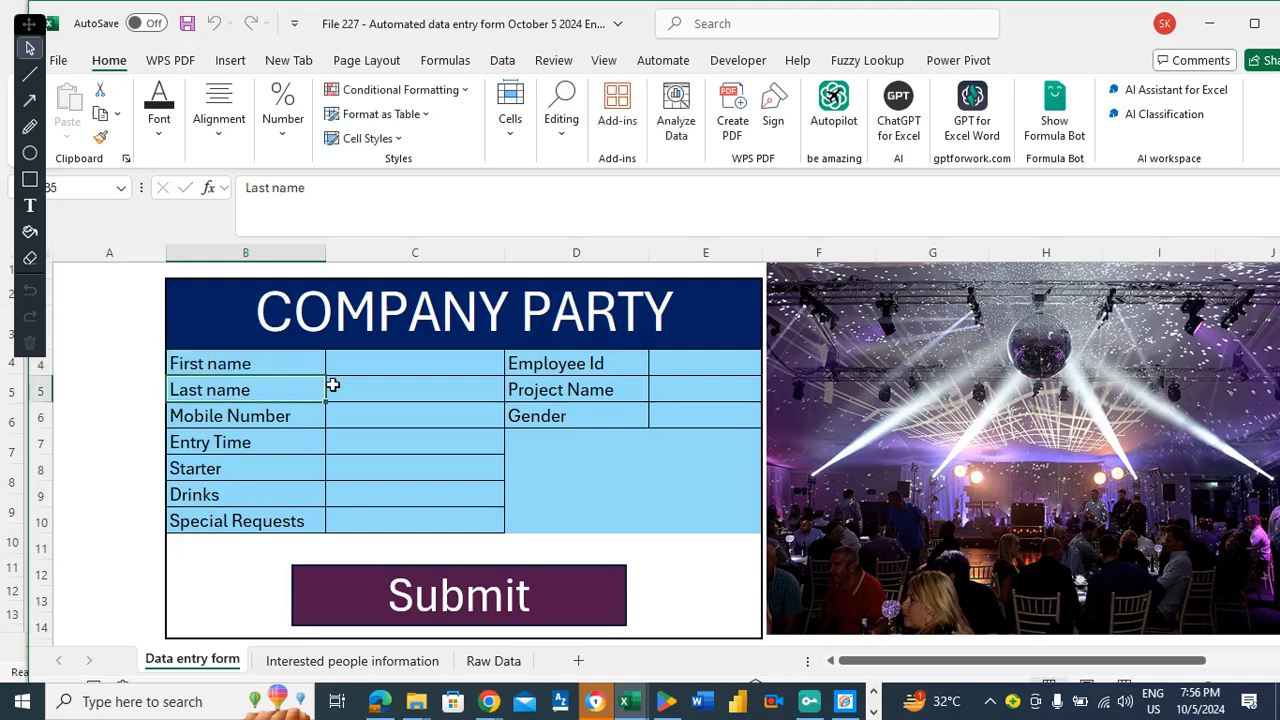
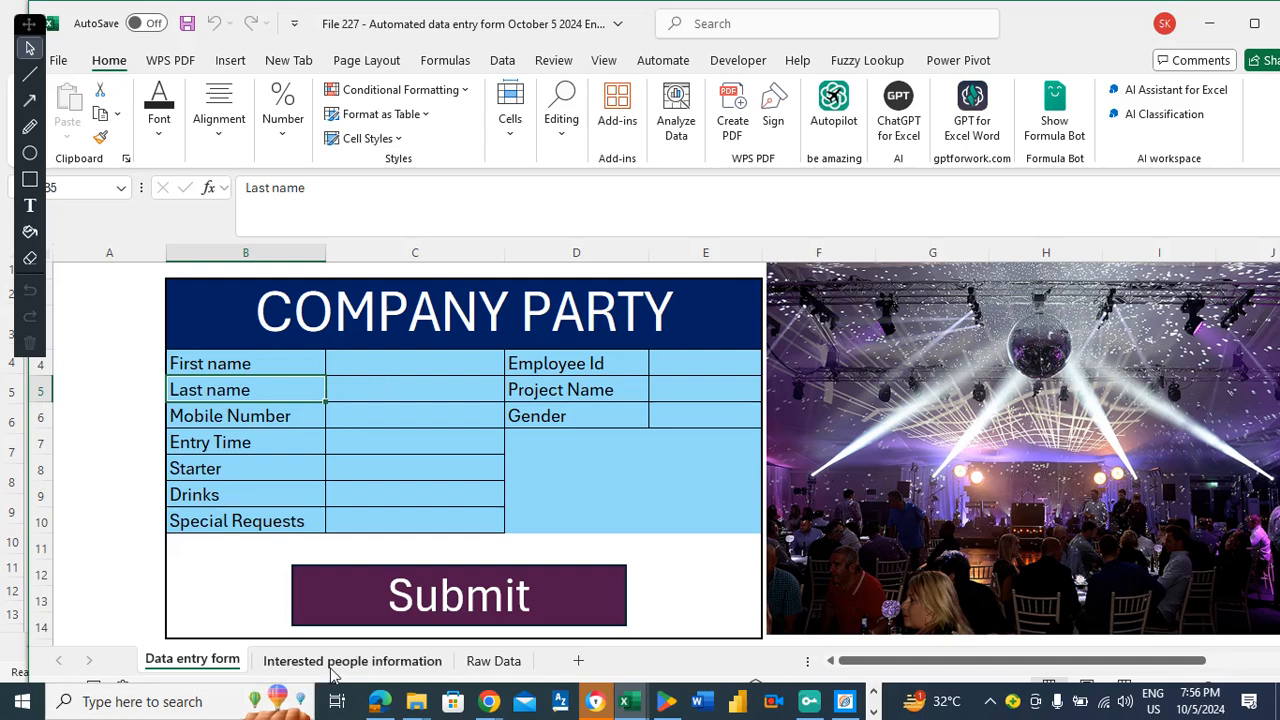
Select the First name input cell C4 and compare it with its label.
{"action": "left_click", "coordinate": [385, 362]}
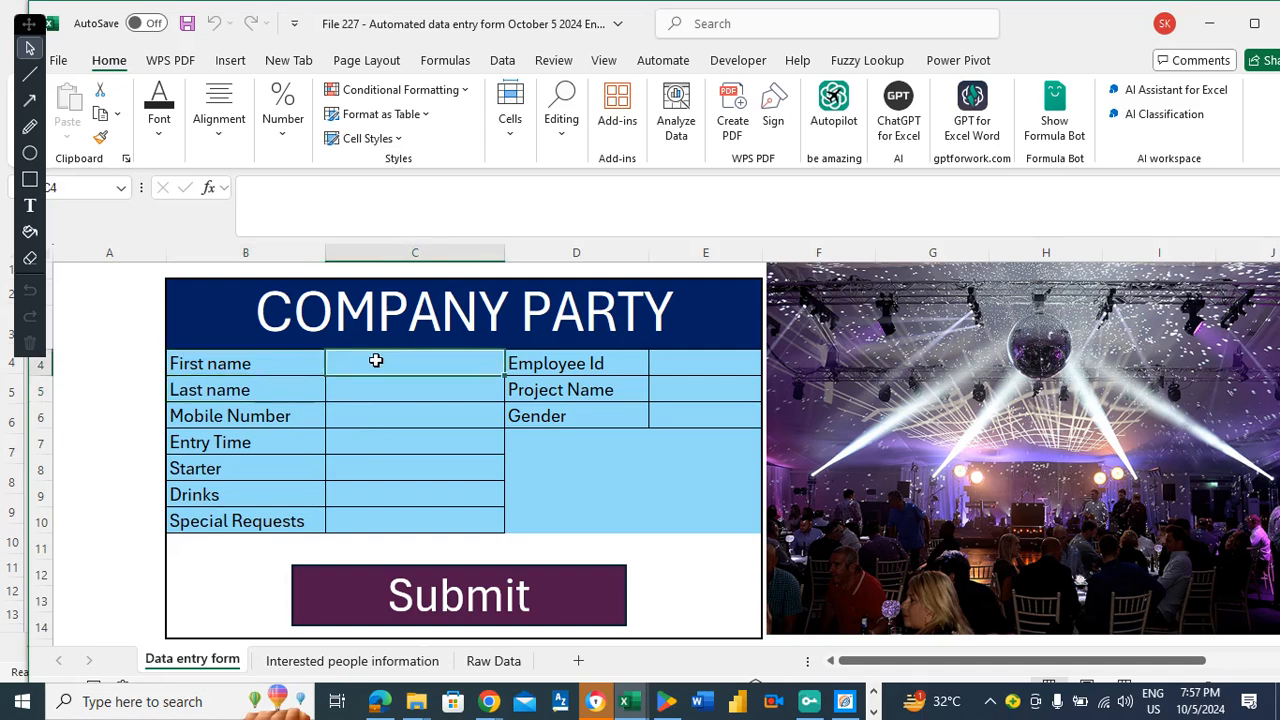
{"action": "key", "text": "Left"}
{"action": "key", "text": "Right"}
{"action": "key", "text": "Left"}
{"action": "key", "text": "Right"}
Move down to the linked helper table and select the whole range B20:C29.
{"action": "left_click", "coordinate": [203, 555]}
{"action": "key", "text": "Down"}
{"action": "key", "text": "Down"}
{"action": "key", "text": "Down"}
{"action": "key", "text": "Down"}
{"action": "key", "text": "Down"}
{"action": "key", "text": "Down"}
{"action": "key", "text": "Down"}
{"action": "key", "text": "Down"}
{"action": "key", "text": "Down"}
{"action": "key", "text": "Down"}
{"action": "key", "text": "Down"}
{"action": "key", "text": "Down"}
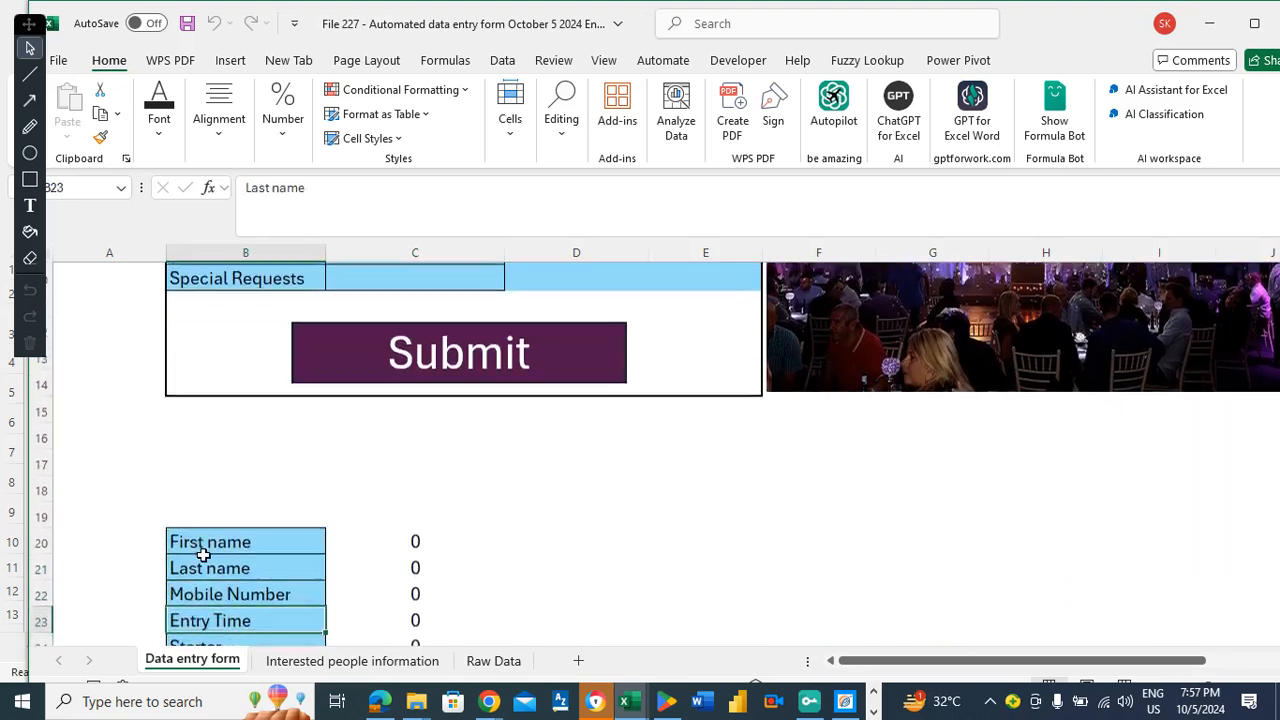
{"action": "key", "text": "Up"}
{"action": "key", "text": "Up"}
{"action": "key", "text": "Up"}
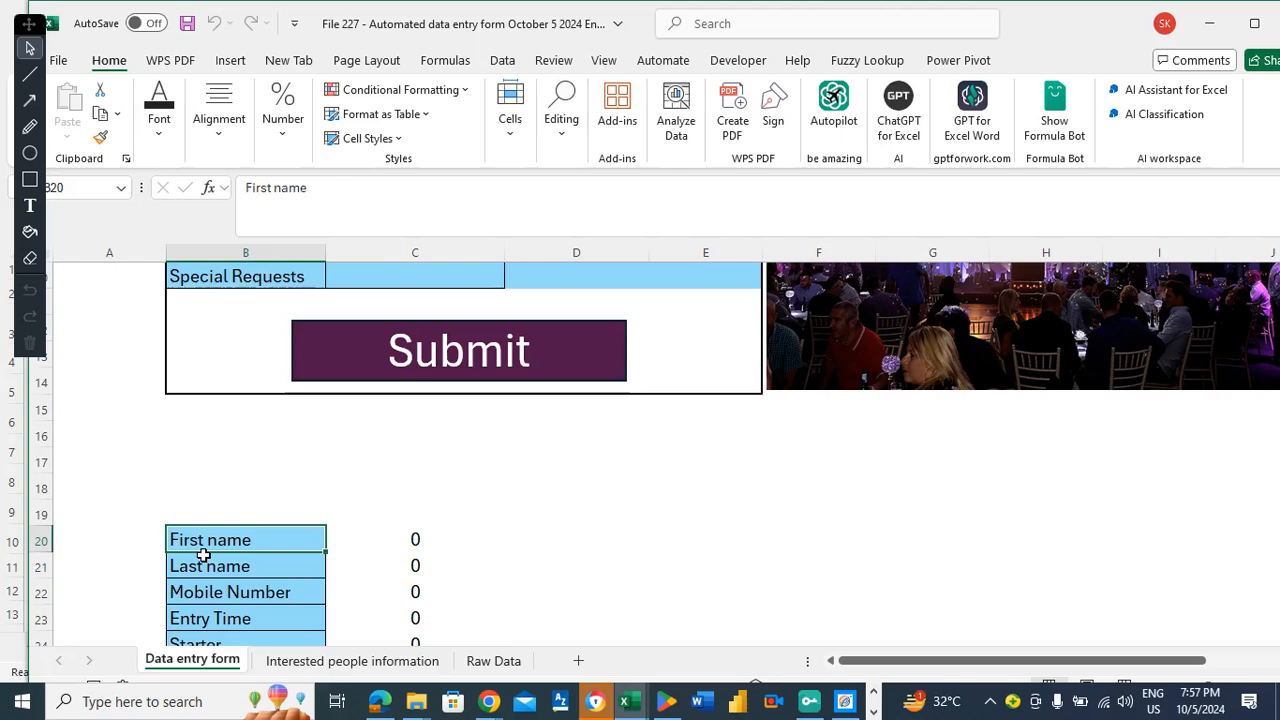
{"action": "key", "text": "shift+Down"}
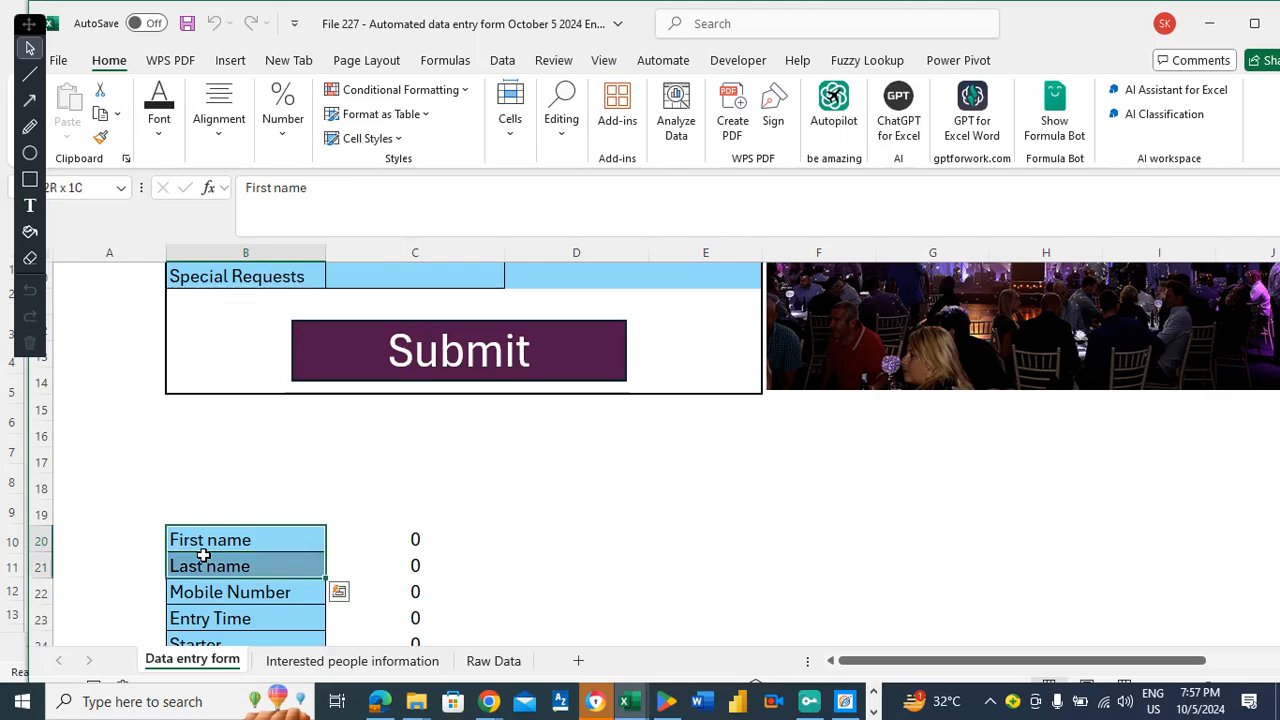
{"action": "key", "text": "shift+Right"}
{"action": "key", "text": "shift+Down"}
{"action": "scroll", "coordinate": [203, 555], "scroll_direction": "up", "scroll_amount": 3}
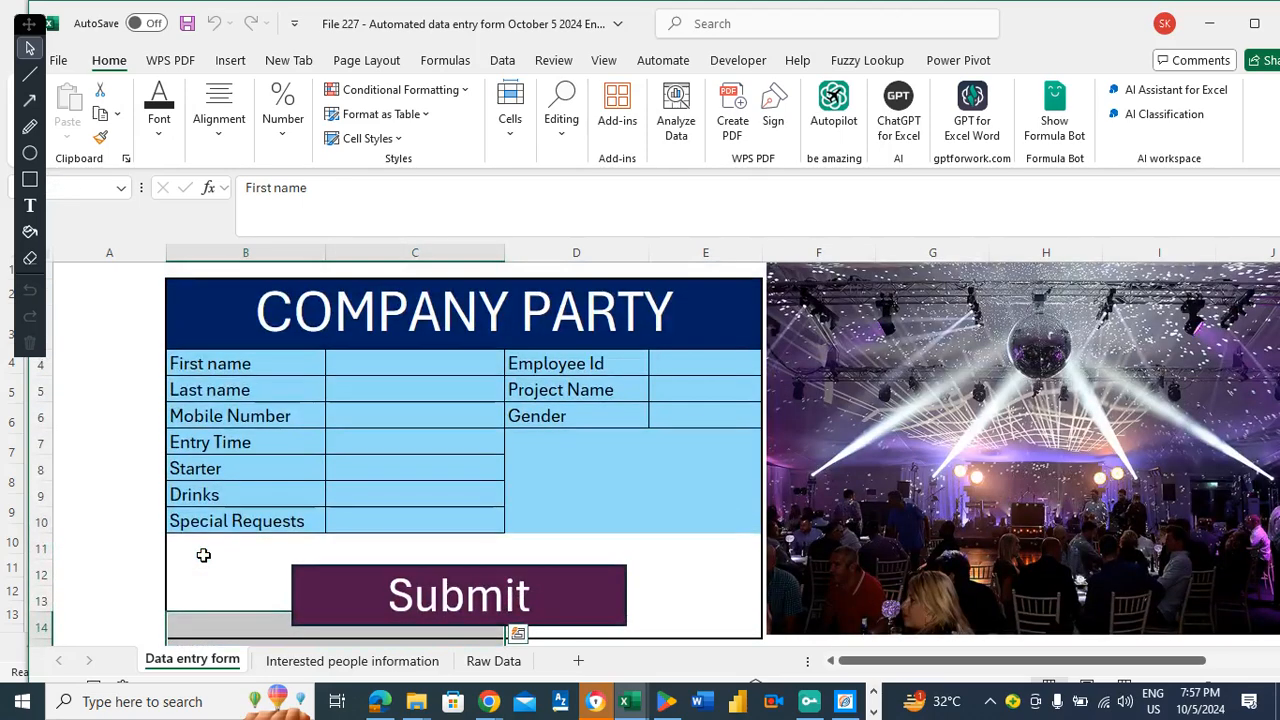
{"action": "left_click", "coordinate": [126, 545]}
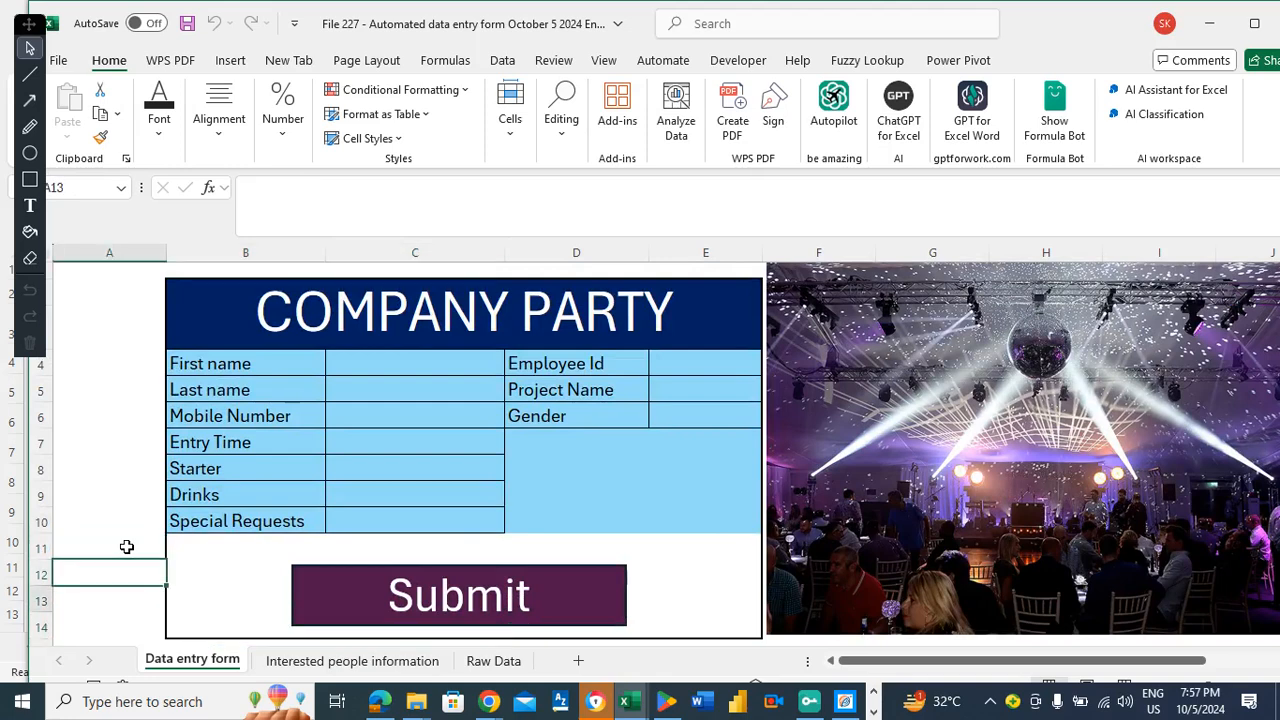
{"action": "key", "text": "Down"}
{"action": "key", "text": "Down"}
{"action": "key", "text": "Down"}
{"action": "key", "text": "Down"}
{"action": "key", "text": "Down"}
{"action": "key", "text": "Down"}
{"action": "key", "text": "Down"}
{"action": "key", "text": "Down"}
{"action": "key", "text": "Down"}
{"action": "key", "text": "Down"}
{"action": "key", "text": "Down"}
{"action": "key", "text": "Down"}
{"action": "key", "text": "Down"}
{"action": "left_click_drag", "start_coordinate": [240, 458], "coordinate": [346, 511]}
{"action": "left_click", "coordinate": [311, 461]}
{"action": "left_click_drag", "start_coordinate": [311, 461], "coordinate": [403, 587]}
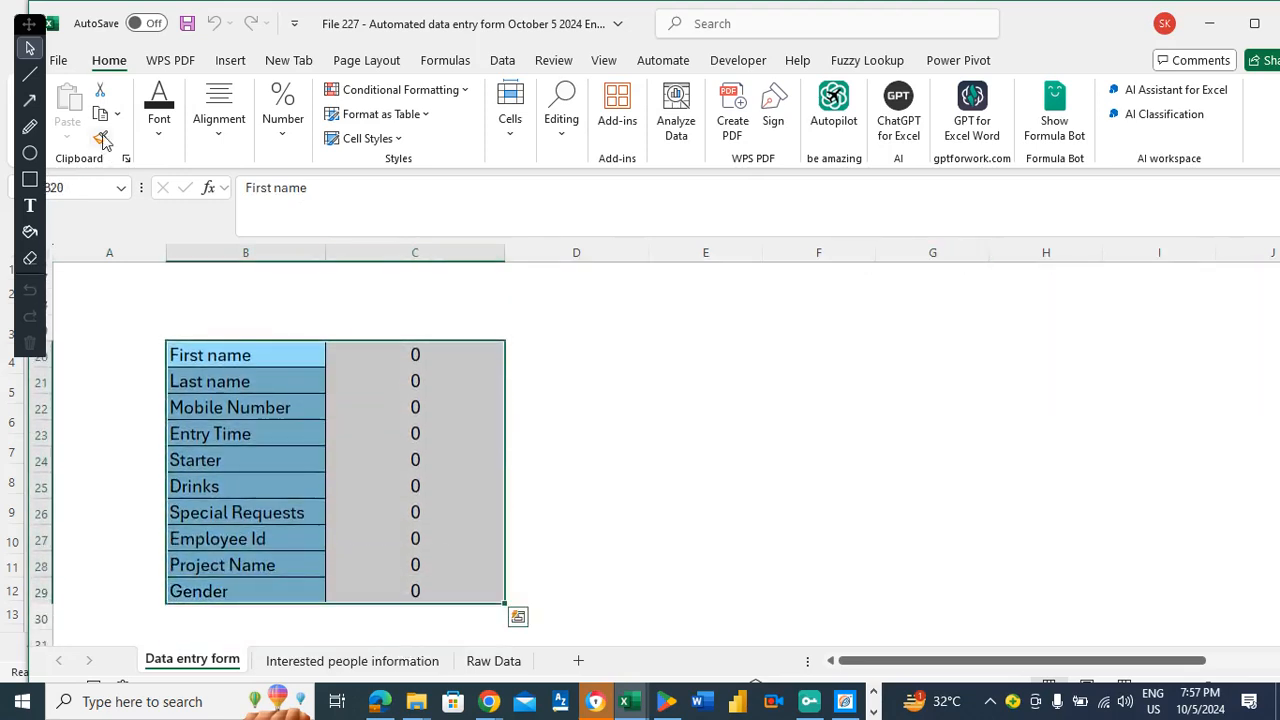
Set the helper table to No Fill with white font colour.
{"action": "left_click", "coordinate": [163, 132]}
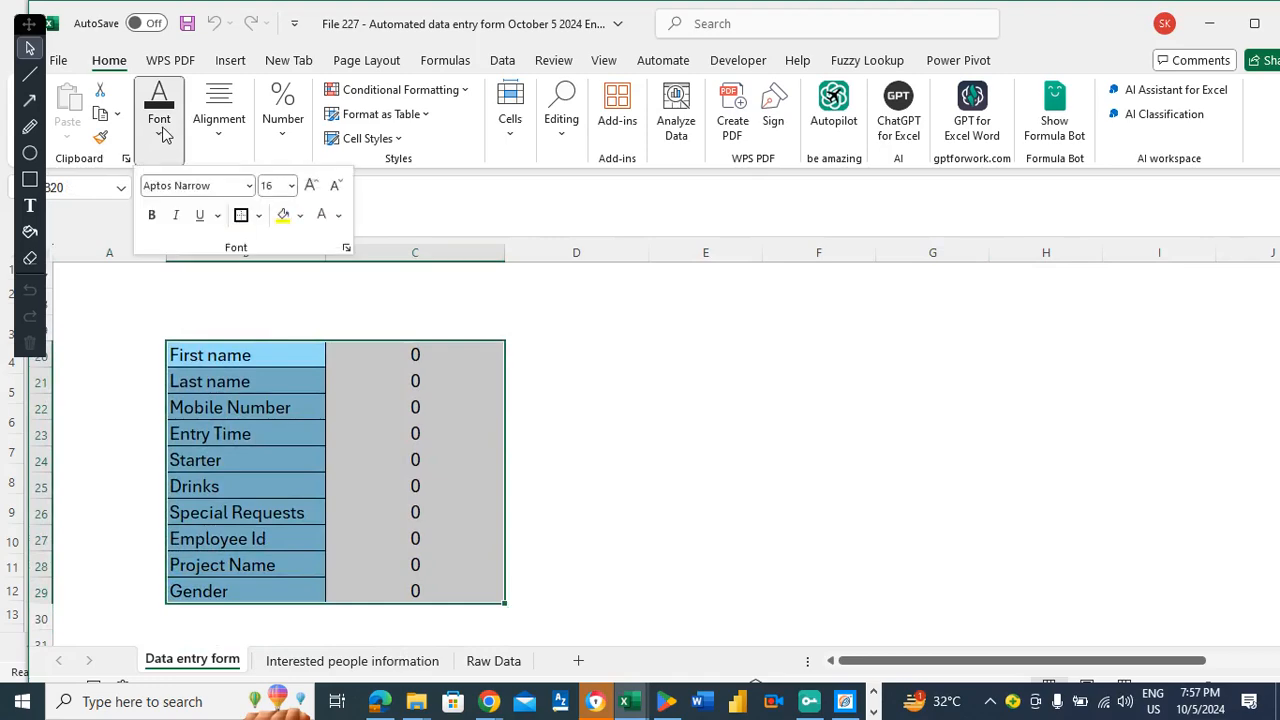
{"action": "left_click", "coordinate": [299, 216]}
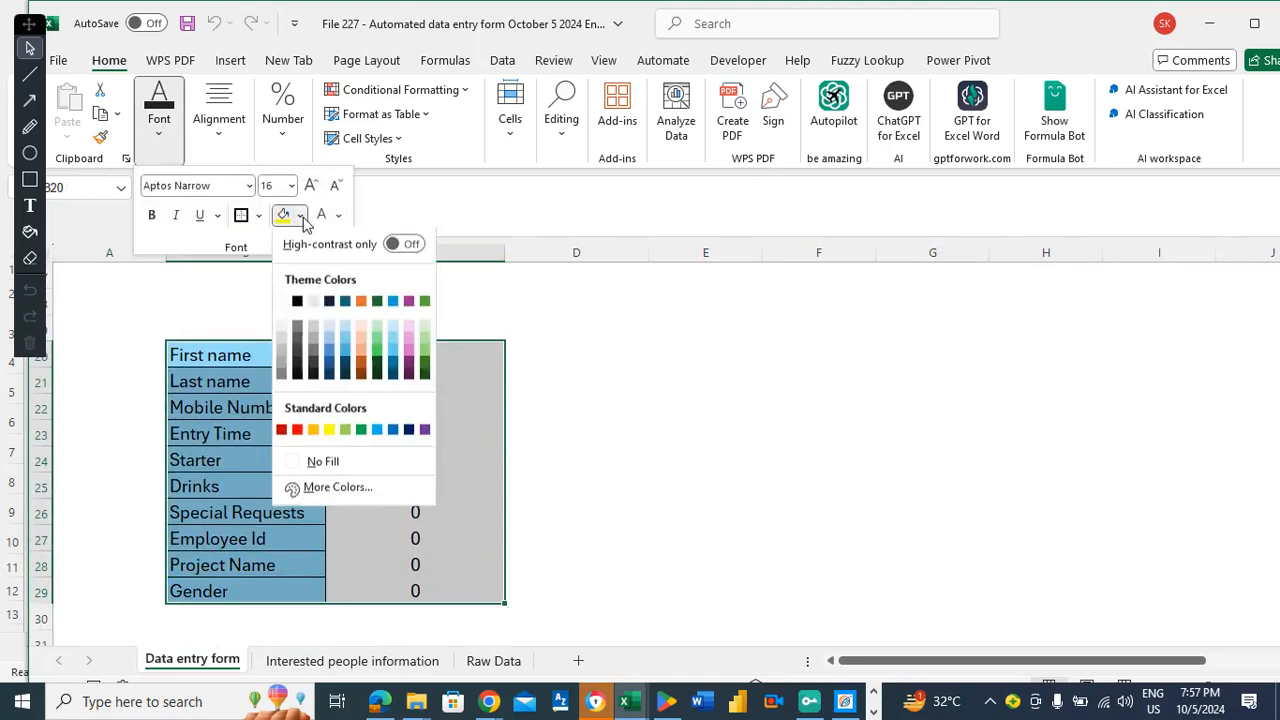
{"action": "left_click", "coordinate": [281, 305]}
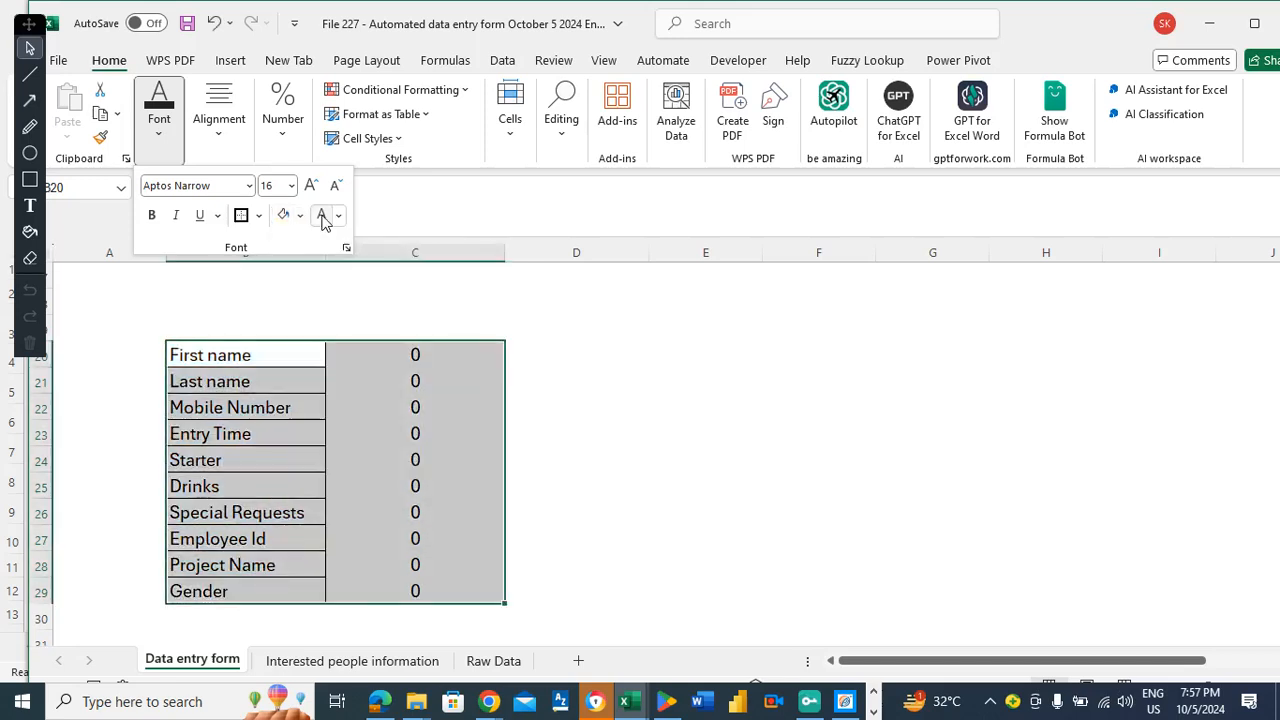
{"action": "left_click", "coordinate": [322, 216]}
{"action": "key", "text": "Escape"}
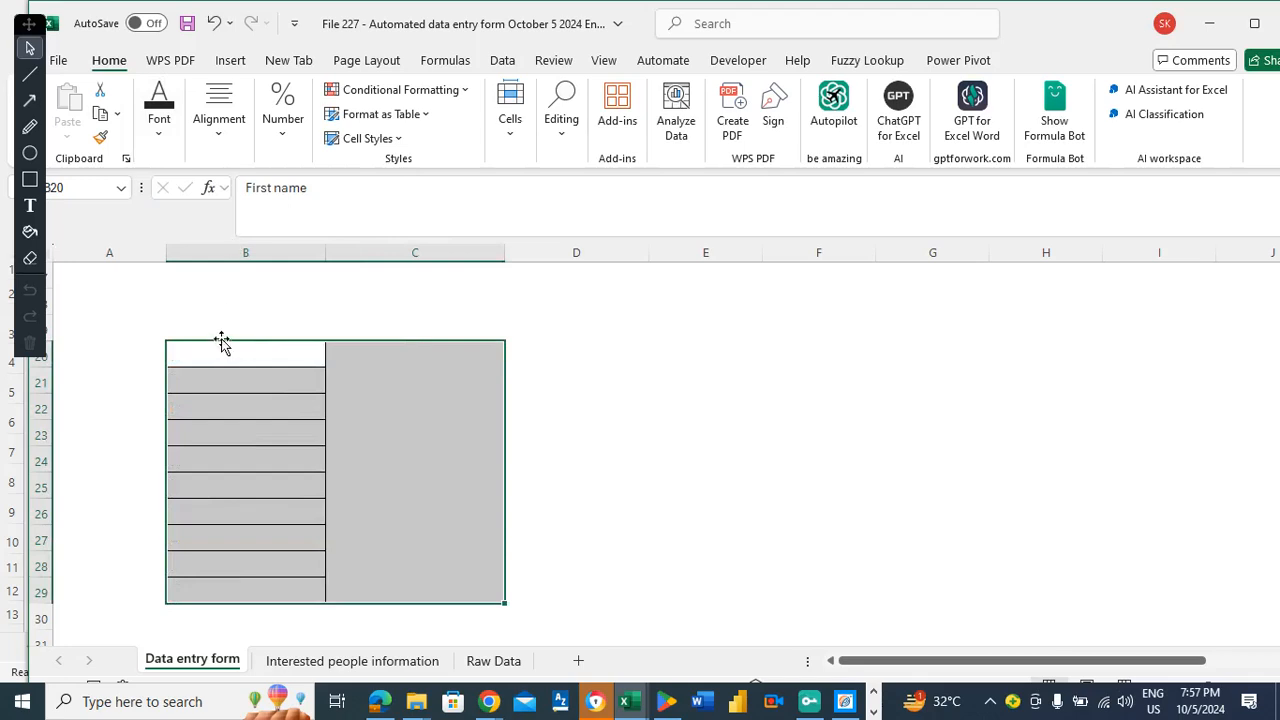
Format Paint a blank cell over B20:B29 to strip borders, then make those labels white.
{"action": "left_click", "coordinate": [766, 361]}
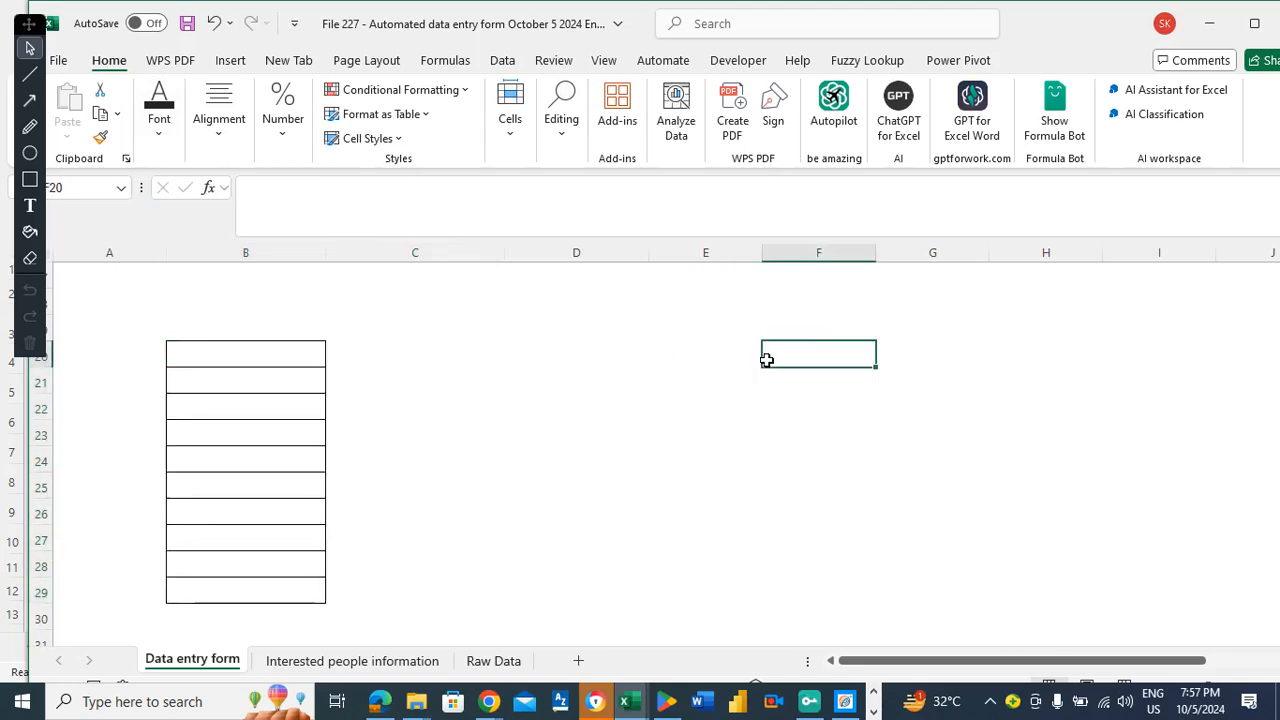
{"action": "left_click", "coordinate": [100, 137]}
{"action": "left_click_drag", "start_coordinate": [266, 354], "coordinate": [257, 580]}
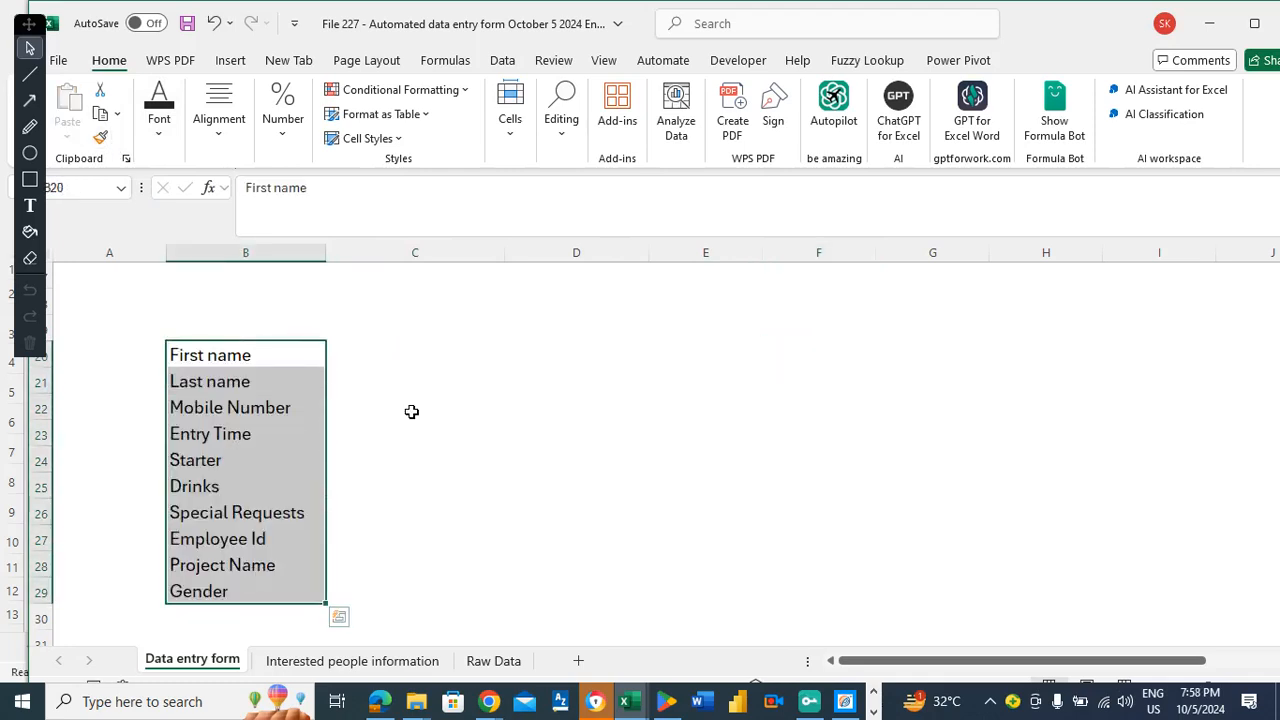
{"action": "left_click", "coordinate": [159, 122]}
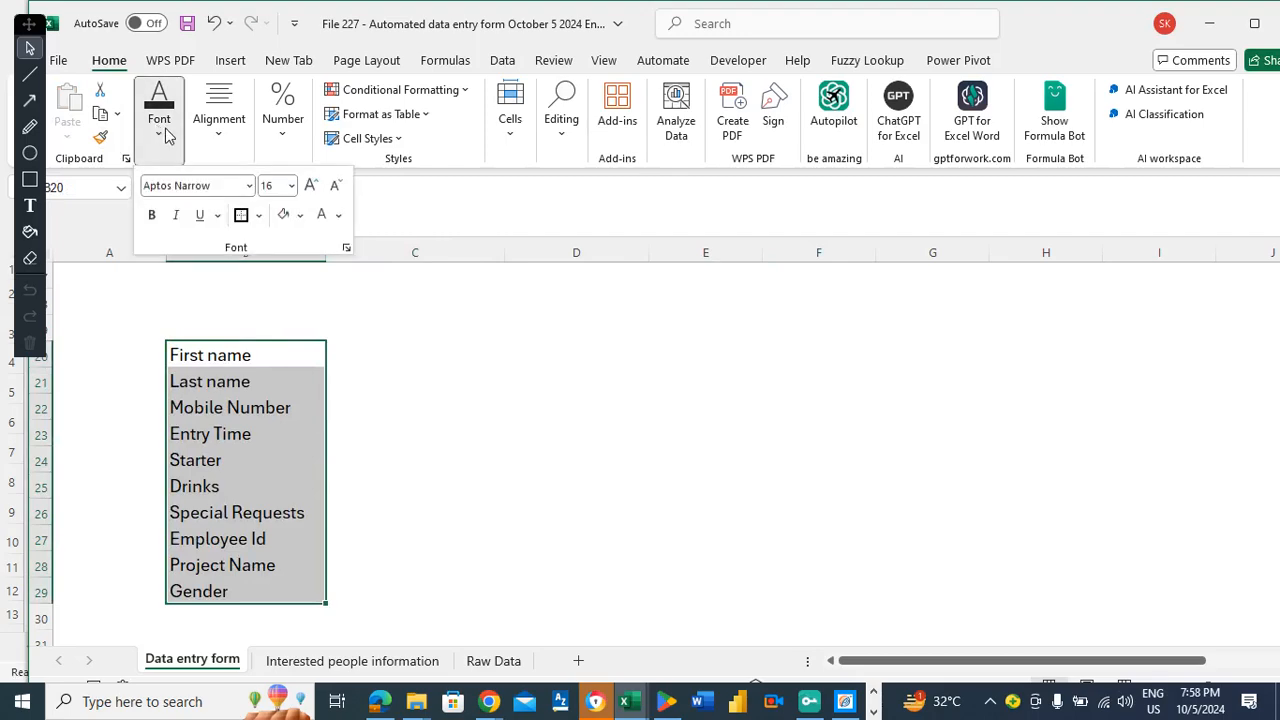
{"action": "left_click", "coordinate": [324, 217]}
{"action": "left_click", "coordinate": [185, 301]}
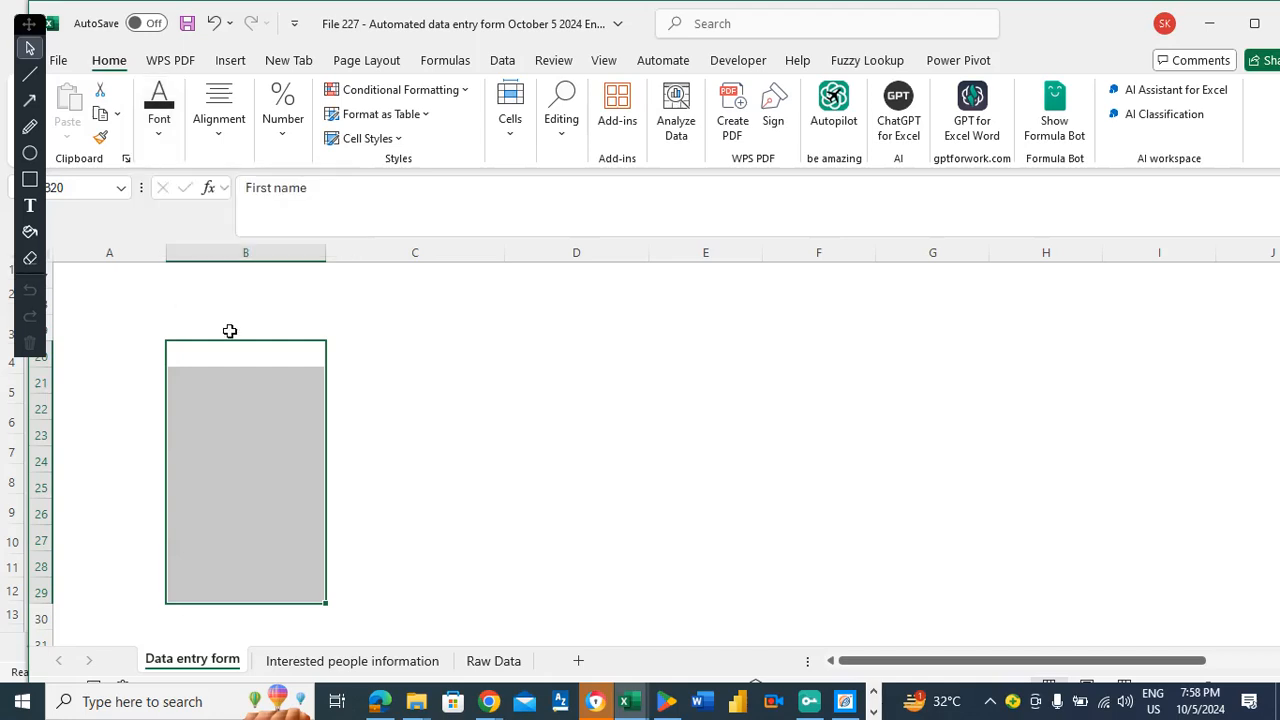
Confirm the hidden cells still hold their labels and values, then return to A1.
{"action": "left_click", "coordinate": [231, 357]}
{"action": "key", "text": "Right"}
{"action": "key", "text": "Left"}
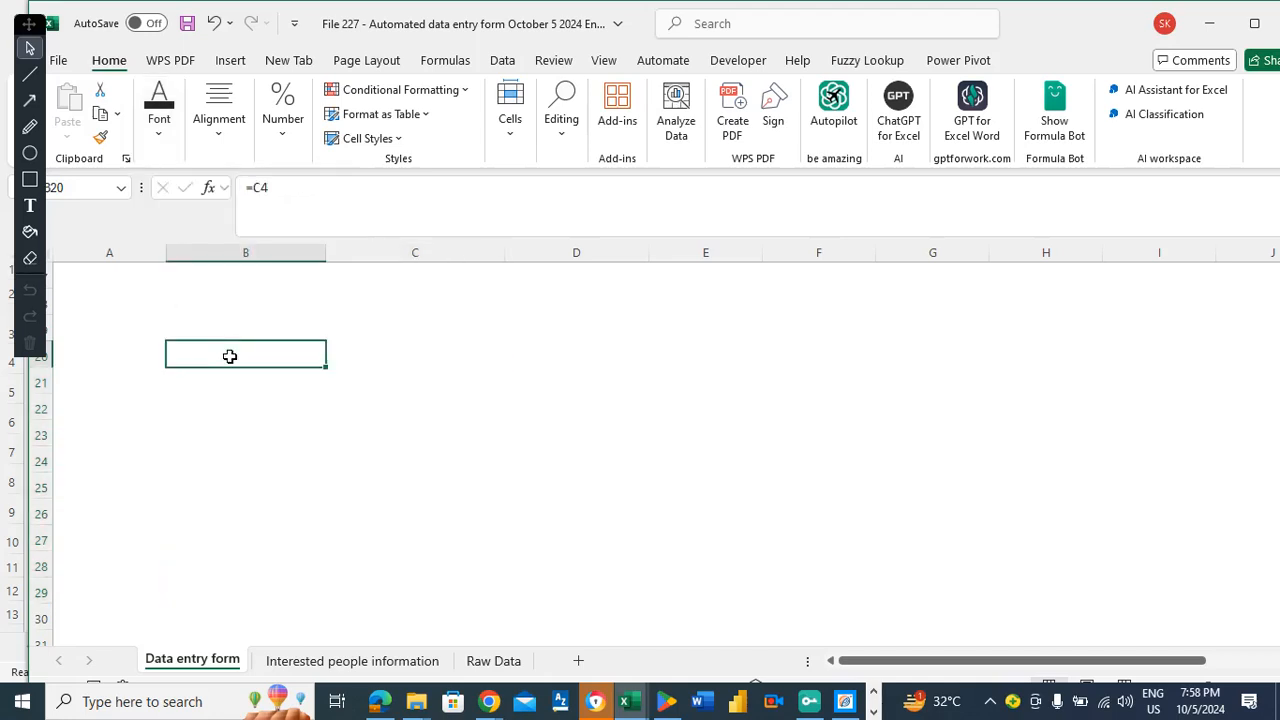
{"action": "key", "text": "Up"}
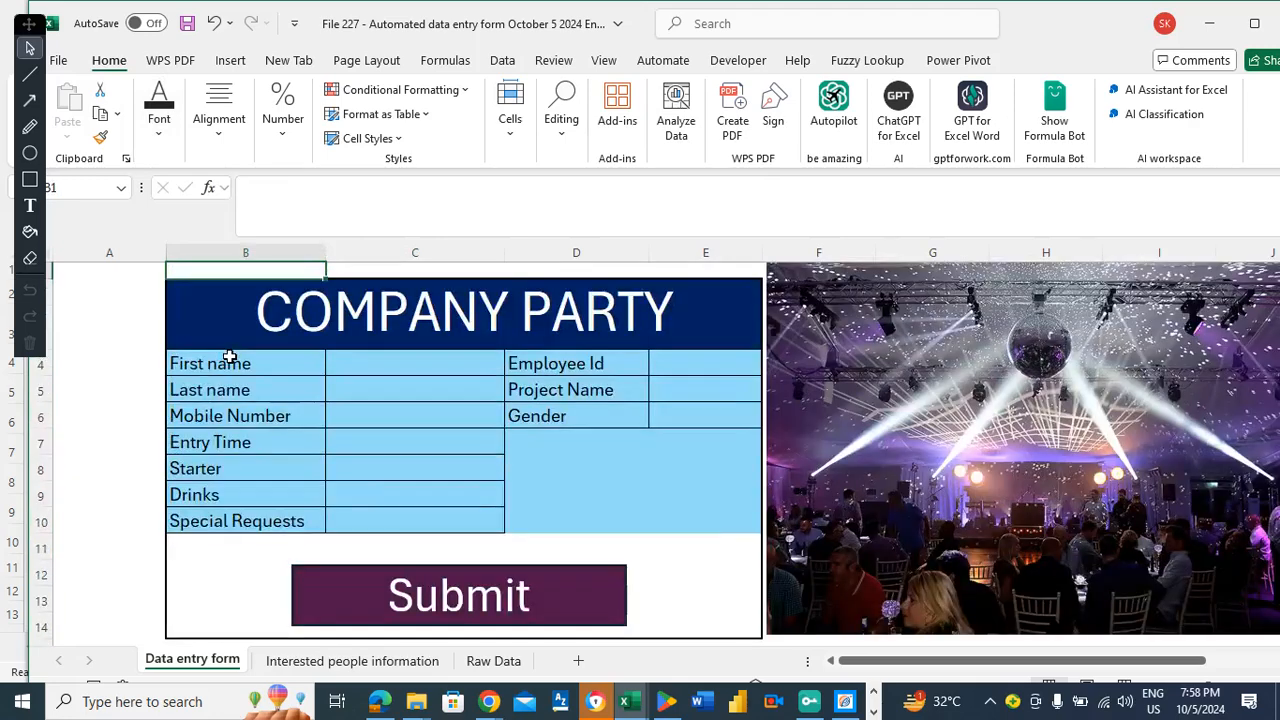
{"action": "key", "text": "Up"}
{"action": "key", "text": "Down"}
{"action": "key", "text": "Down"}
{"action": "key", "text": "Down"}
{"action": "key", "text": "Down"}
{"action": "key", "text": "Down"}
{"action": "key", "text": "Down"}
{"action": "key", "text": "Down"}
{"action": "key", "text": "Down"}
{"action": "key", "text": "Down"}
{"action": "key", "text": "Down"}
{"action": "key", "text": "Down"}
{"action": "key", "text": "Down"}
{"action": "key", "text": "Down"}
{"action": "key", "text": "Down"}
{"action": "key", "text": "Down"}
{"action": "key", "text": "Down"}
{"action": "key", "text": "Down"}
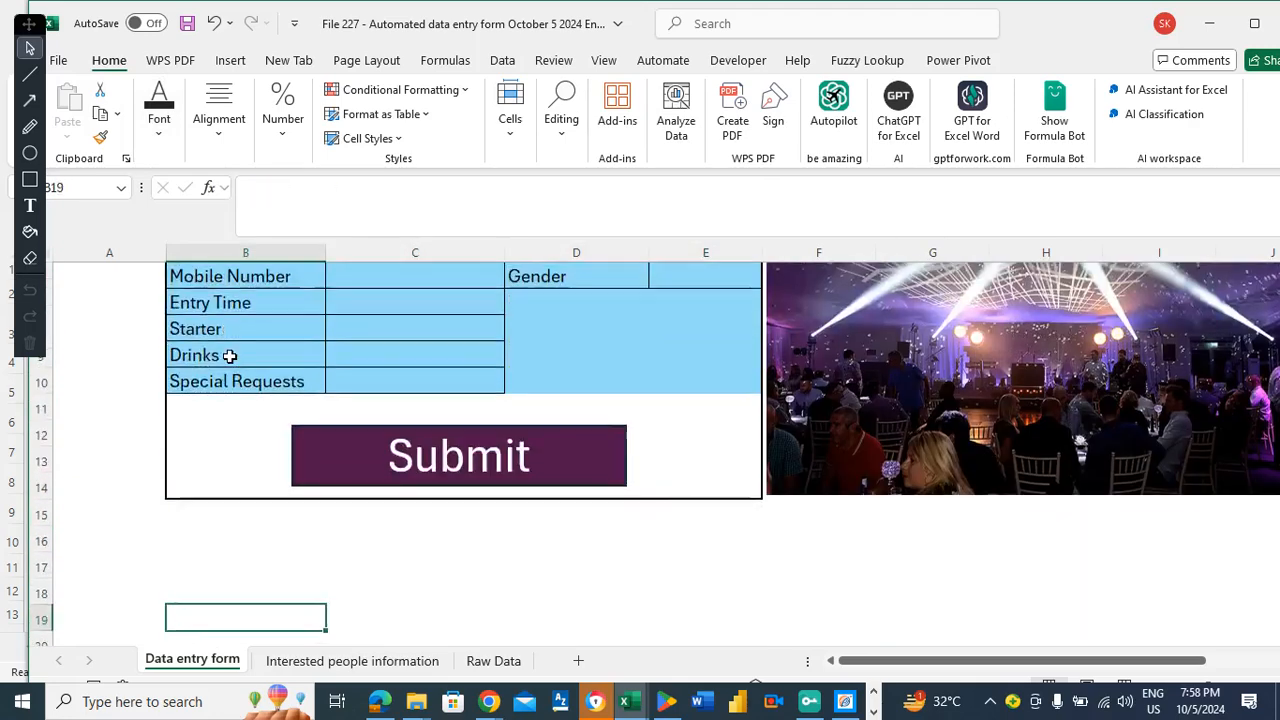
{"action": "key", "text": "Down"}
{"action": "key", "text": "Down"}
{"action": "key", "text": "Down"}
{"action": "key", "text": "Down"}
{"action": "key", "text": "Down"}
{"action": "key", "text": "Down"}
{"action": "key", "text": "Down"}
{"action": "key", "text": "Down"}
{"action": "key", "text": "Down"}
{"action": "key", "text": "Down"}
{"action": "key", "text": "Down"}
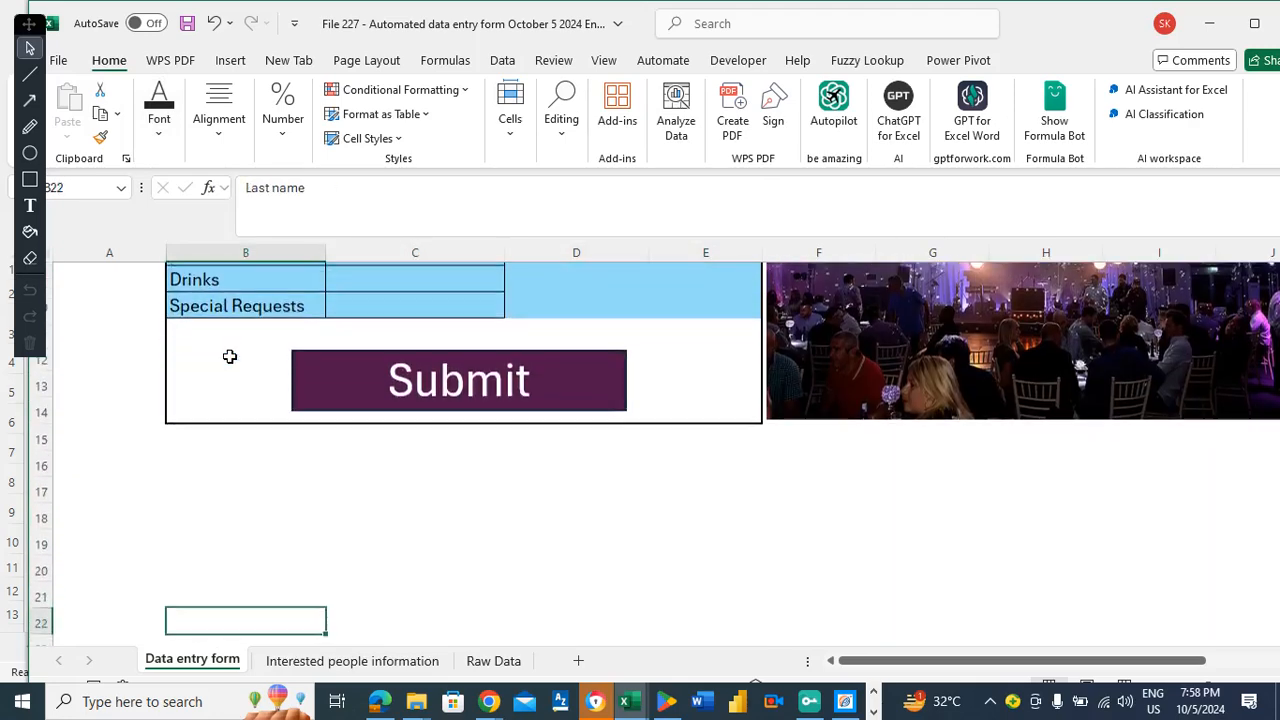
{"action": "key", "text": "Up"}
{"action": "key", "text": "Up"}
{"action": "key", "text": "Up"}
{"action": "key", "text": "Up"}
{"action": "key", "text": "Up"}
{"action": "key", "text": "Up"}
{"action": "key", "text": "Up"}
{"action": "key", "text": "Up"}
{"action": "key", "text": "Up"}
{"action": "key", "text": "Up"}
{"action": "key", "text": "Up"}
{"action": "key", "text": "Up"}
{"action": "key", "text": "Up"}
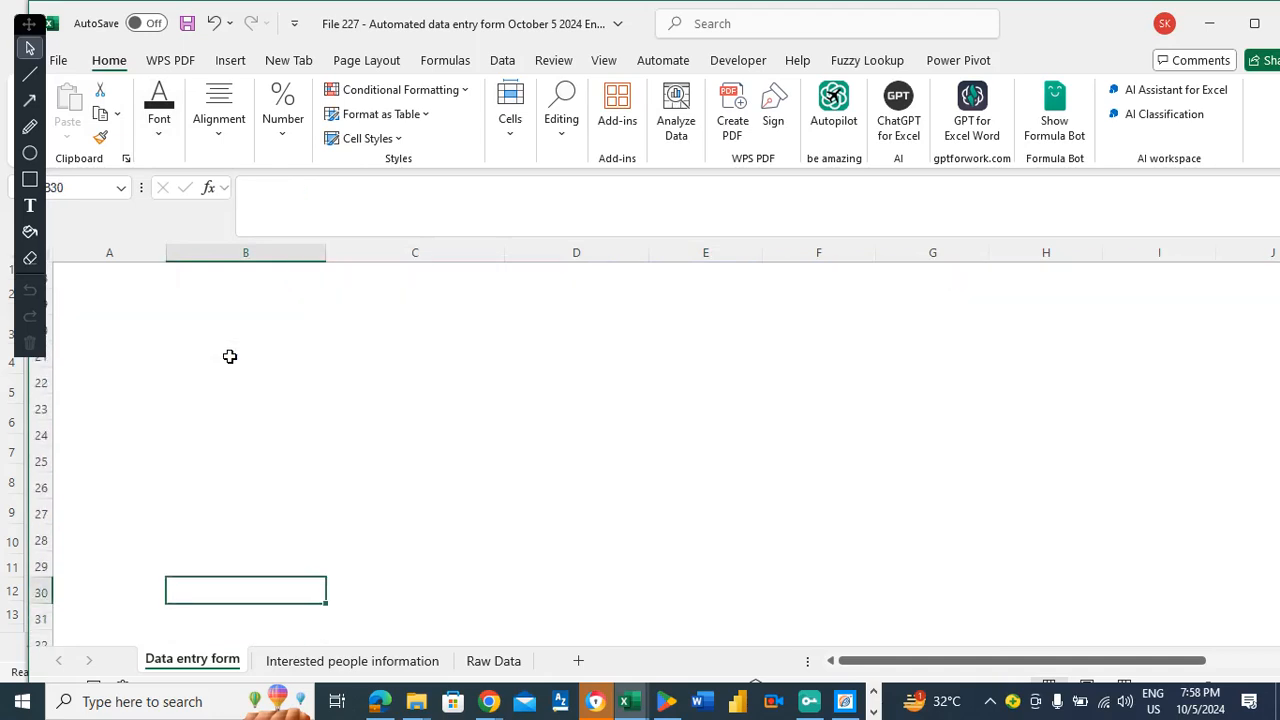
{"action": "key", "text": "Down"}
{"action": "key", "text": "Down"}
{"action": "key", "text": "Down"}
{"action": "key", "text": "Down"}
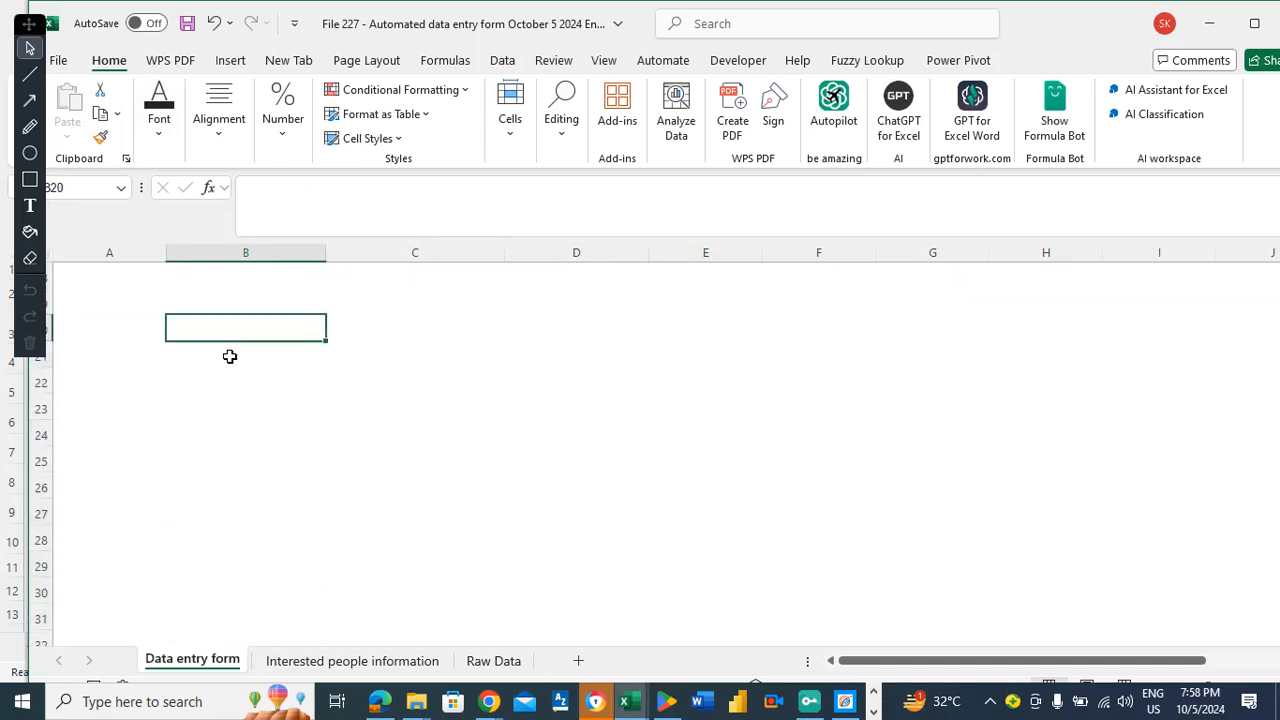
{"action": "key", "text": "Down"}
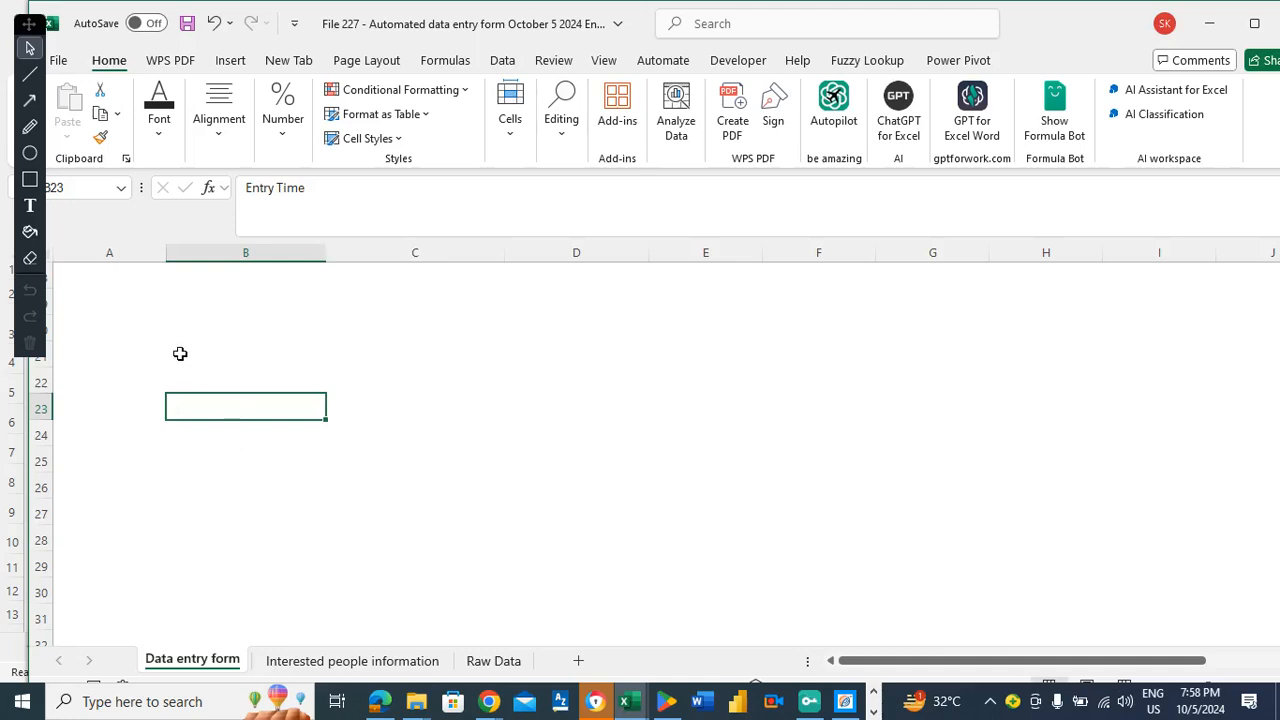
{"action": "left_click", "coordinate": [126, 320]}
{"action": "key", "text": "ctrl+Home"}
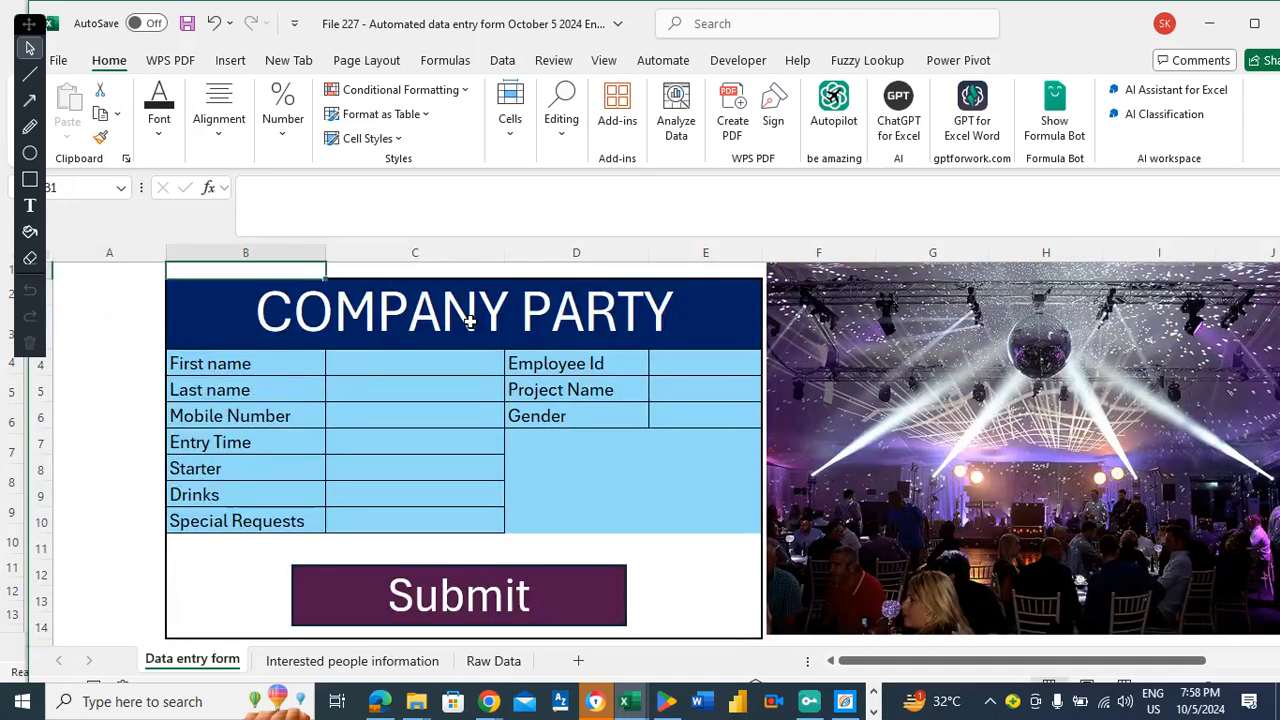
Select the input cells C4:C10 plus the Employee Id through Gender inputs.
{"action": "left_click", "coordinate": [302, 290]}
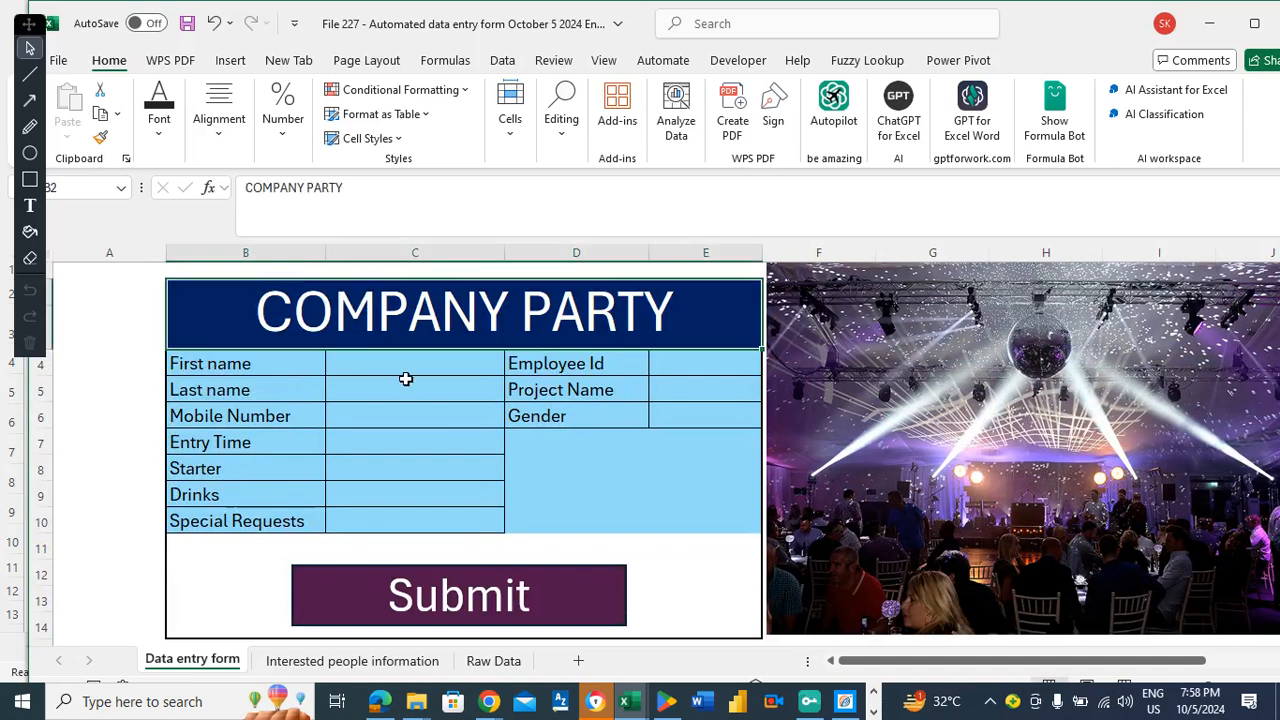
{"action": "left_click_drag", "start_coordinate": [354, 362], "coordinate": [412, 513]}
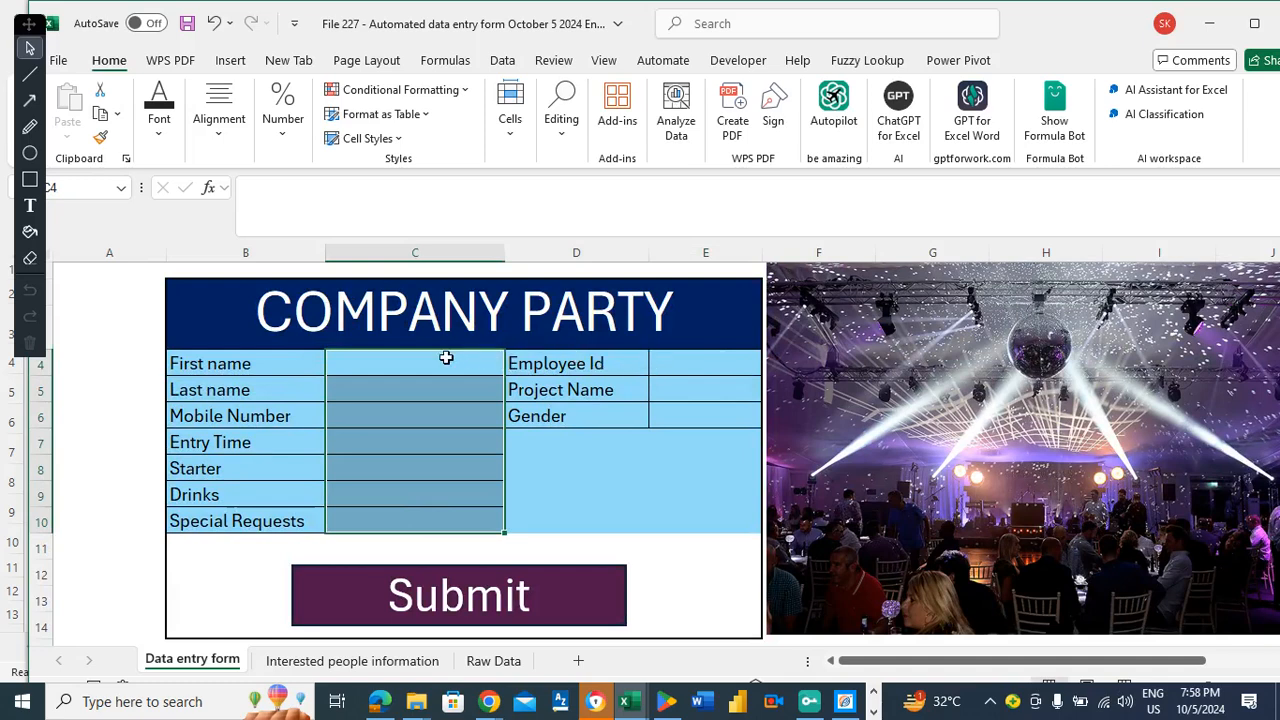
{"action": "left_click_drag", "start_coordinate": [437, 362], "coordinate": [445, 509]}
{"action": "left_click", "coordinate": [697, 361]}
{"action": "left_click_drag", "start_coordinate": [697, 361], "coordinate": [690, 408]}
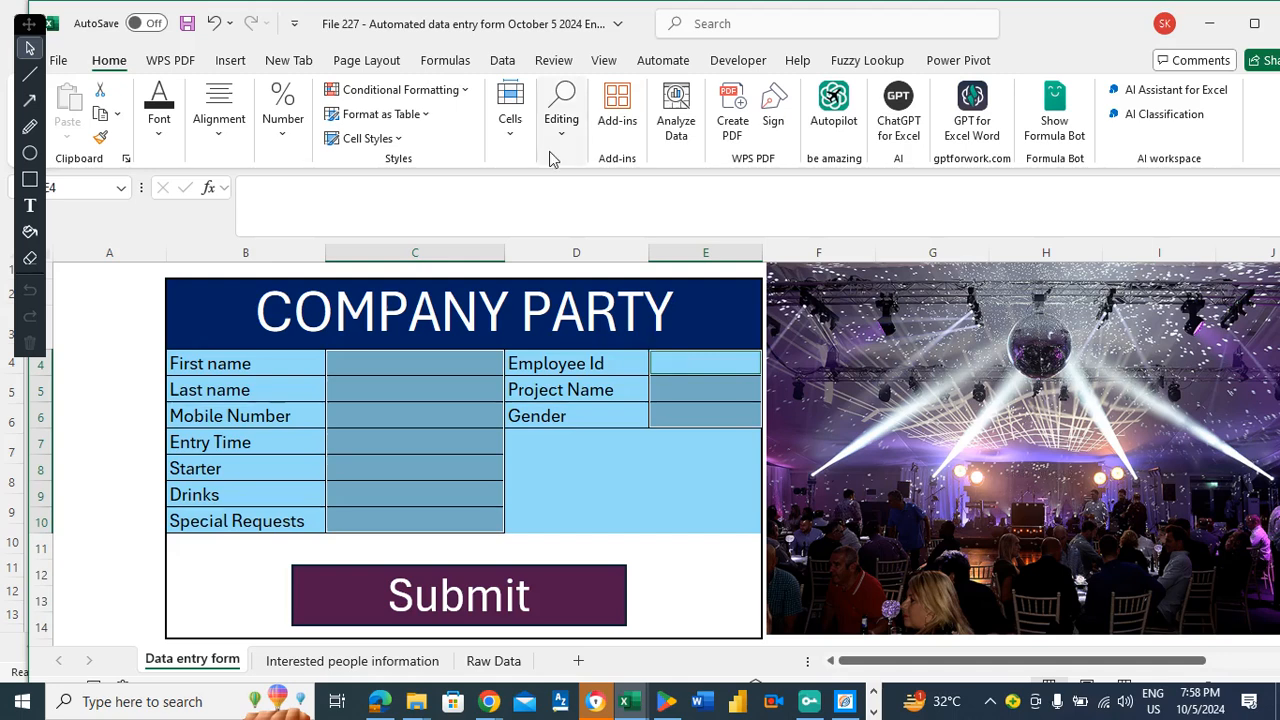
Unlock the selected input cells via Format > Lock Cell, then cancel Protect Sheet.
{"action": "left_click", "coordinate": [510, 133]}
{"action": "left_click", "coordinate": [604, 210]}
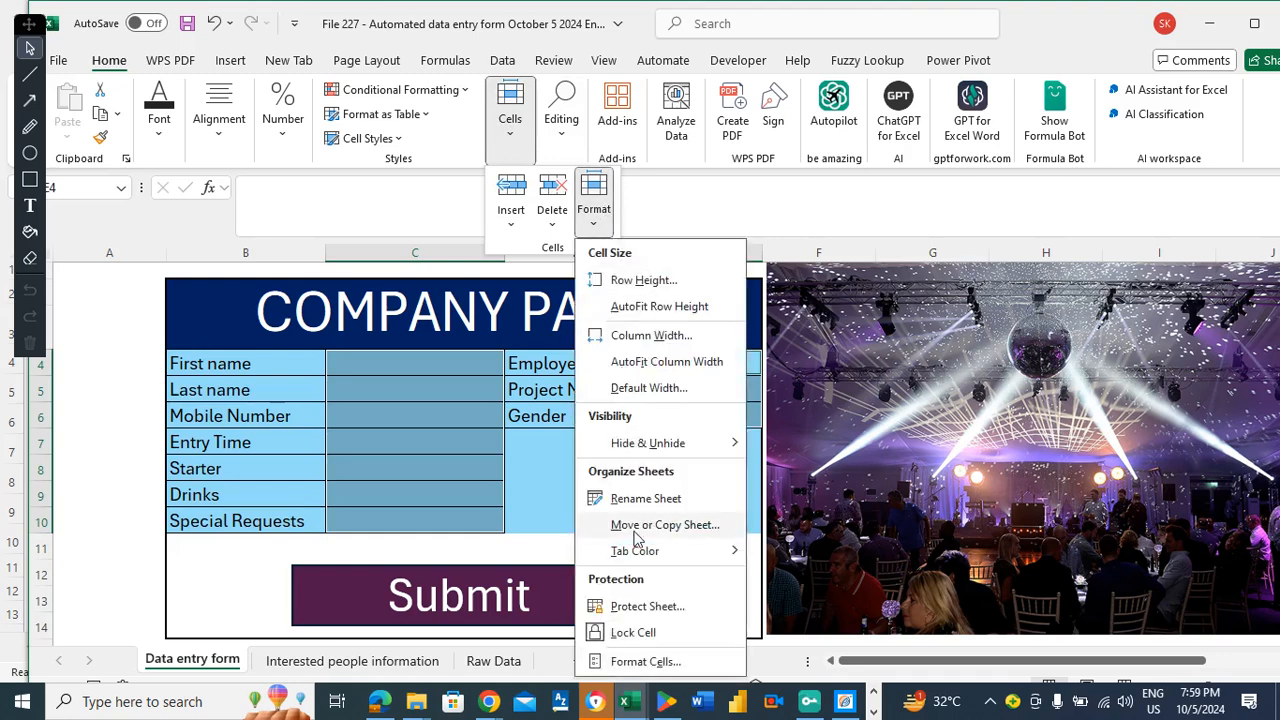
{"action": "left_click", "coordinate": [628, 634]}
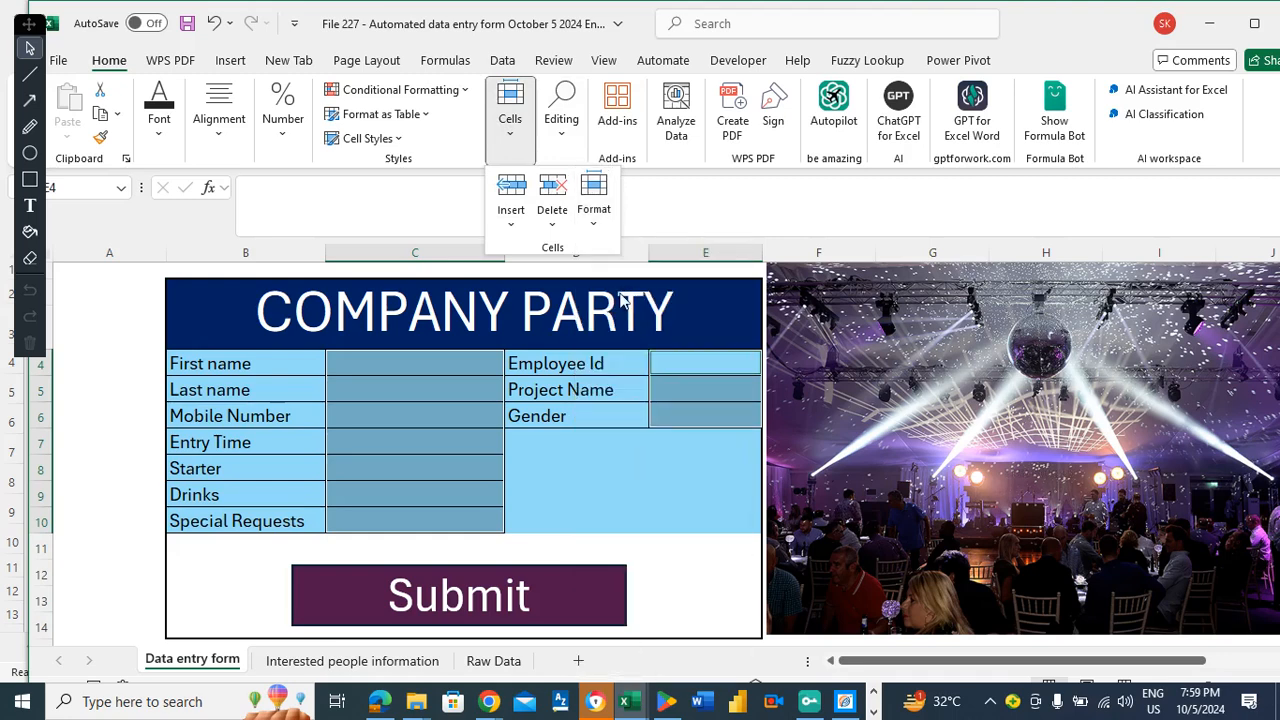
{"action": "left_click", "coordinate": [593, 210]}
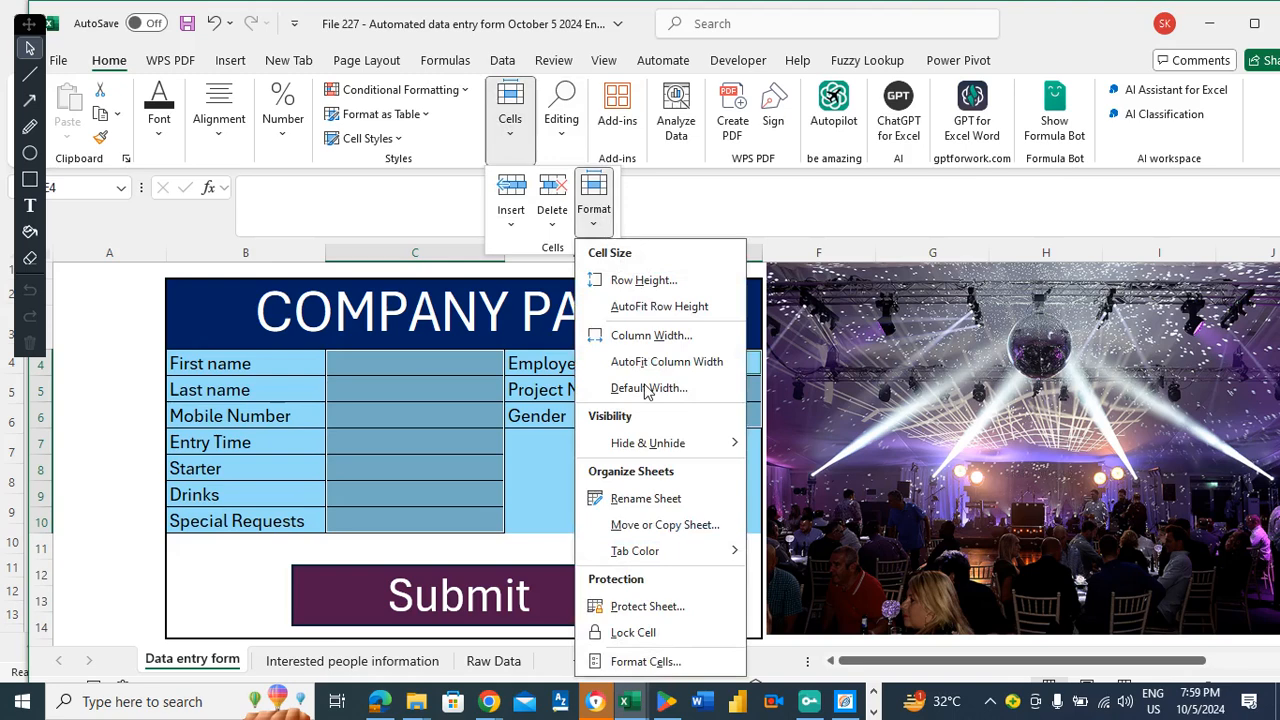
{"action": "left_click", "coordinate": [660, 606]}
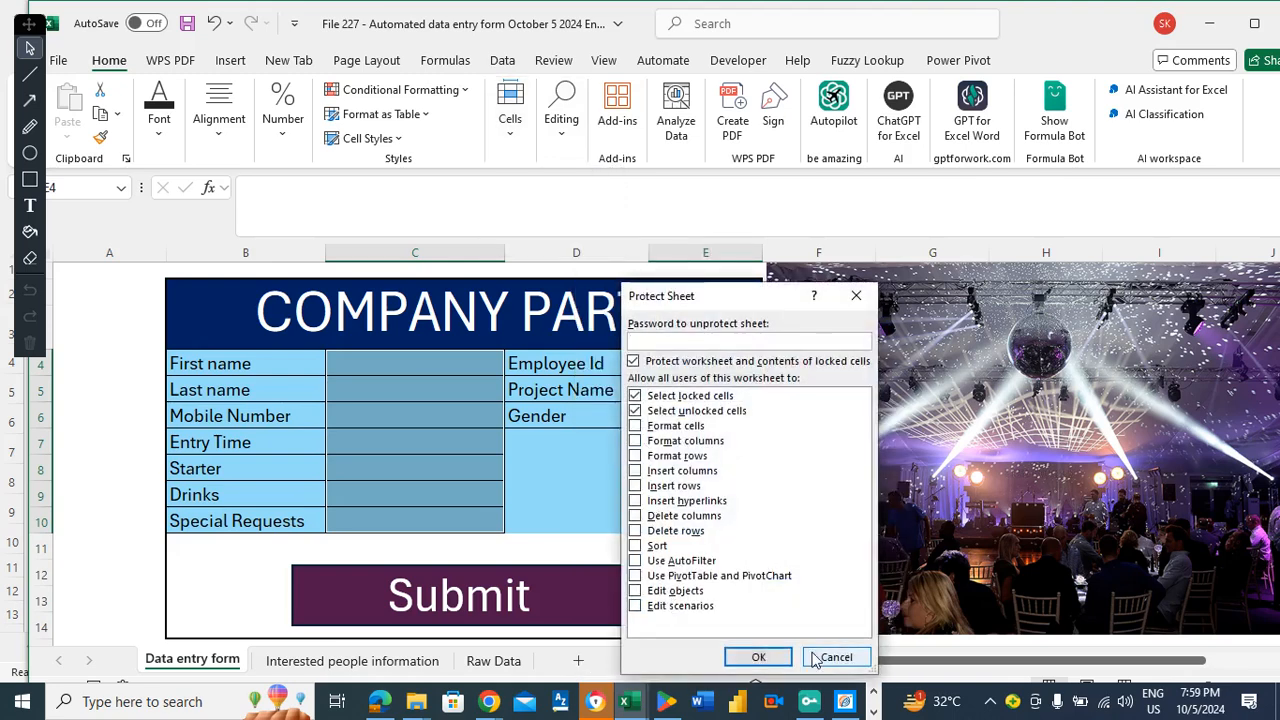
{"action": "left_click", "coordinate": [830, 658]}
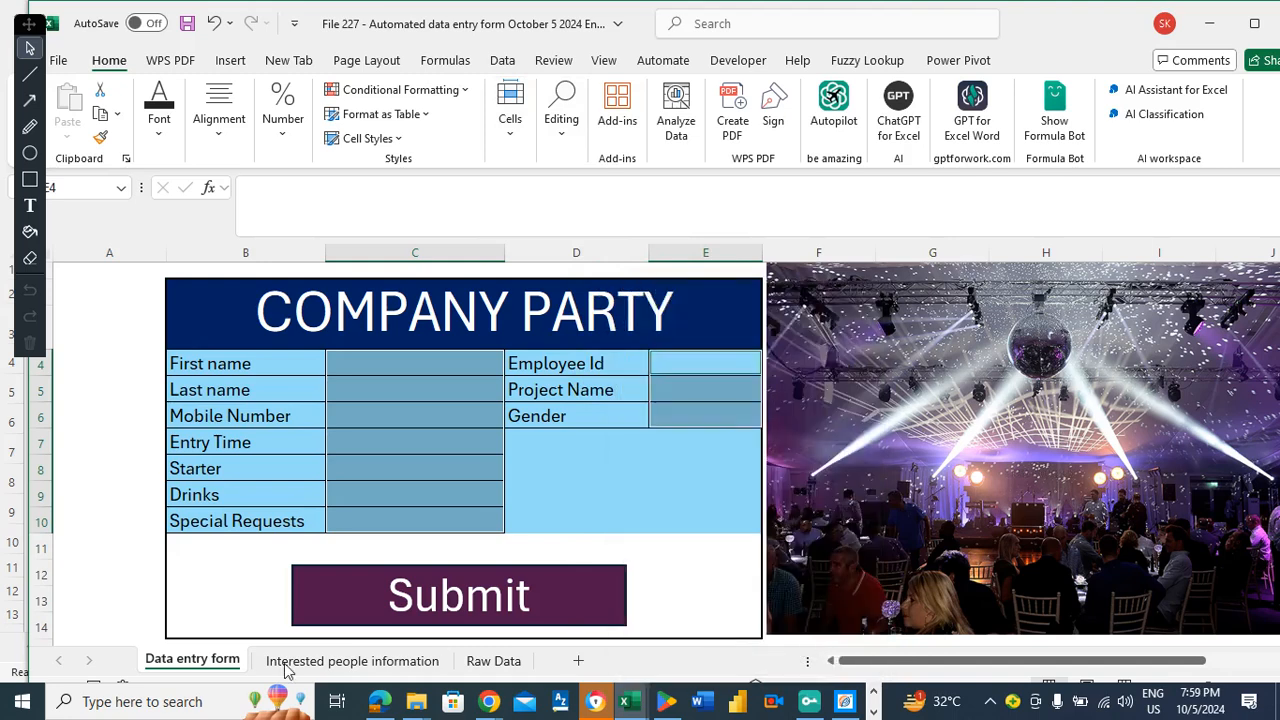
Hide the Interested people information and Raw Data sheets.
{"action": "right_click", "coordinate": [328, 668]}
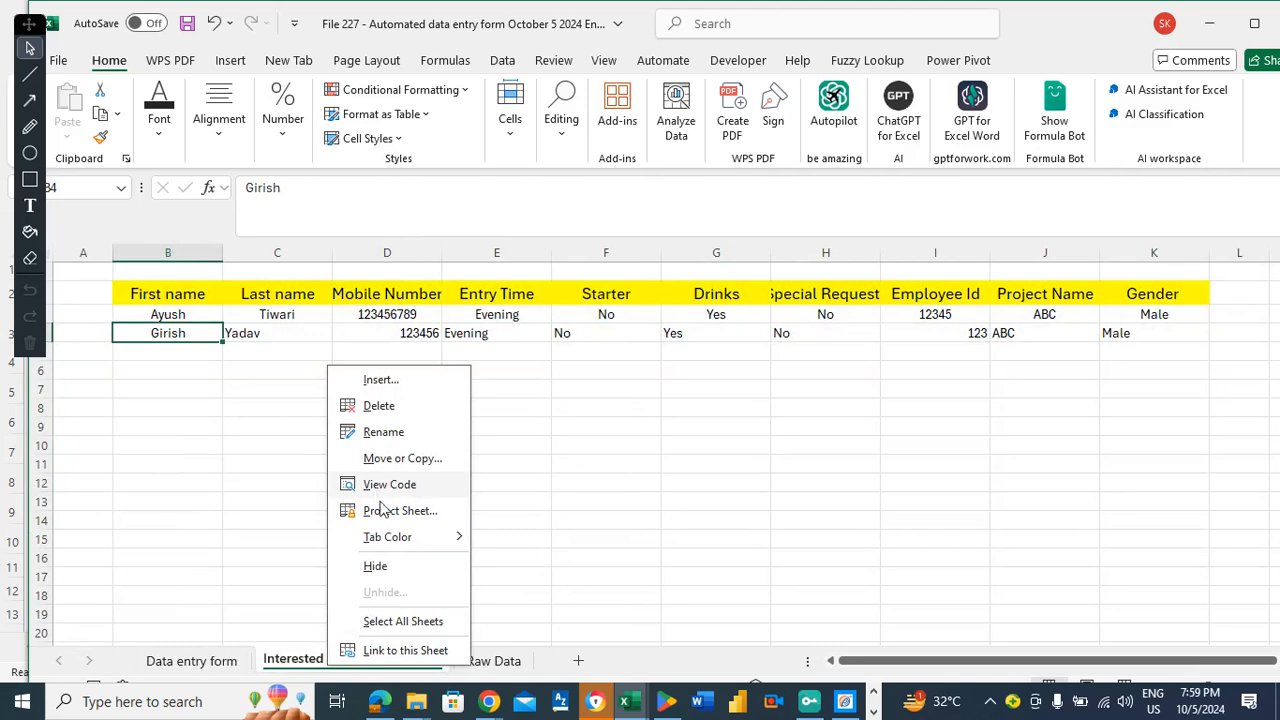
{"action": "left_click", "coordinate": [376, 567]}
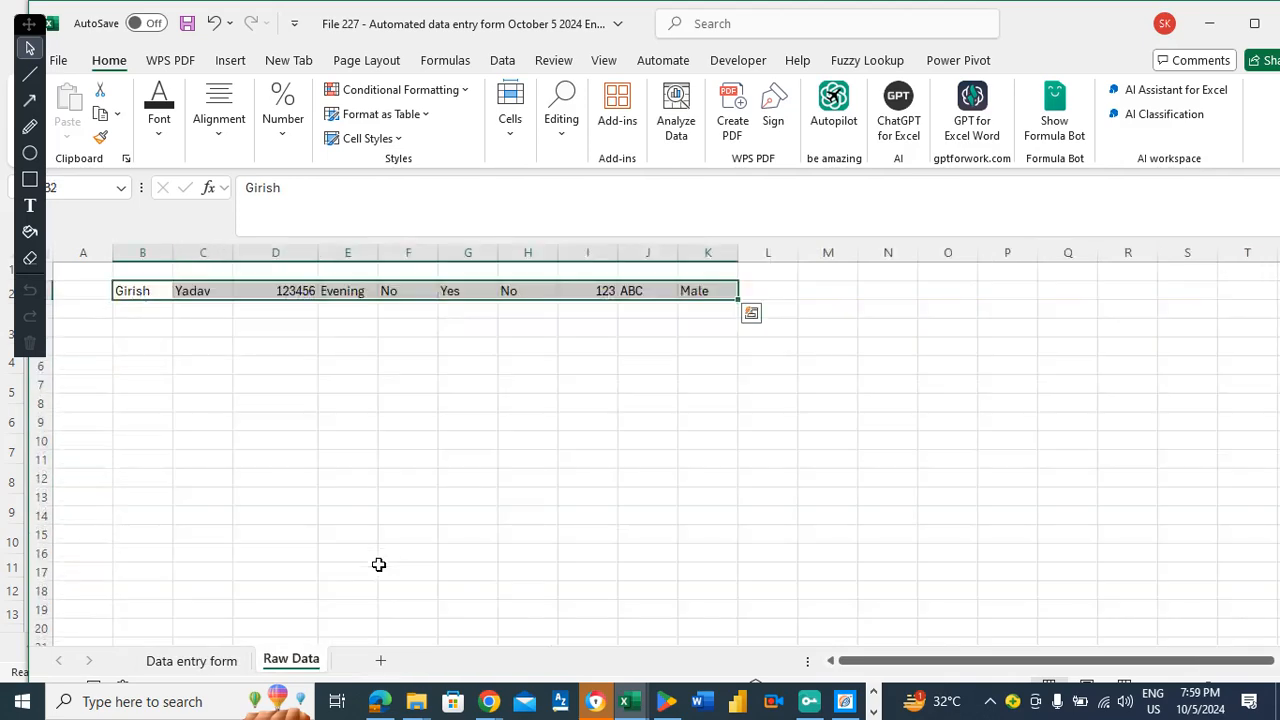
{"action": "right_click", "coordinate": [299, 658]}
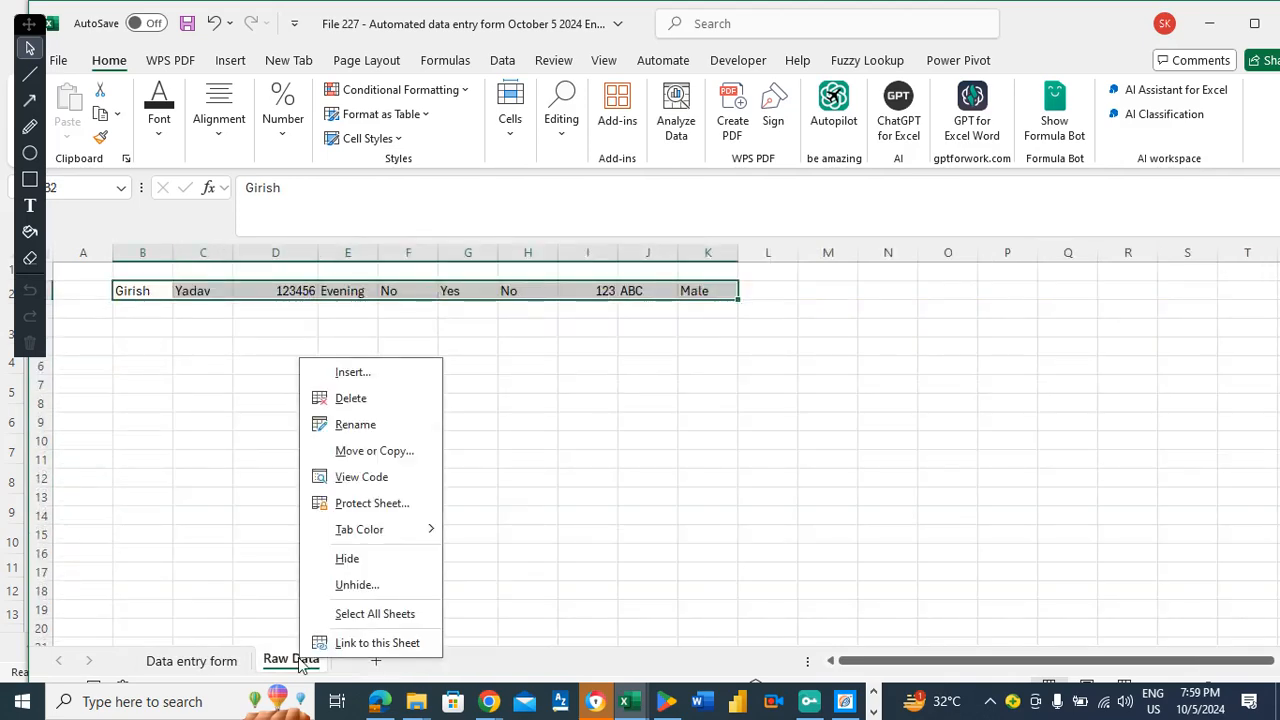
{"action": "left_click", "coordinate": [344, 560]}
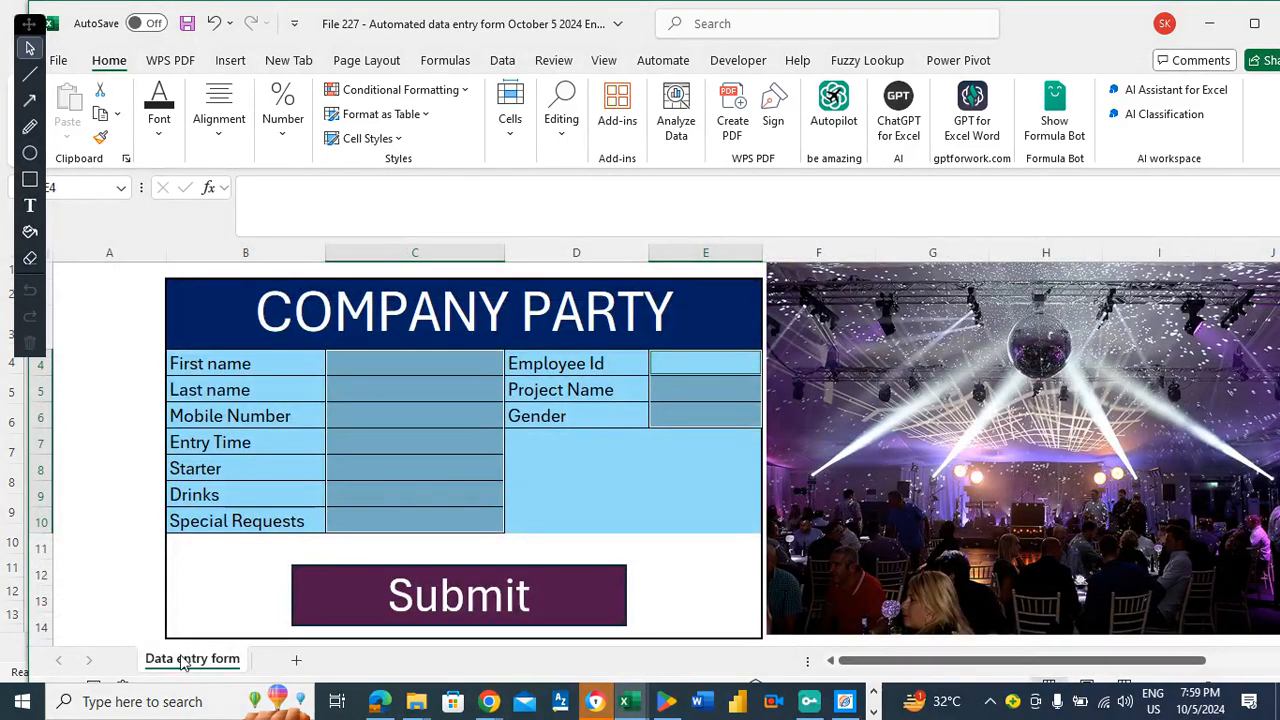
Protect the form sheet with a password, entering it and confirming it.
{"action": "left_click", "coordinate": [522, 128]}
{"action": "left_click", "coordinate": [593, 205]}
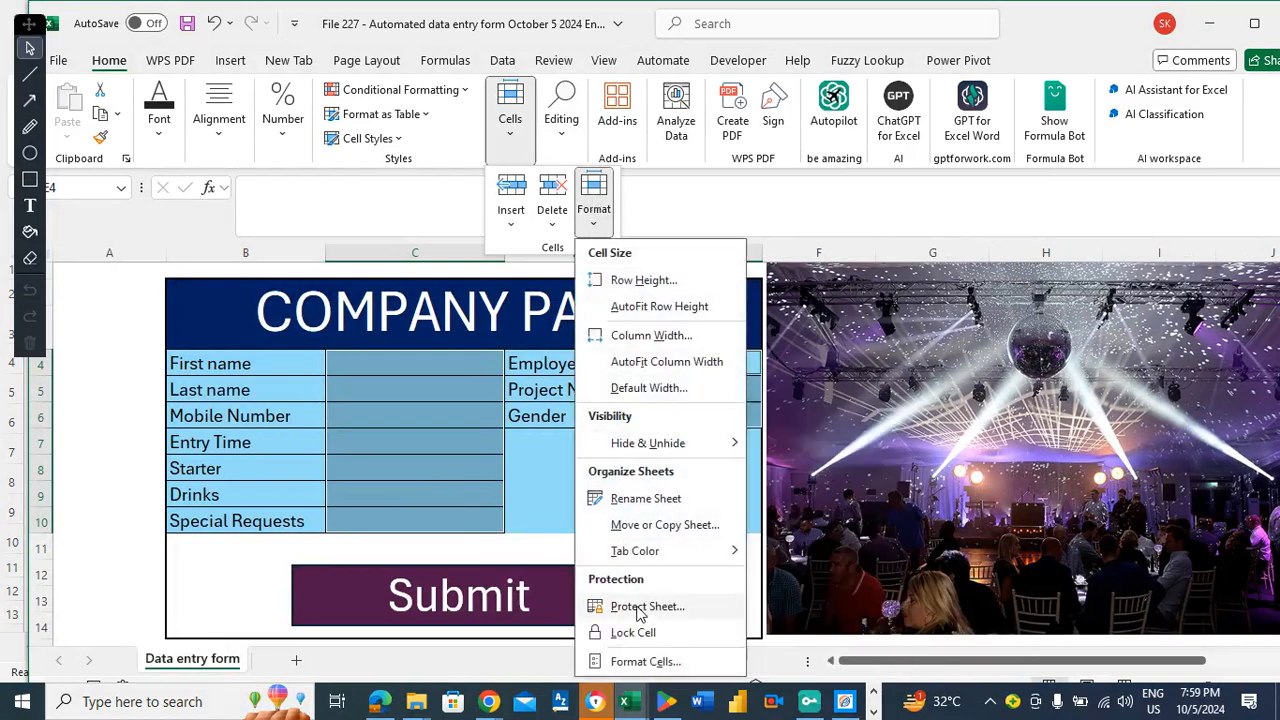
{"action": "left_click", "coordinate": [641, 607]}
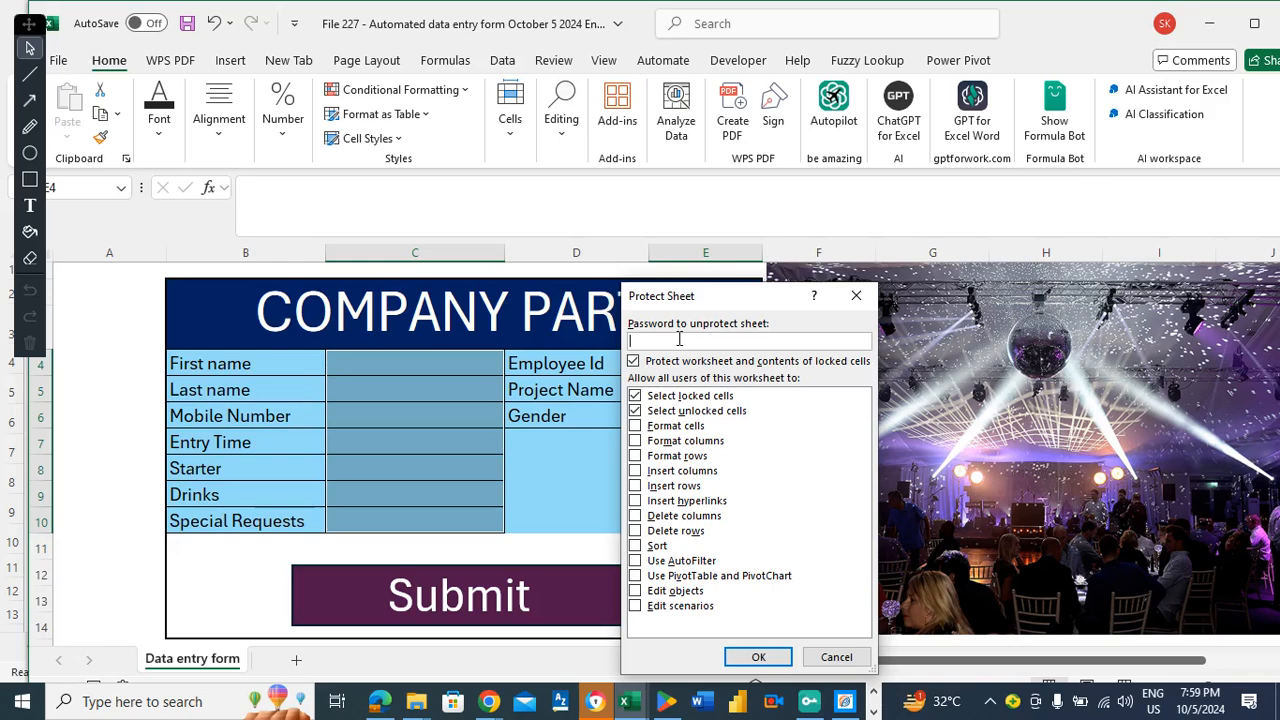
{"action": "type", "text": "123456"}
{"action": "left_click", "coordinate": [759, 657]}
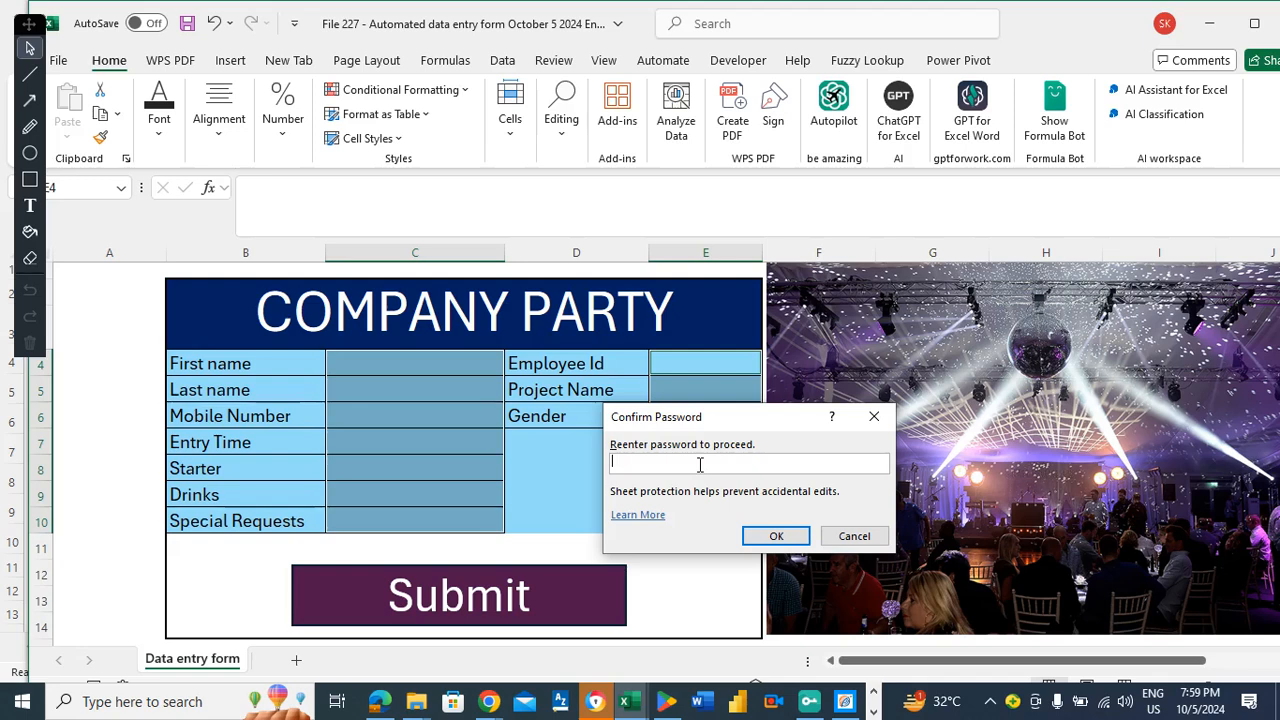
{"action": "type", "text": "123456"}
{"action": "left_click", "coordinate": [784, 535]}
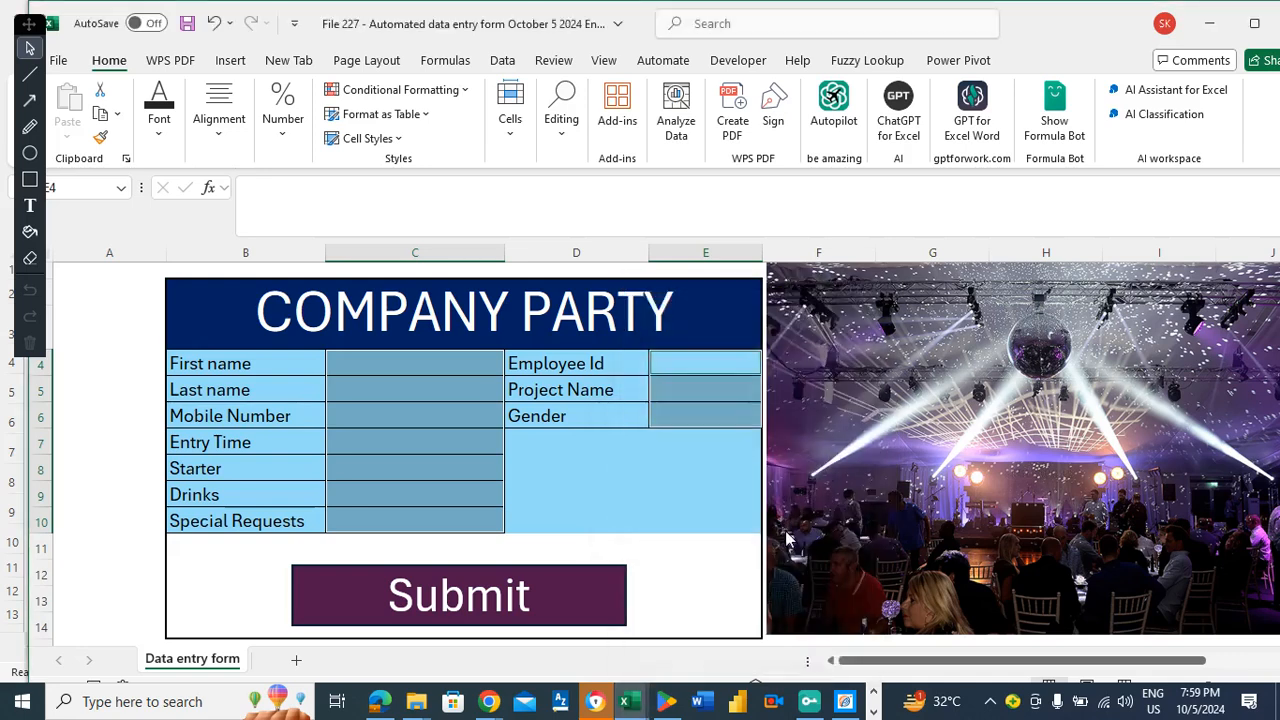
{"action": "left_click", "coordinate": [573, 448]}
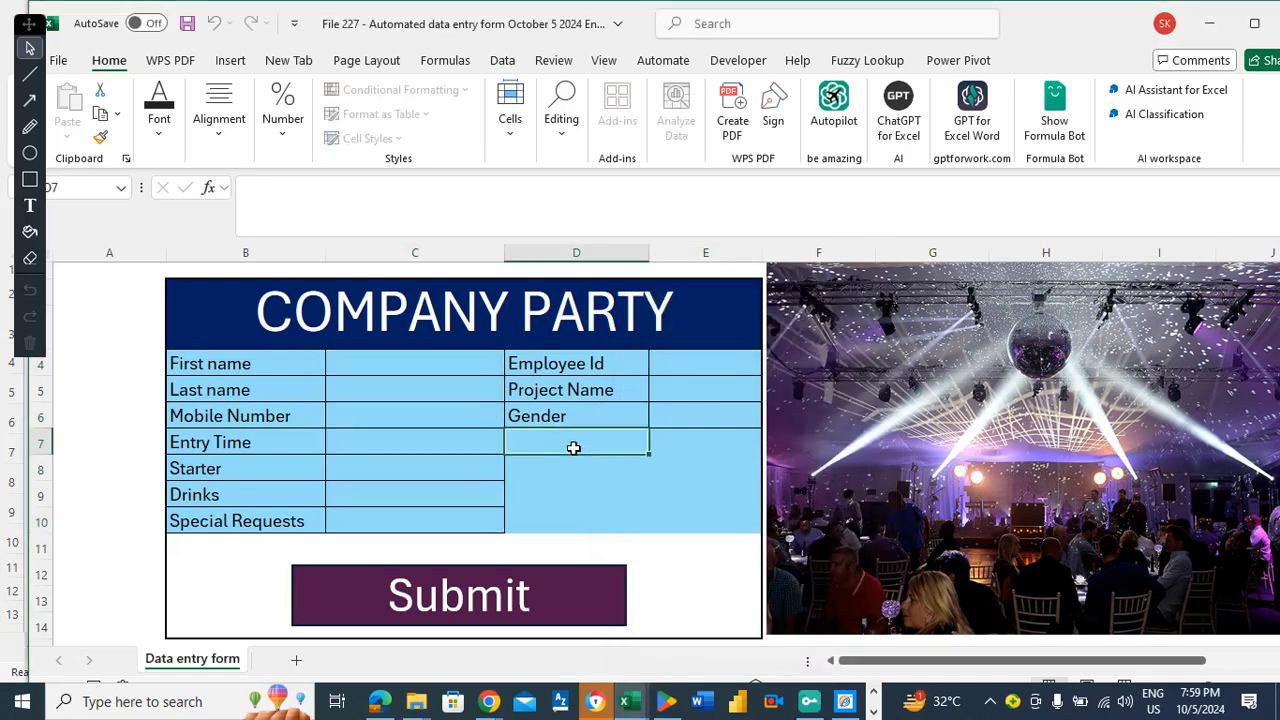
{"action": "left_click", "coordinate": [367, 461]}
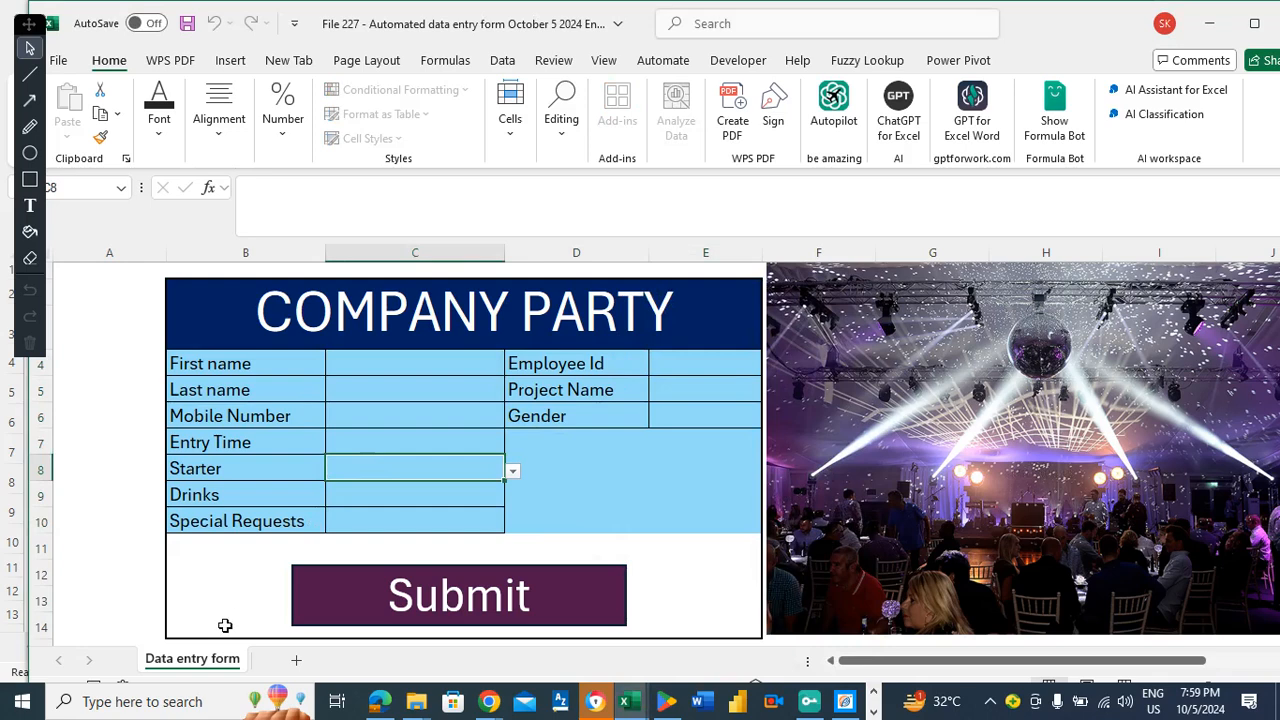
{"action": "right_click", "coordinate": [236, 665]}
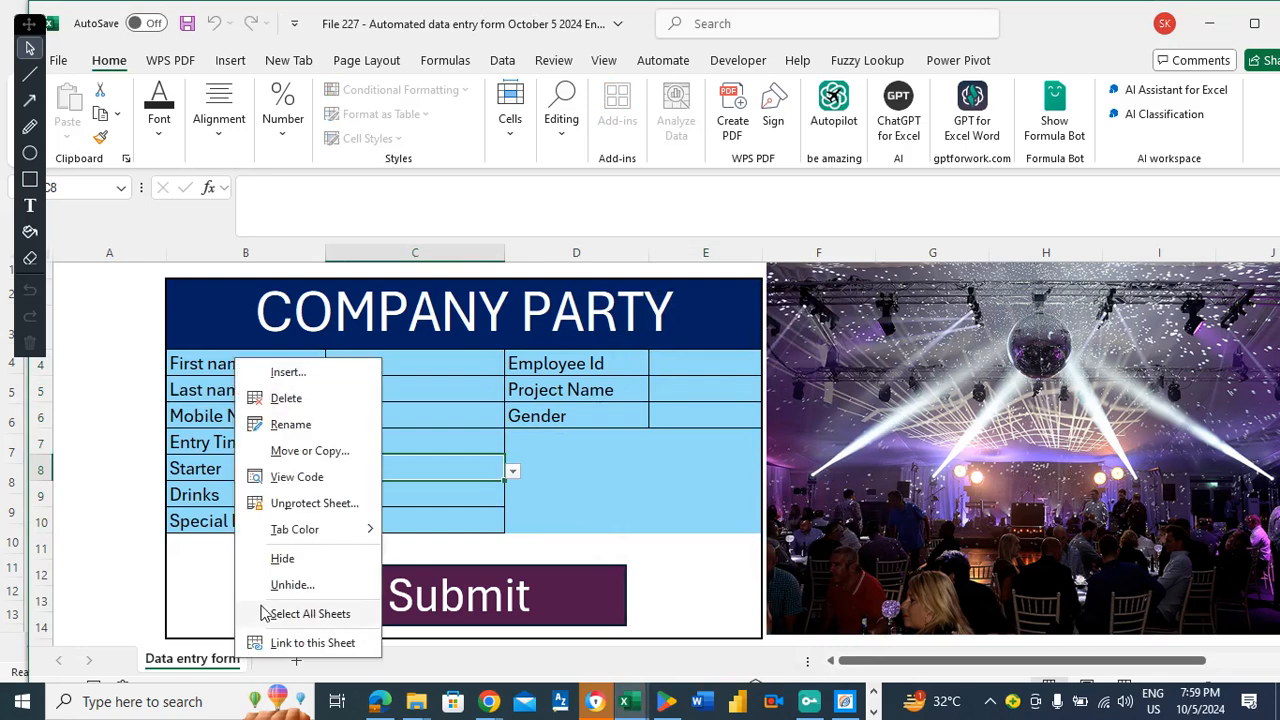
{"action": "key", "text": "Escape"}
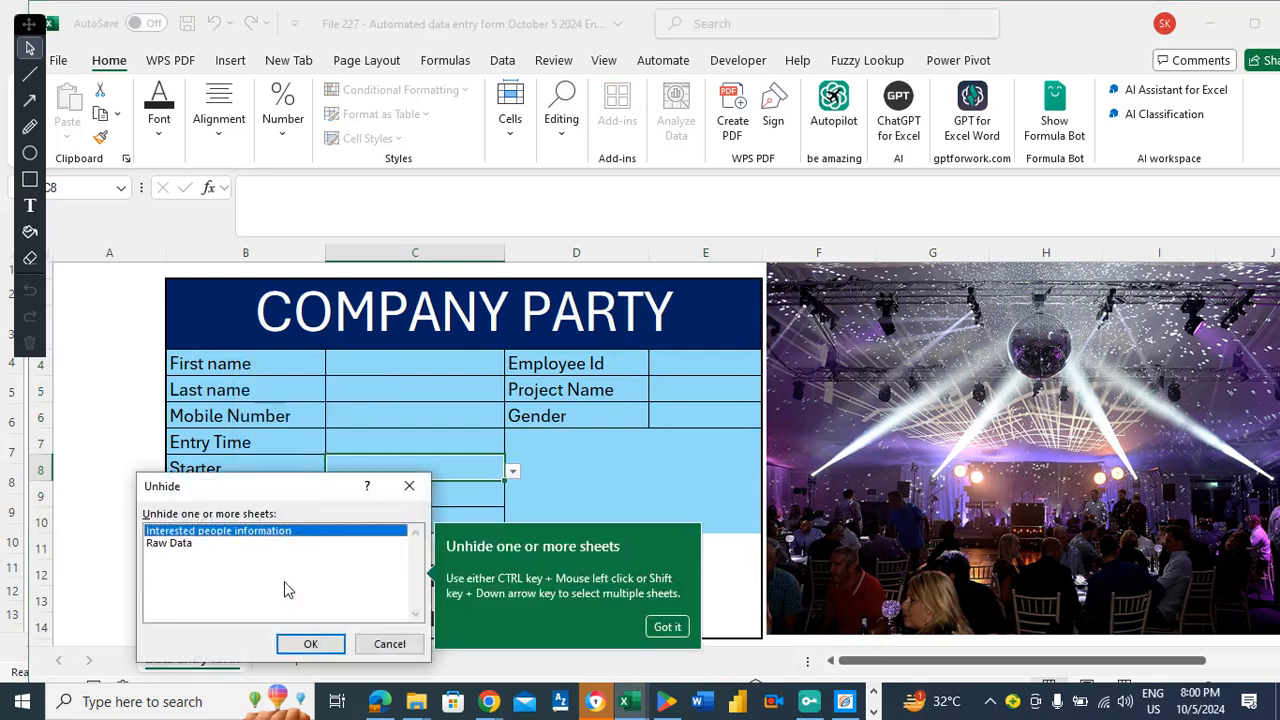
{"action": "left_click", "coordinate": [305, 644]}
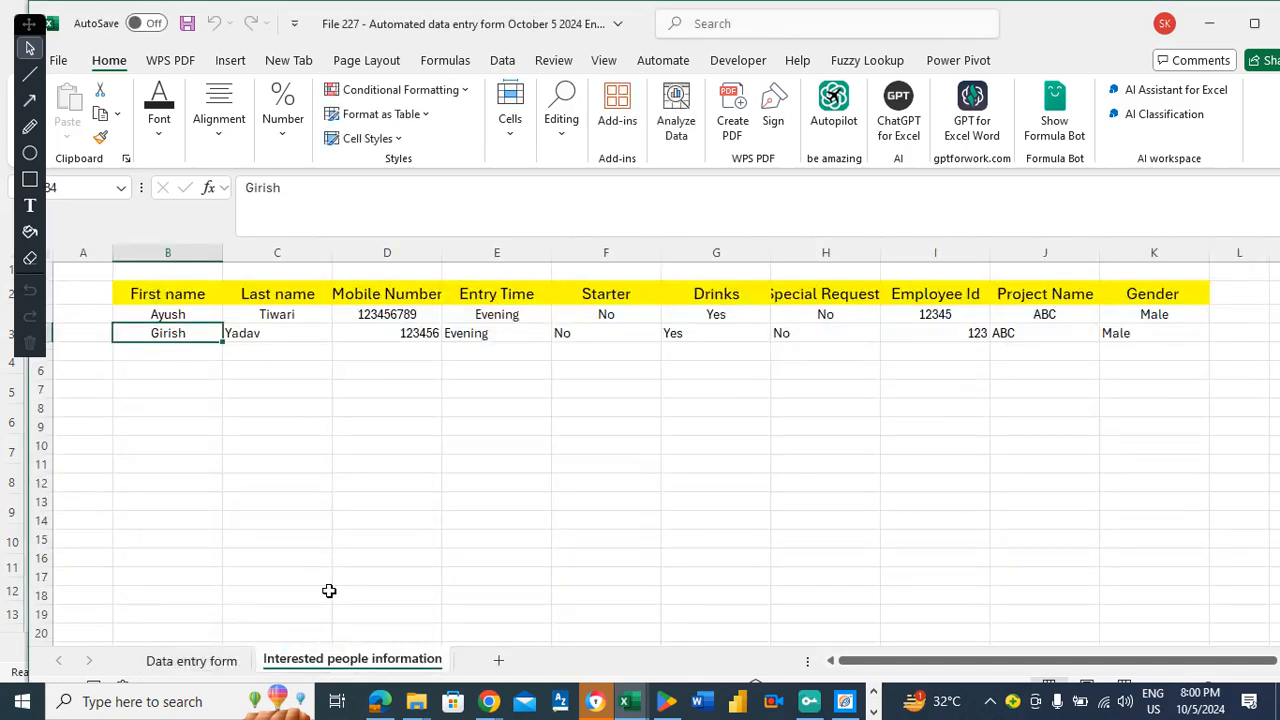
{"action": "right_click", "coordinate": [340, 663]}
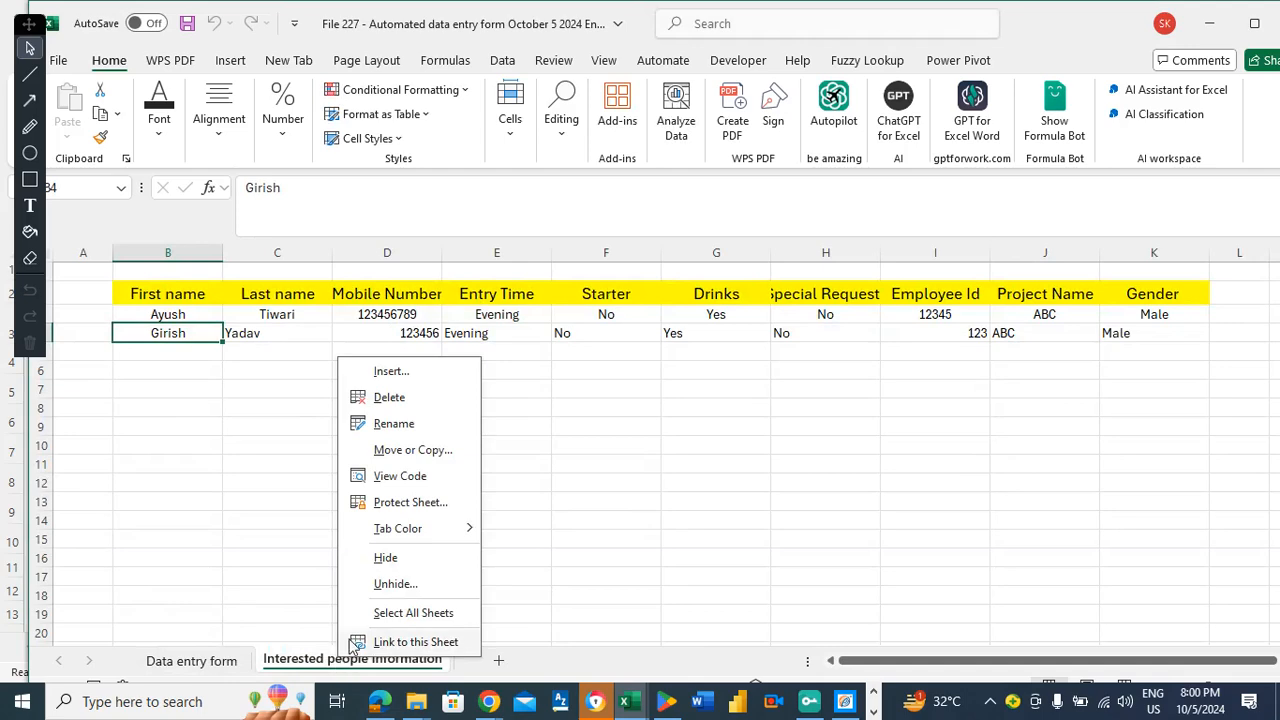
{"action": "left_click", "coordinate": [378, 560]}
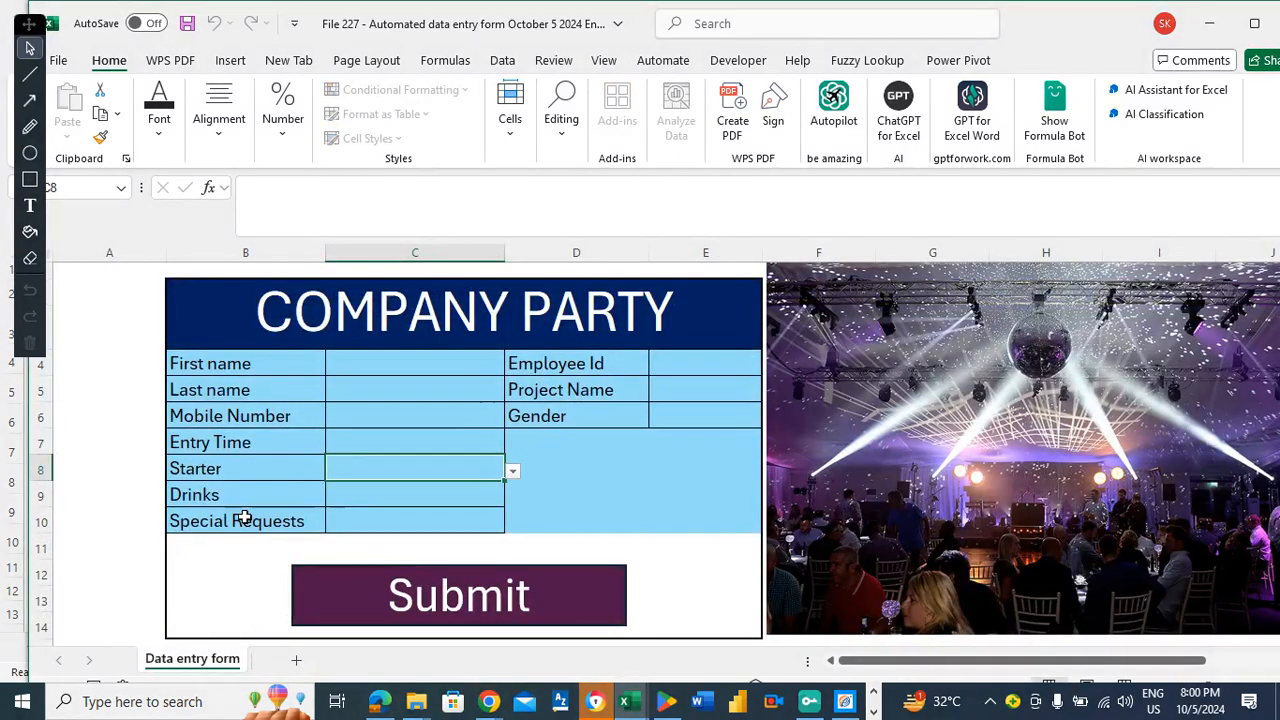
{"action": "left_click", "coordinate": [344, 366]}
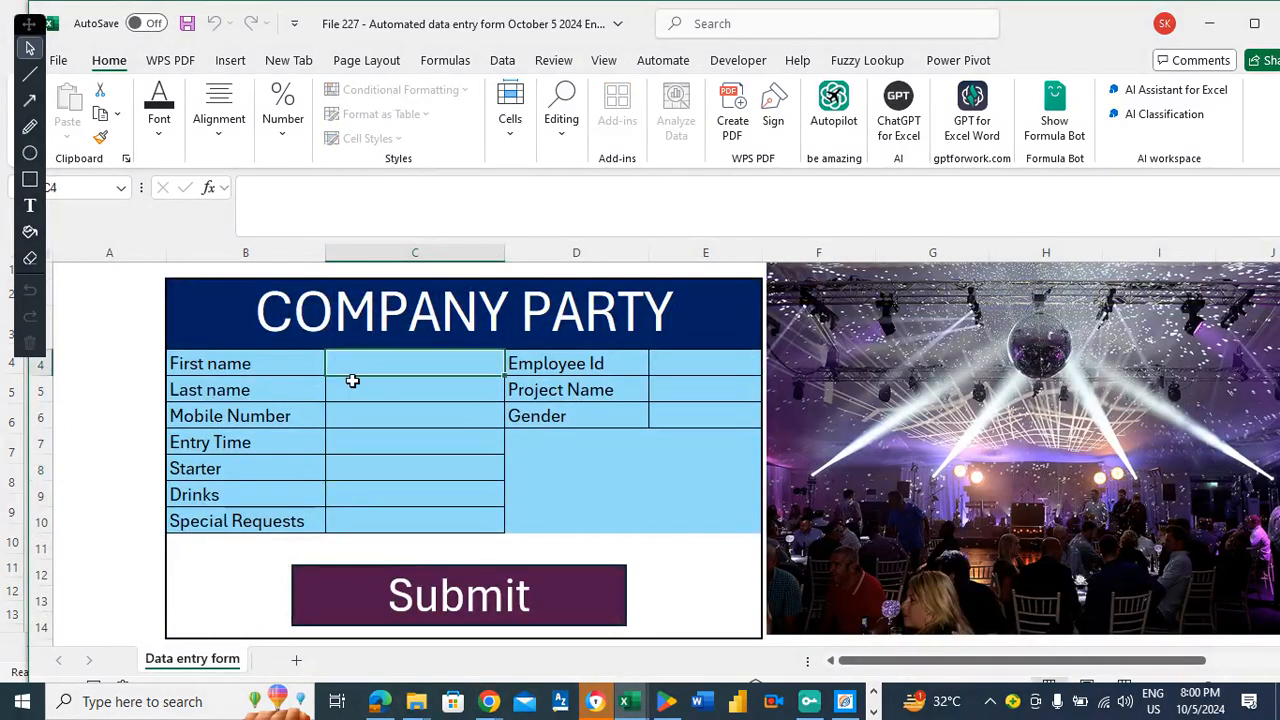
{"action": "left_click", "coordinate": [255, 360]}
{"action": "double_click", "coordinate": [257, 368]}
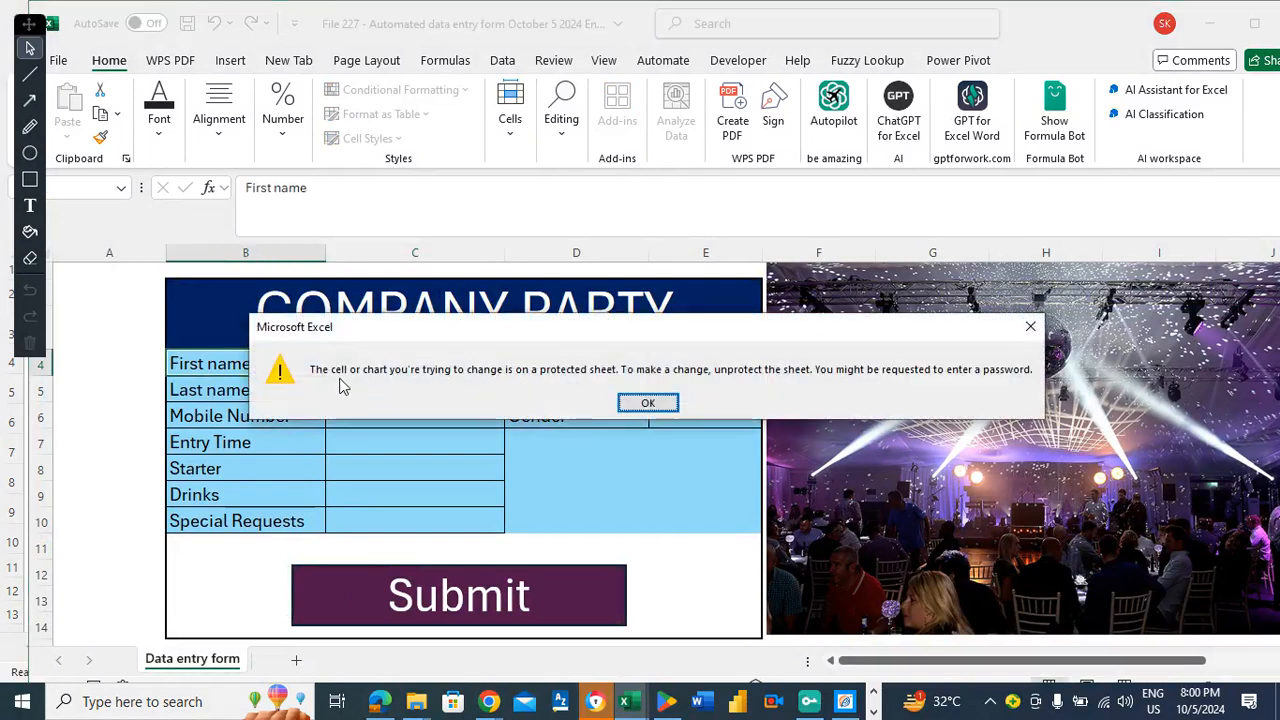
{"action": "left_click", "coordinate": [648, 402]}
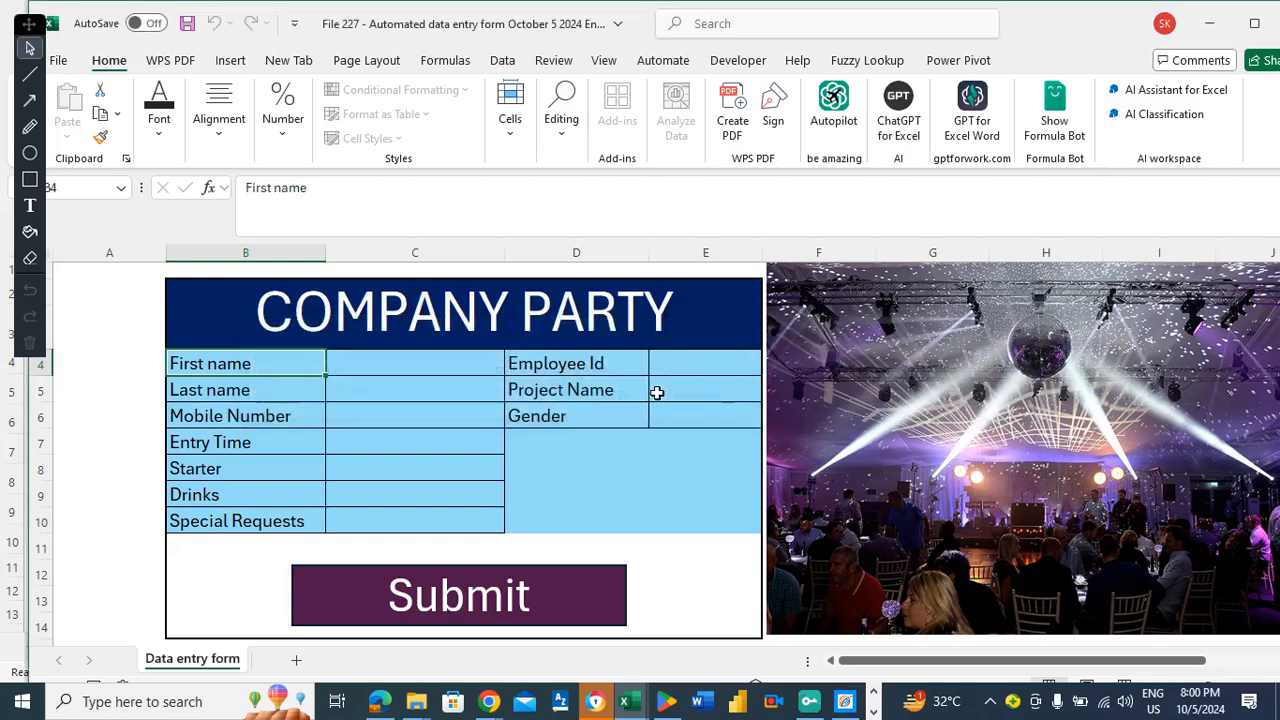
{"action": "left_click", "coordinate": [424, 364]}
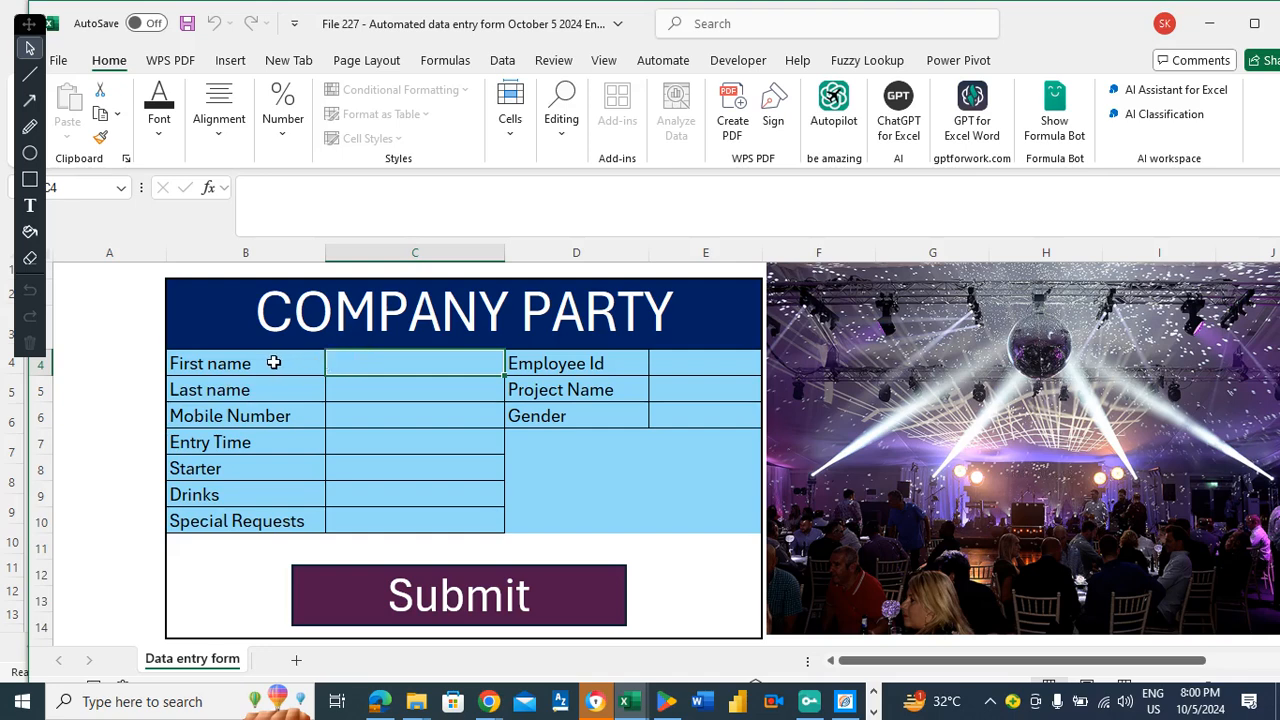
{"action": "left_click", "coordinate": [274, 363]}
{"action": "left_click", "coordinate": [366, 365]}
{"action": "left_click", "coordinate": [304, 362]}
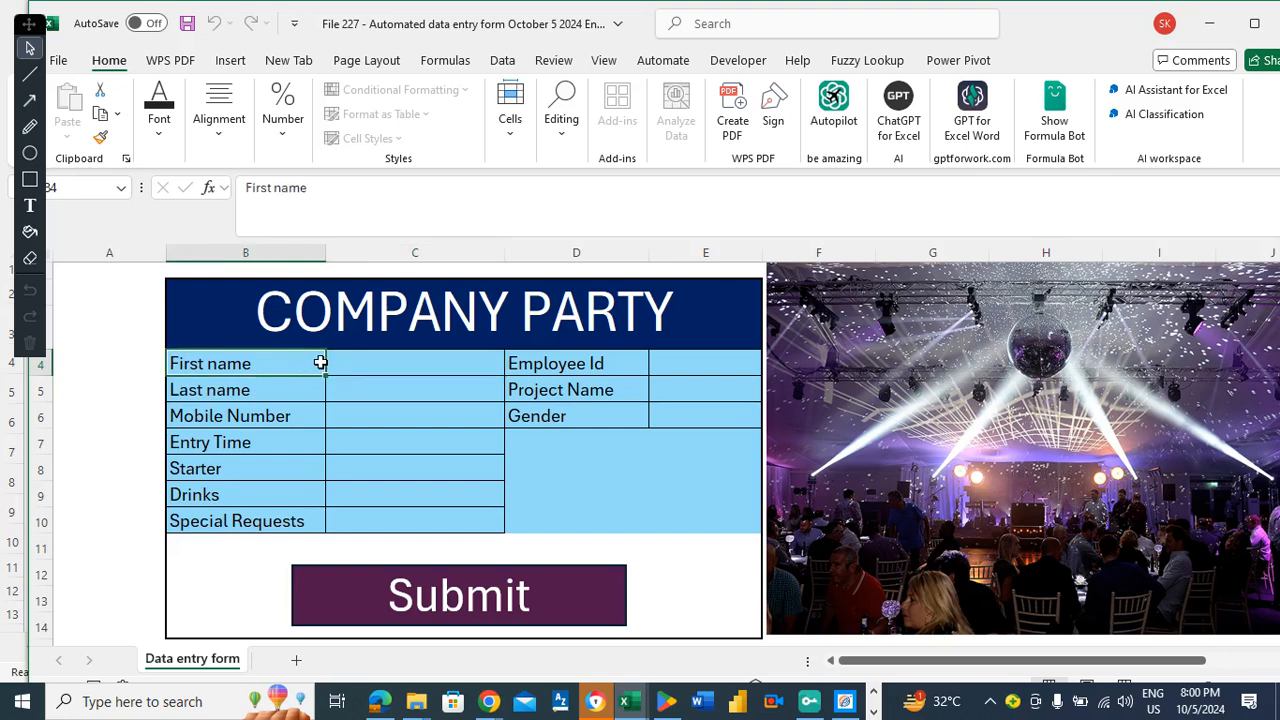
{"action": "left_click", "coordinate": [370, 361]}
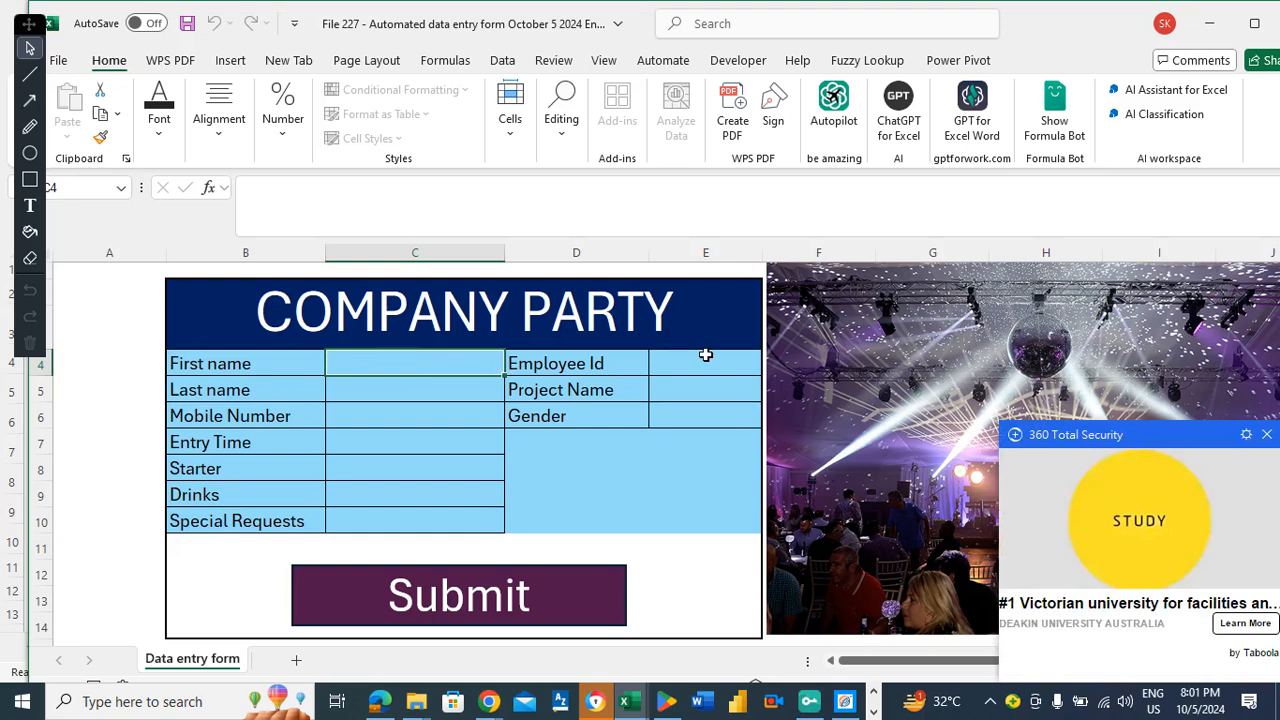
{"action": "left_click", "coordinate": [1267, 435]}
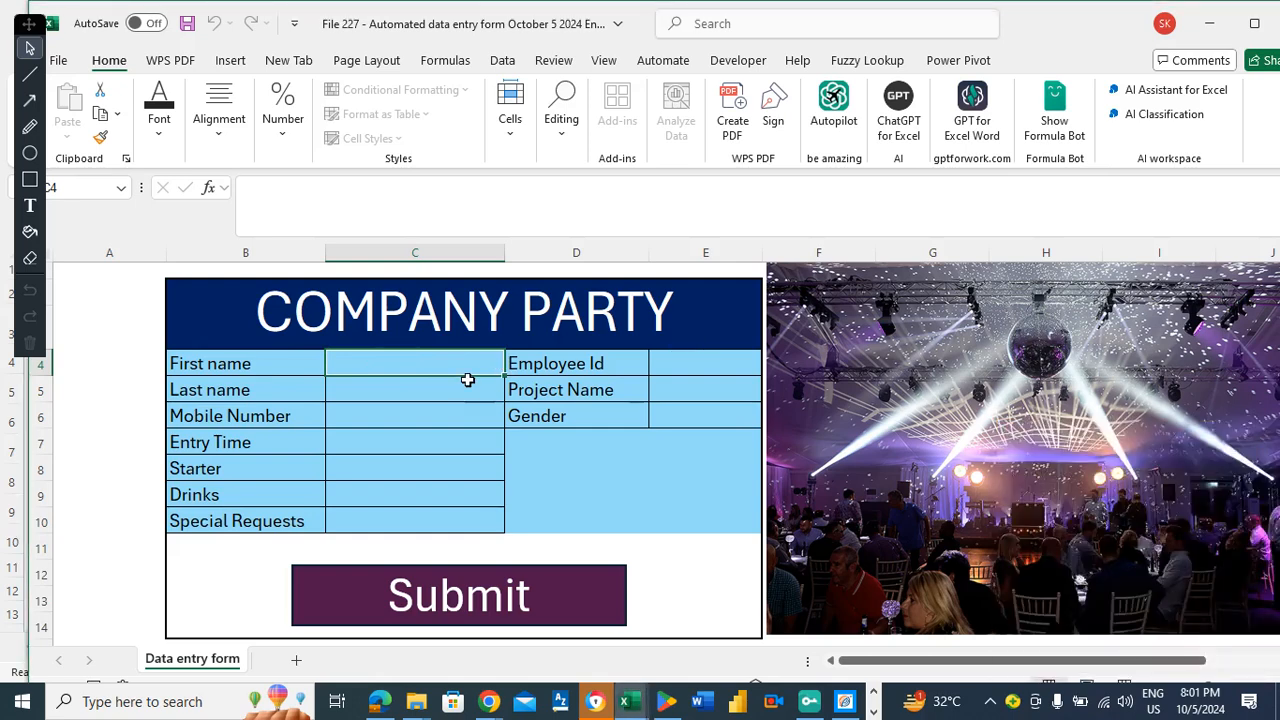